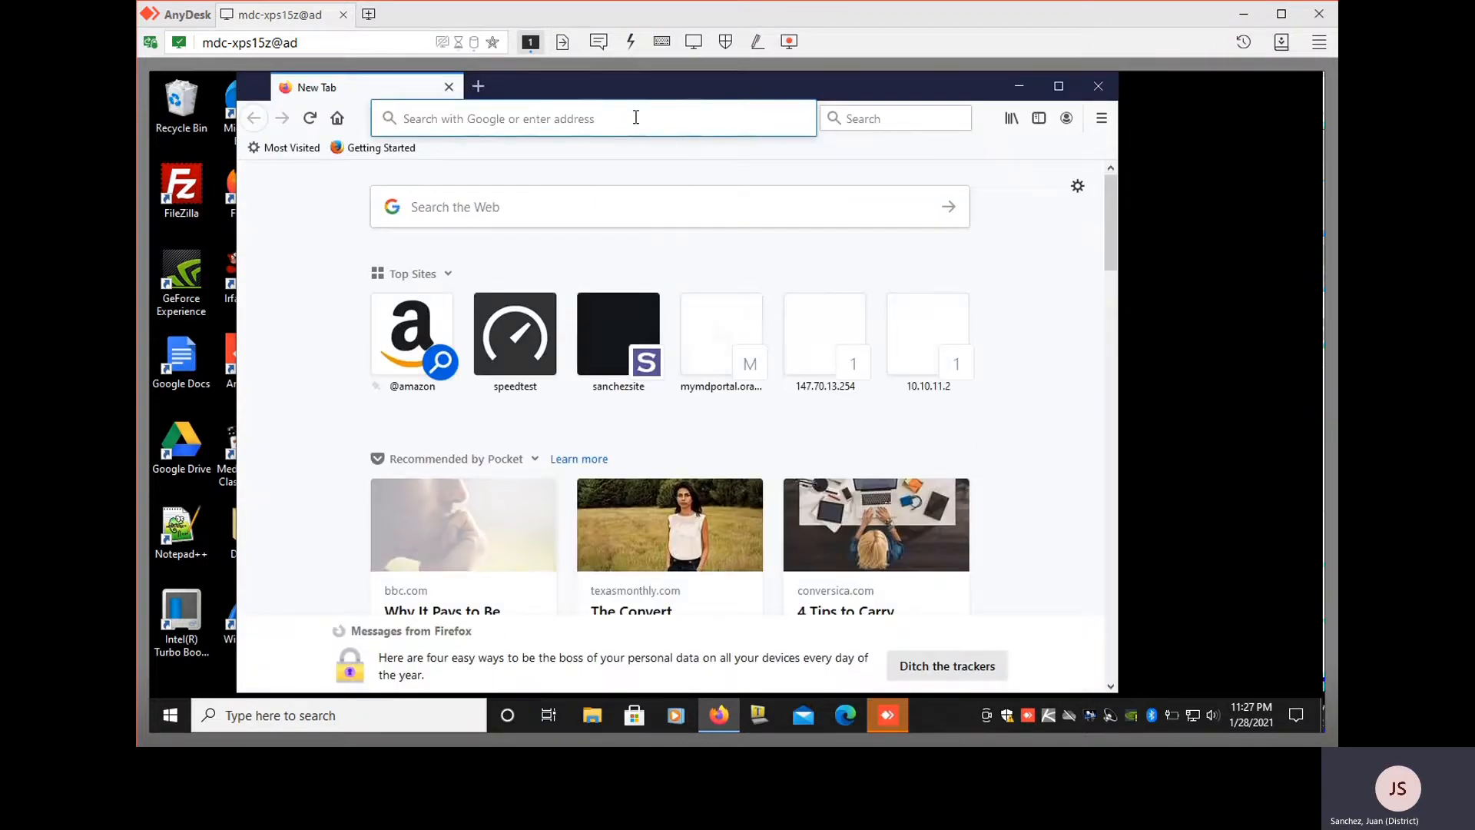
Go to wireshark.org, choose the 64-bit Windows installer of the stable release in the download section, and close the browser
{"action": "type", "text": "wire"}
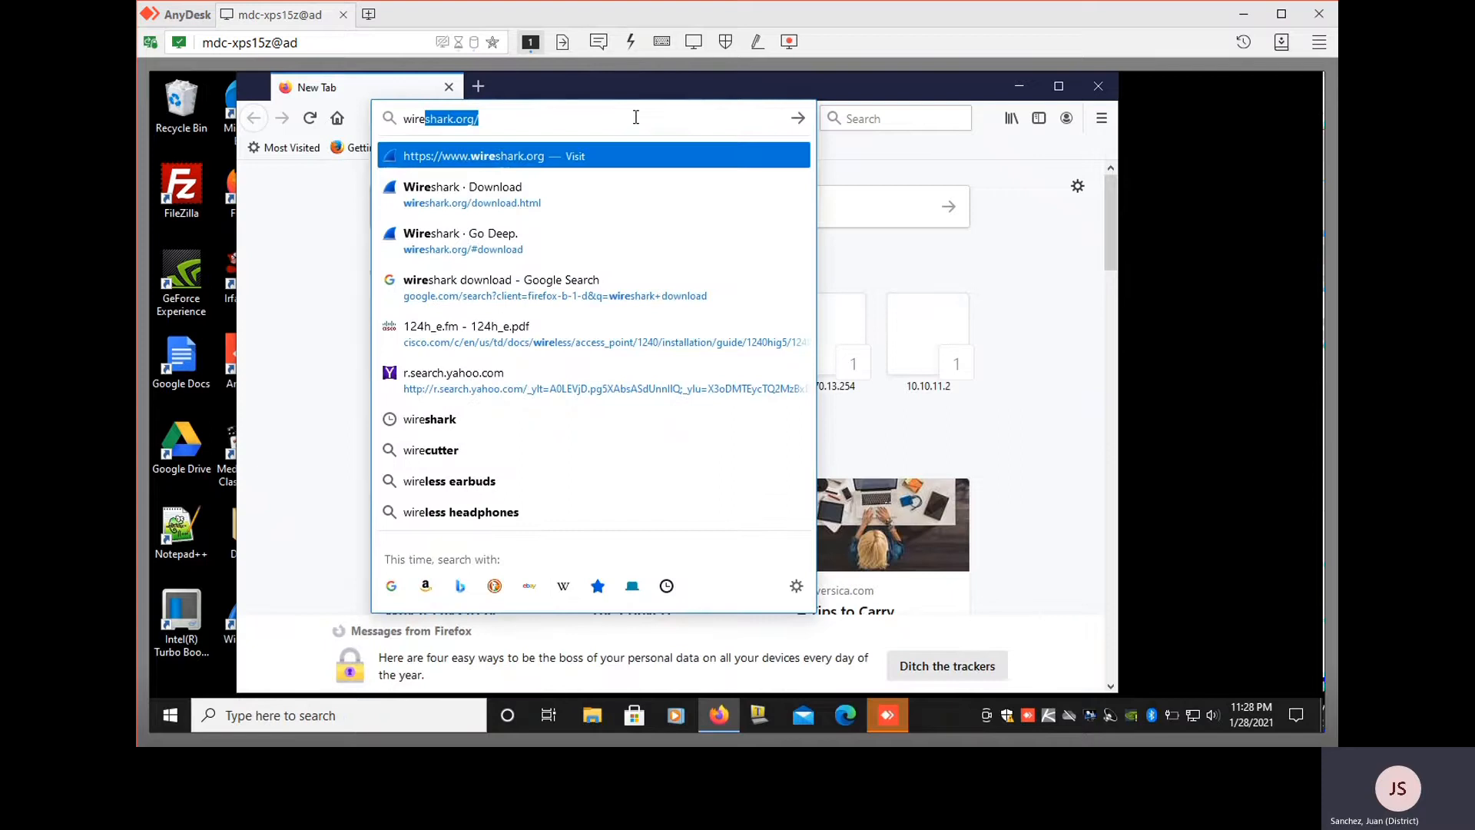
{"action": "type", "text": "shark.or"}
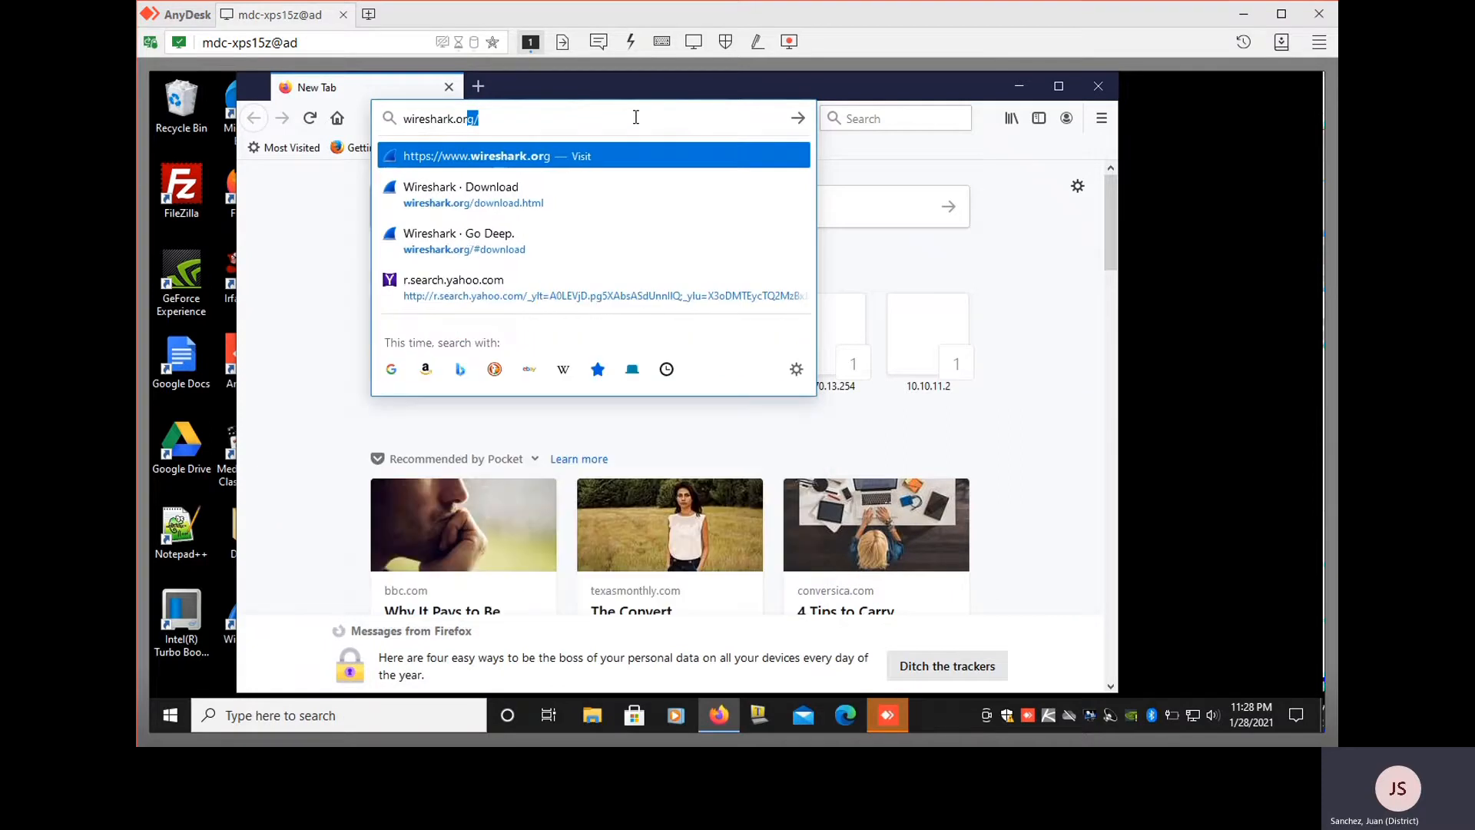
{"action": "type", "text": "g"}
{"action": "key", "text": "Return"}
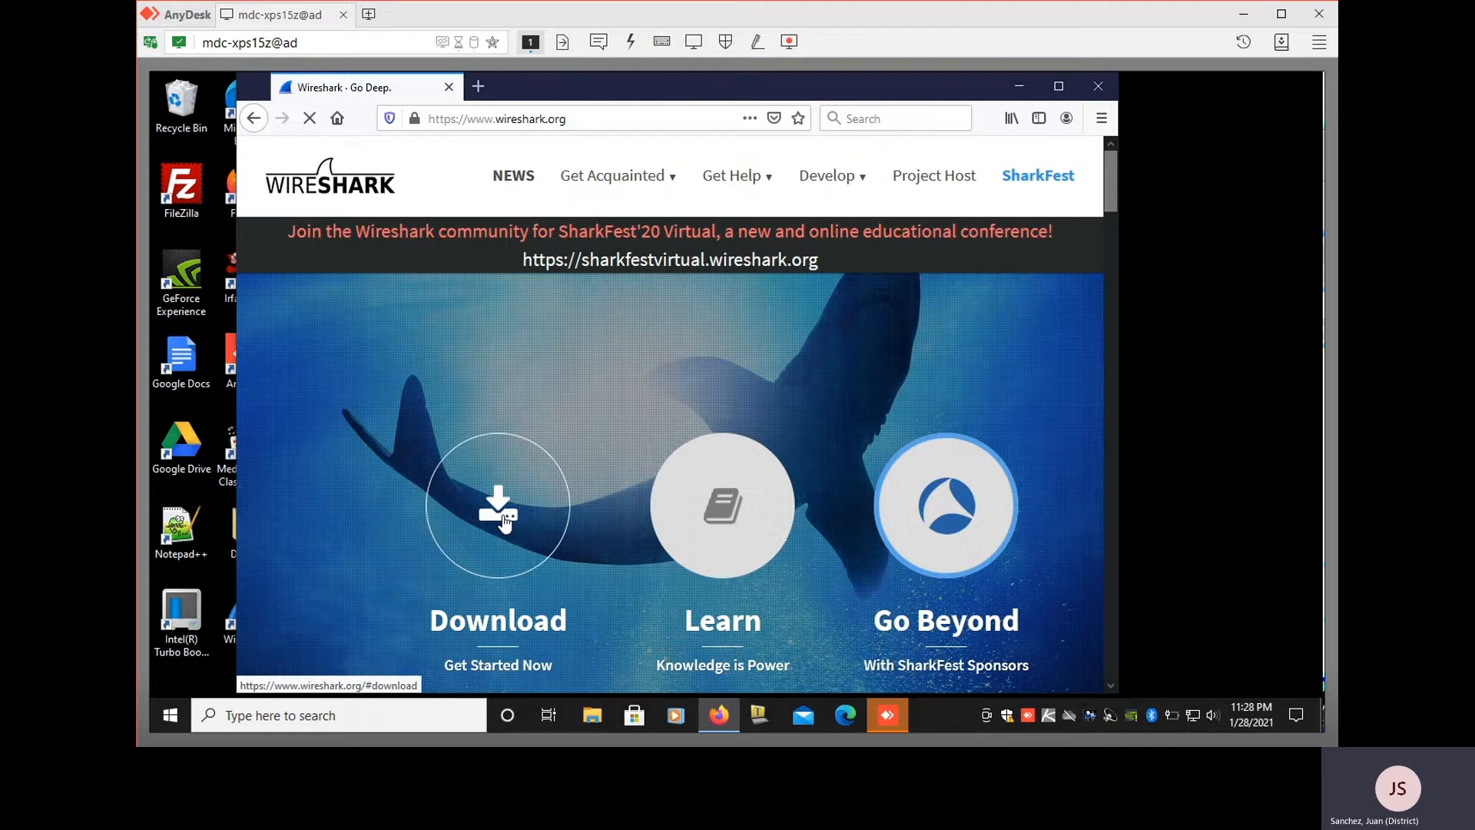
{"action": "left_click", "coordinate": [504, 521]}
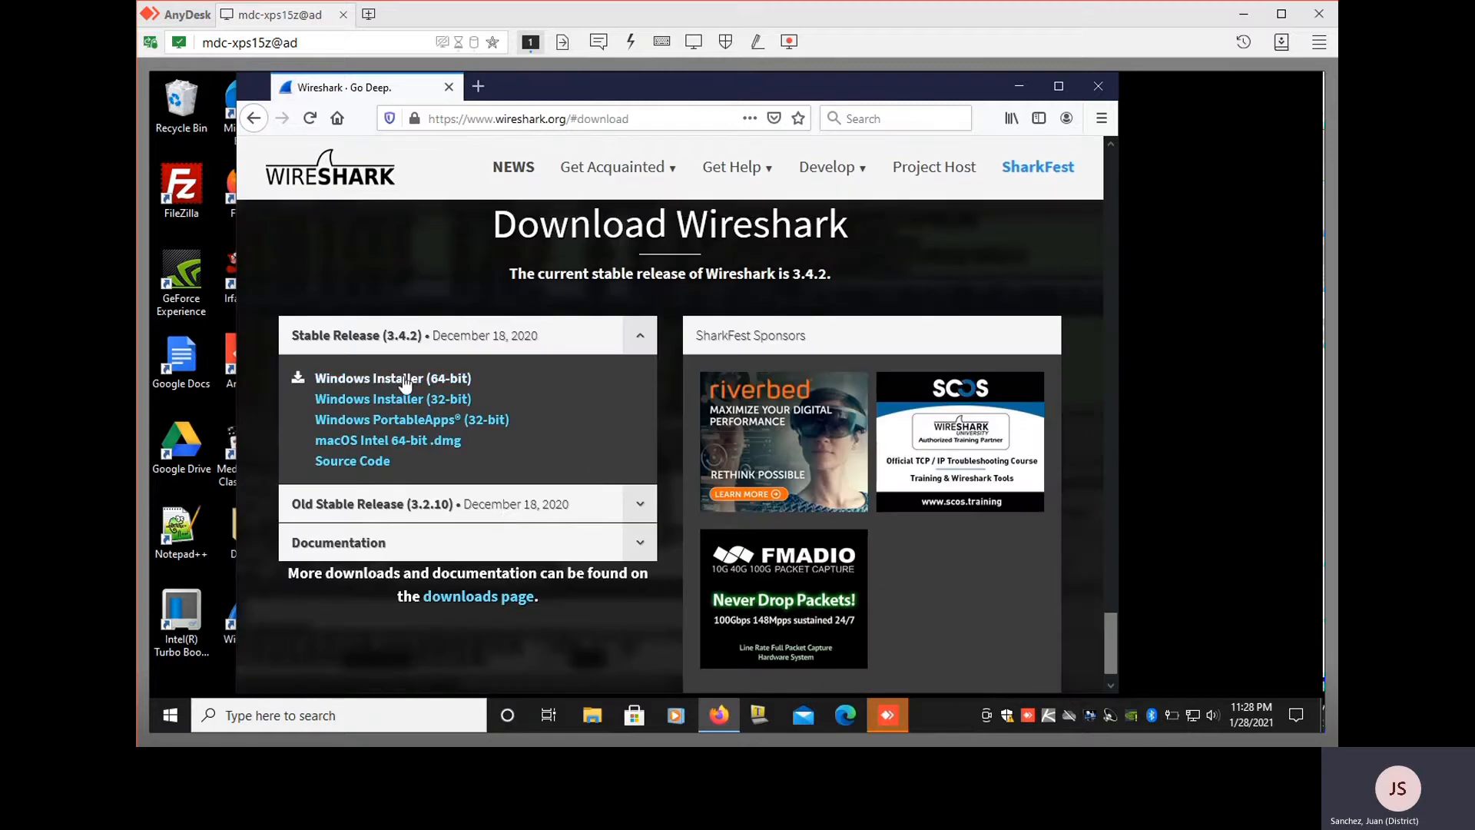
{"action": "left_click", "coordinate": [445, 380]}
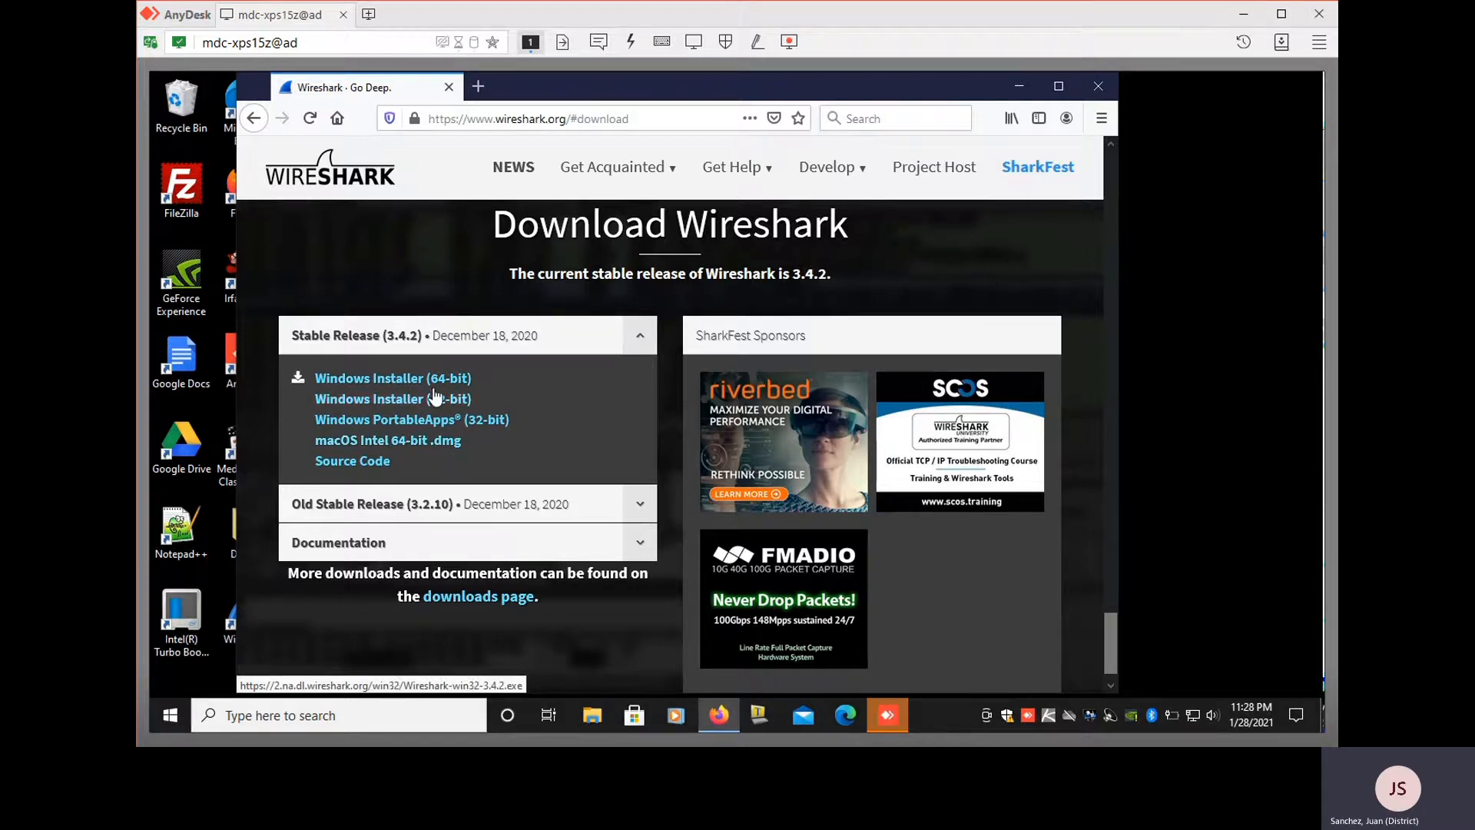
{"action": "left_click", "coordinate": [1098, 84]}
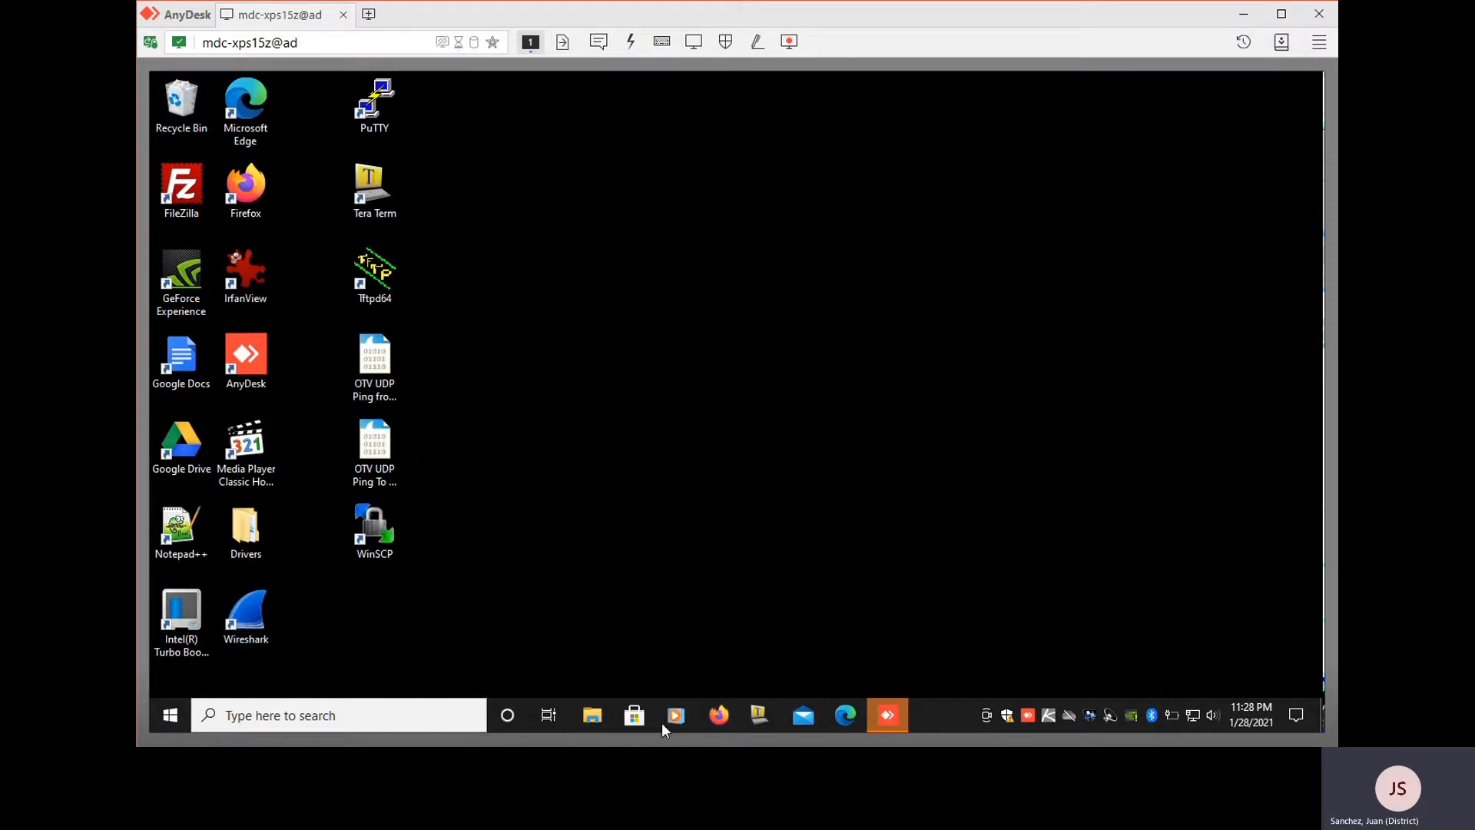
Run the Wireshark-win64-3.4.2 installer from the Downloads folder, allow it to make changes, and agree to uninstall the existing version first
{"action": "left_click", "coordinate": [592, 716]}
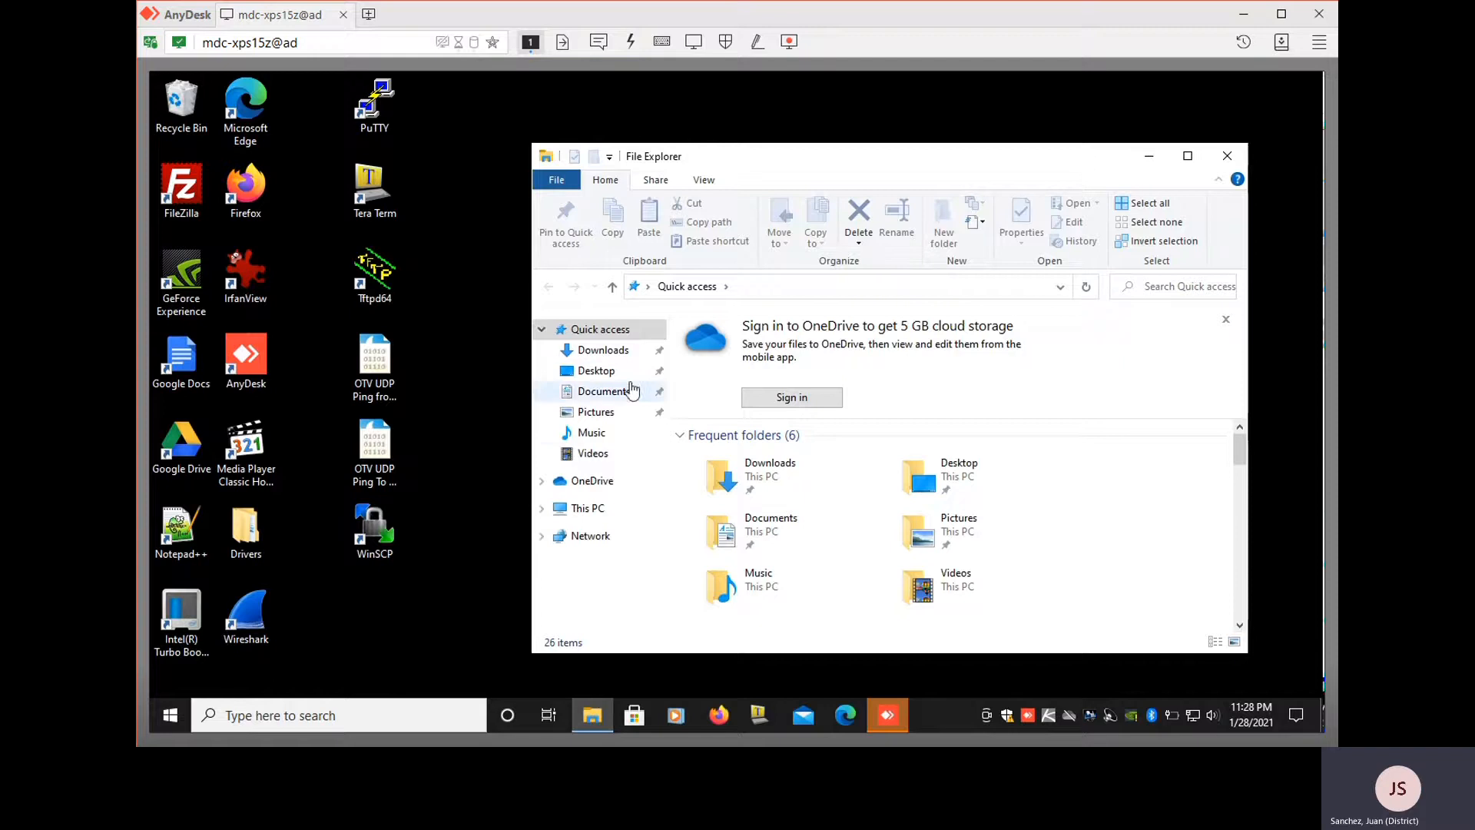
{"action": "left_click", "coordinate": [603, 350]}
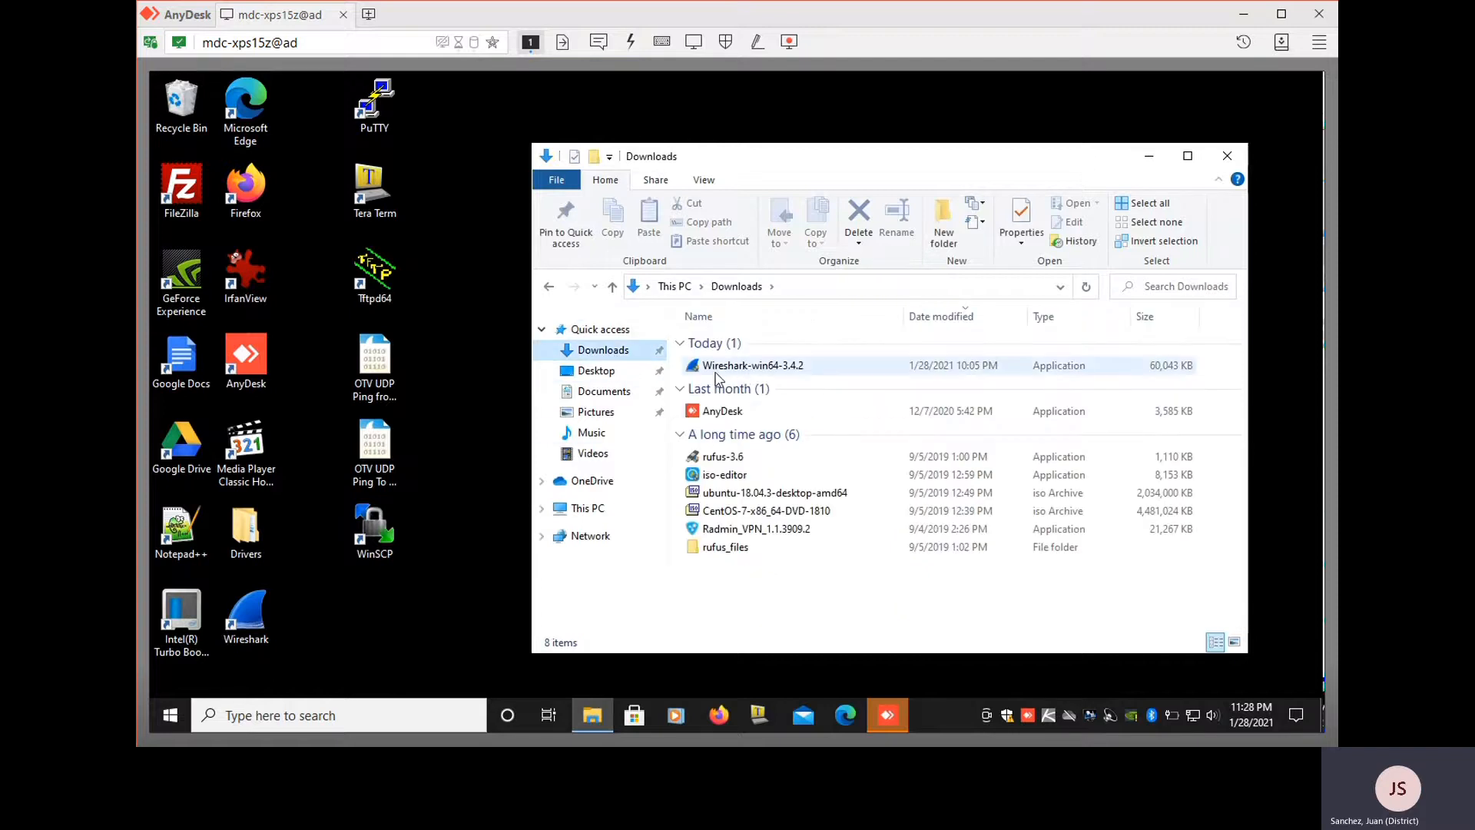
{"action": "double_click", "coordinate": [791, 368]}
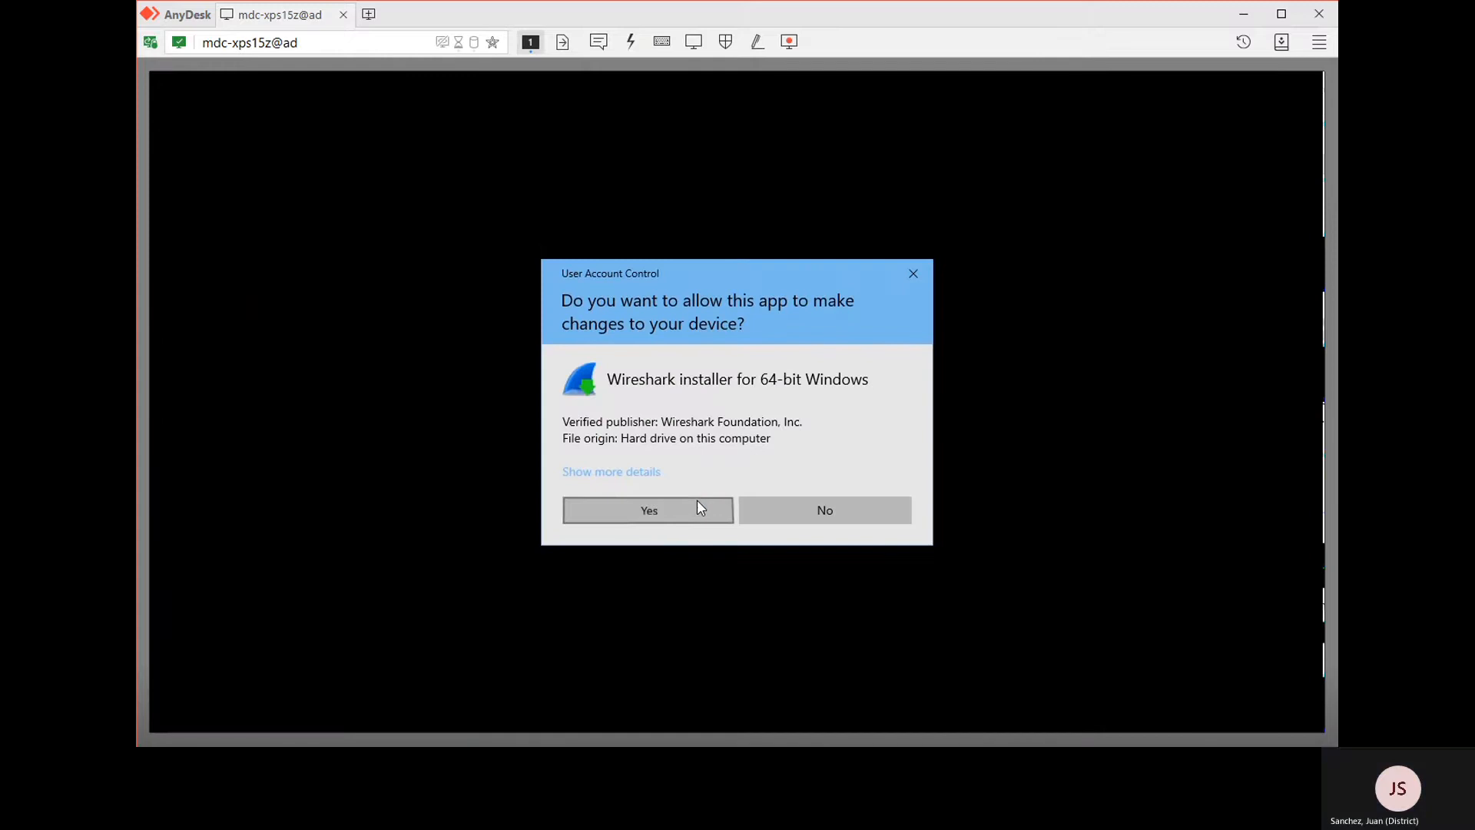
{"action": "left_click", "coordinate": [698, 501]}
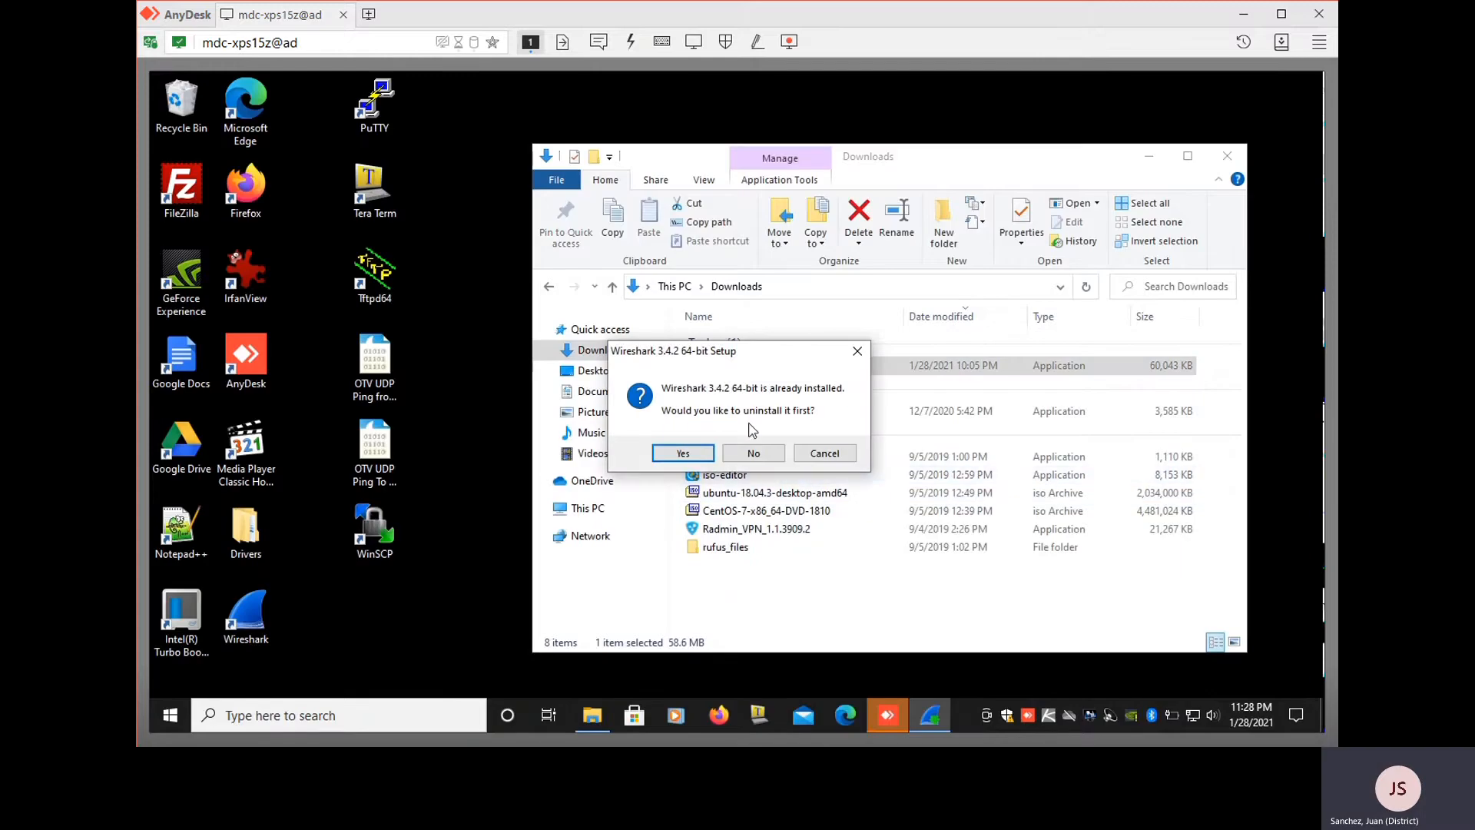
{"action": "left_click", "coordinate": [692, 458]}
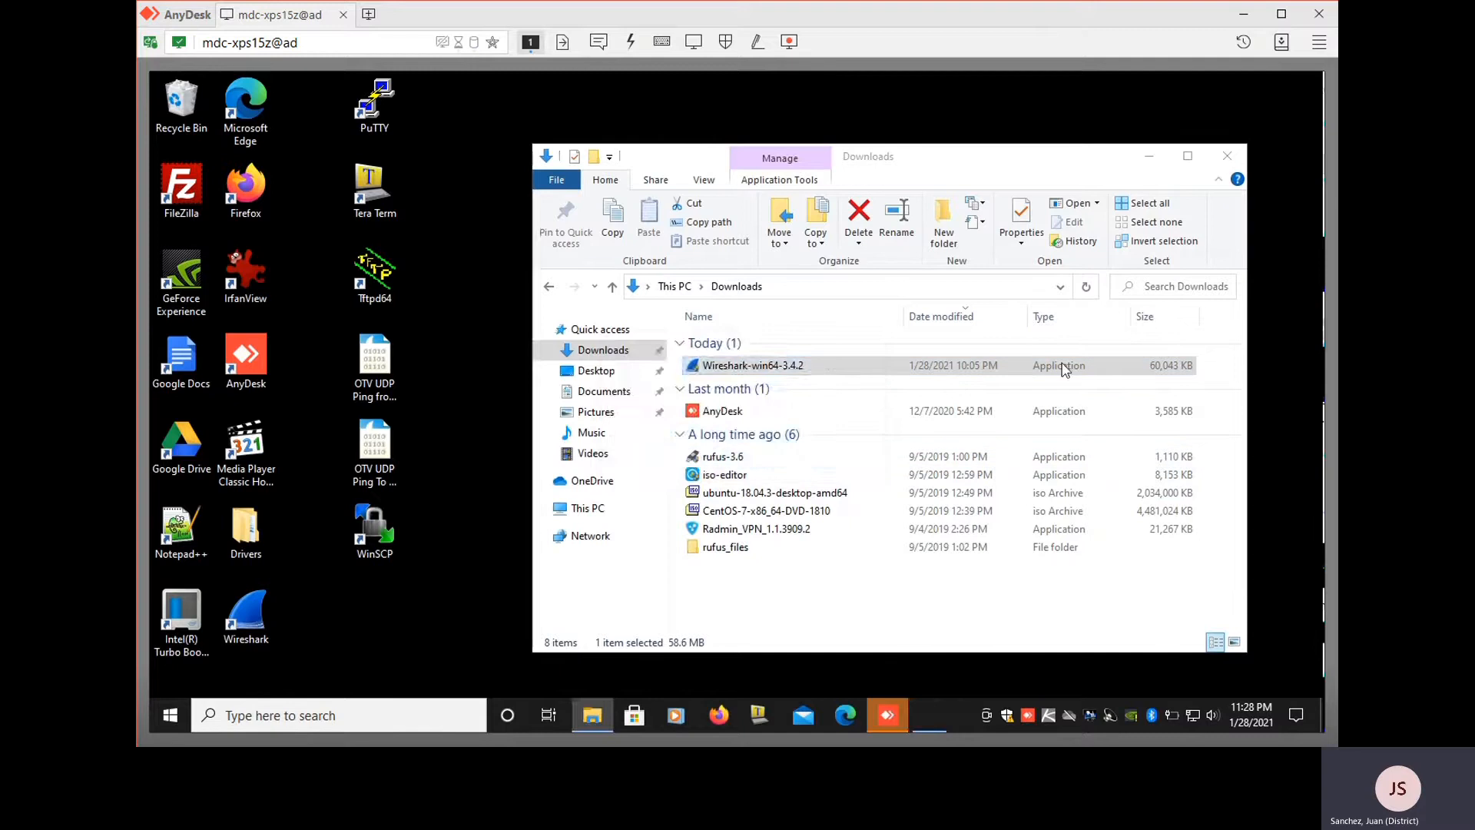
Acknowledge the licence in the Wireshark setup, keeping the default components, all shortcuts and the trace file association
{"action": "left_click", "coordinate": [850, 529]}
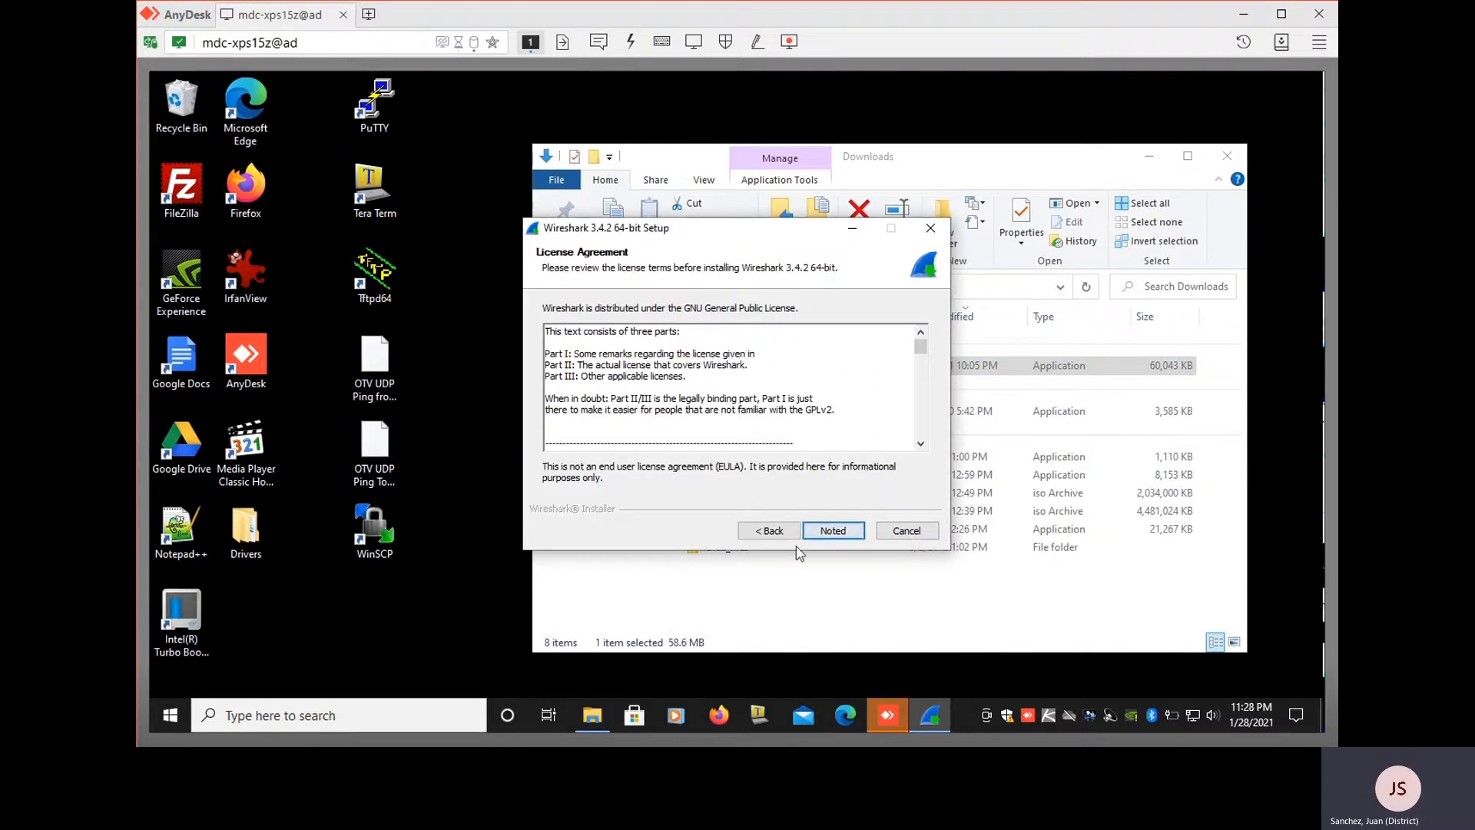
{"action": "left_click", "coordinate": [837, 533]}
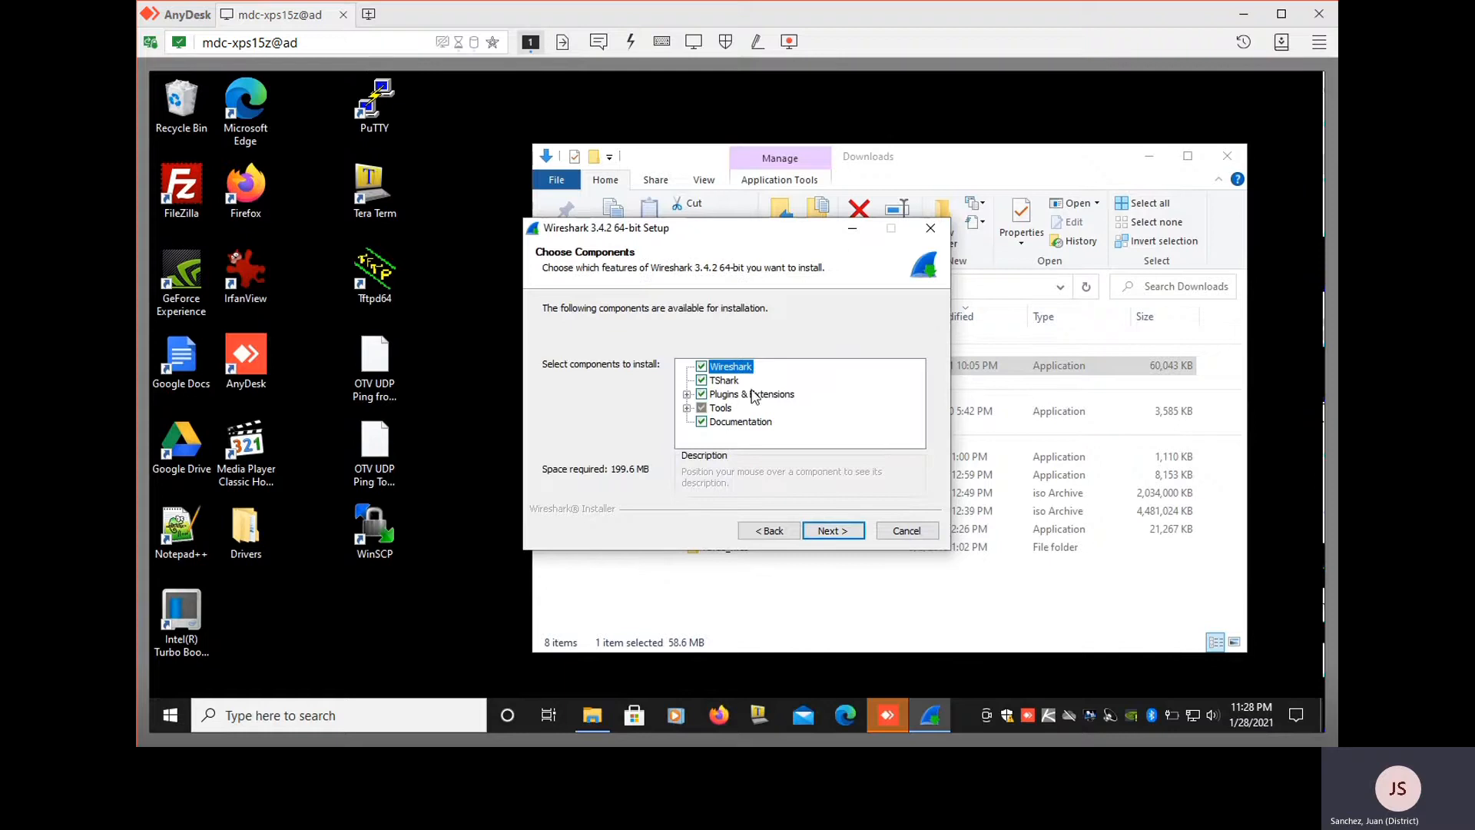
{"action": "left_click", "coordinate": [850, 536]}
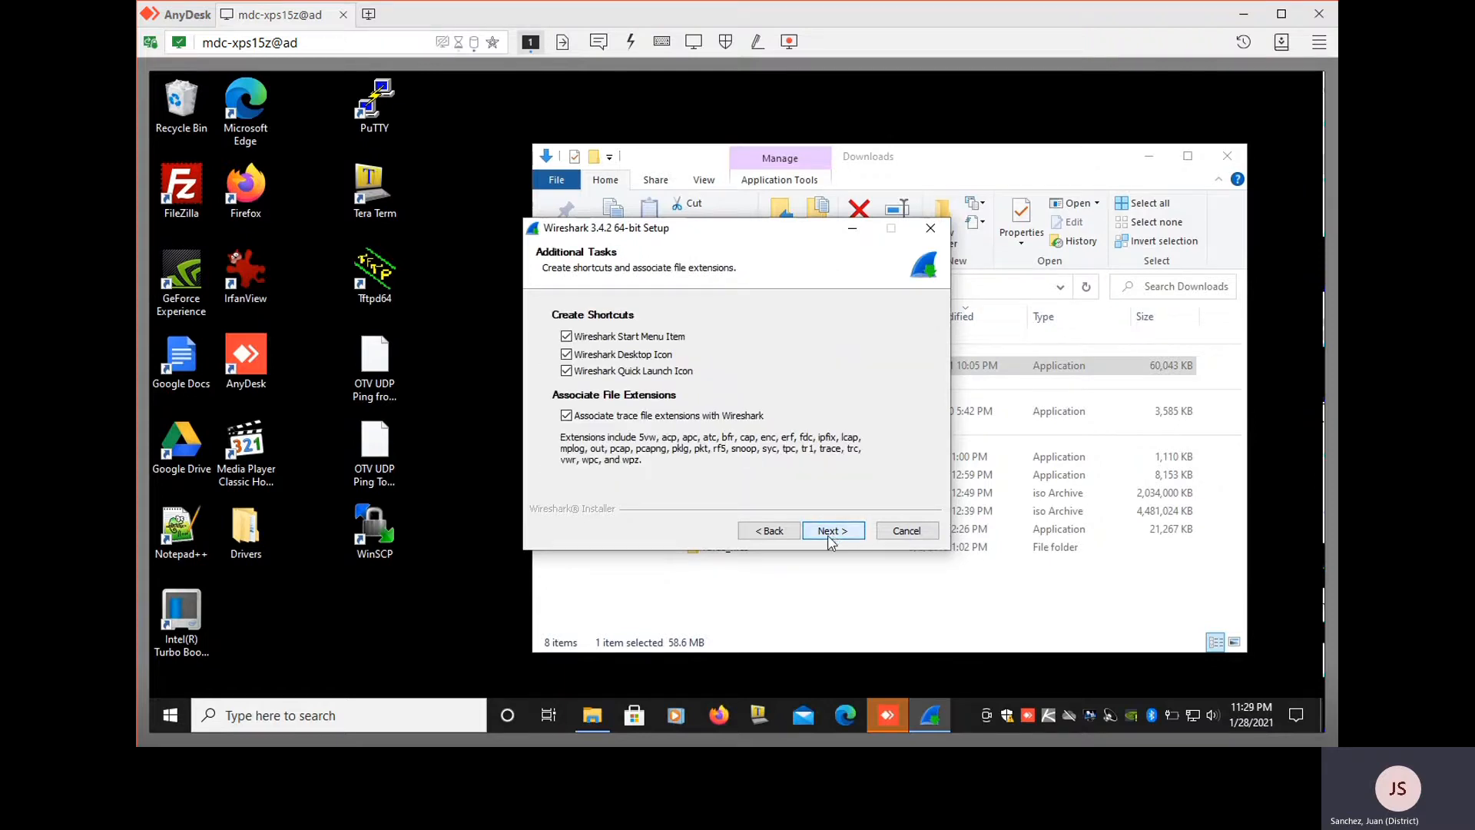
{"action": "left_click", "coordinate": [566, 355]}
{"action": "left_click", "coordinate": [567, 355]}
{"action": "left_click", "coordinate": [833, 530]}
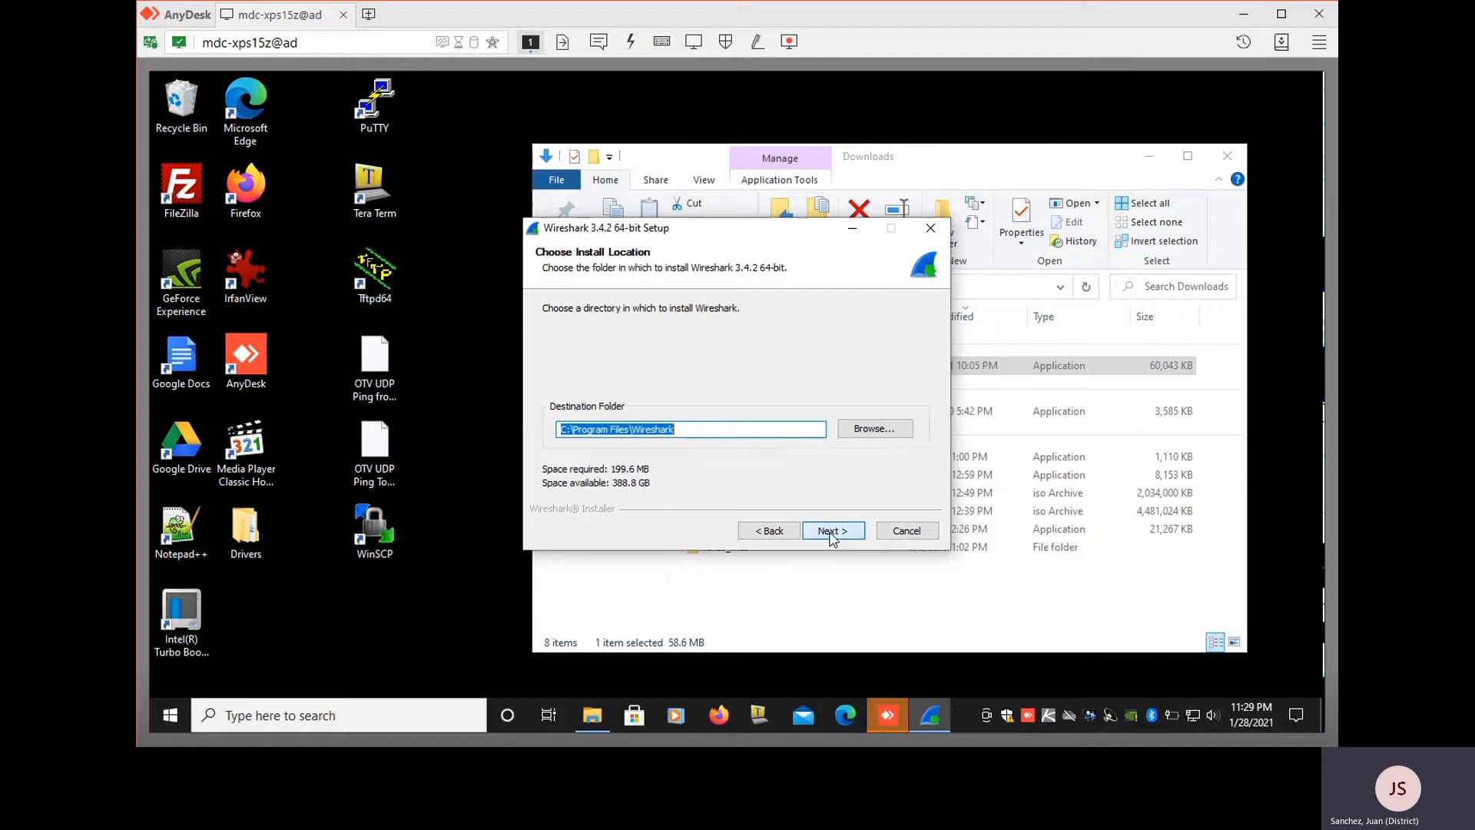
Install Wireshark to C:\Program Files\Wireshark without USBPcap, finish the setup, and minimize the Downloads window
{"action": "left_click", "coordinate": [829, 533]}
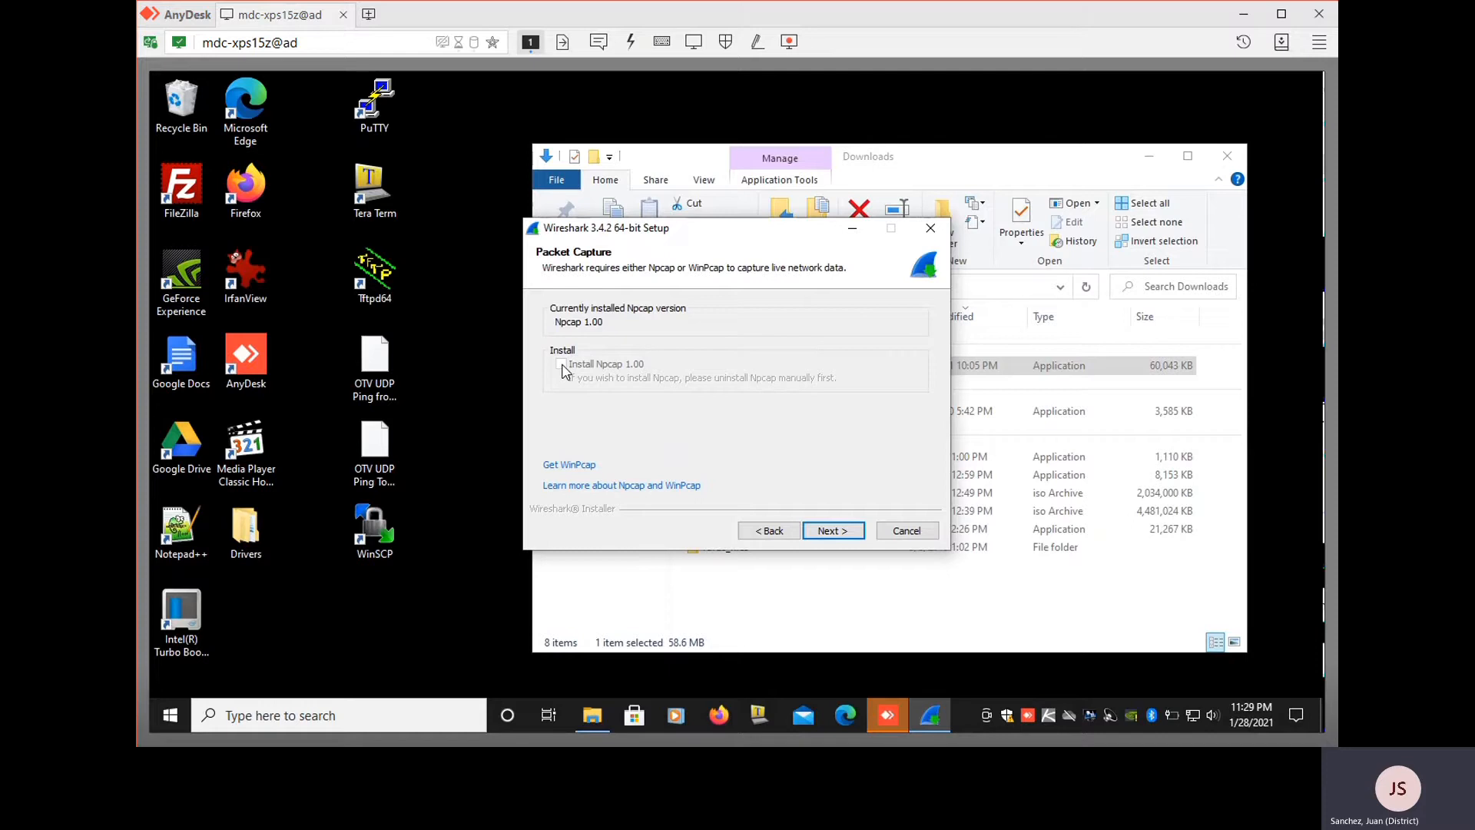
{"action": "left_click", "coordinate": [841, 529]}
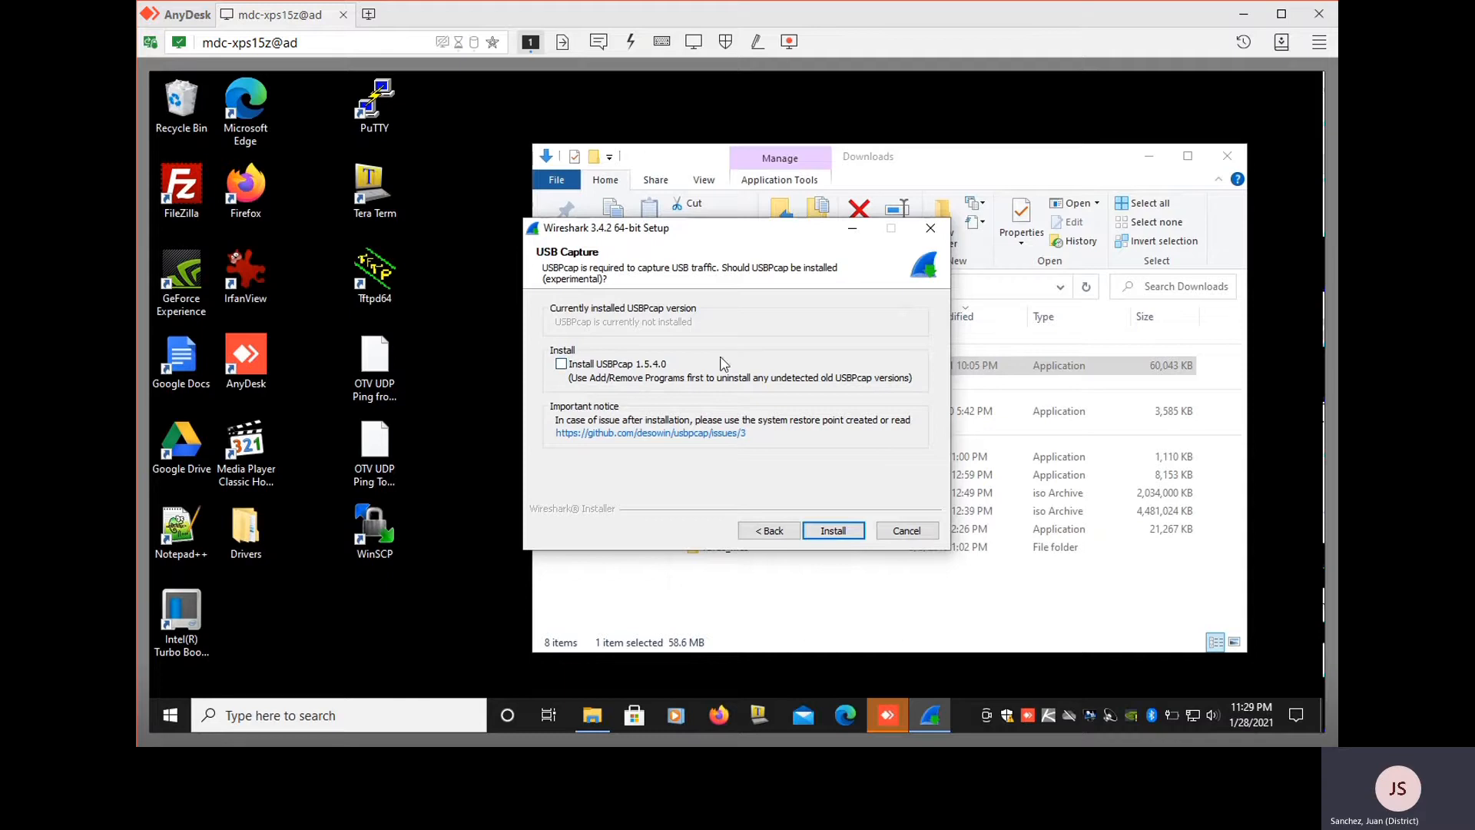
{"action": "left_click", "coordinate": [829, 533]}
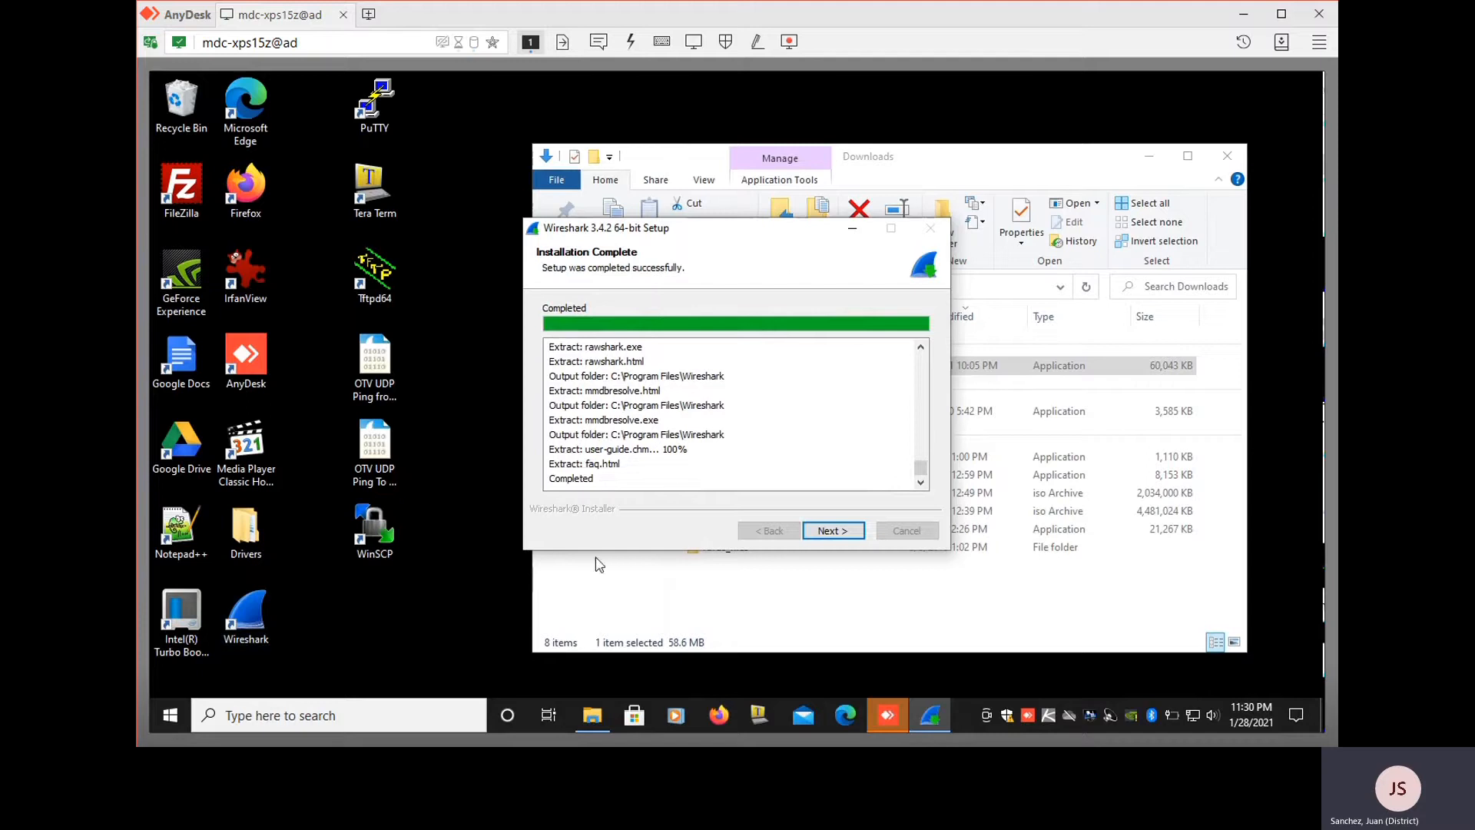
{"action": "left_click", "coordinate": [836, 531]}
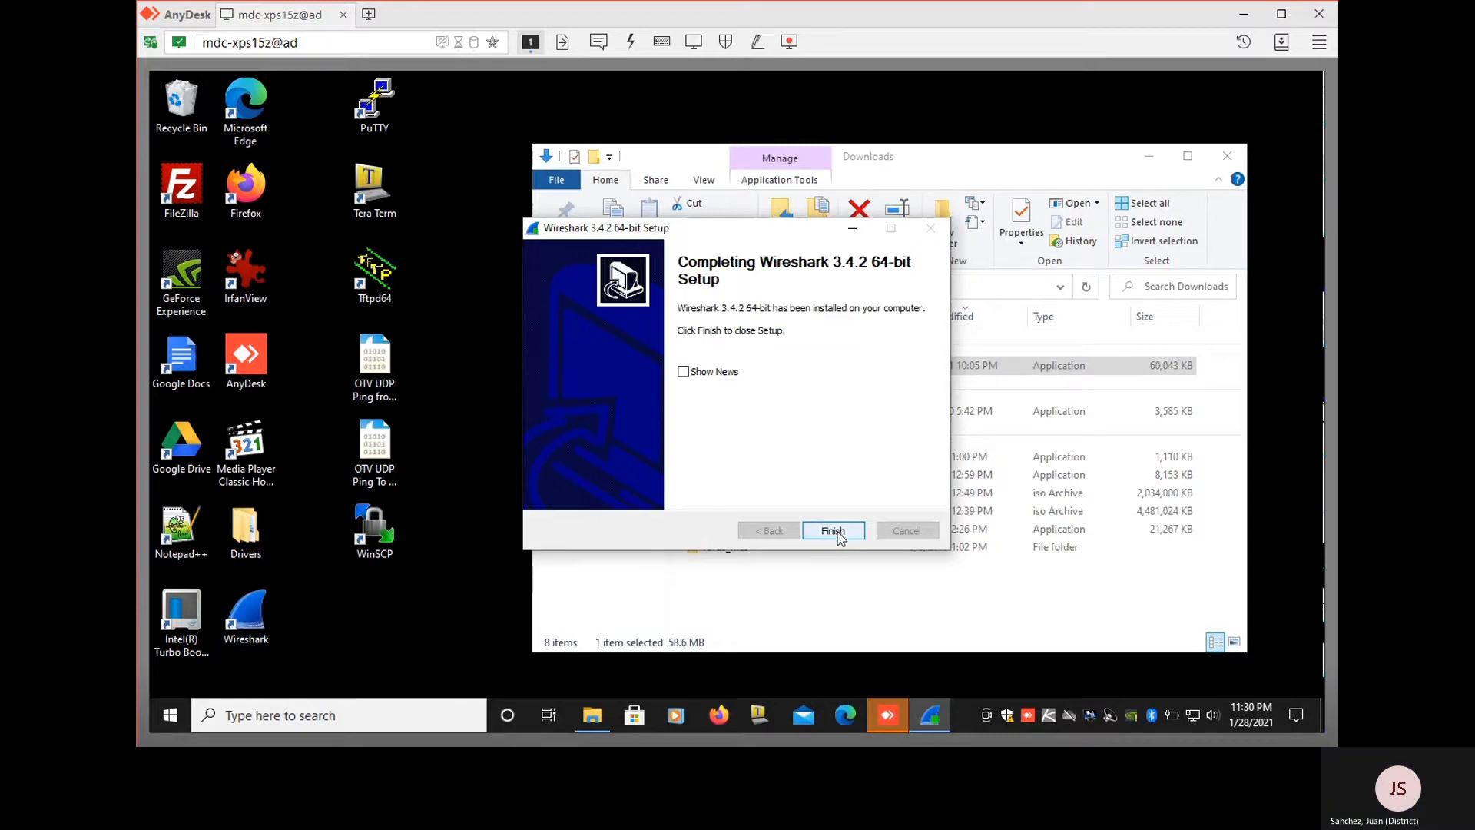
{"action": "left_click", "coordinate": [836, 530]}
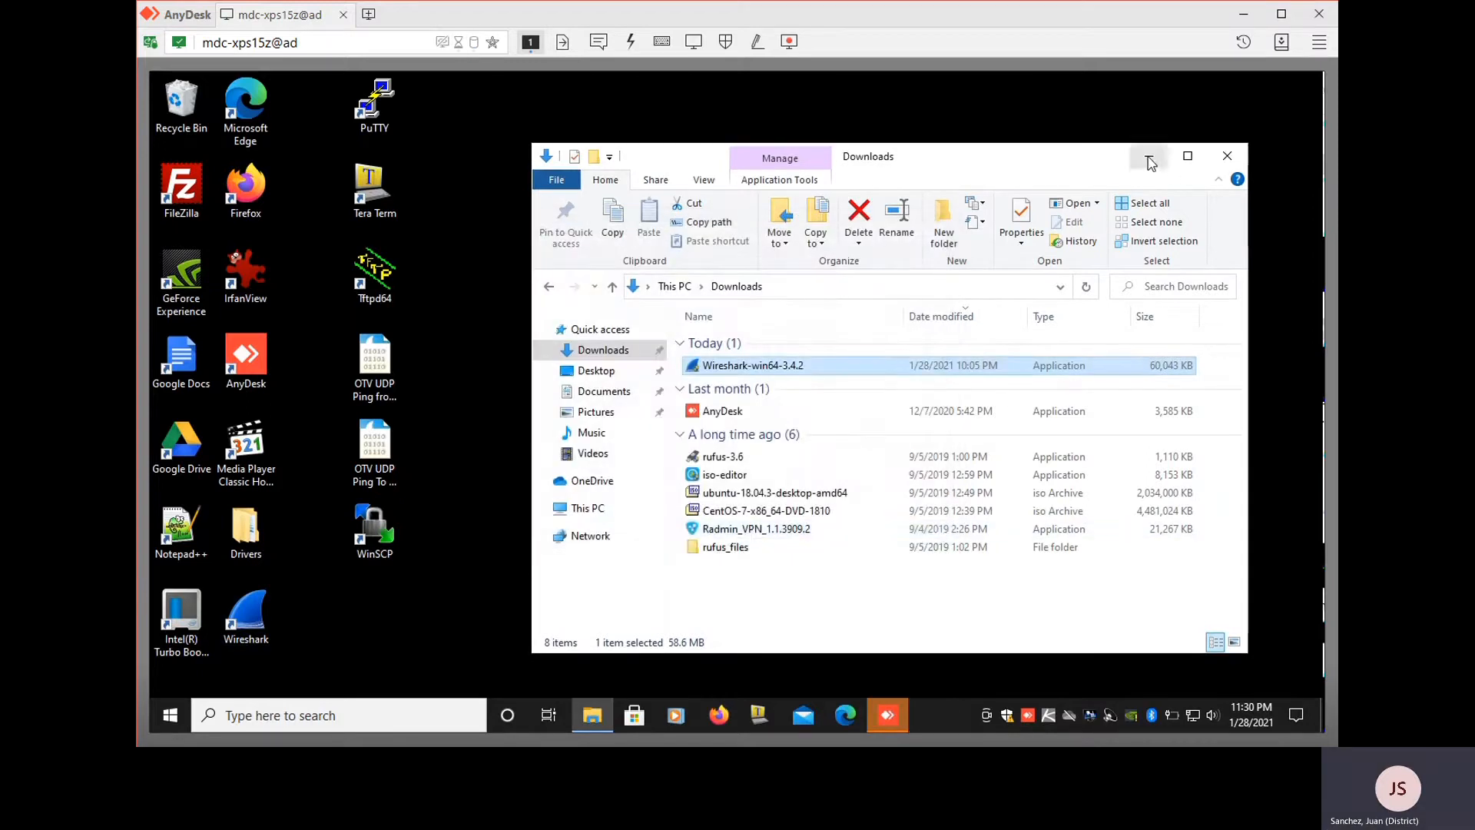
{"action": "left_click", "coordinate": [1150, 159]}
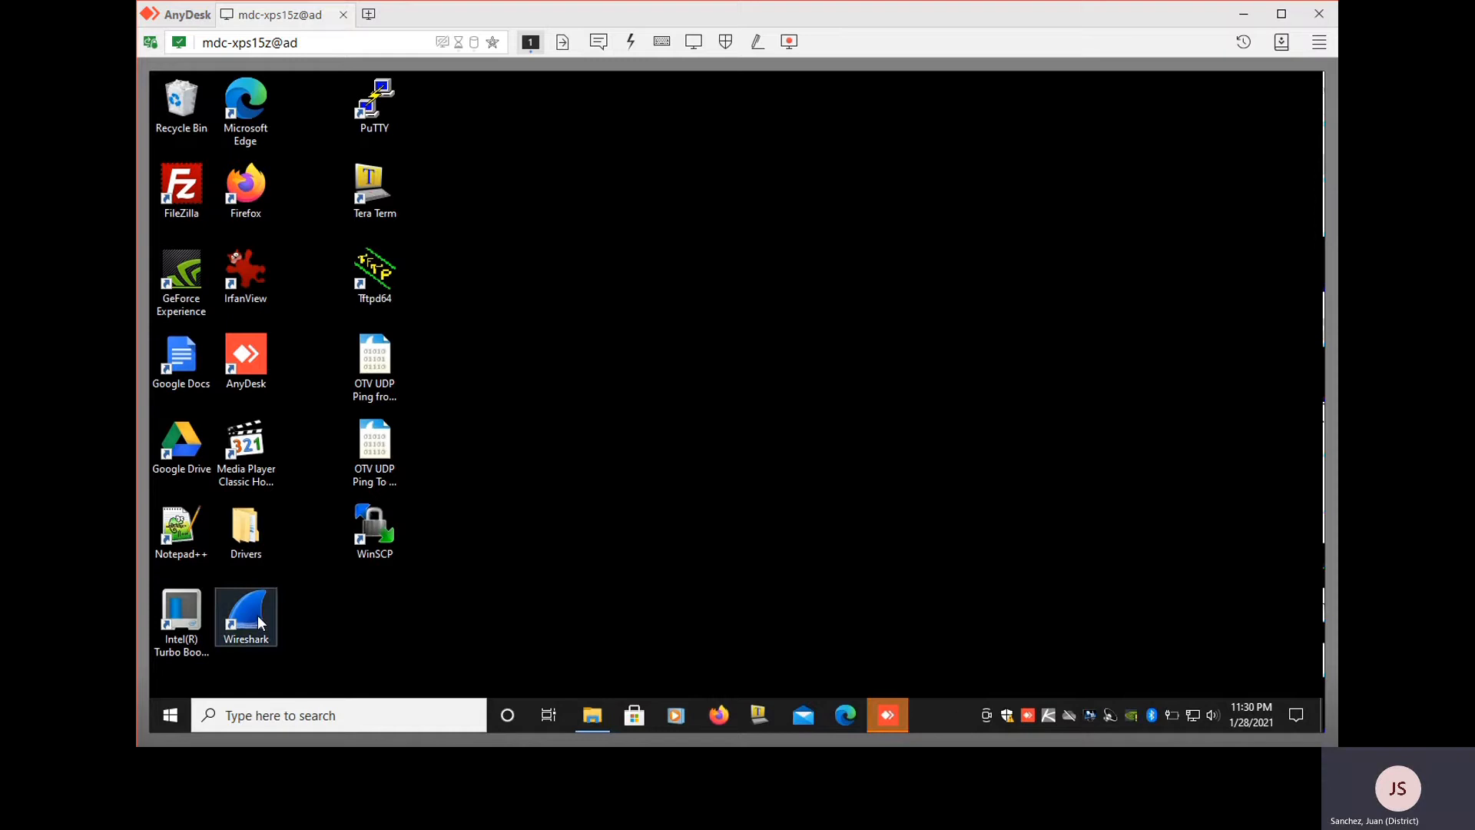
Search Windows for Wireshark and launch the application
{"action": "left_click", "coordinate": [302, 715]}
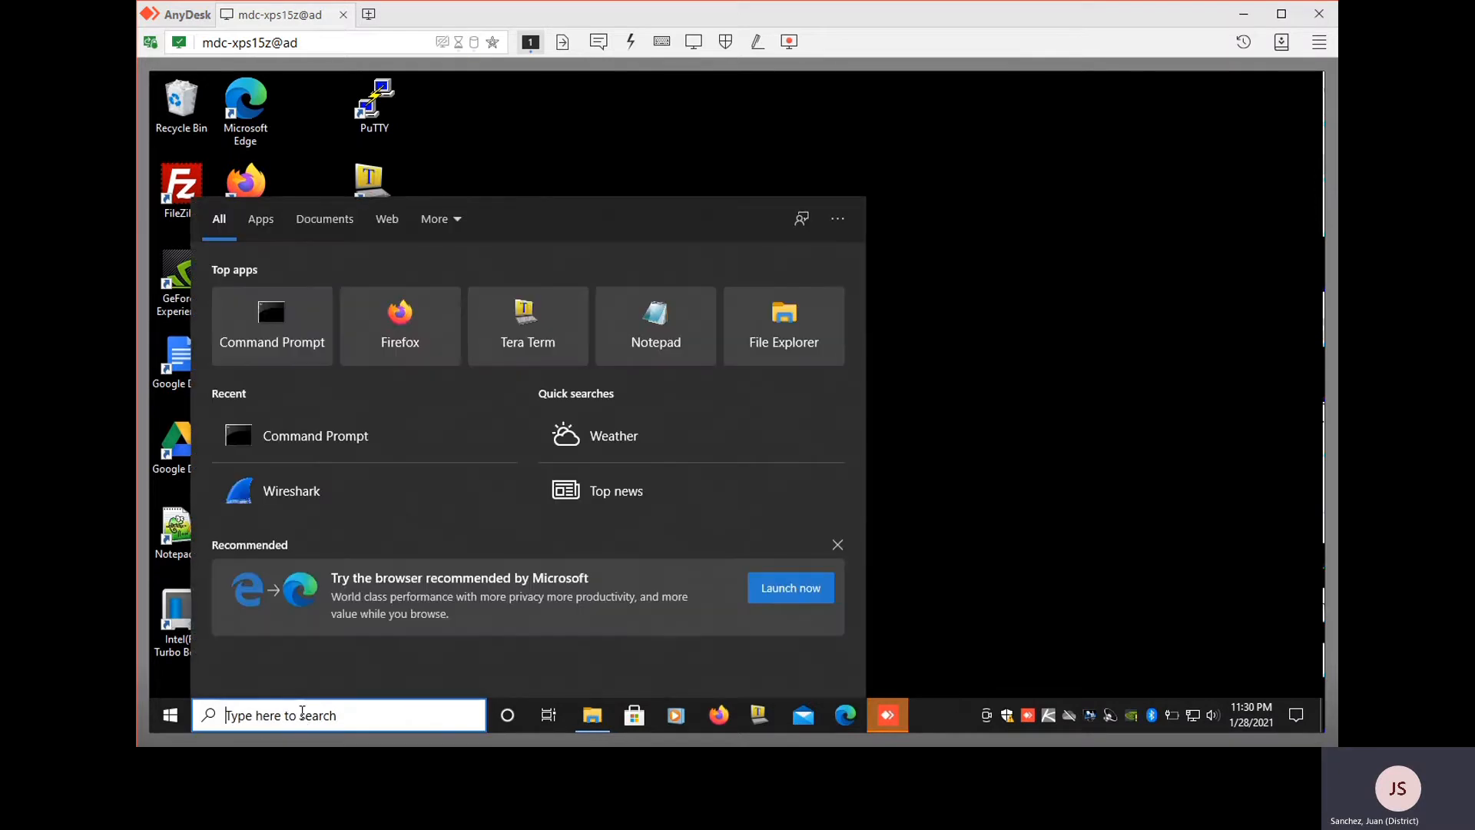
{"action": "type", "text": "wire"}
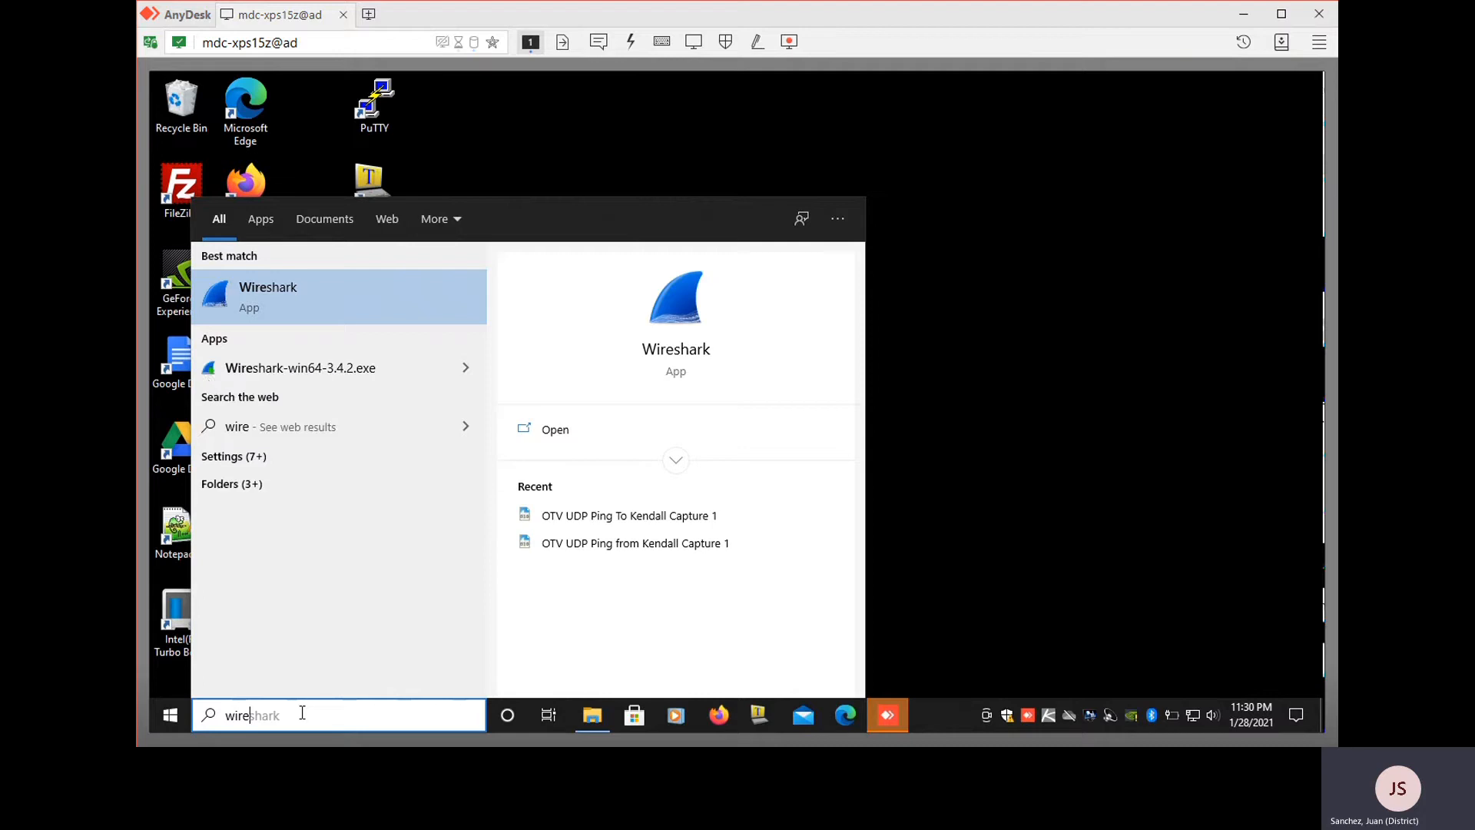
{"action": "left_click", "coordinate": [282, 298]}
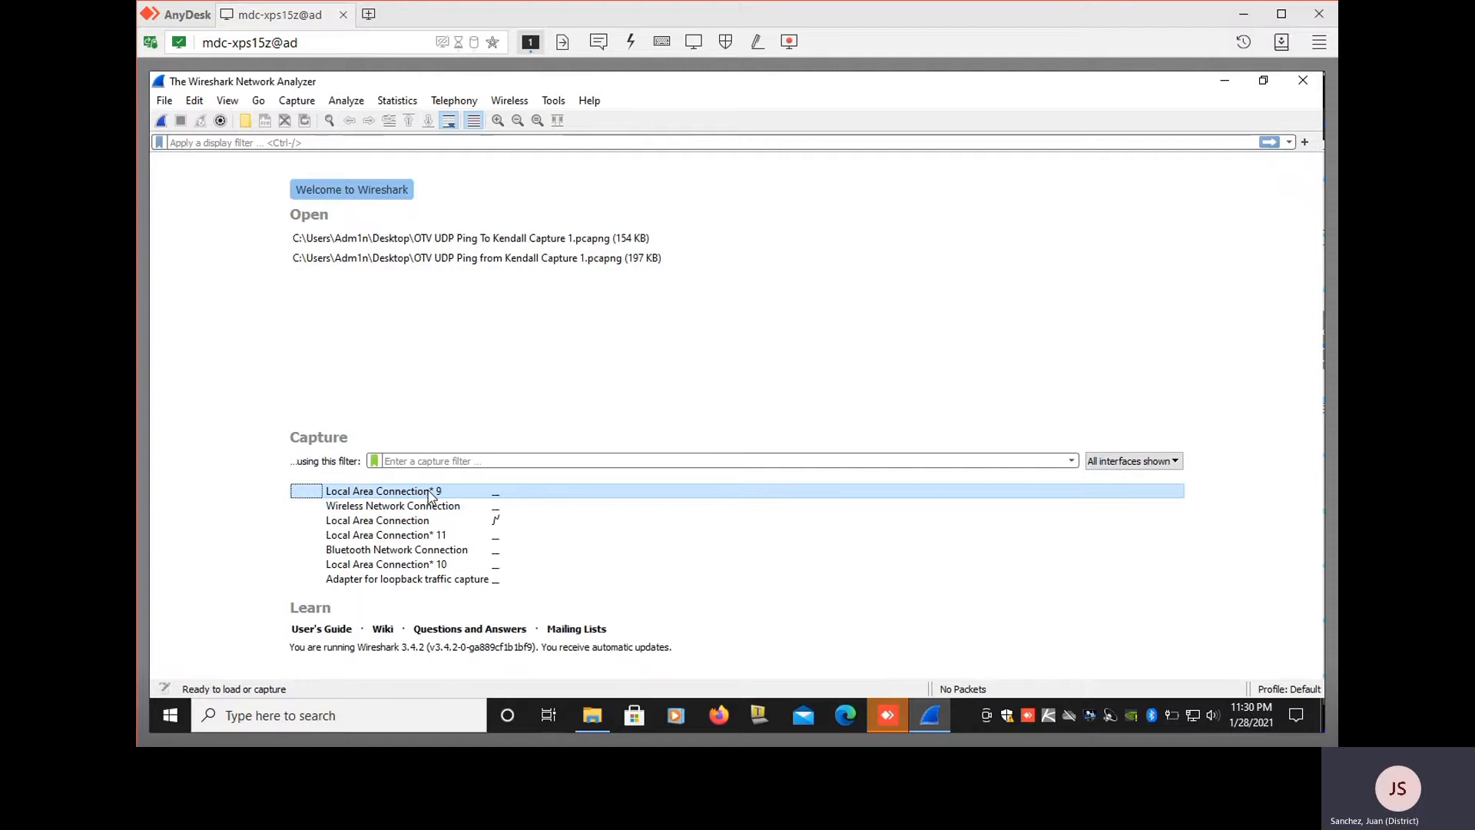
Go through the listed capture interfaces and start a live capture on Local Area Connection
{"action": "left_click", "coordinate": [421, 507]}
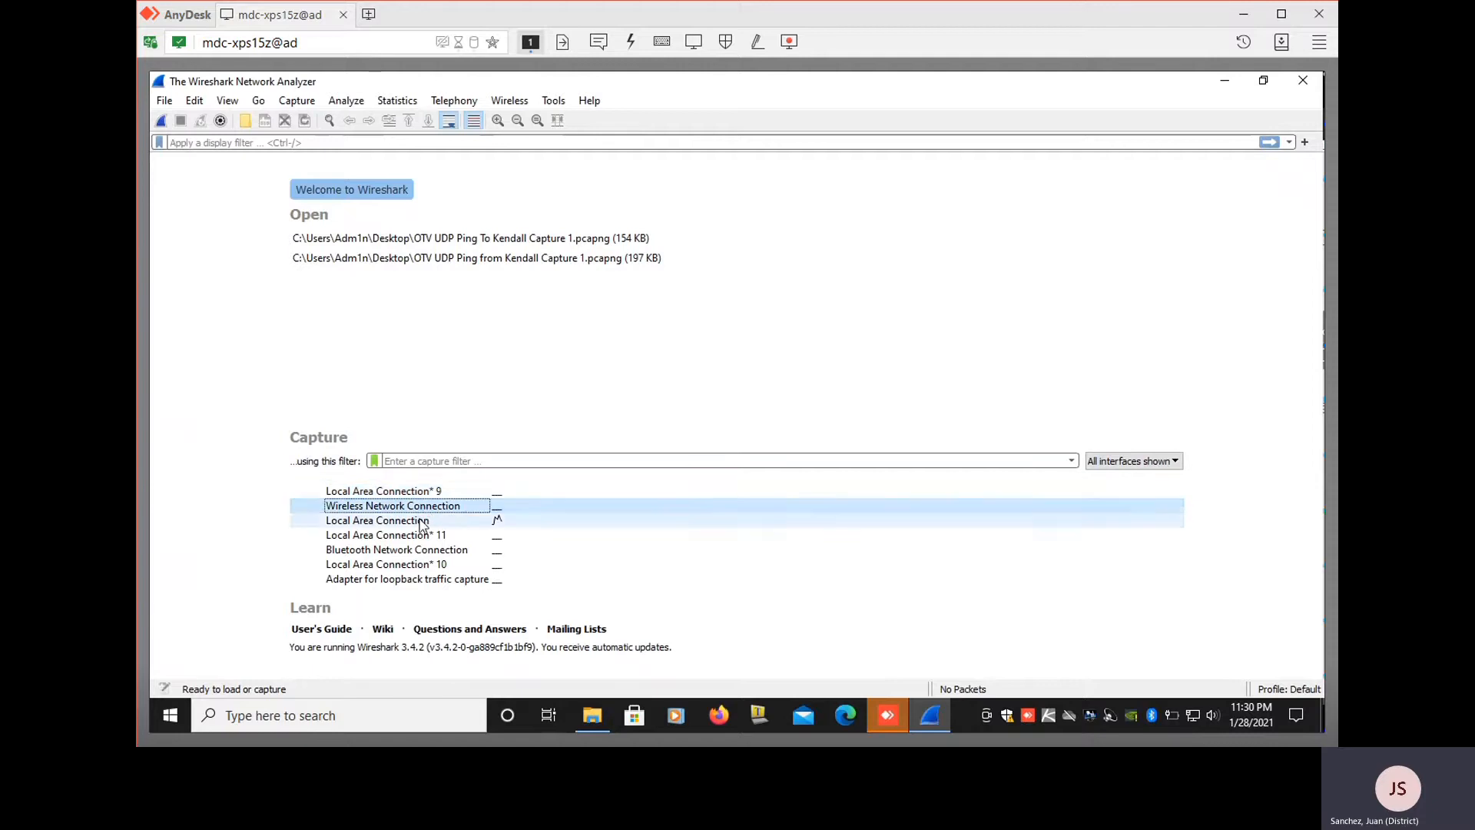
{"action": "left_click", "coordinate": [416, 526]}
{"action": "left_click", "coordinate": [415, 540]}
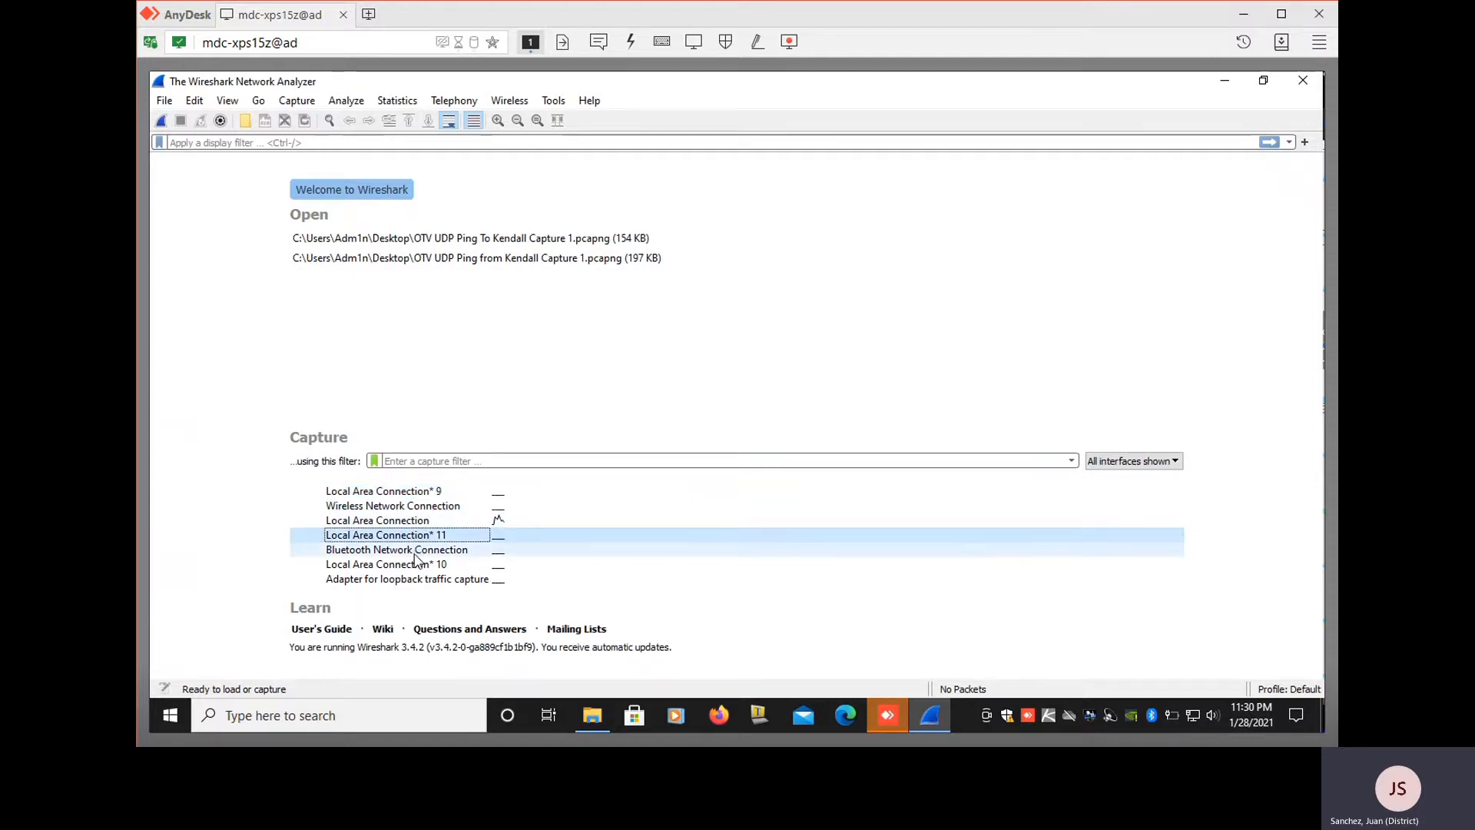
{"action": "left_click", "coordinate": [413, 550]}
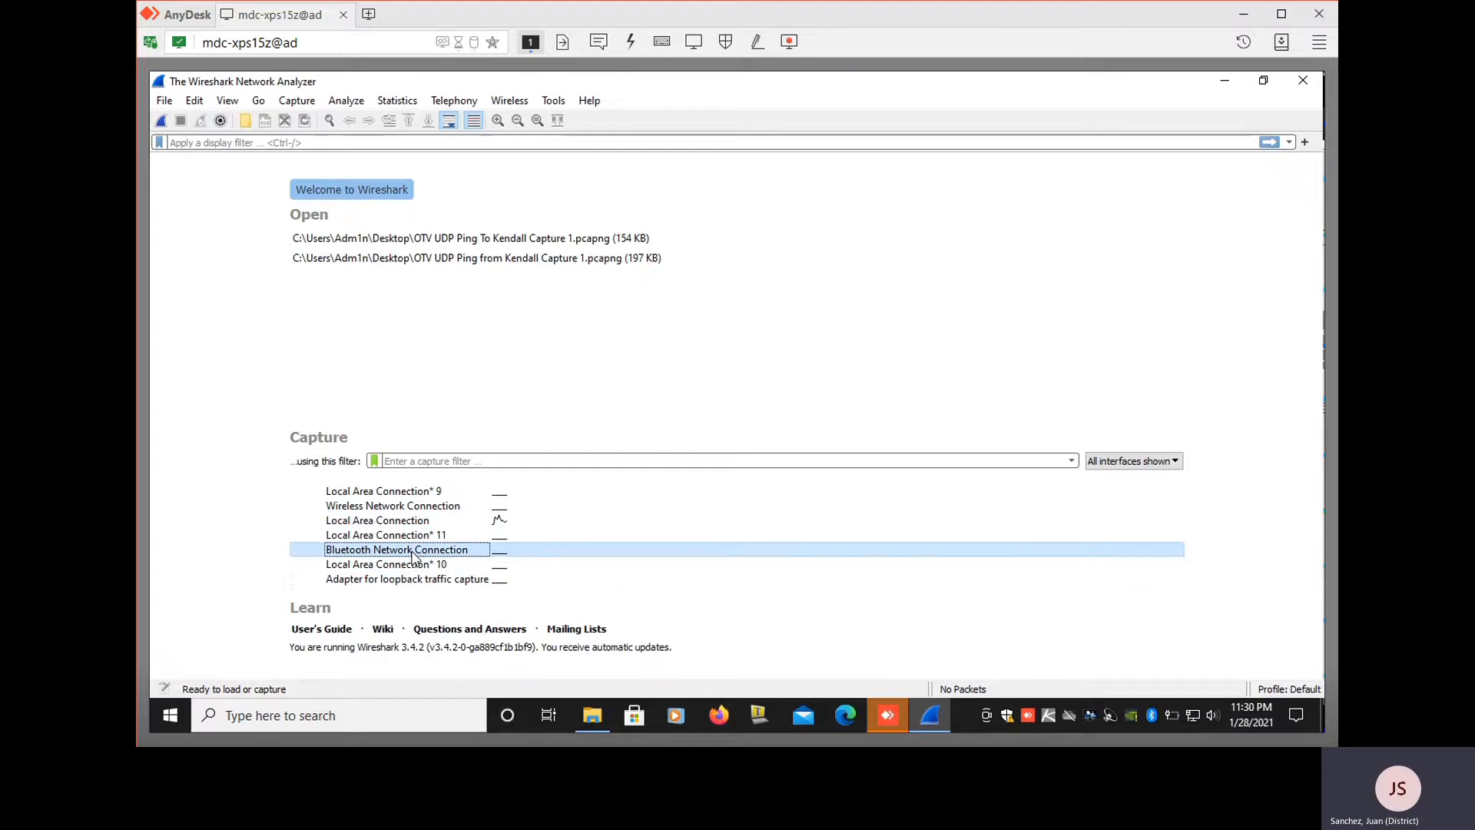
{"action": "left_click", "coordinate": [422, 581]}
{"action": "left_click", "coordinate": [415, 565]}
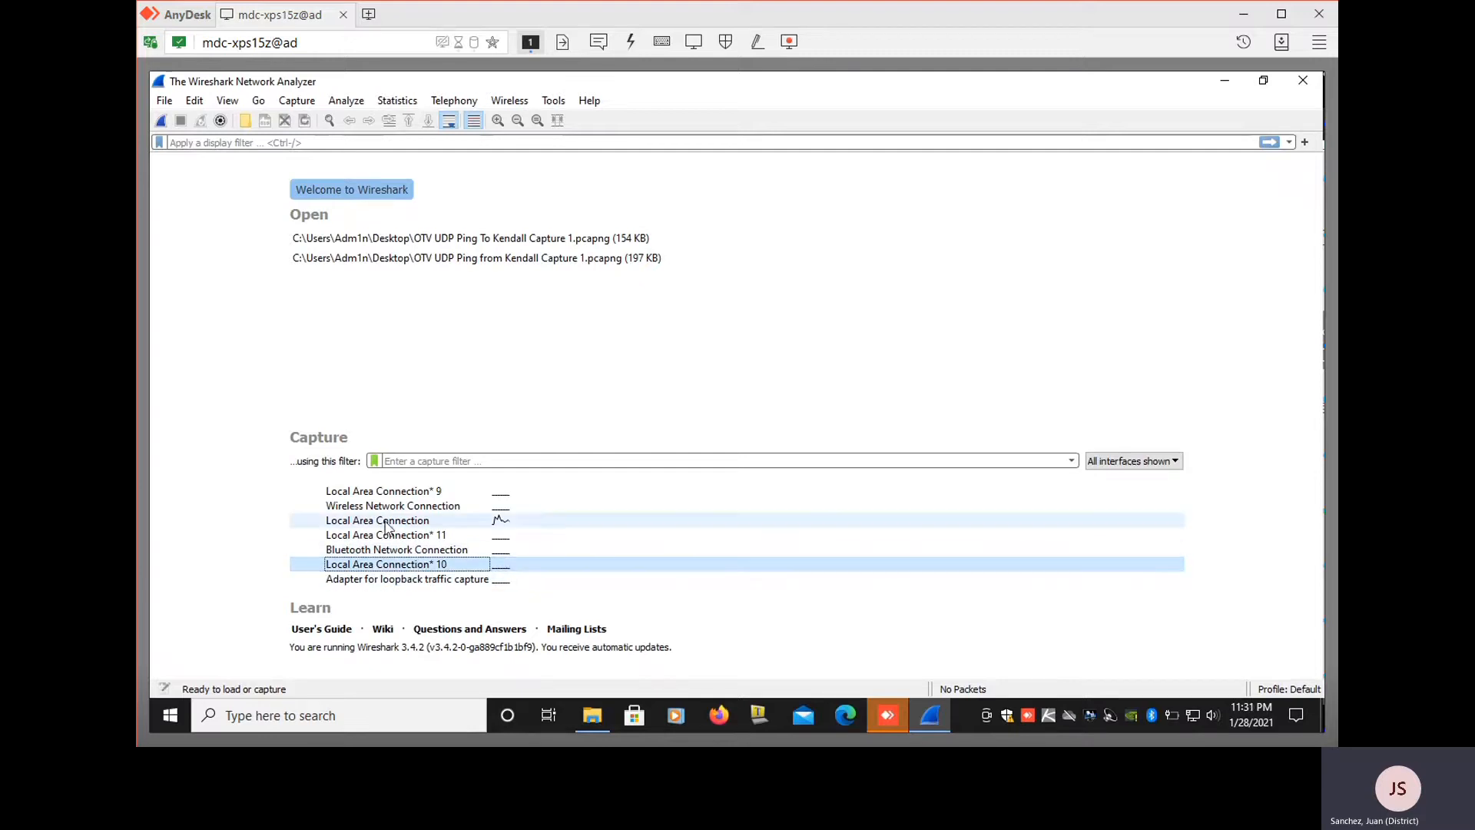
{"action": "left_click", "coordinate": [481, 521]}
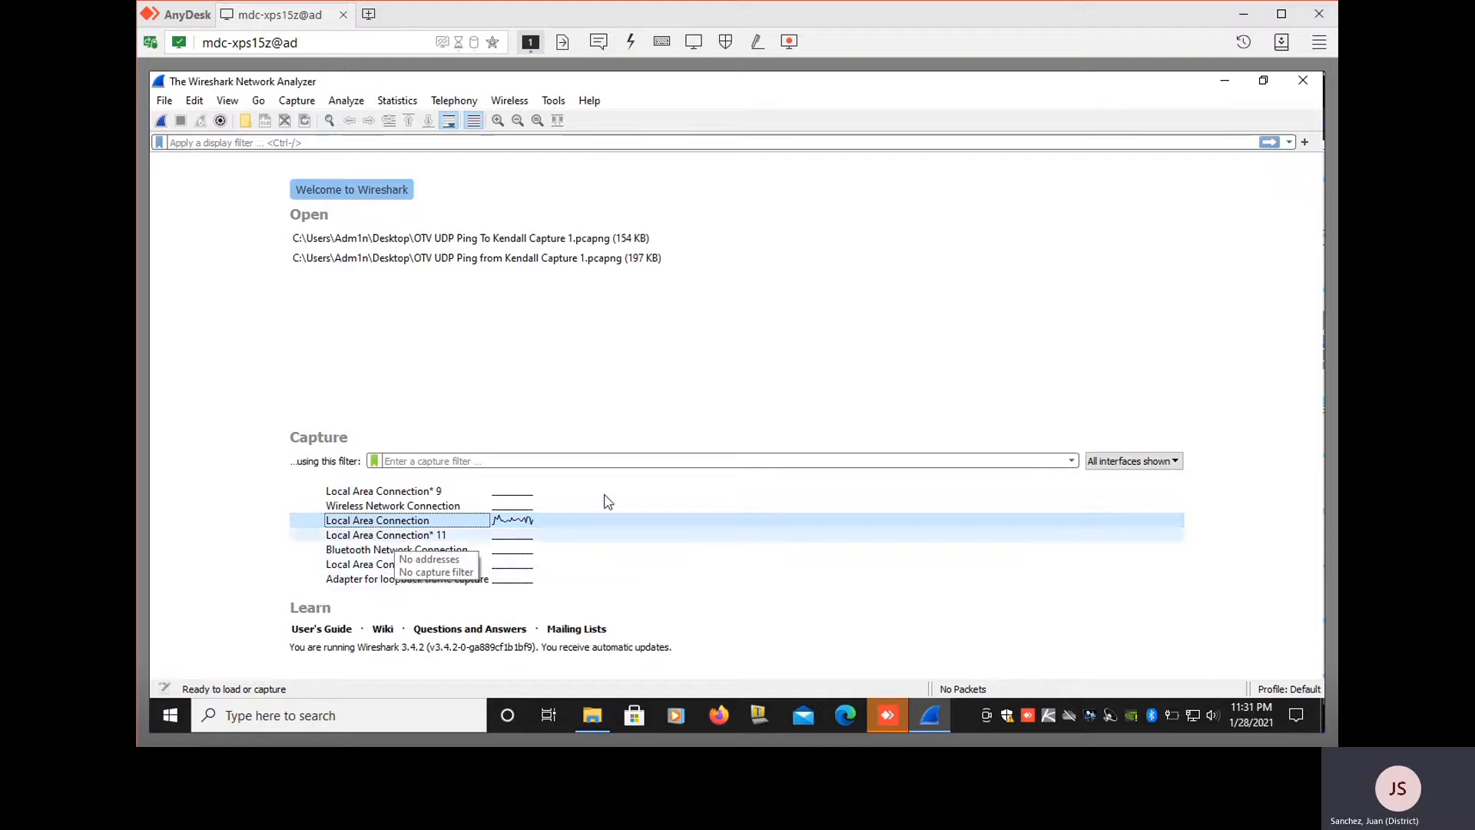
{"action": "left_click", "coordinate": [297, 103]}
{"action": "left_click", "coordinate": [312, 140]}
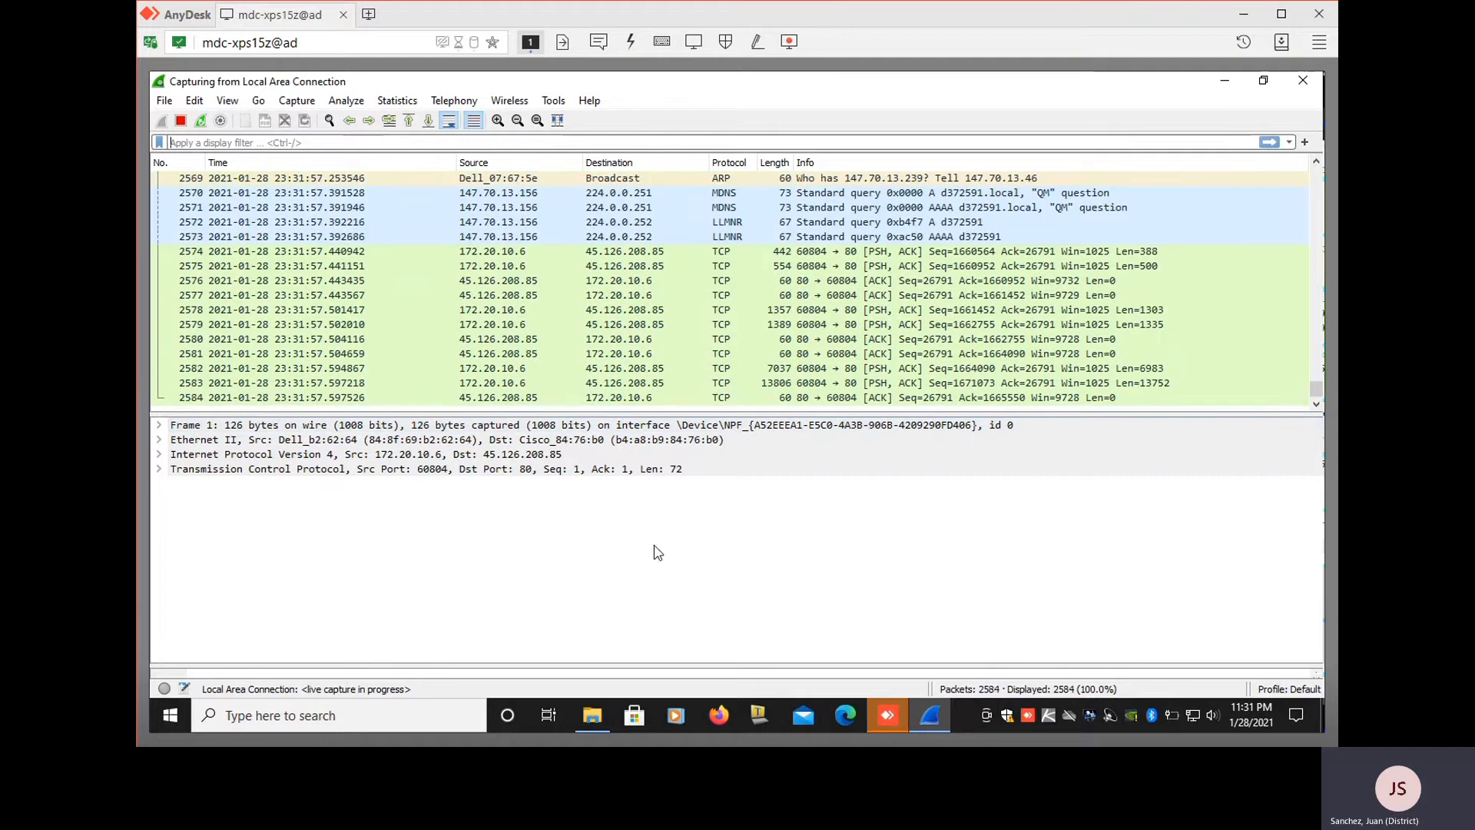
Open a Command Prompt through Windows search and position its window over the running capture
{"action": "left_click", "coordinate": [375, 717]}
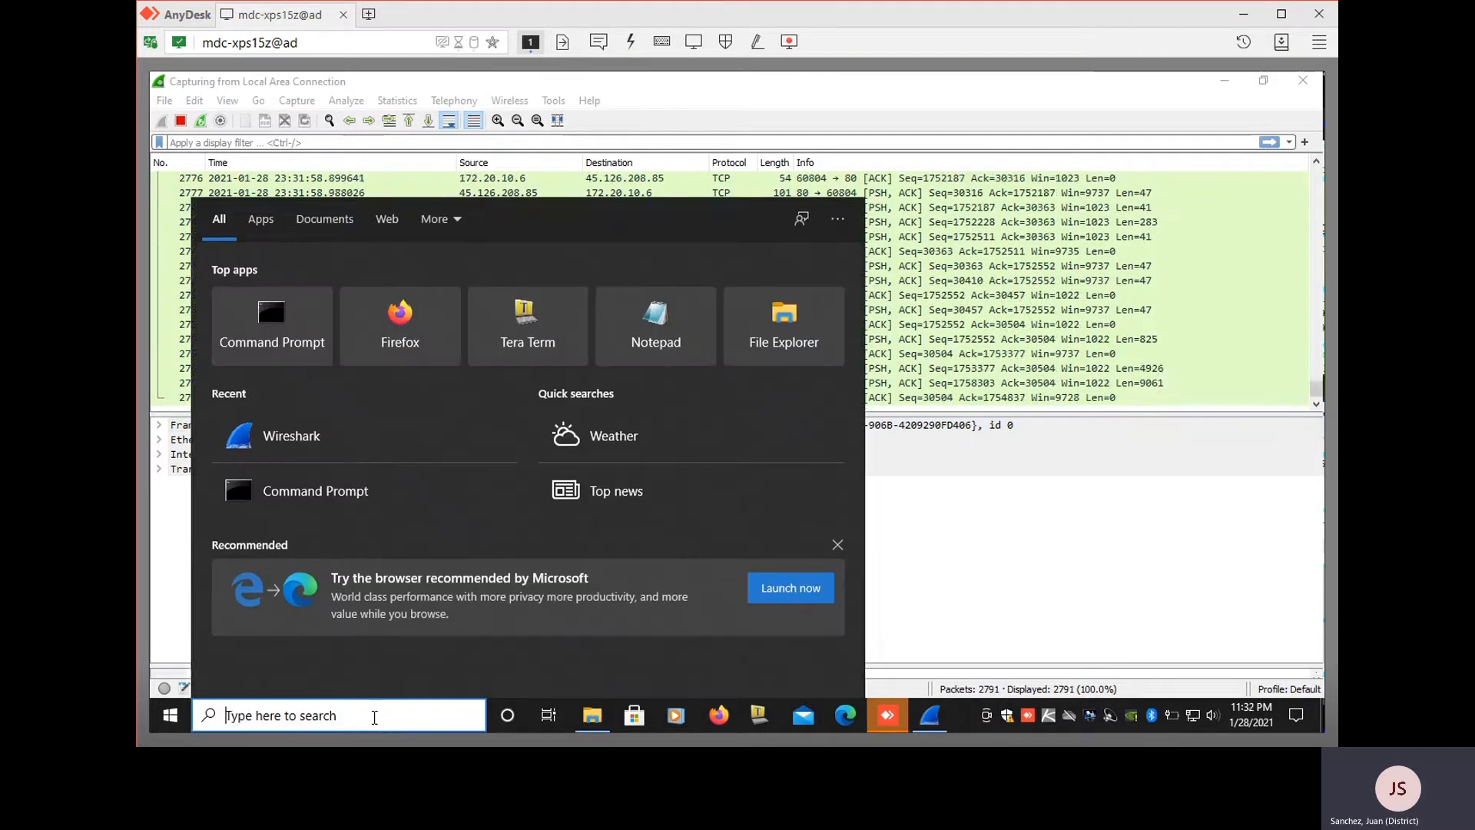
{"action": "type", "text": "cmd"}
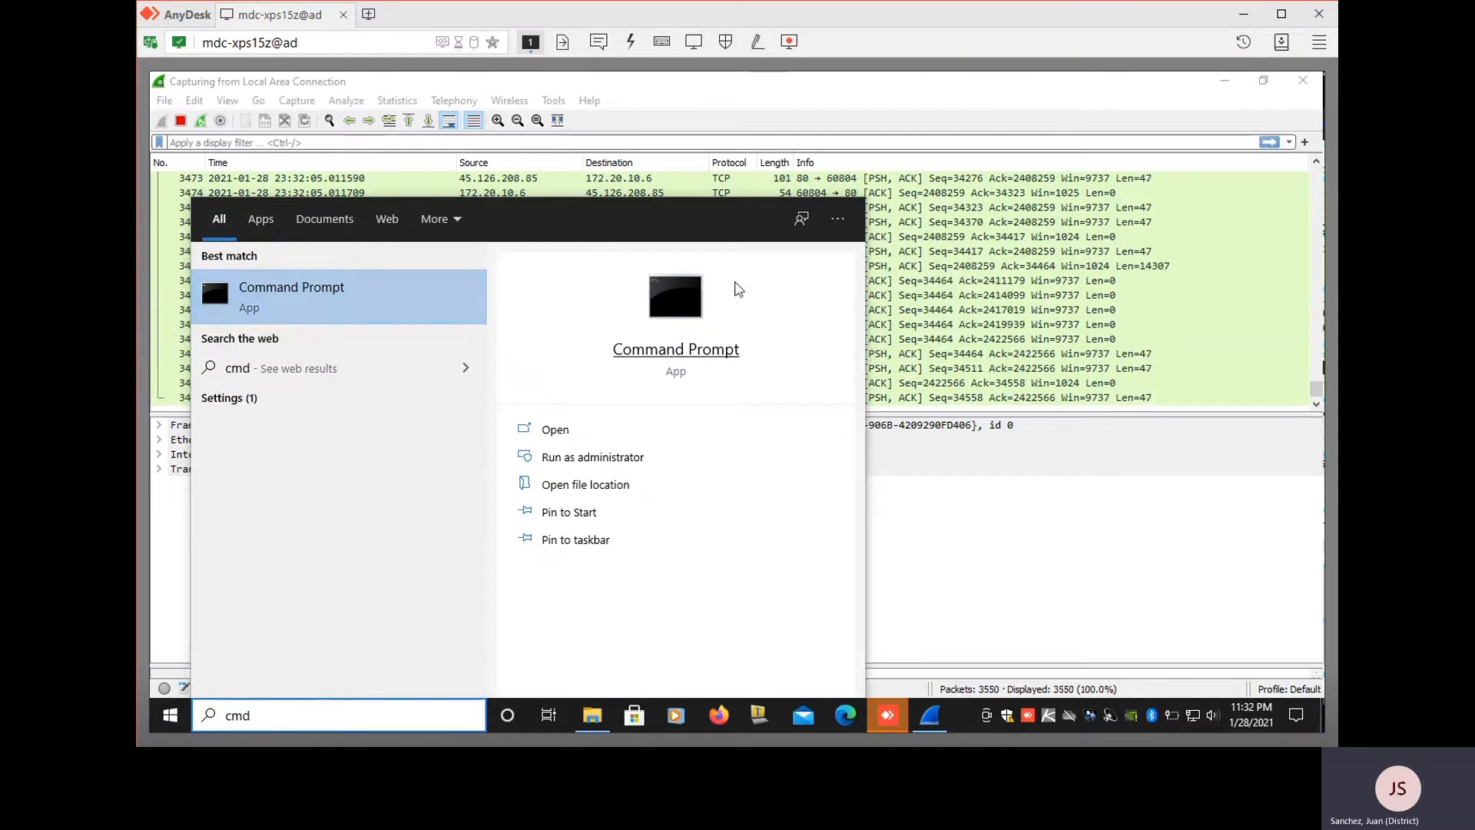
{"action": "left_click", "coordinate": [332, 295]}
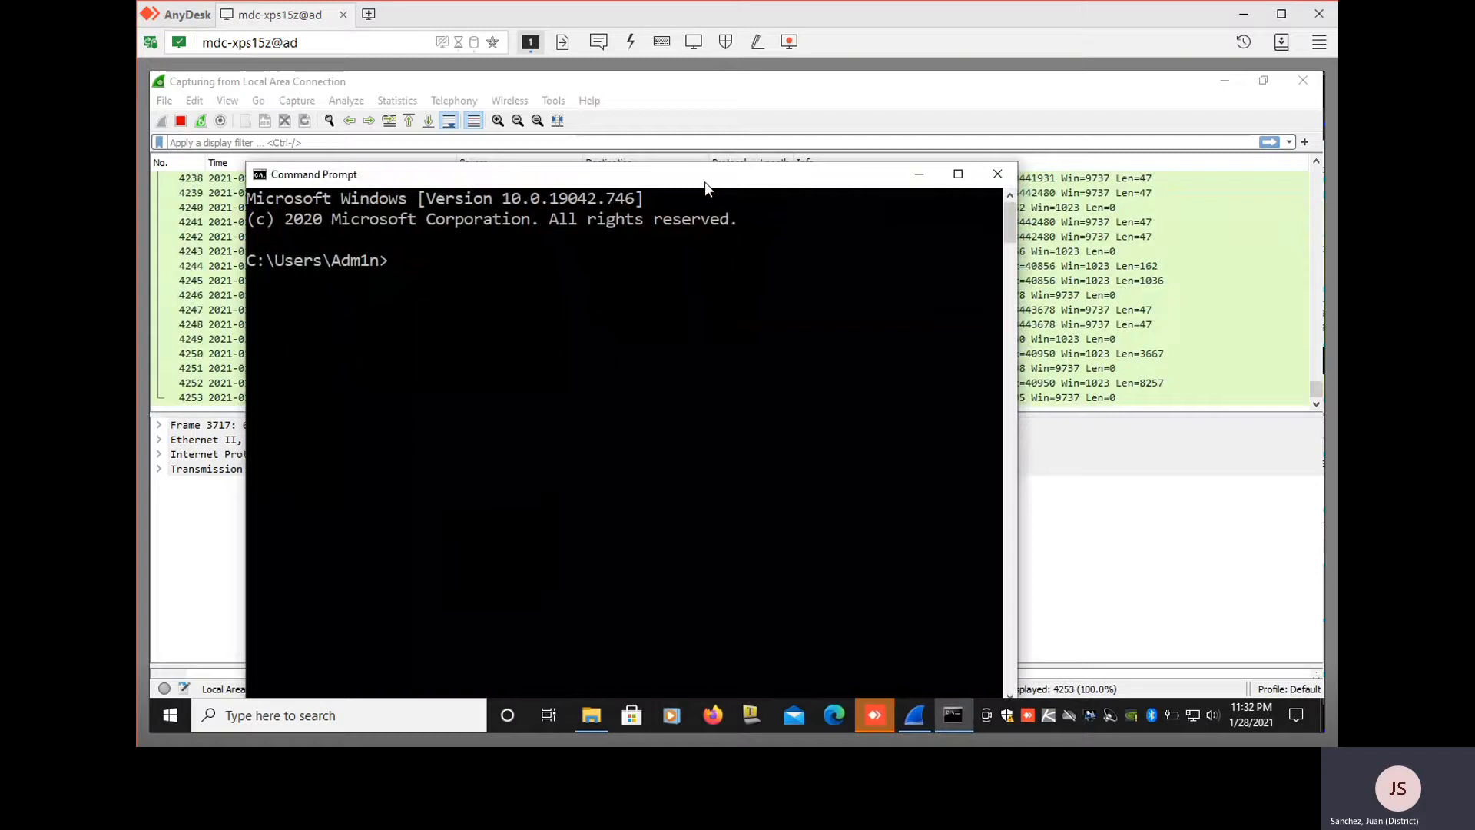
{"action": "left_click_drag", "start_coordinate": [704, 182], "coordinate": [872, 112]}
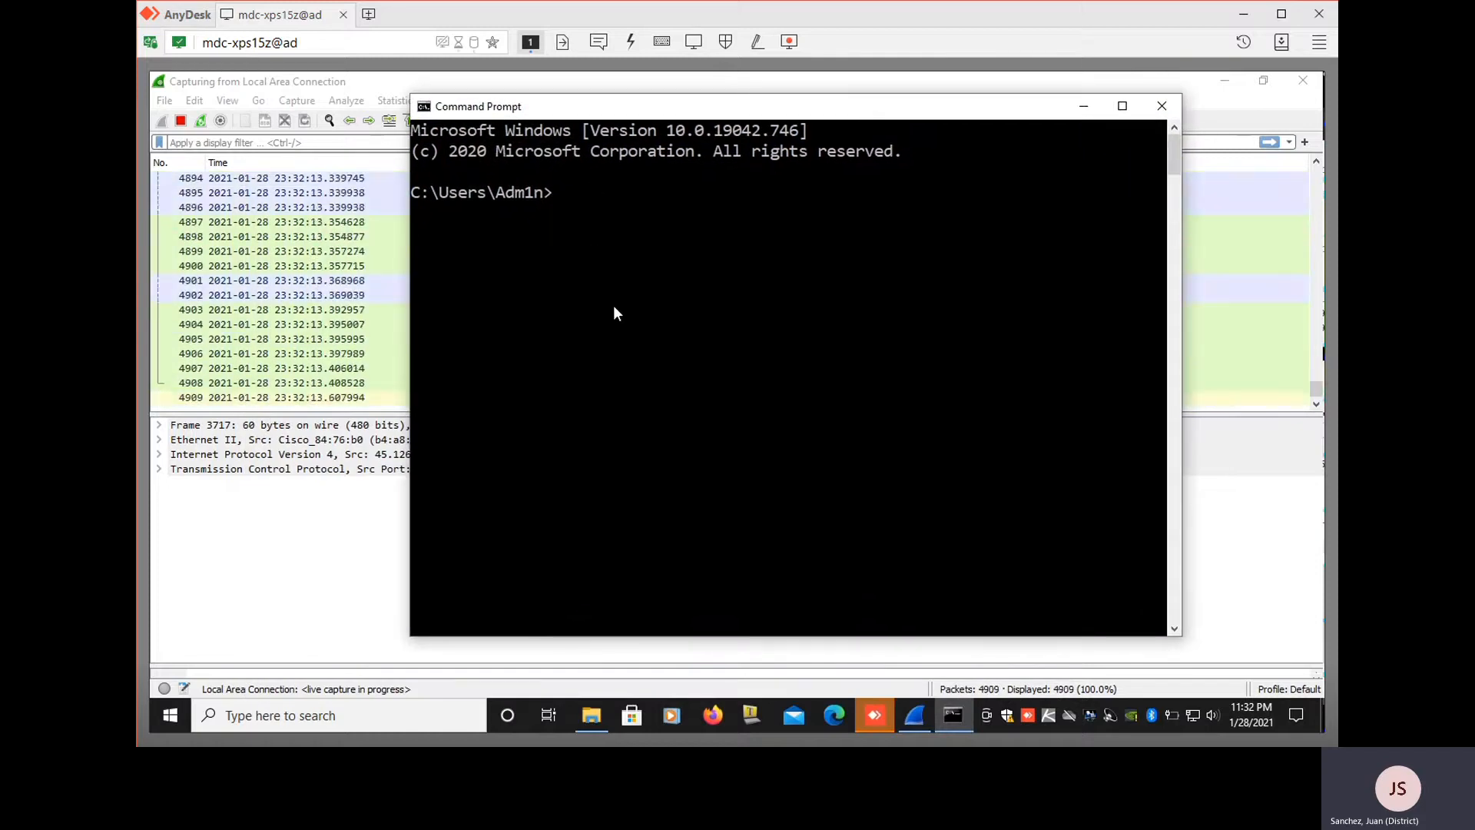
{"action": "mouse_move", "coordinate": [785, 113]}
{"action": "left_mouse_down"}
{"action": "mouse_move", "coordinate": [753, 135]}
{"action": "mouse_move", "coordinate": [757, 120]}
{"action": "left_mouse_up"}
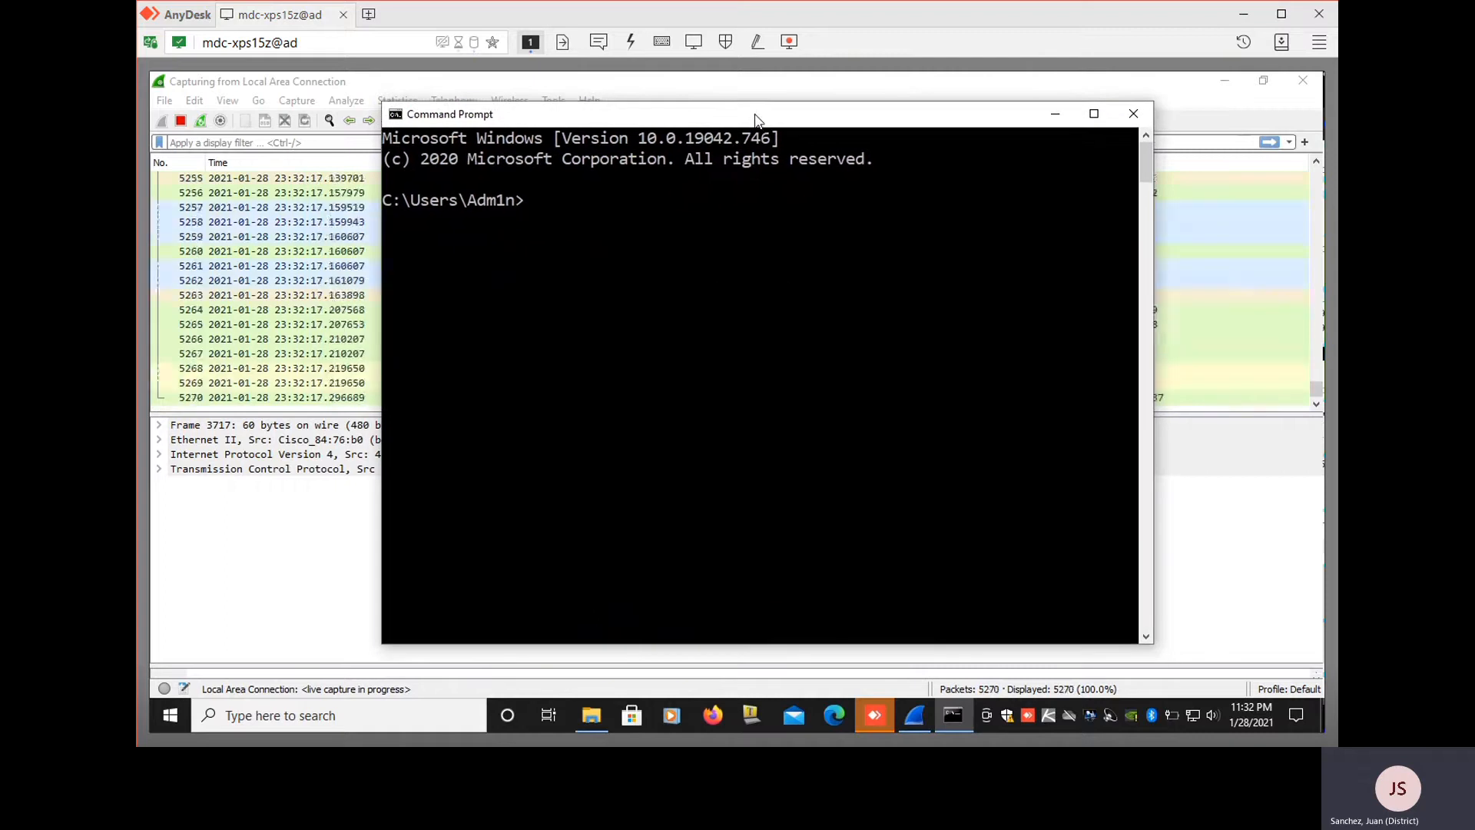
Run ipconfig in the Command Prompt to list the computer's network adapter addresses
{"action": "type", "text": "i"}
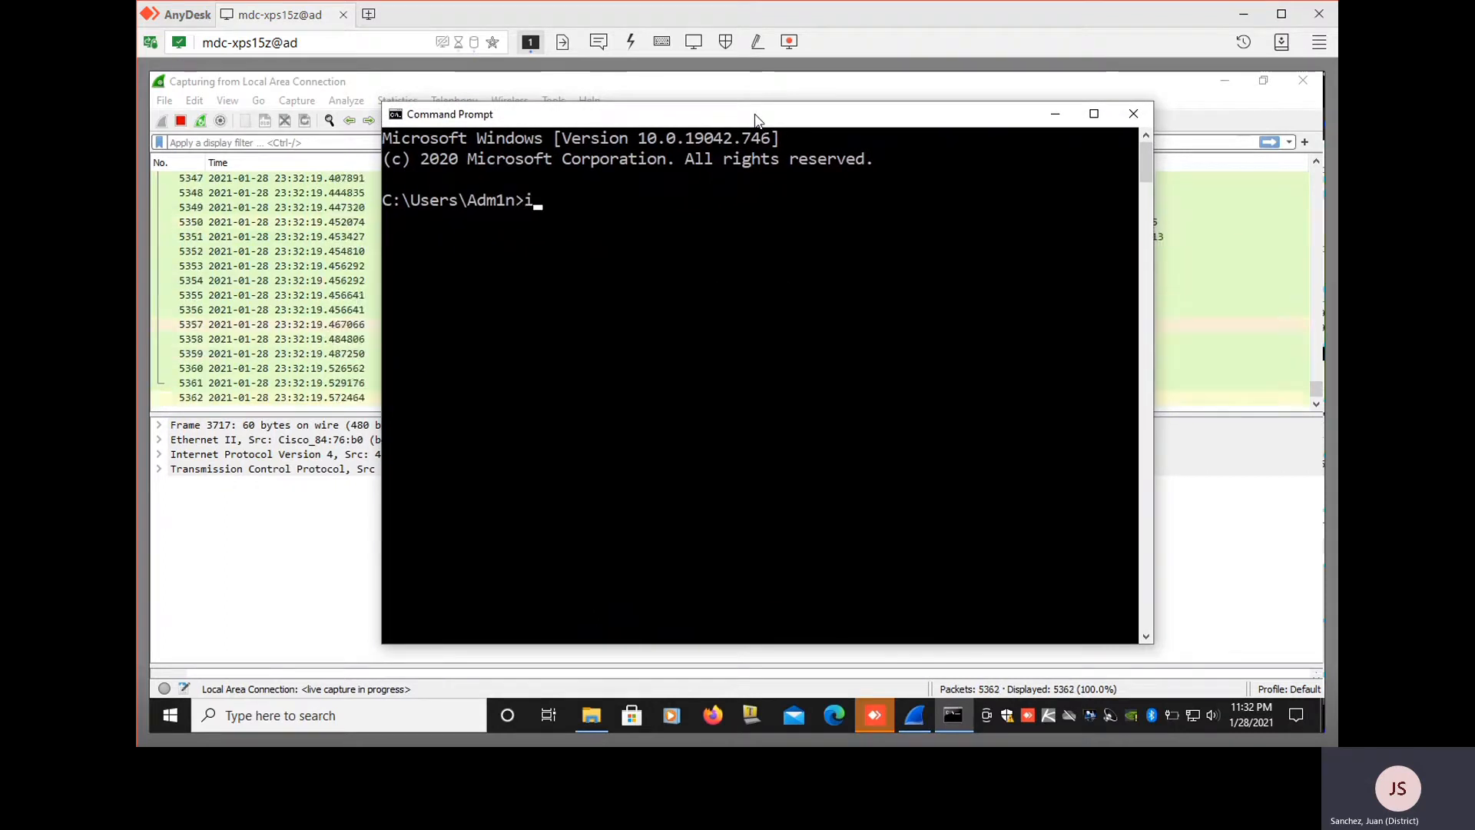
{"action": "type", "text": "pconf"}
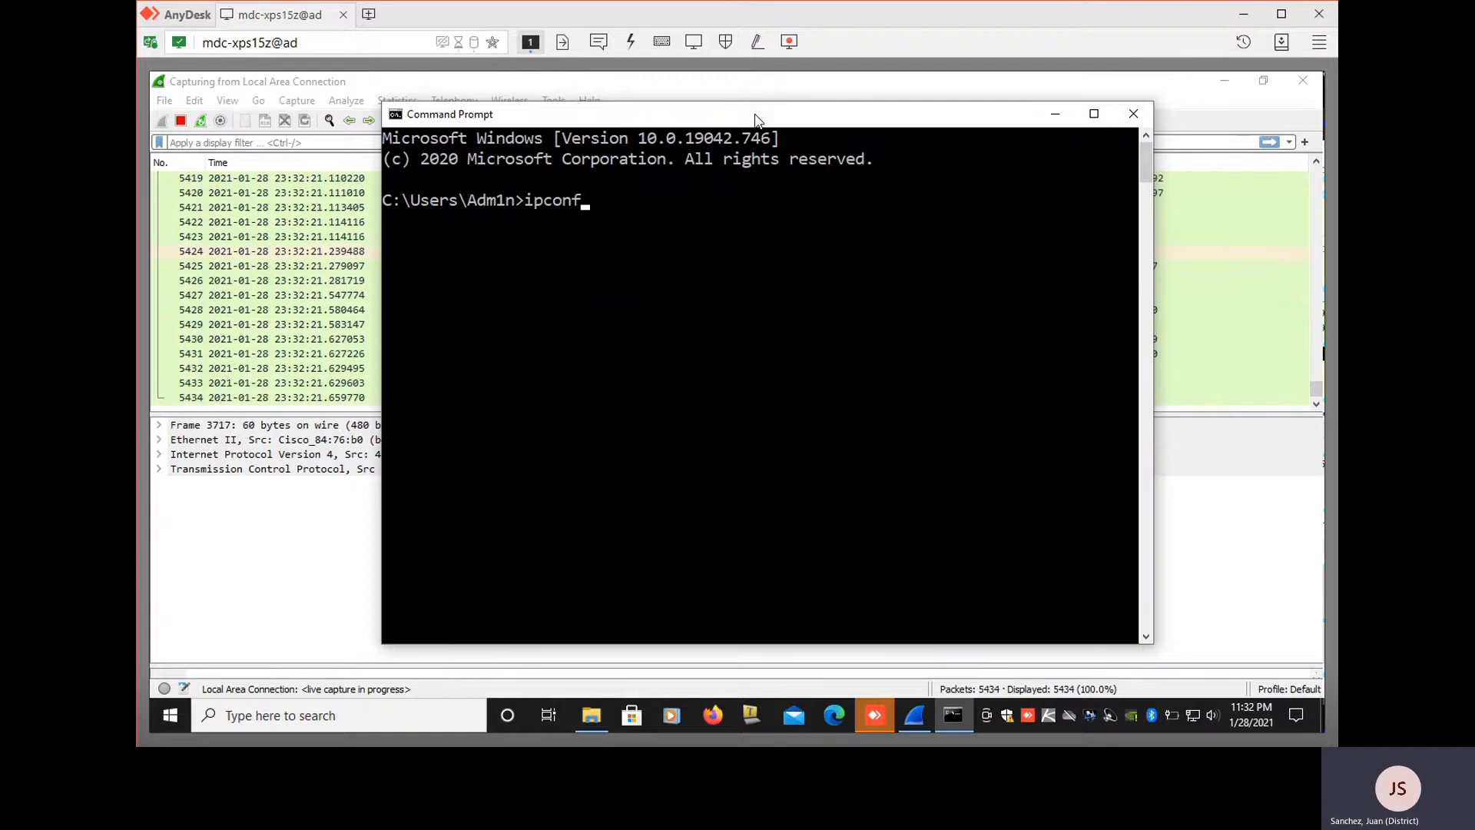
{"action": "type", "text": "ig"}
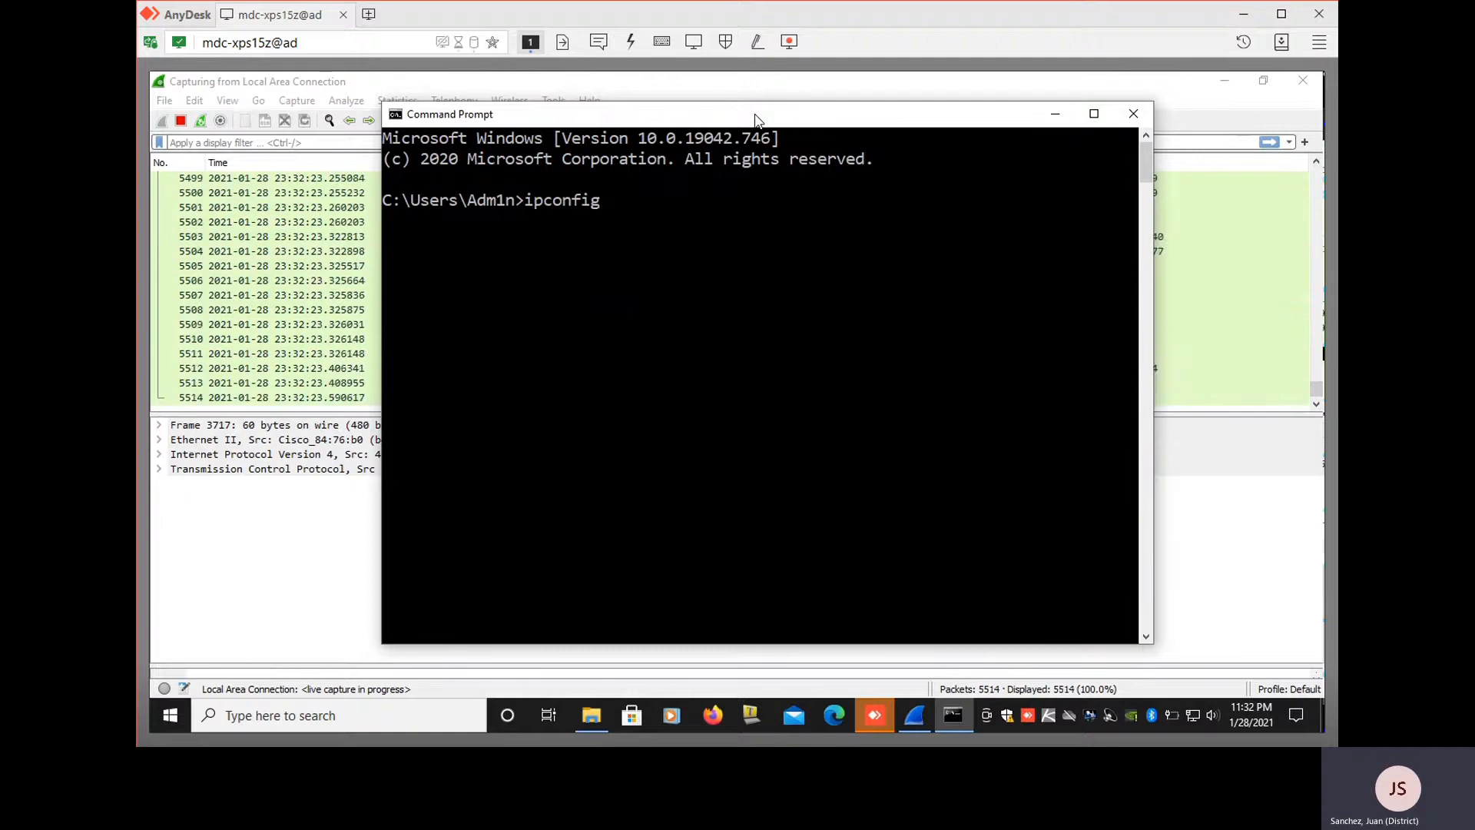
{"action": "key", "text": "Return"}
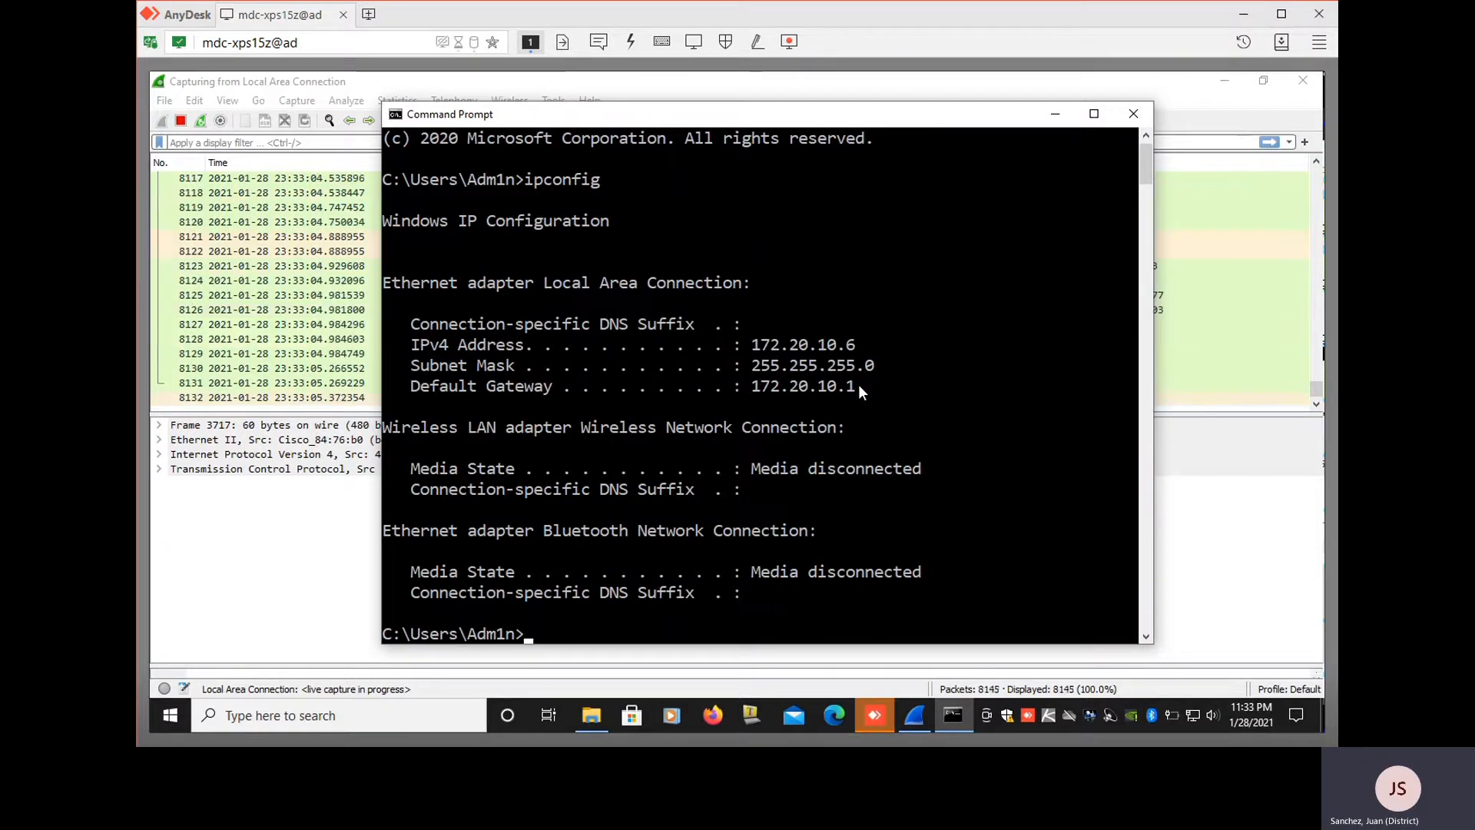
Ping 4.2.2.2 from the Command Prompt to generate traffic for the running capture
{"action": "type", "text": "ping"}
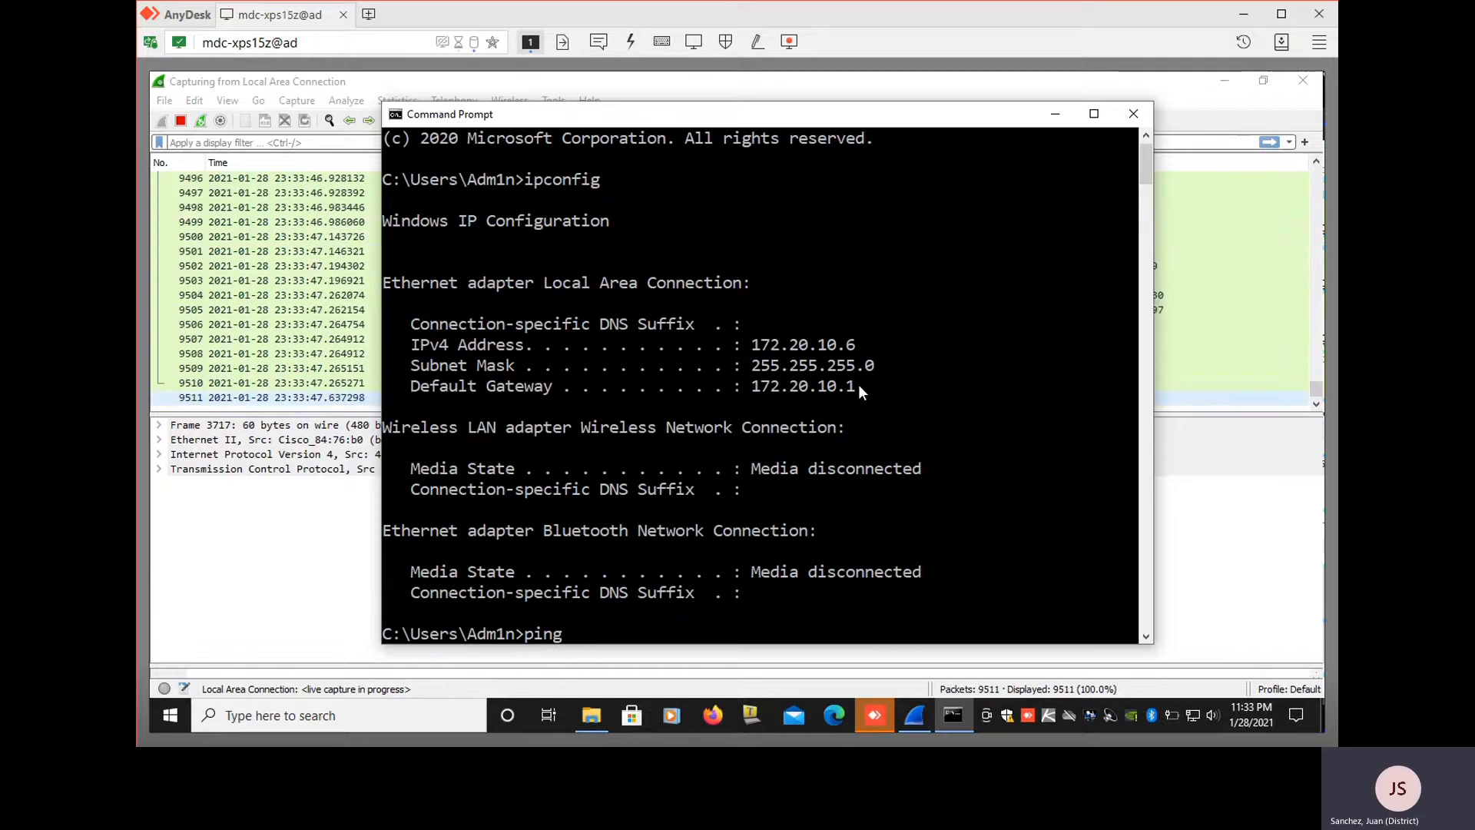
{"action": "type", "text": "4.2"}
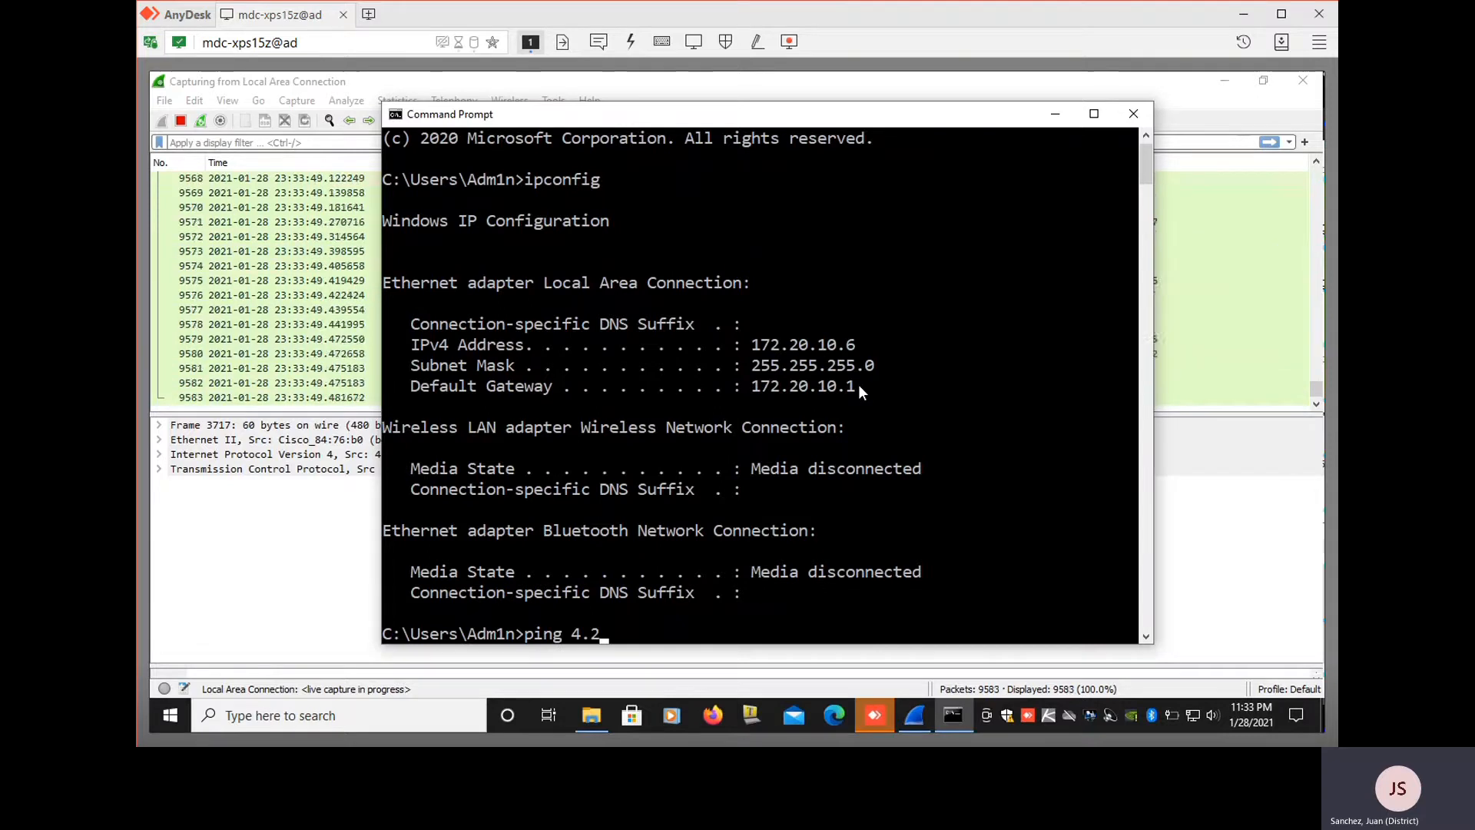
{"action": "type", "text": ".2."}
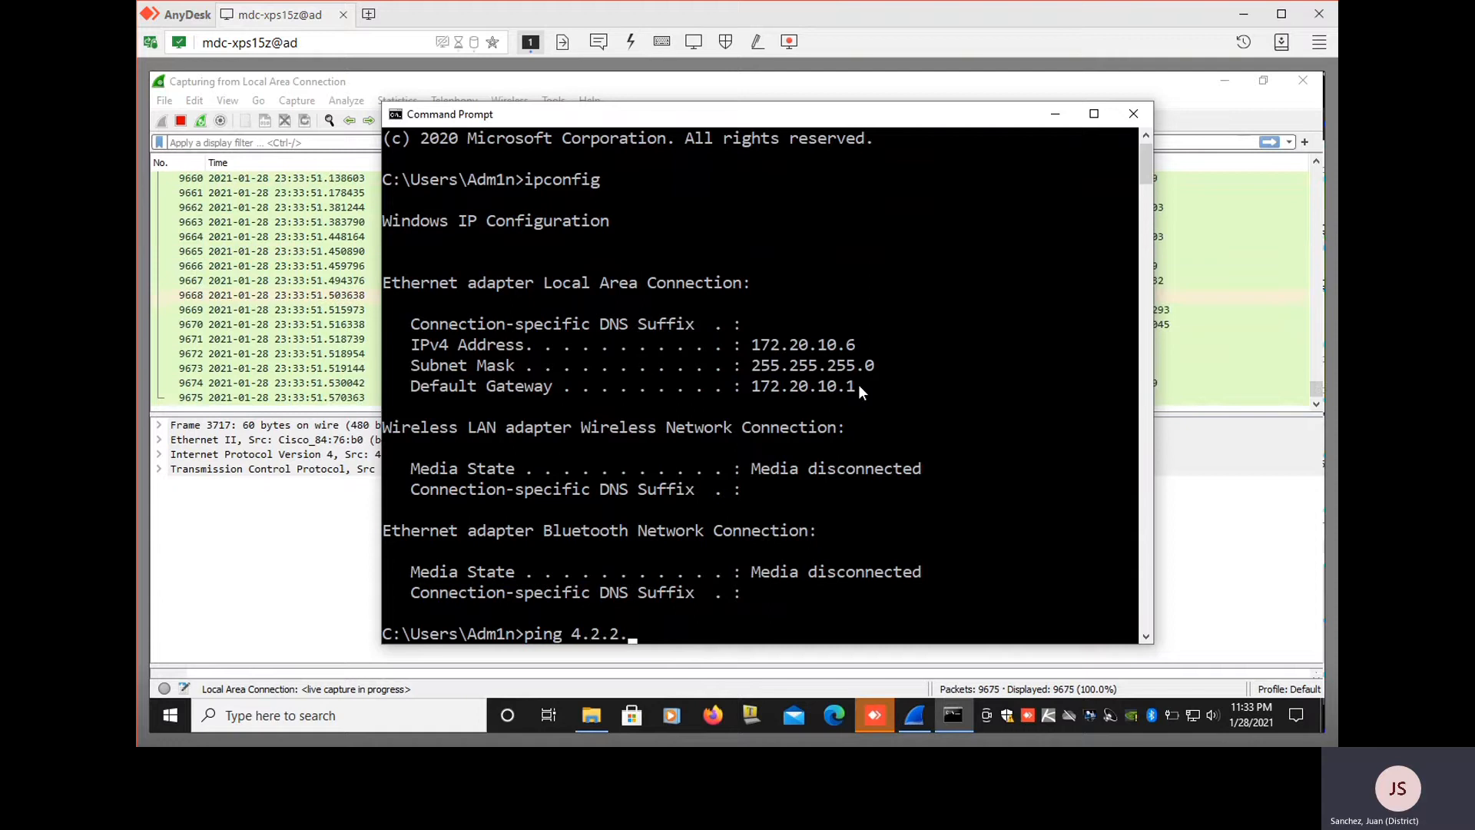
{"action": "type", "text": "2"}
{"action": "key", "text": "Return"}
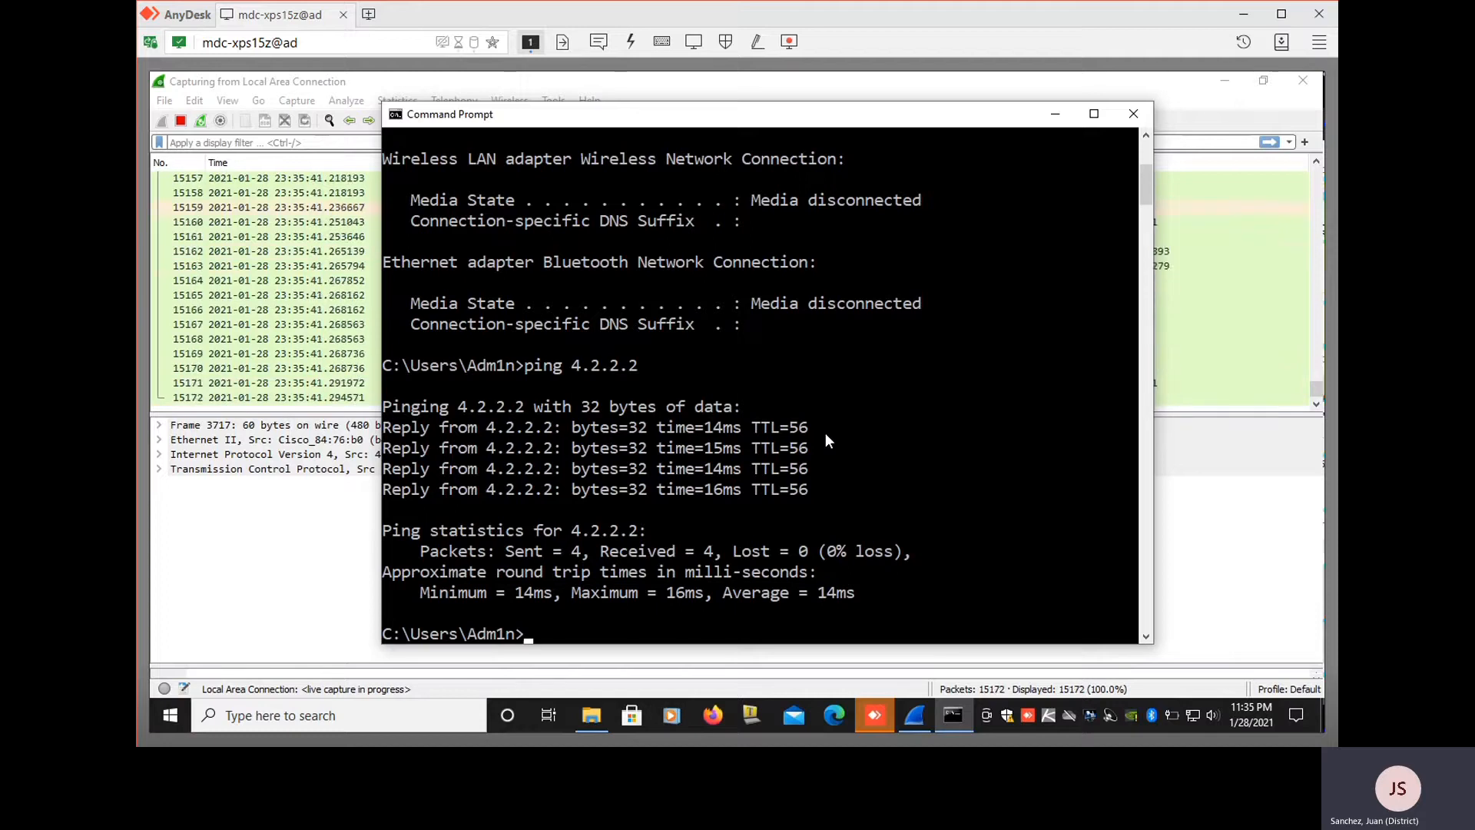
Recall the earlier ipconfig command from the history and run it again
{"action": "key", "text": "Up"}
{"action": "key", "text": "Up"}
{"action": "key", "text": "Return"}
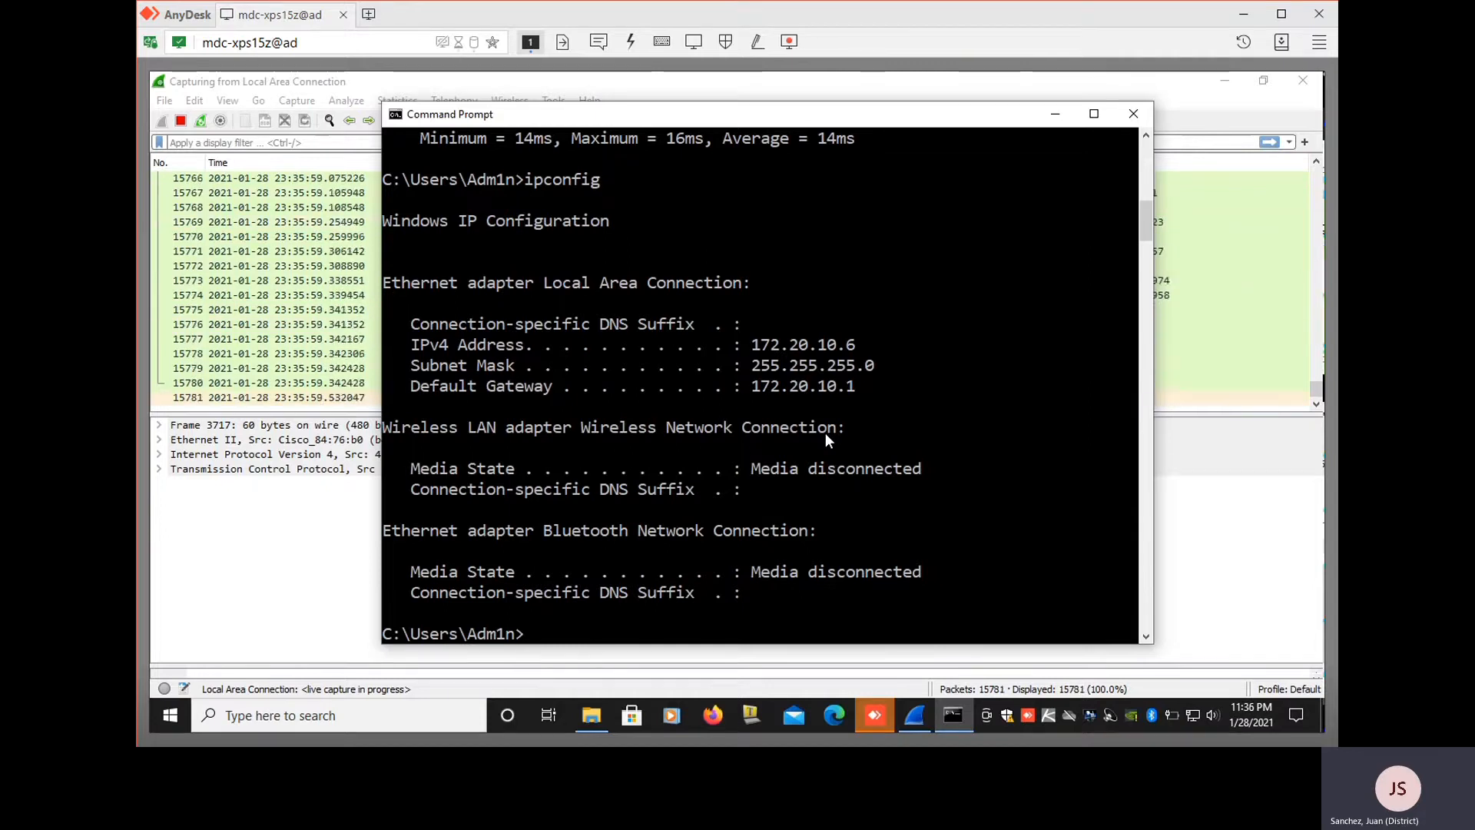
{"action": "type", "text": "++"}
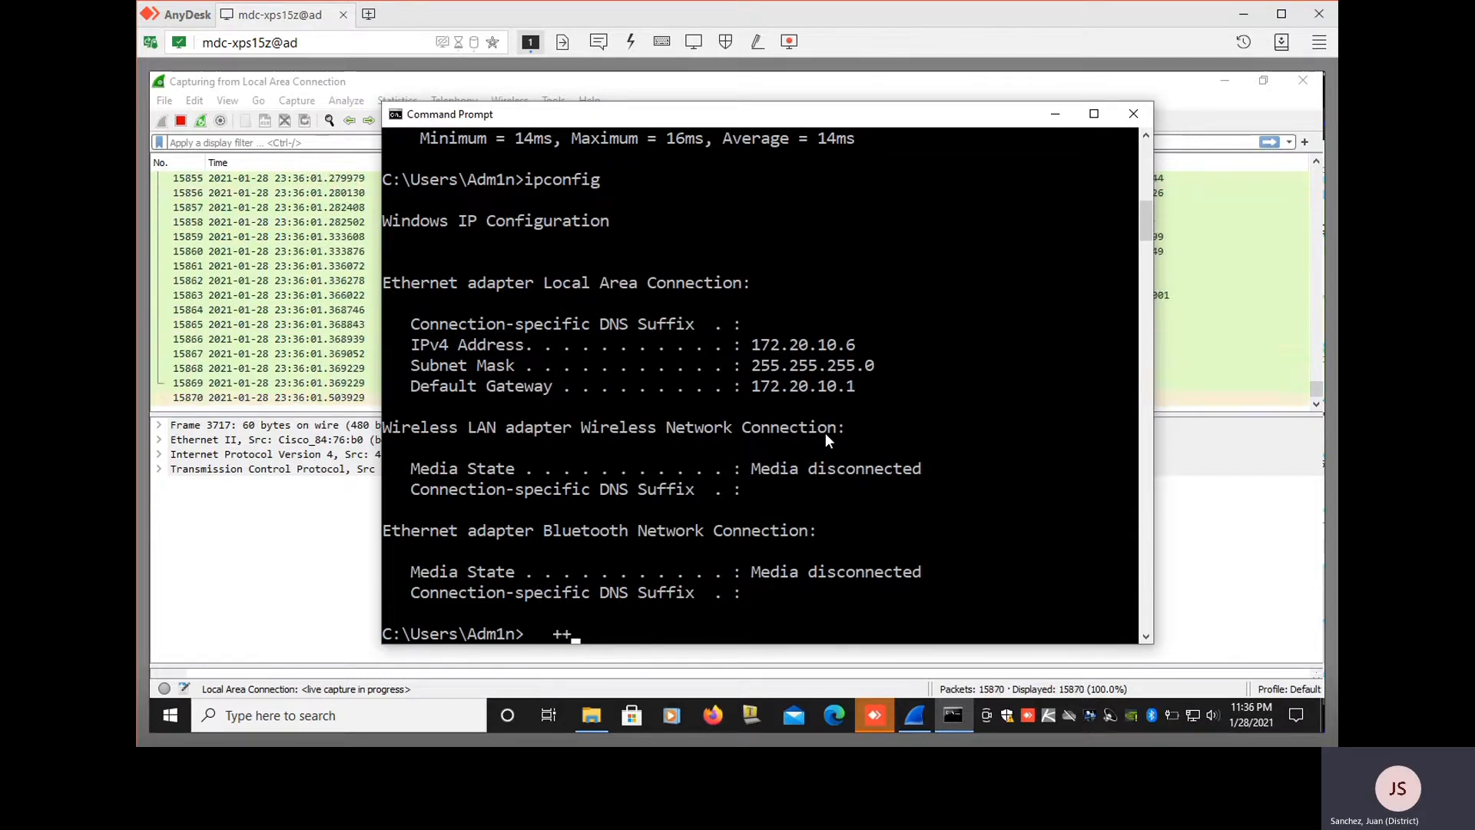
{"action": "type", "text": "+ ifc"}
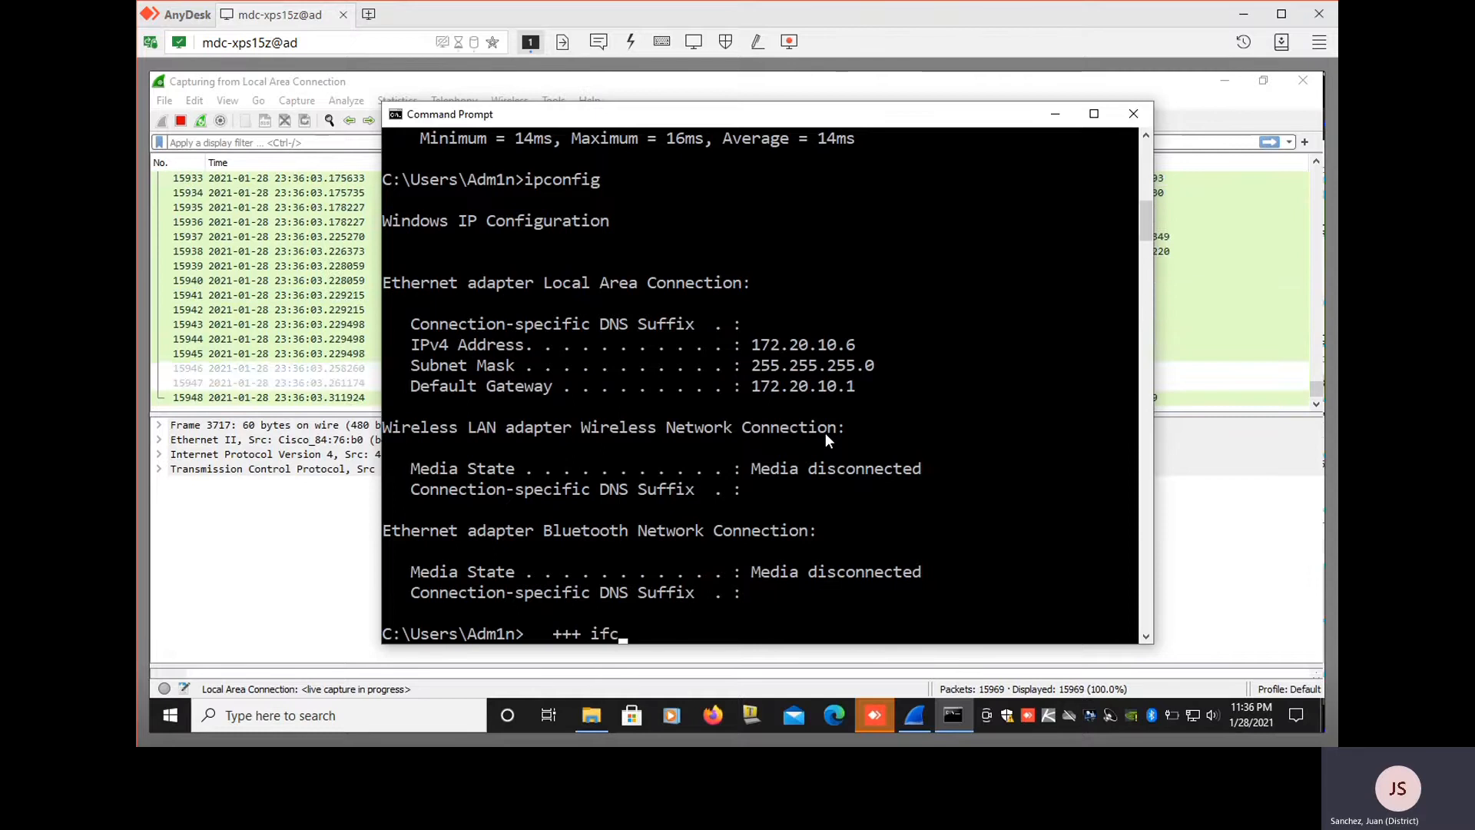
{"action": "type", "text": "onfig"}
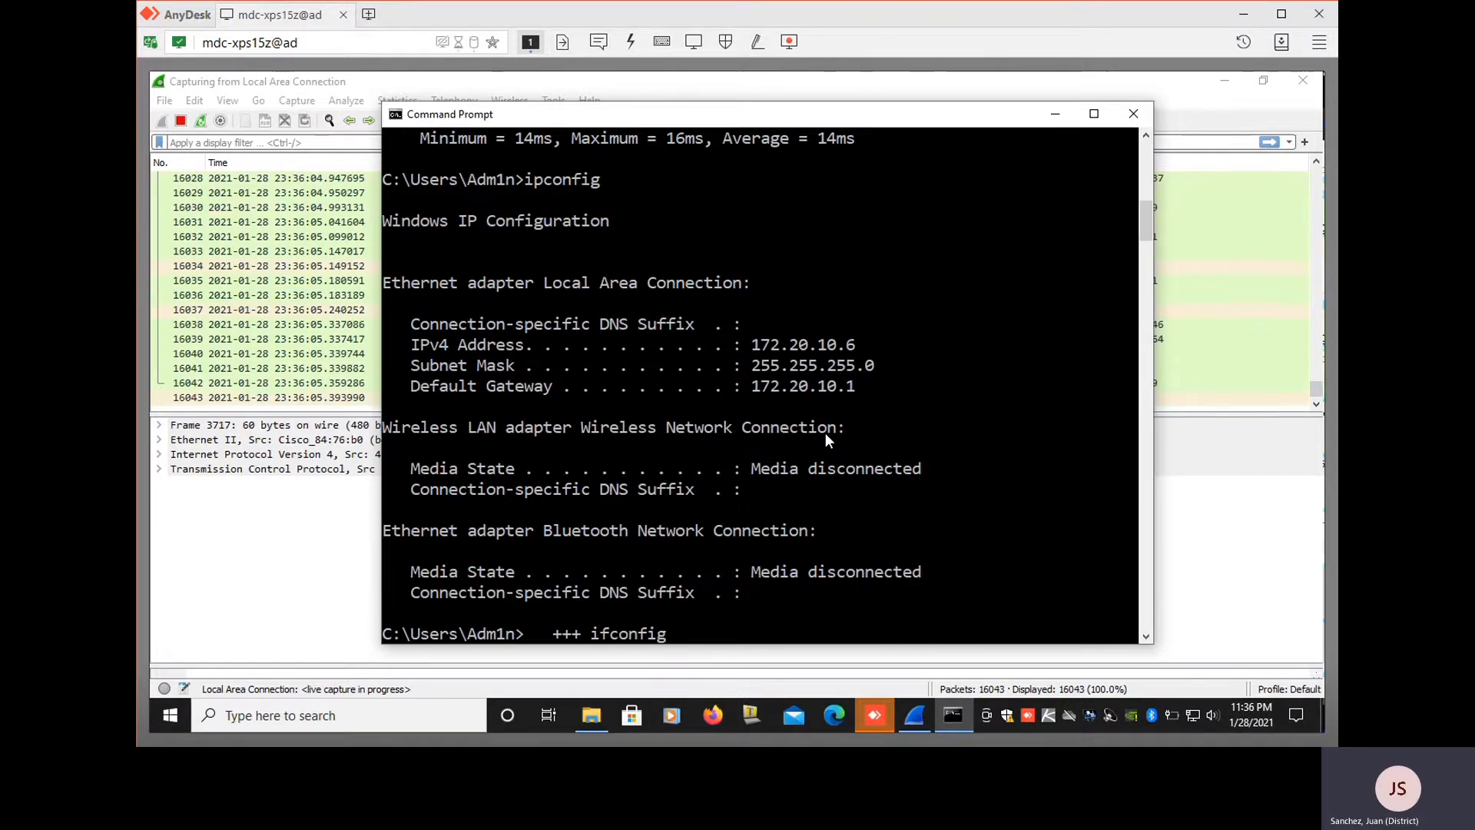
{"action": "type", "text": " ++"}
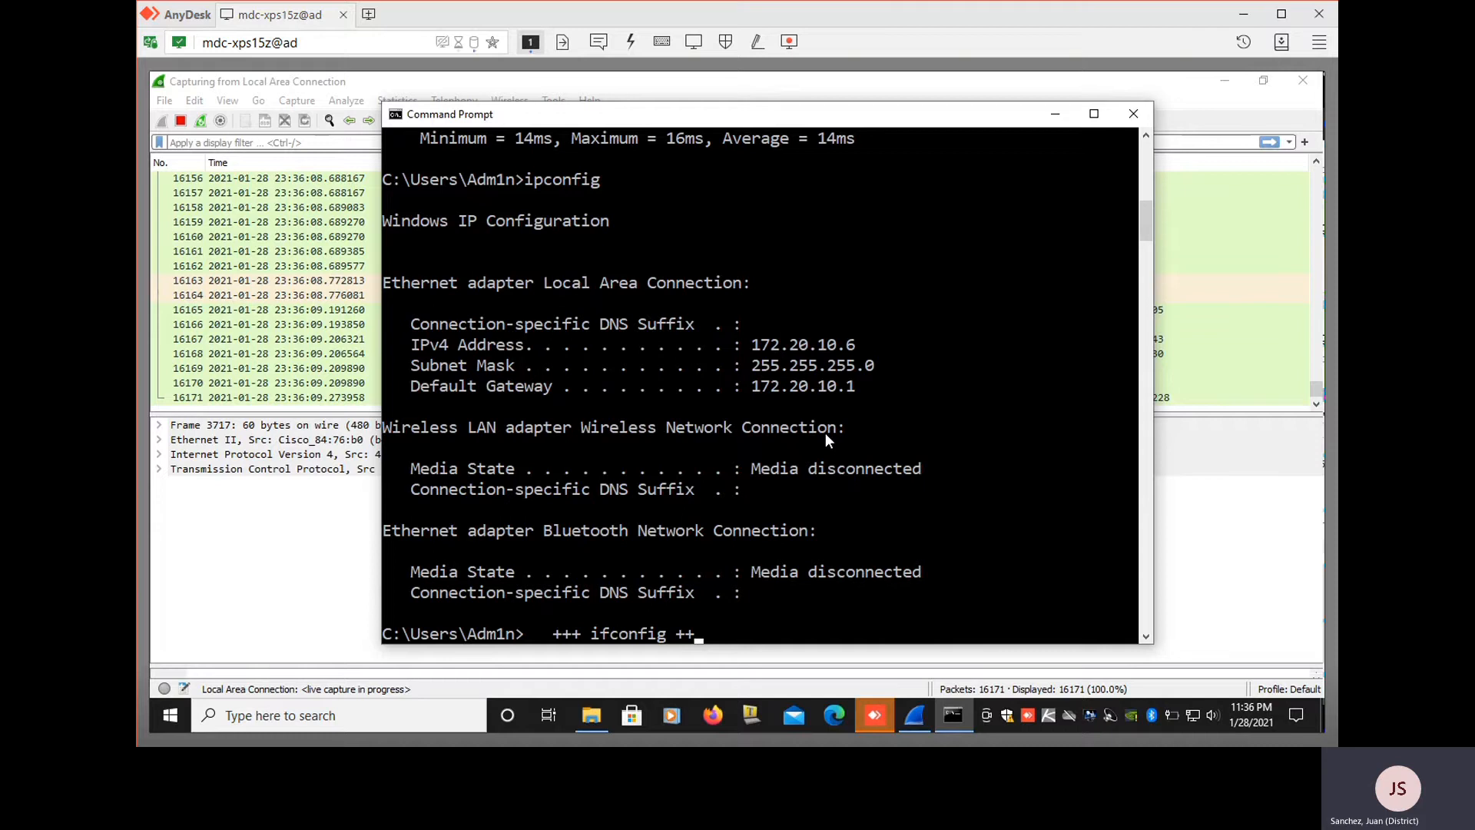
{"action": "key", "text": "BackSpace"}
{"action": "key", "text": "BackSpace"}
{"action": "key", "text": "BackSpace"}
{"action": "key", "text": "BackSpace"}
{"action": "key", "text": "BackSpace"}
{"action": "key", "text": "BackSpace"}
{"action": "key", "text": "BackSpace"}
{"action": "key", "text": "BackSpace"}
{"action": "key", "text": "BackSpace"}
{"action": "key", "text": "BackSpace"}
{"action": "key", "text": "BackSpace"}
{"action": "key", "text": "BackSpace"}
{"action": "key", "text": "BackSpace"}
{"action": "key", "text": "BackSpace"}
{"action": "key", "text": "BackSpace"}
{"action": "key", "text": "BackSpace"}
{"action": "key", "text": "BackSpace"}
{"action": "key", "text": "BackSpace"}
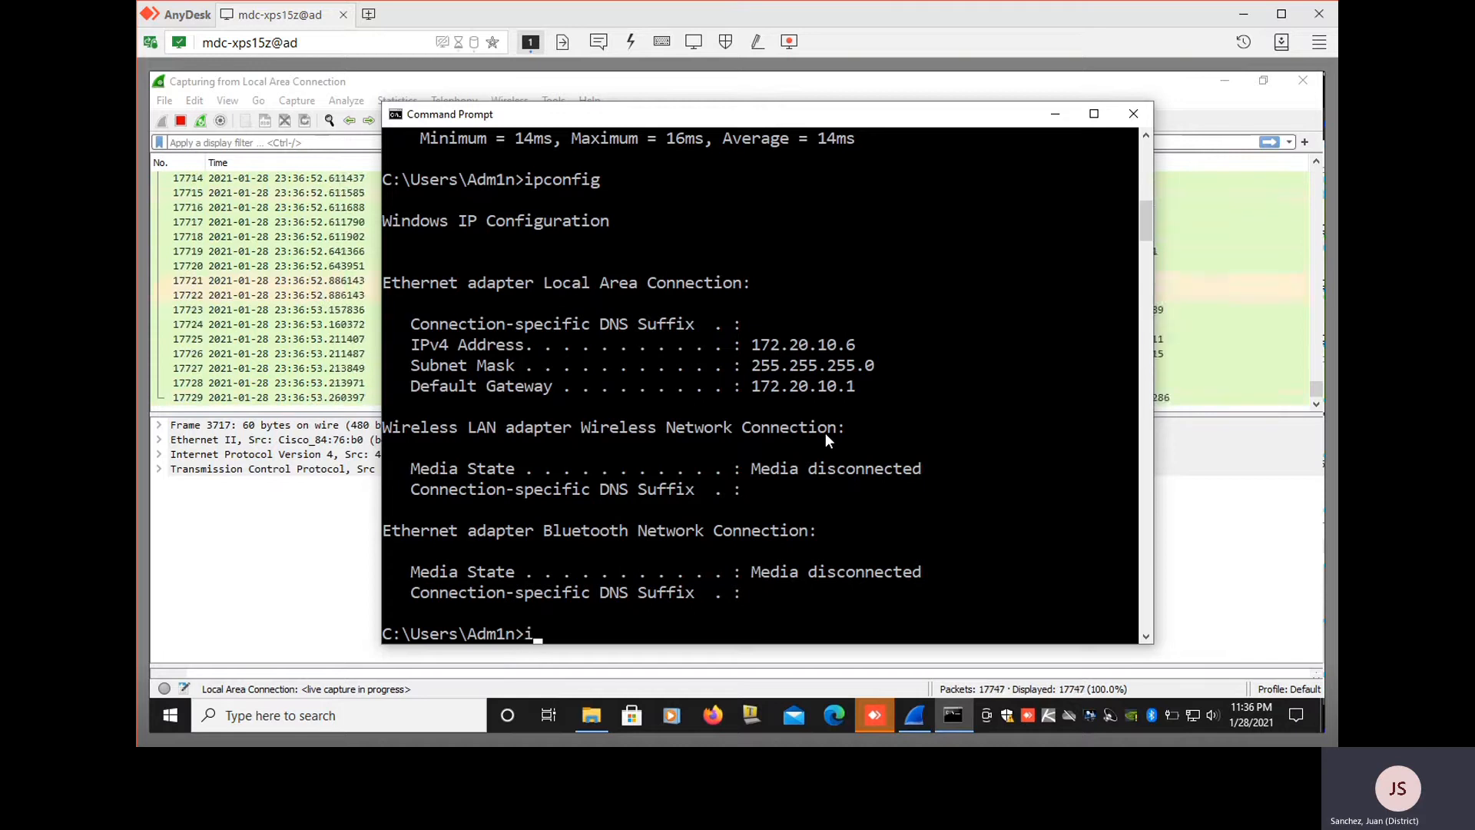
Run ipconfig once more and display the command's help with ipconfig /?
{"action": "type", "text": "ipconfig"}
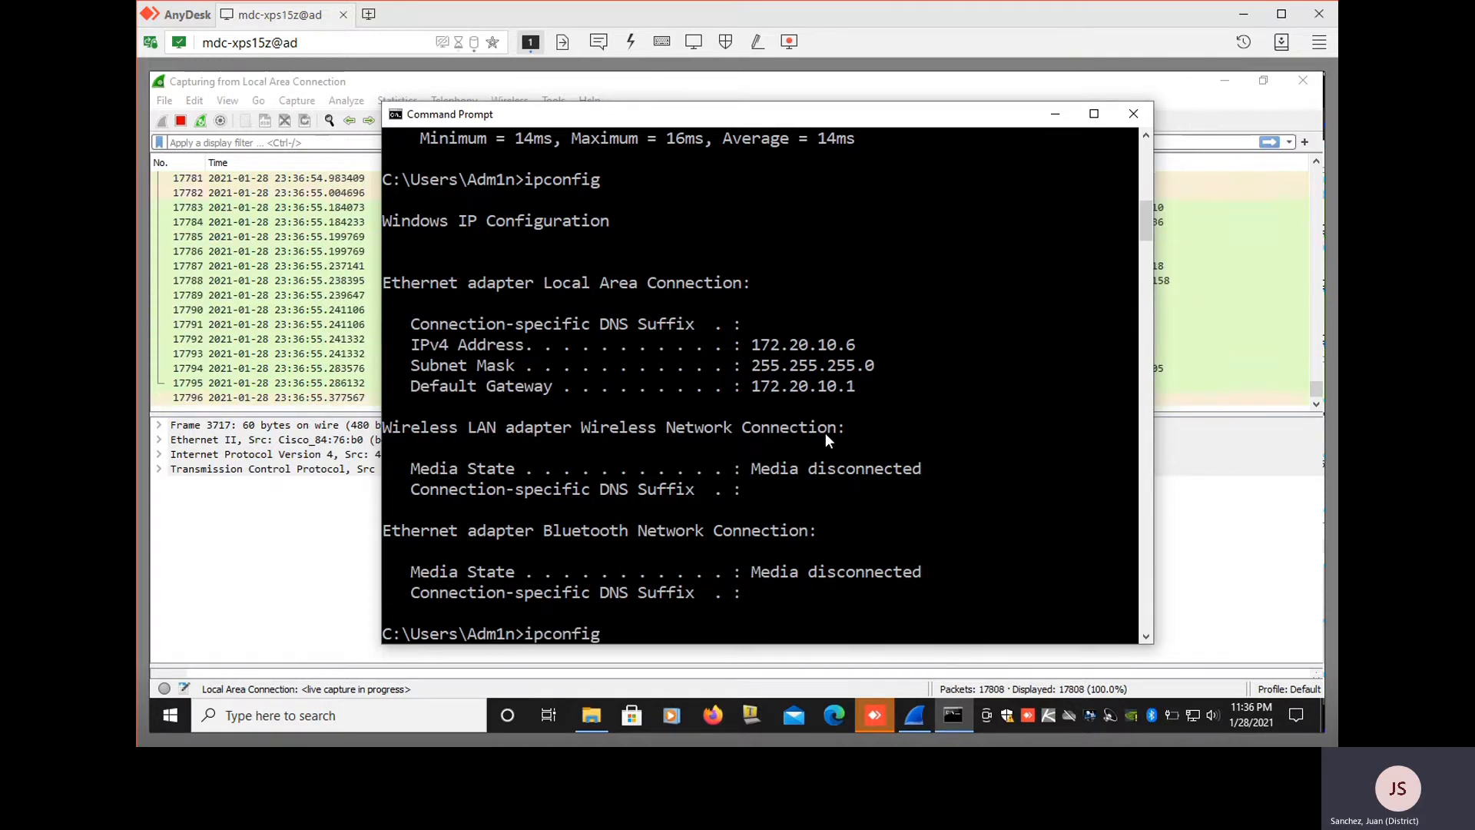
{"action": "key", "text": "Return"}
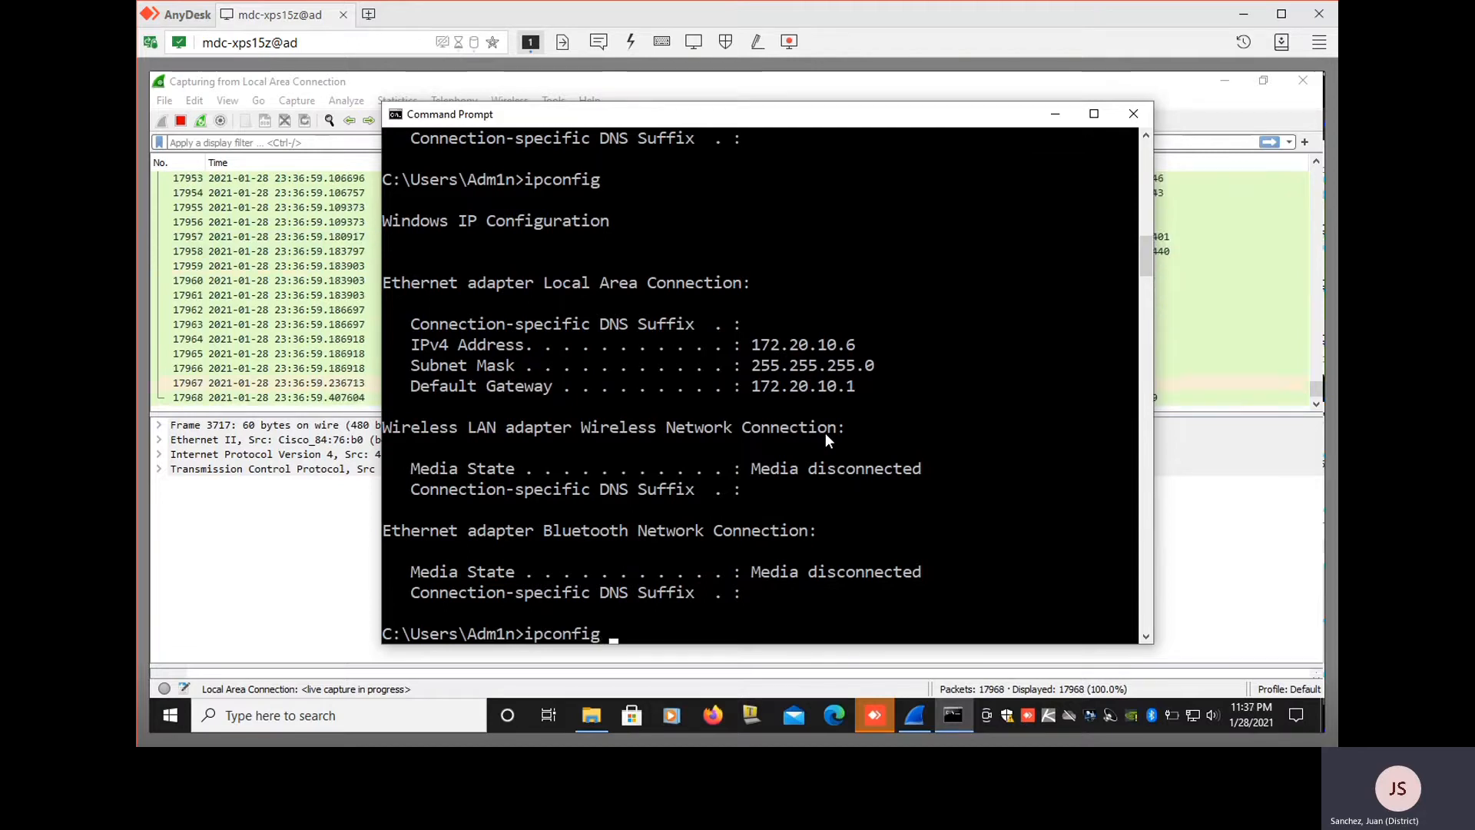
{"action": "type", "text": "/?"}
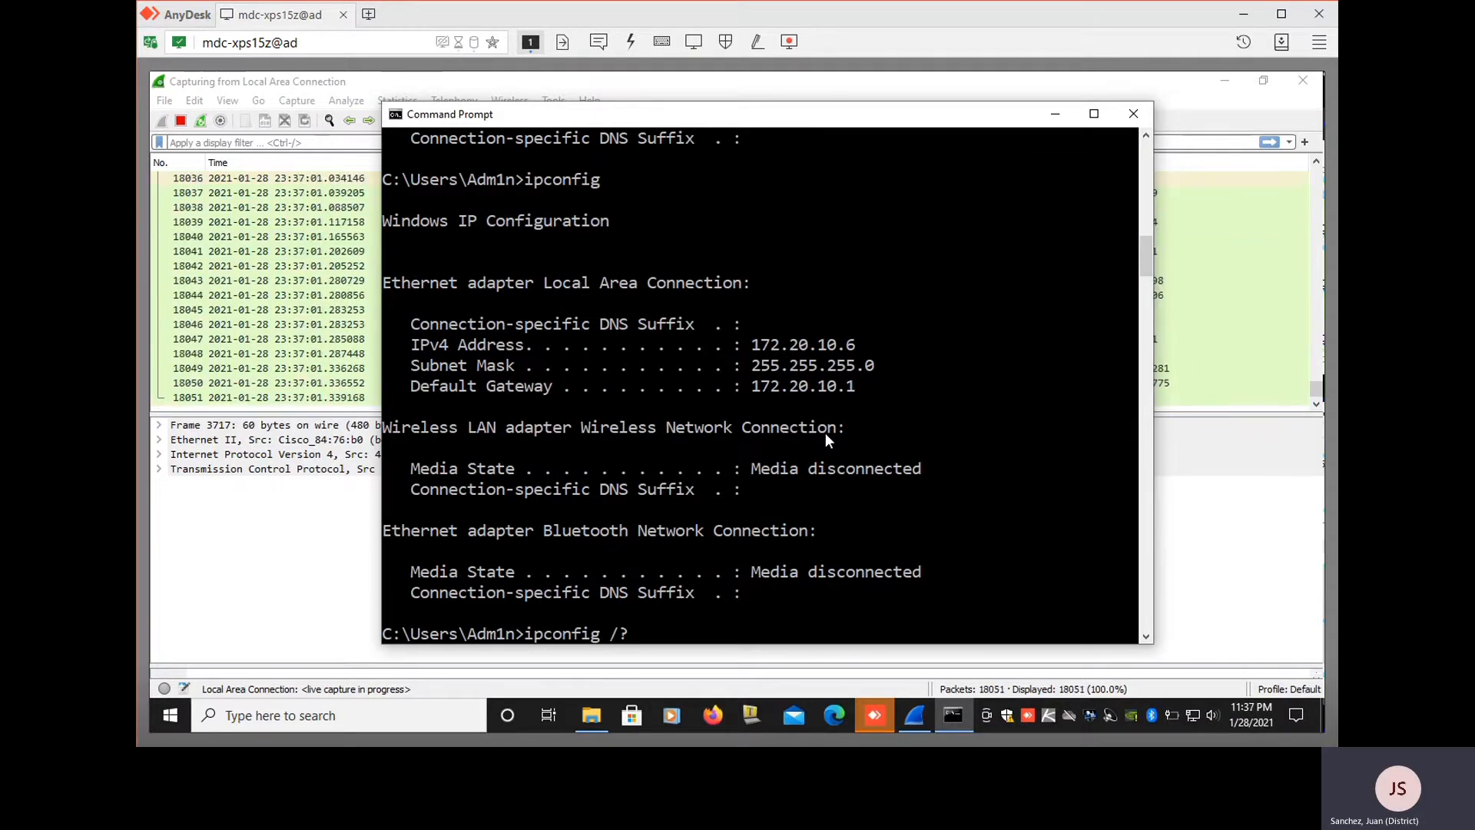
{"action": "key", "text": "Return"}
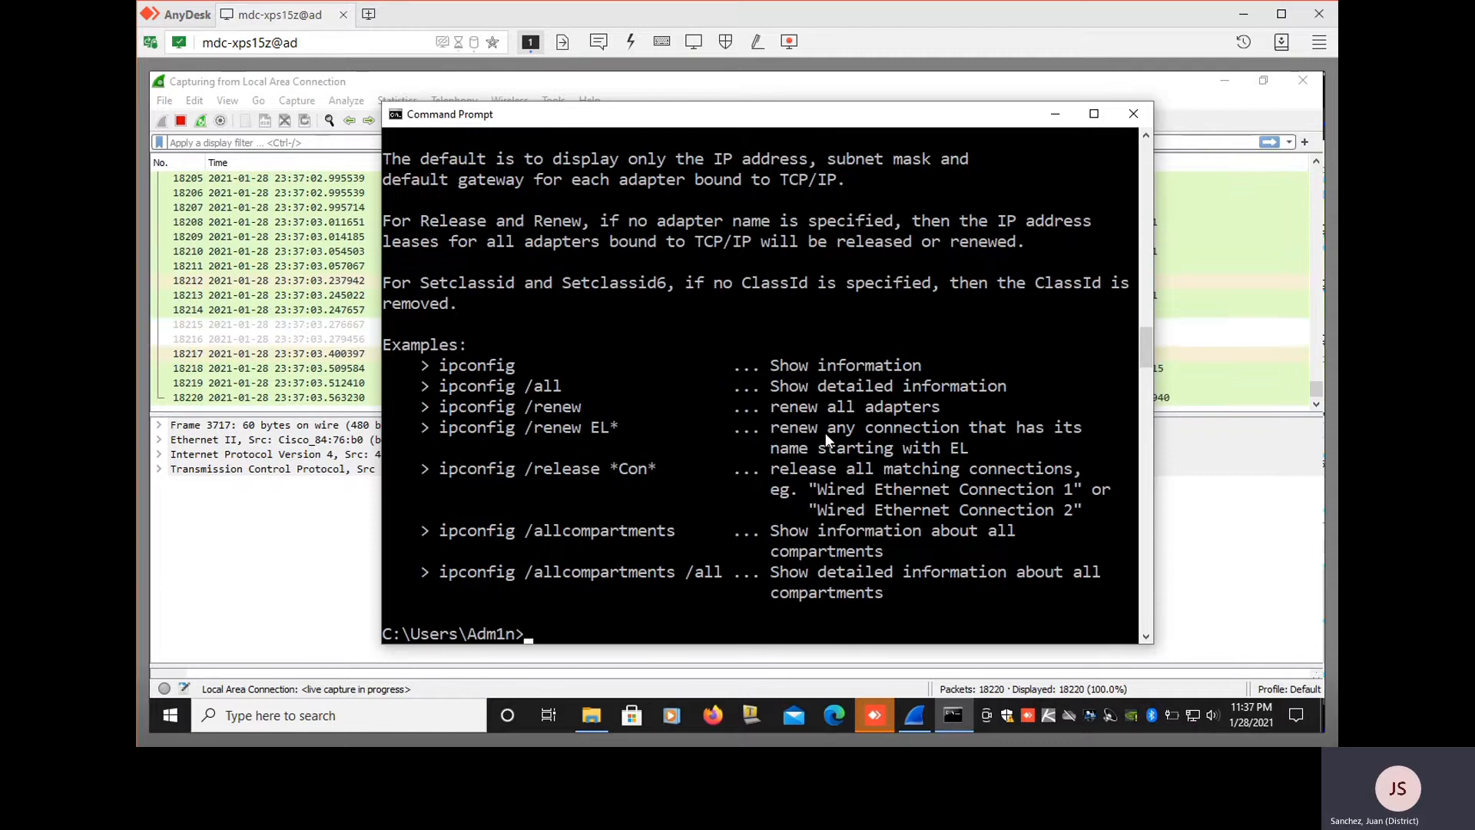
Run ipconfig /all and review the detailed Local Area Connection settings, including its gateway, DHCP and DNS servers
{"action": "key", "text": "Up"}
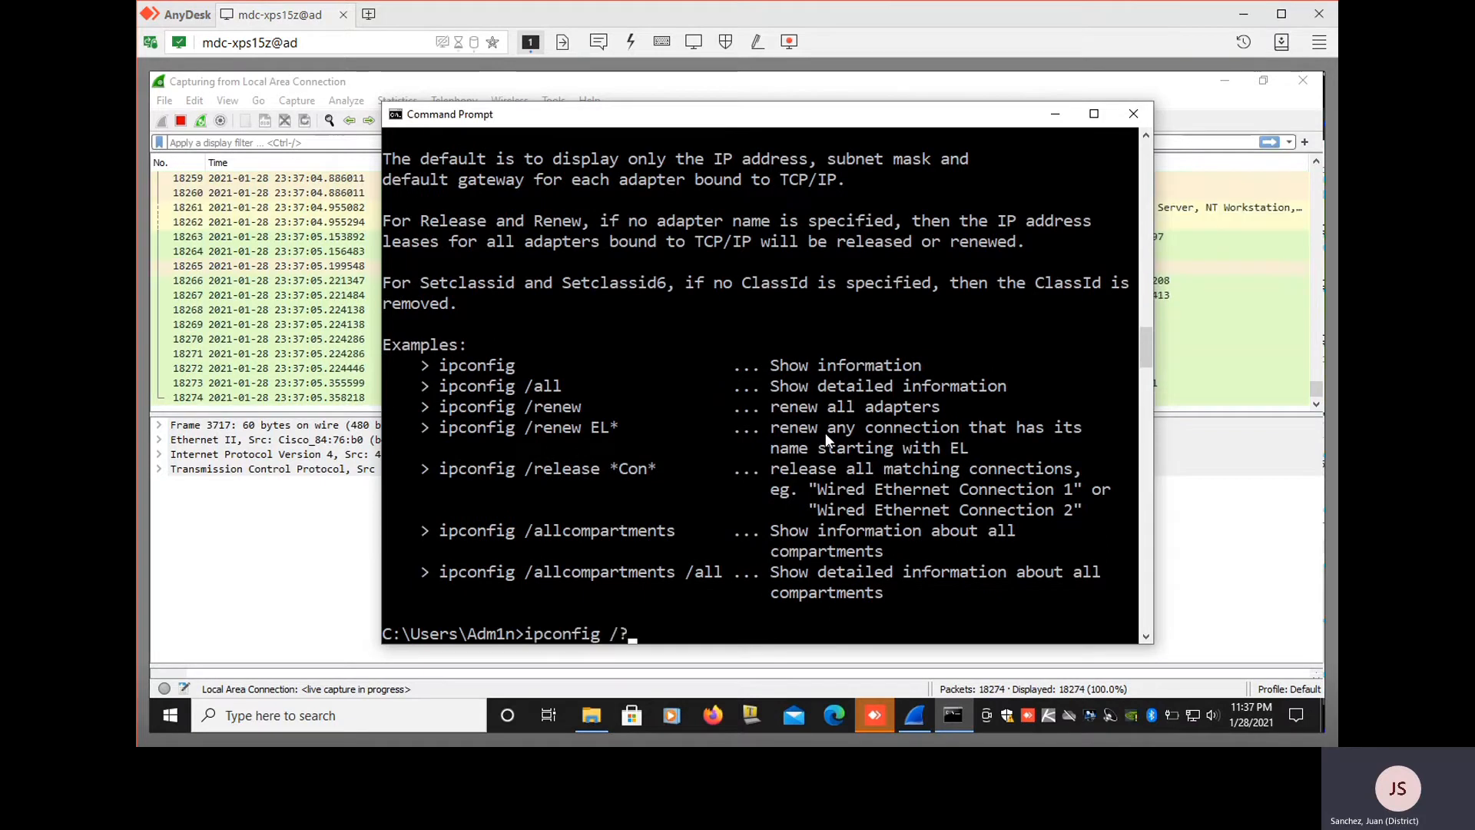
{"action": "key", "text": "BackSpace"}
{"action": "type", "text": "all"}
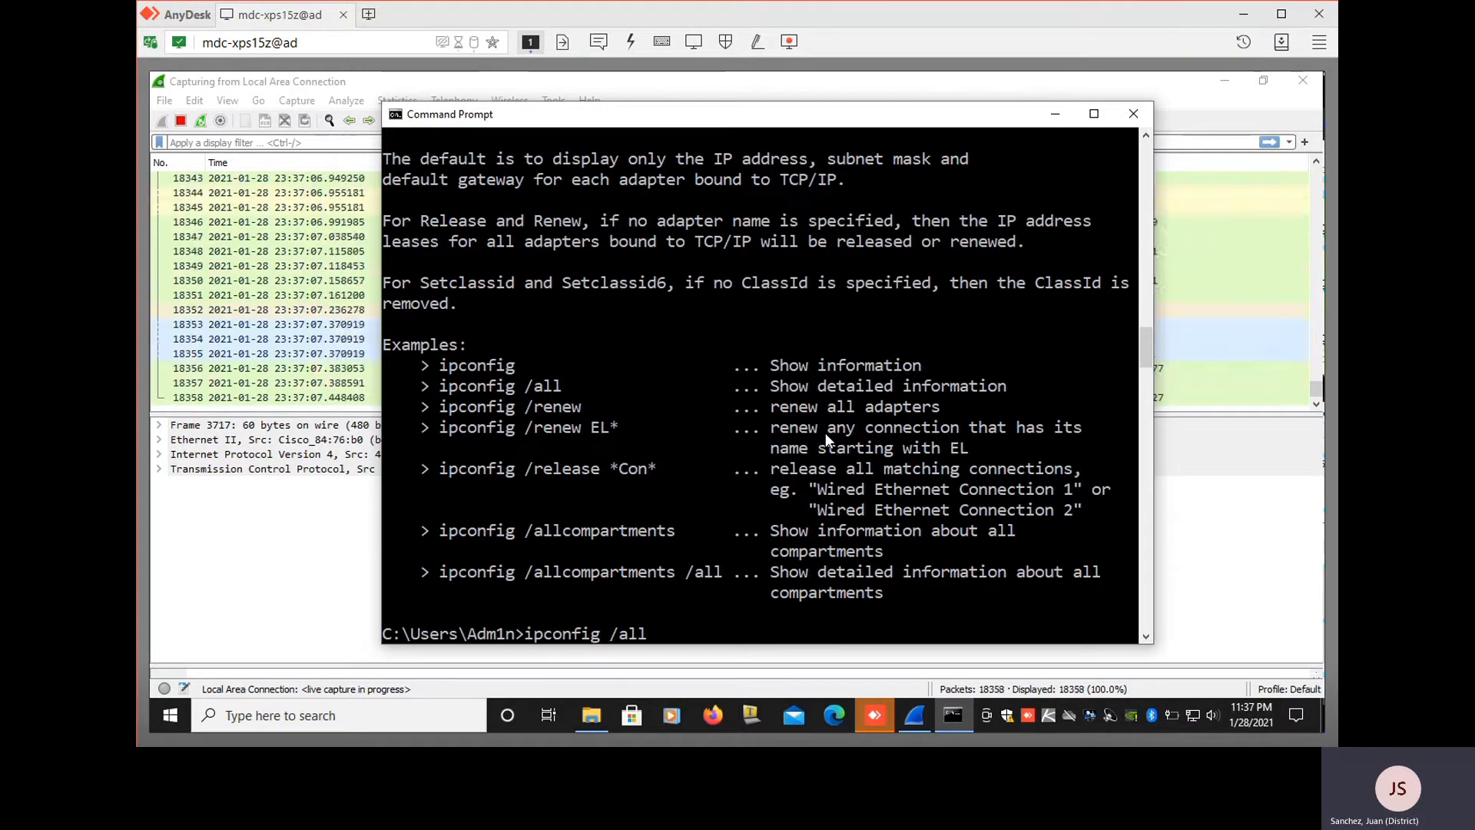
{"action": "key", "text": "Return"}
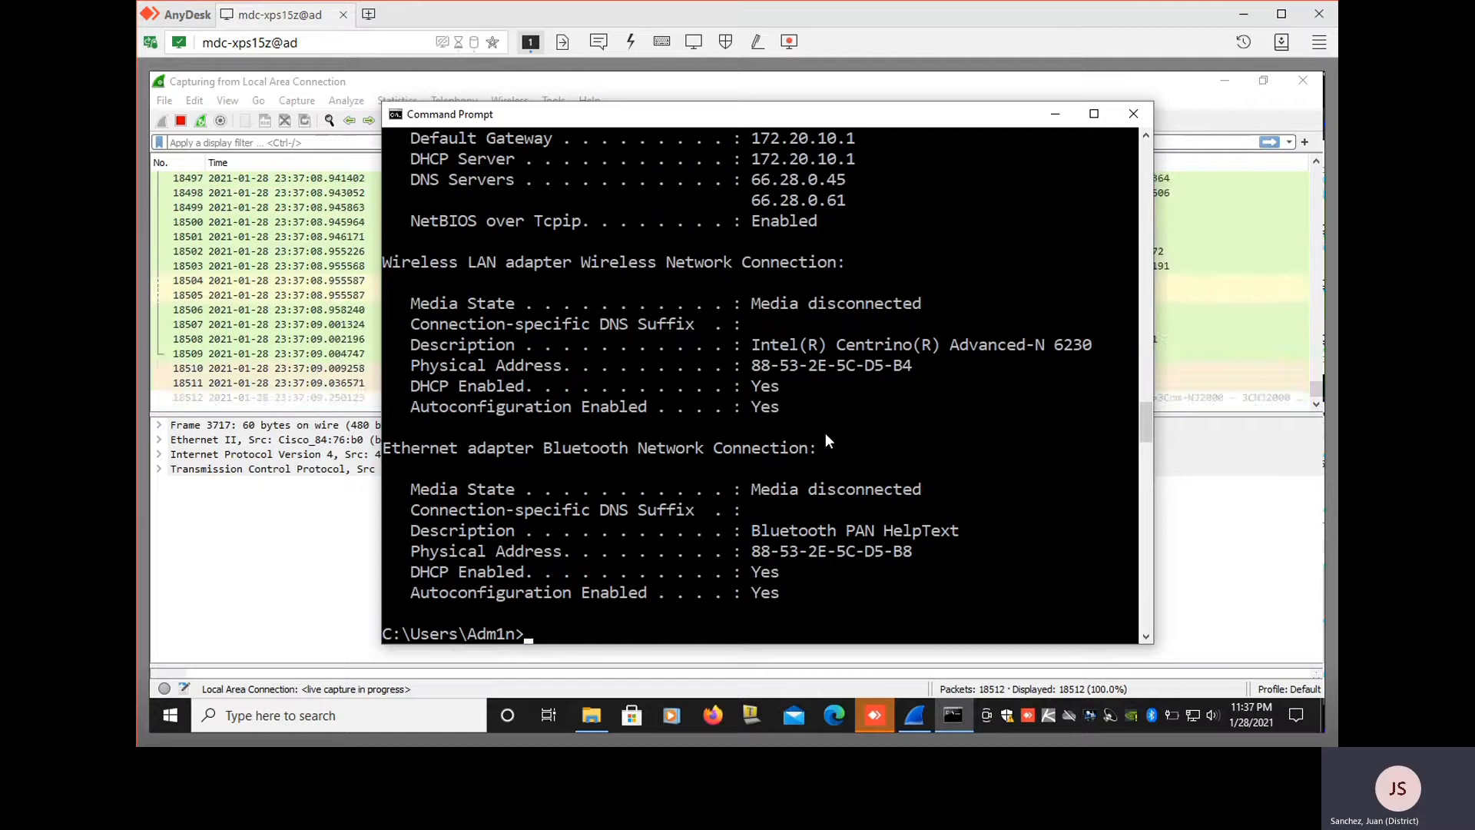
{"action": "scroll", "coordinate": [896, 449], "scroll_direction": "up", "scroll_amount": 6}
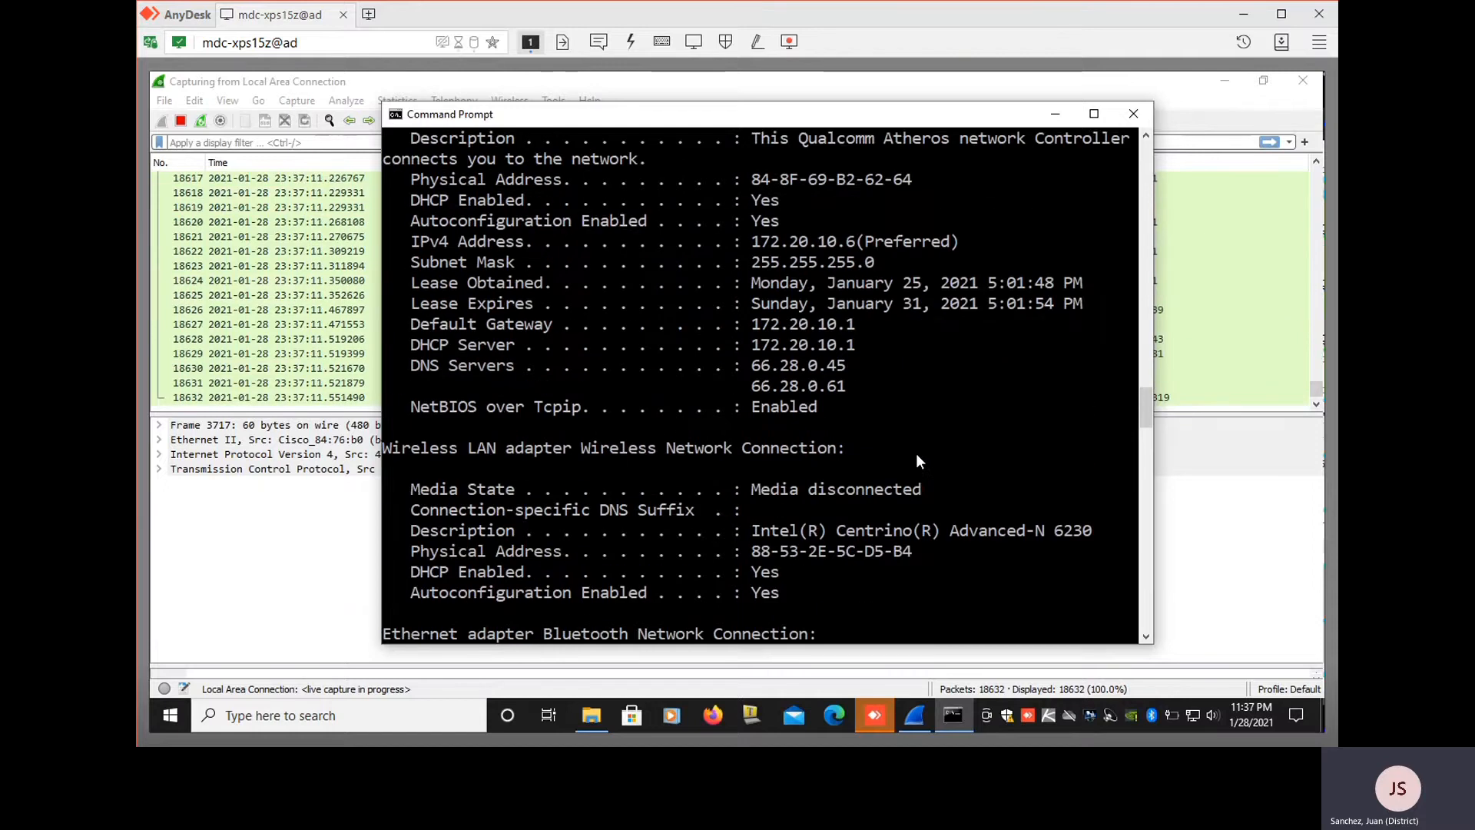
{"action": "scroll", "coordinate": [945, 461], "scroll_direction": "up", "scroll_amount": 5}
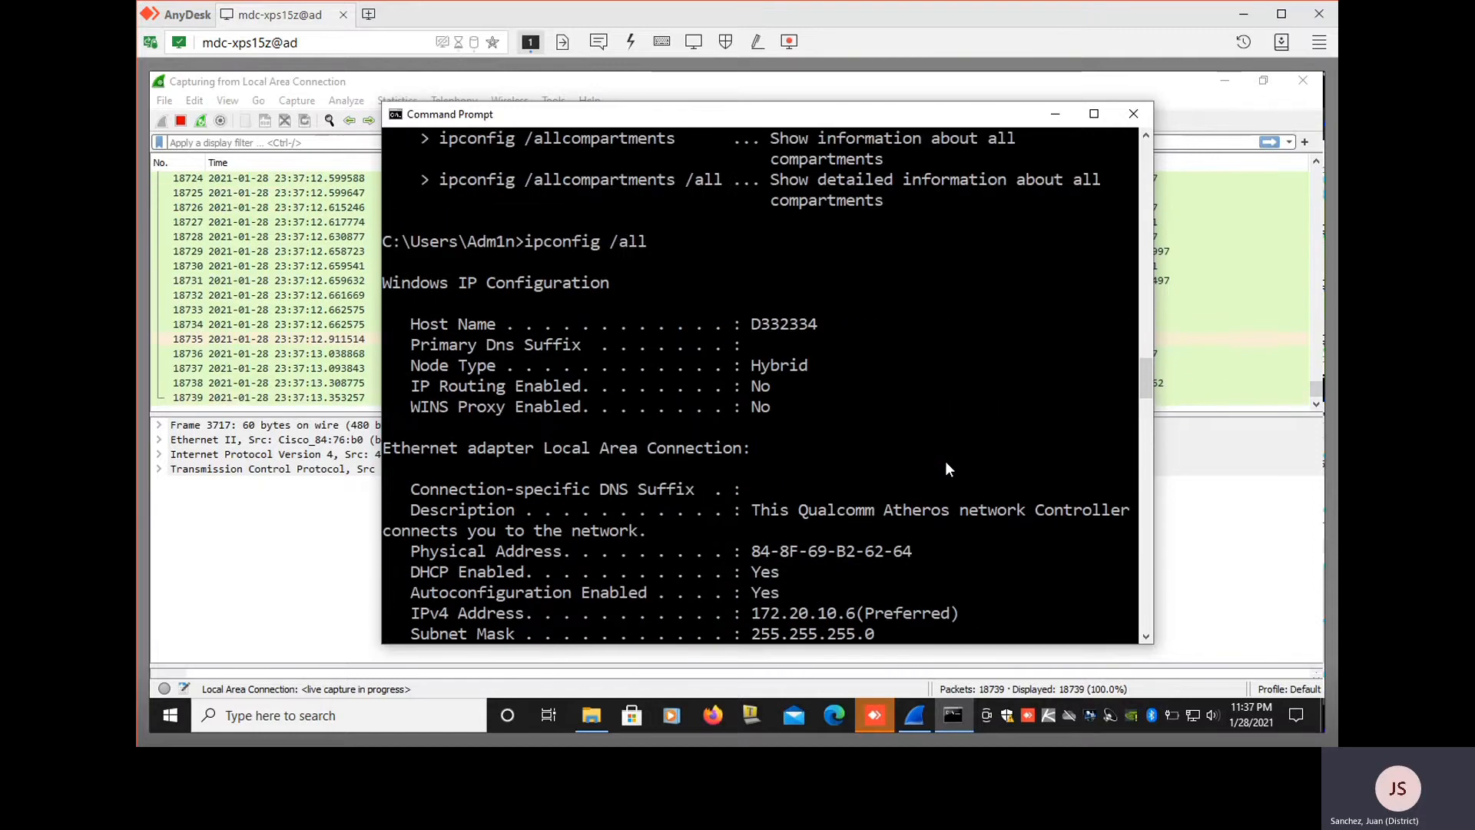
{"action": "scroll", "coordinate": [945, 461], "scroll_direction": "down", "scroll_amount": 3}
{"action": "scroll", "coordinate": [945, 461], "scroll_direction": "down", "scroll_amount": 4}
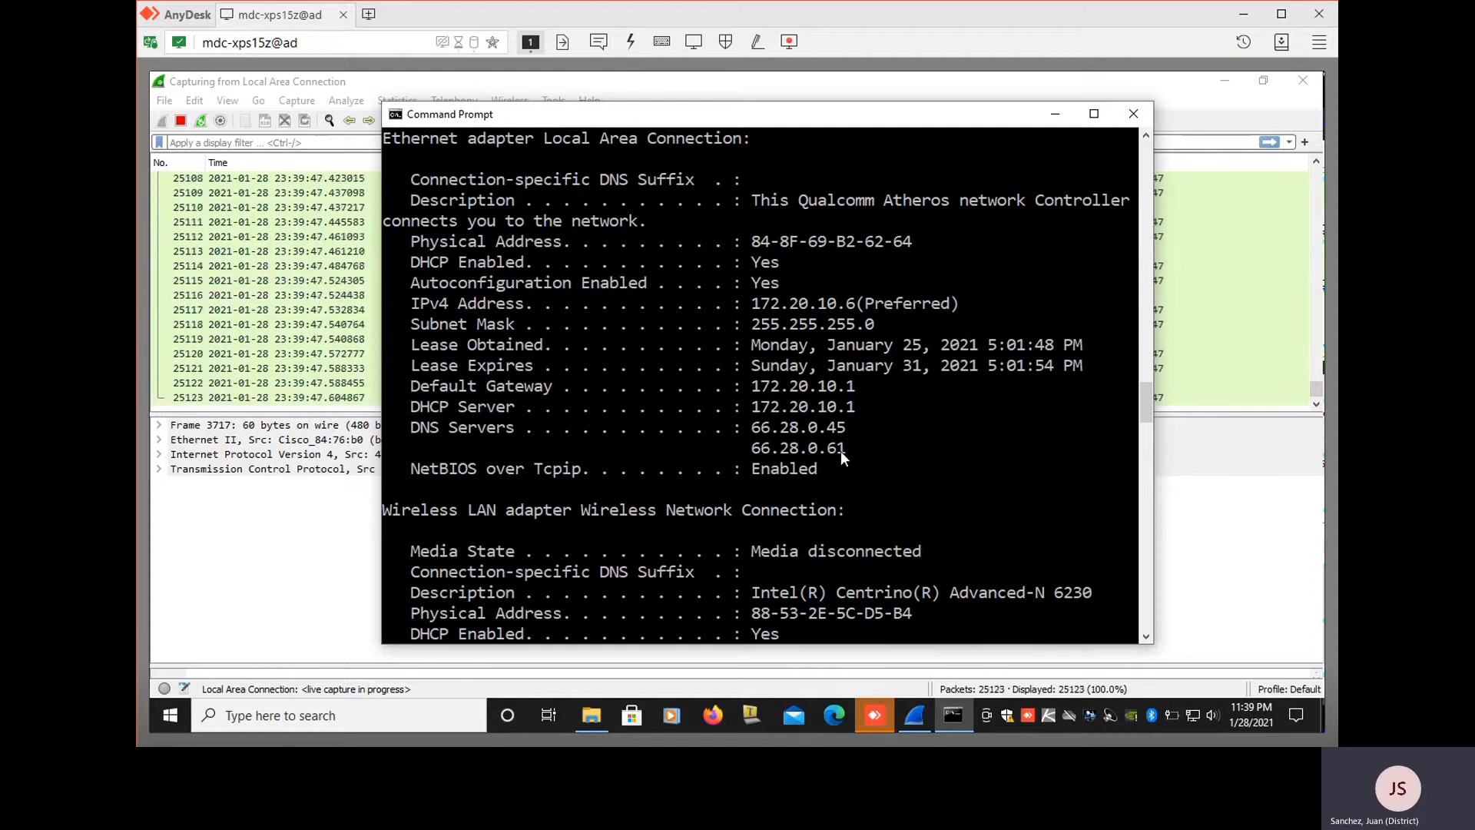
Bring the Wireshark capture forward, and return to the Command Prompt to review the ping 4.2.2.2 output
{"action": "left_click", "coordinate": [1054, 120]}
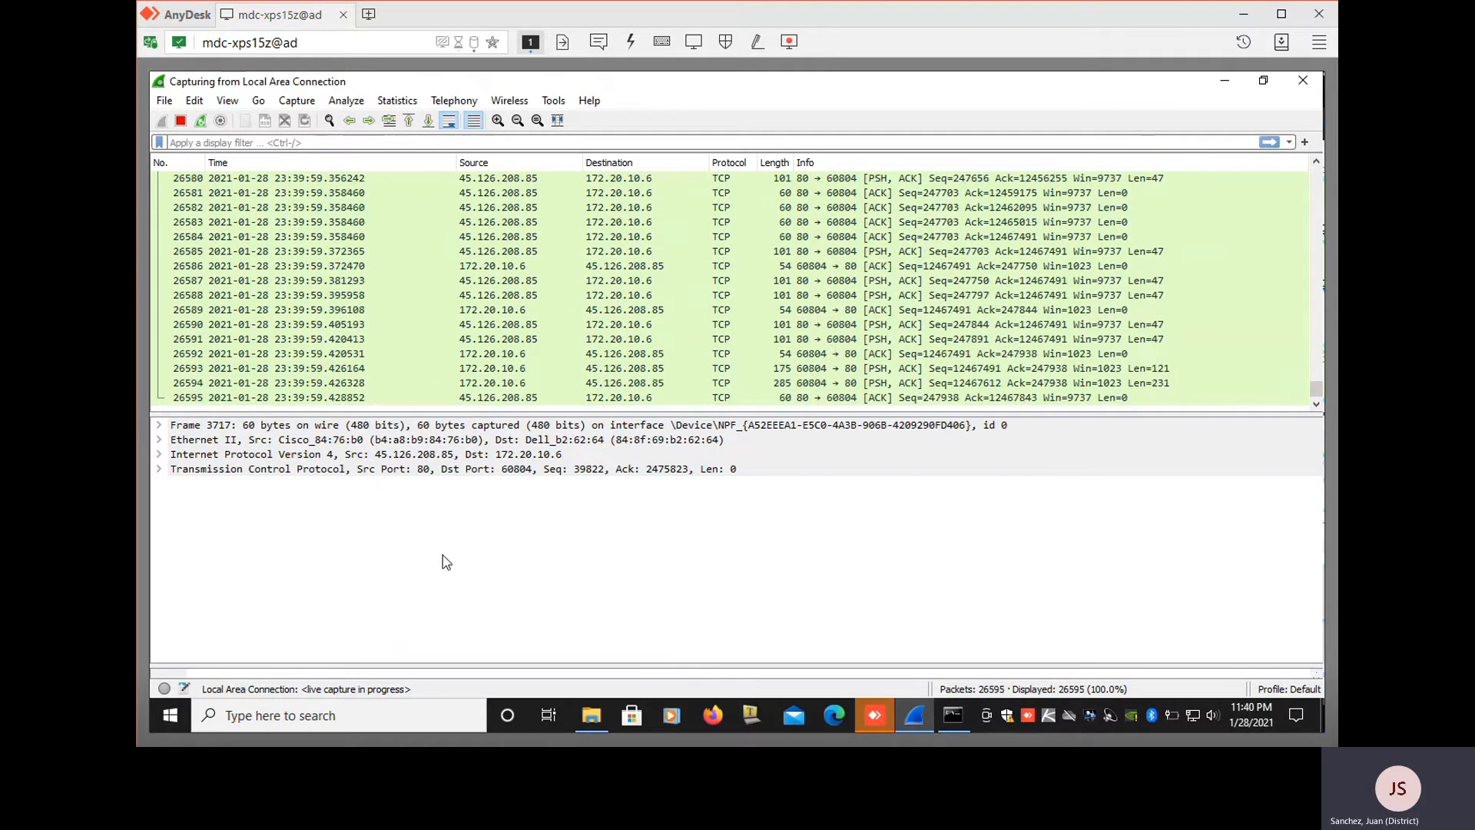
{"action": "left_click", "coordinate": [252, 141]}
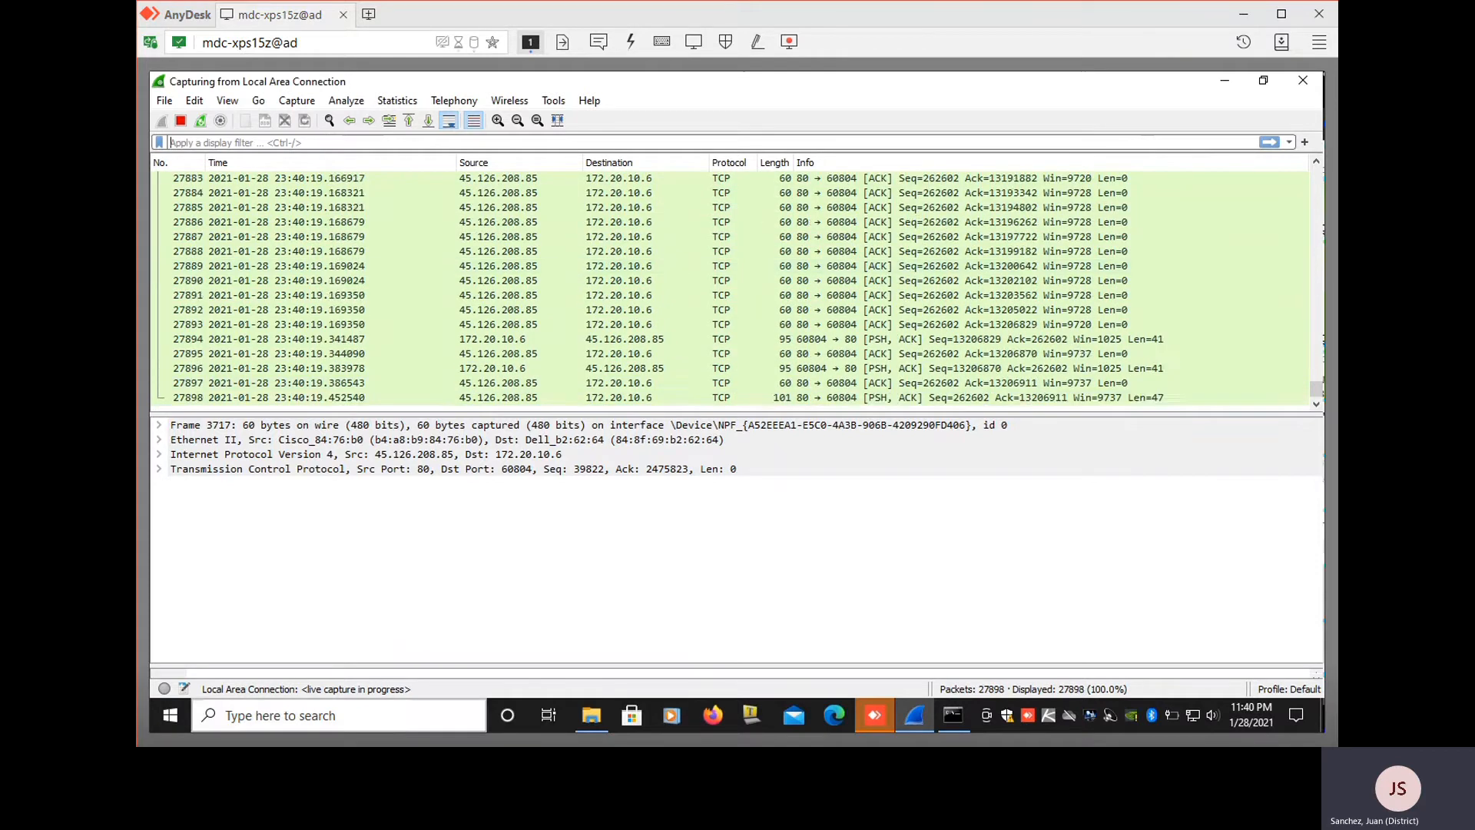
{"action": "left_click", "coordinate": [950, 710]}
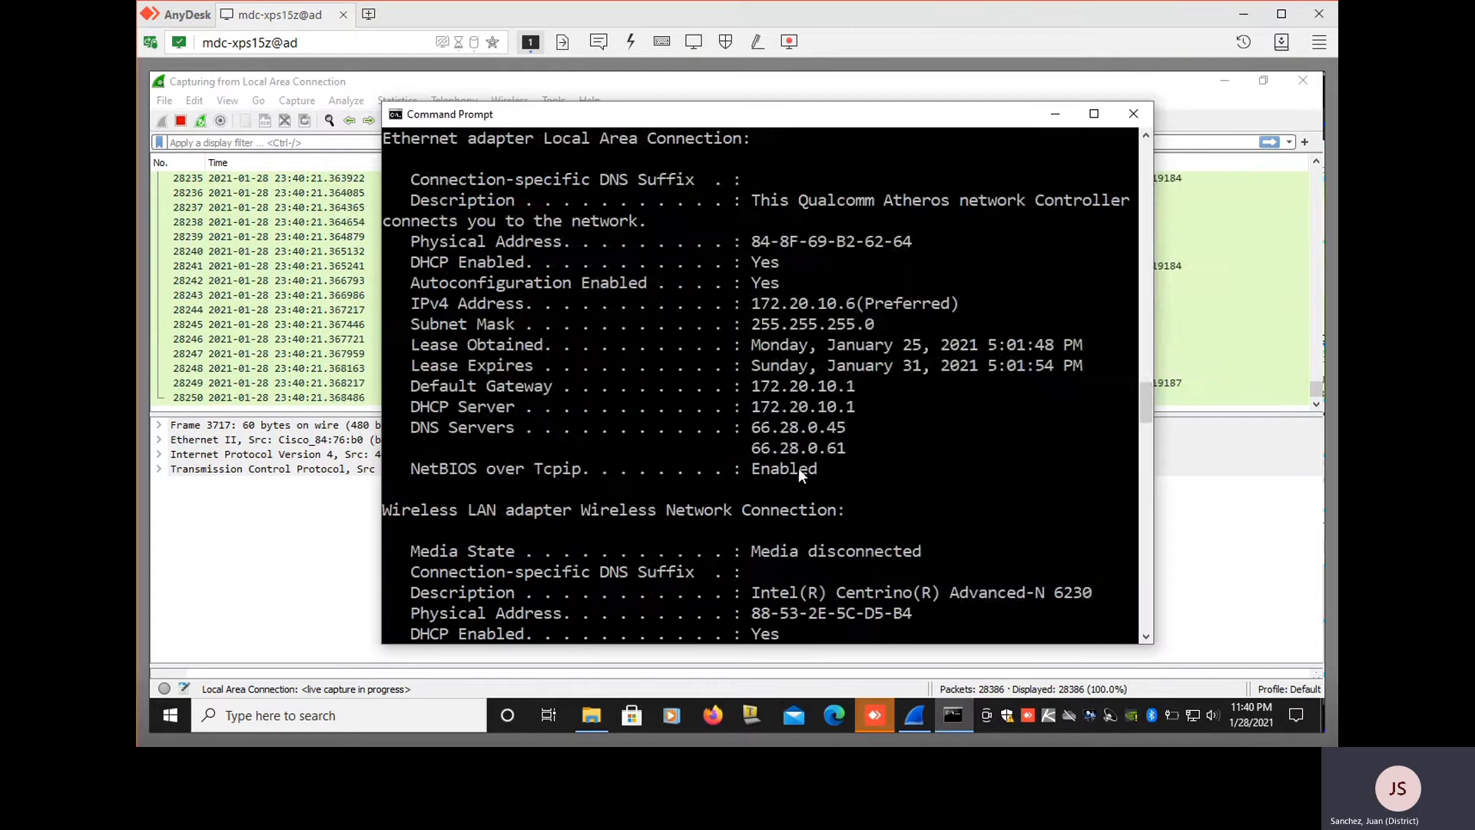
{"action": "scroll", "coordinate": [803, 461], "scroll_direction": "up", "scroll_amount": 20}
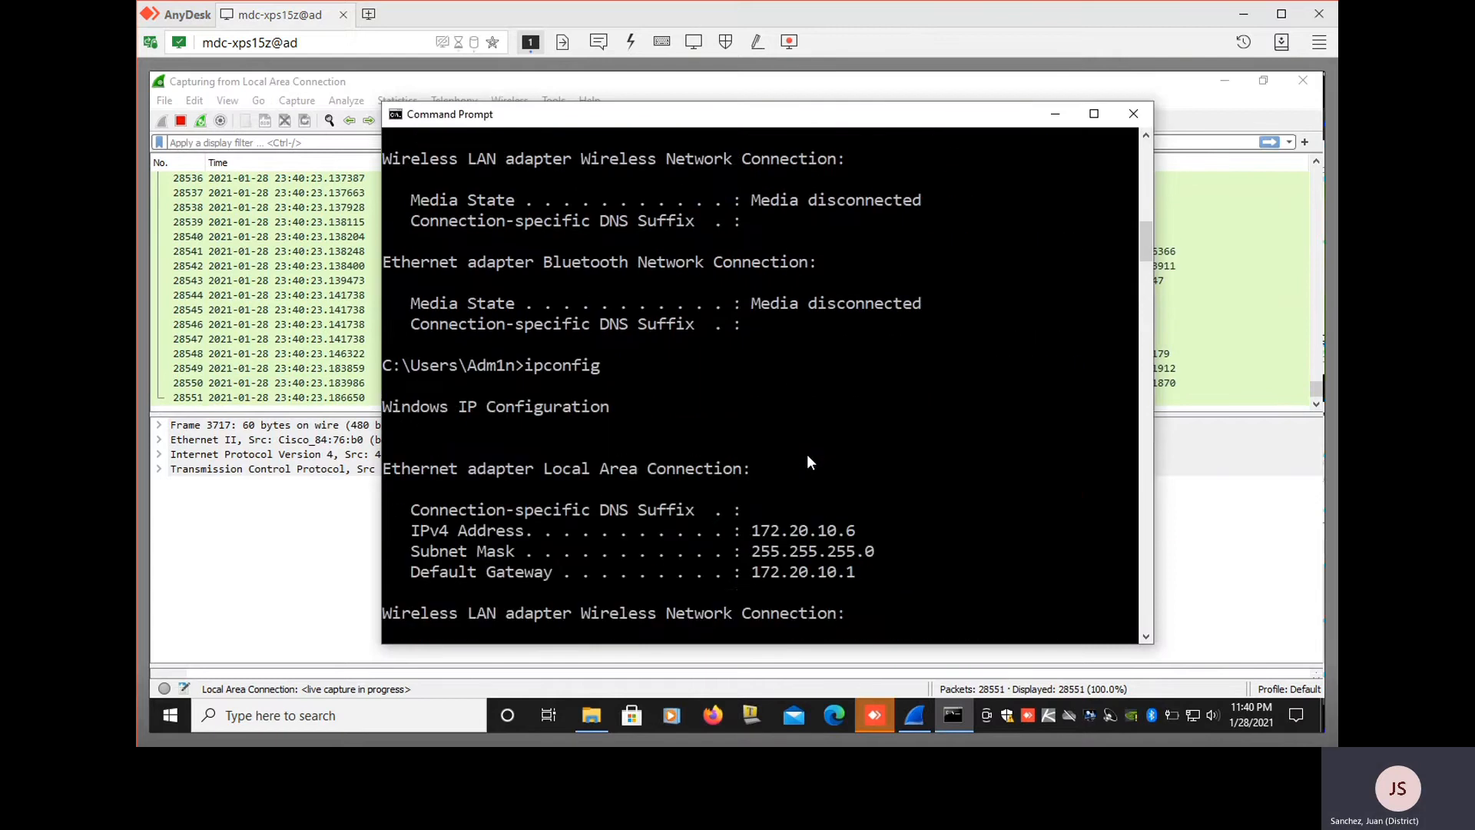
{"action": "scroll", "coordinate": [807, 454], "scroll_direction": "down", "scroll_amount": 10}
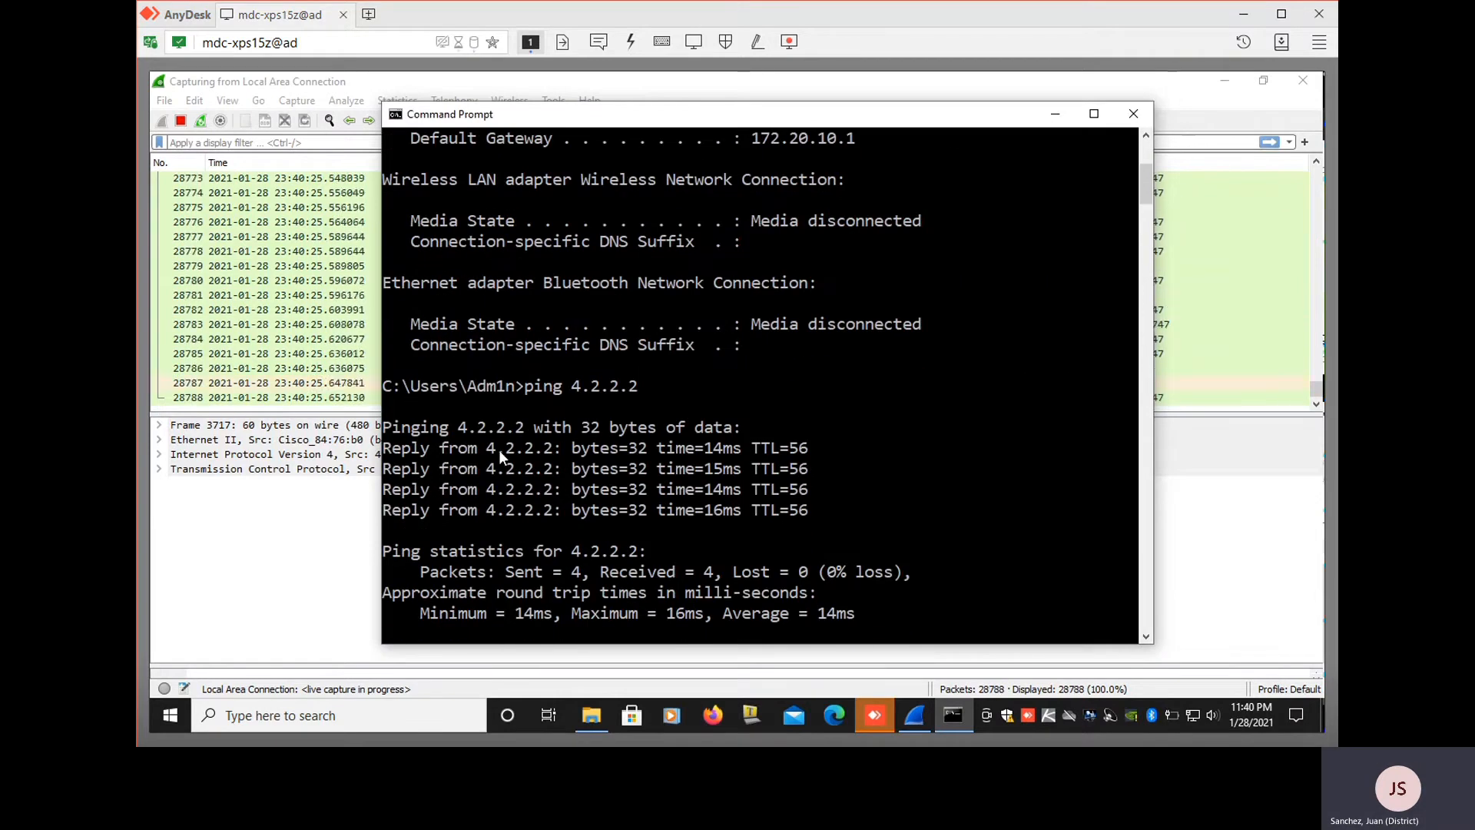
Switch to the Wireshark capture and apply the display filter ip.addr == 4.2.2.2
{"action": "left_click", "coordinate": [881, 97]}
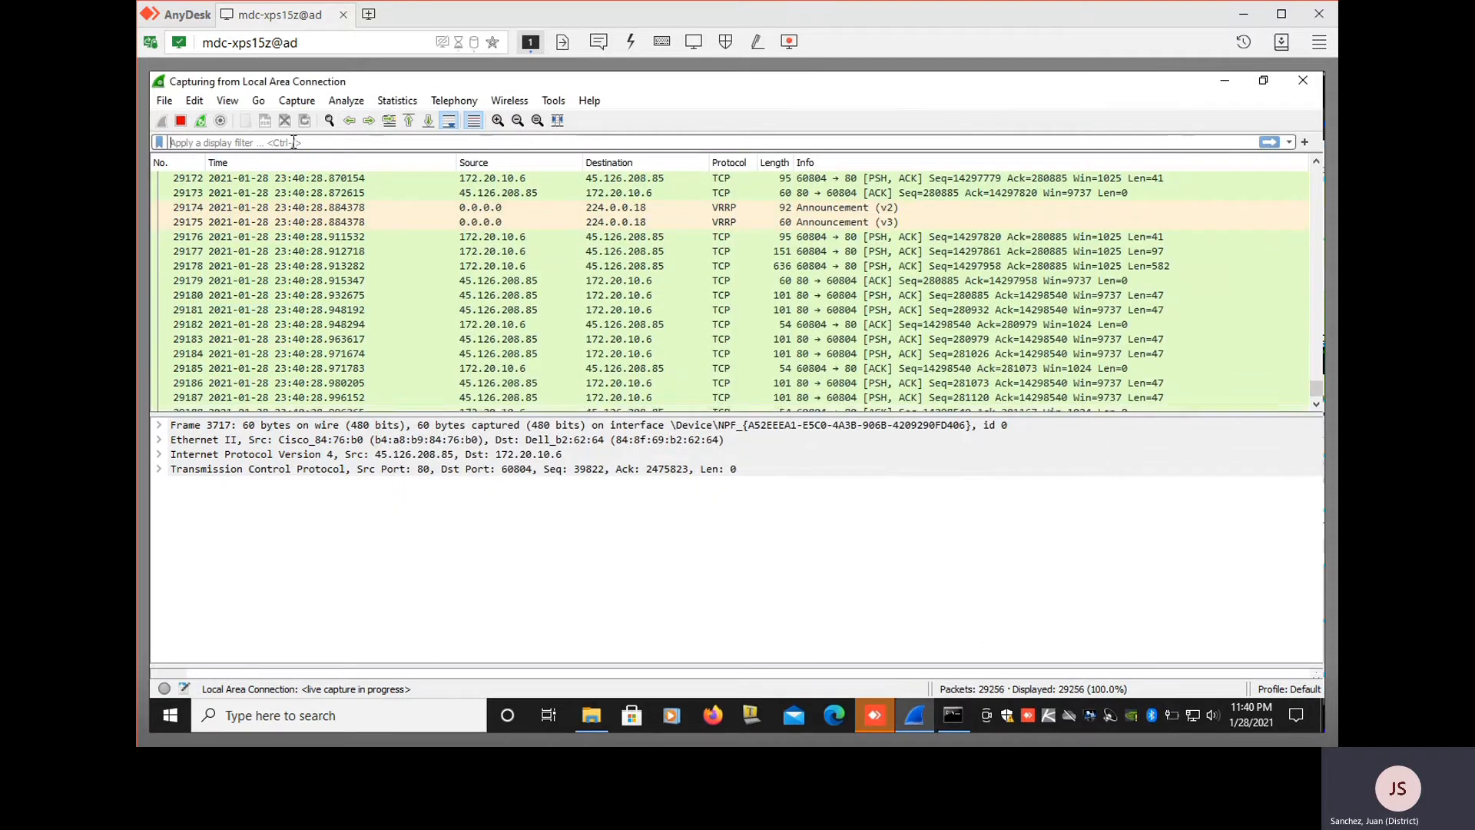
{"action": "type", "text": "ip"}
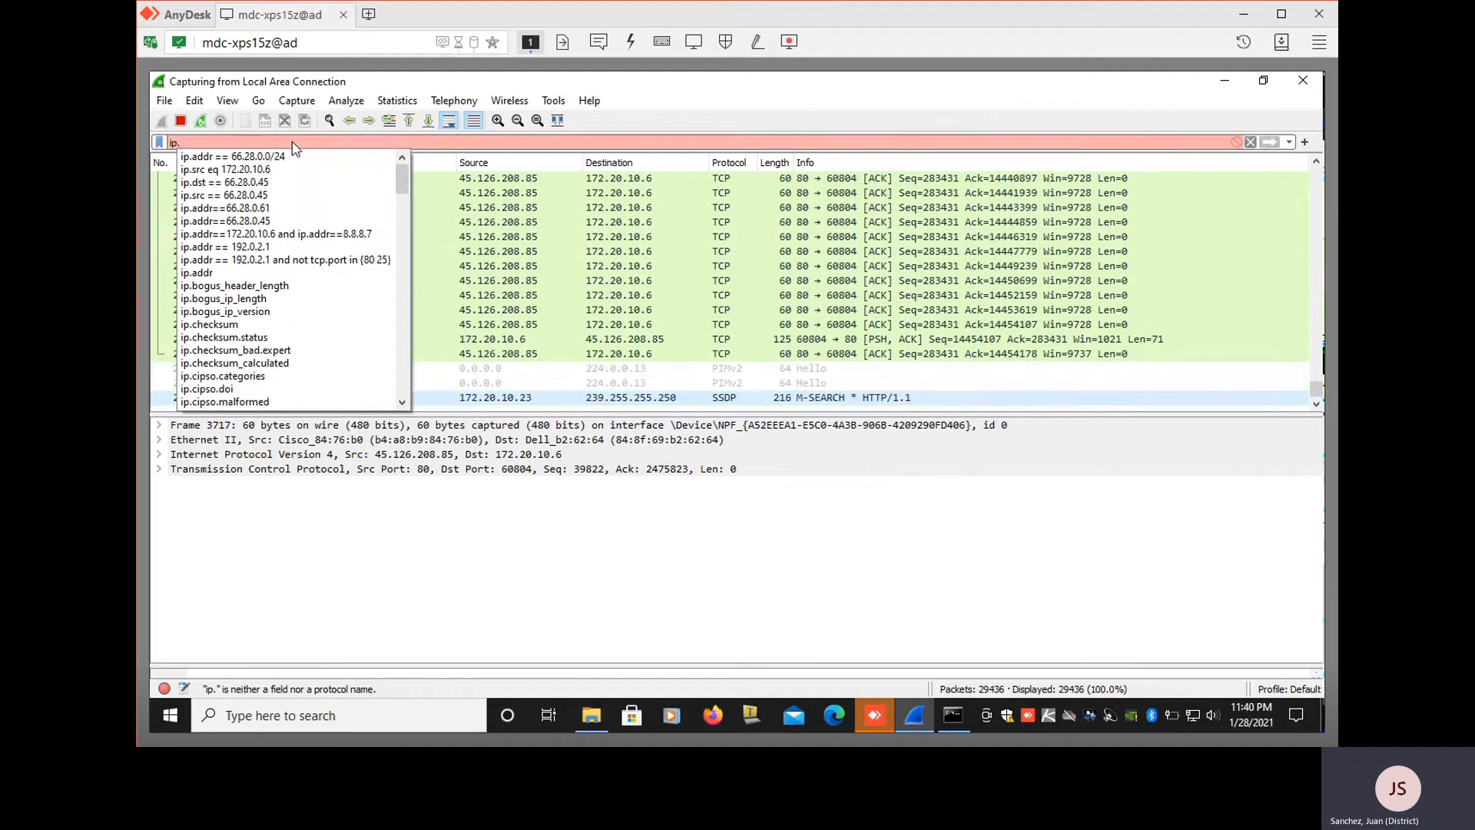
{"action": "type", "text": ".addr"}
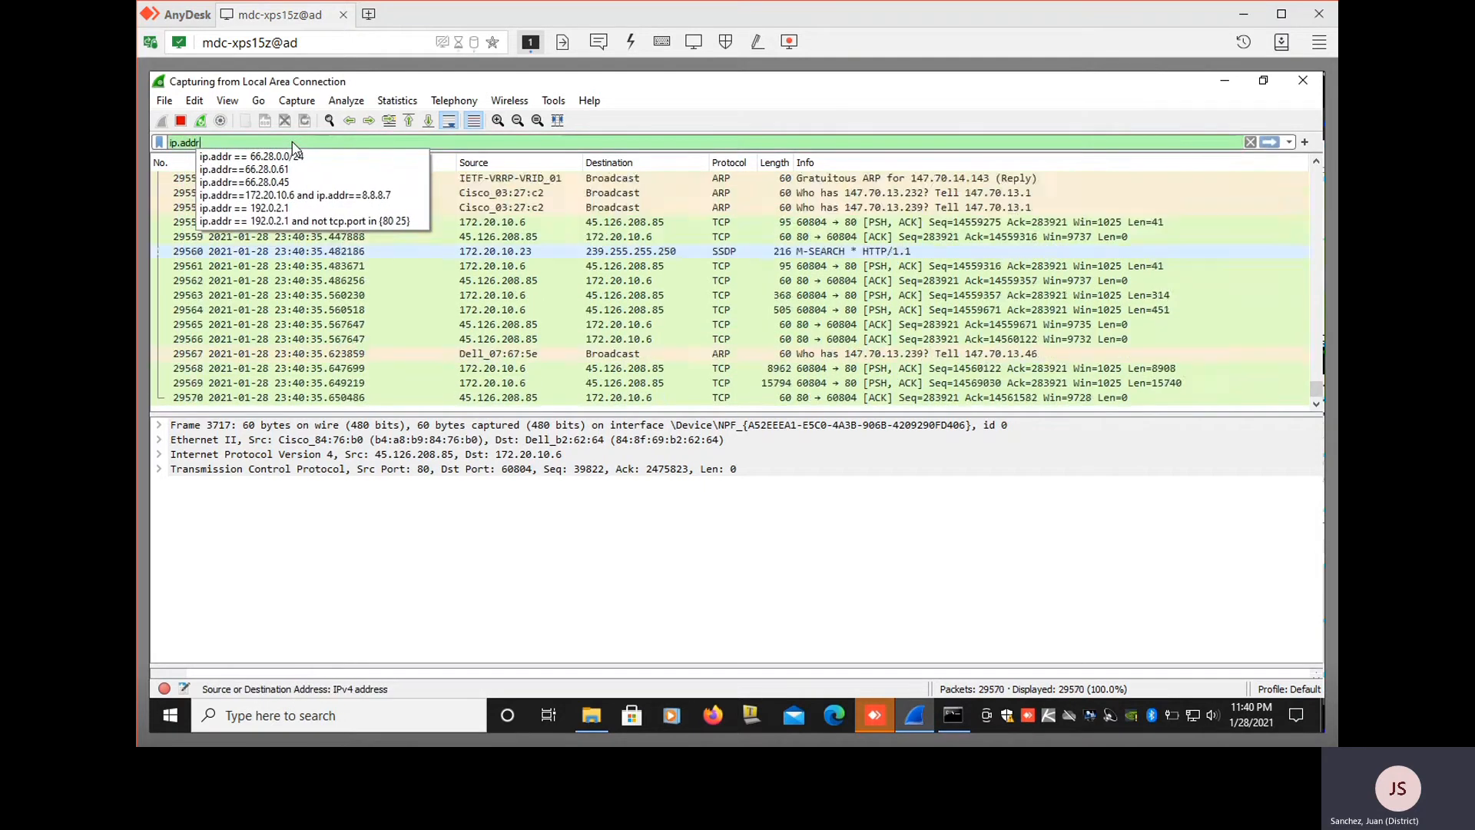
{"action": "type", "text": " ="}
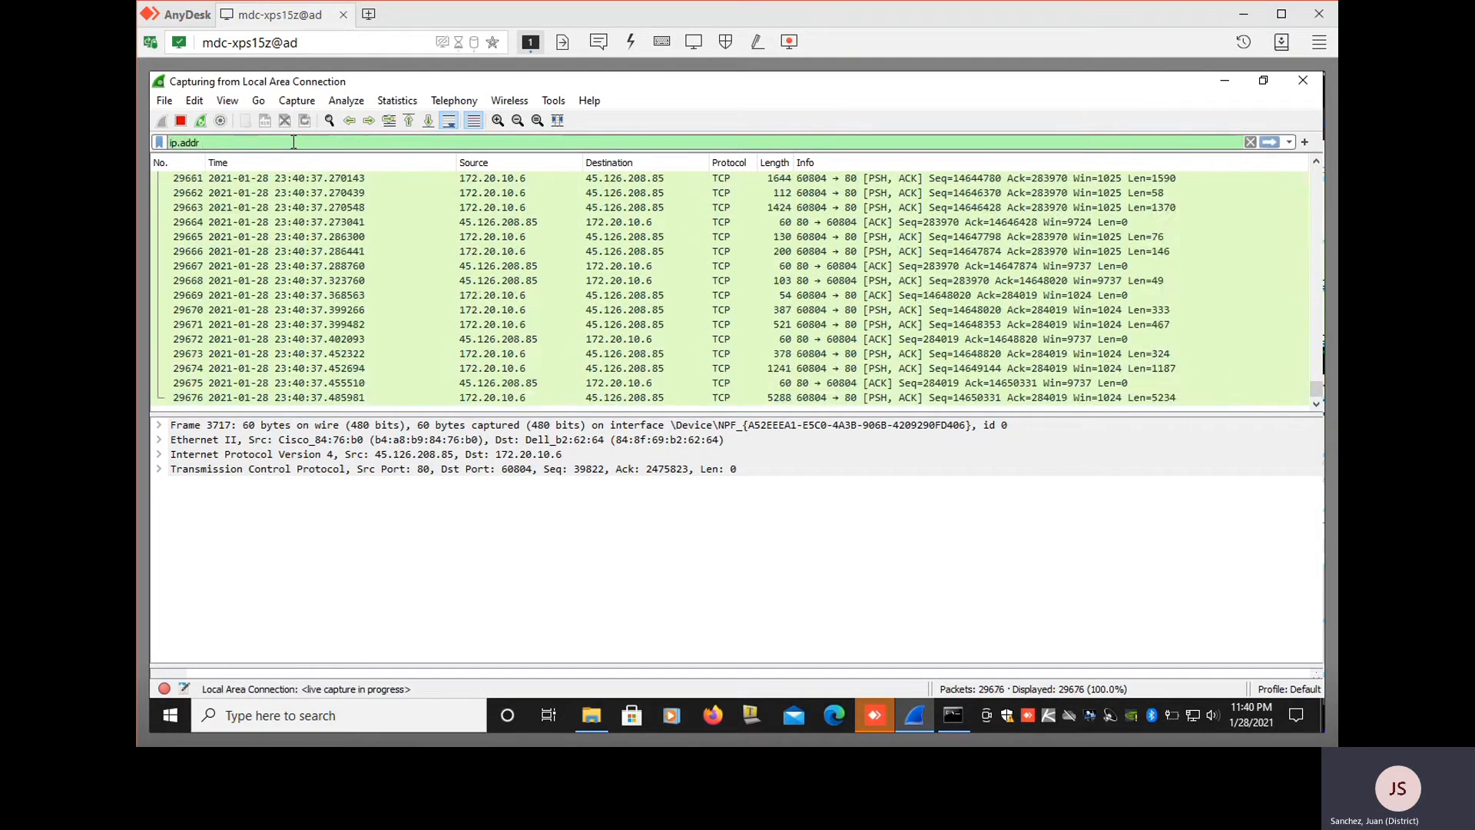
{"action": "type", "text": "="}
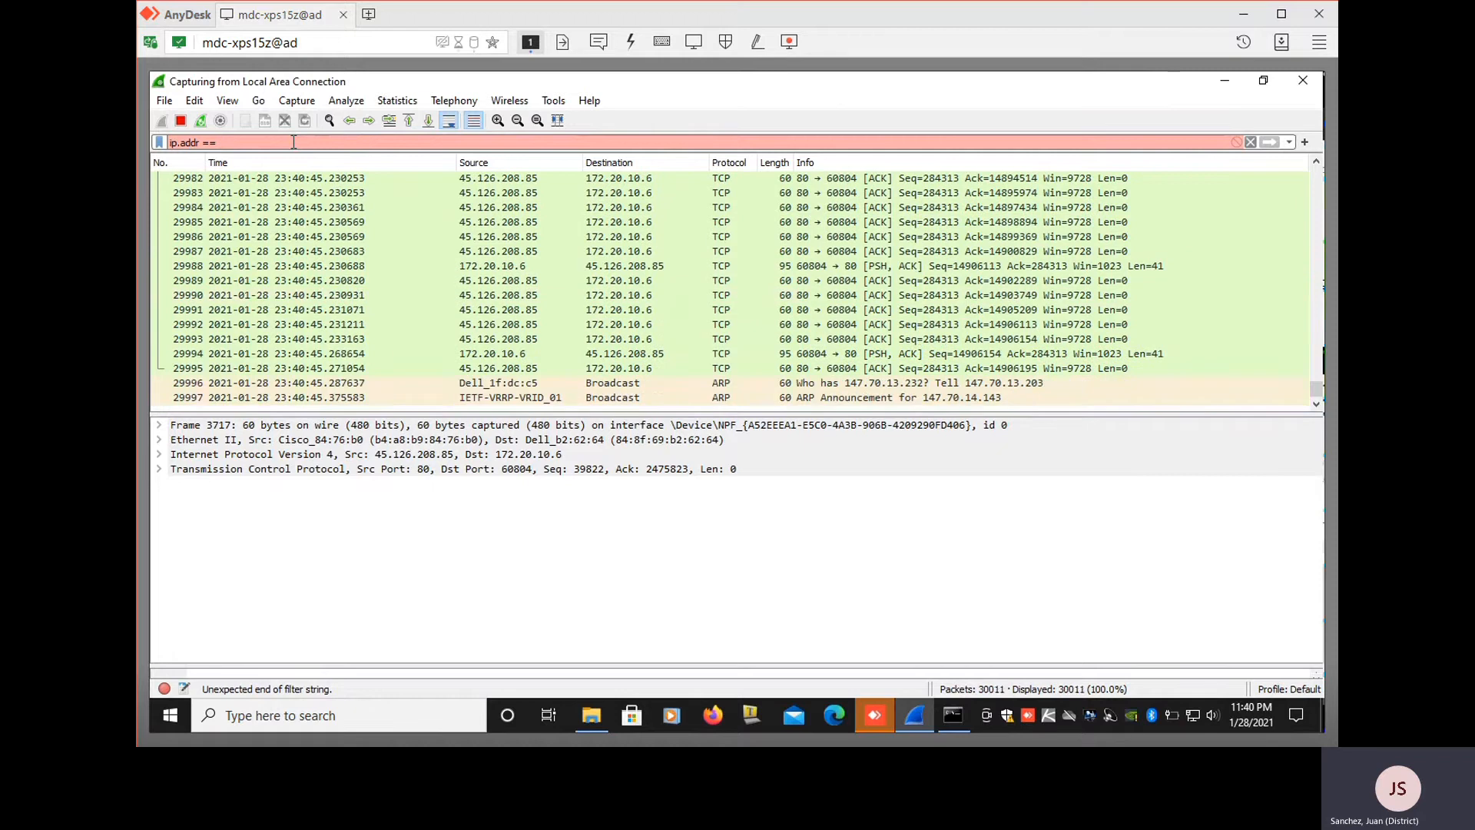
{"action": "type", "text": "4.2"}
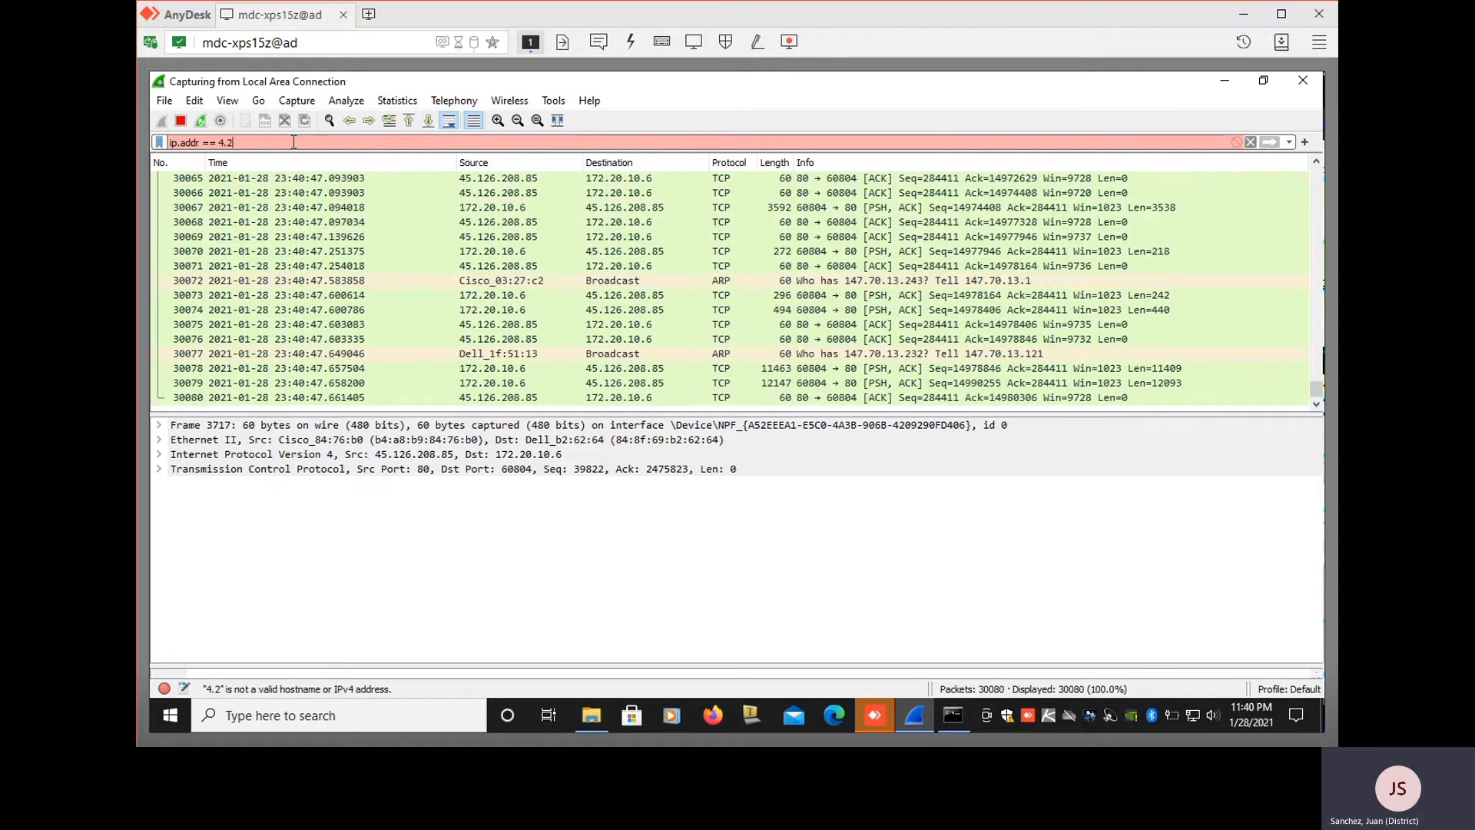
{"action": "type", "text": ".2.2"}
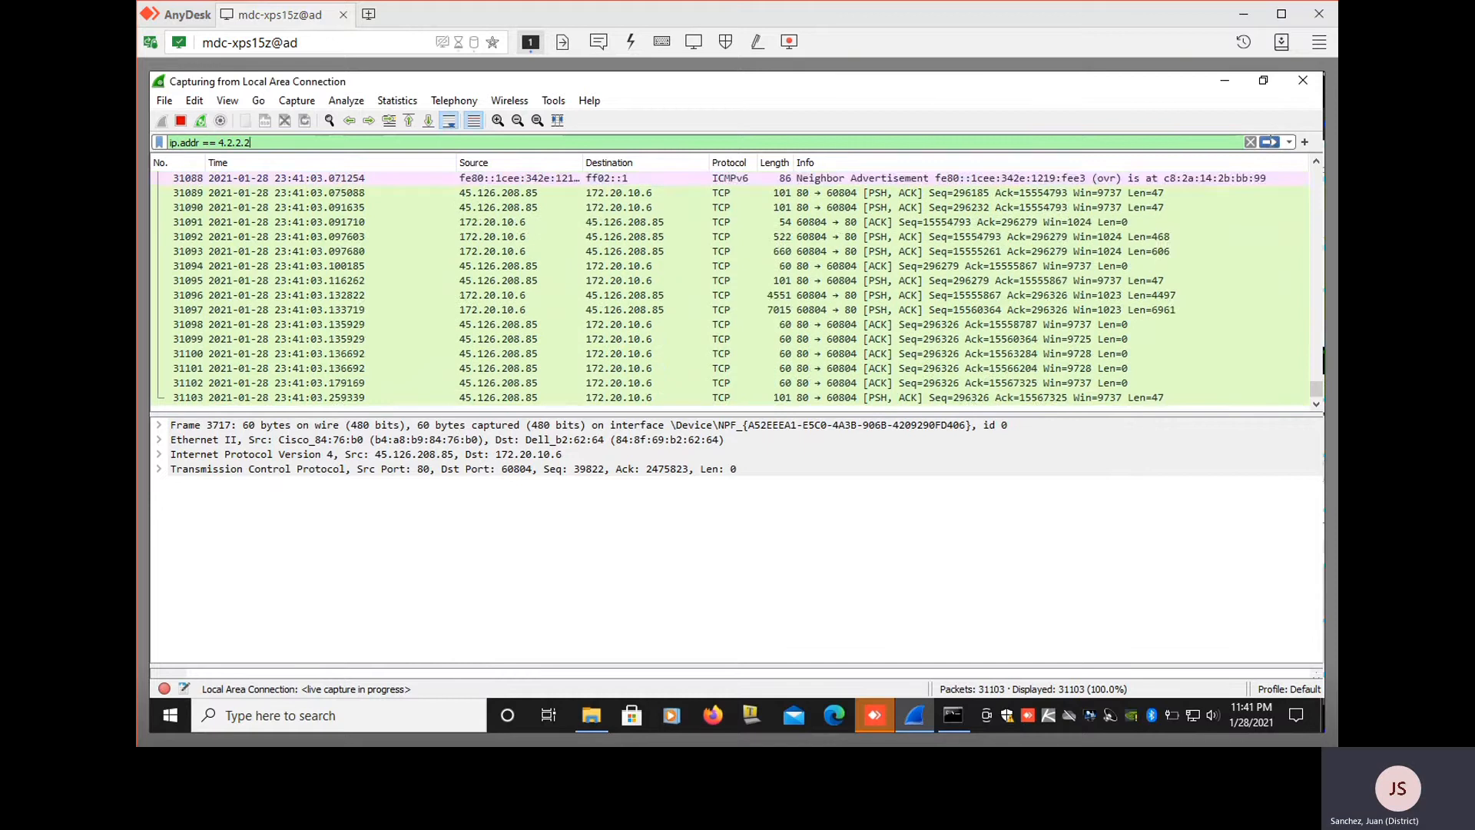
{"action": "left_click", "coordinate": [1270, 142]}
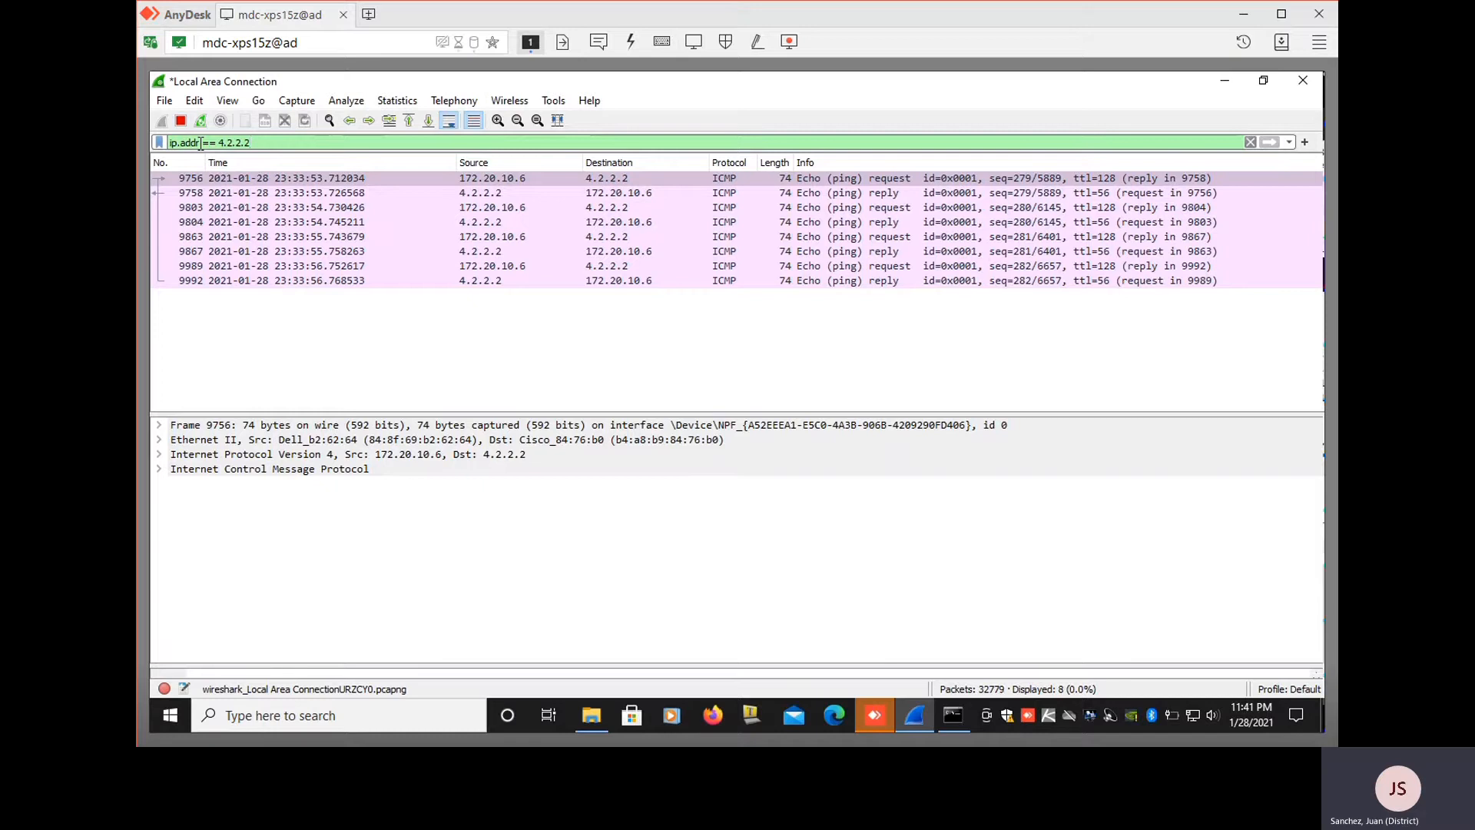
{"action": "left_click", "coordinate": [604, 182]}
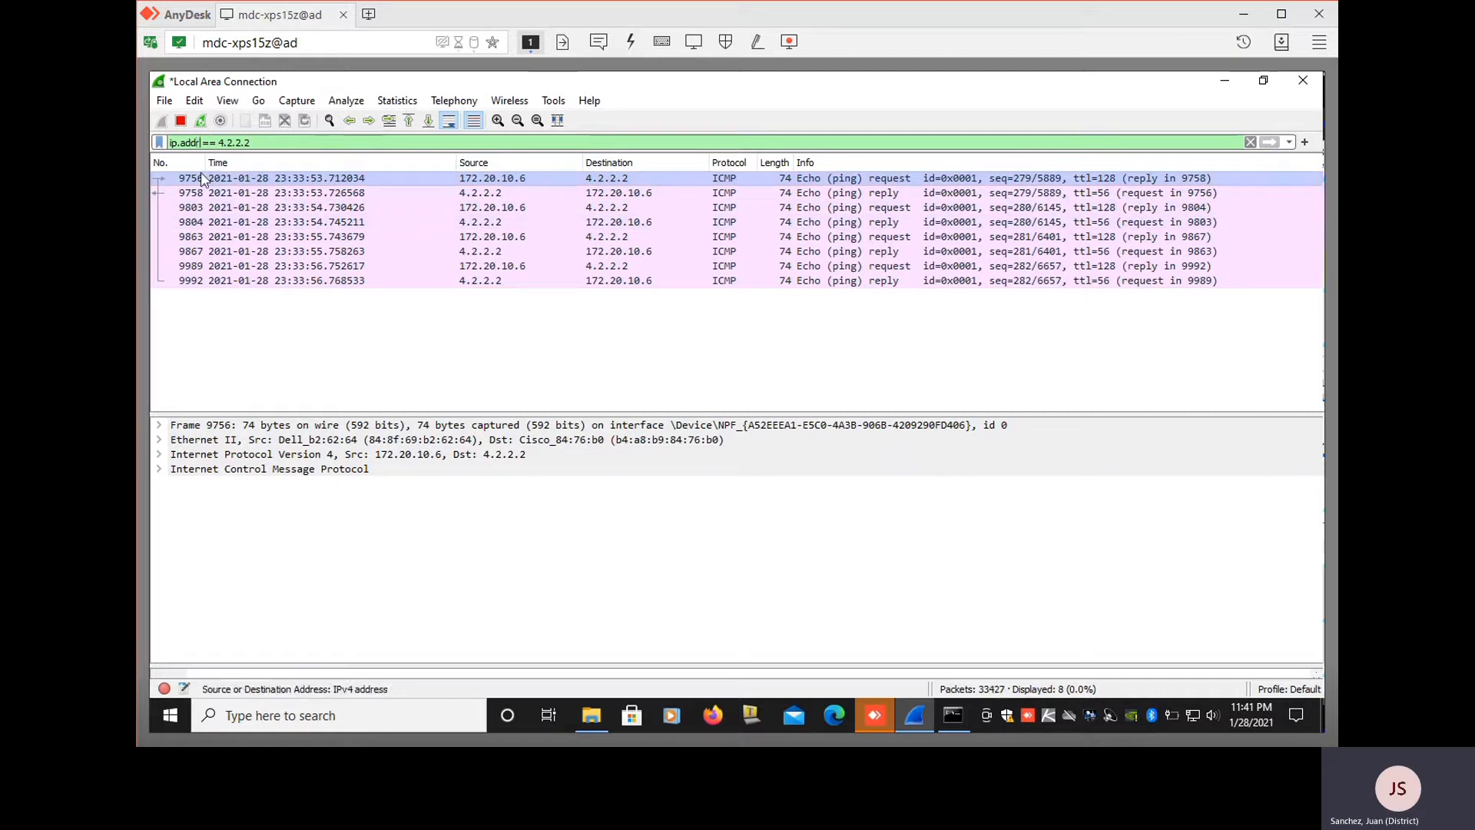
Change the display filter to ip.src == 4.2.2.2 and apply it to show only packets sent from that address
{"action": "key", "text": "BackSpace"}
{"action": "key", "text": "BackSpace"}
{"action": "key", "text": "BackSpace"}
{"action": "key", "text": "BackSpace"}
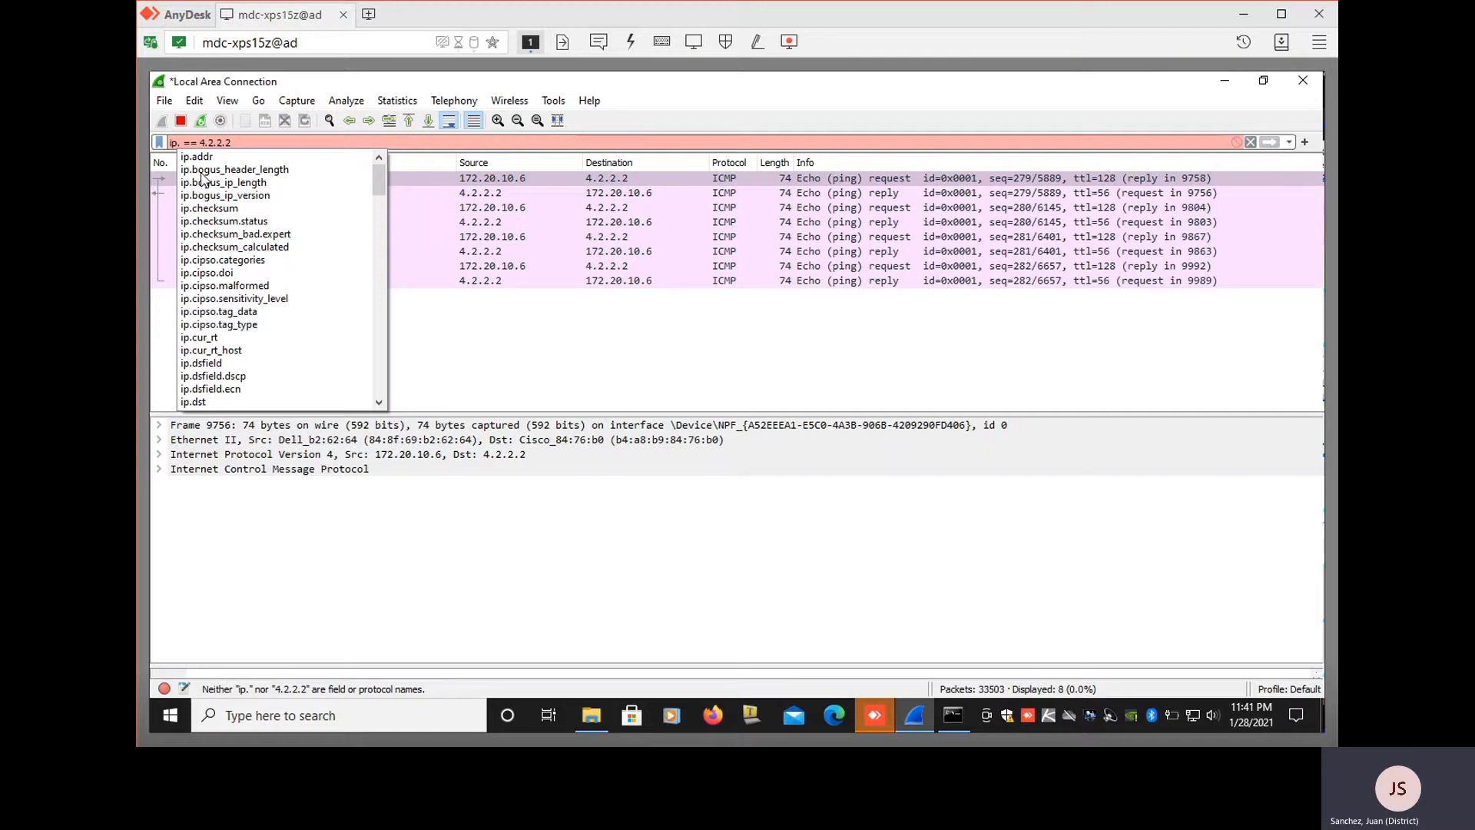
{"action": "type", "text": "src"}
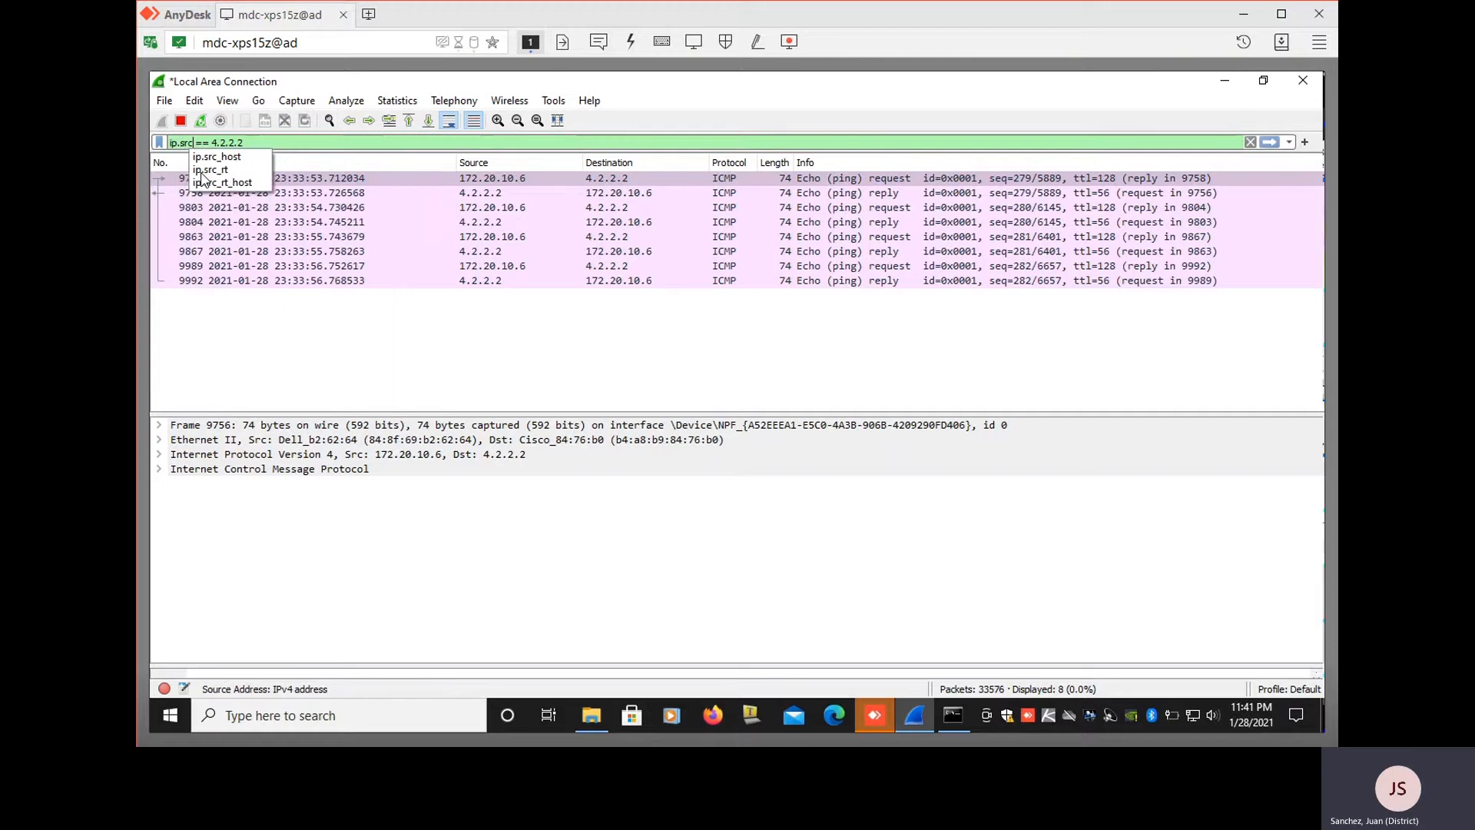
{"action": "key", "text": "Return"}
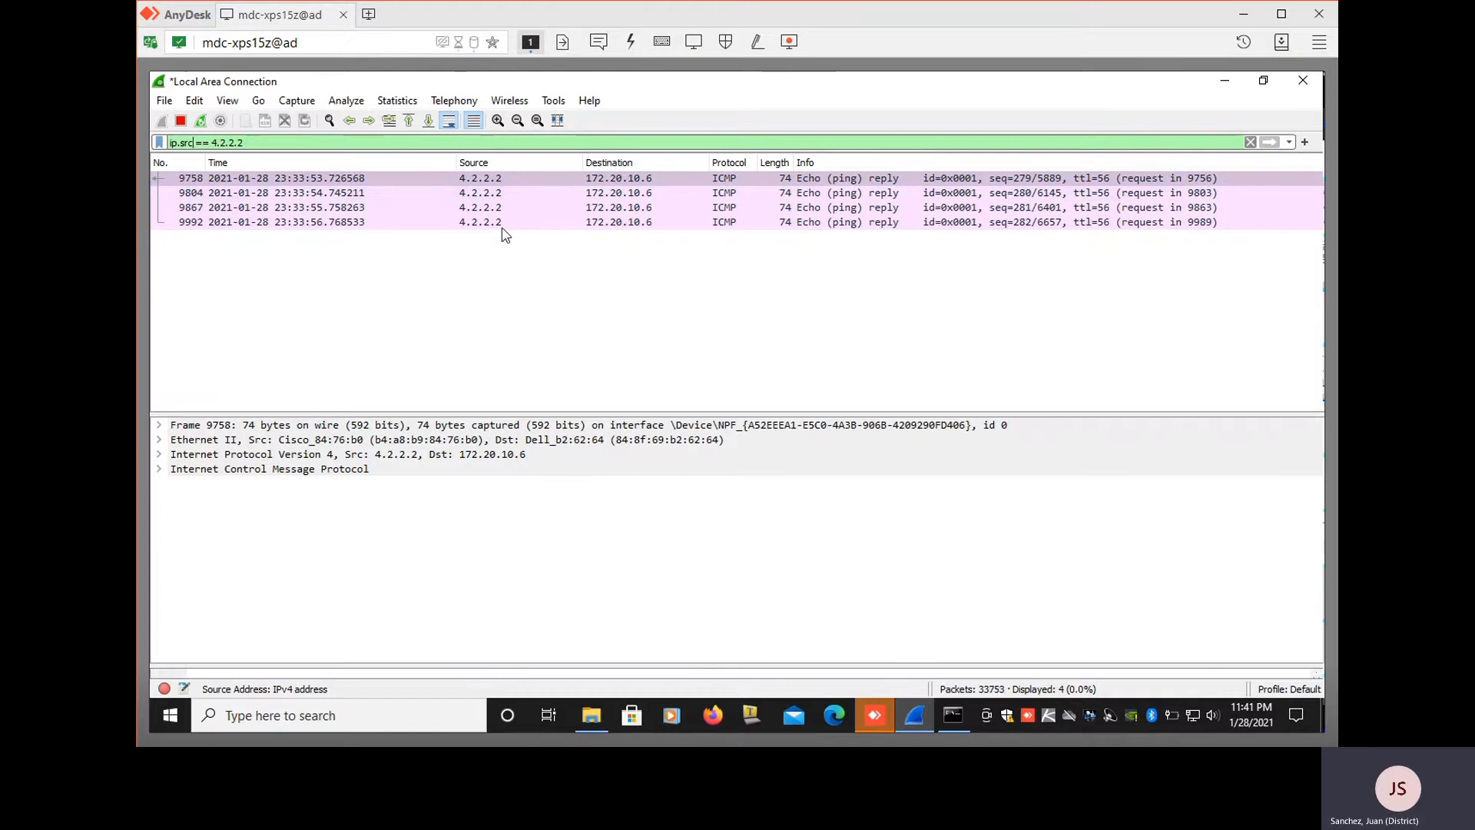
{"action": "left_click", "coordinate": [508, 182]}
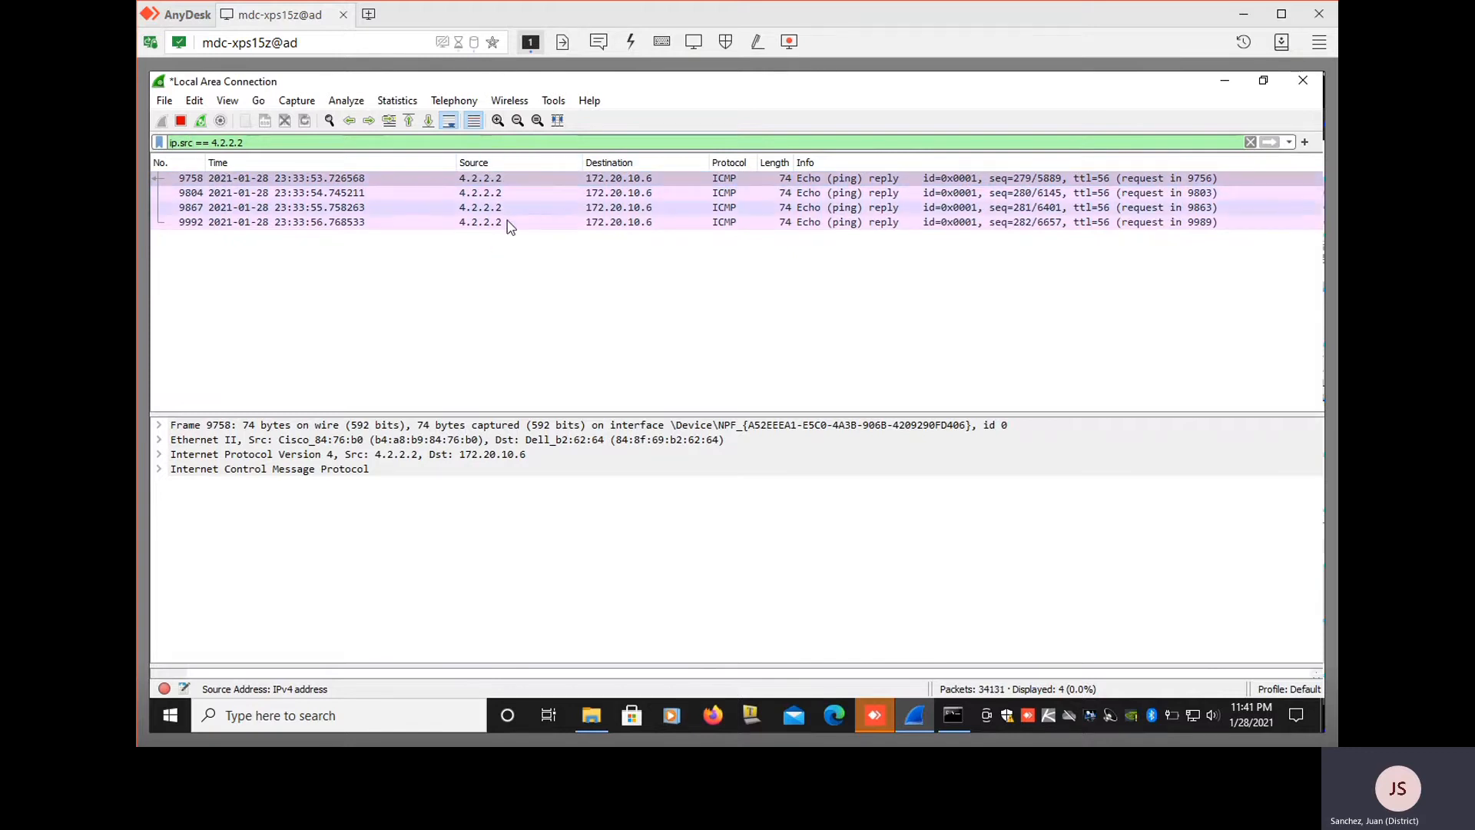
Change the display filter to ip.dst == 4.2.2.2 and apply it to show only packets sent to that address
{"action": "left_click", "coordinate": [216, 142]}
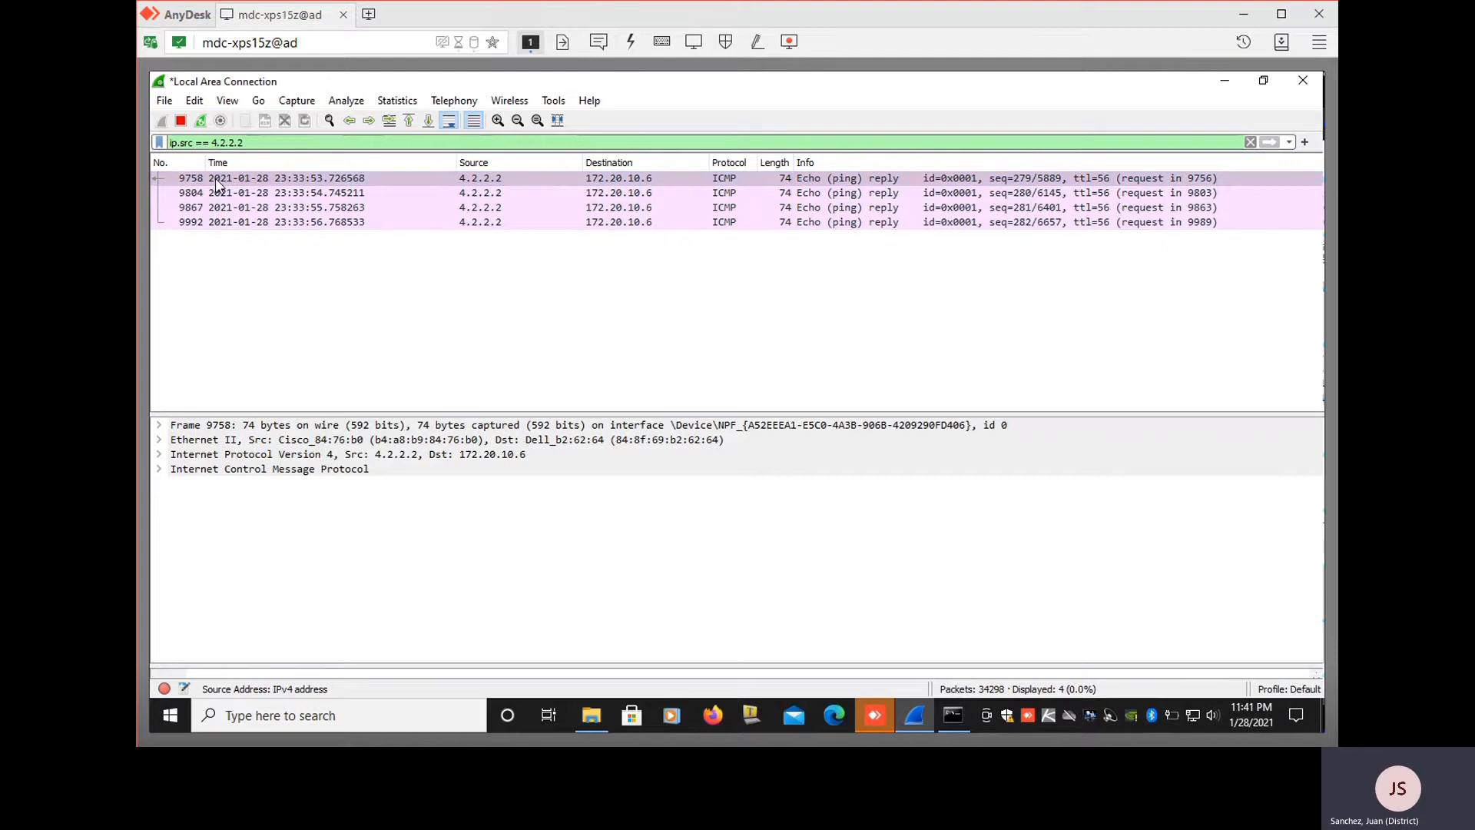
{"action": "key", "text": "BackSpace"}
{"action": "key", "text": "BackSpace"}
{"action": "key", "text": "BackSpace"}
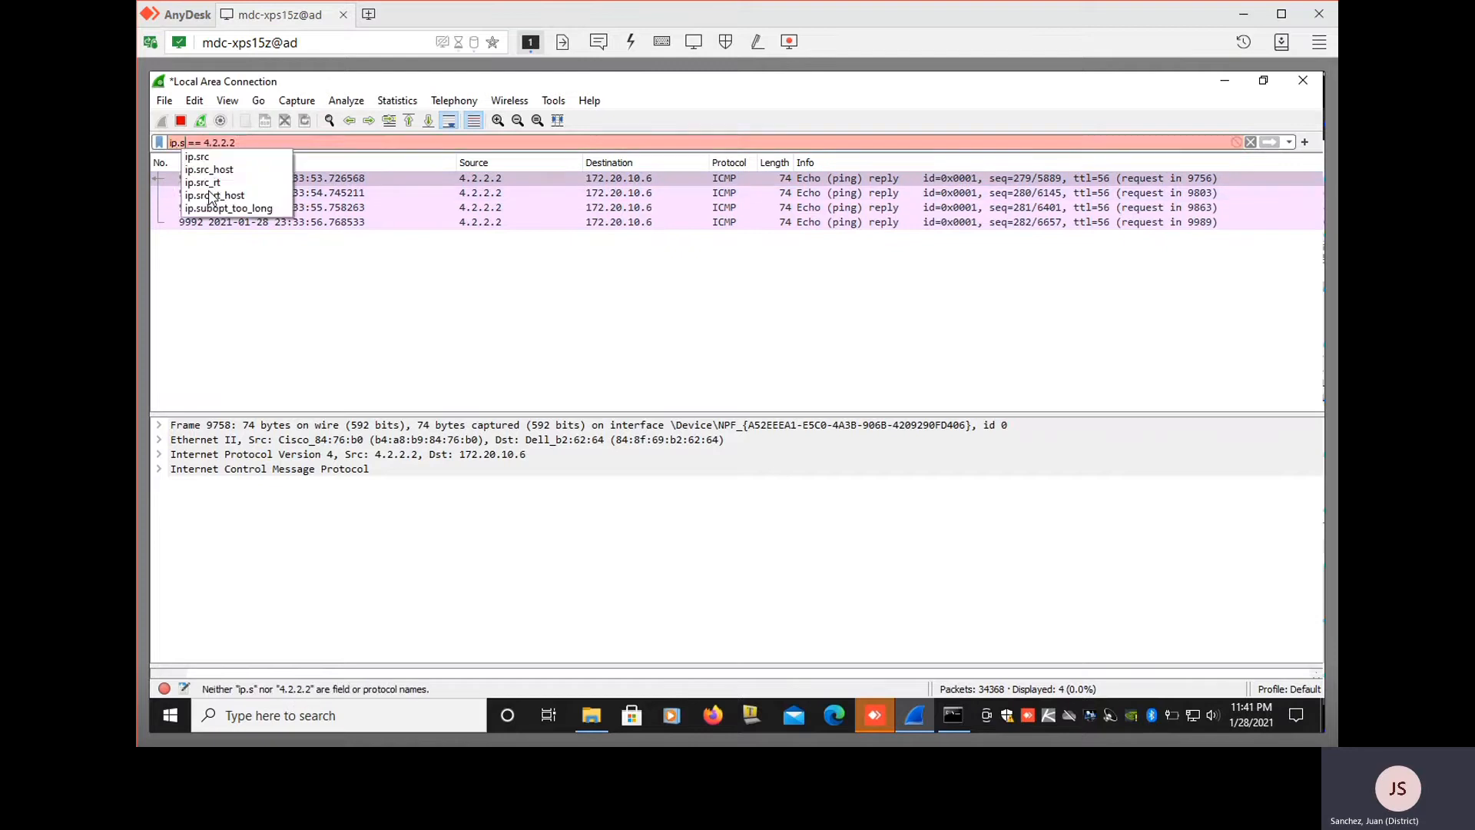
{"action": "type", "text": "dst"}
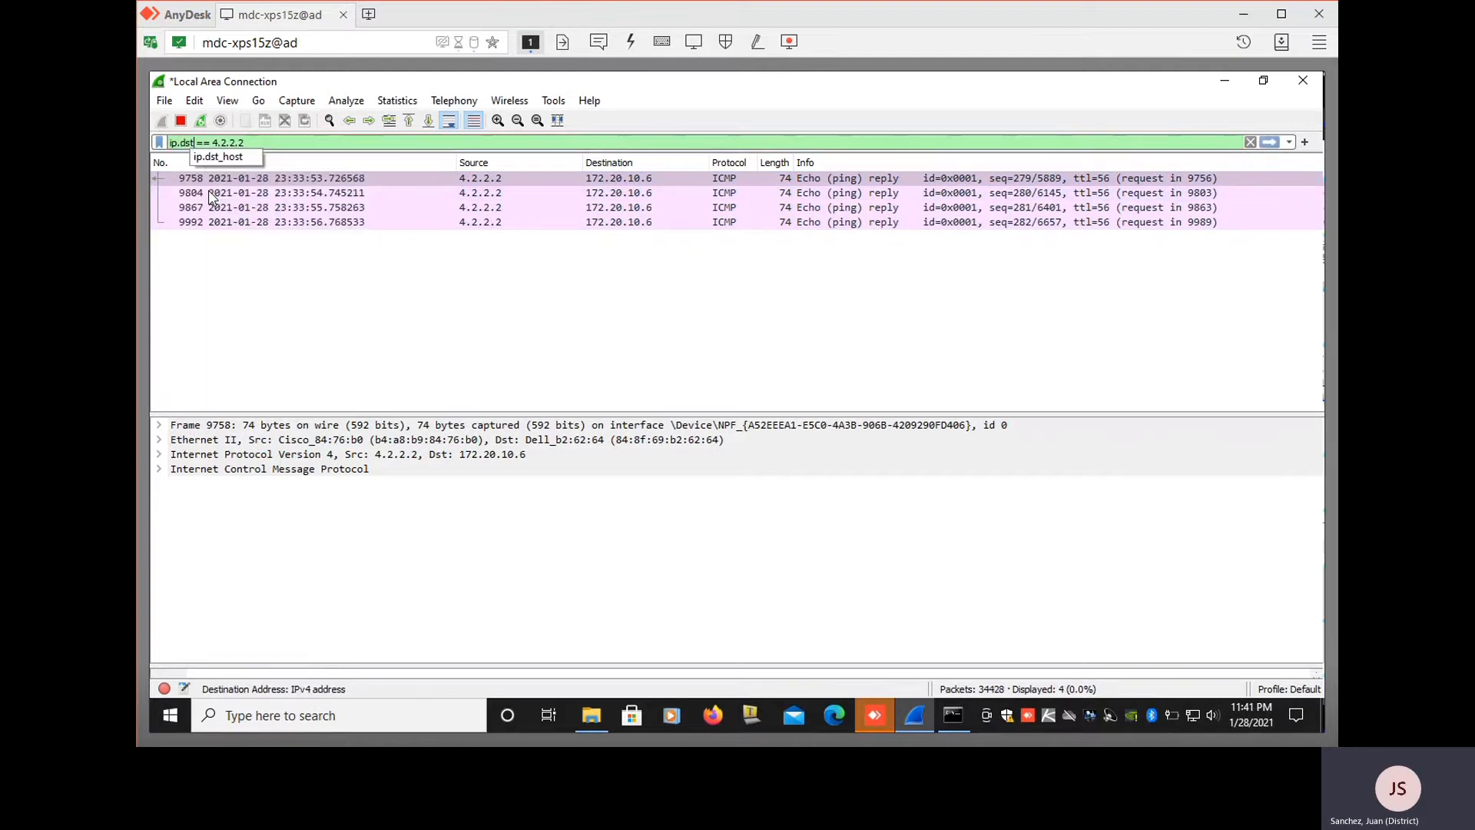
{"action": "key", "text": "Return"}
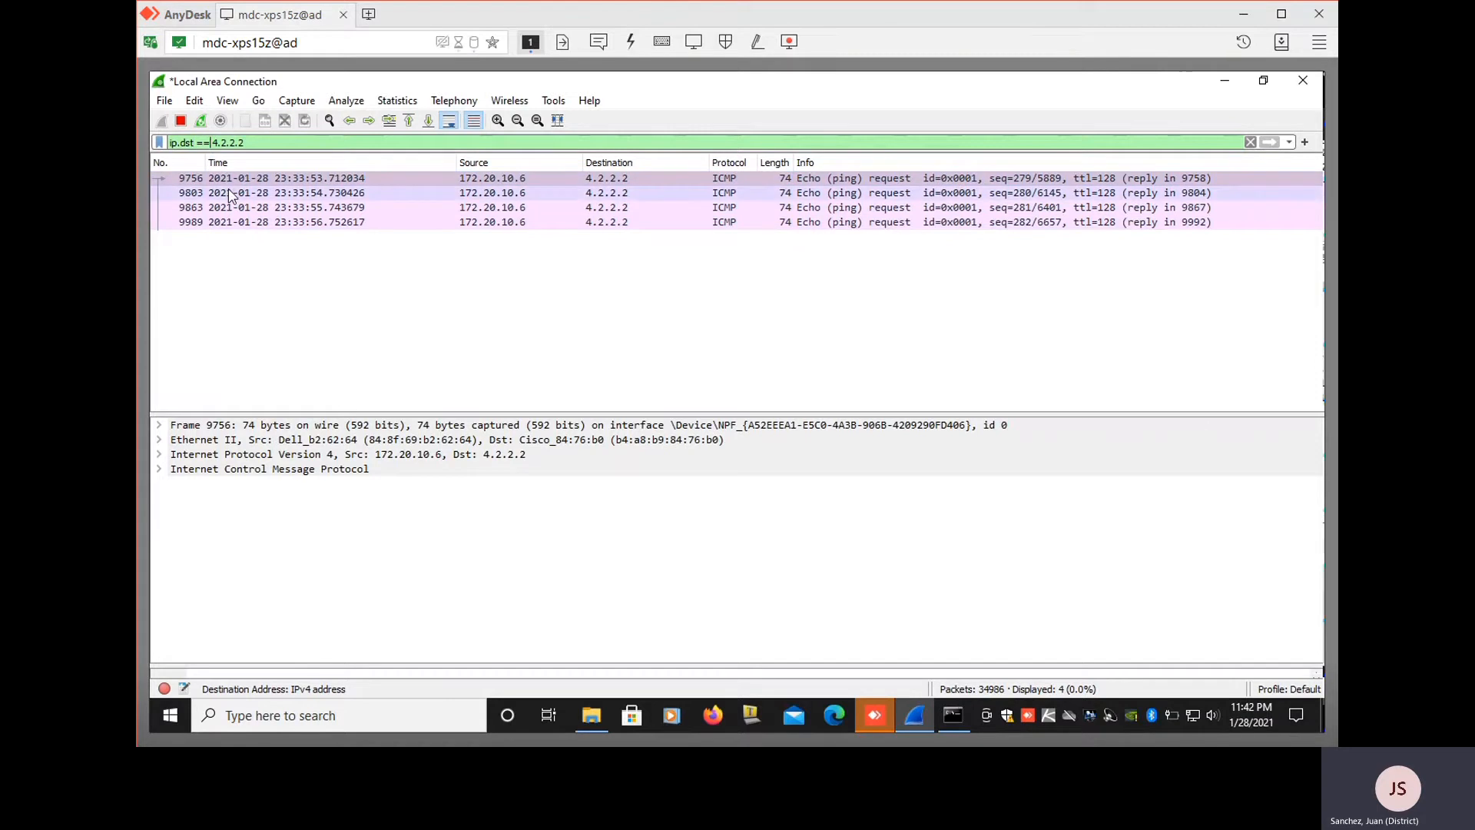
Replace the == operator in the destination filter with eq and apply ip.dst eq 4.2.2.2
{"action": "key", "text": "BackSpace"}
{"action": "key", "text": "BackSpace"}
{"action": "key", "text": "BackSpace"}
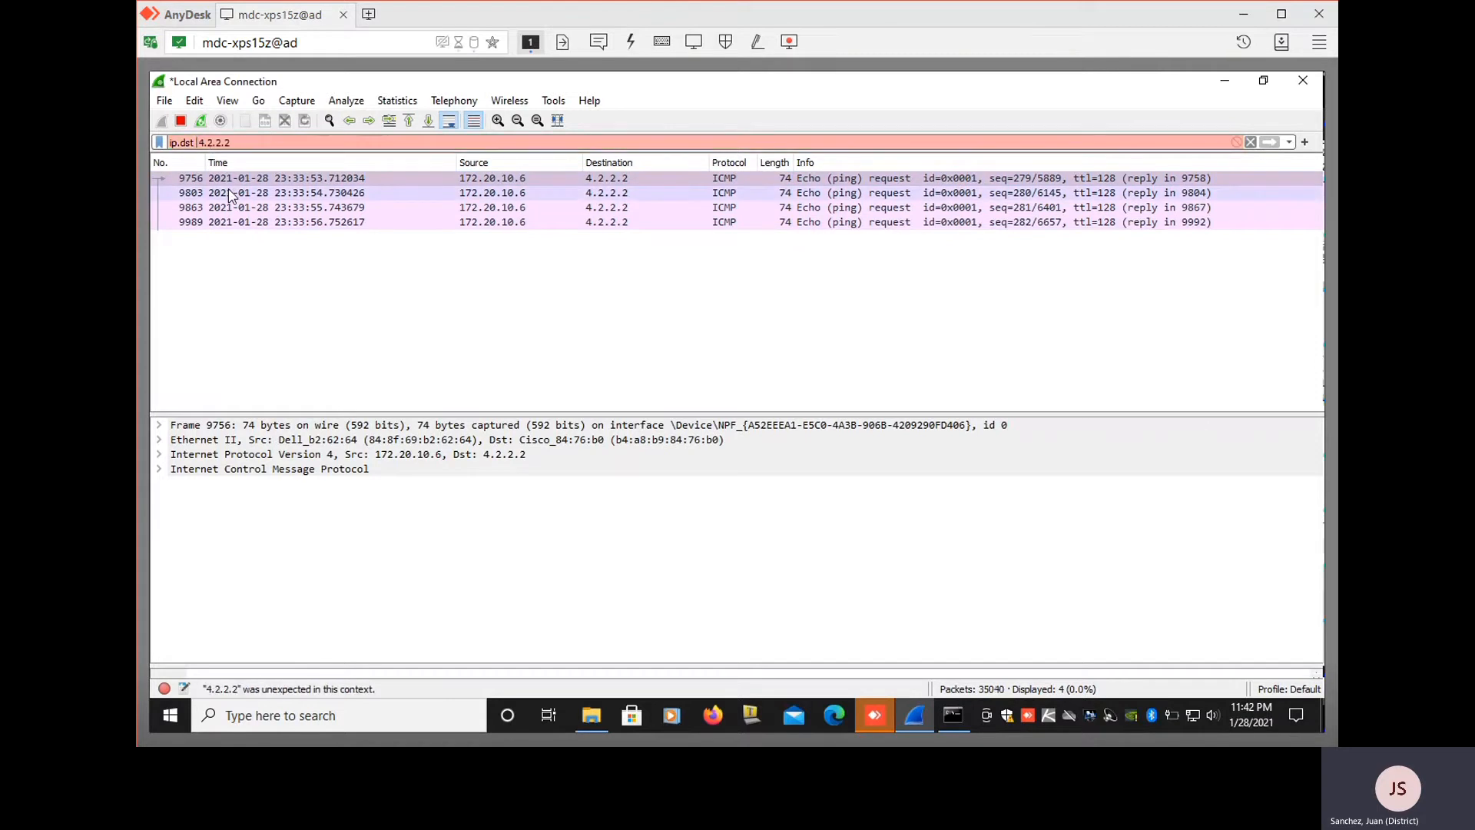
{"action": "type", "text": "eq"}
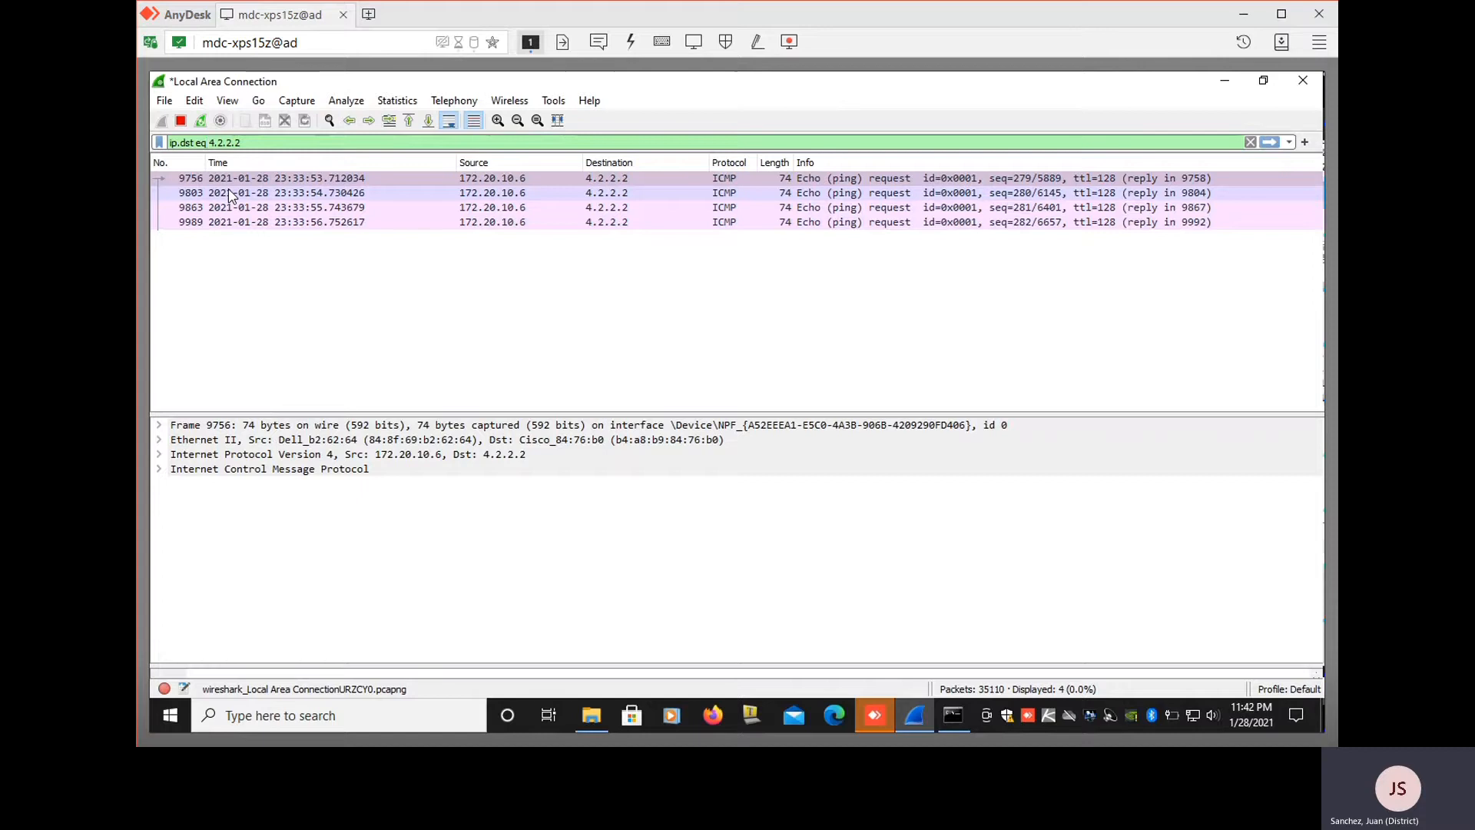
{"action": "key", "text": "Return"}
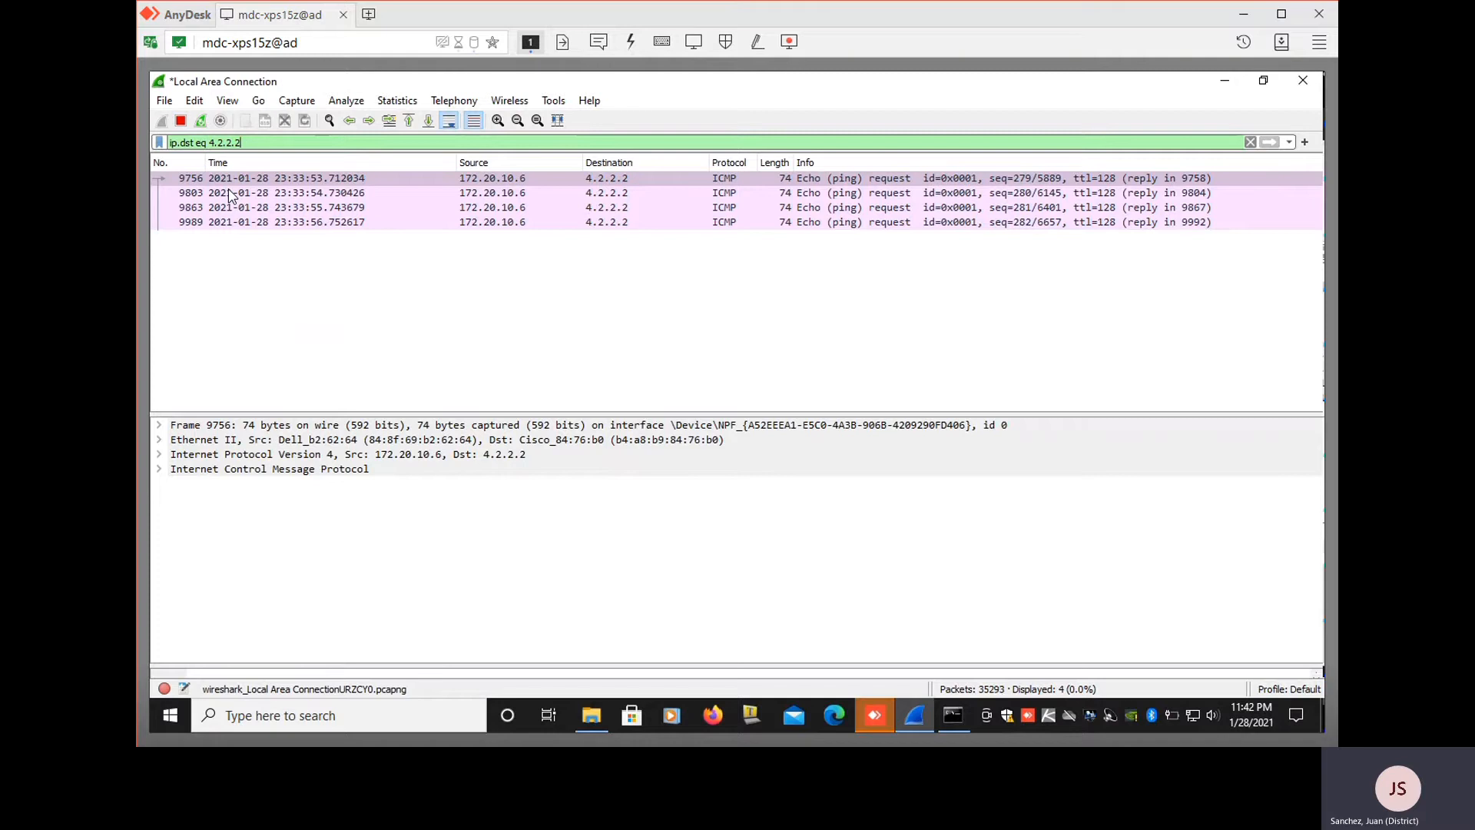
Extend the display filter to ip.dst eq 4.2.2.2 or ip.src eq 4.2.2.2 and apply it
{"action": "type", "text": "o"}
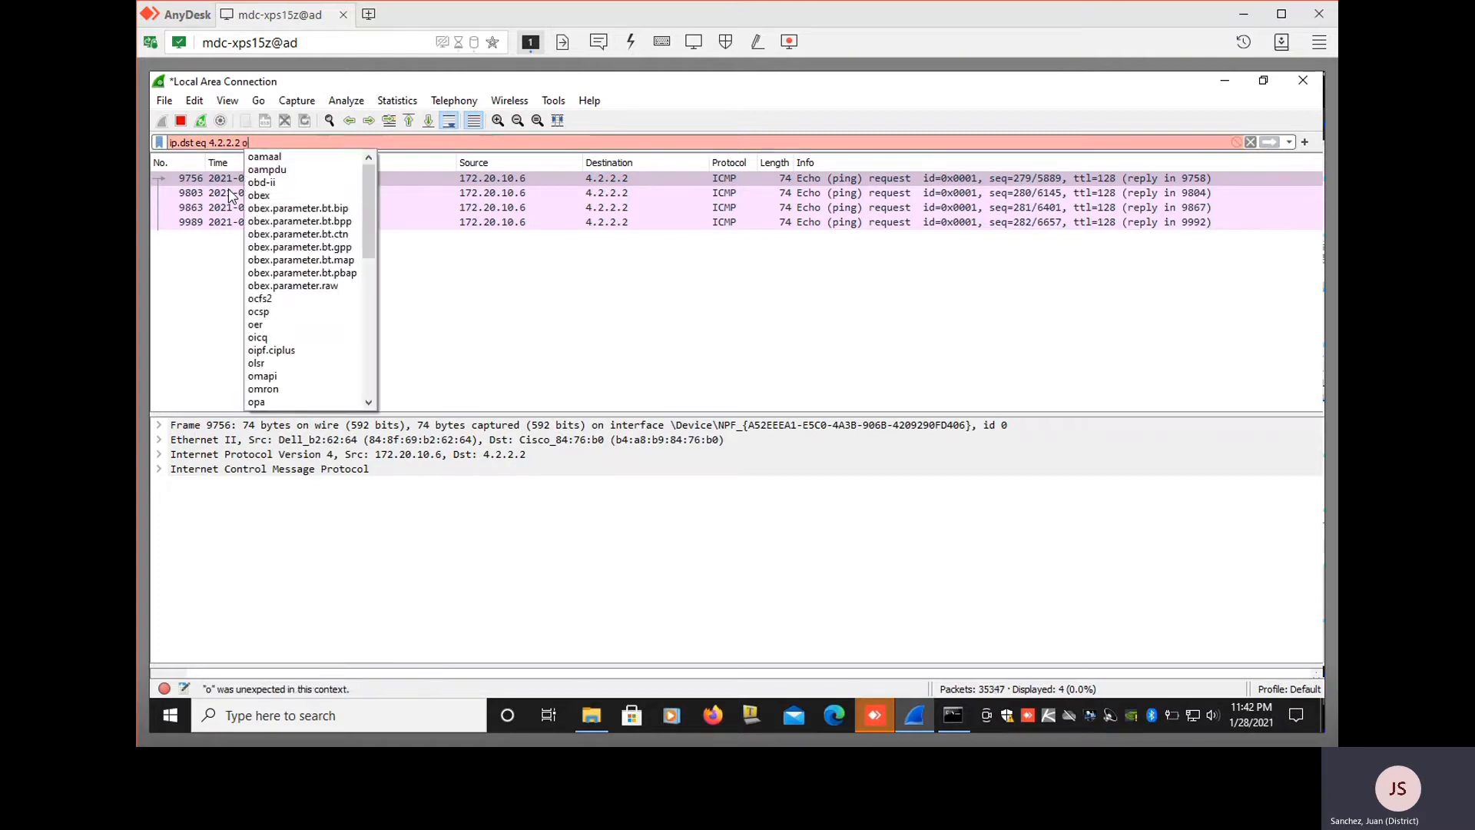
{"action": "type", "text": "r"}
{"action": "type", "text": " ip"}
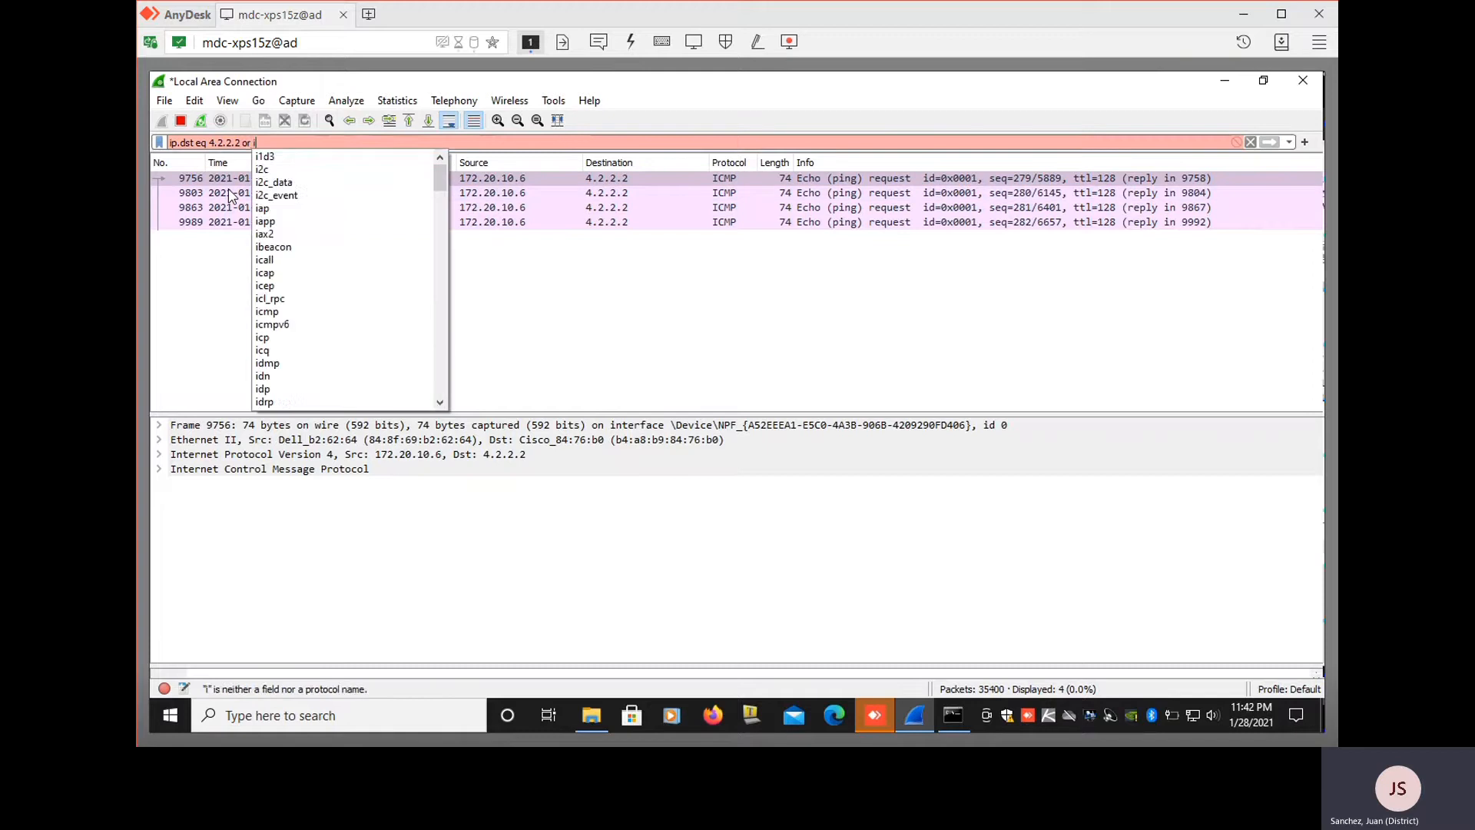
{"action": "type", "text": ".src"}
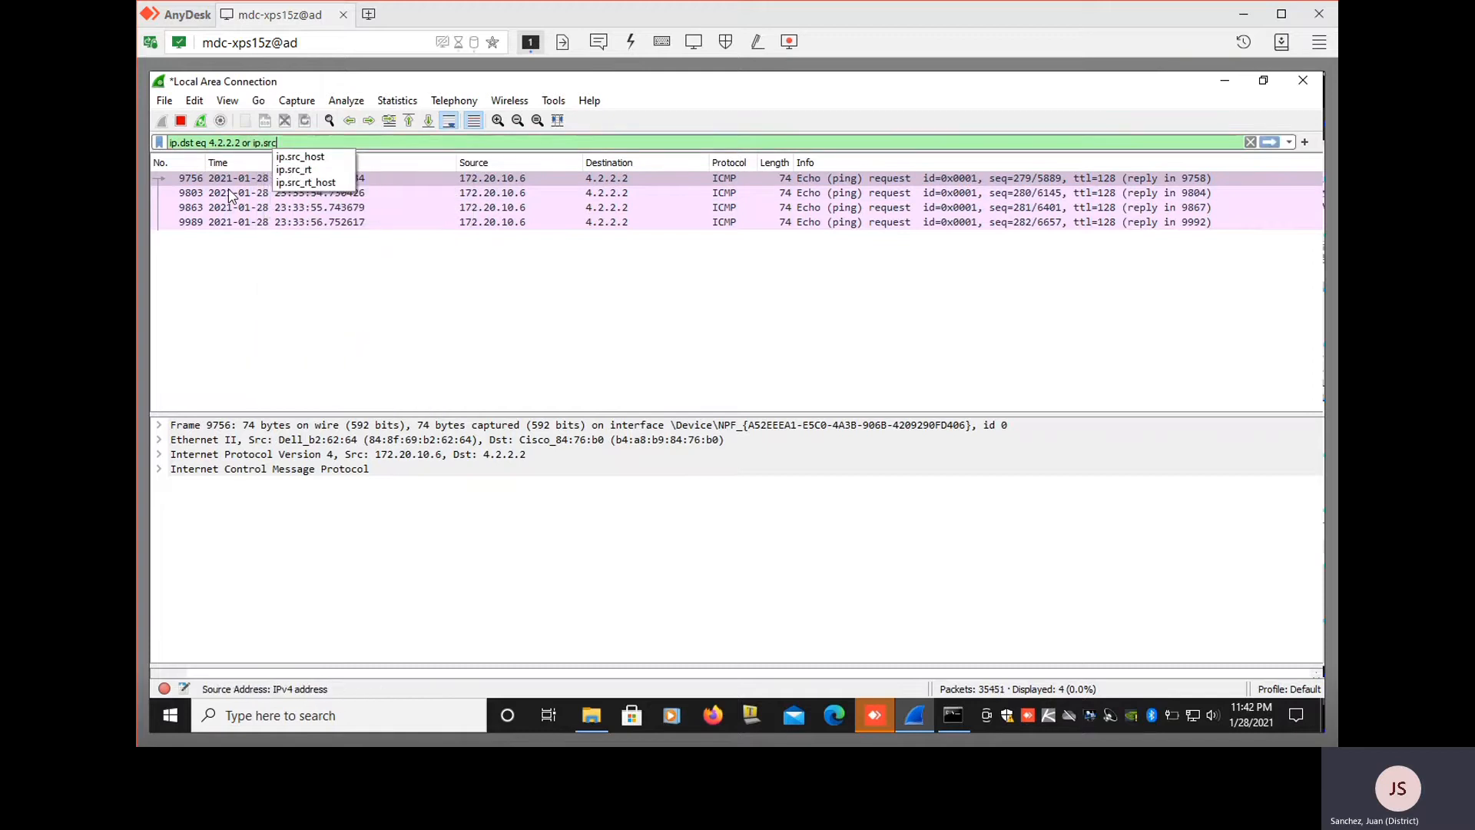
{"action": "type", "text": " eq "}
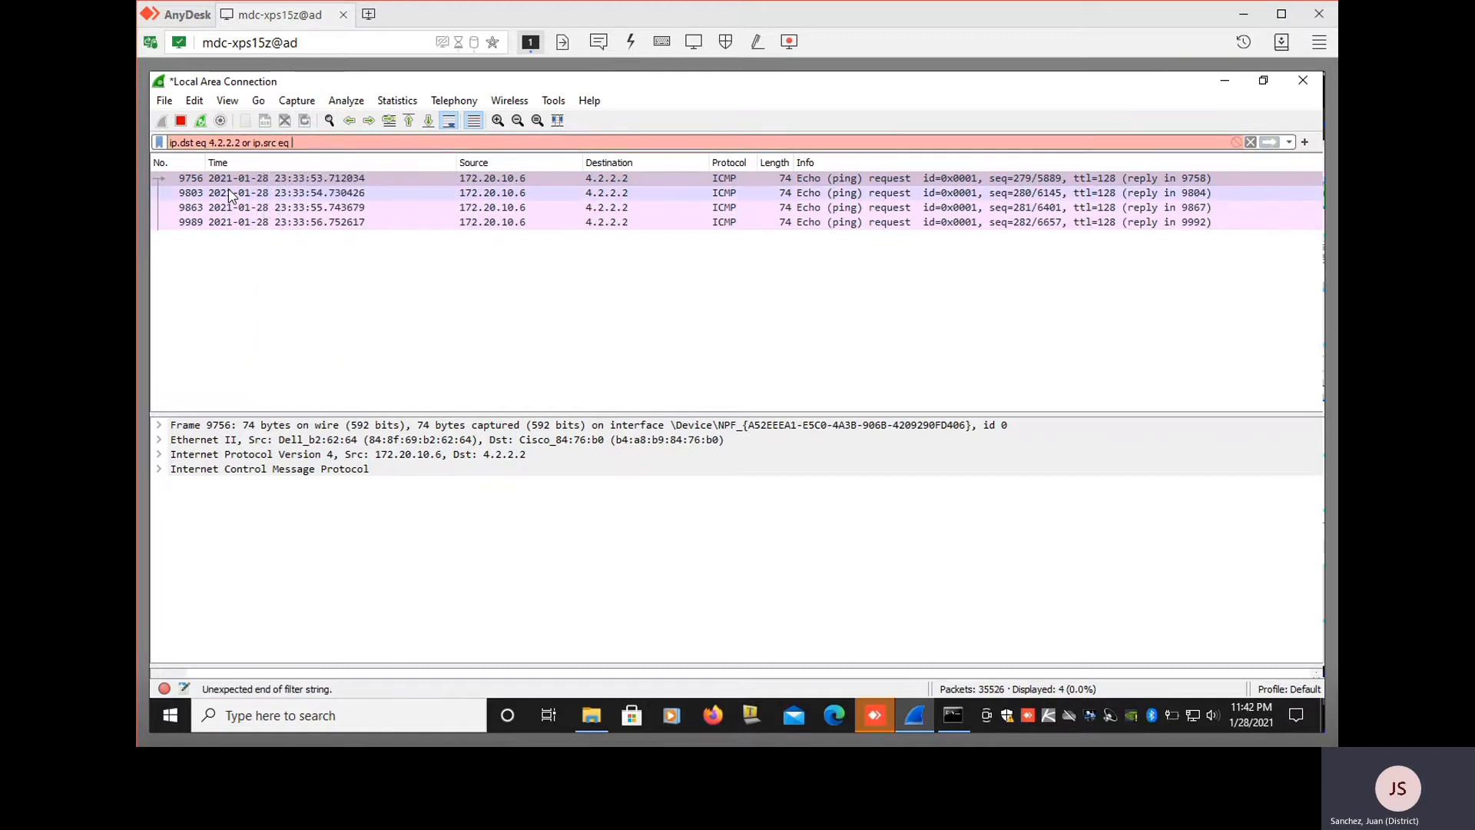
{"action": "type", "text": "4.2.2.2"}
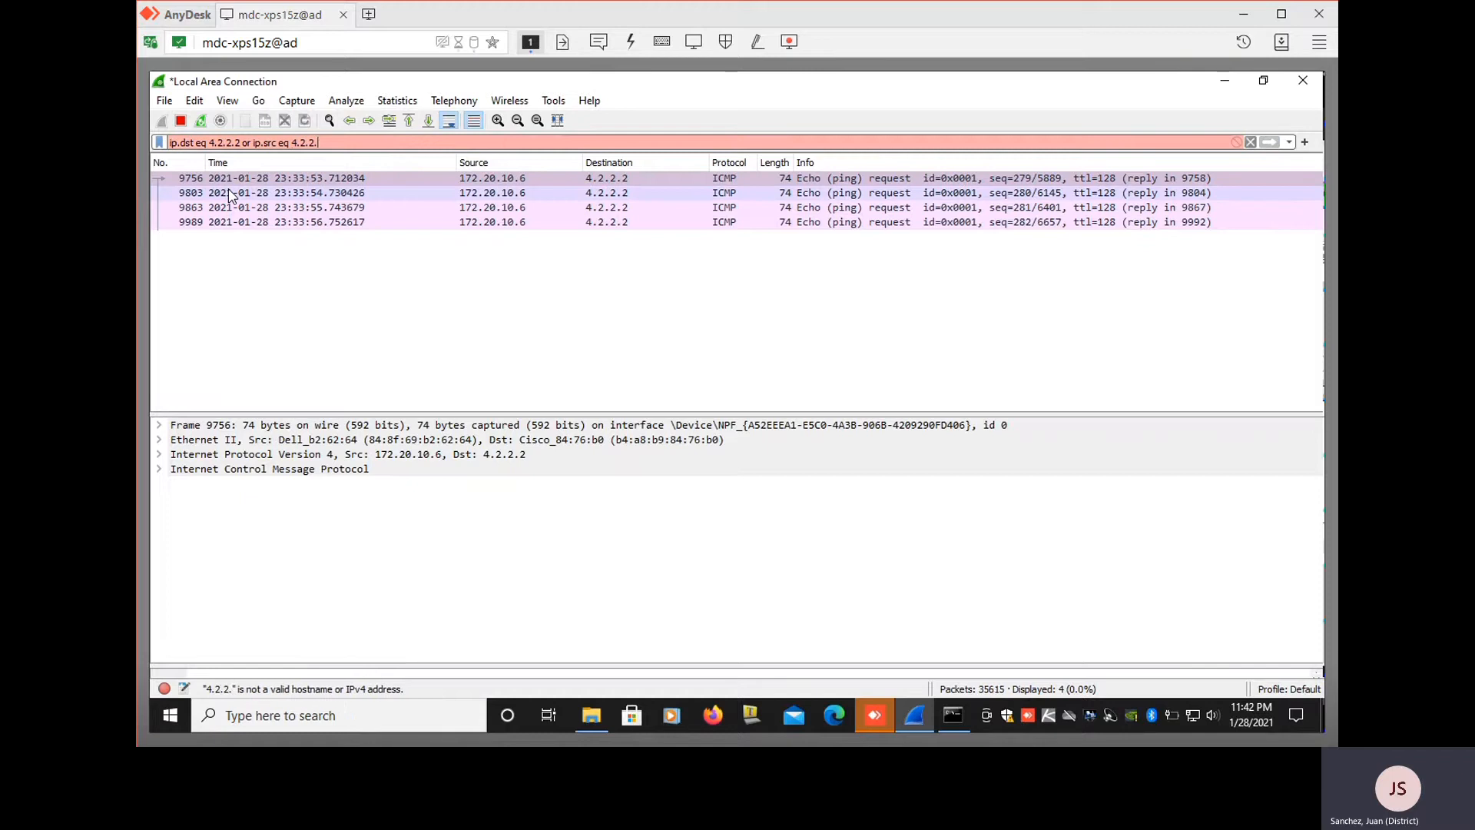
{"action": "key", "text": "Return"}
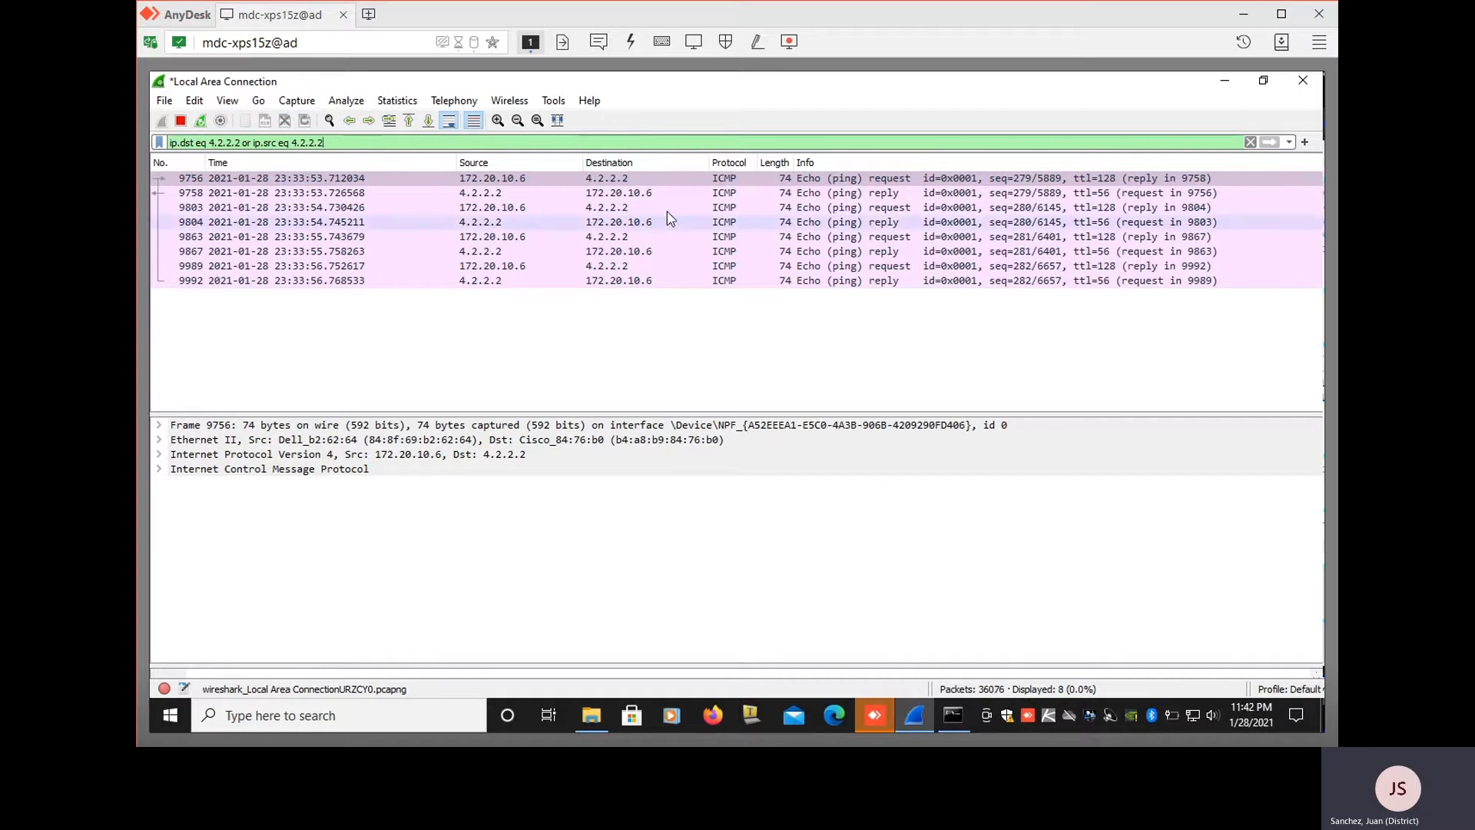
Compare the ping 4.2.2.2 output in the Command Prompt with the filtered Wireshark packets, and minimize the Command Prompt
{"action": "left_click", "coordinate": [969, 711]}
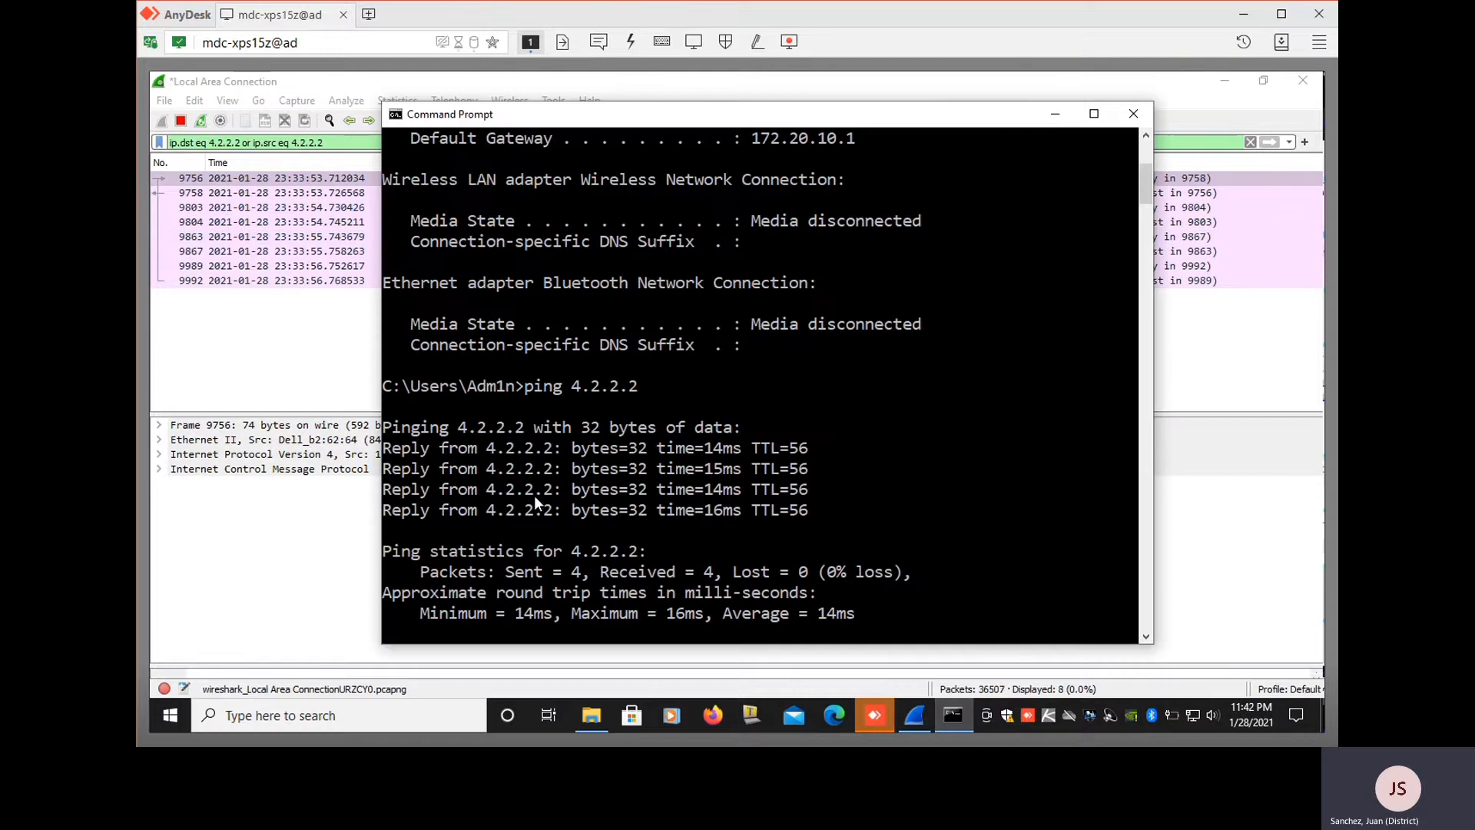
{"action": "left_click", "coordinate": [299, 342]}
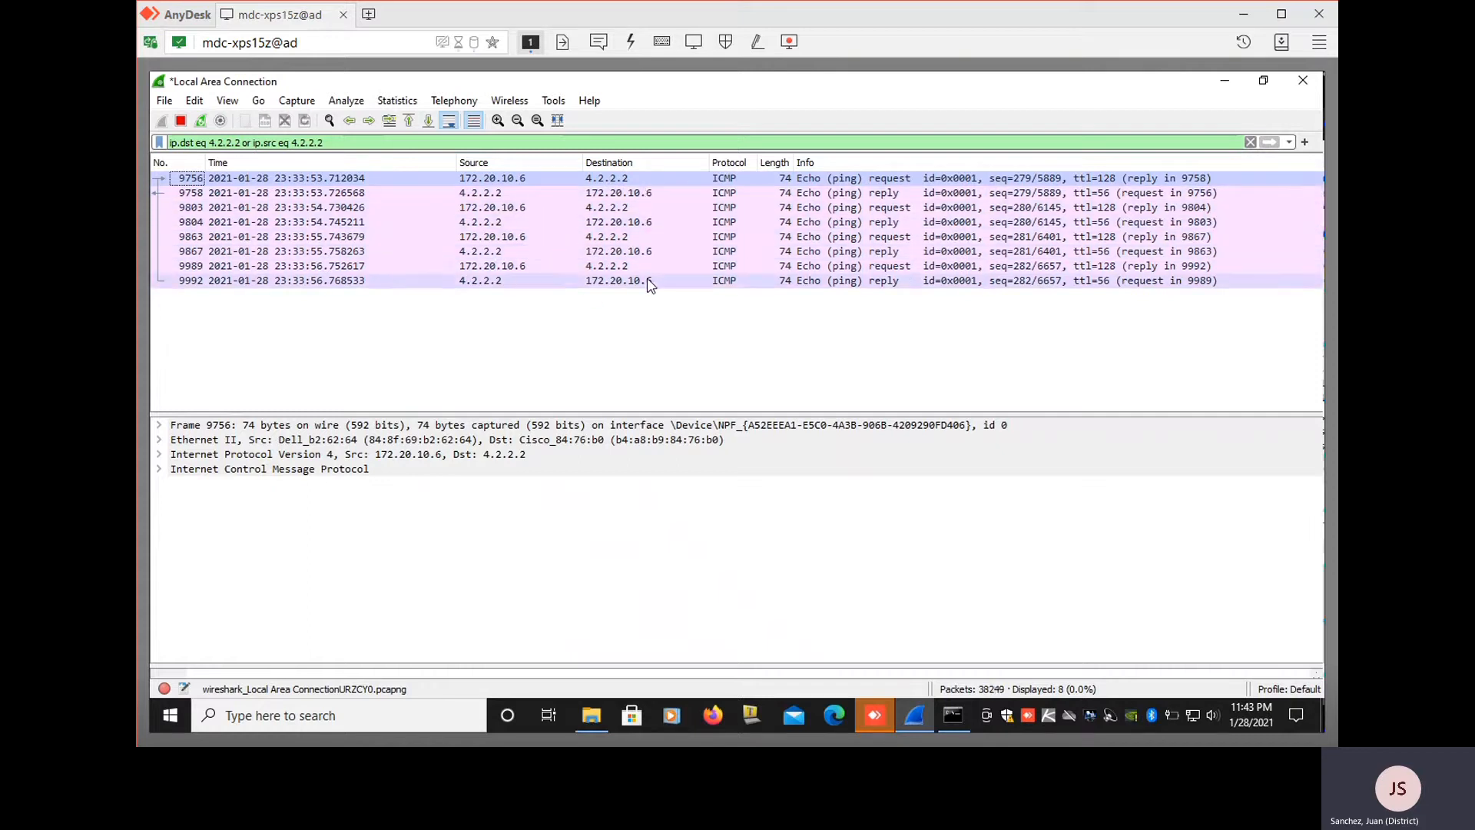
{"action": "left_click", "coordinate": [951, 716]}
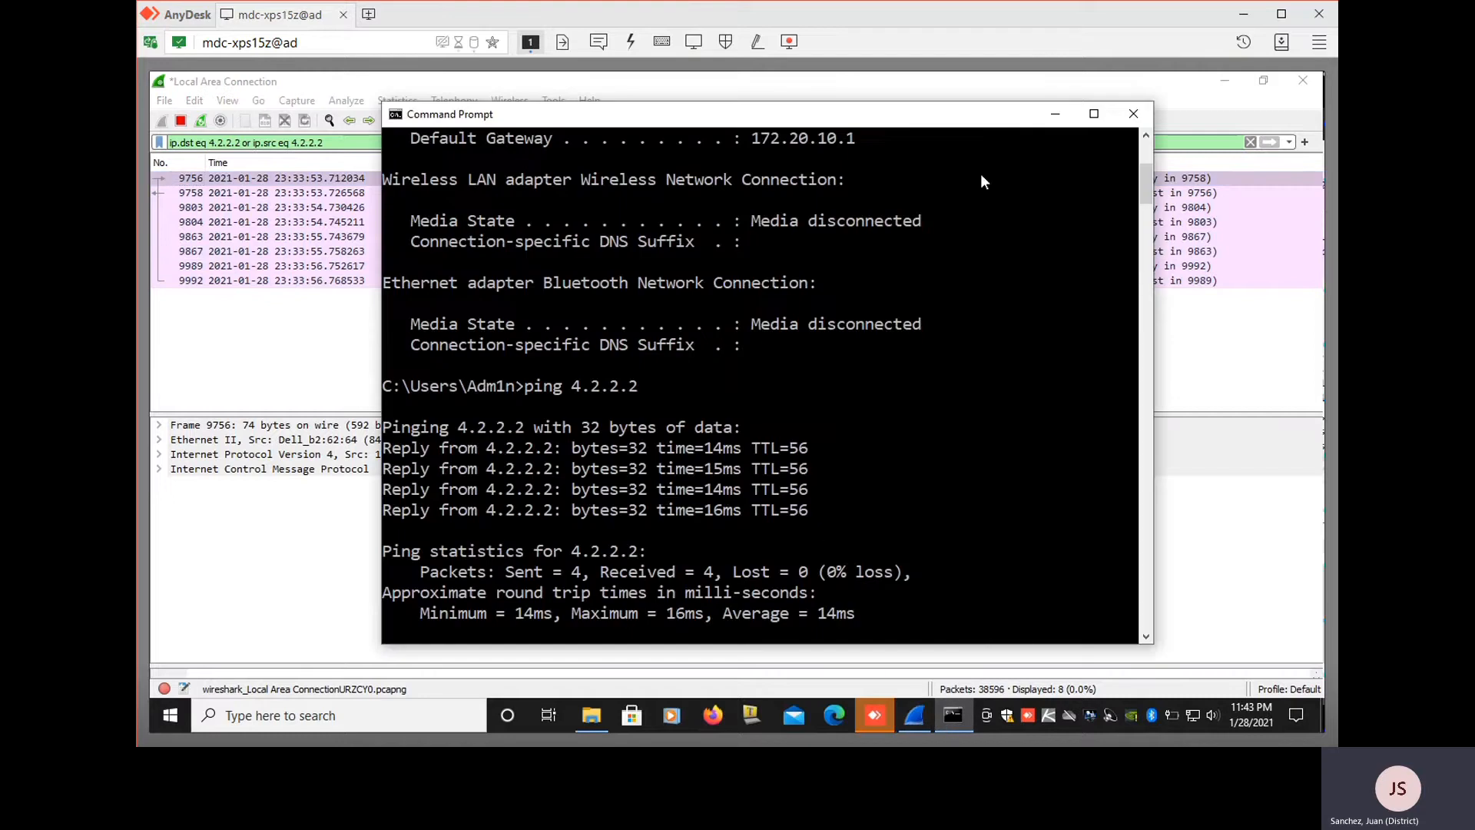
{"action": "left_click", "coordinate": [1055, 114]}
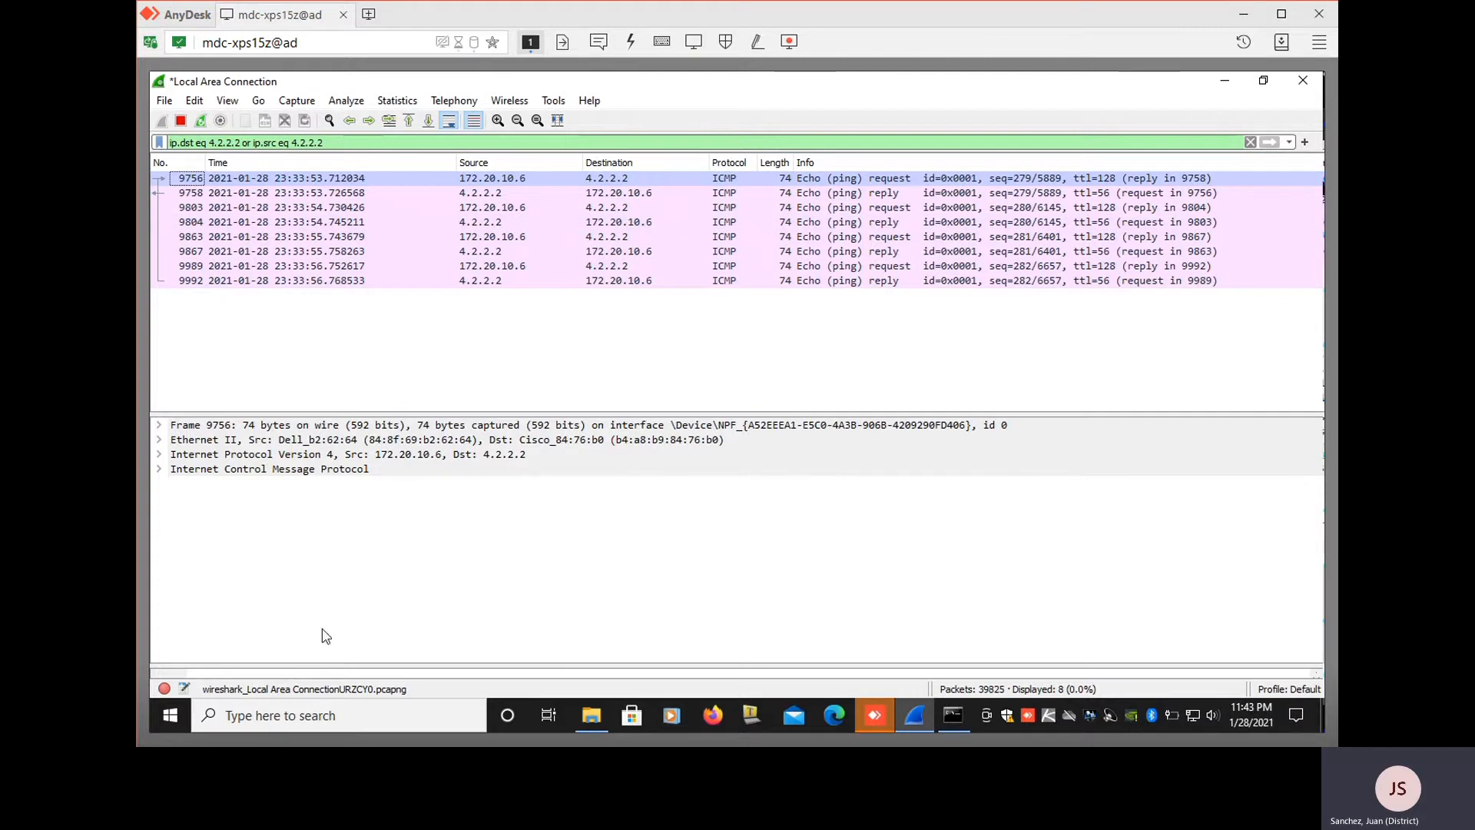
Select the first ping request, packet 9756, and expand its Frame section to review the frame details
{"action": "left_click", "coordinate": [355, 195]}
{"action": "left_click", "coordinate": [357, 208]}
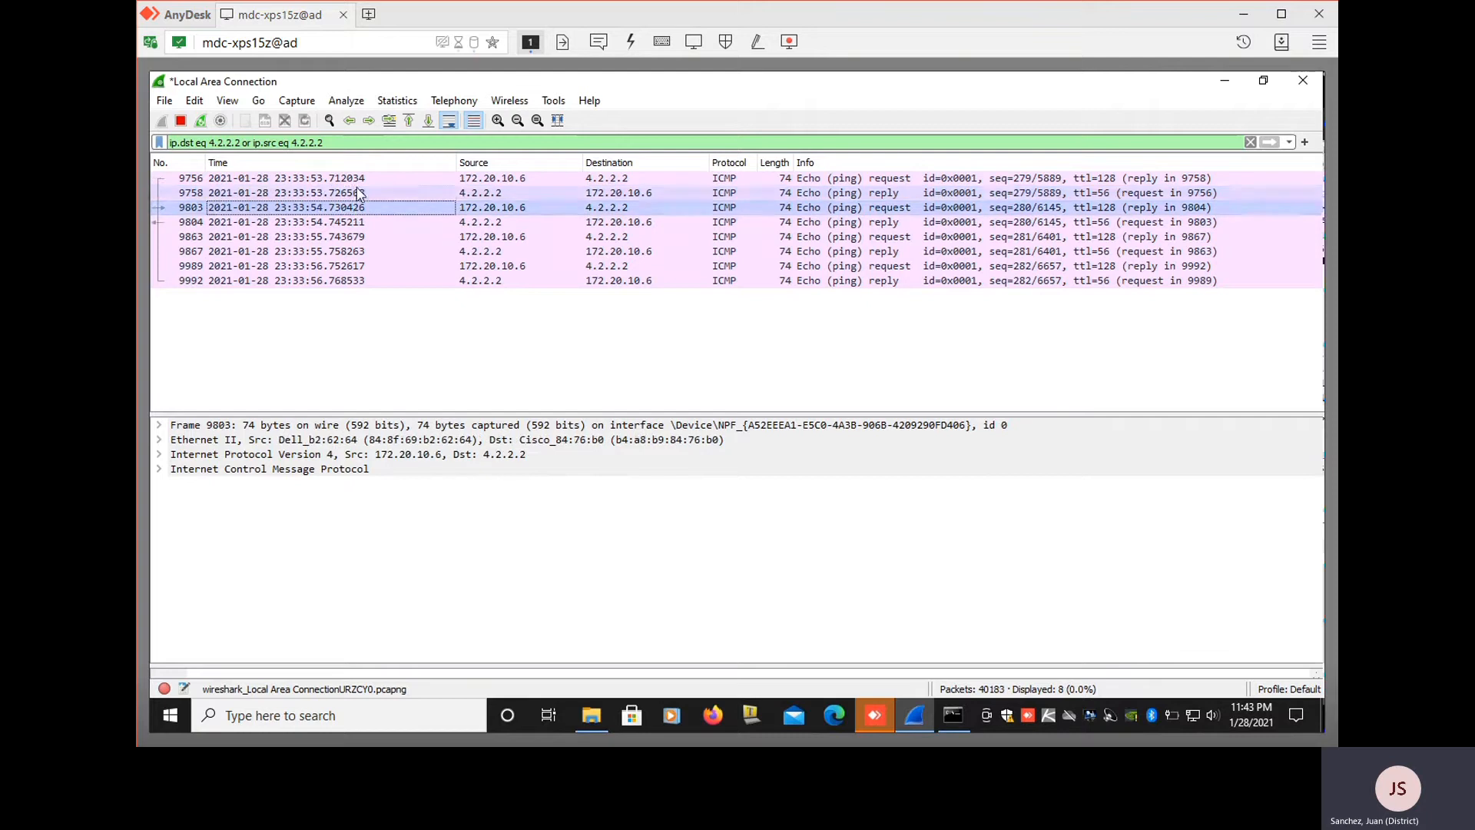
{"action": "left_click", "coordinate": [355, 179]}
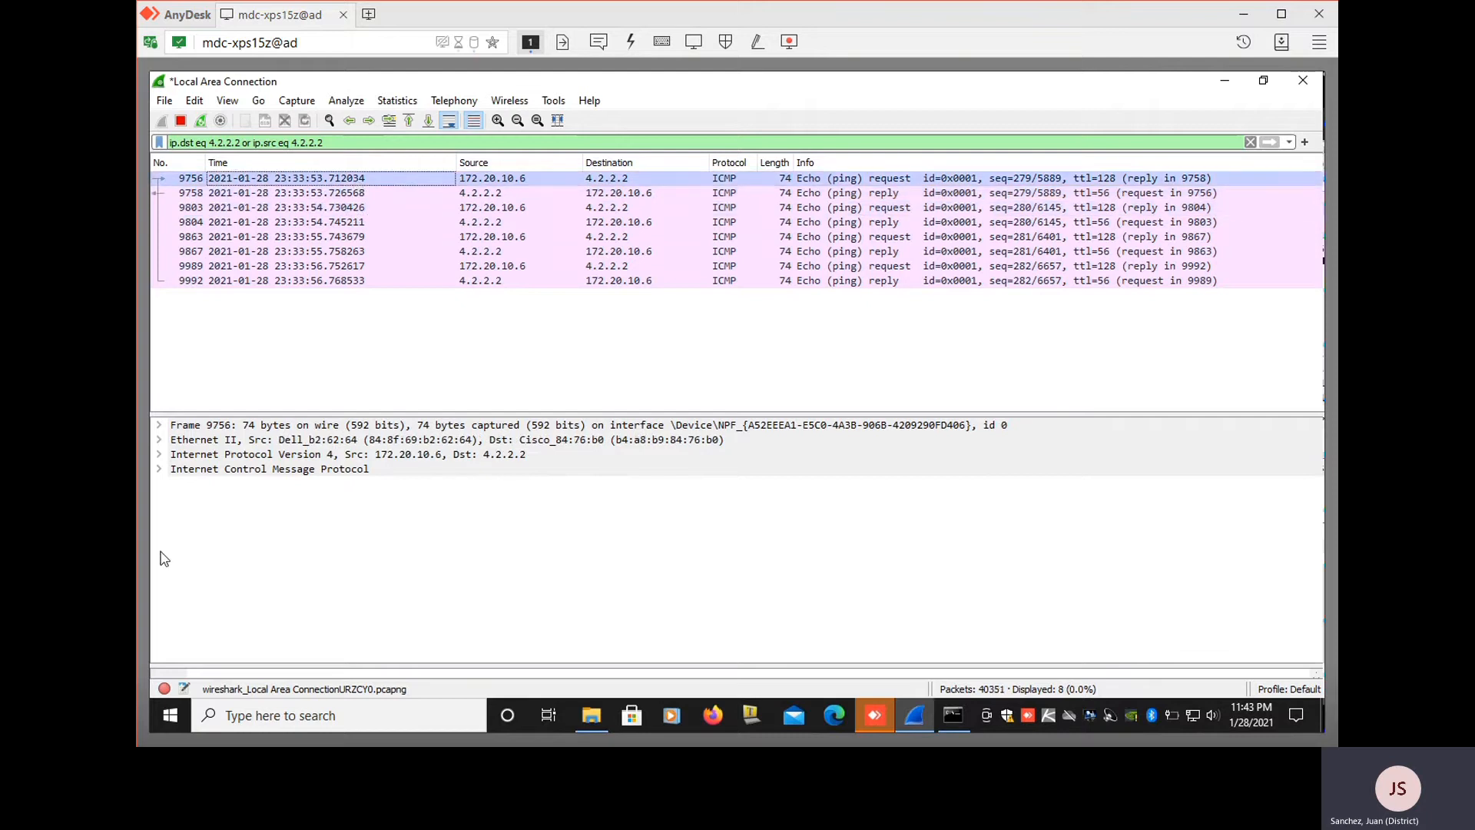
{"action": "left_click", "coordinate": [160, 426]}
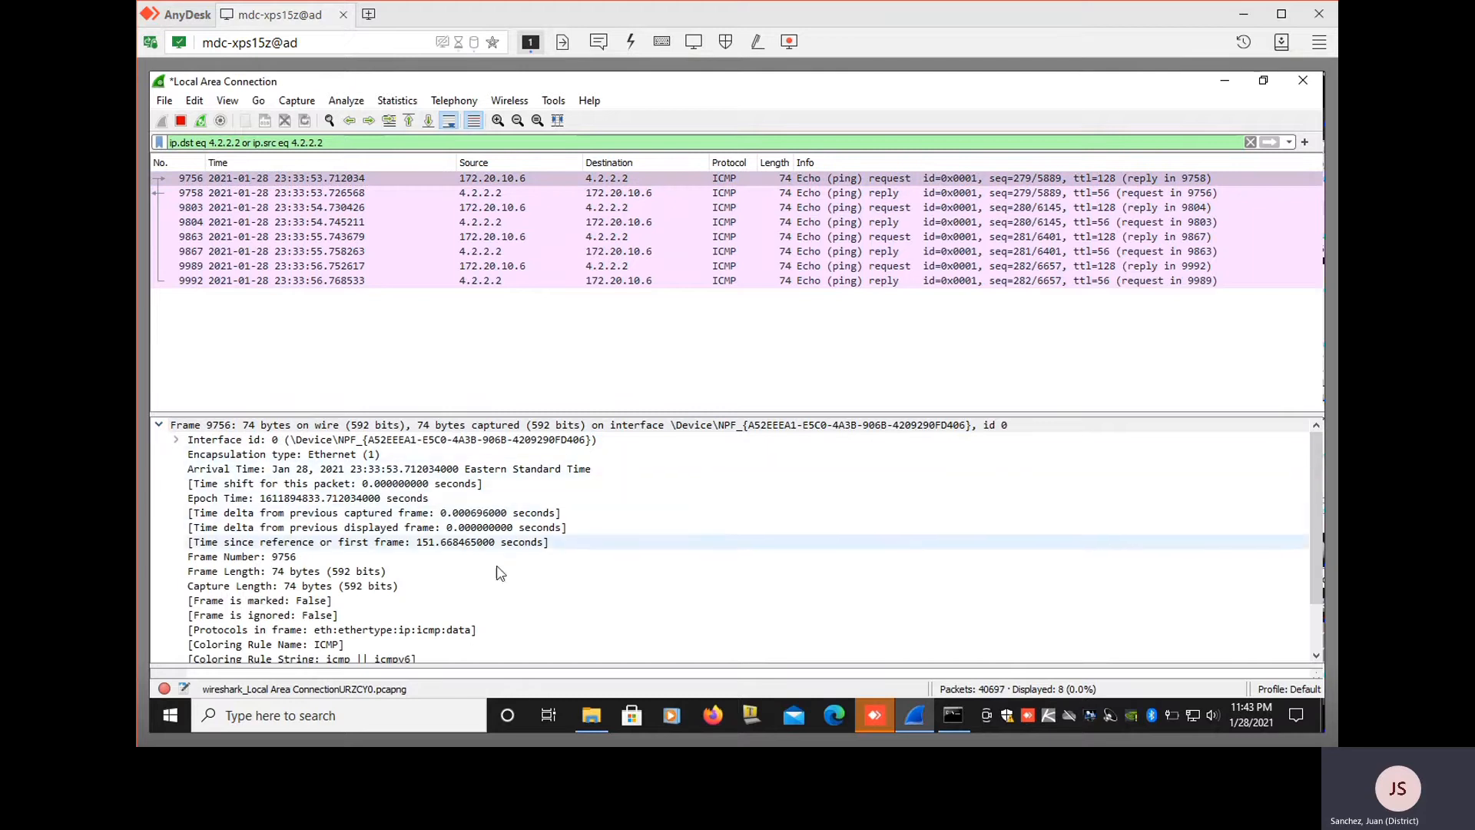
{"action": "scroll", "coordinate": [404, 588], "scroll_direction": "down", "scroll_amount": 1}
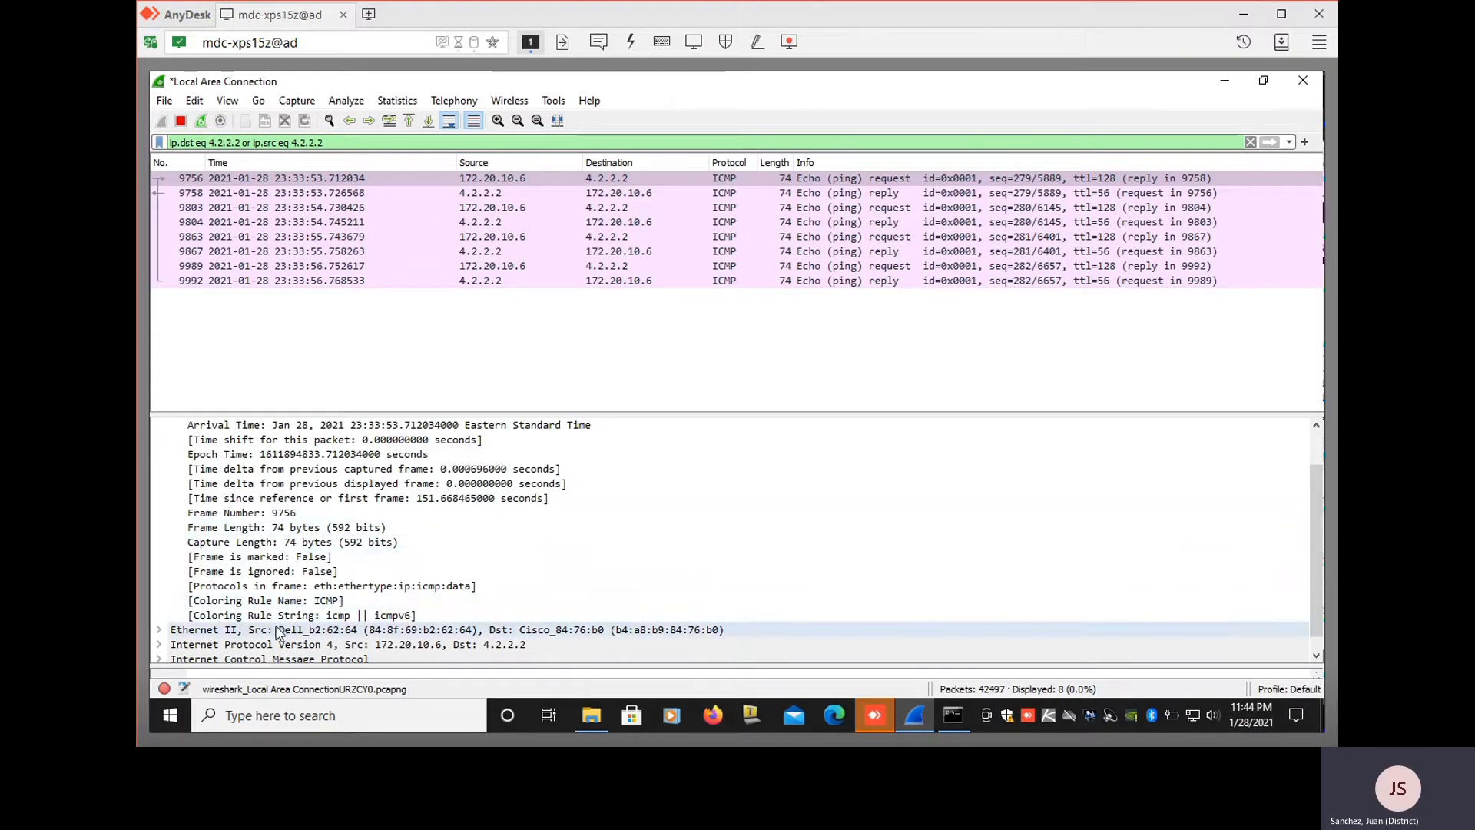
{"action": "scroll", "coordinate": [254, 553], "scroll_direction": "up", "scroll_amount": 1}
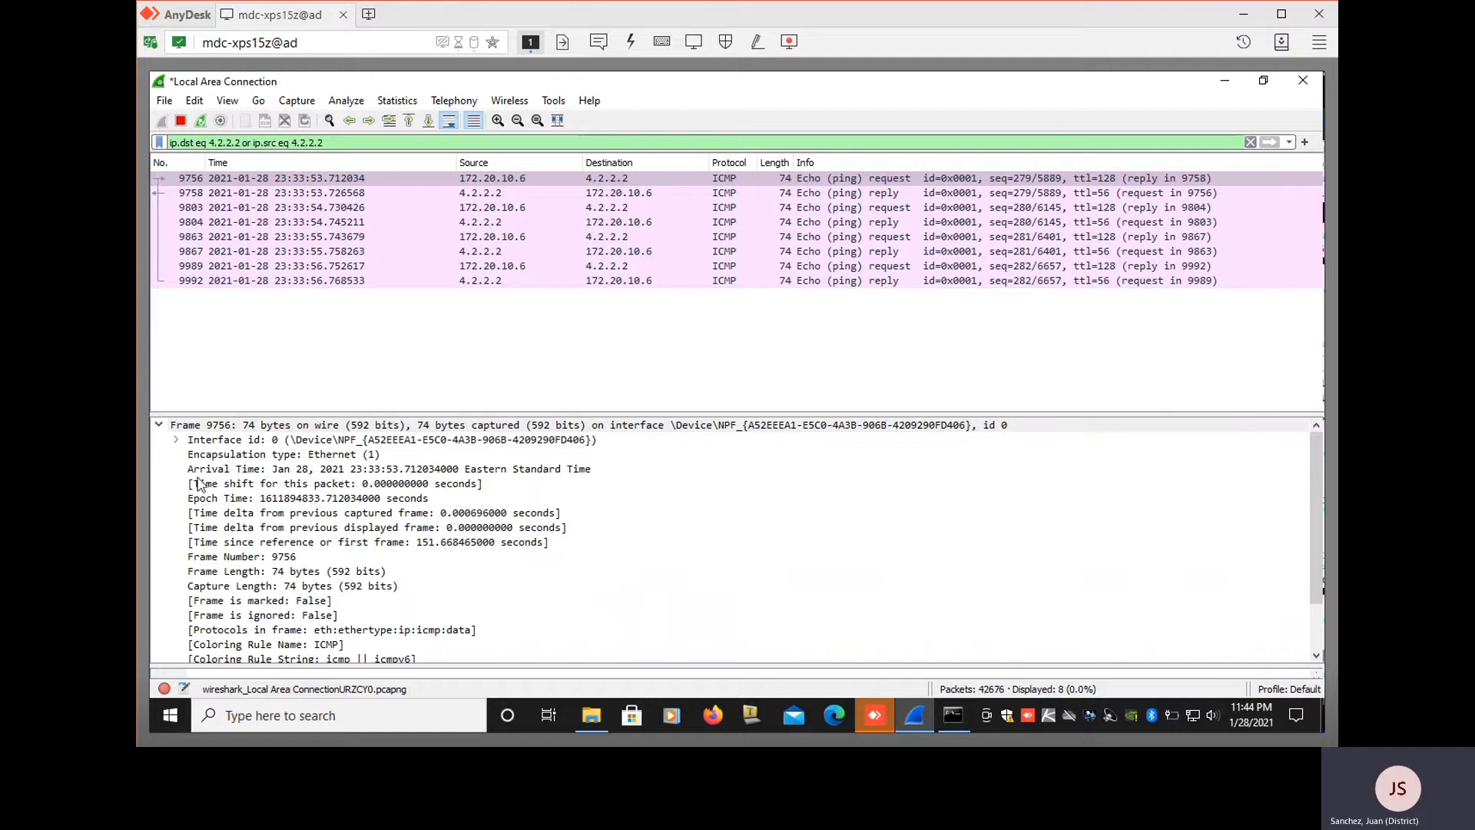
Collapse the Frame section of packet 9756 and expand Ethernet II to examine the destination and source MAC addresses
{"action": "left_click", "coordinate": [159, 425]}
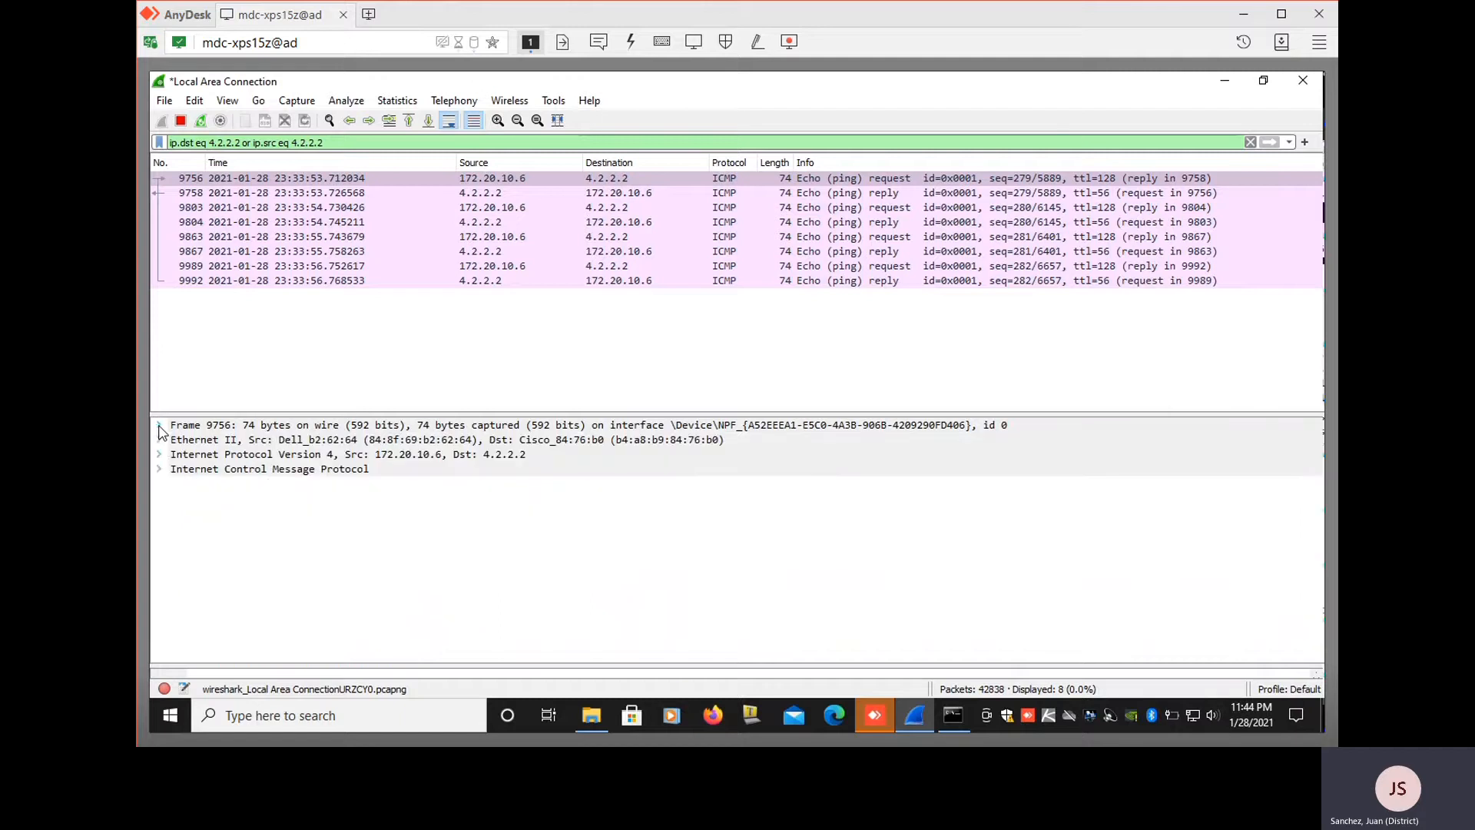
{"action": "left_click", "coordinate": [159, 440]}
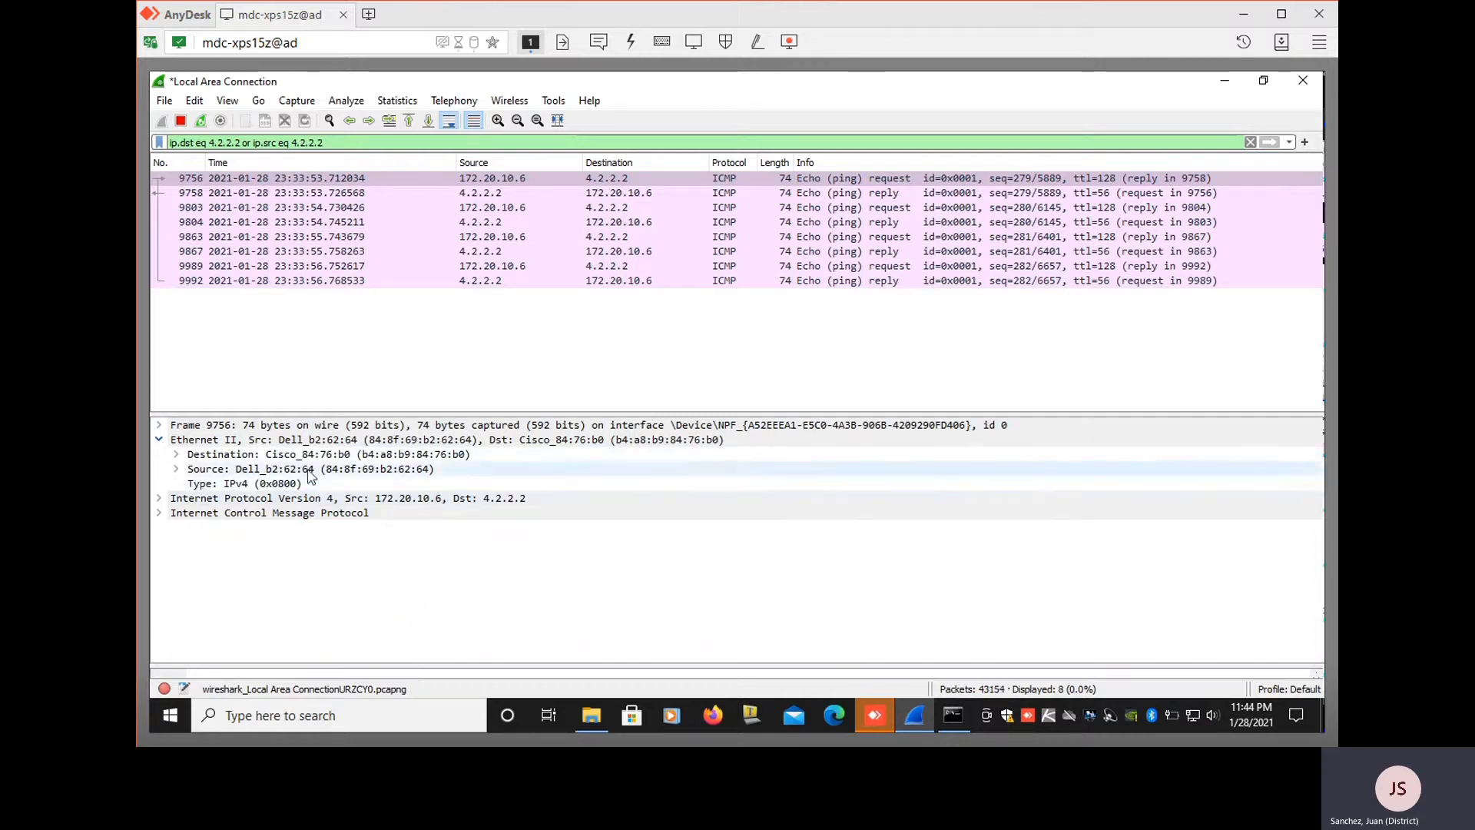
{"action": "left_click", "coordinate": [176, 454]}
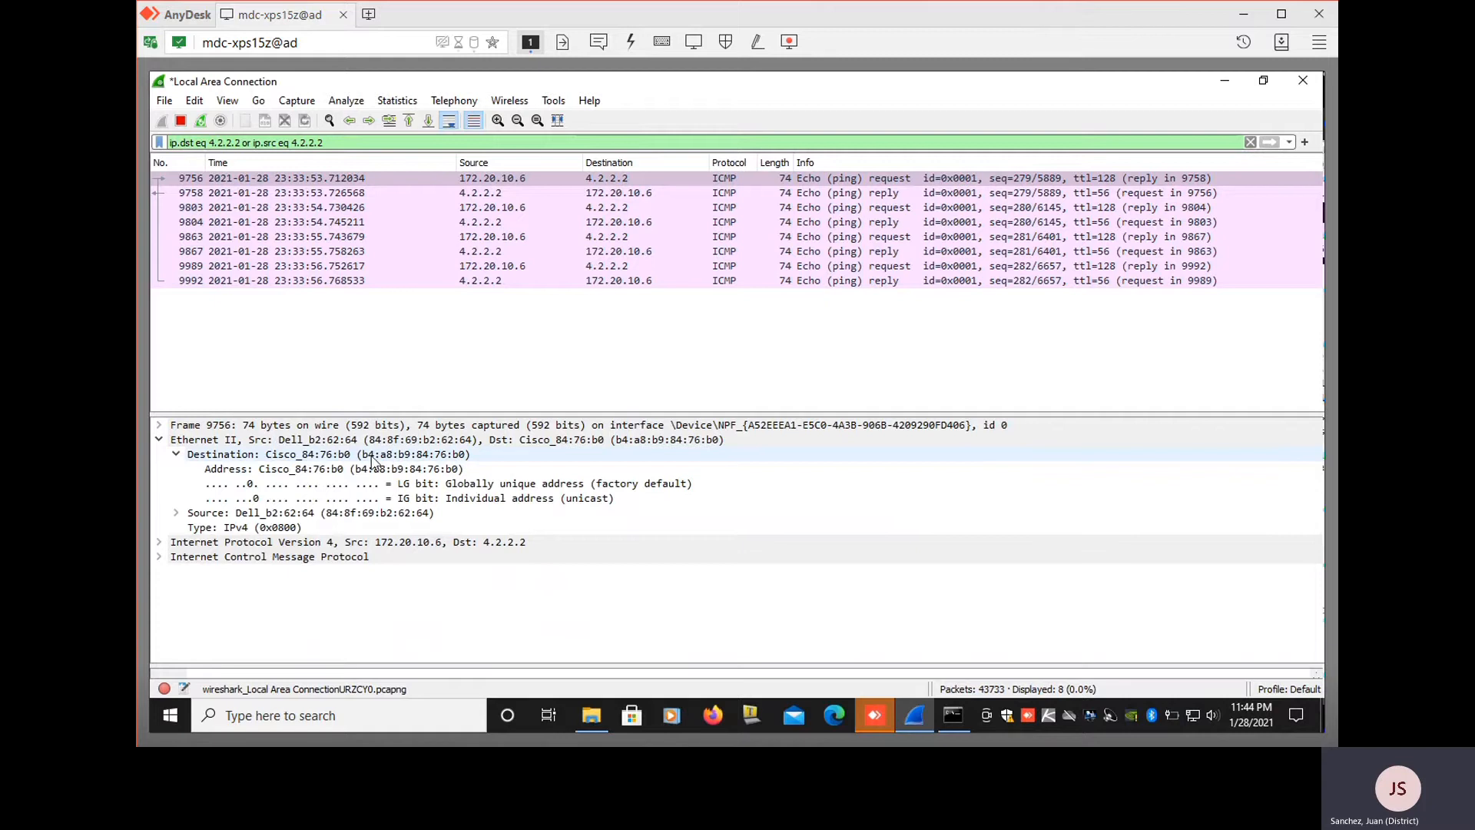
{"action": "left_click", "coordinate": [175, 454]}
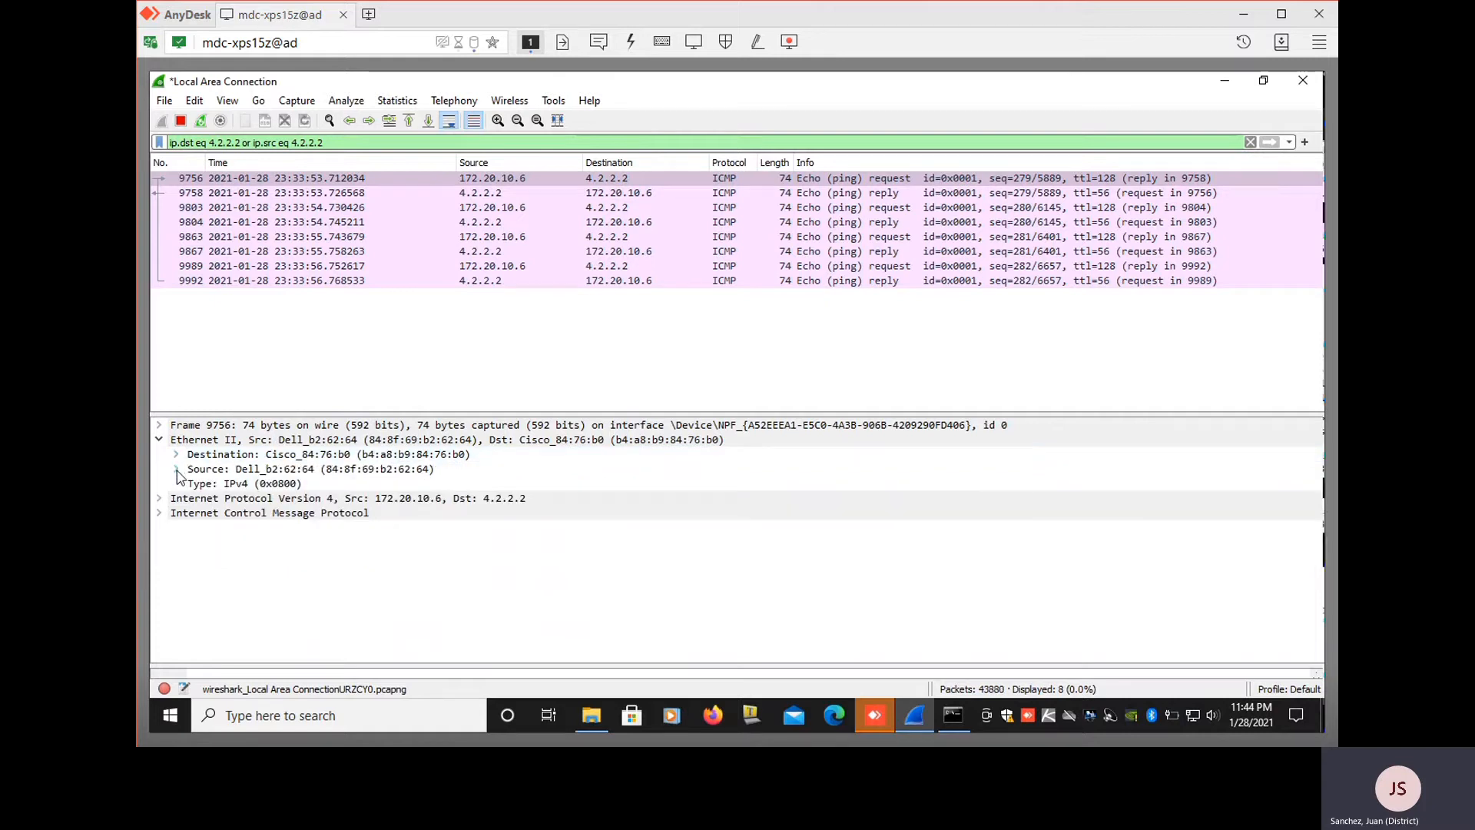
{"action": "left_click", "coordinate": [177, 469]}
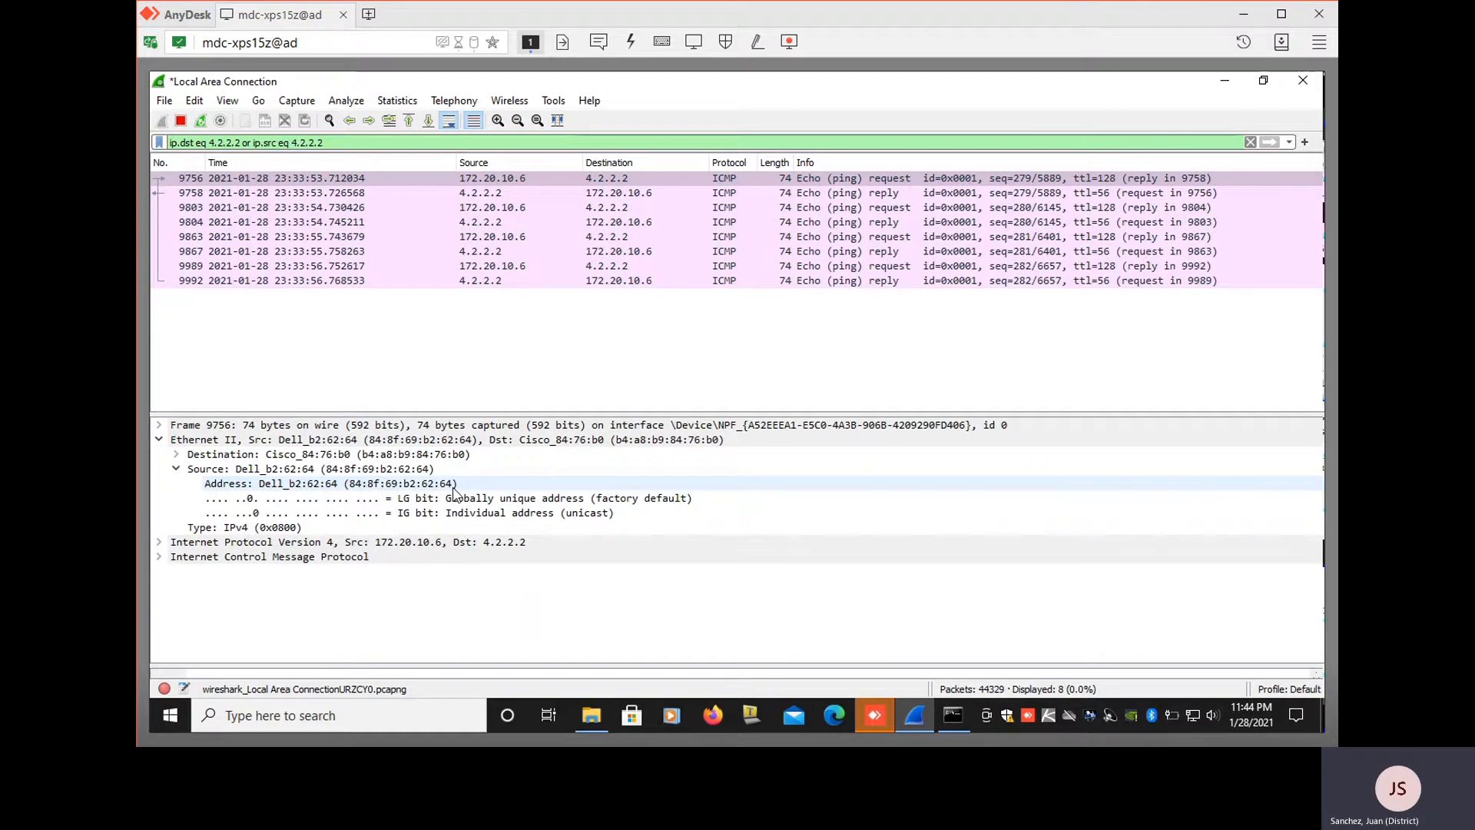
Check the Local Area Connection's physical address in the Command Prompt's ipconfig /all output against the packet's source MAC, and minimize the Command Prompt
{"action": "left_click", "coordinate": [952, 718]}
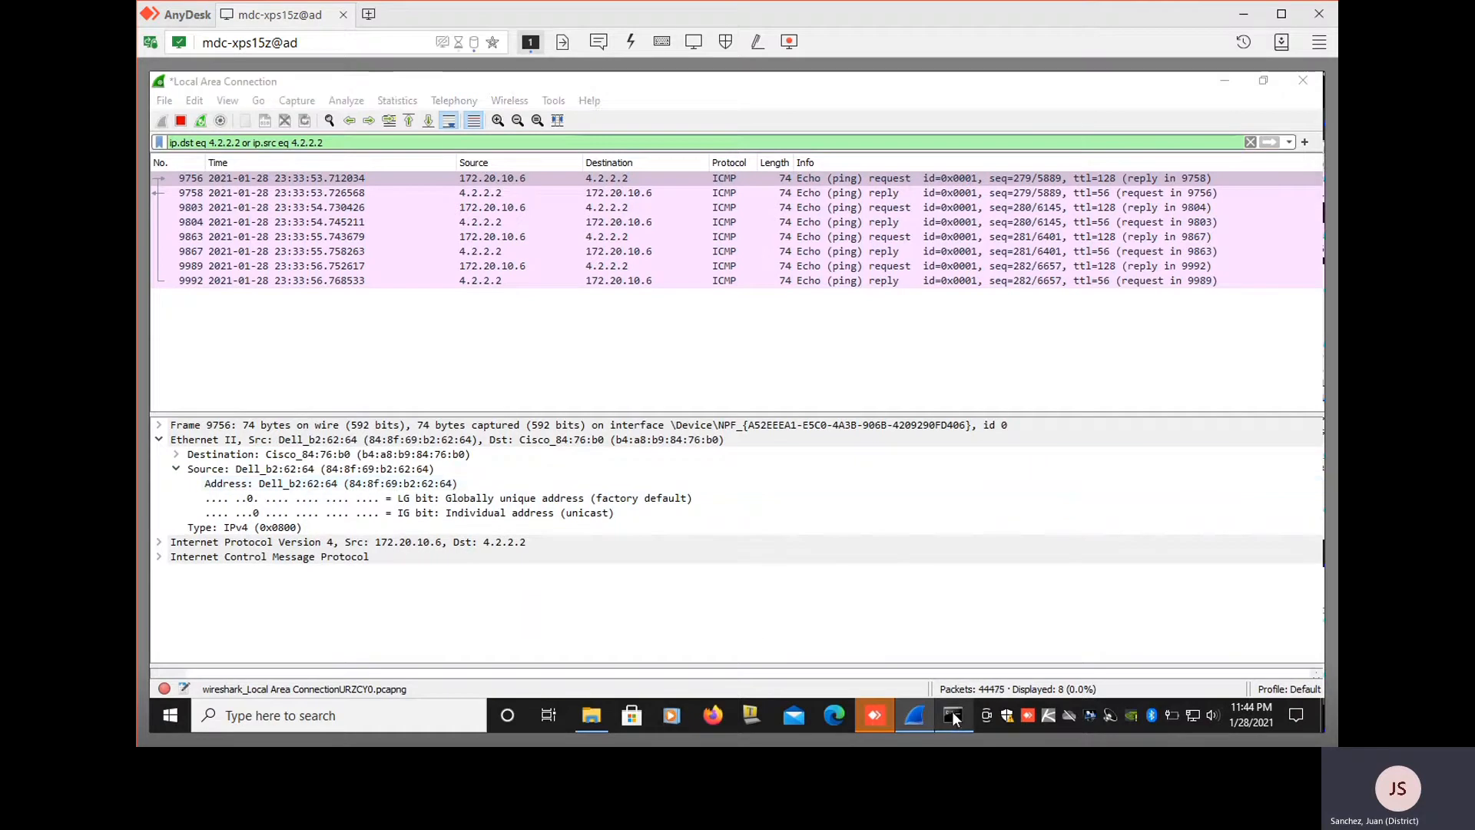
{"action": "left_click_drag", "start_coordinate": [725, 126], "coordinate": [886, 117]}
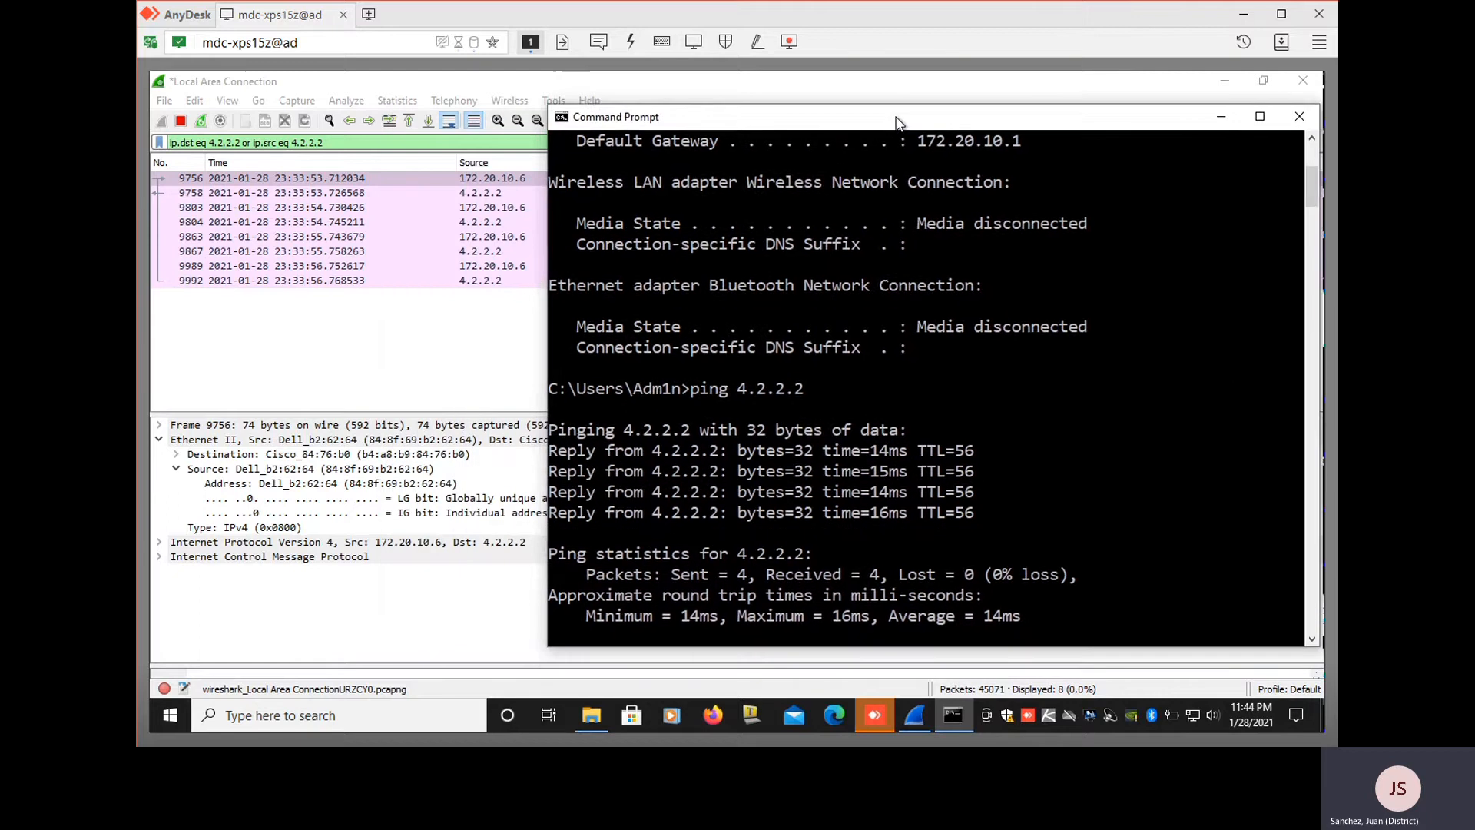
{"action": "scroll", "coordinate": [1000, 380], "scroll_direction": "down", "scroll_amount": 4}
{"action": "scroll", "coordinate": [1001, 382], "scroll_direction": "down", "scroll_amount": 15}
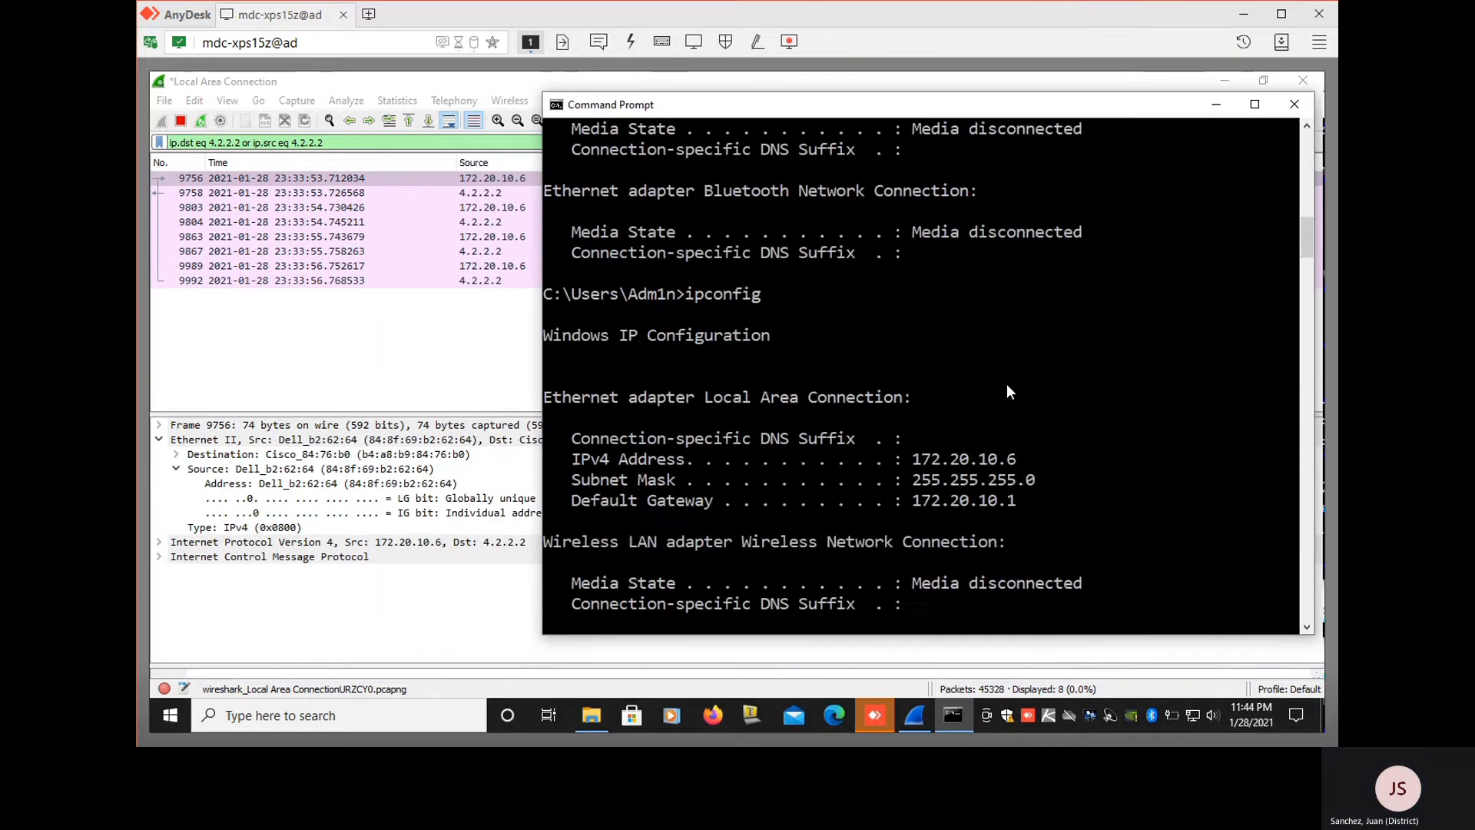
{"action": "scroll", "coordinate": [1006, 381], "scroll_direction": "down", "scroll_amount": 20}
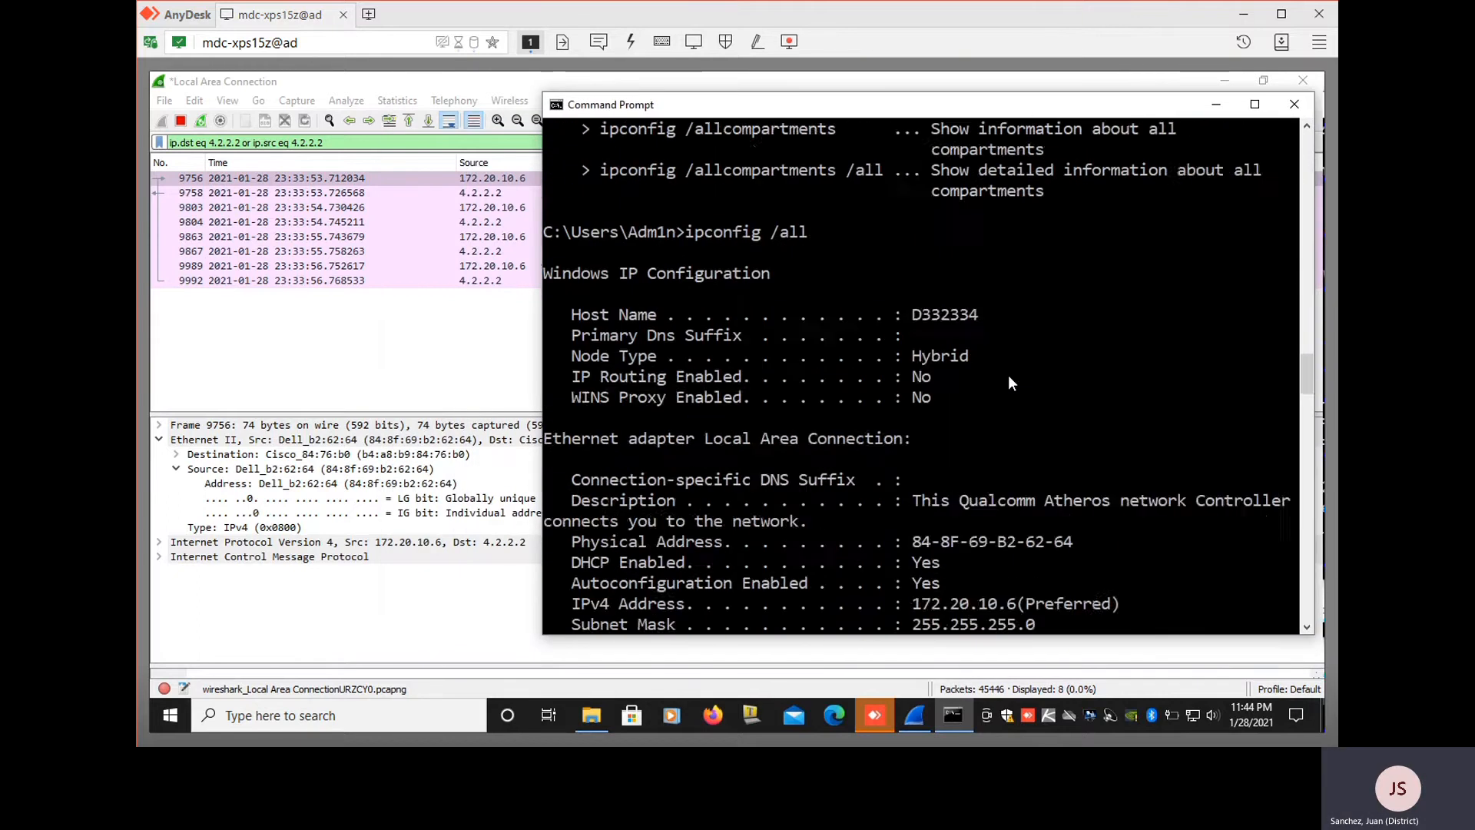
{"action": "scroll", "coordinate": [1008, 372], "scroll_direction": "up", "scroll_amount": 20}
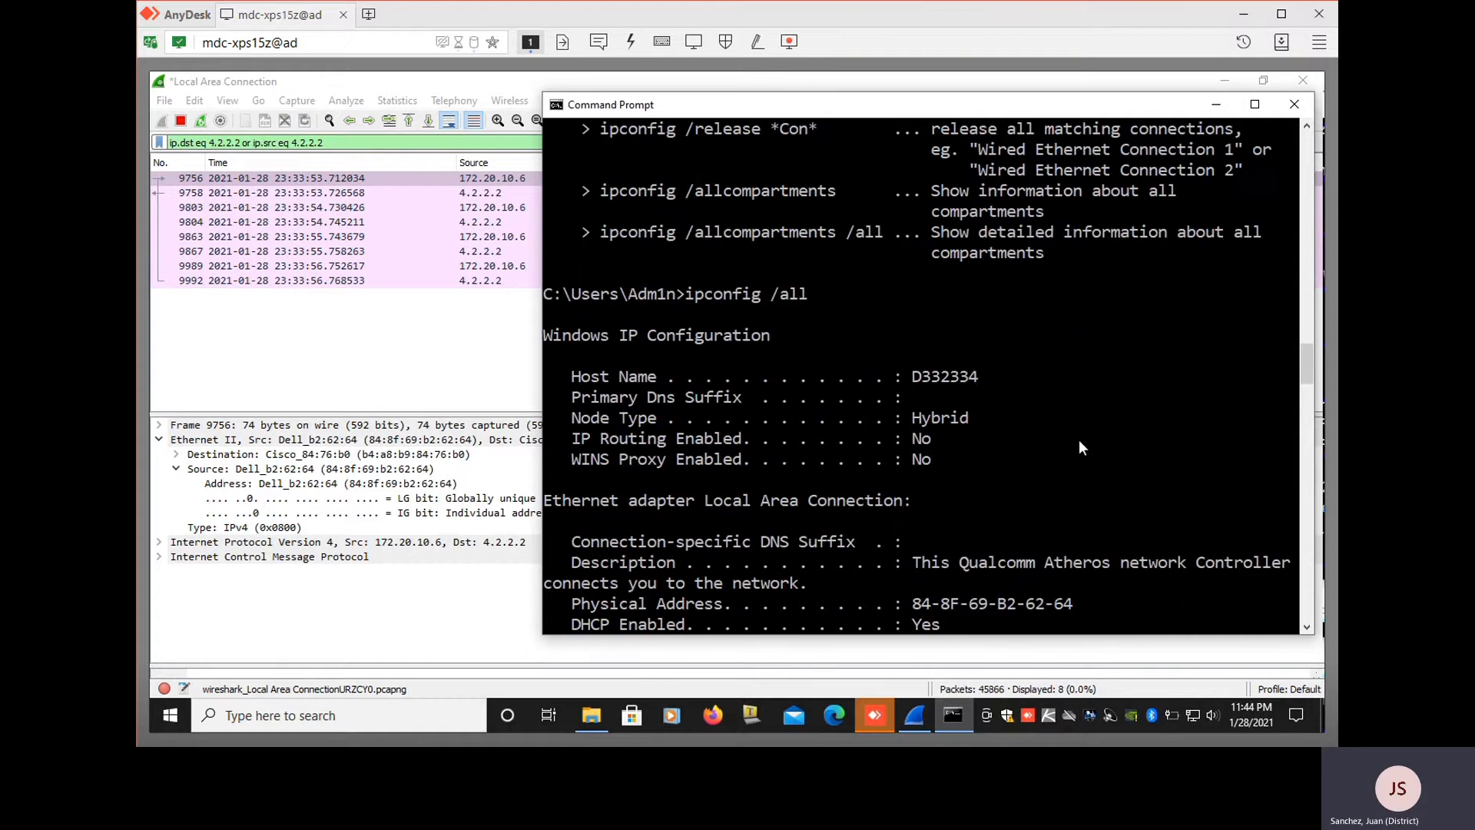
{"action": "scroll", "coordinate": [1091, 444], "scroll_direction": "down", "scroll_amount": 3}
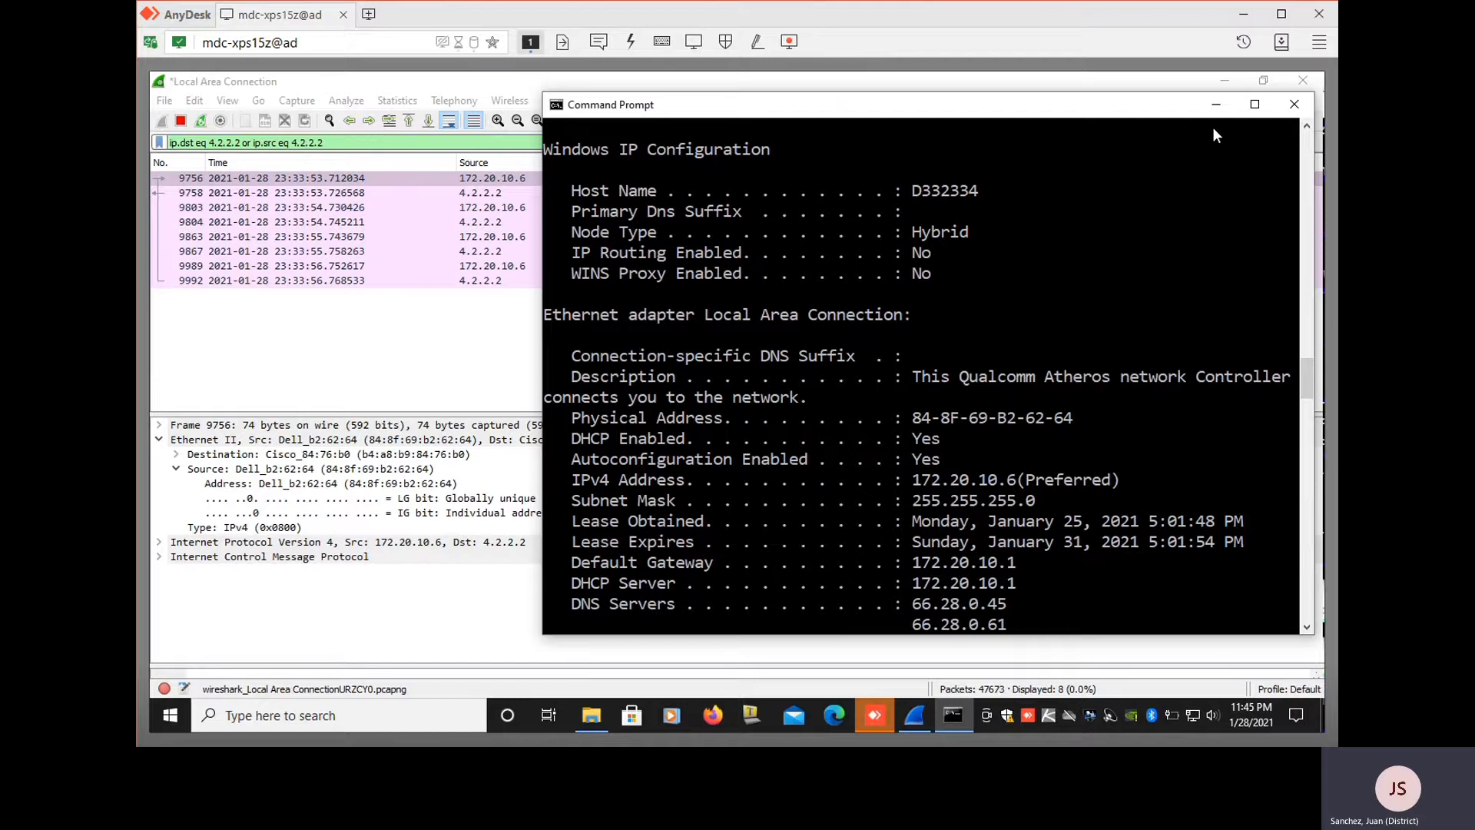
{"action": "left_click", "coordinate": [1216, 104]}
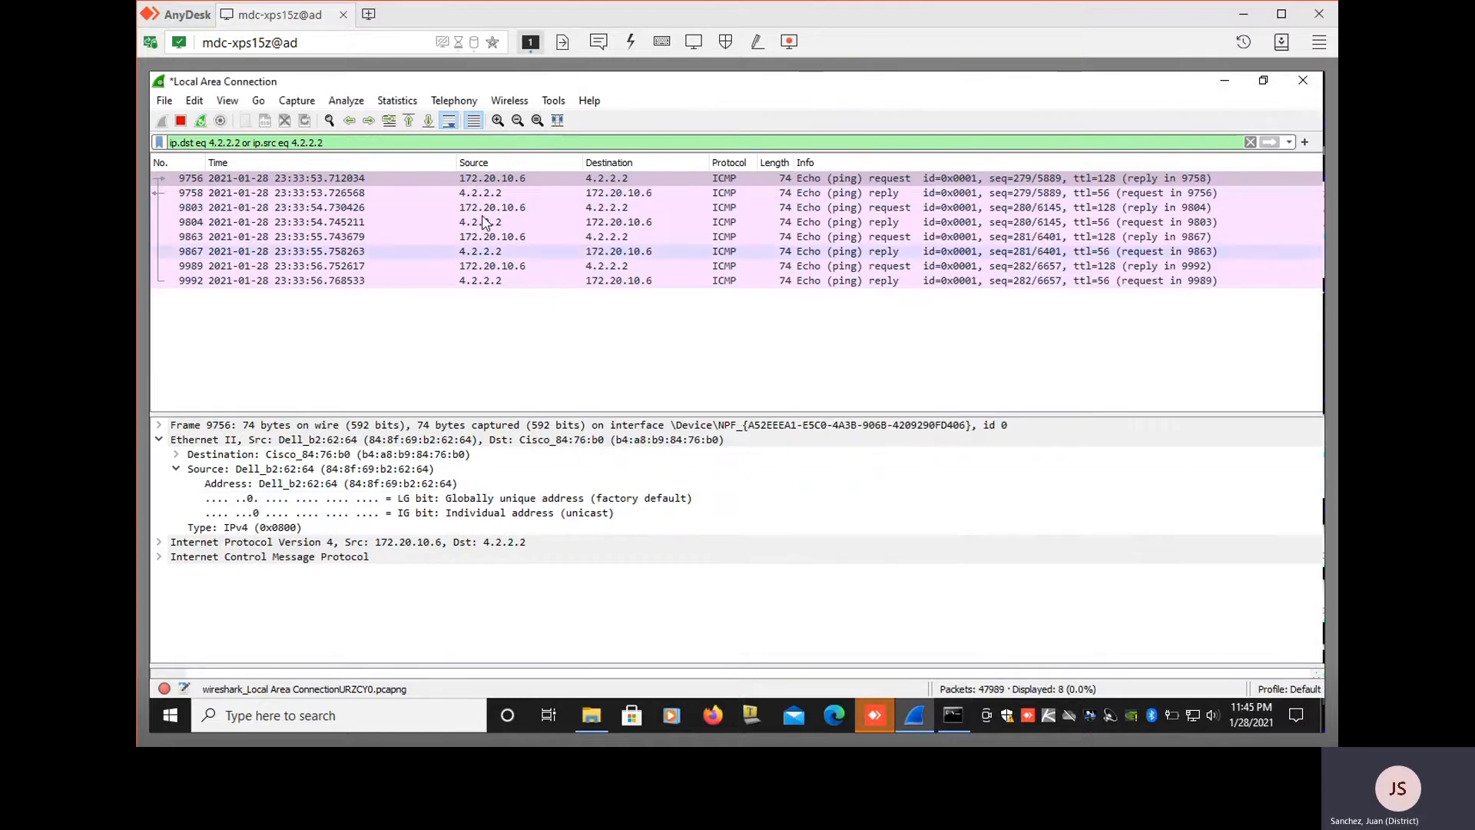
Collapse Ethernet II for packet 9756, expand Internet Protocol Version 4 to review its header fields, and collapse it again
{"action": "left_click", "coordinate": [468, 182]}
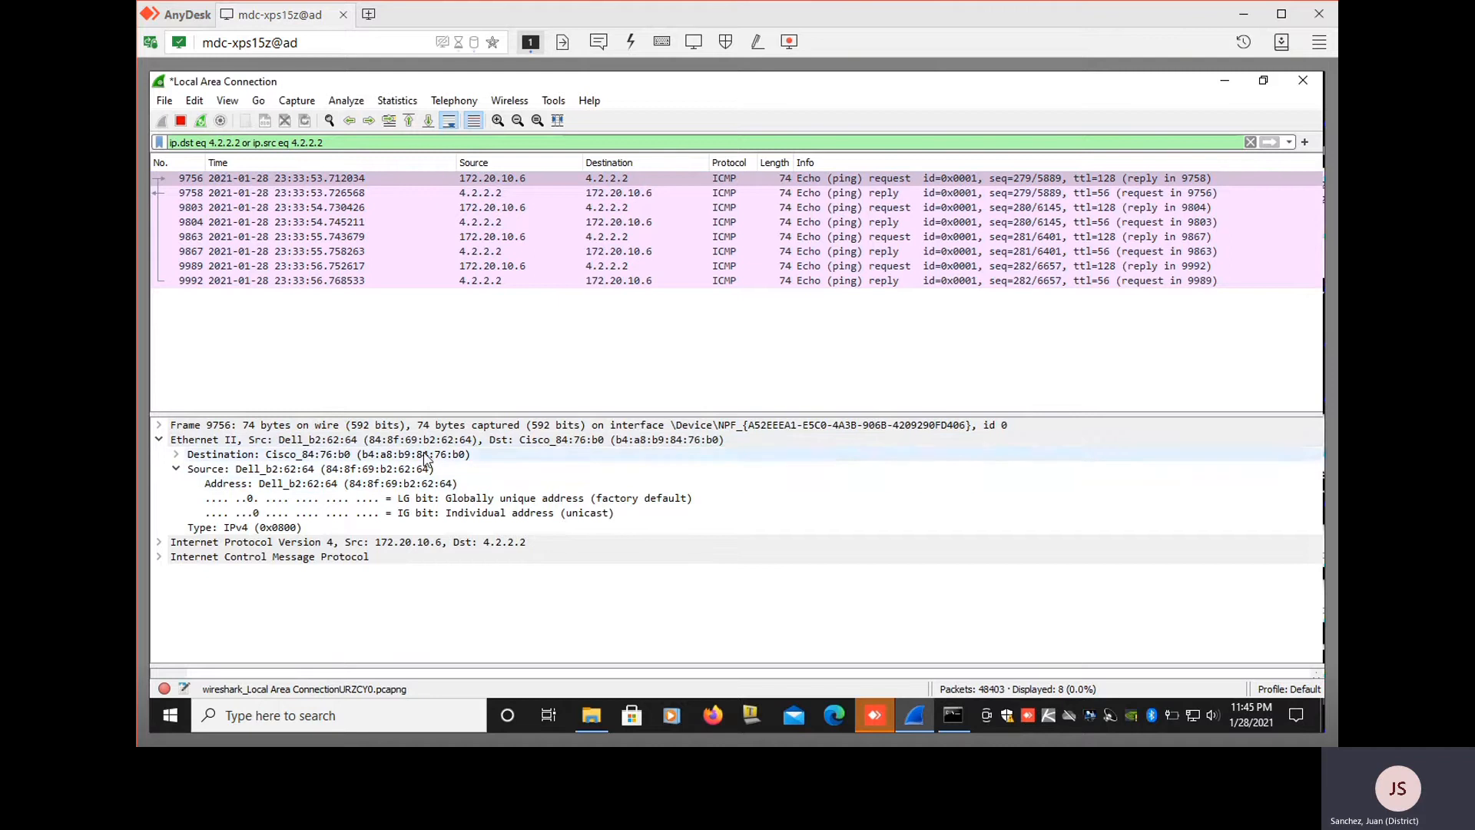
{"action": "left_click", "coordinate": [158, 441]}
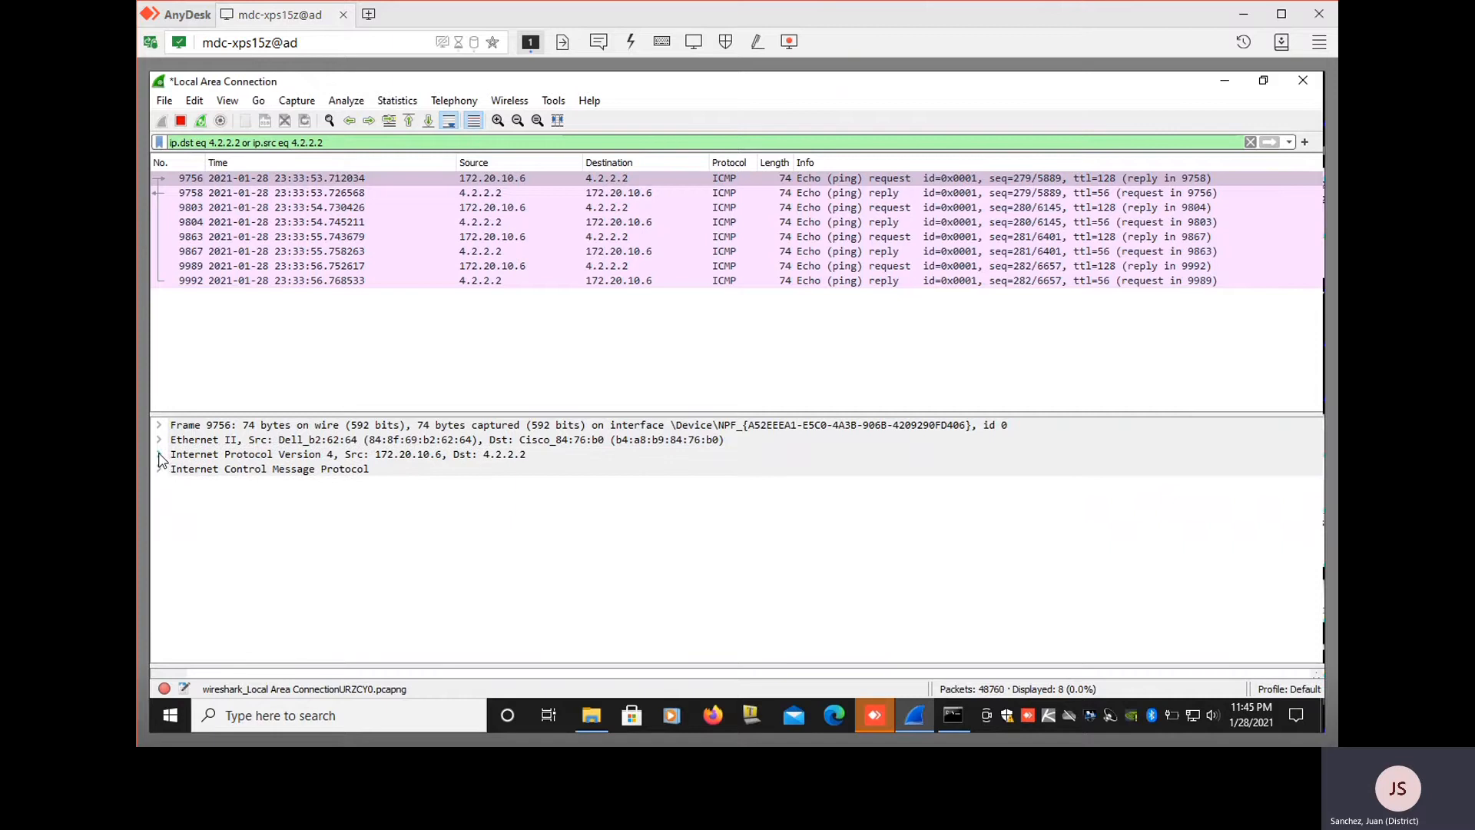
{"action": "left_click", "coordinate": [159, 456]}
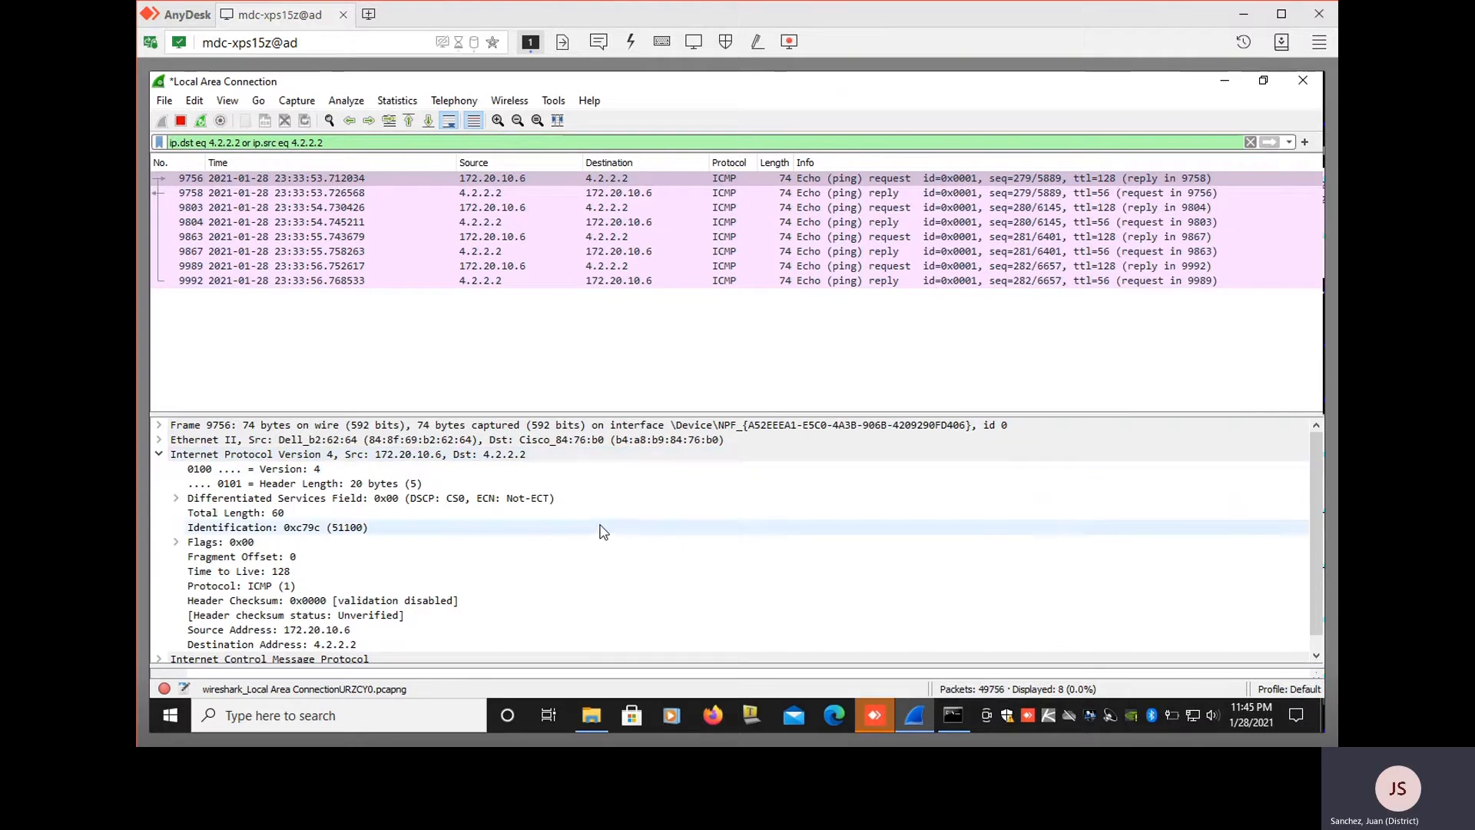
{"action": "scroll", "coordinate": [603, 532], "scroll_direction": "down", "scroll_amount": 1}
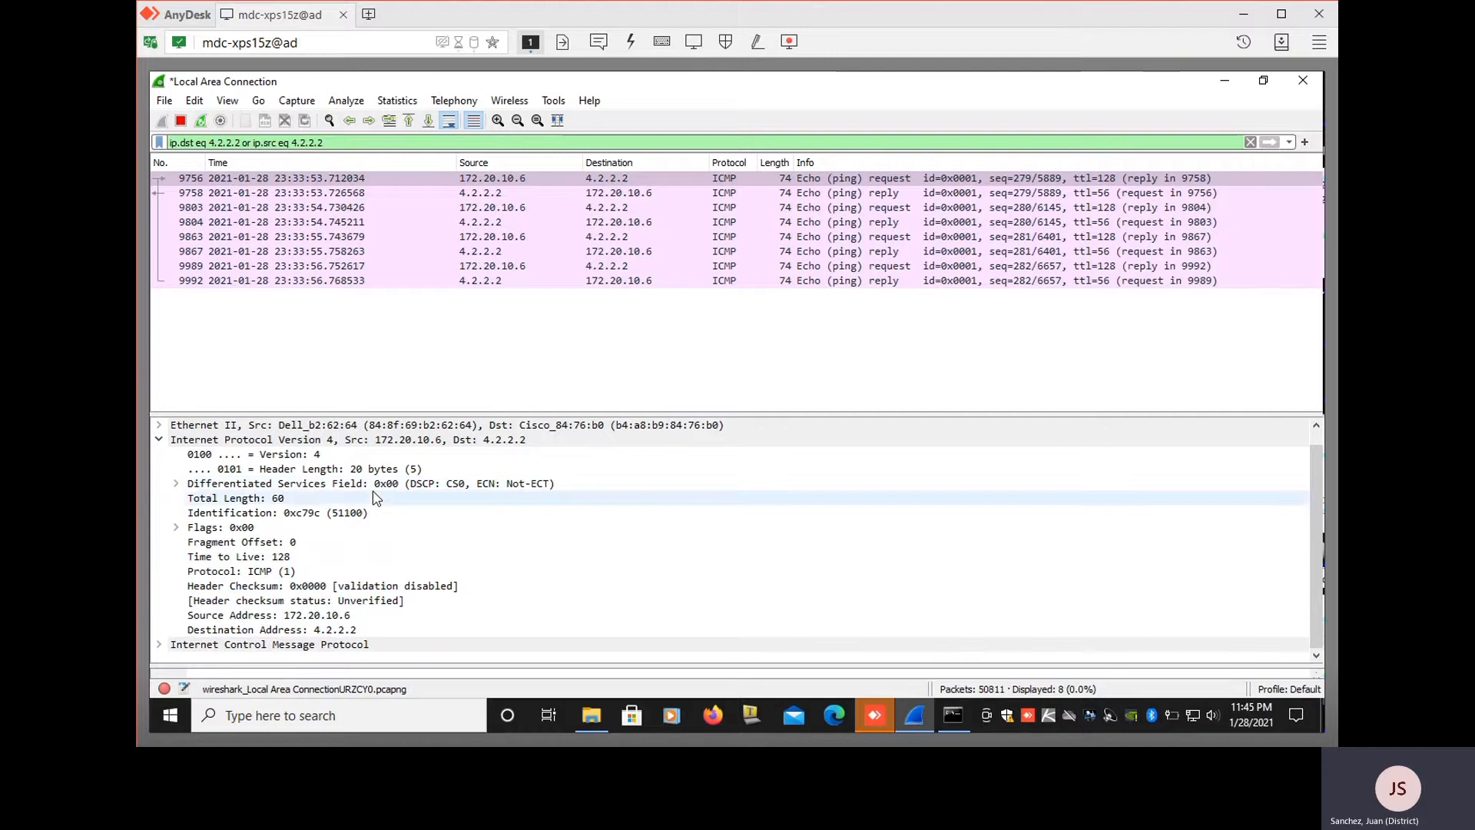
{"action": "left_click", "coordinate": [159, 440]}
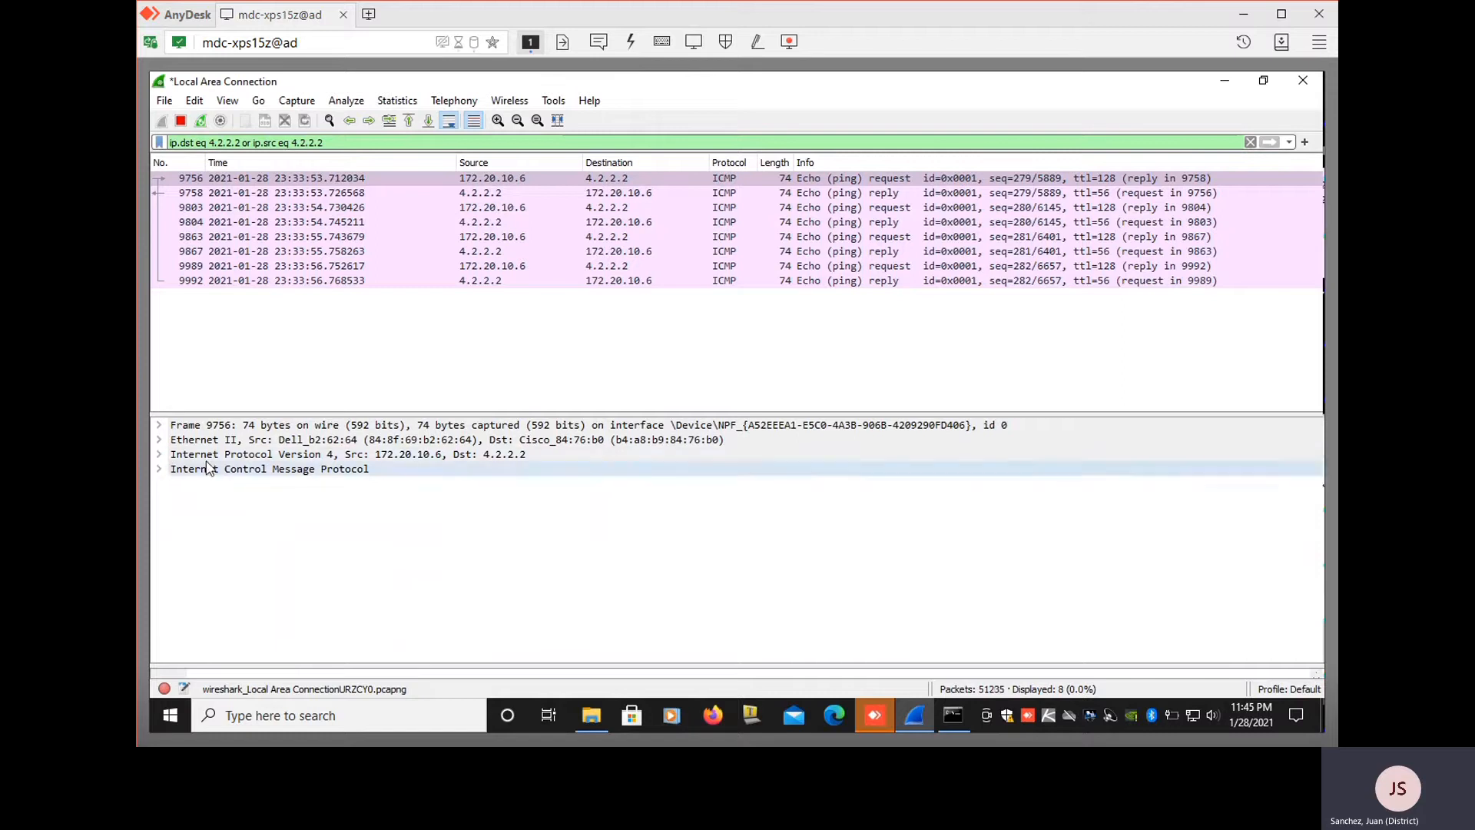
Expand the Internet Control Message Protocol section and its Data field, and compare the data length with the ping 4.2.2.2 output in the Command Prompt
{"action": "left_click", "coordinate": [160, 469]}
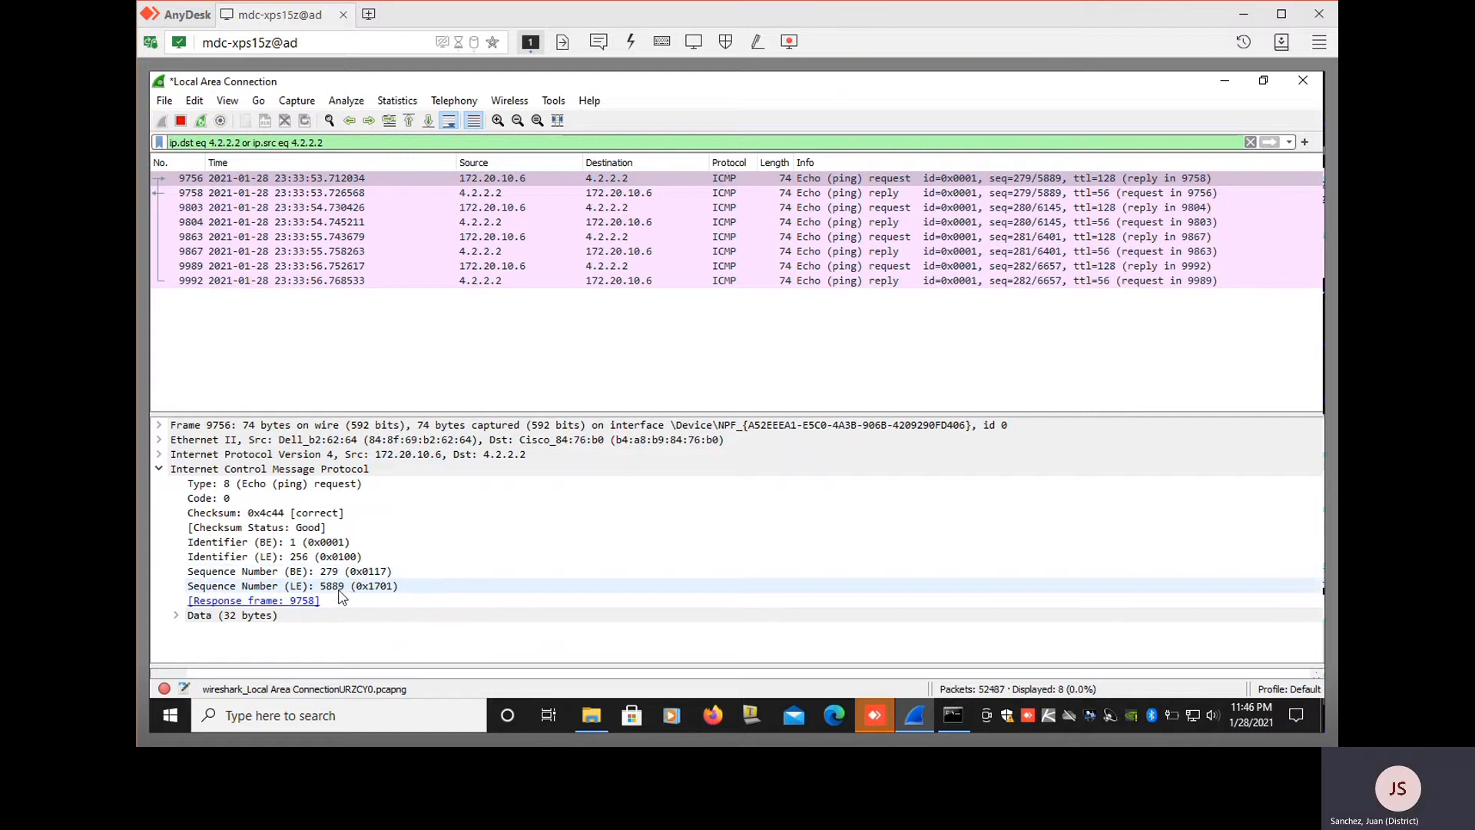
{"action": "left_click", "coordinate": [177, 615]}
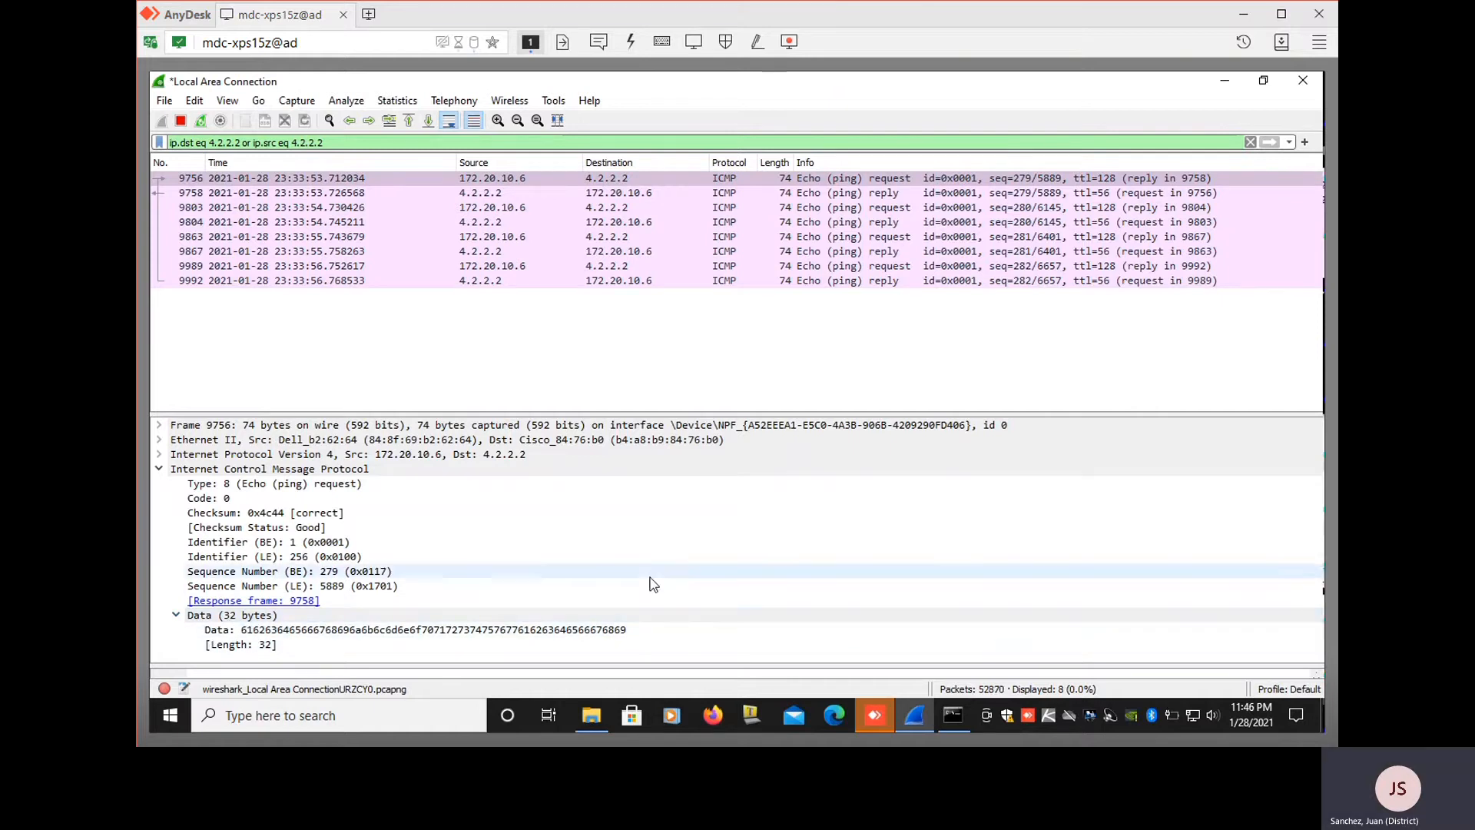
{"action": "left_click", "coordinate": [952, 715]}
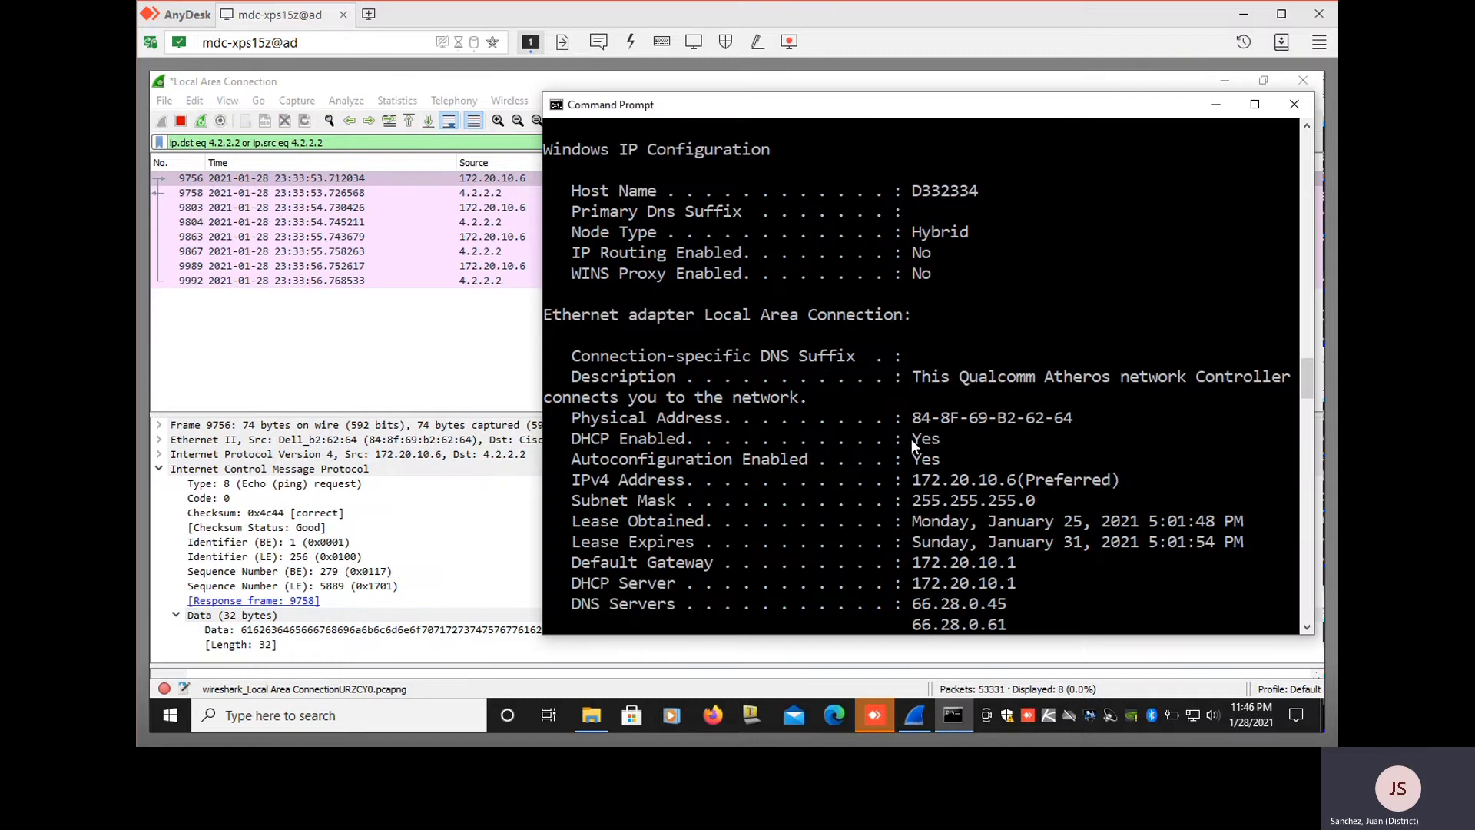
{"action": "scroll", "coordinate": [908, 444], "scroll_direction": "down", "scroll_amount": 6}
{"action": "scroll", "coordinate": [907, 445], "scroll_direction": "up", "scroll_amount": 20}
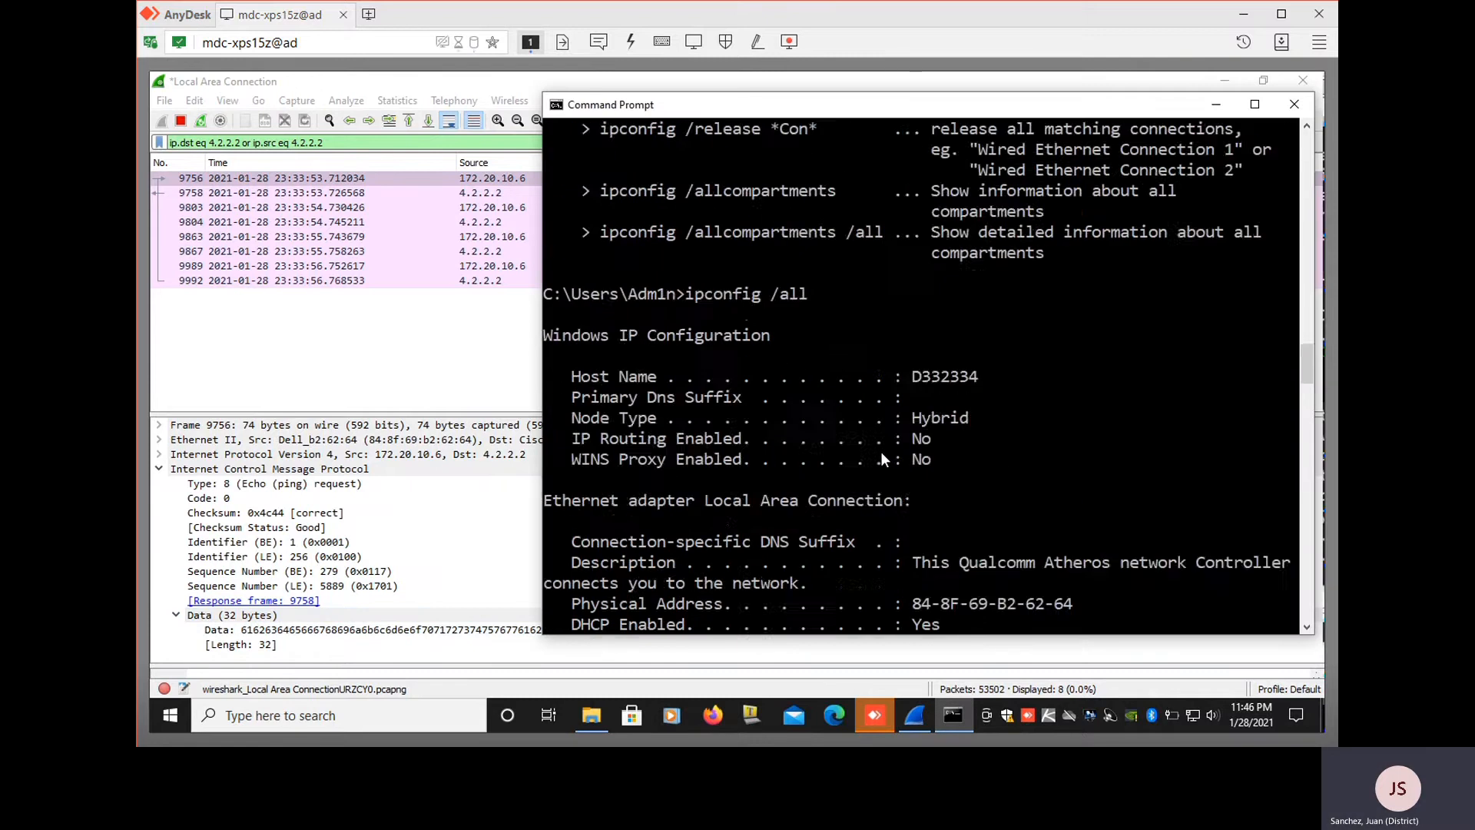
{"action": "scroll", "coordinate": [878, 453], "scroll_direction": "down", "scroll_amount": 20}
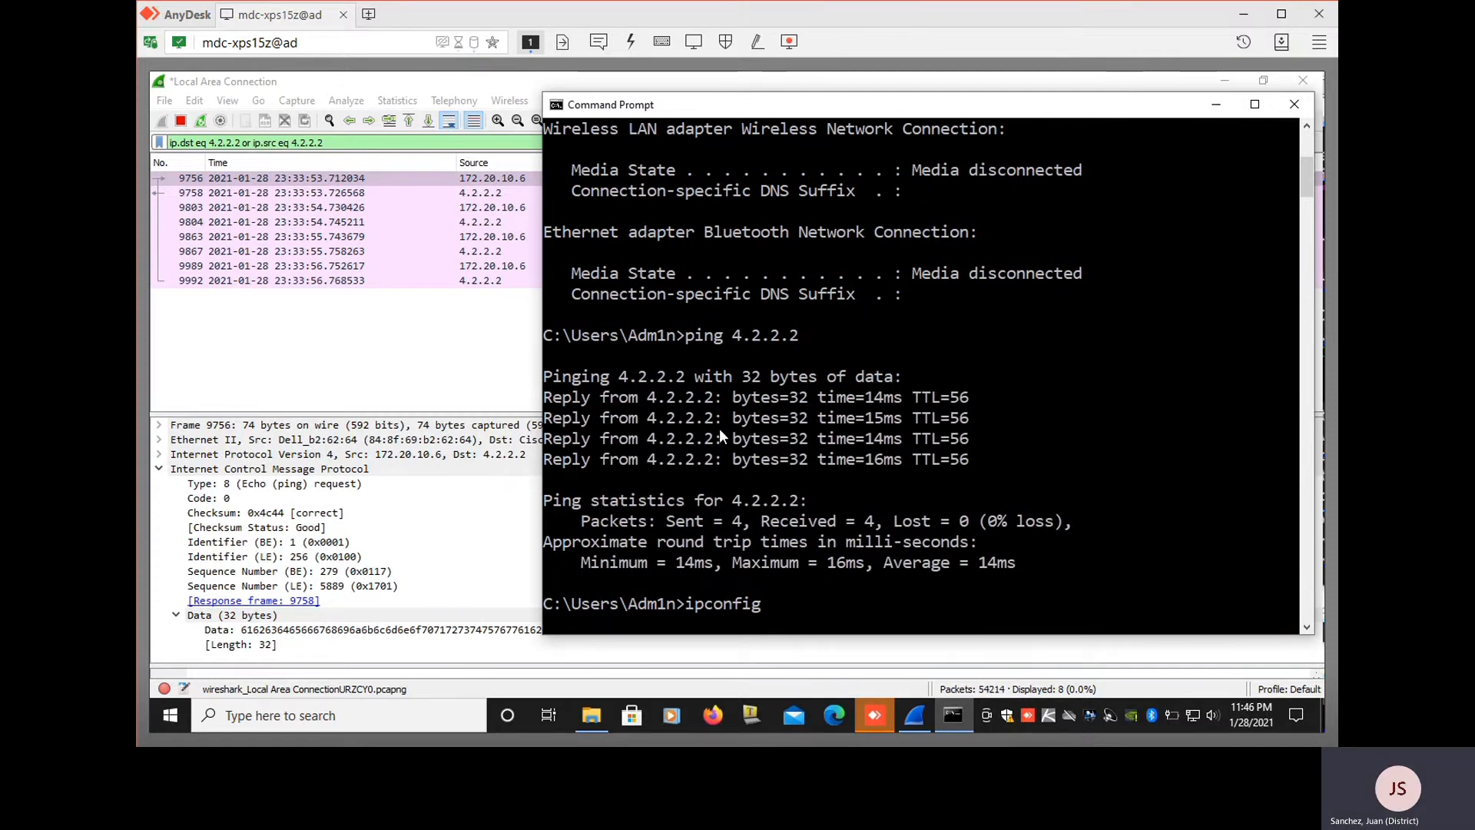
{"action": "left_click", "coordinate": [1216, 110]}
{"action": "left_click", "coordinate": [243, 647]}
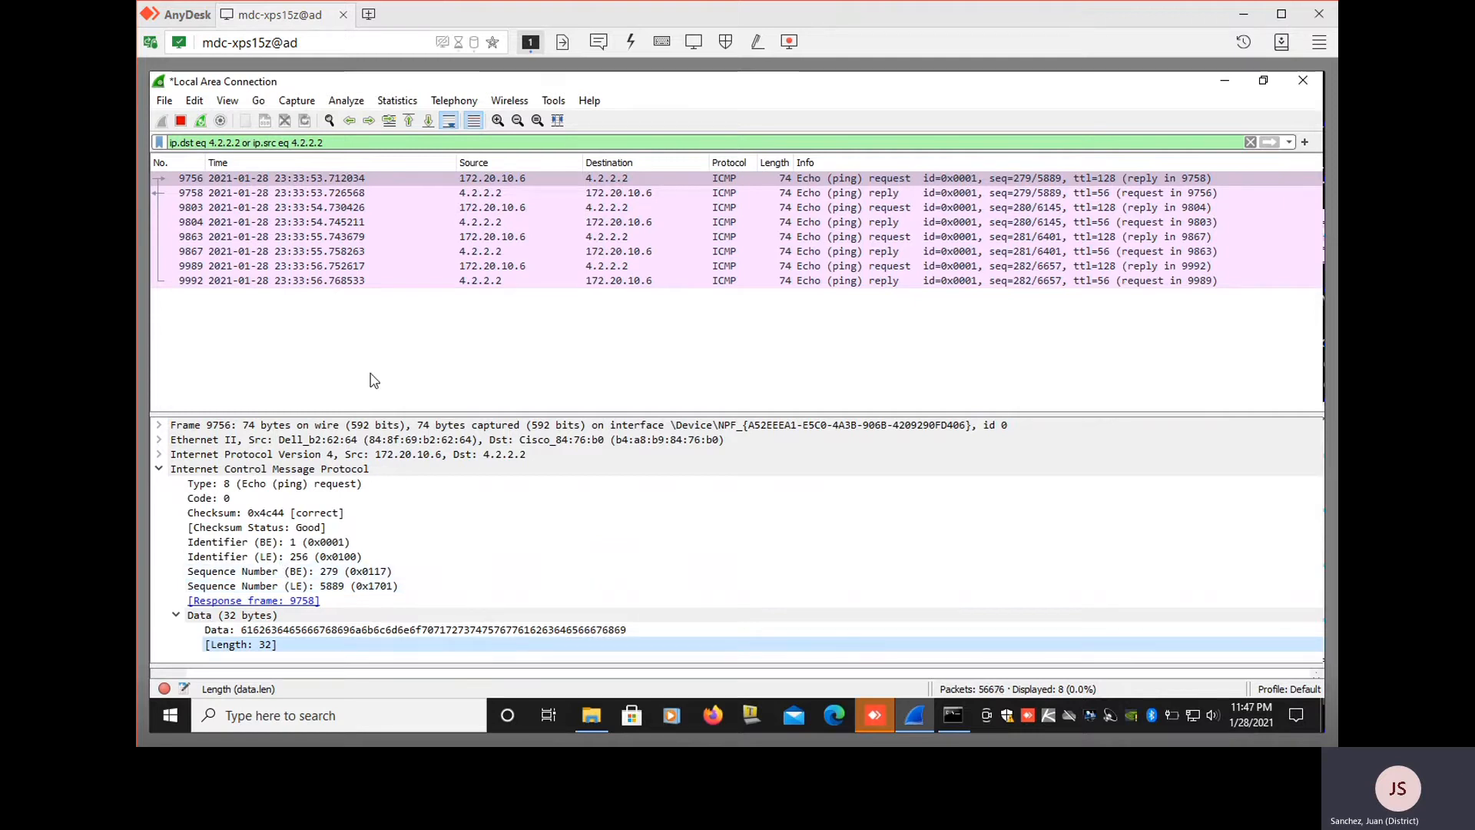
{"action": "left_click", "coordinate": [954, 716]}
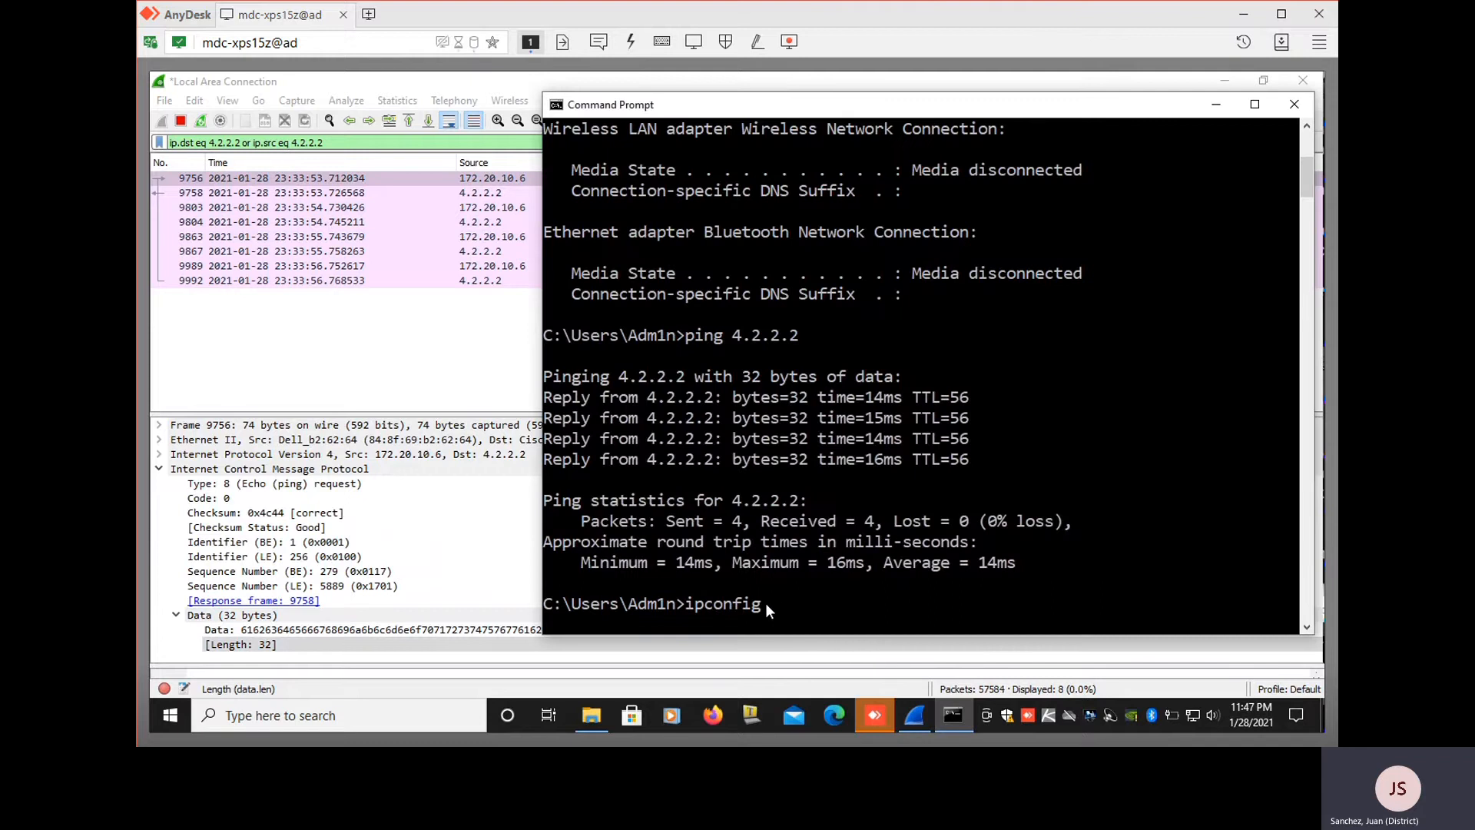
{"action": "scroll", "coordinate": [825, 620], "scroll_direction": "down", "scroll_amount": 20}
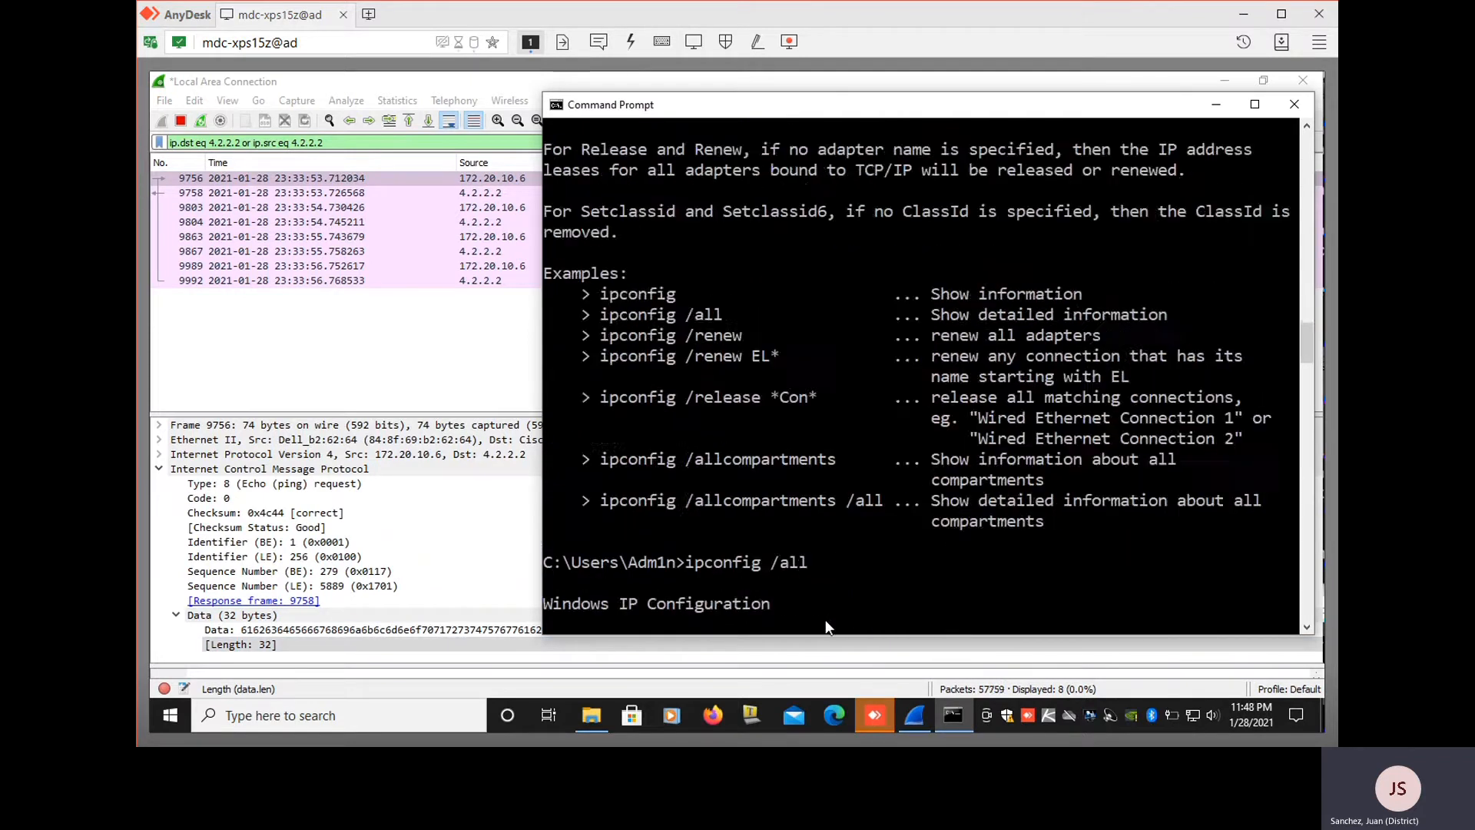
{"action": "scroll", "coordinate": [805, 604], "scroll_direction": "up", "scroll_amount": 10}
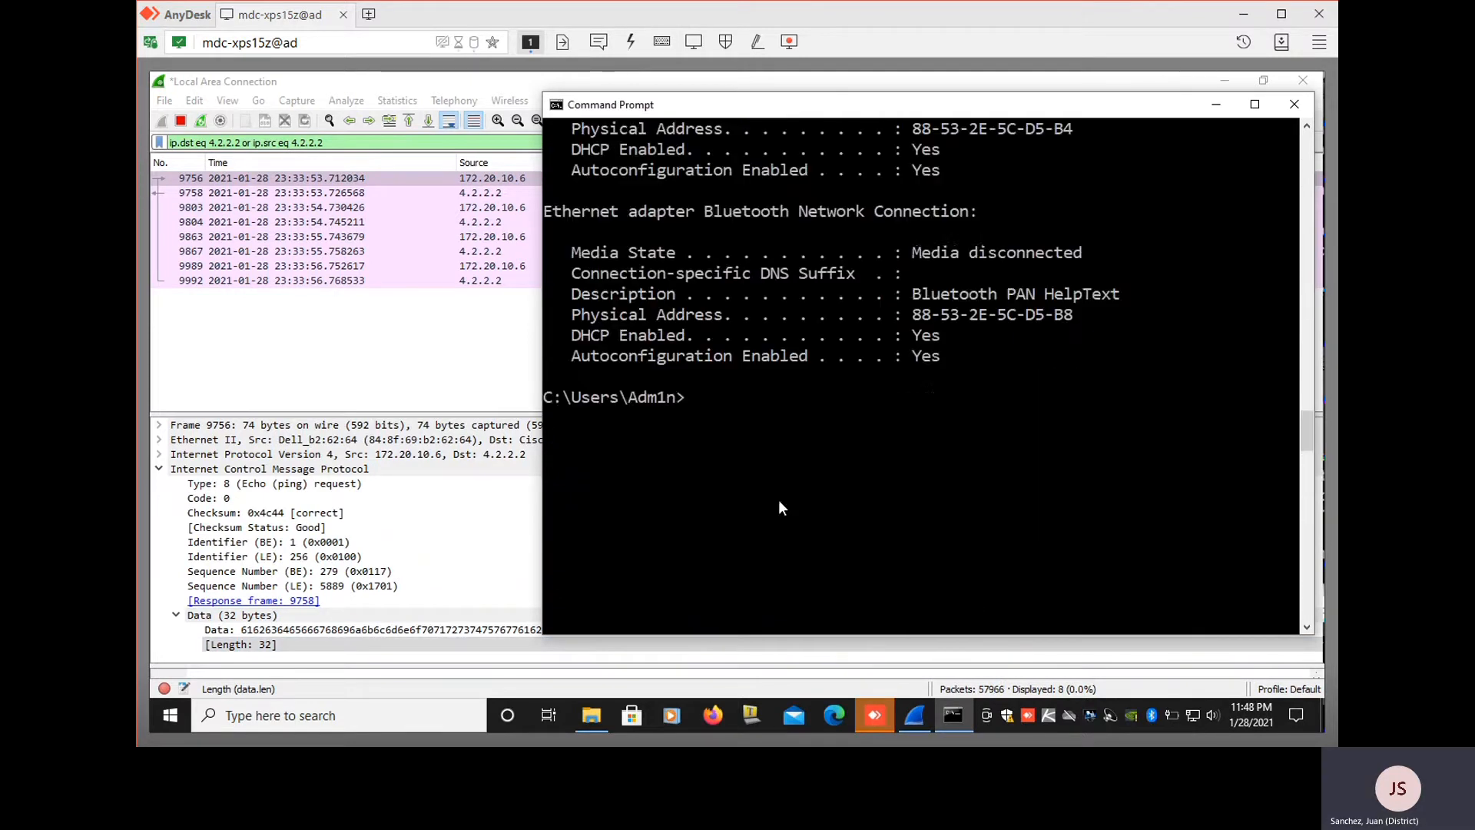
{"action": "key", "text": "Return"}
{"action": "key", "text": "Return"}
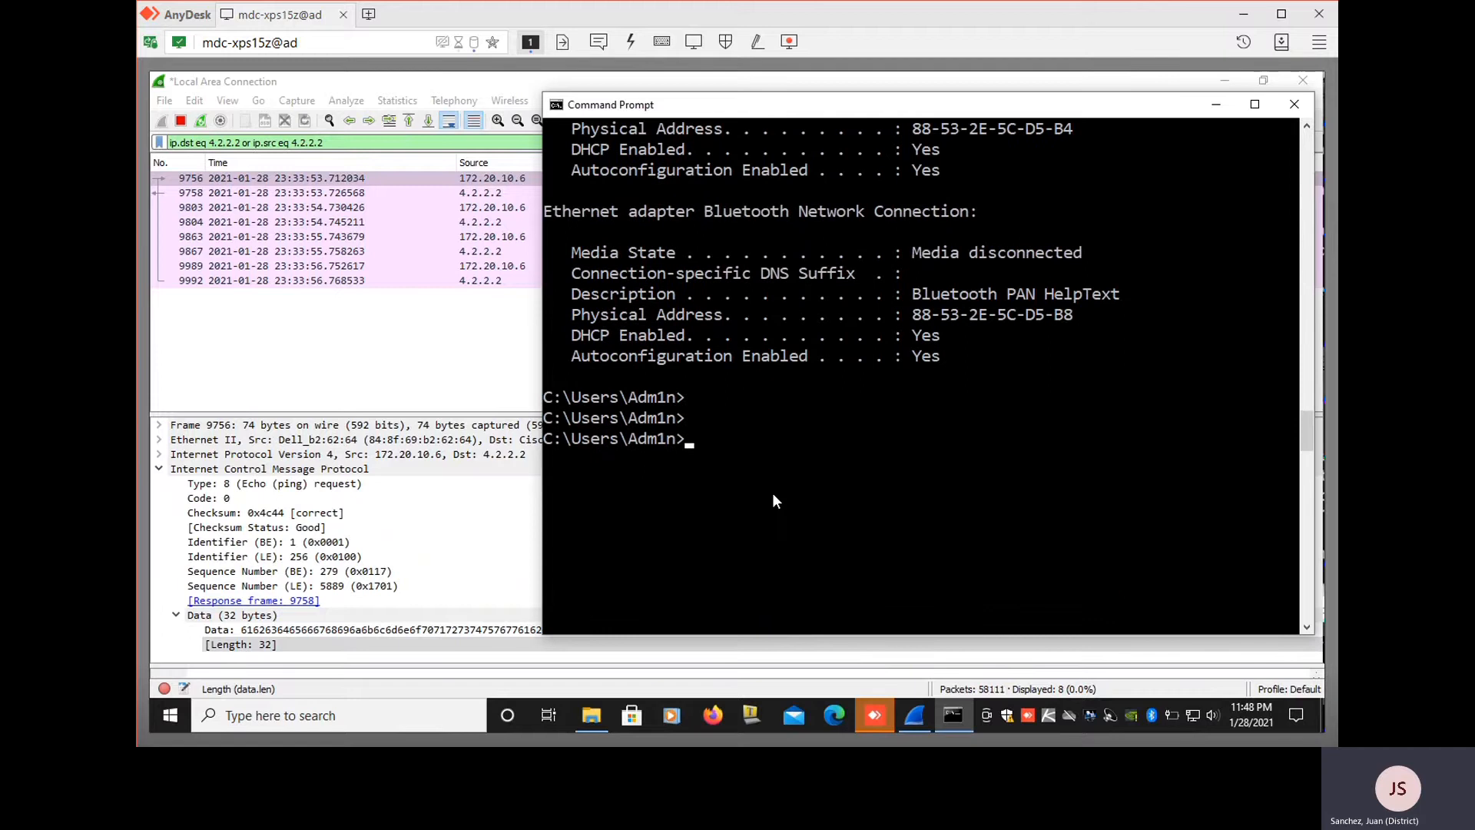
{"action": "type", "text": "ping www.google.com"}
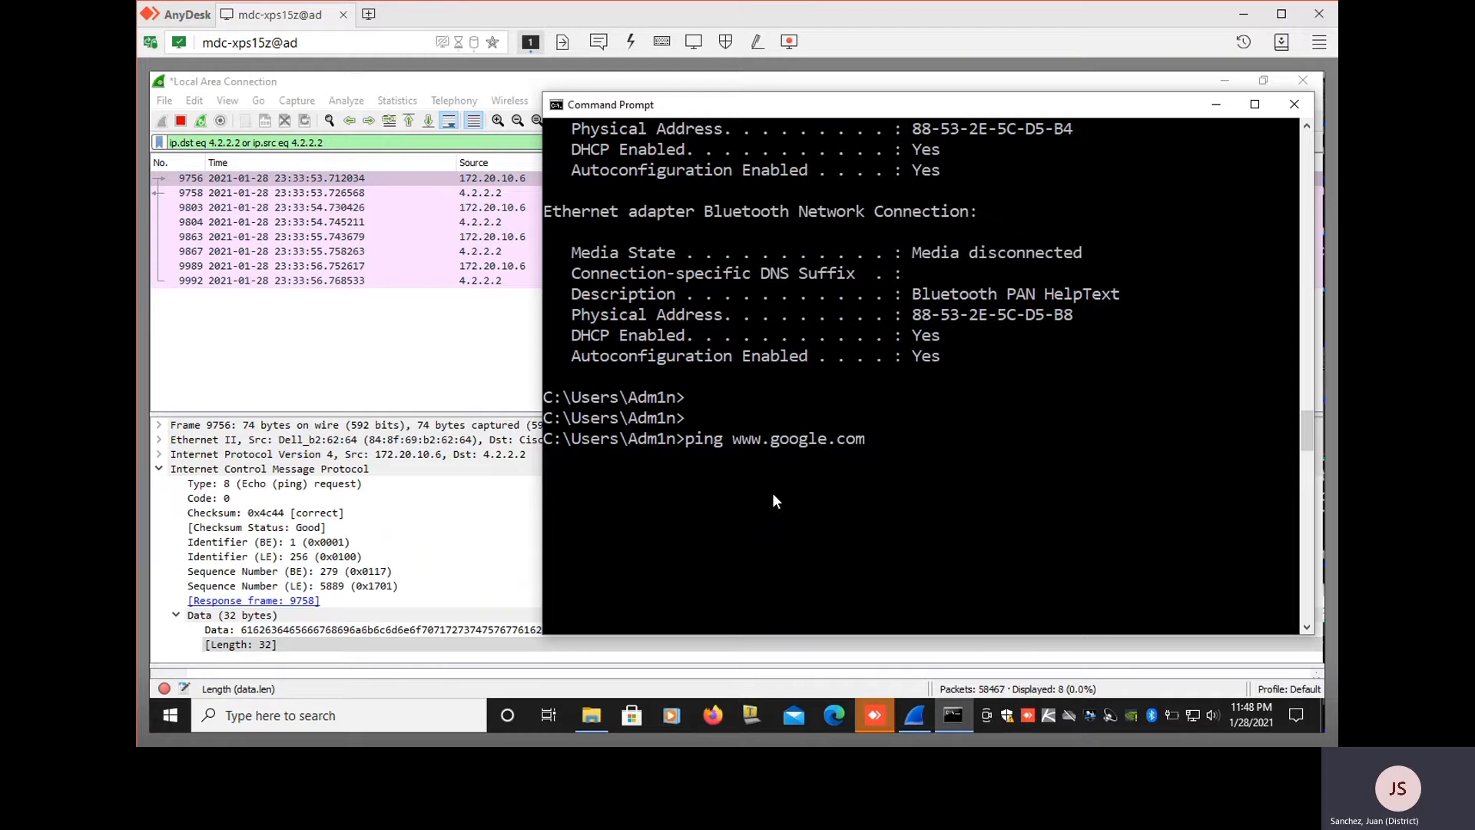
{"action": "key", "text": "Return"}
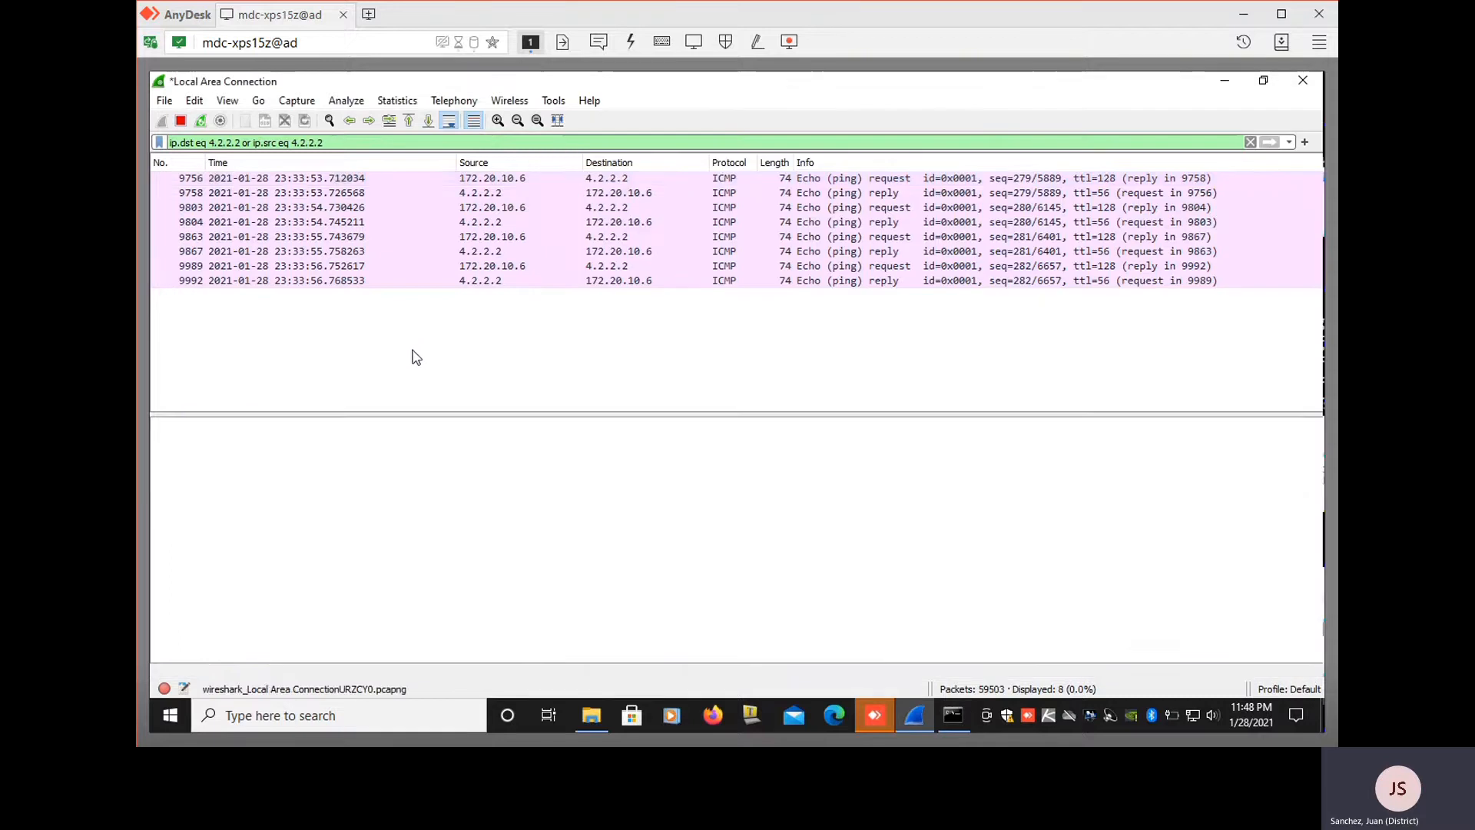
Replace the display filter in Wireshark with tcp.port eq 53 and apply it
{"action": "left_click", "coordinate": [413, 354]}
{"action": "left_click", "coordinate": [335, 177]}
{"action": "left_click_drag", "start_coordinate": [337, 142], "coordinate": [169, 142]}
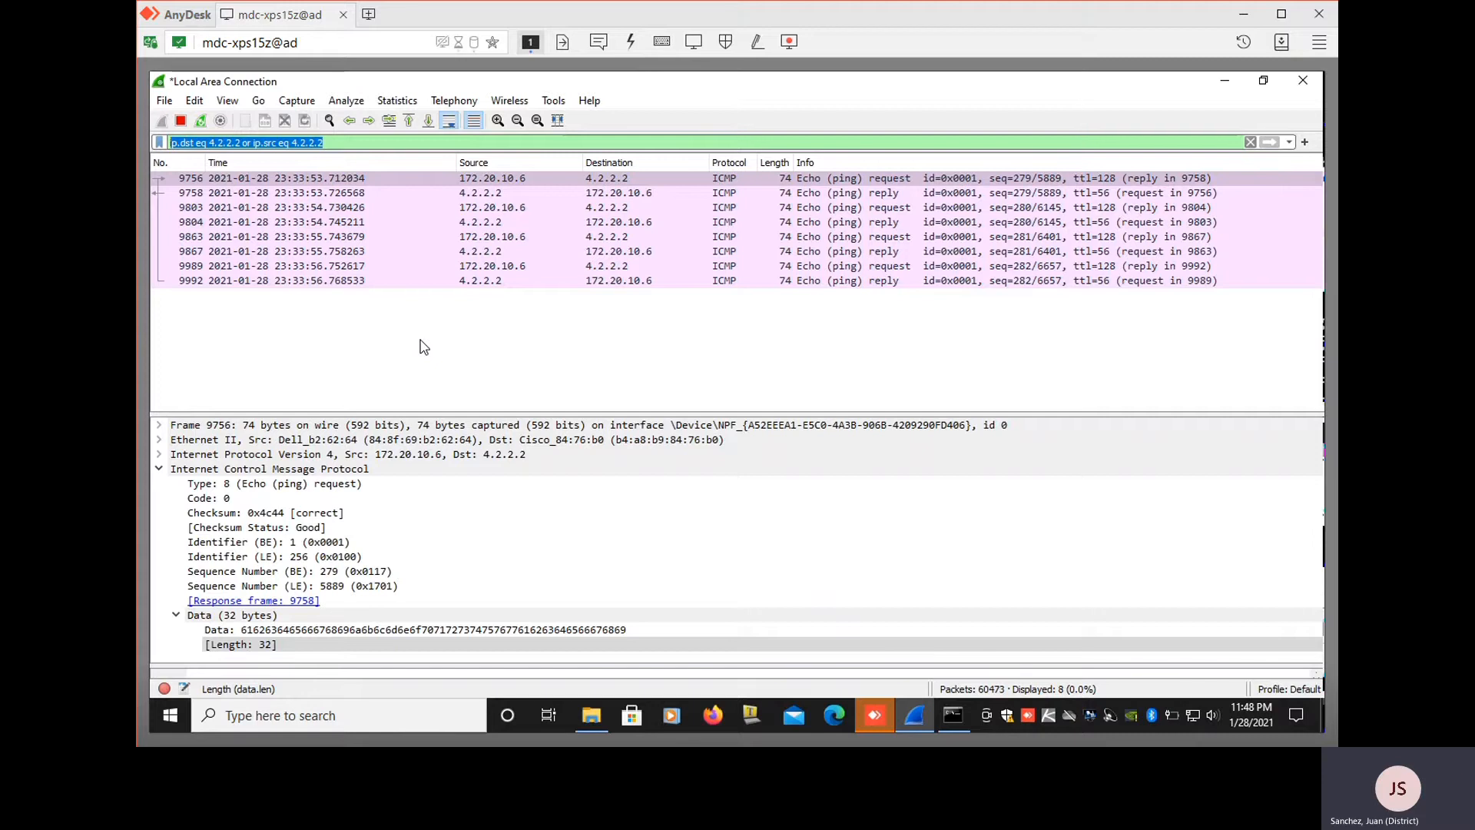
{"action": "type", "text": "tc"}
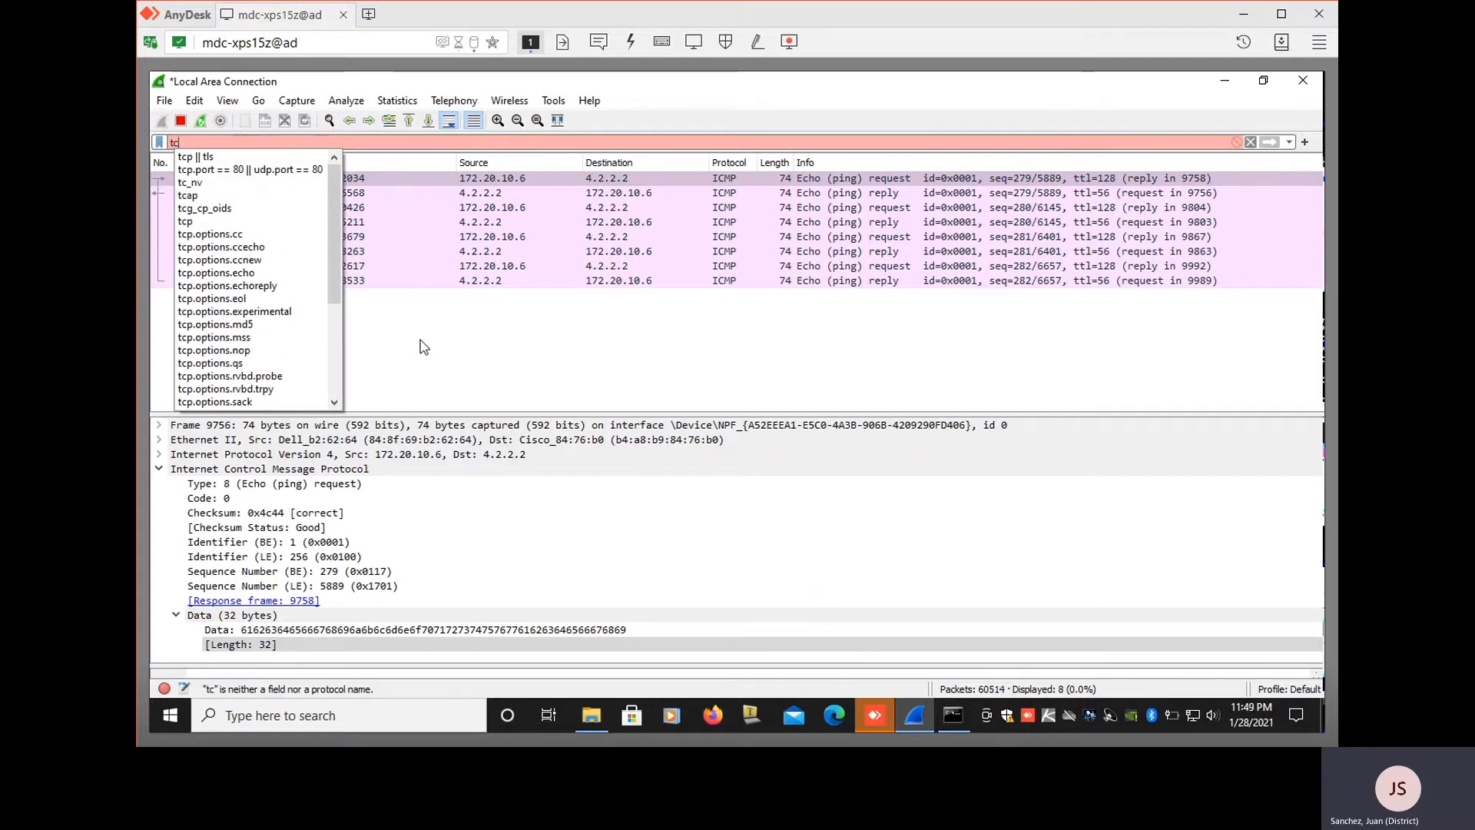
{"action": "type", "text": "p"}
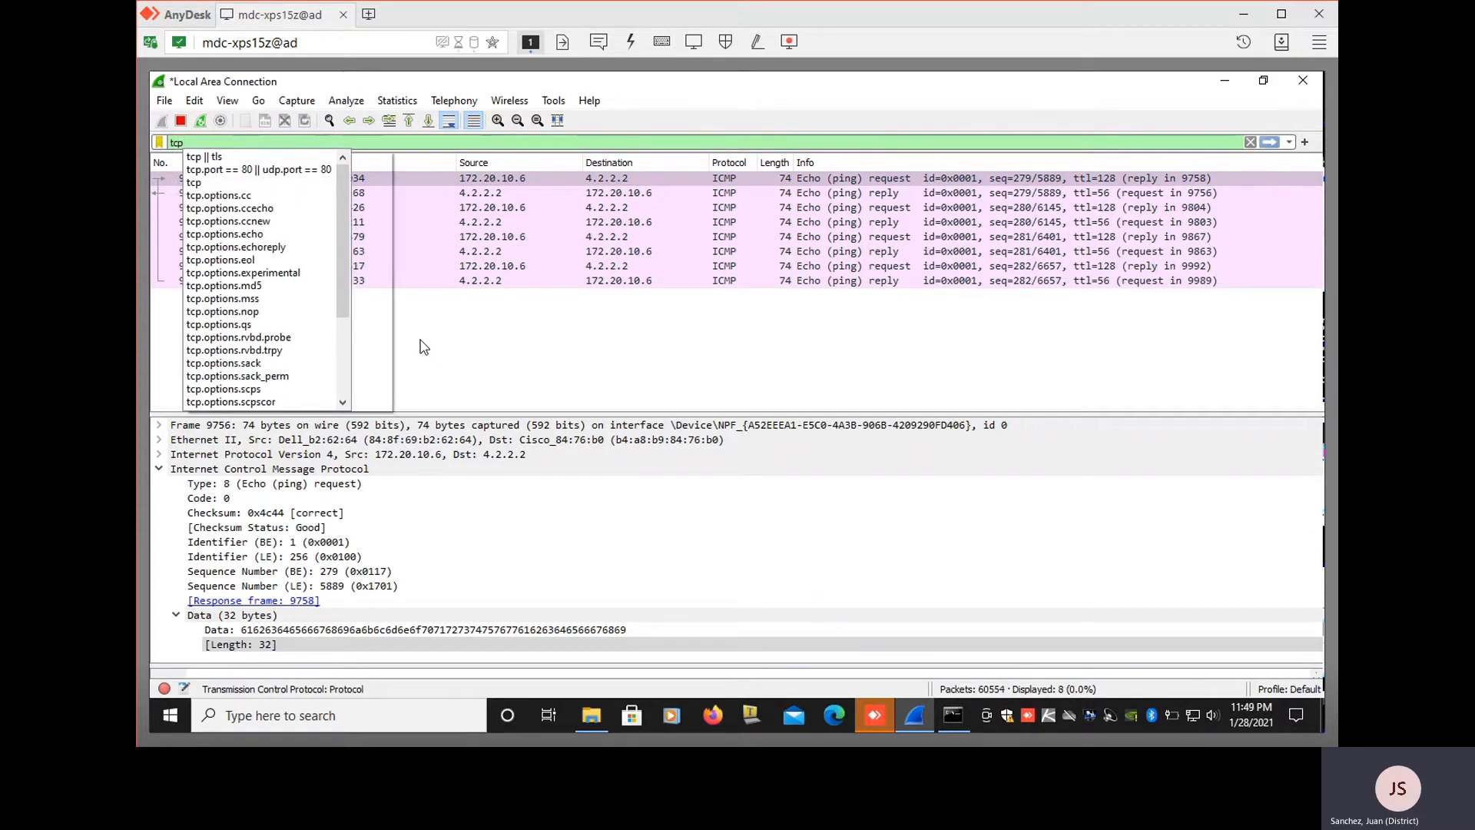
{"action": "type", "text": ".port "}
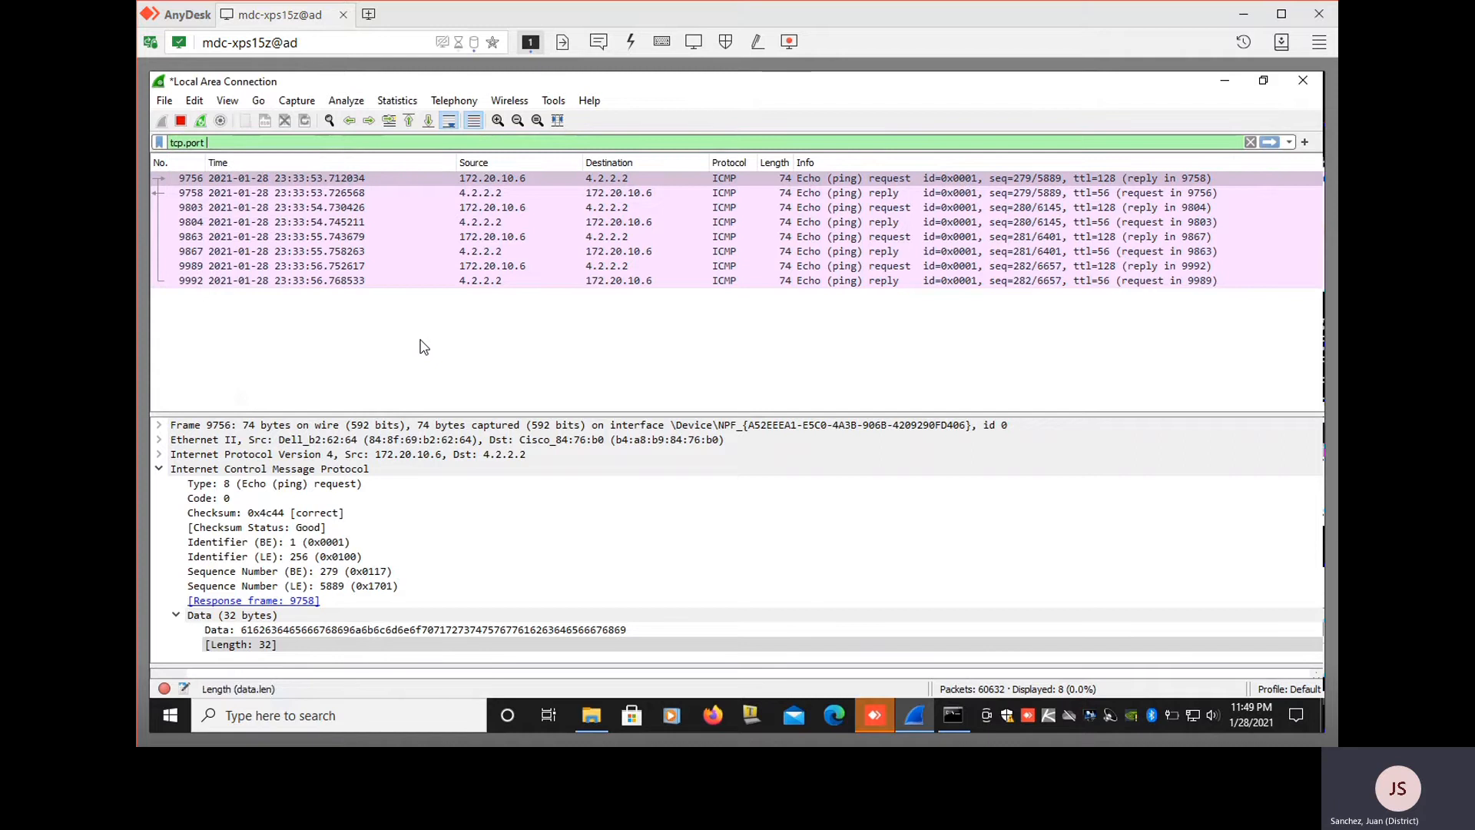
{"action": "type", "text": "eq 53"}
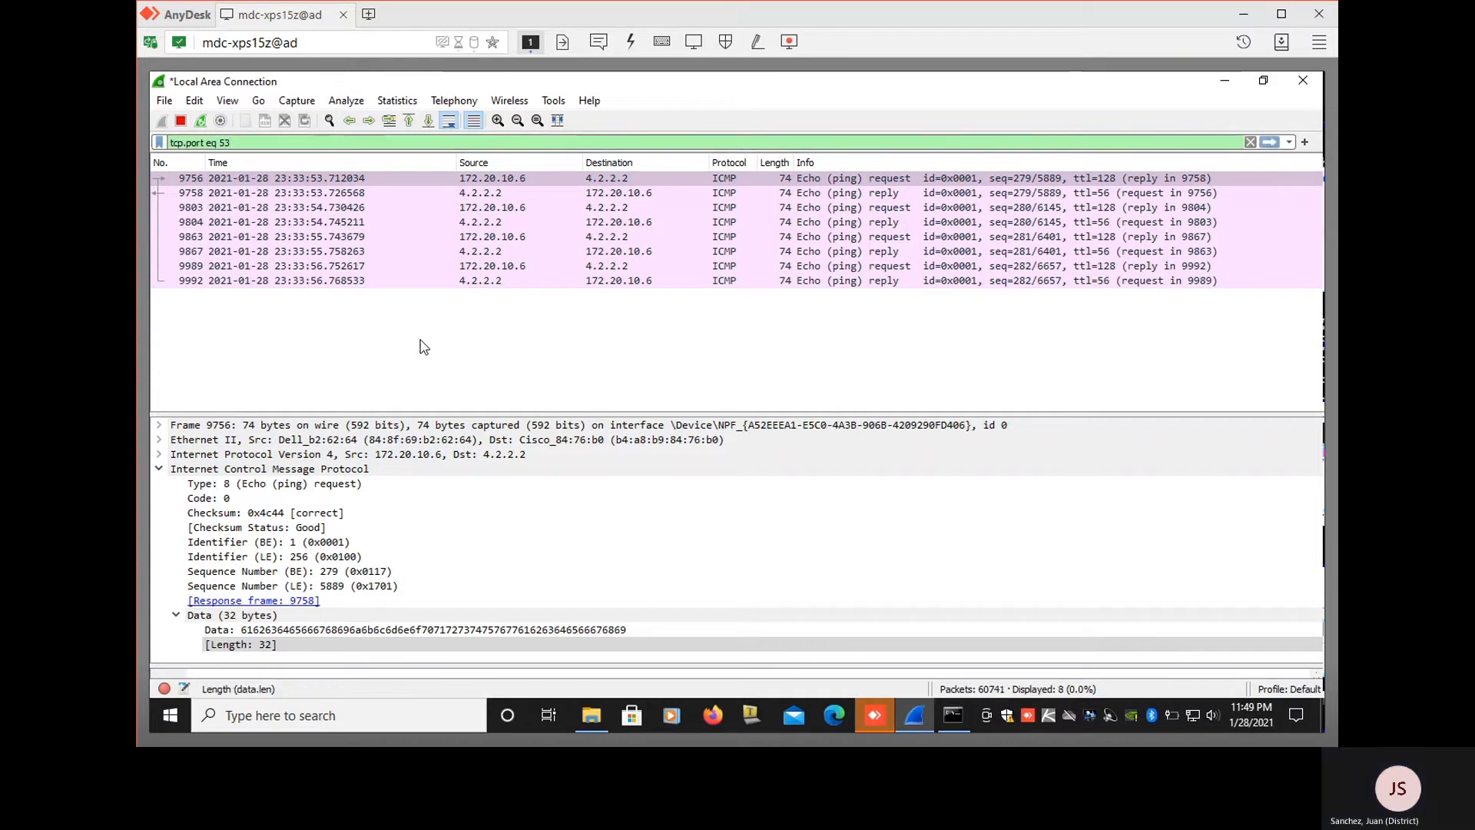
{"action": "key", "text": "Return"}
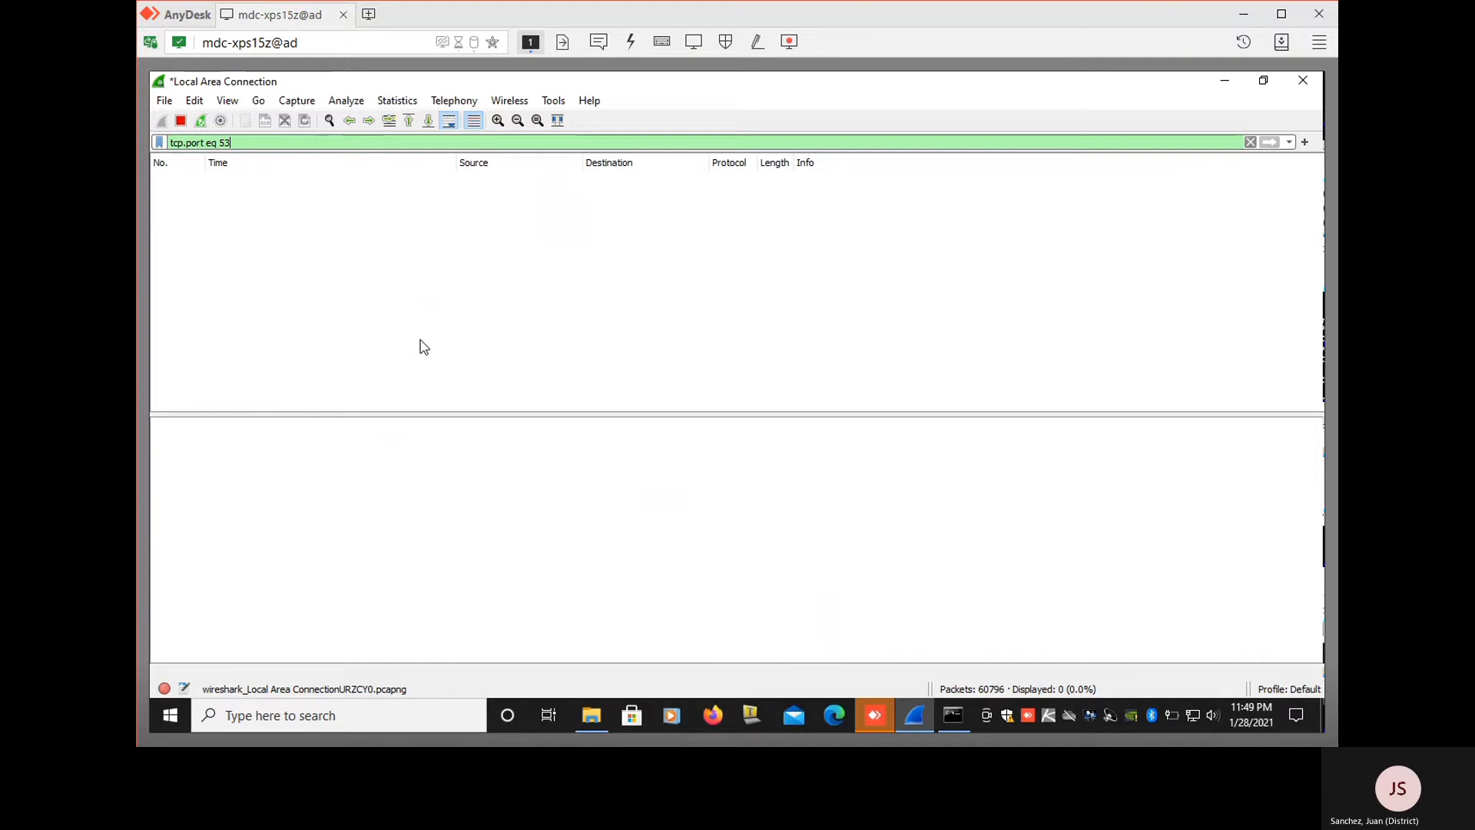
Change the display filter's protocol from tcp to udp so it reads udp.port eq 53, and apply it
{"action": "key", "text": "Left"}
{"action": "key", "text": "Left"}
{"action": "key", "text": "Left"}
{"action": "key", "text": "Left"}
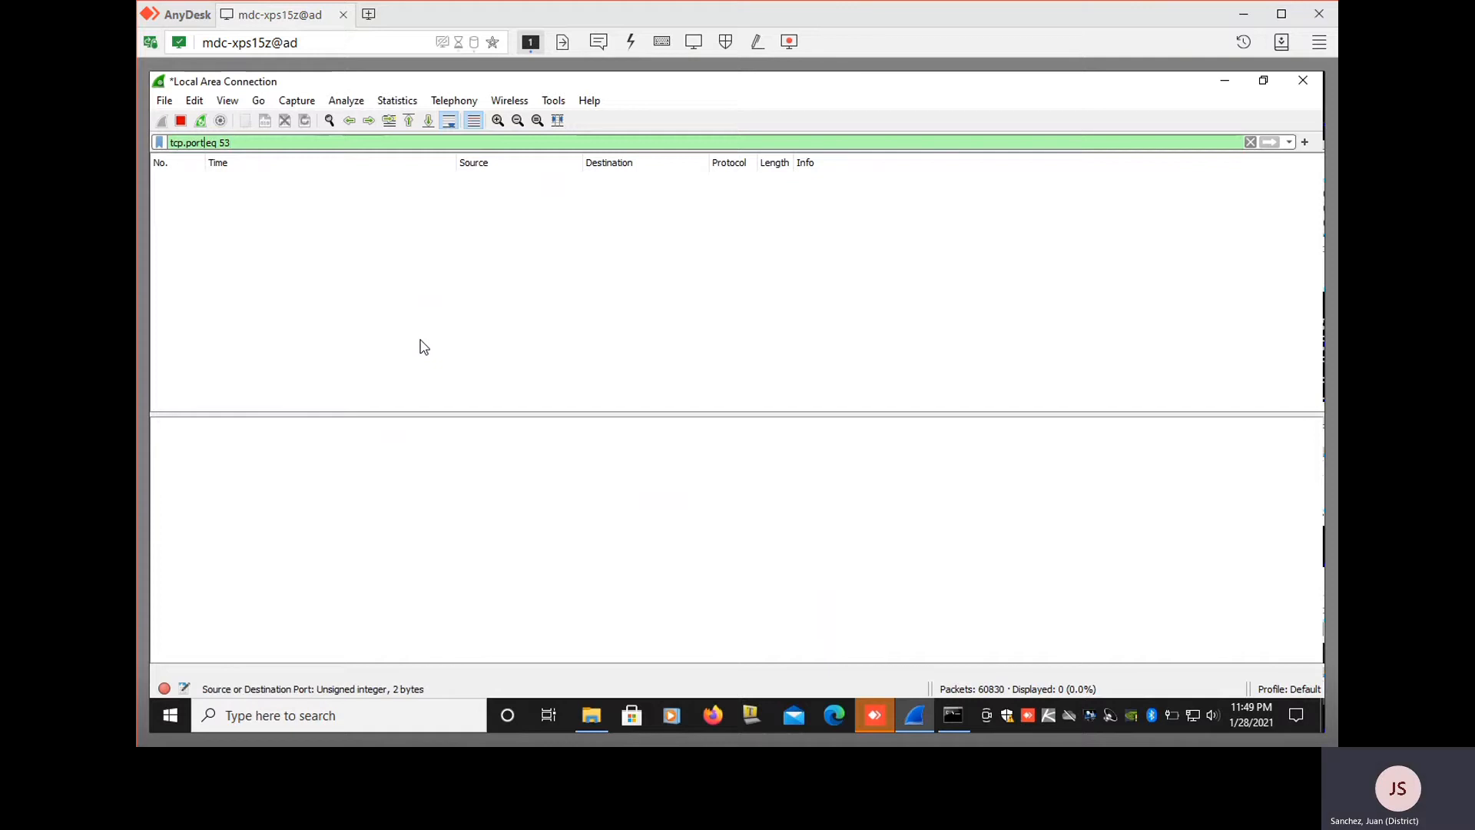
{"action": "key", "text": "BackSpace"}
{"action": "key", "text": "BackSpace"}
{"action": "key", "text": "BackSpace"}
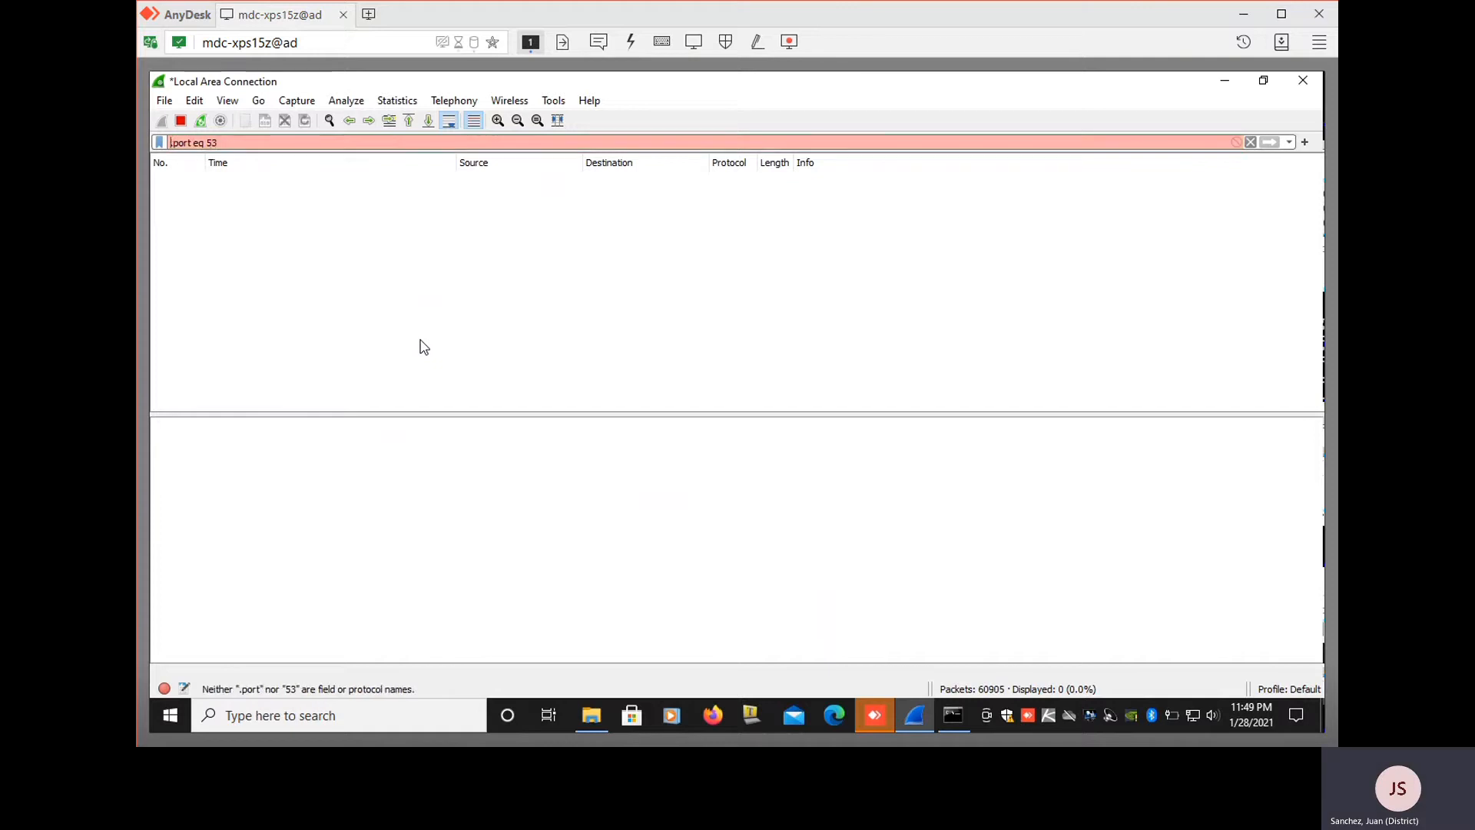
{"action": "type", "text": "udp"}
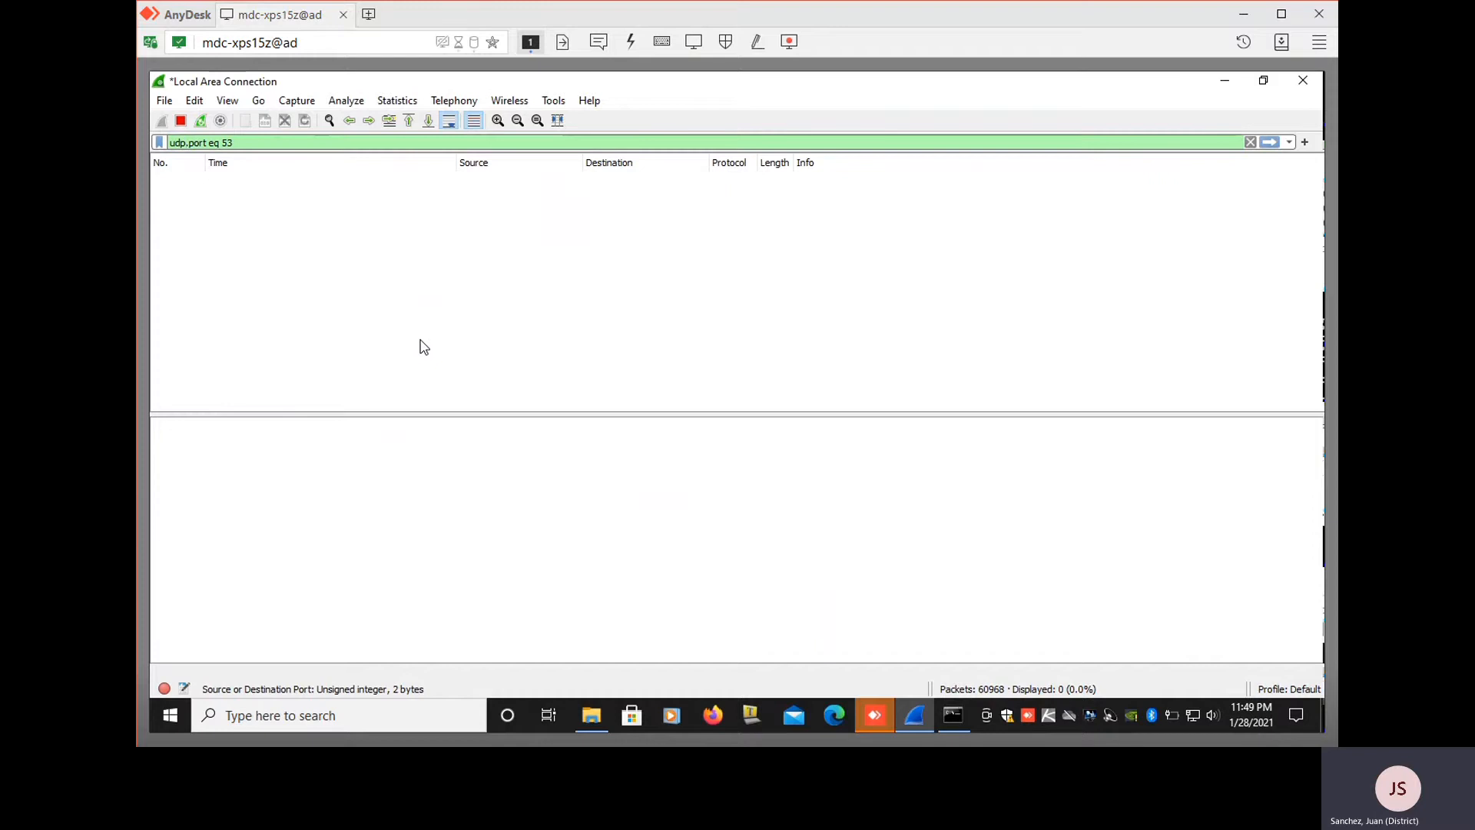
{"action": "key", "text": "Return"}
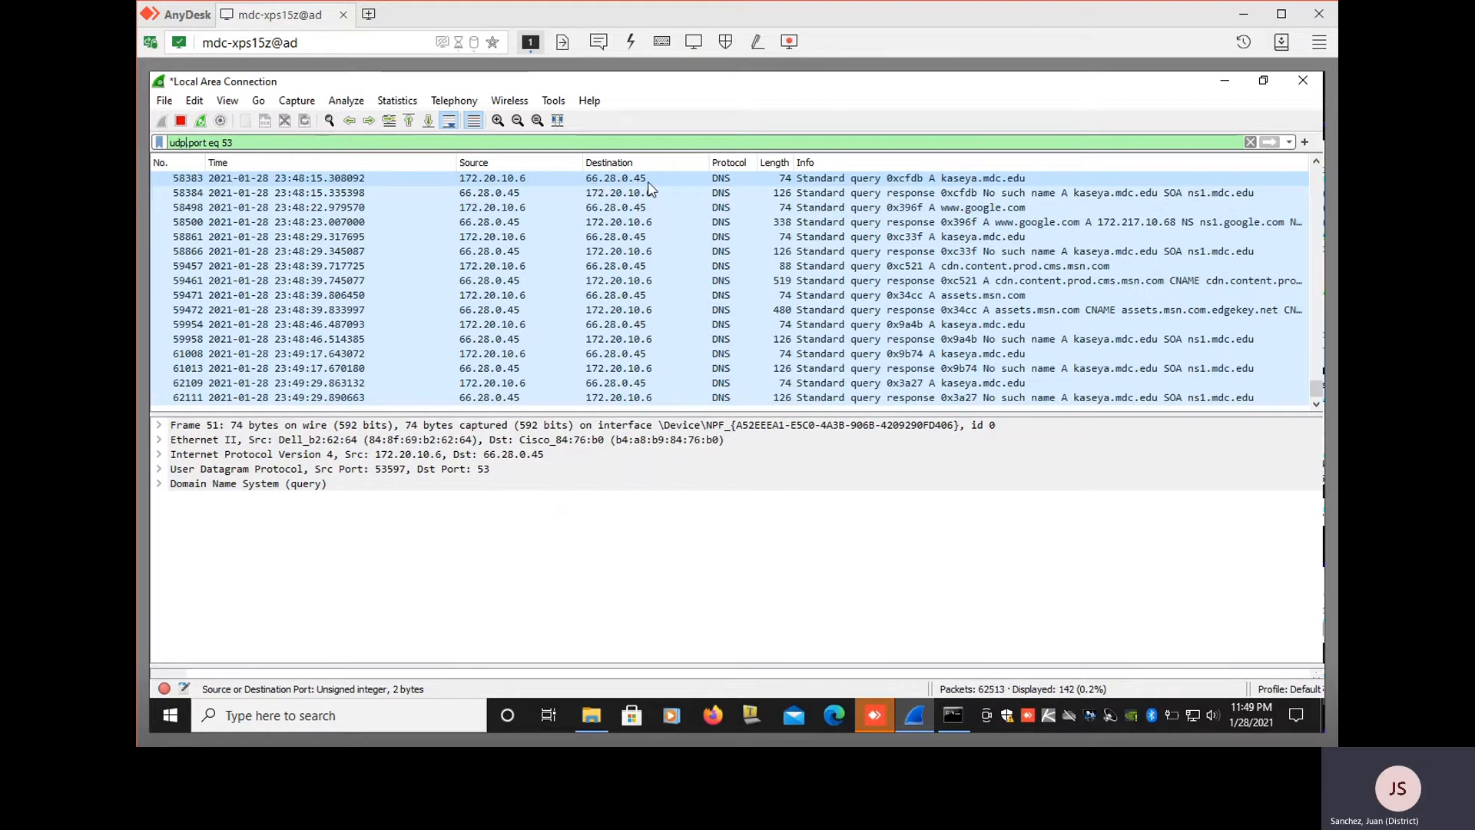
Review the DNS Servers entries of the Local Area Connection adapter in the Command Prompt's ipconfig output, and return to Wireshark
{"action": "left_click", "coordinate": [954, 715]}
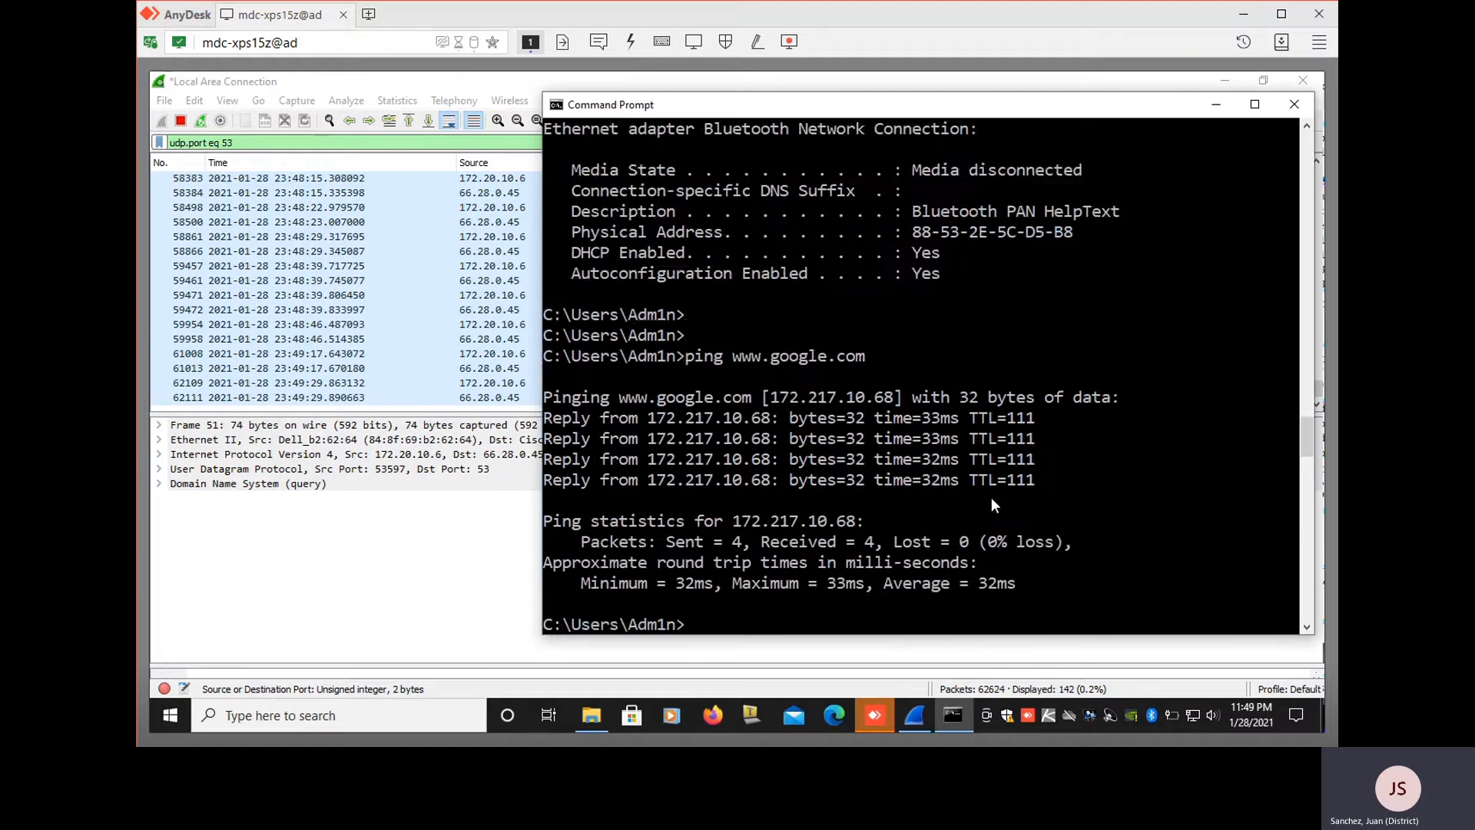
{"action": "scroll", "coordinate": [991, 499], "scroll_direction": "up", "scroll_amount": 3}
{"action": "scroll", "coordinate": [990, 503], "scroll_direction": "down", "scroll_amount": 3}
{"action": "scroll", "coordinate": [988, 503], "scroll_direction": "up", "scroll_amount": 10}
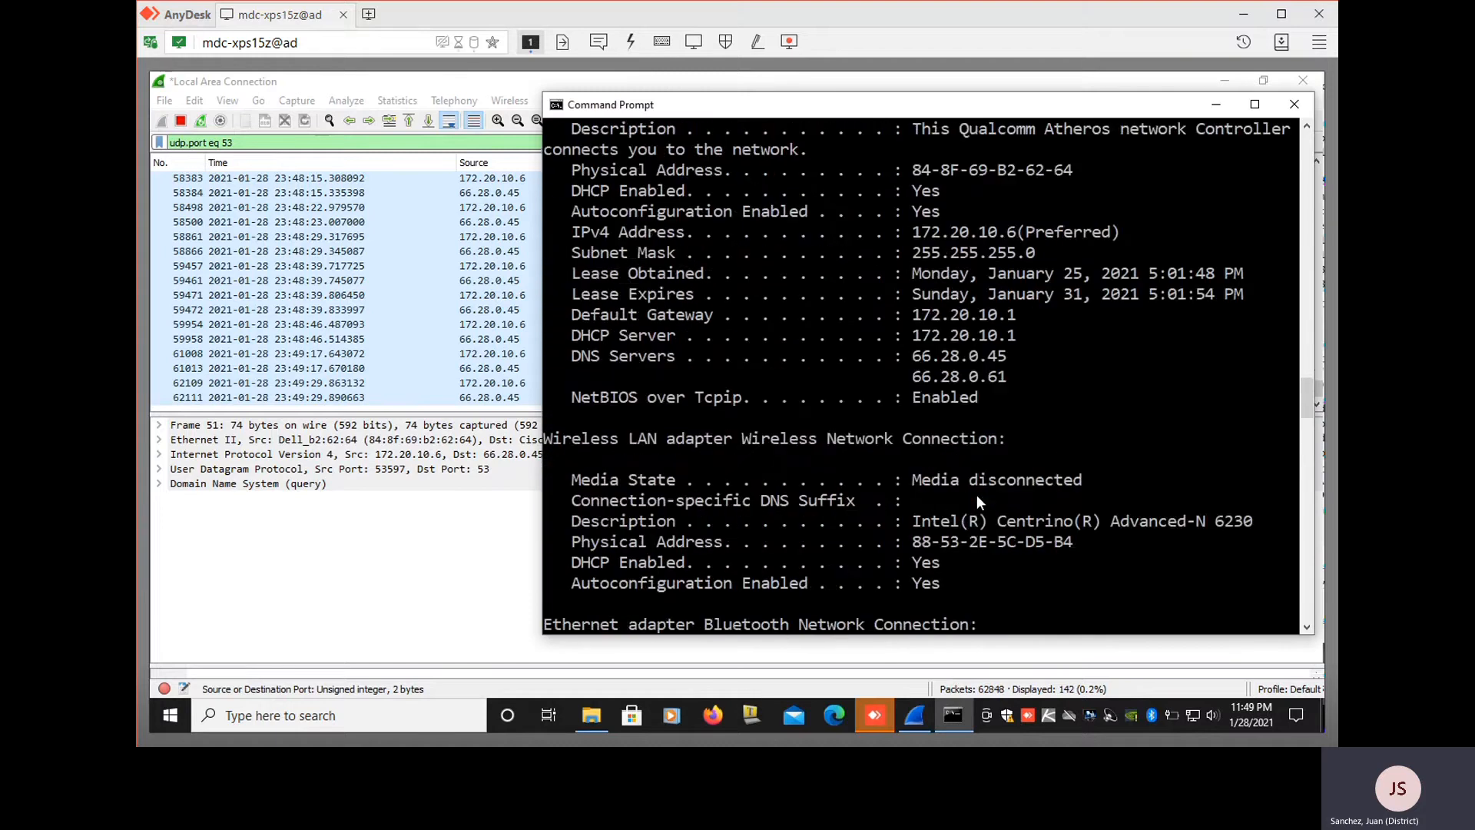
{"action": "scroll", "coordinate": [961, 508], "scroll_direction": "down", "scroll_amount": 6}
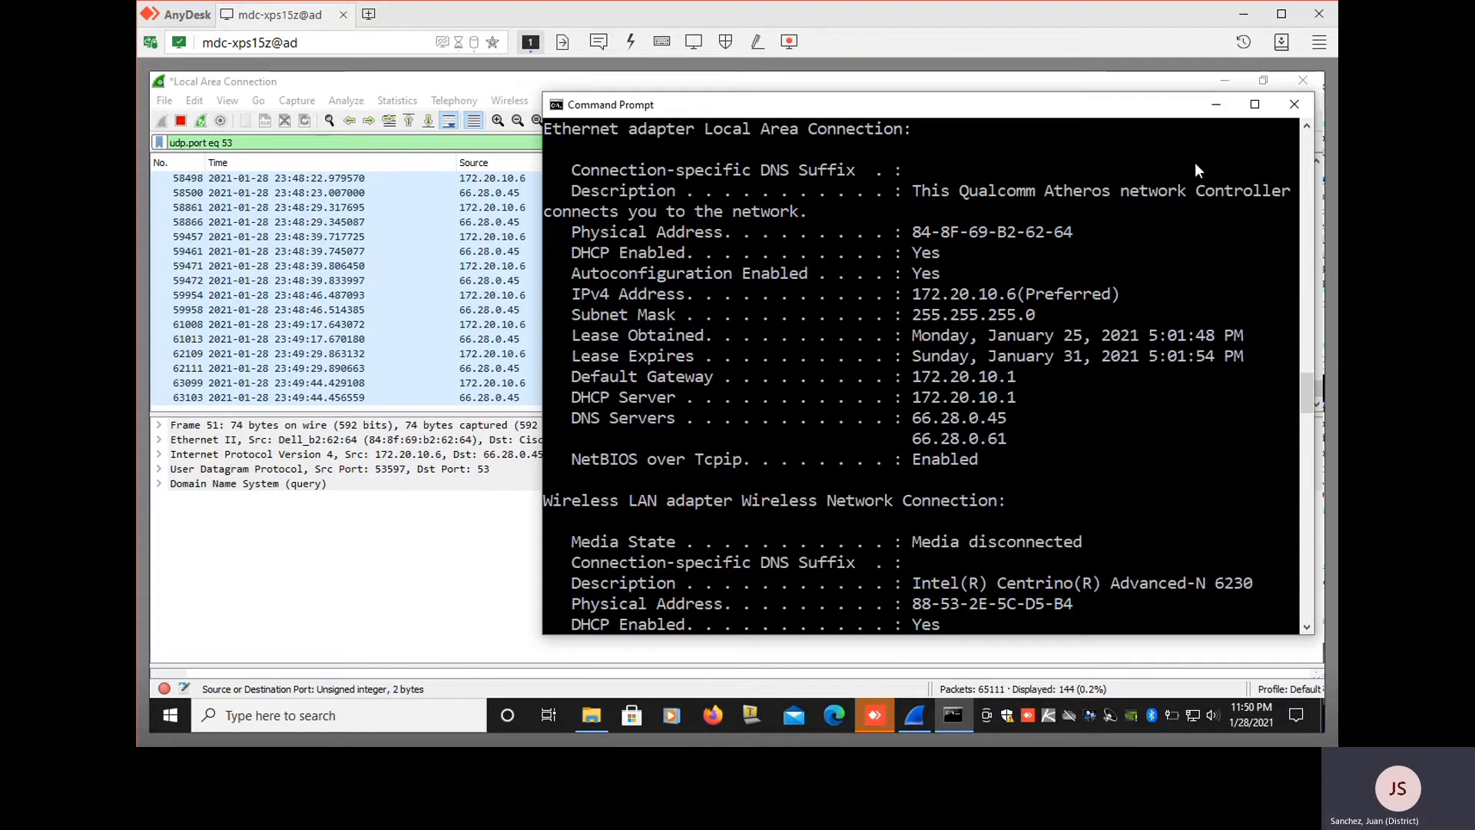
{"action": "left_click", "coordinate": [1218, 105]}
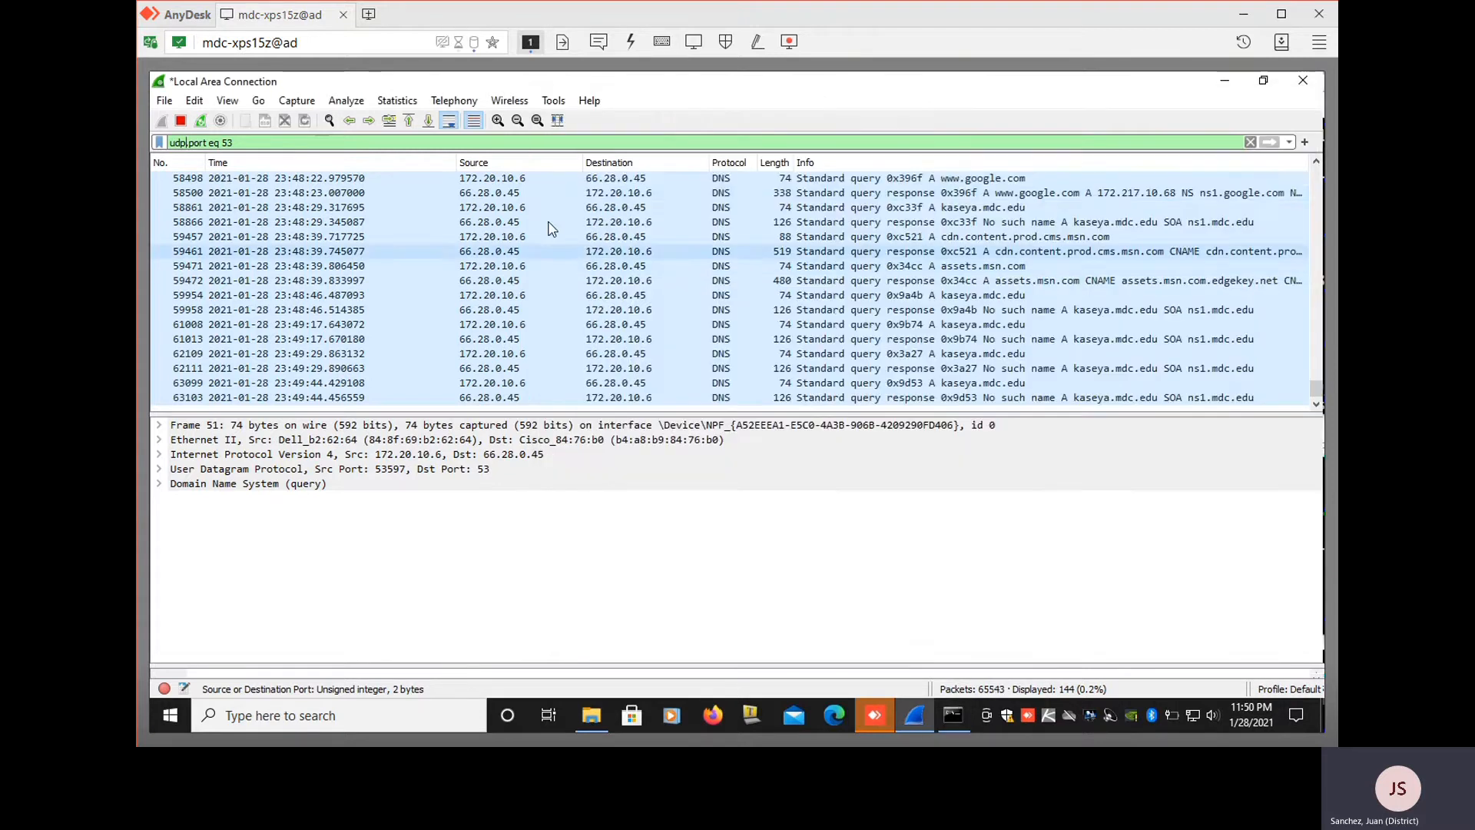
{"action": "left_click", "coordinate": [625, 177]}
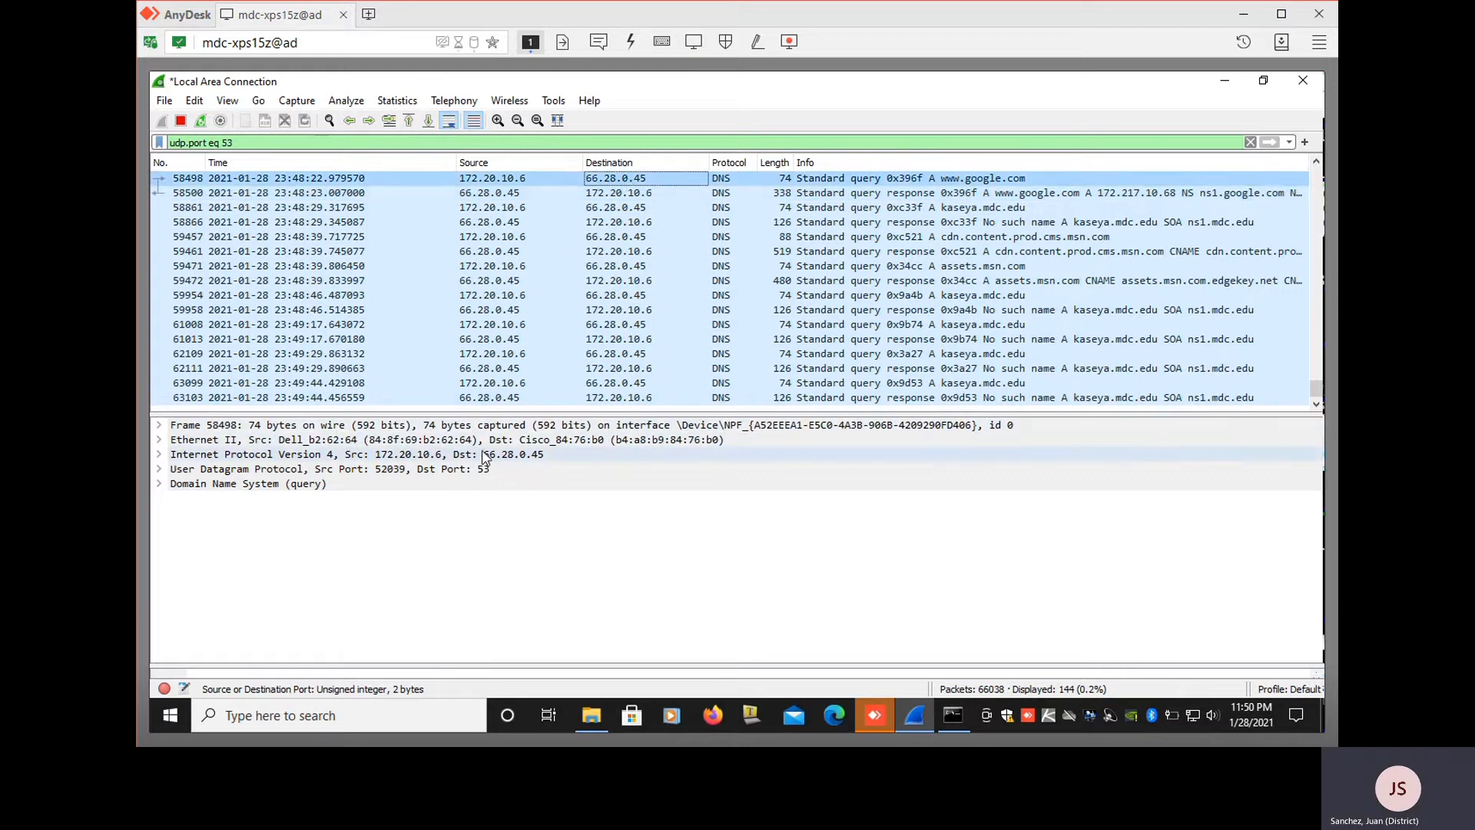
{"action": "left_click", "coordinate": [158, 457]}
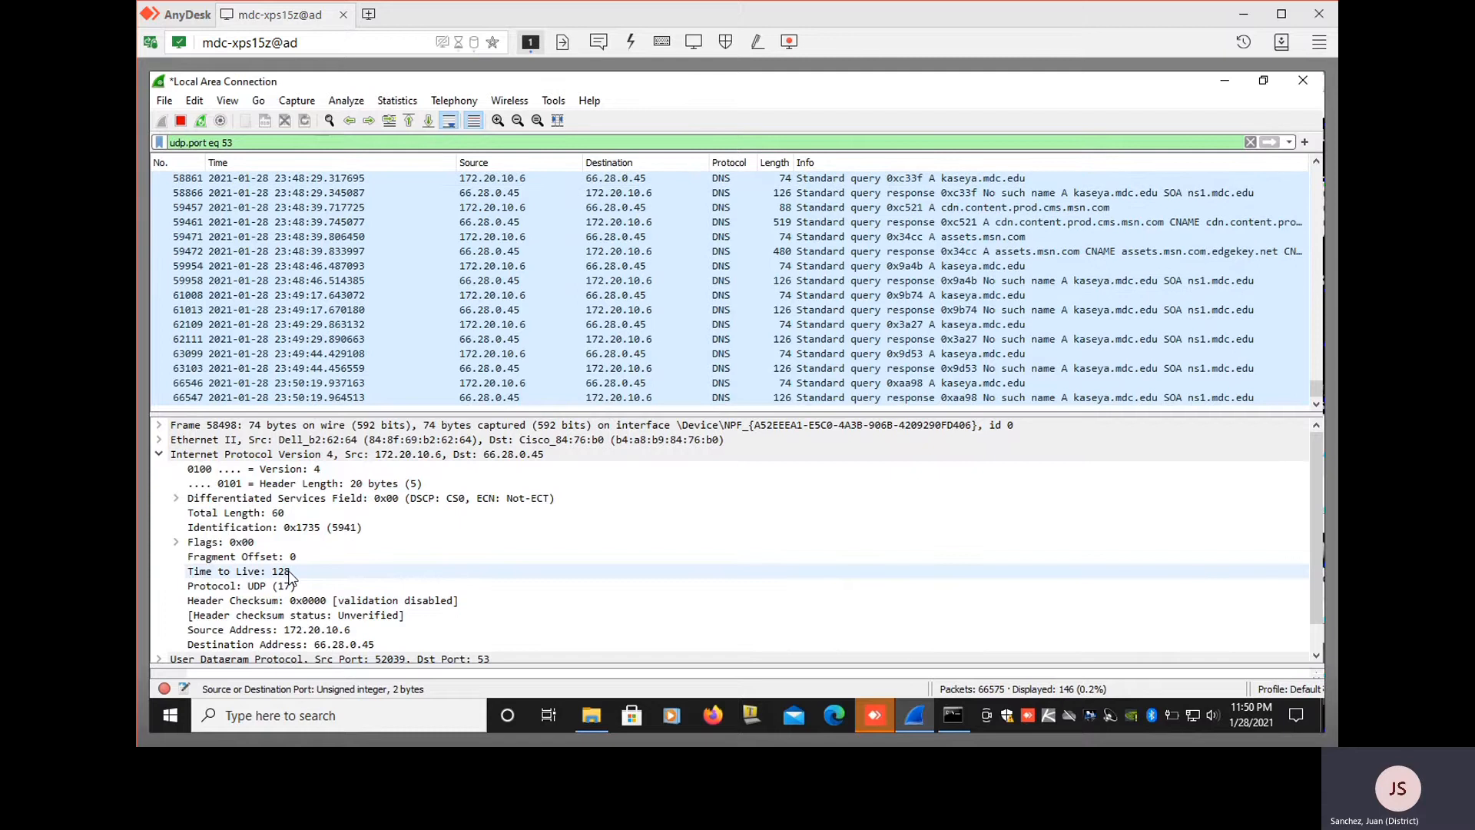
{"action": "scroll", "coordinate": [485, 573], "scroll_direction": "down", "scroll_amount": 1}
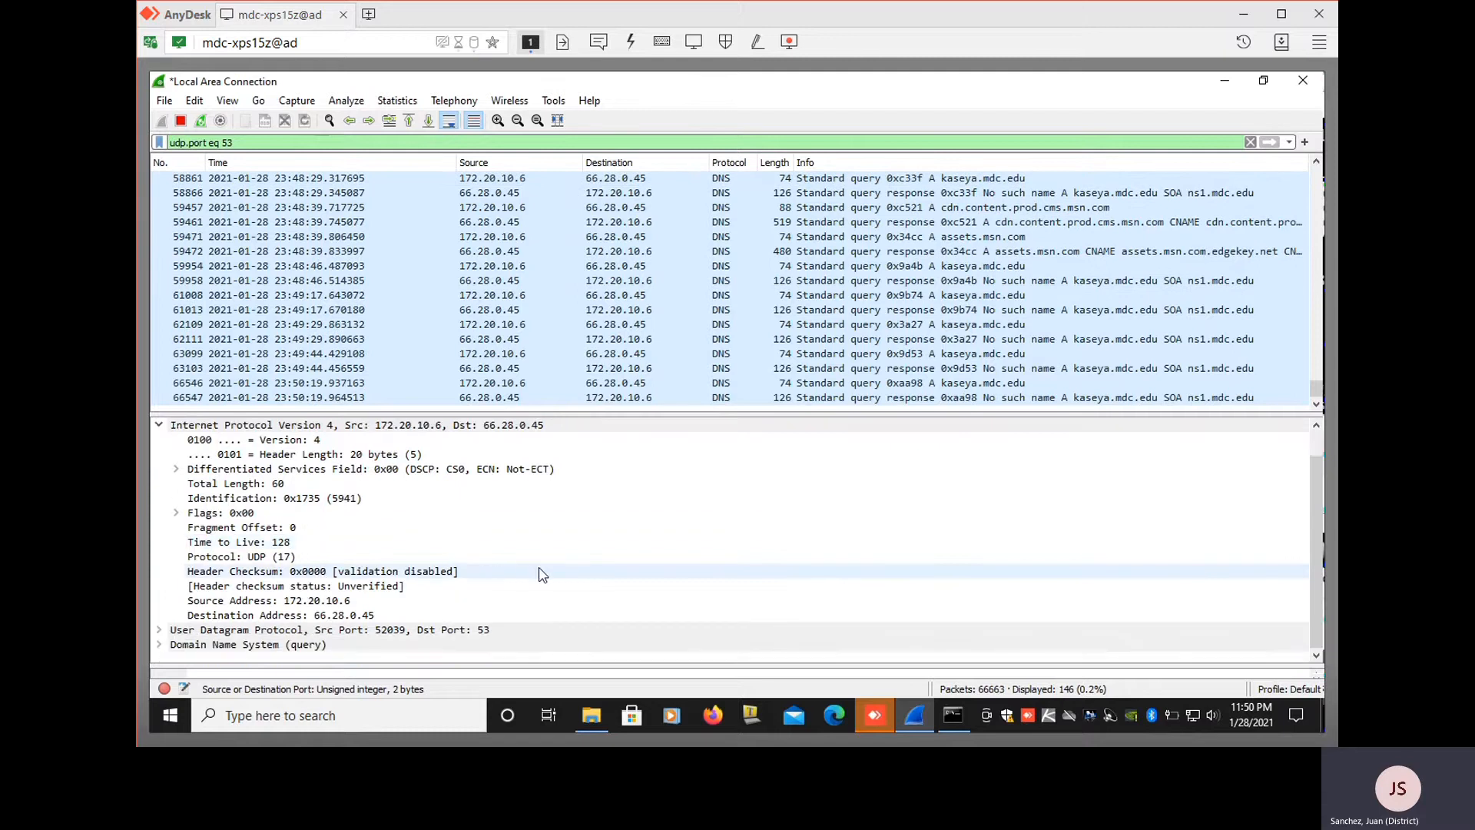
{"action": "scroll", "coordinate": [542, 575], "scroll_direction": "up", "scroll_amount": 1}
{"action": "left_click", "coordinate": [159, 454]}
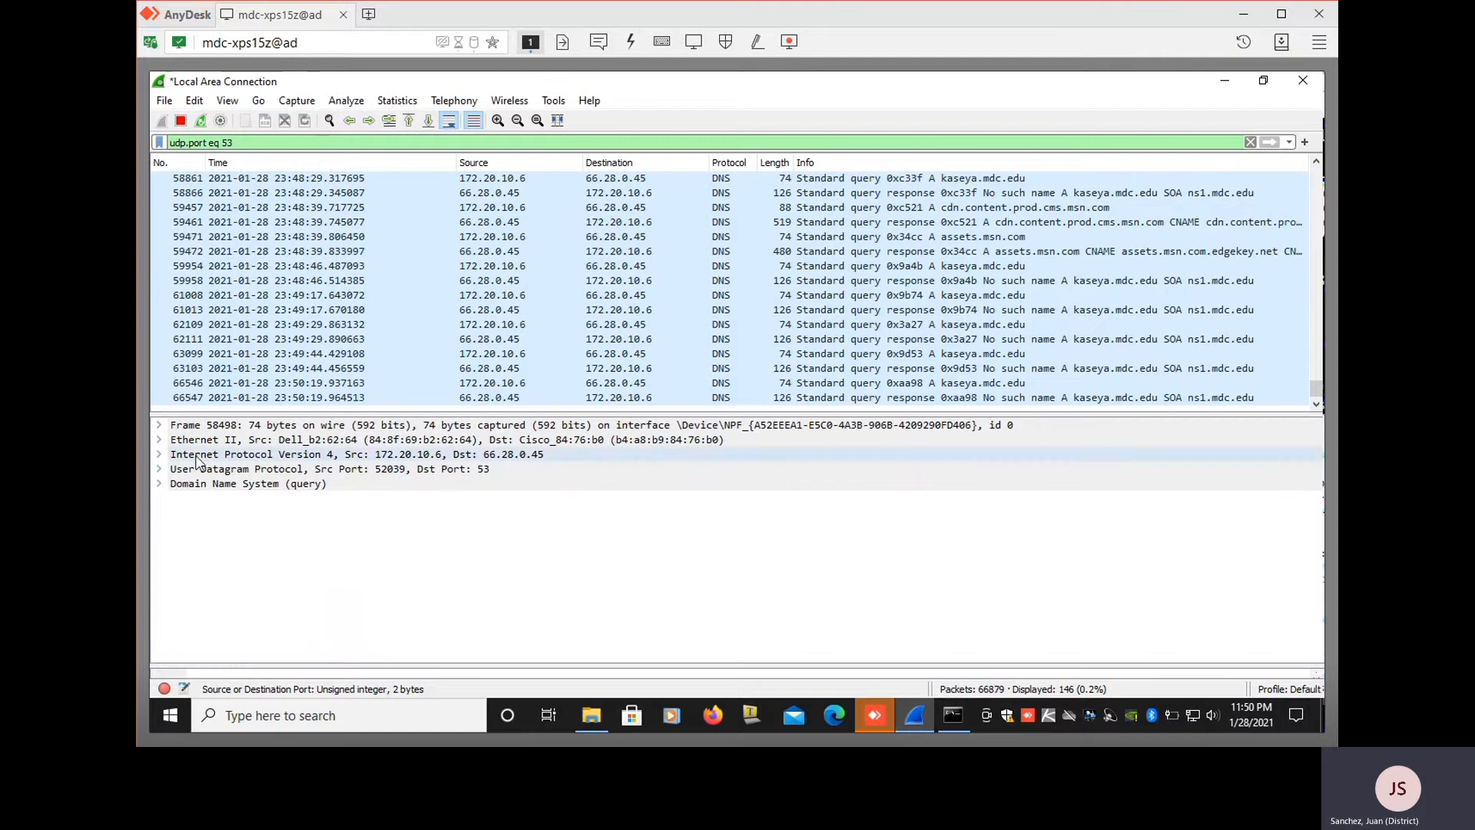
{"action": "left_click", "coordinate": [160, 470]}
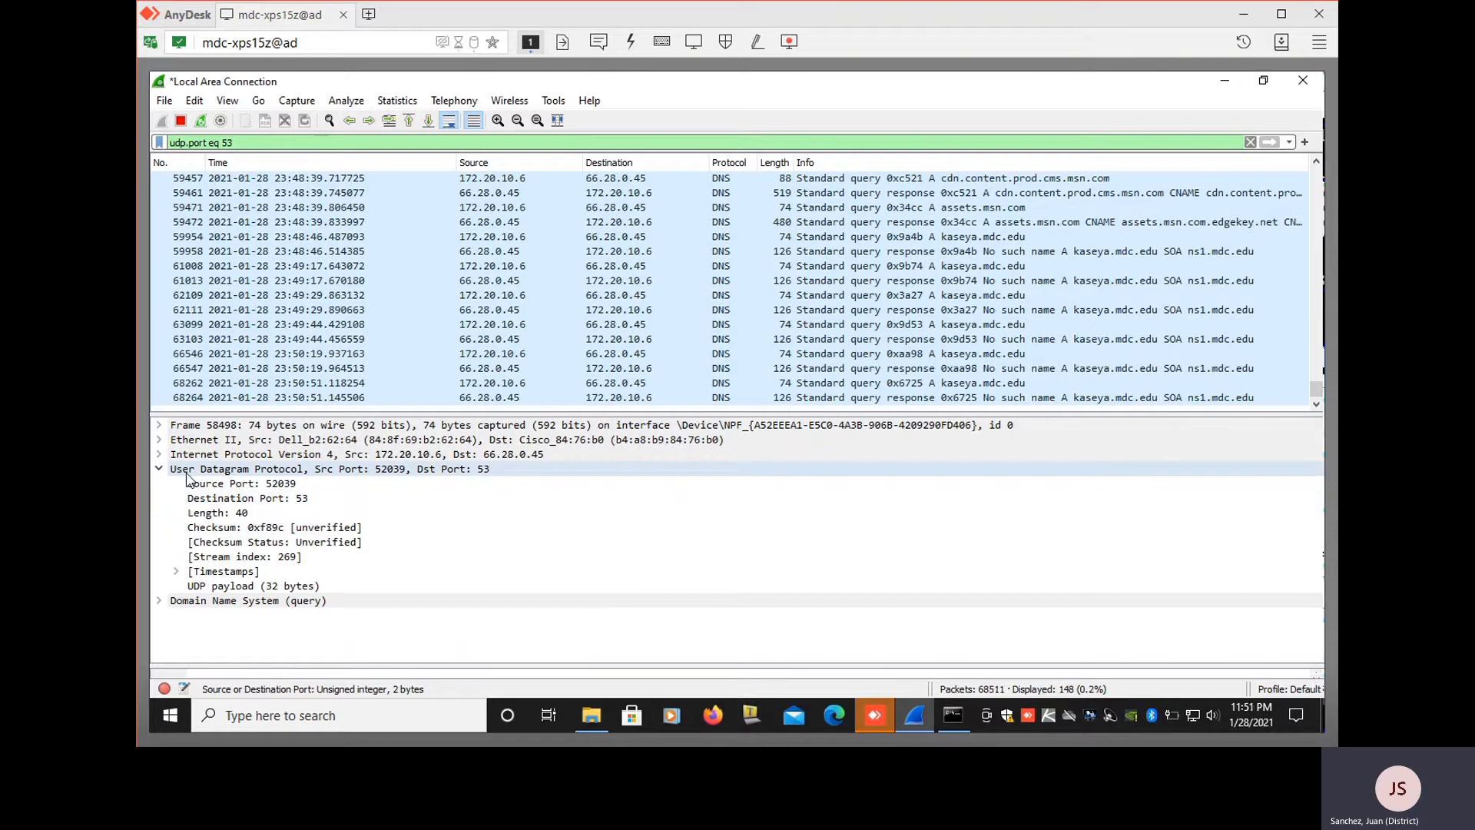
{"action": "left_click", "coordinate": [160, 601]}
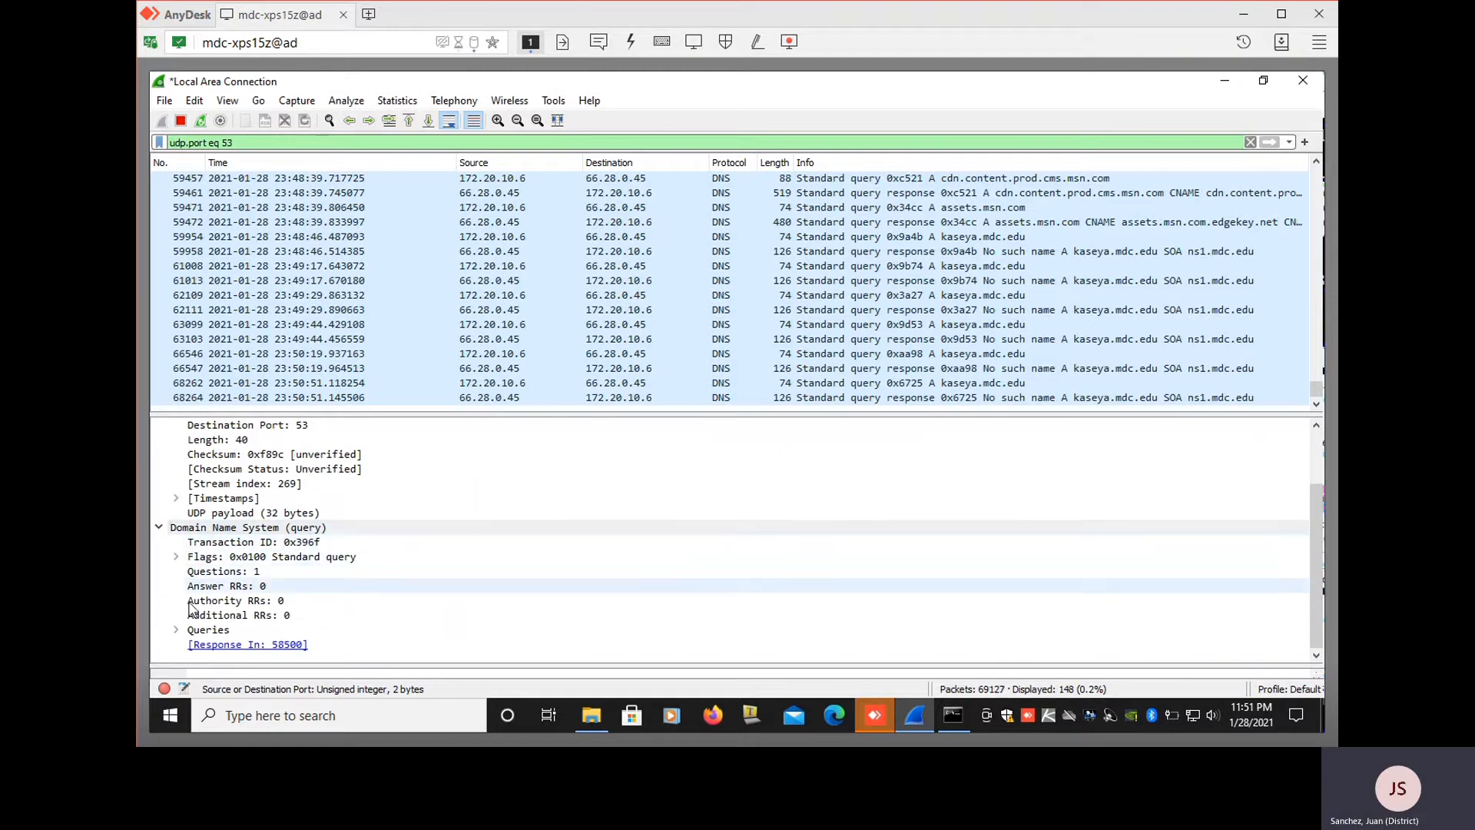
{"action": "left_click", "coordinate": [176, 630]}
{"action": "scroll", "coordinate": [516, 583], "scroll_direction": "down", "scroll_amount": 1}
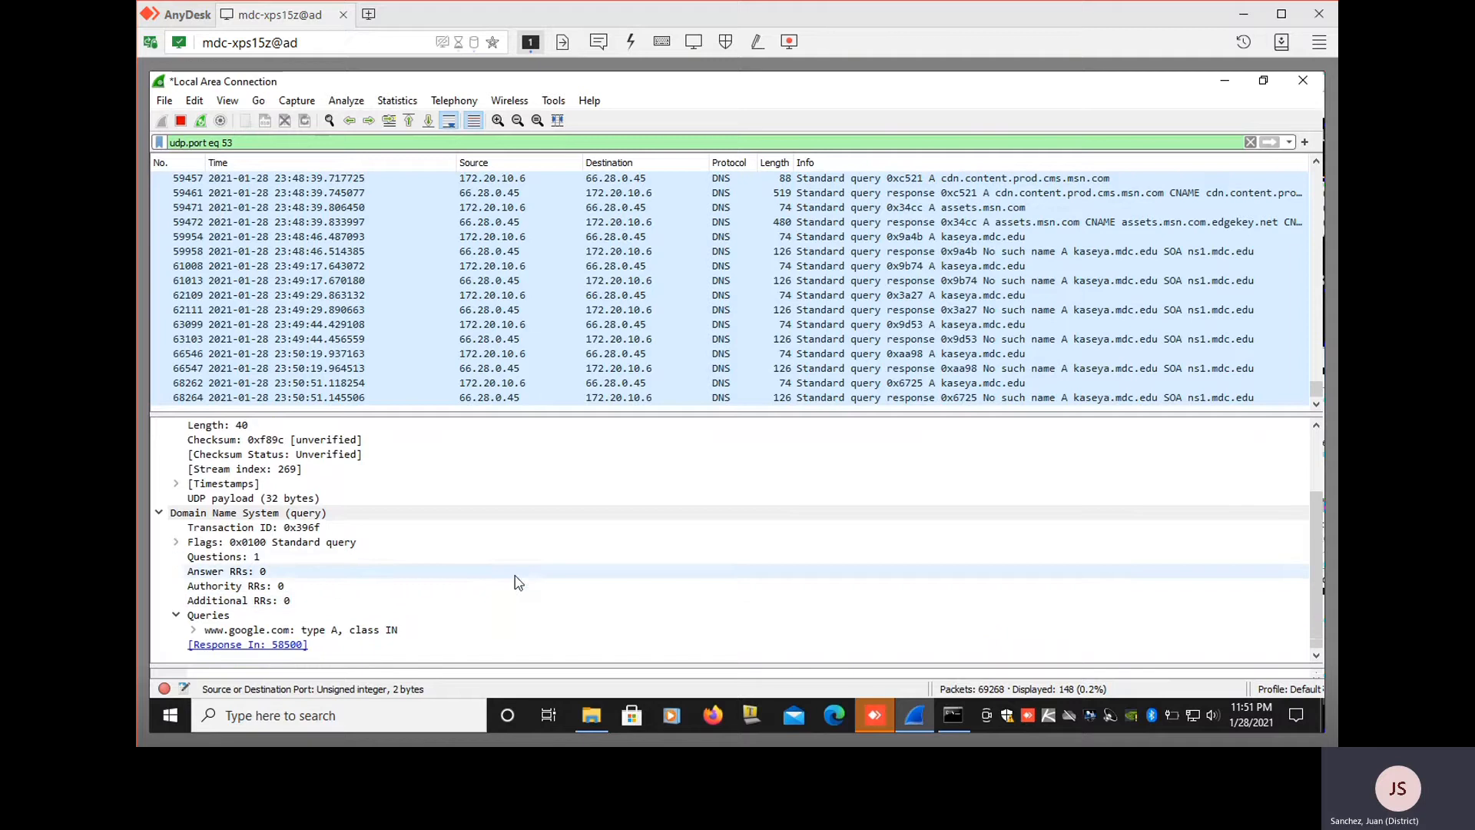
{"action": "left_click", "coordinate": [194, 634]}
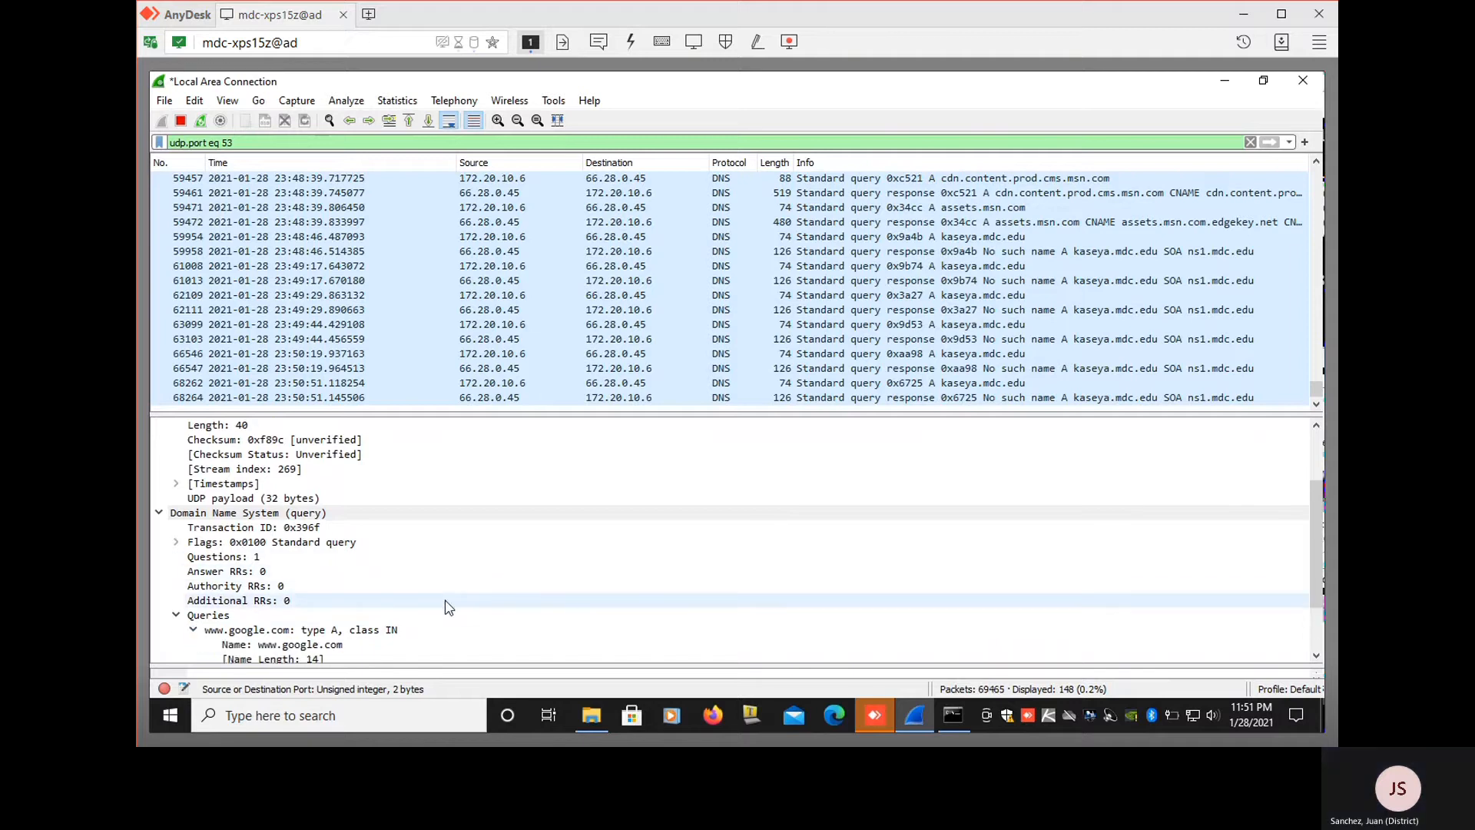
{"action": "scroll", "coordinate": [256, 582], "scroll_direction": "down", "scroll_amount": 2}
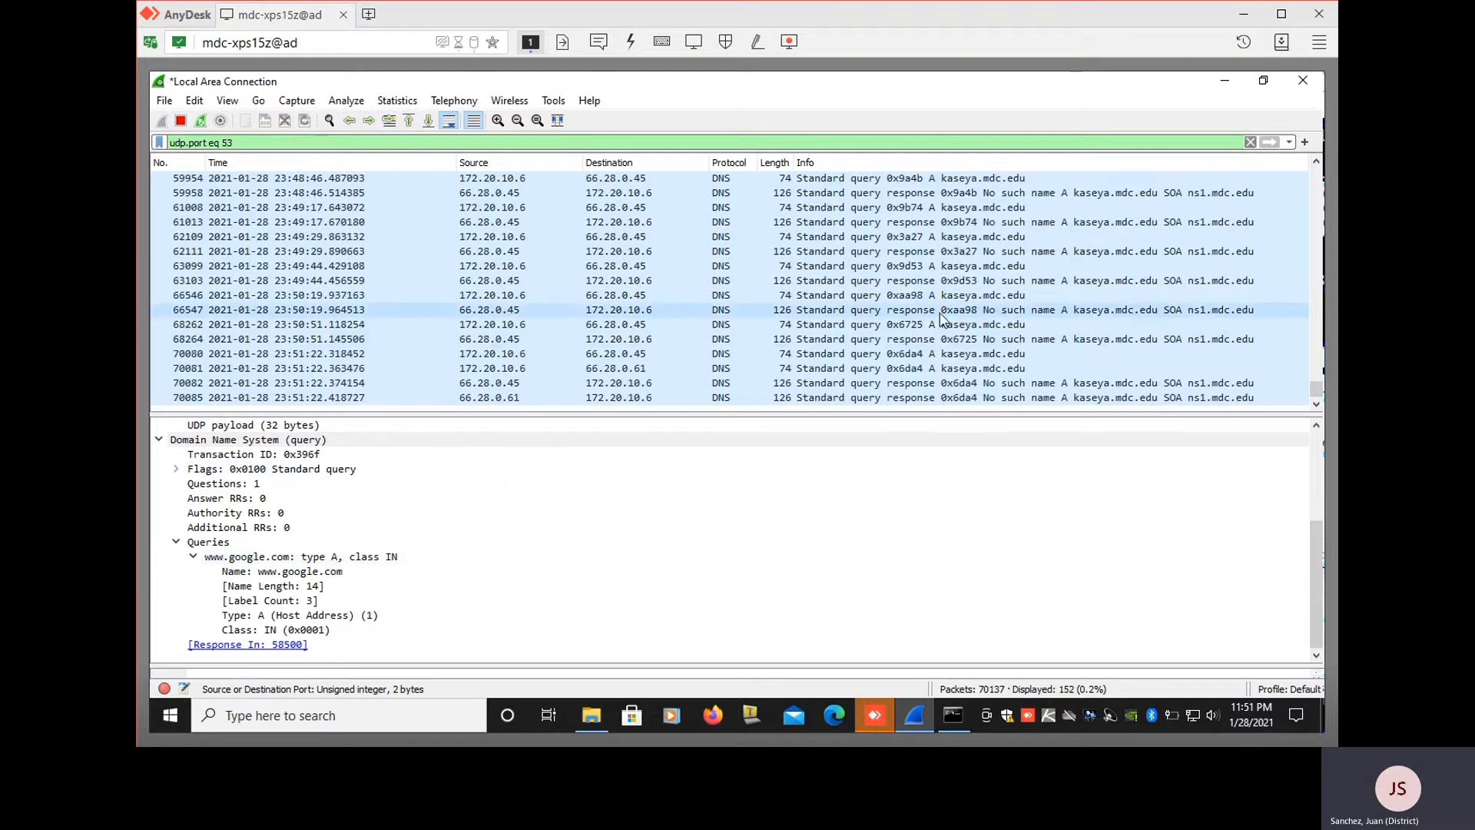
{"action": "scroll", "coordinate": [931, 325], "scroll_direction": "up", "scroll_amount": 1}
{"action": "scroll", "coordinate": [931, 325], "scroll_direction": "up", "scroll_amount": 20}
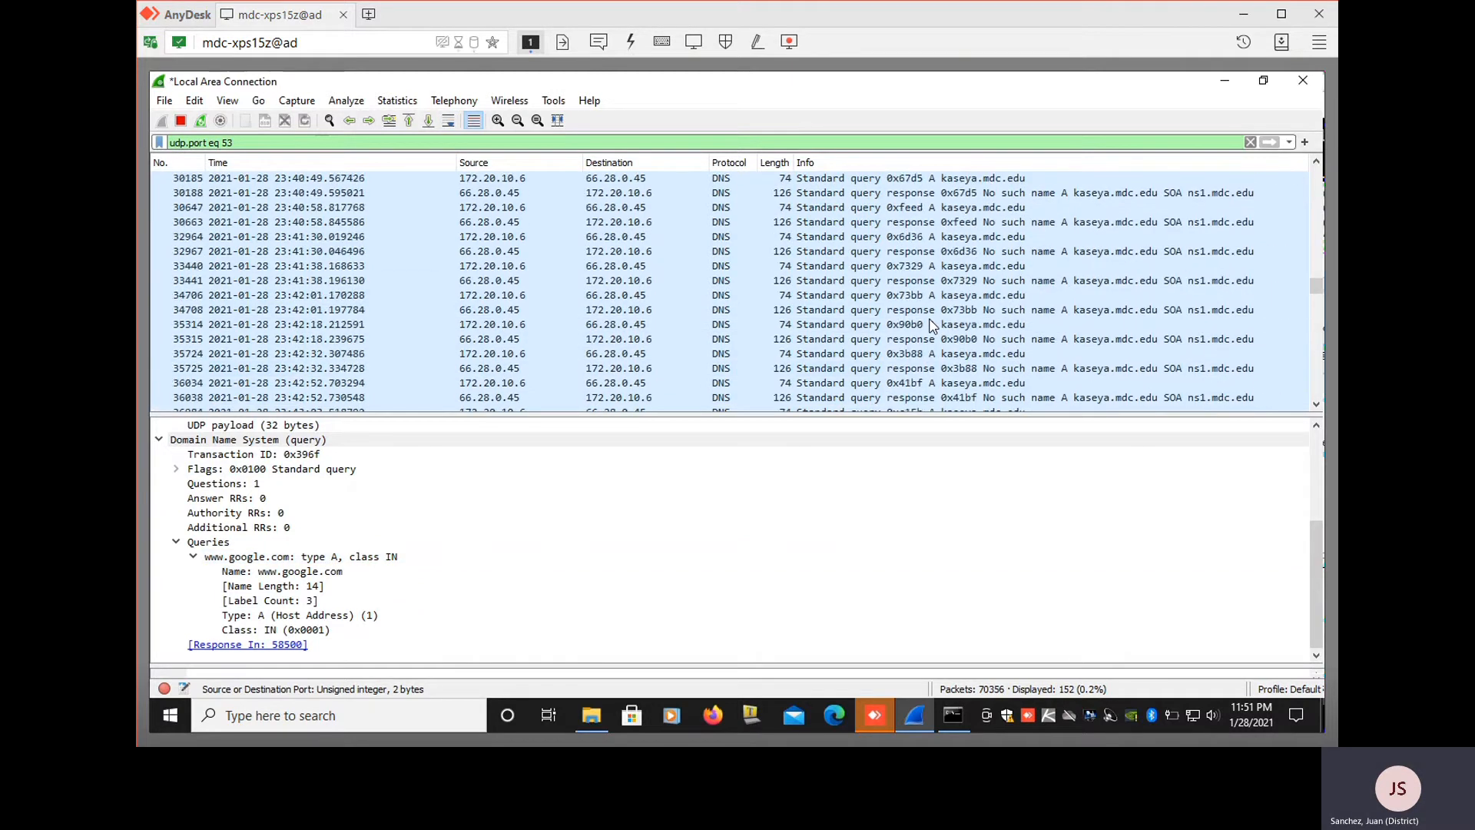
{"action": "scroll", "coordinate": [932, 325], "scroll_direction": "down", "scroll_amount": 7}
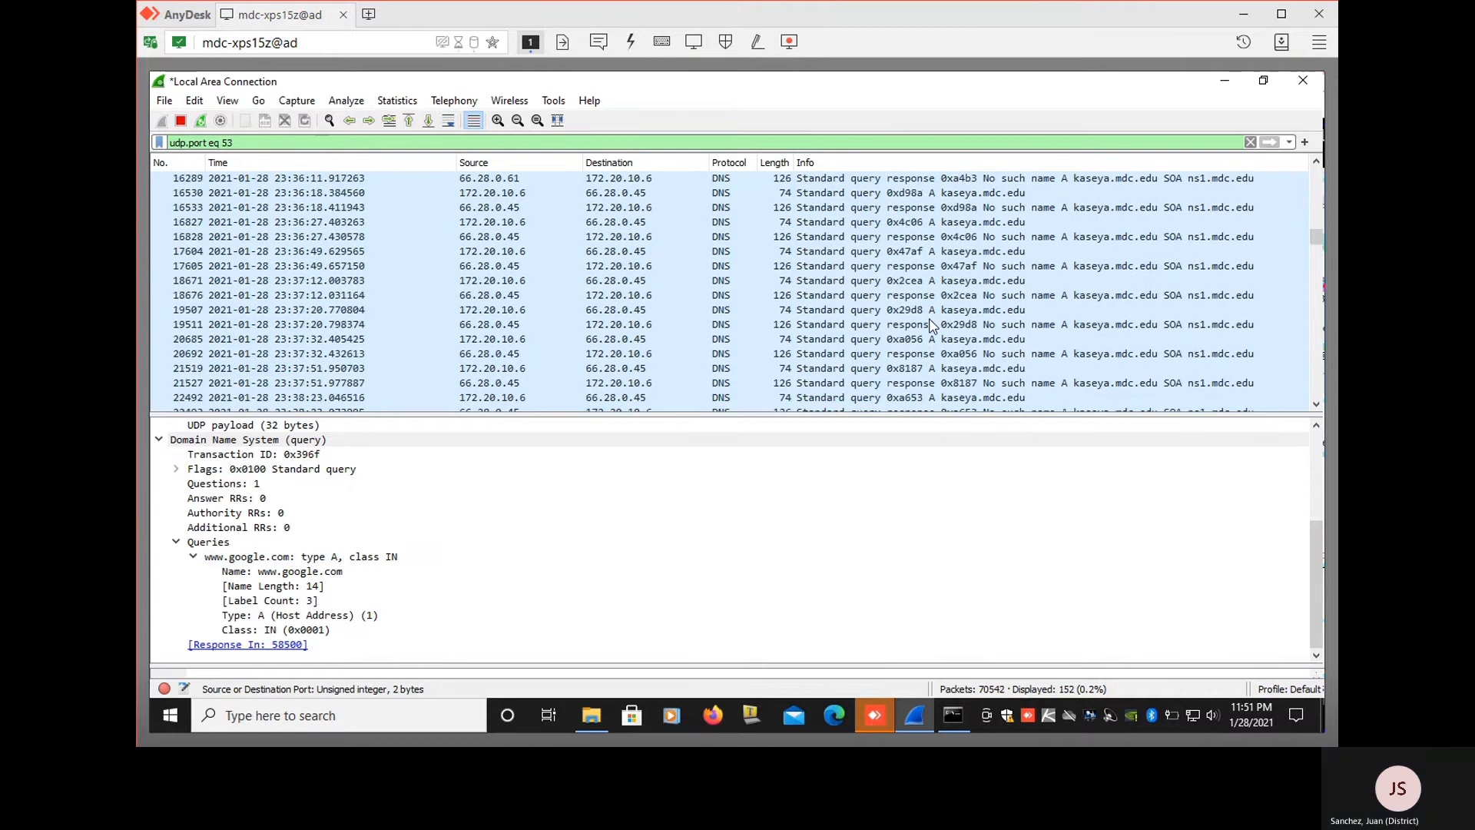
{"action": "scroll", "coordinate": [893, 338], "scroll_direction": "down", "scroll_amount": 20}
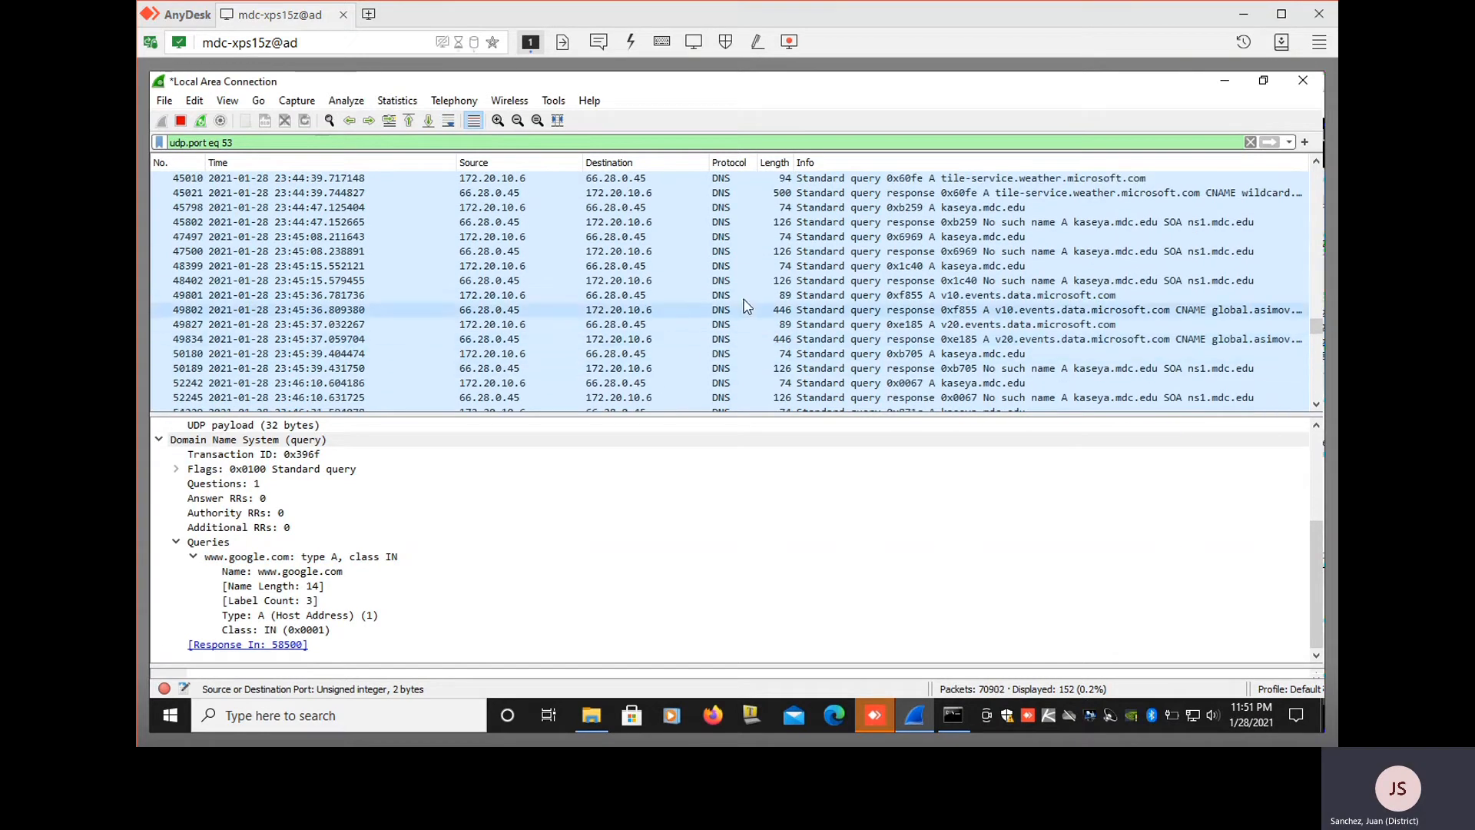
{"action": "scroll", "coordinate": [714, 323], "scroll_direction": "down", "scroll_amount": 8}
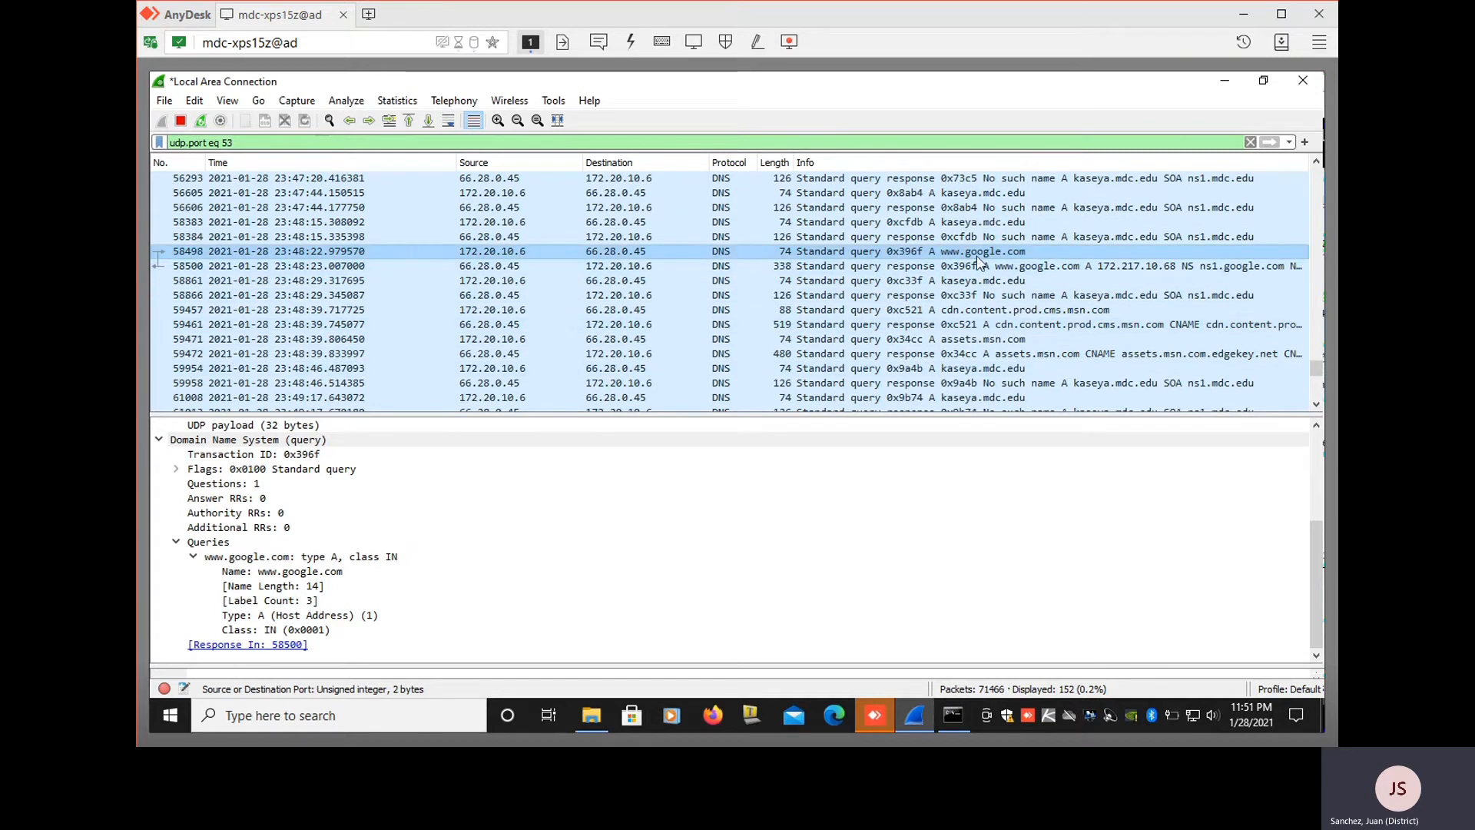
{"action": "left_click", "coordinate": [504, 271]}
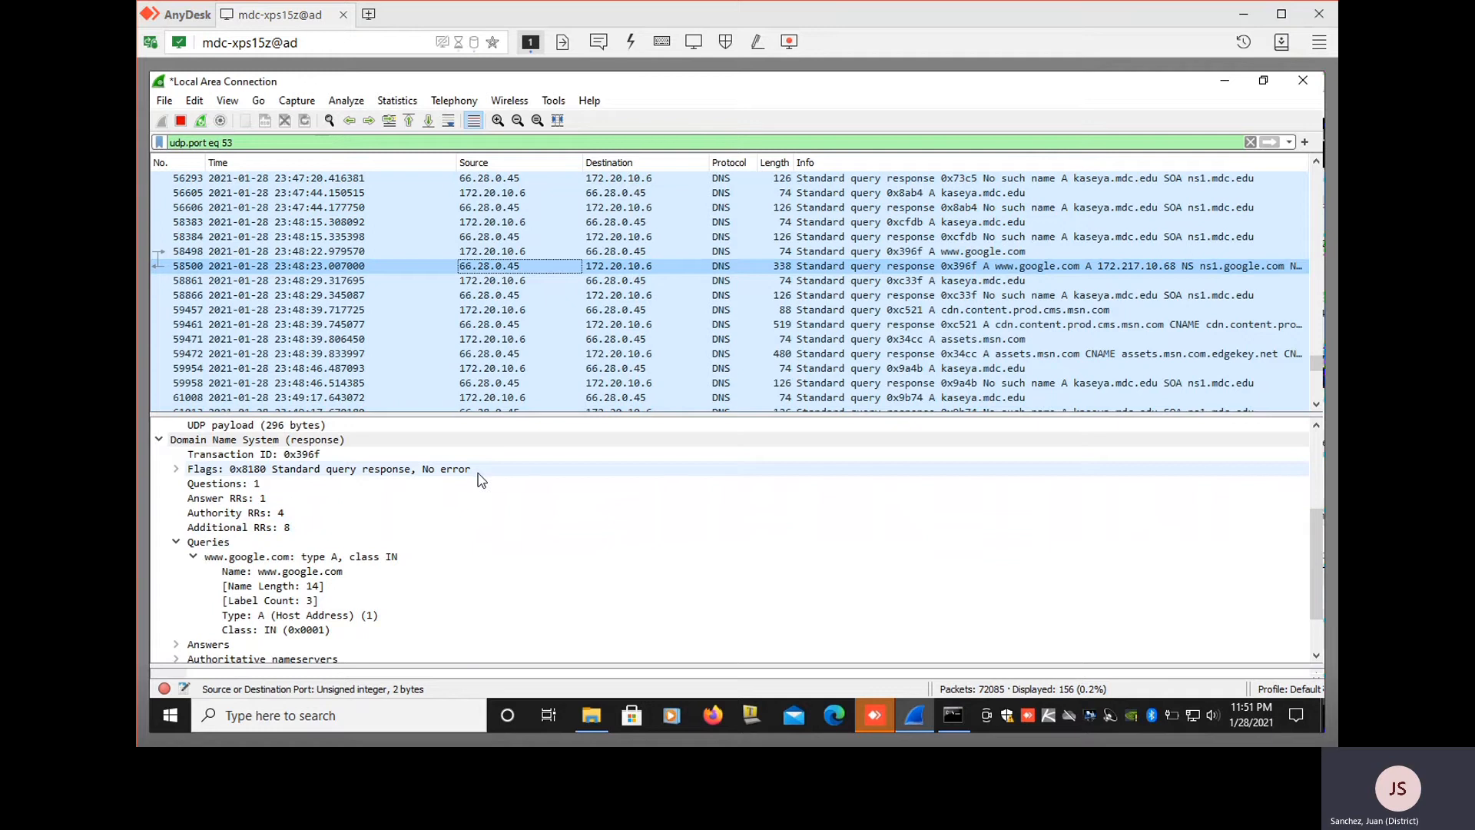
{"action": "scroll", "coordinate": [481, 480], "scroll_direction": "down", "scroll_amount": 2}
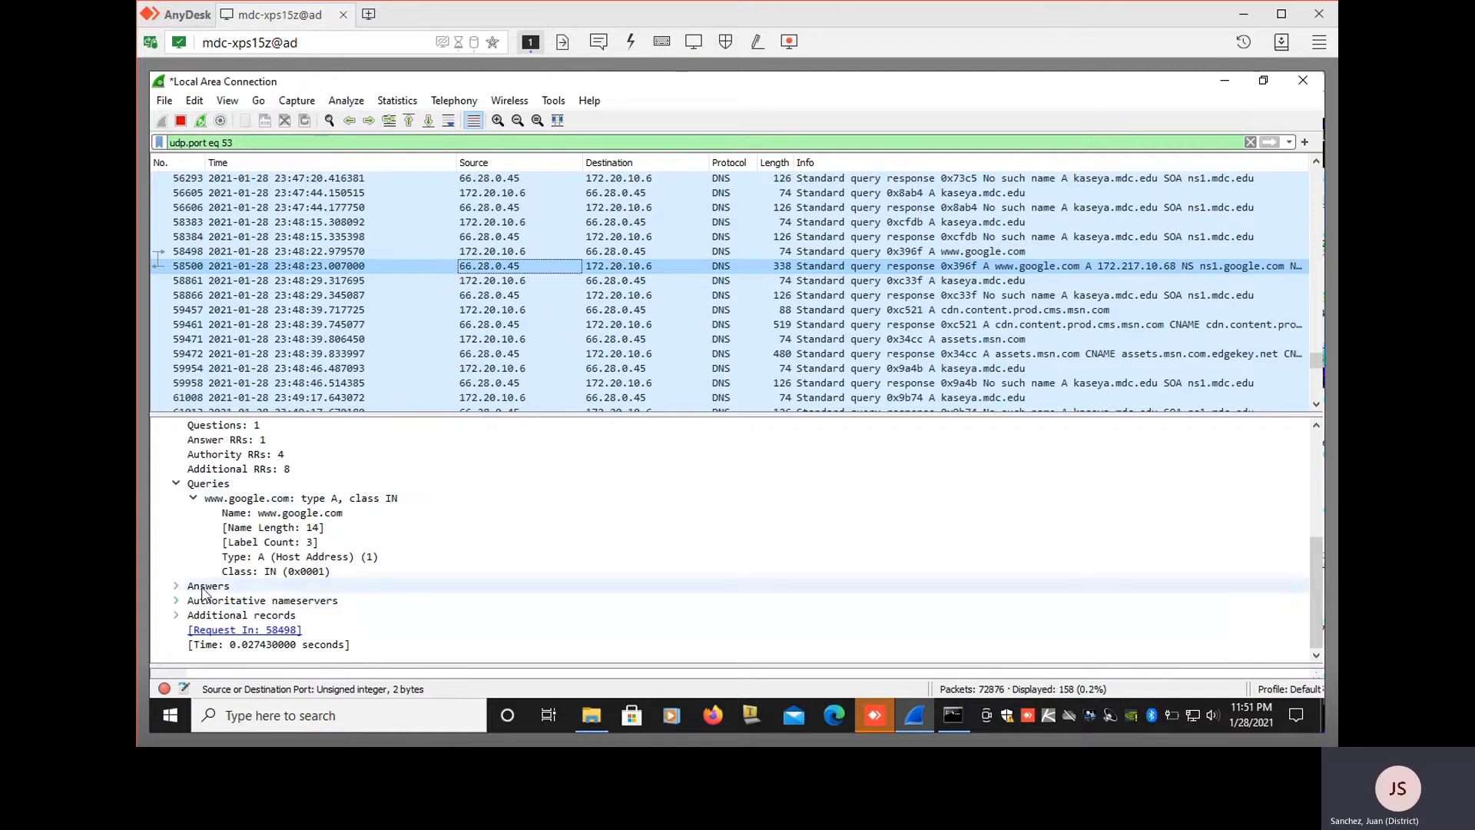
{"action": "left_click", "coordinate": [176, 586]}
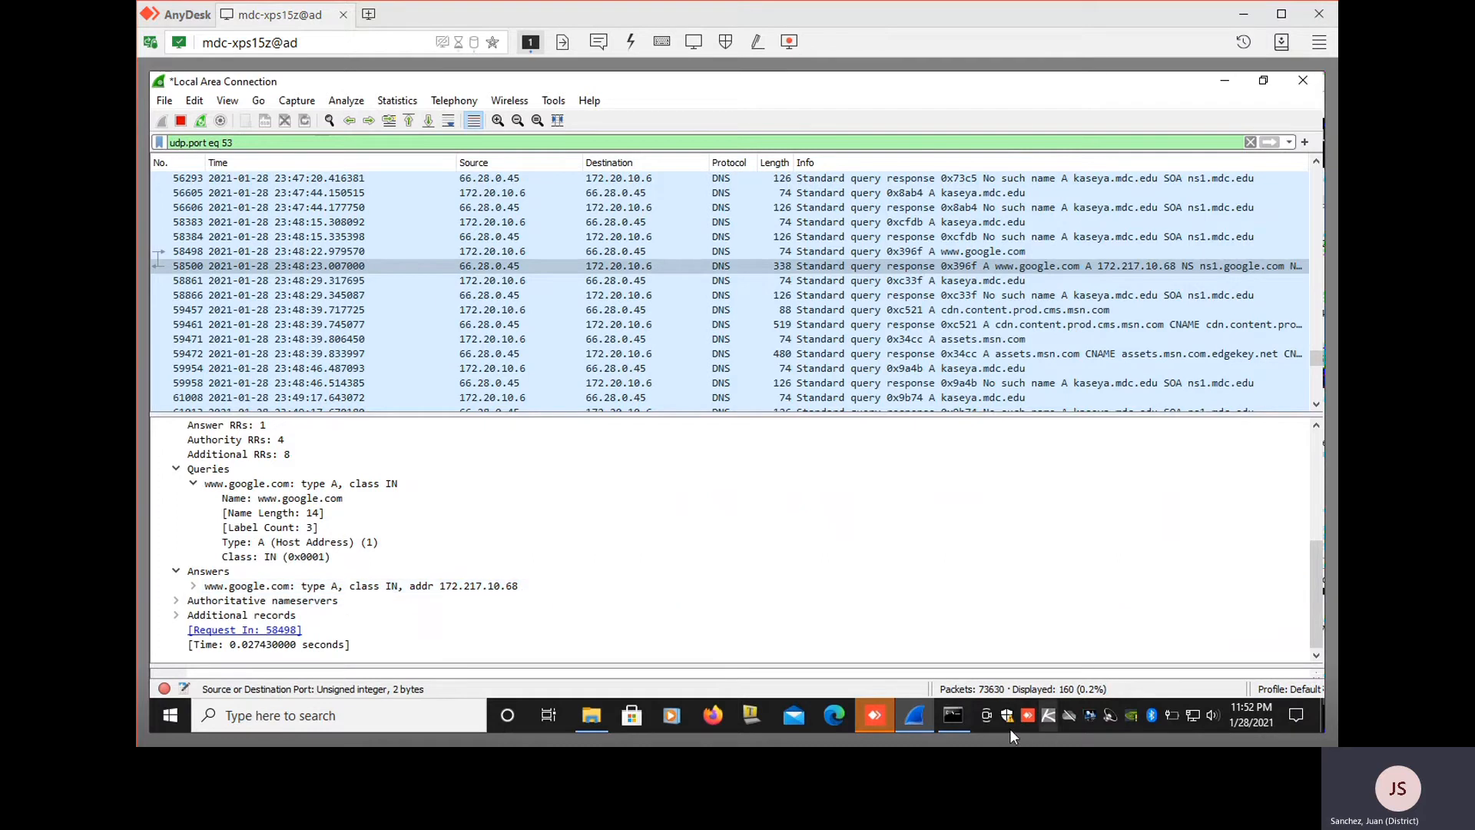
{"action": "left_click", "coordinate": [962, 719]}
{"action": "scroll", "coordinate": [876, 522], "scroll_direction": "down", "scroll_amount": 12}
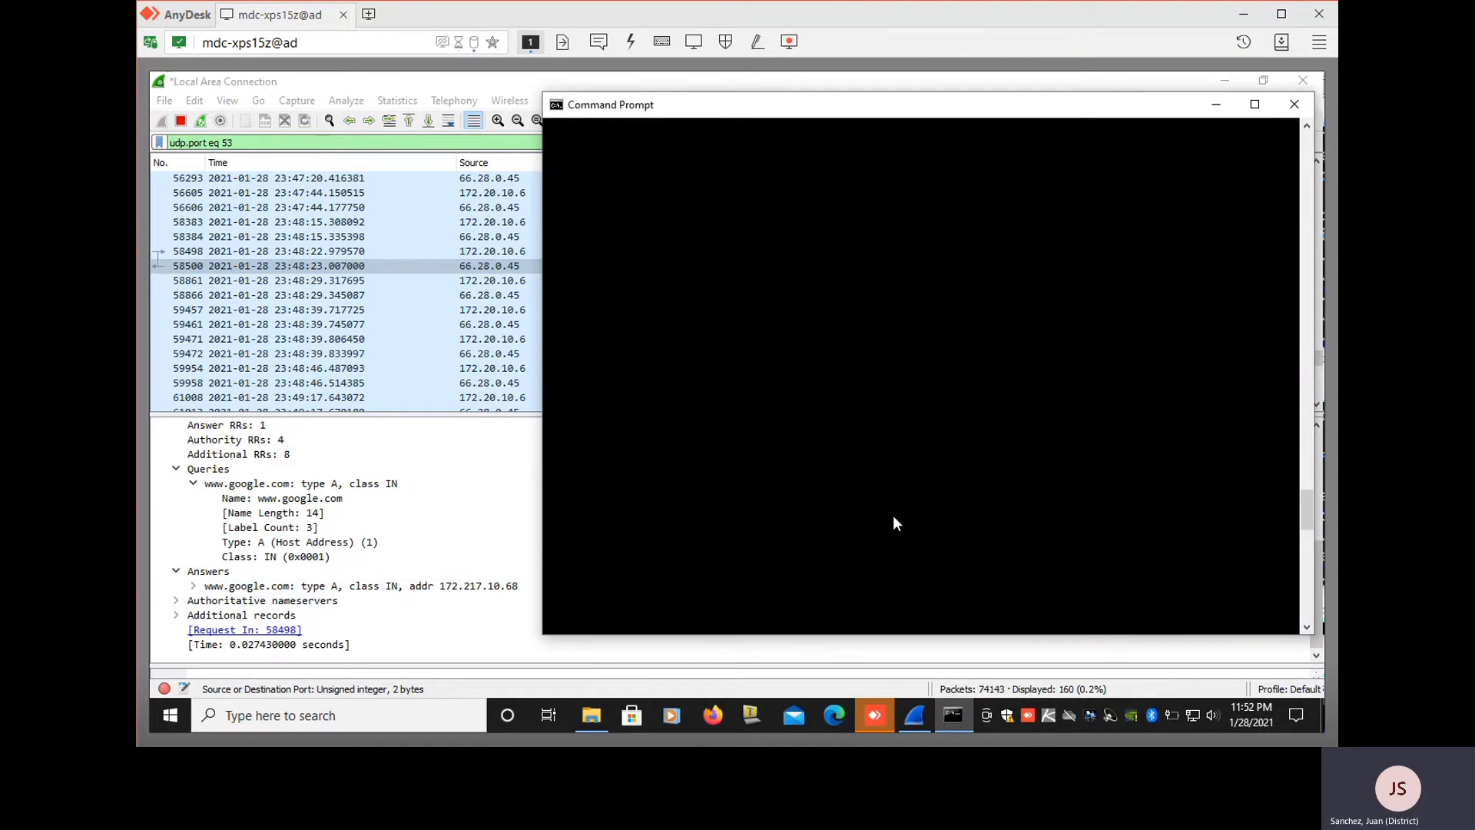
{"action": "scroll", "coordinate": [893, 522], "scroll_direction": "up", "scroll_amount": 8}
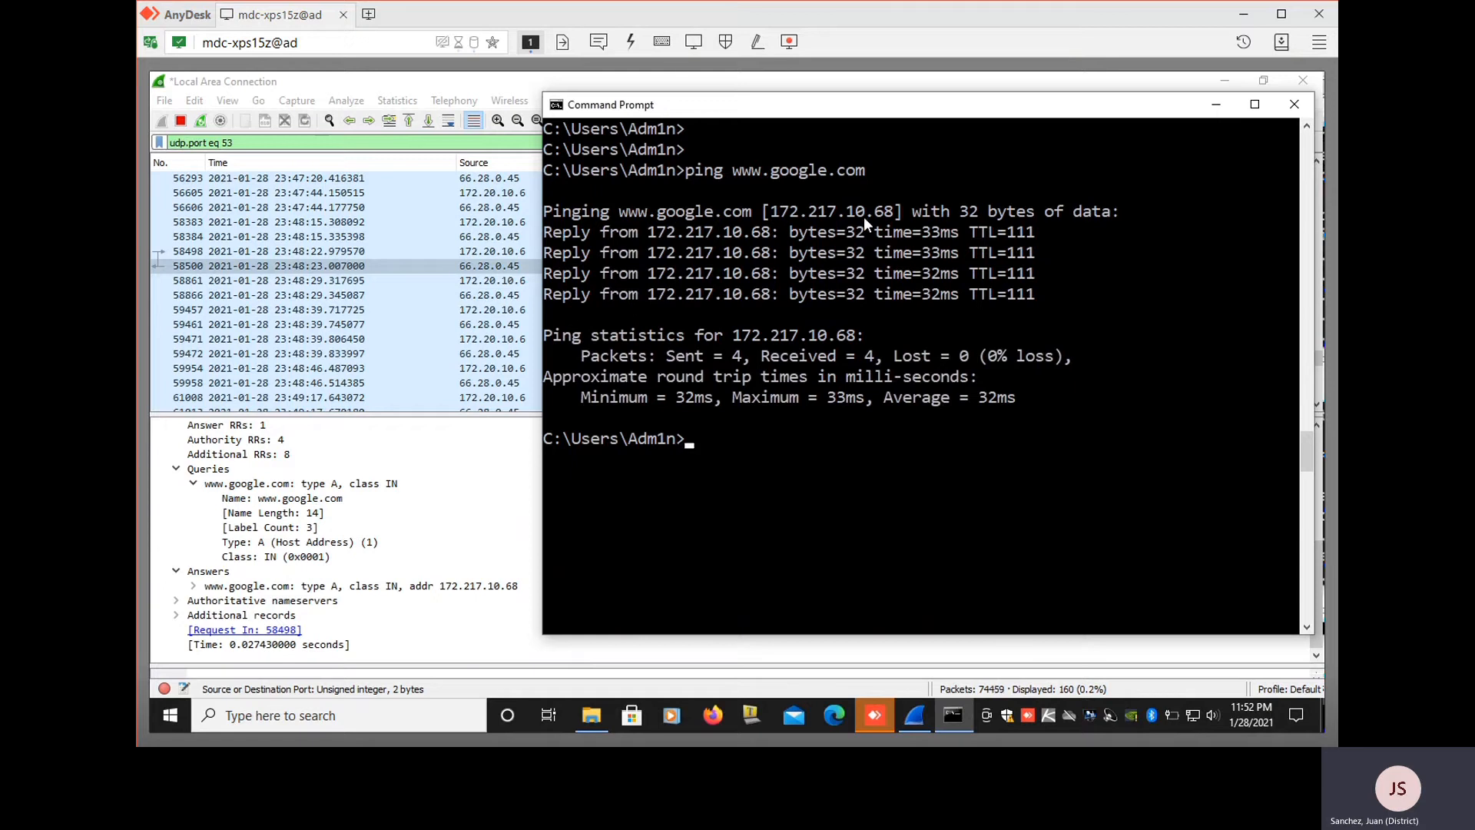
{"action": "left_click", "coordinate": [473, 617]}
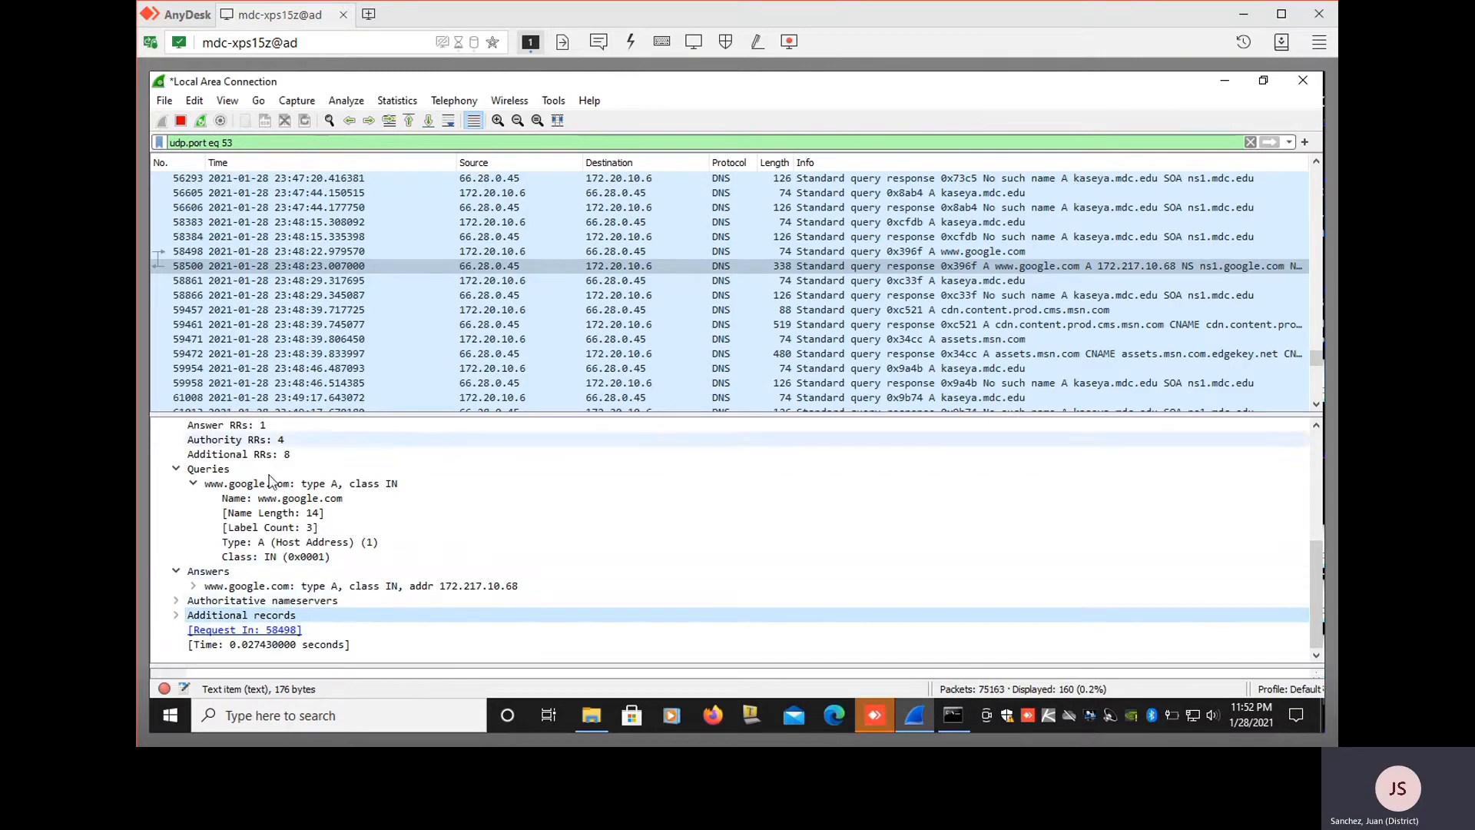
Expand Authoritative nameservers and Additional records in the DNS response and review the listed google.com name servers and their addresses
{"action": "left_click", "coordinate": [176, 600]}
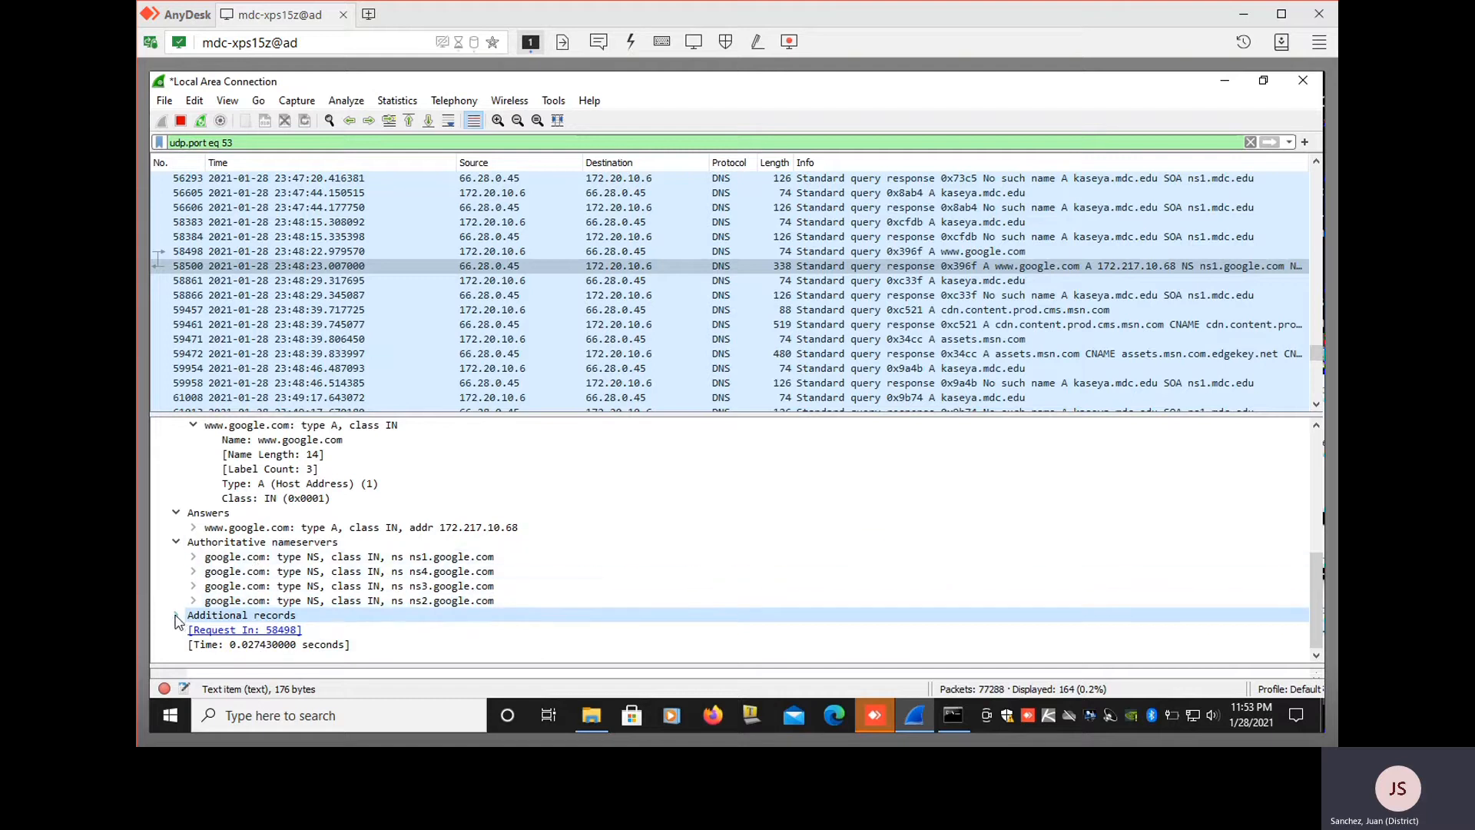
{"action": "double_click", "coordinate": [543, 614]}
{"action": "scroll", "coordinate": [543, 613], "scroll_direction": "down", "scroll_amount": 1}
{"action": "scroll", "coordinate": [543, 615], "scroll_direction": "down", "scroll_amount": 2}
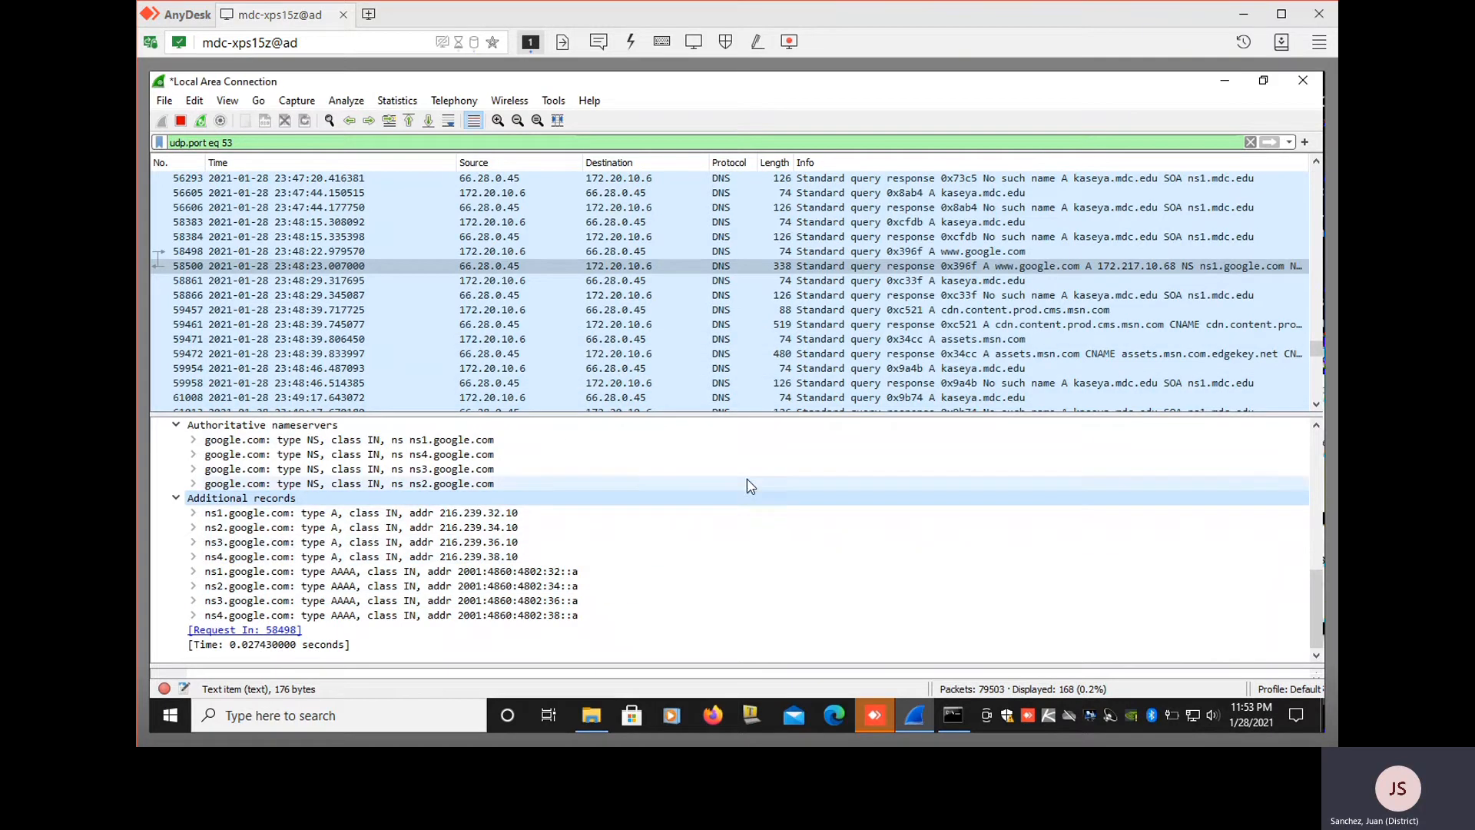
{"action": "scroll", "coordinate": [751, 485], "scroll_direction": "up", "scroll_amount": 10}
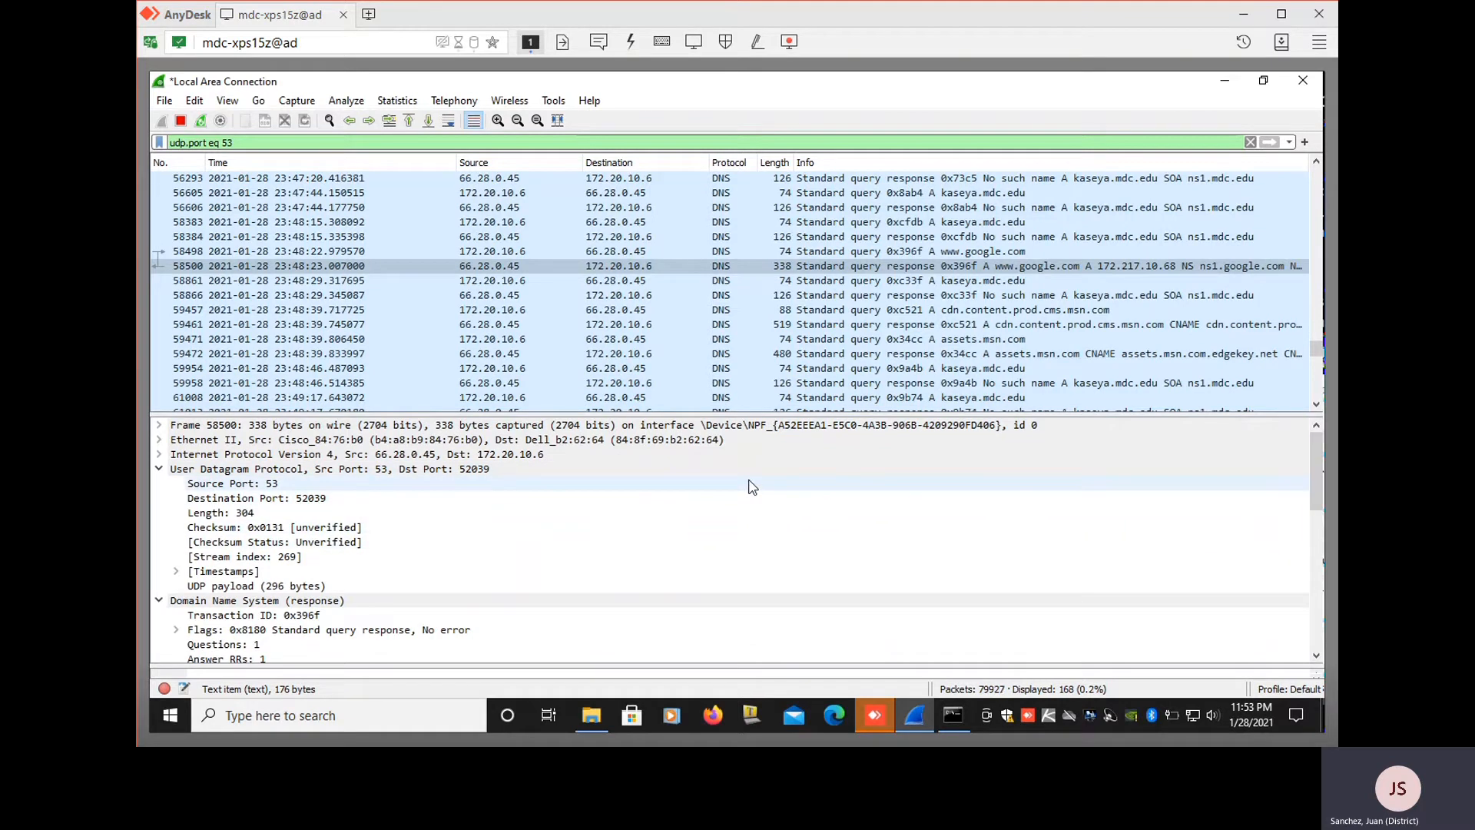
Open Firefox, switch back to Wireshark, and stop the running capture
{"action": "left_click", "coordinate": [713, 716]}
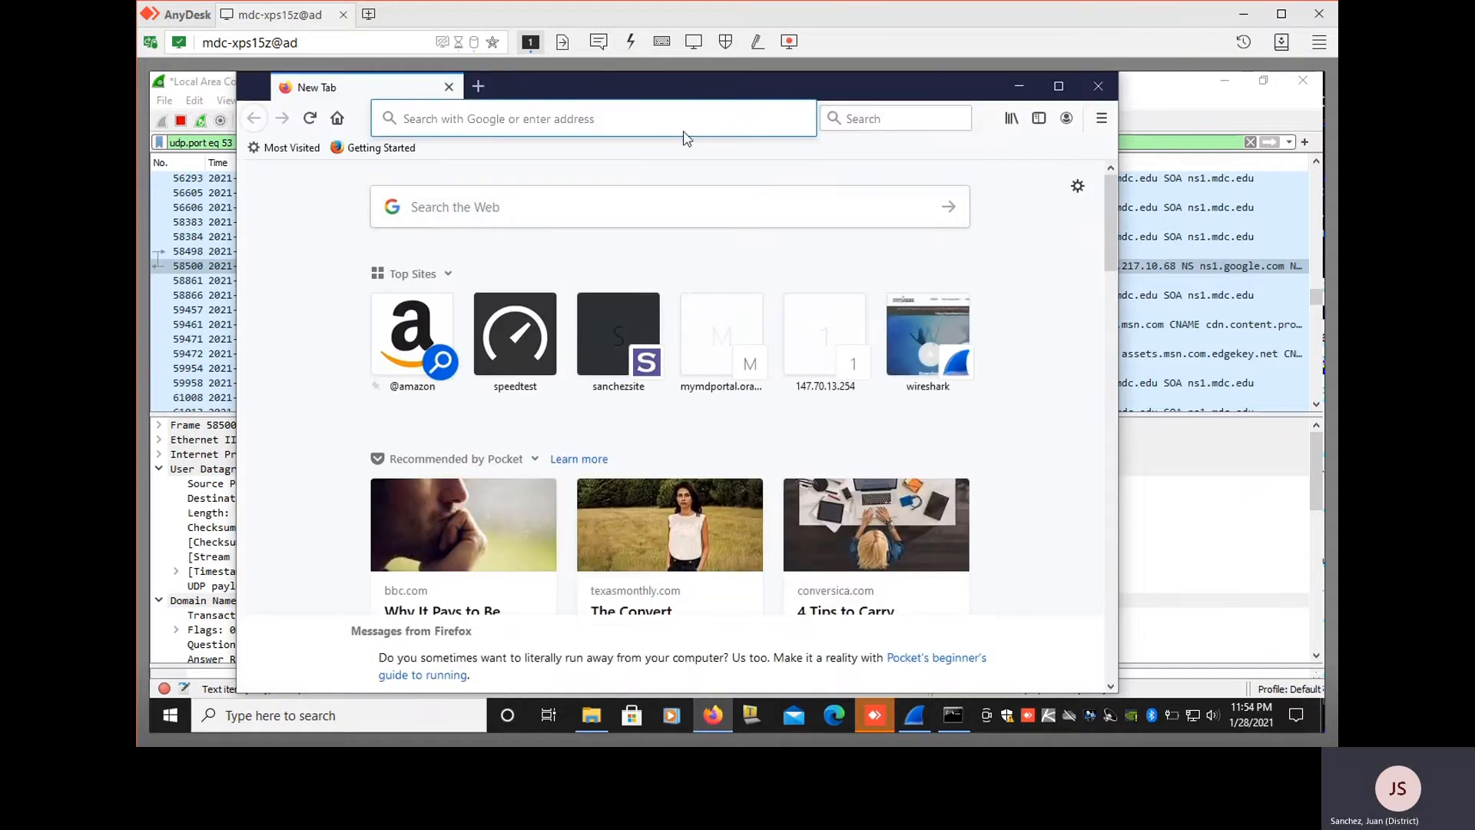
{"action": "left_click", "coordinate": [1173, 101]}
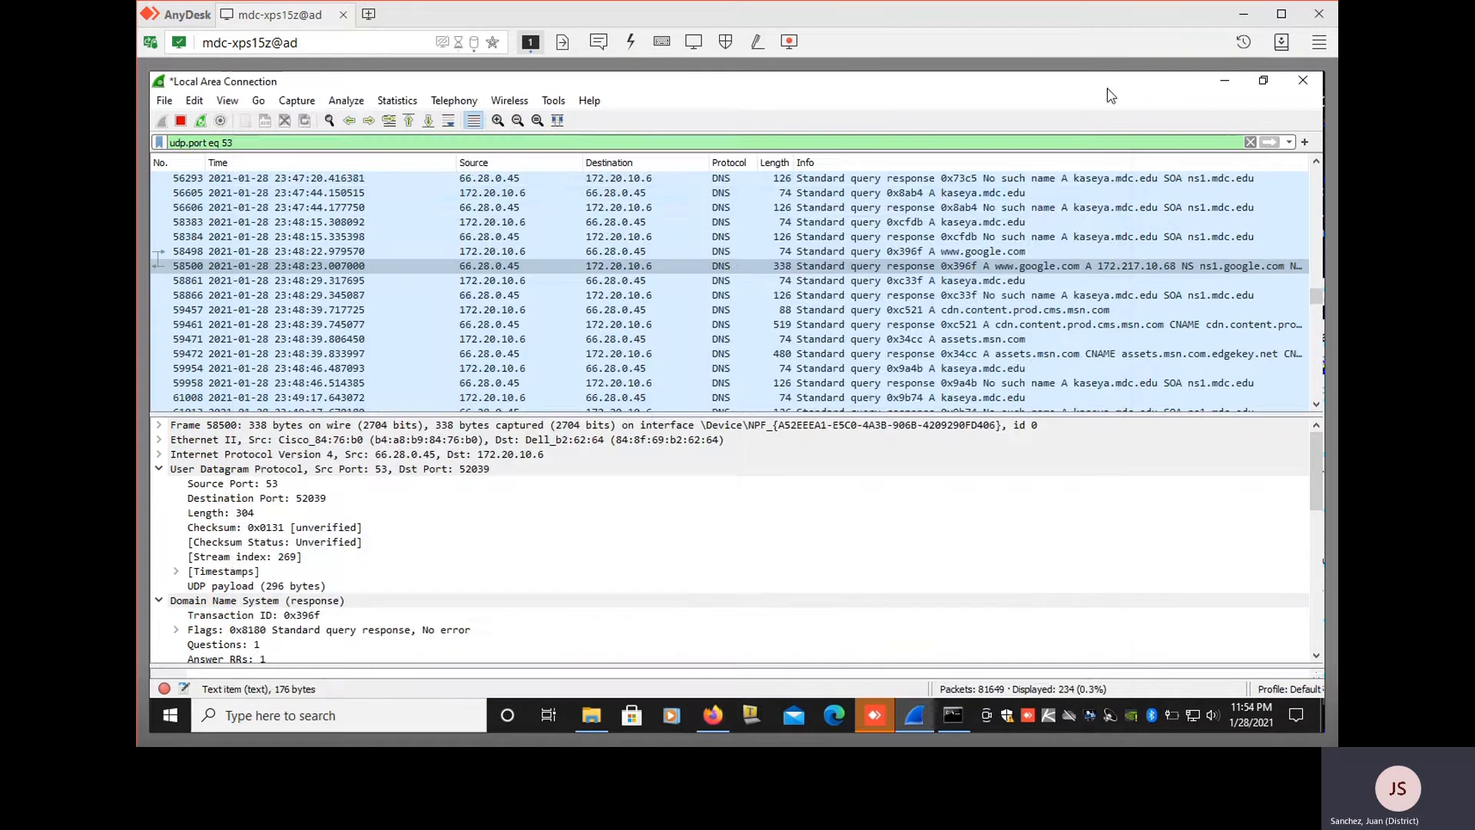
{"action": "left_click", "coordinate": [300, 106]}
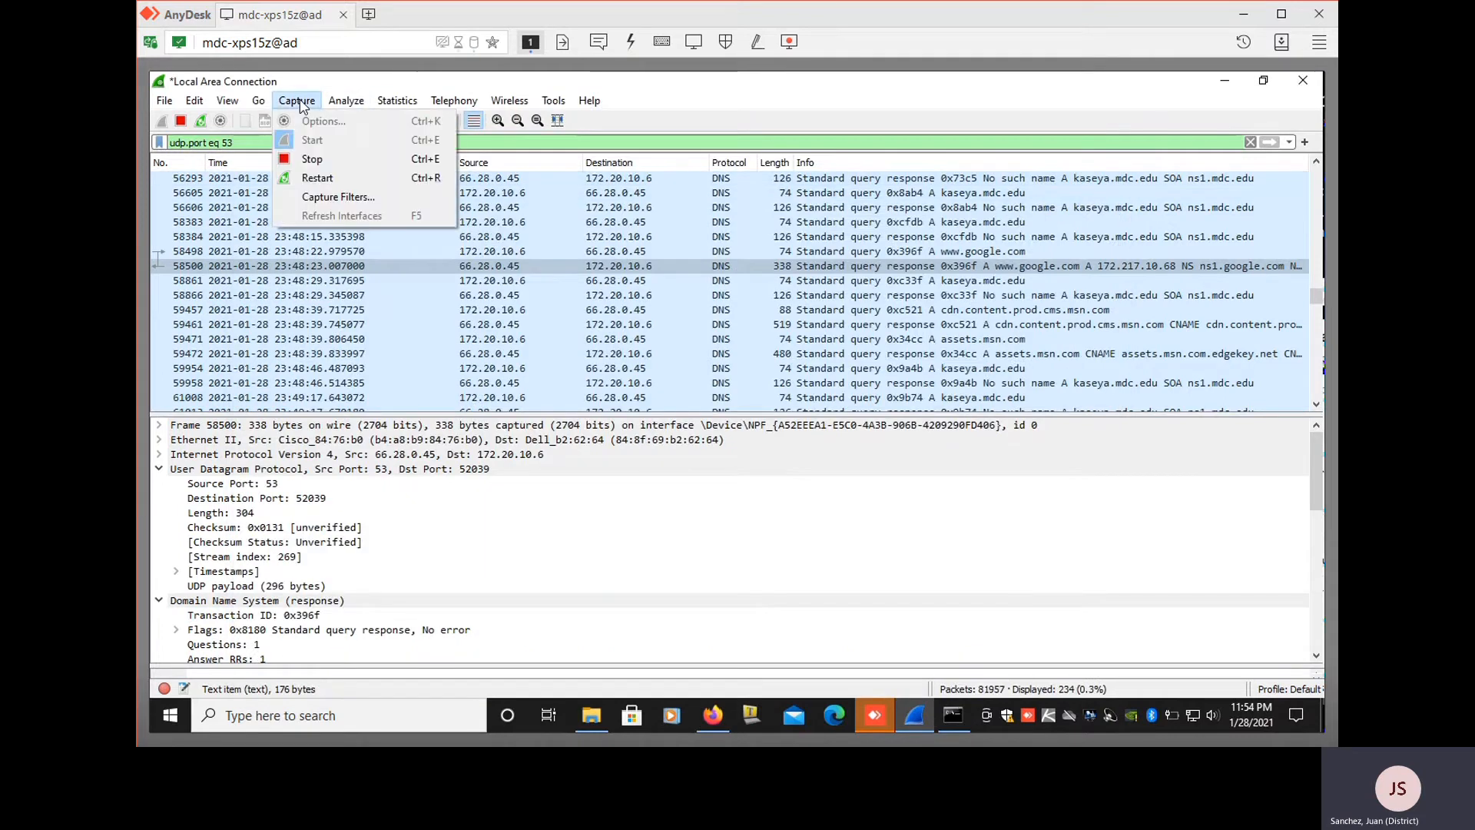
{"action": "left_click", "coordinate": [326, 160]}
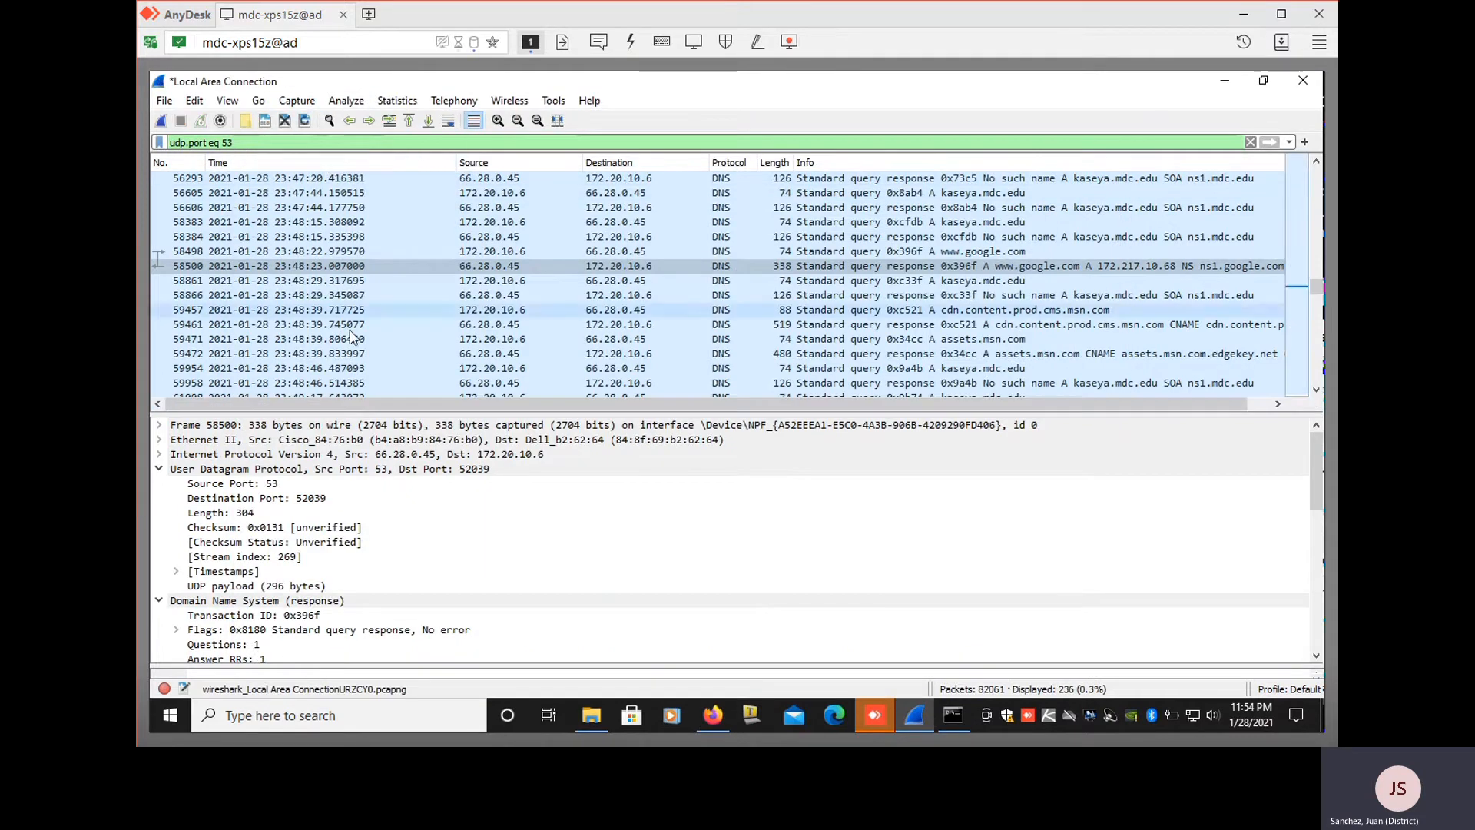
Start a new capture without saving the existing packets, and clear the udp.port eq 53 display filter
{"action": "left_click", "coordinate": [297, 101]}
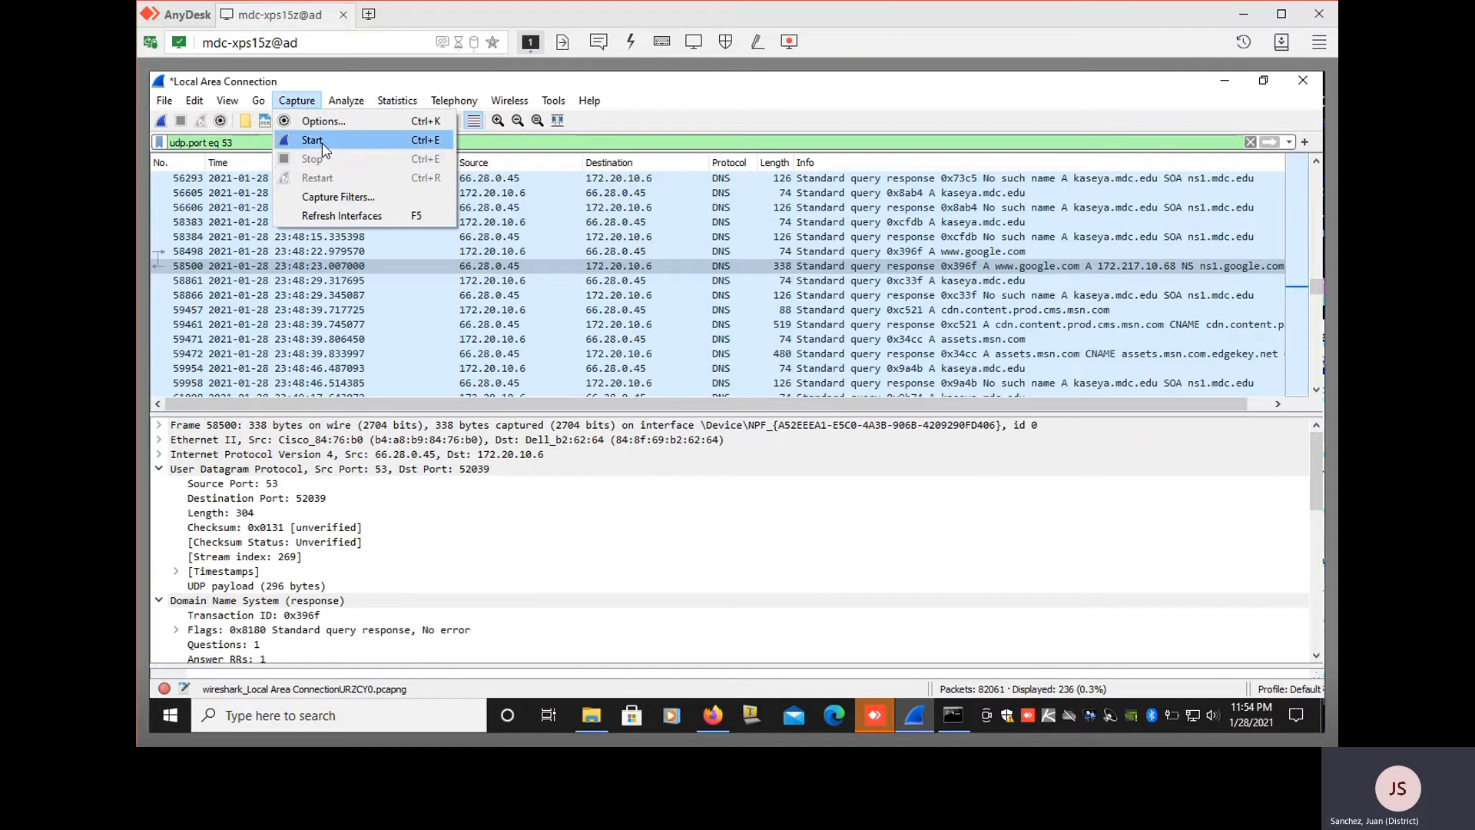
{"action": "left_click", "coordinate": [313, 140]}
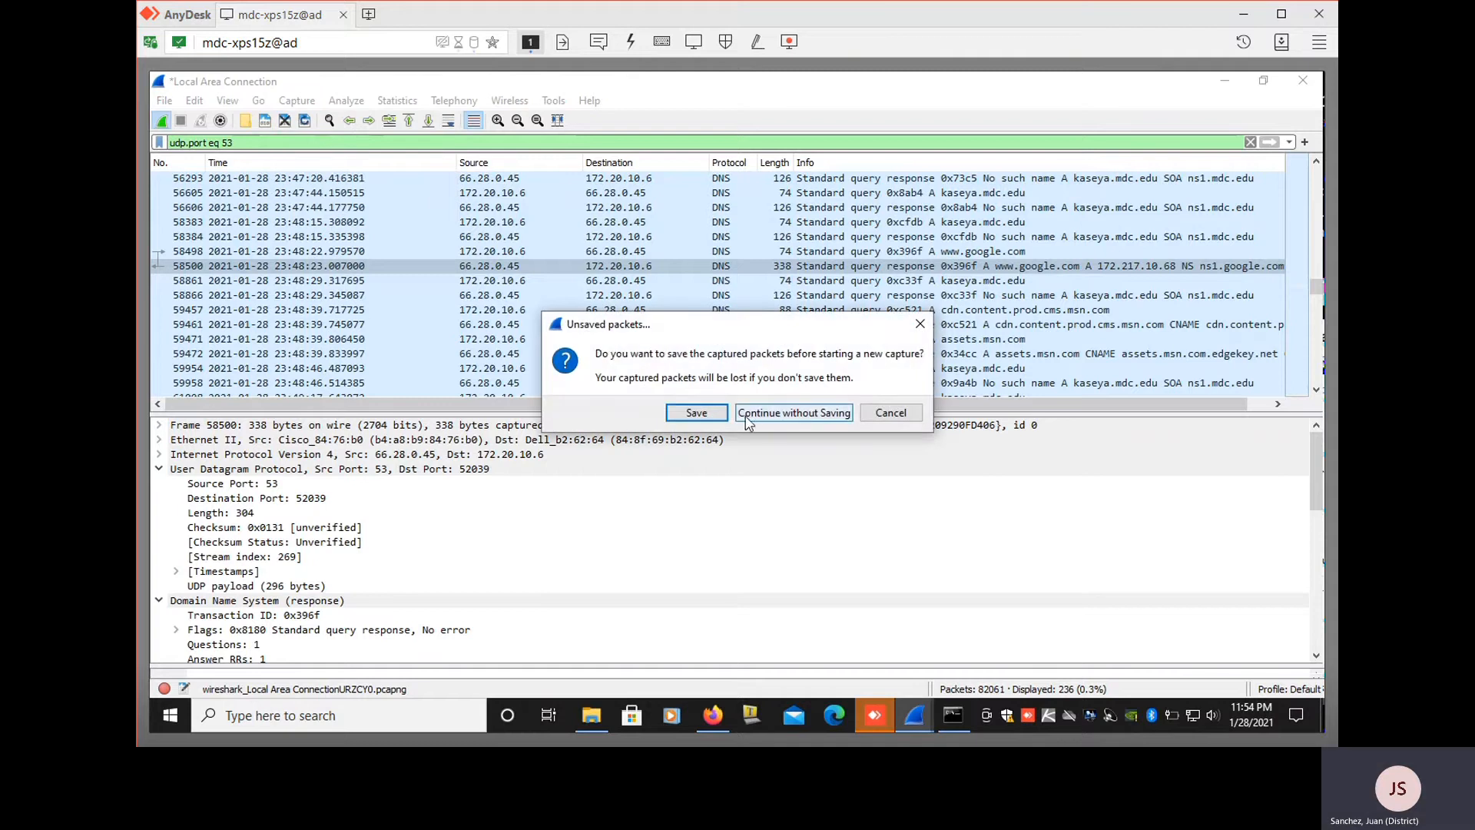
{"action": "left_click", "coordinate": [796, 413]}
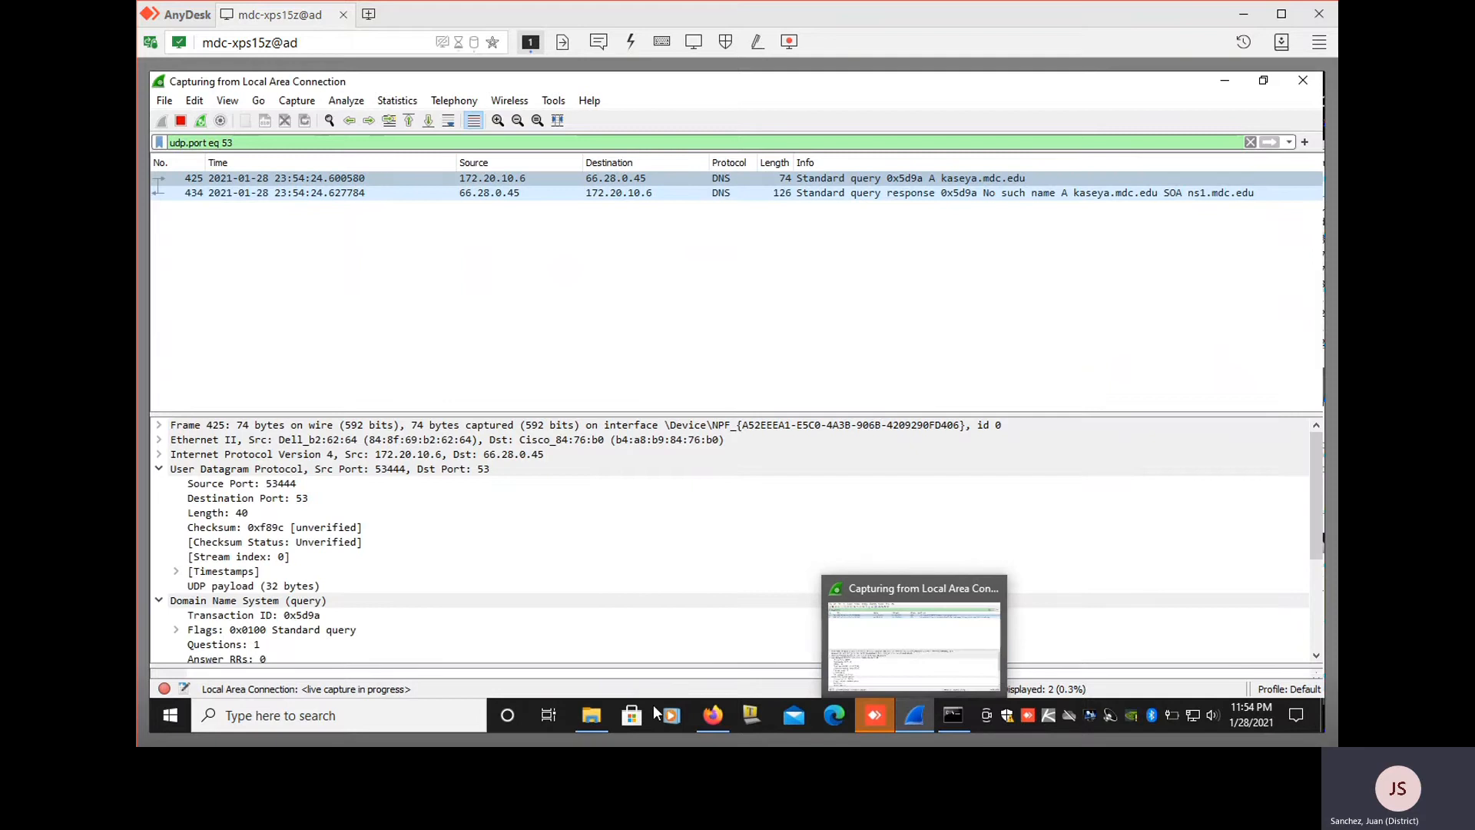
{"action": "triple_click", "coordinate": [246, 144]}
{"action": "key", "text": "BackSpace"}
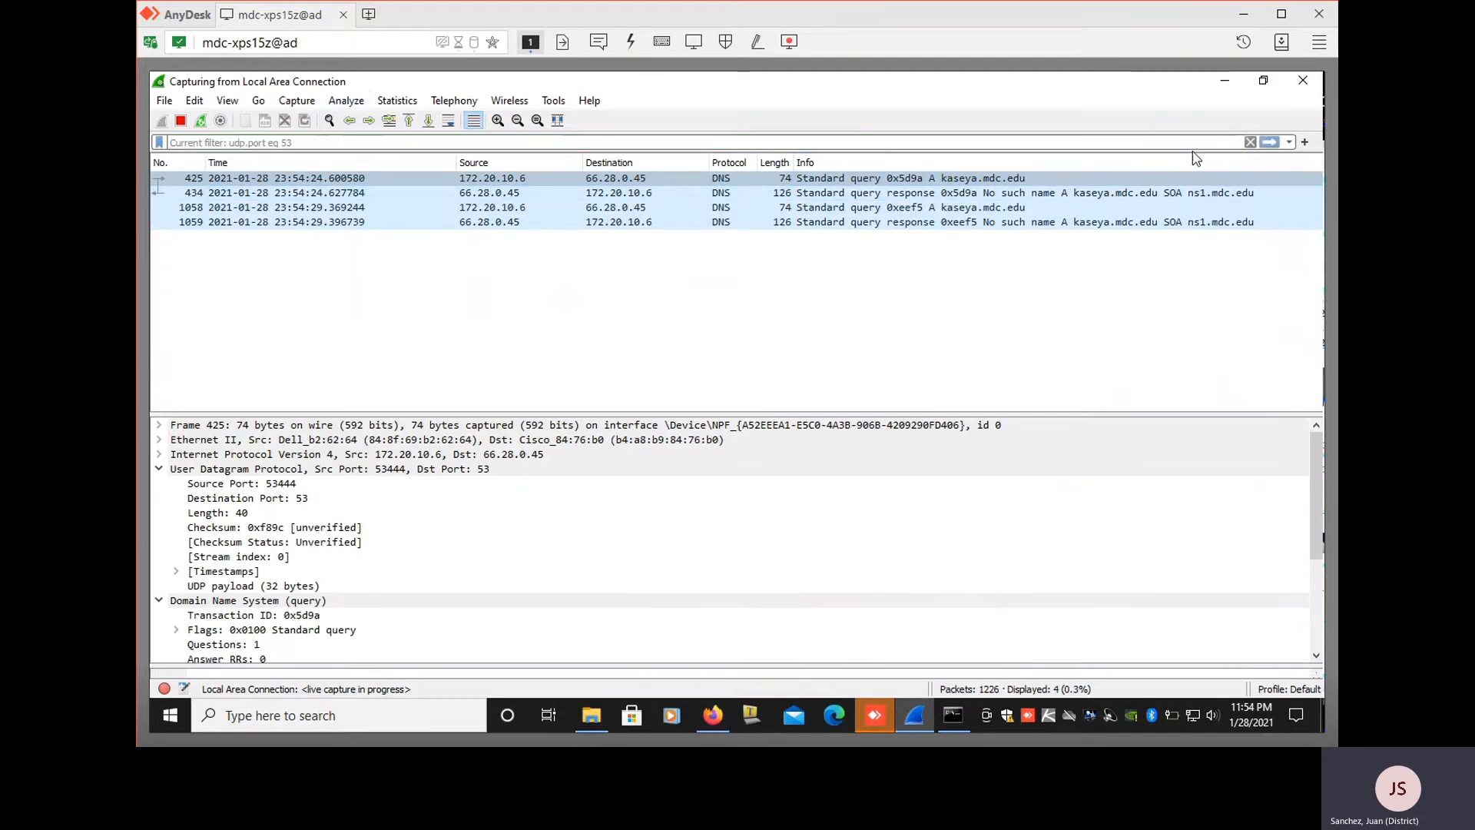
{"action": "left_click", "coordinate": [1270, 142]}
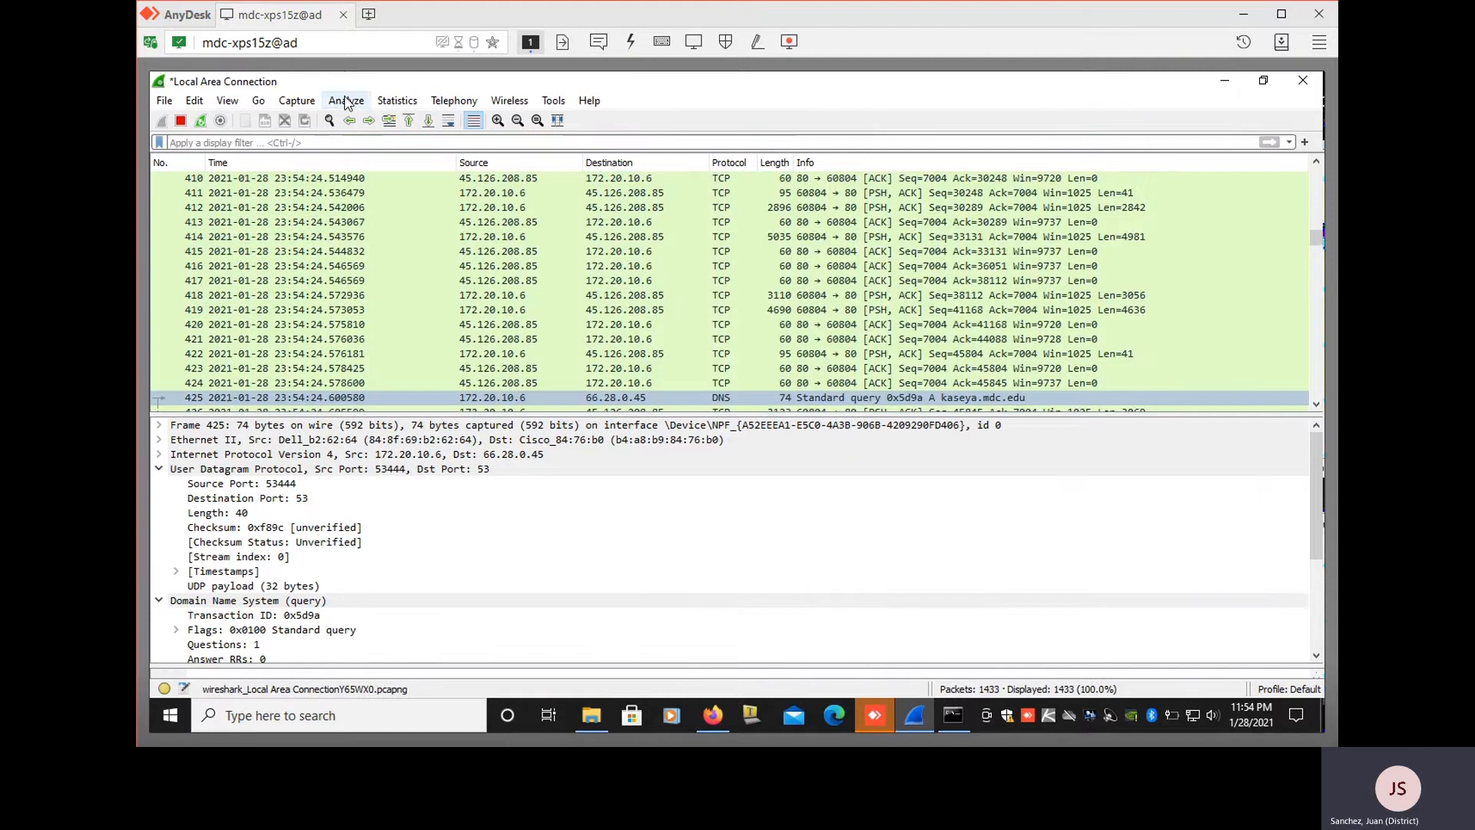
Stop the running capture and start a fresh one, continuing without saving the captured packets
{"action": "left_click", "coordinate": [182, 123]}
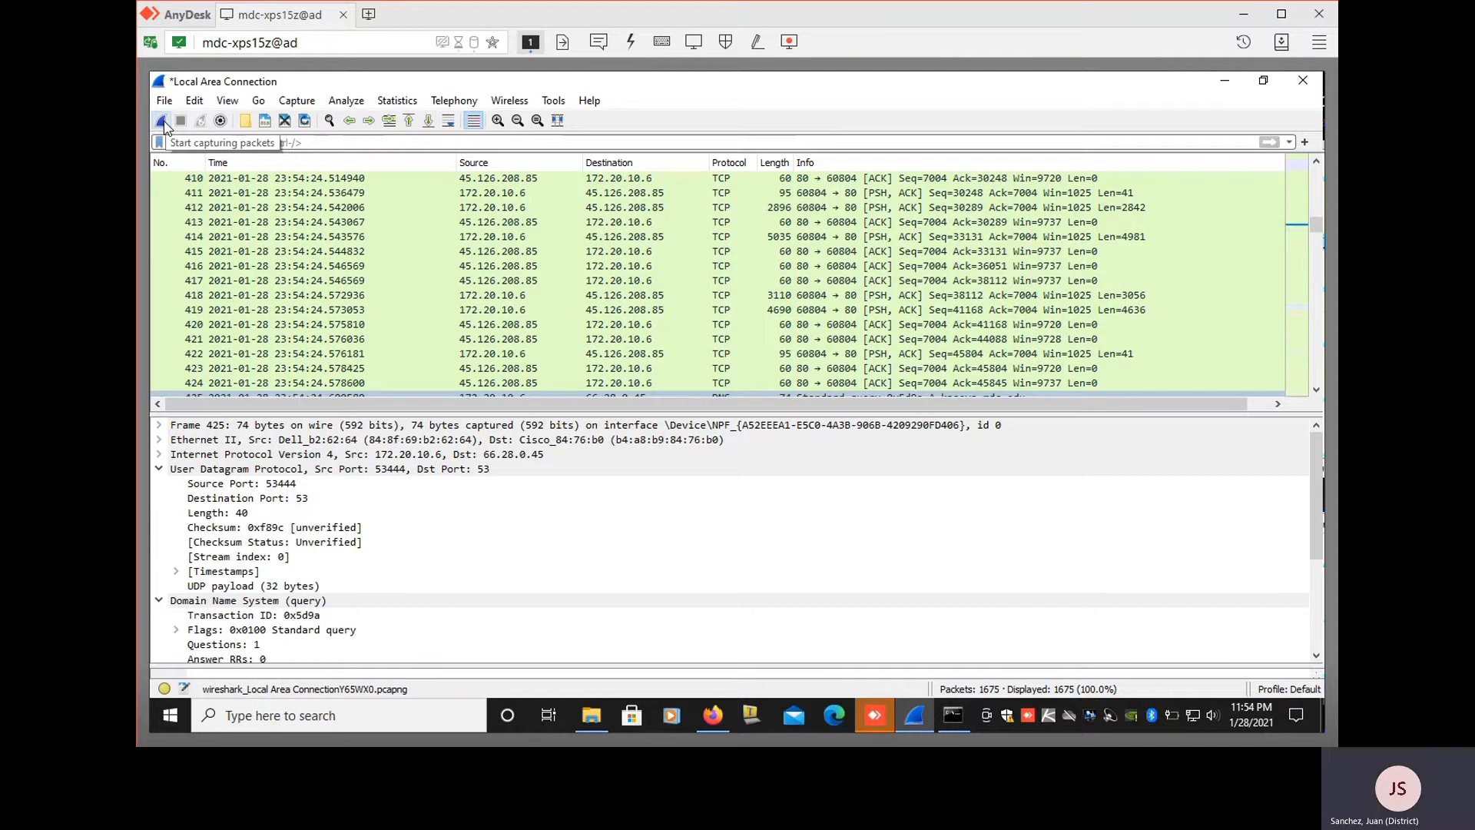
{"action": "left_click", "coordinate": [162, 122]}
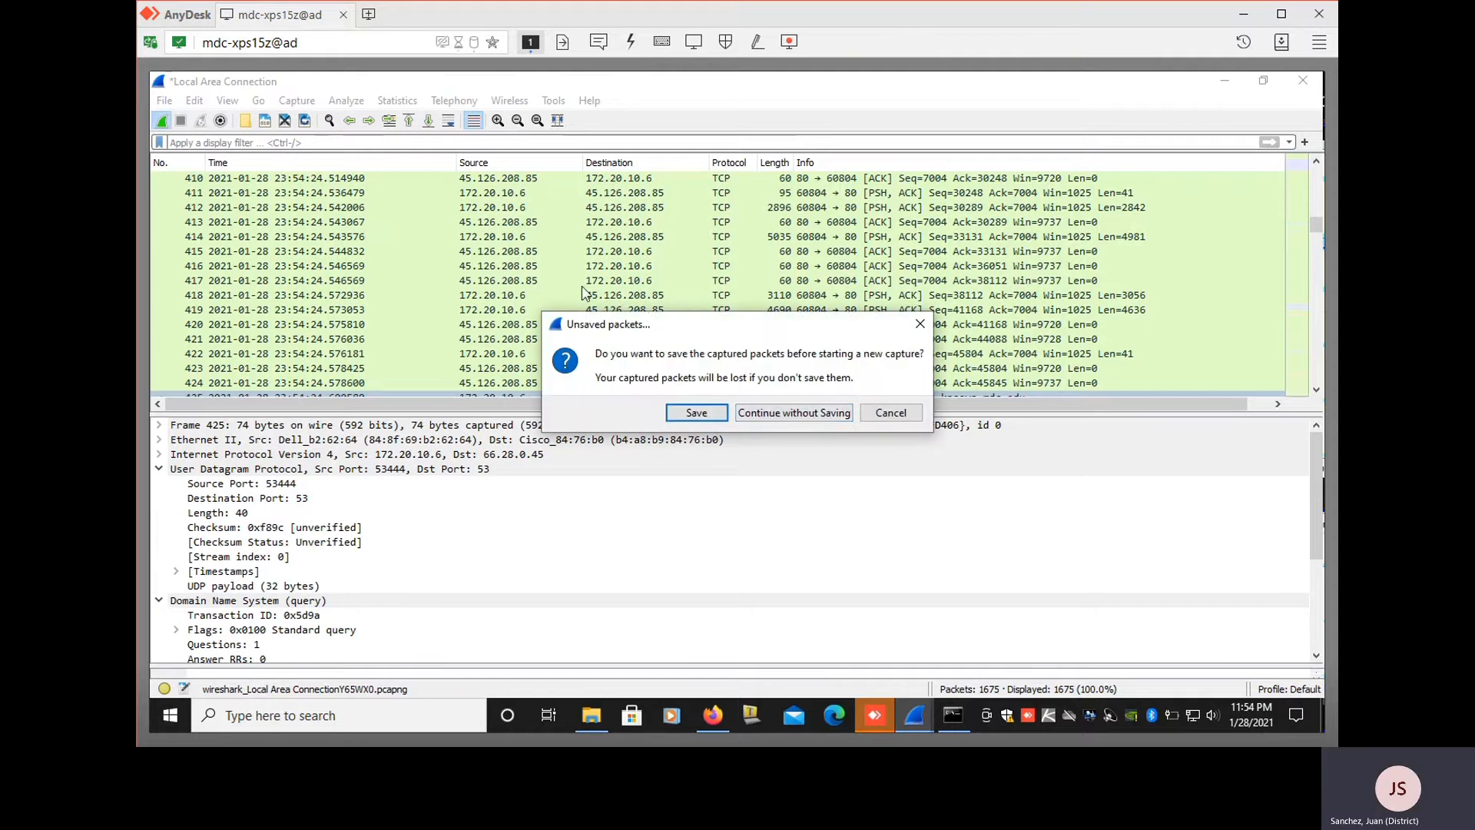
{"action": "left_click", "coordinate": [811, 421]}
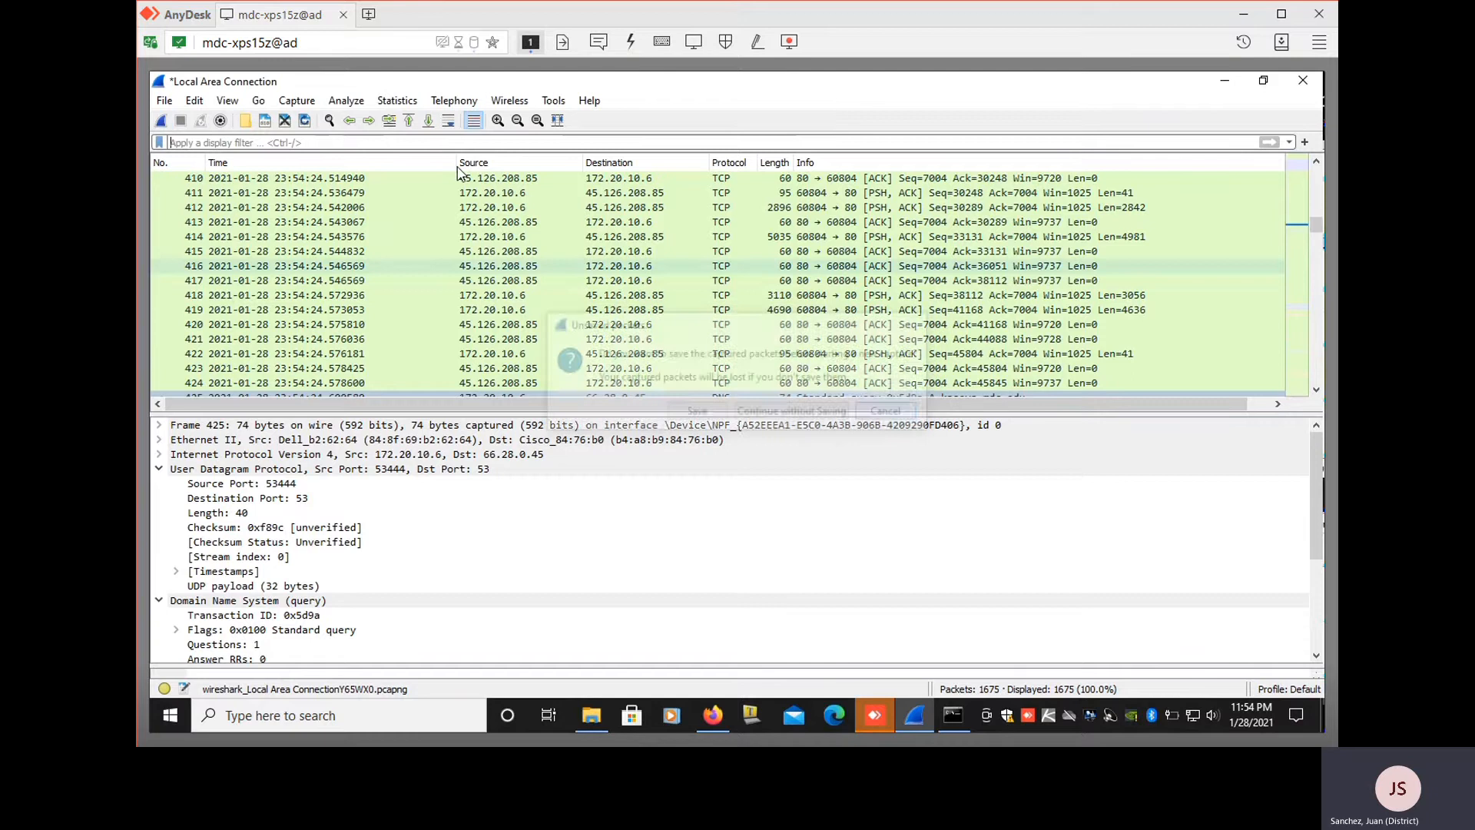
{"action": "left_click", "coordinate": [300, 102]}
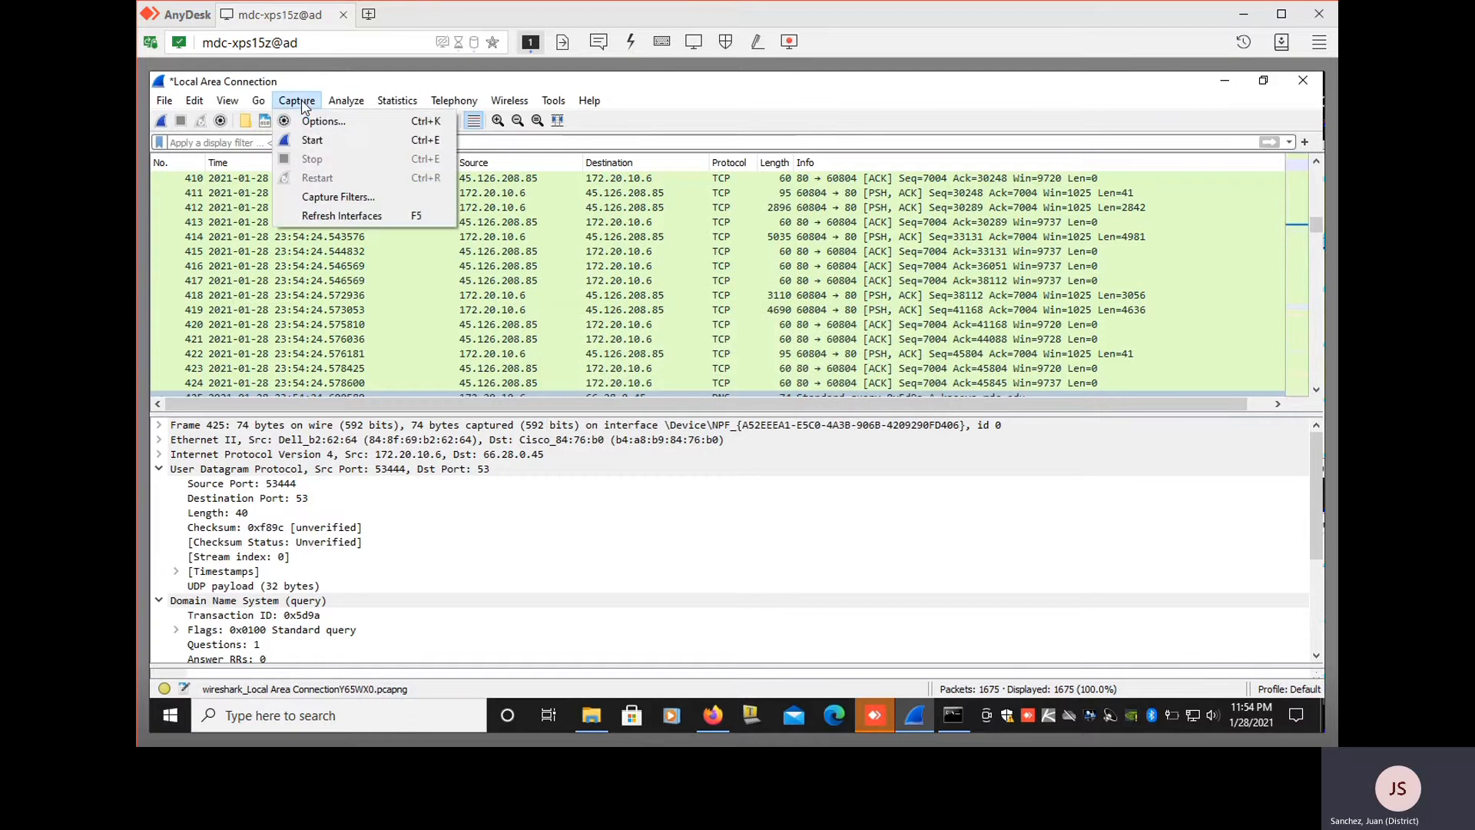
{"action": "left_click", "coordinate": [165, 122]}
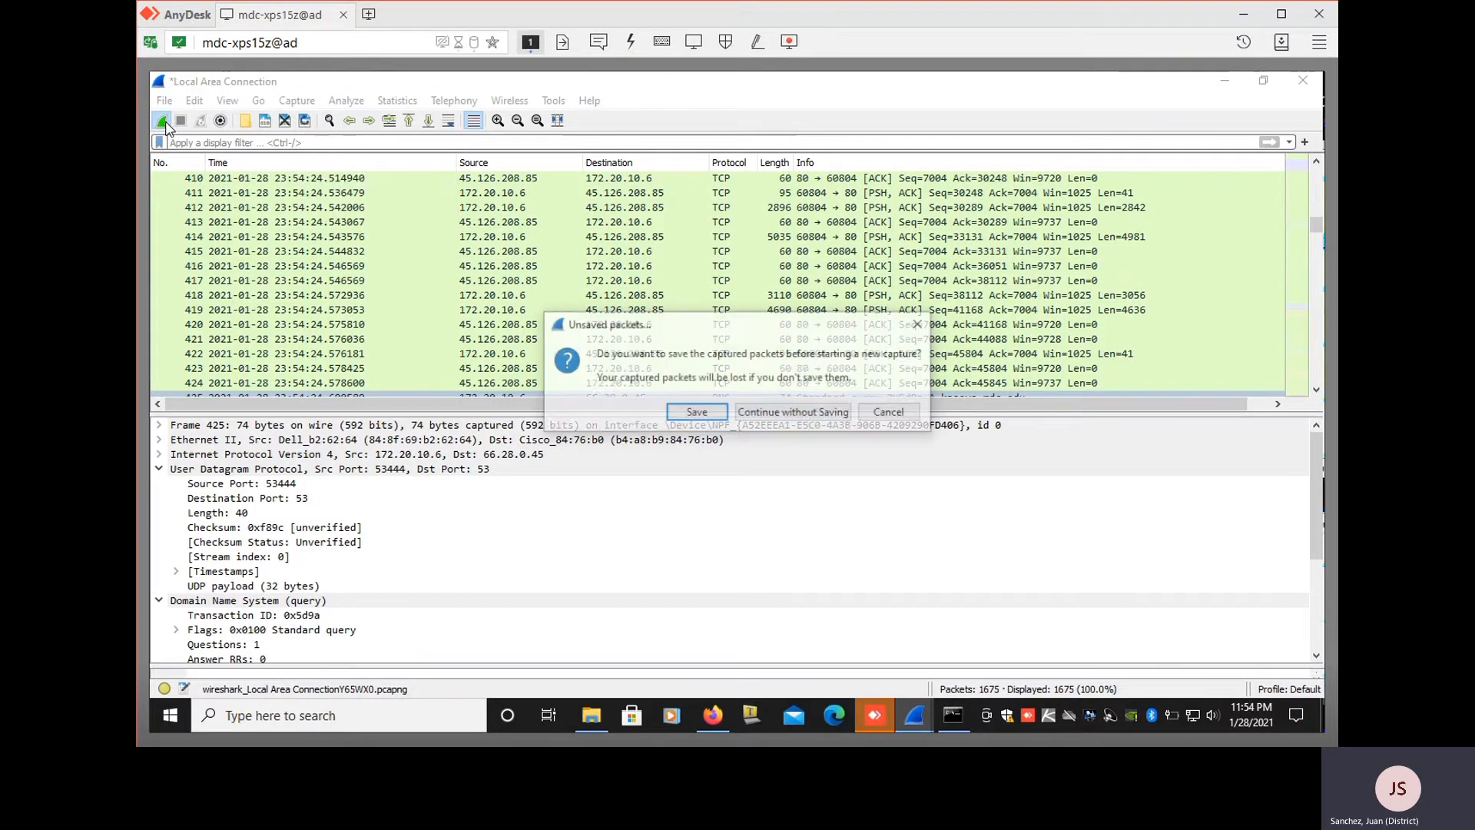
{"action": "left_click", "coordinate": [794, 412]}
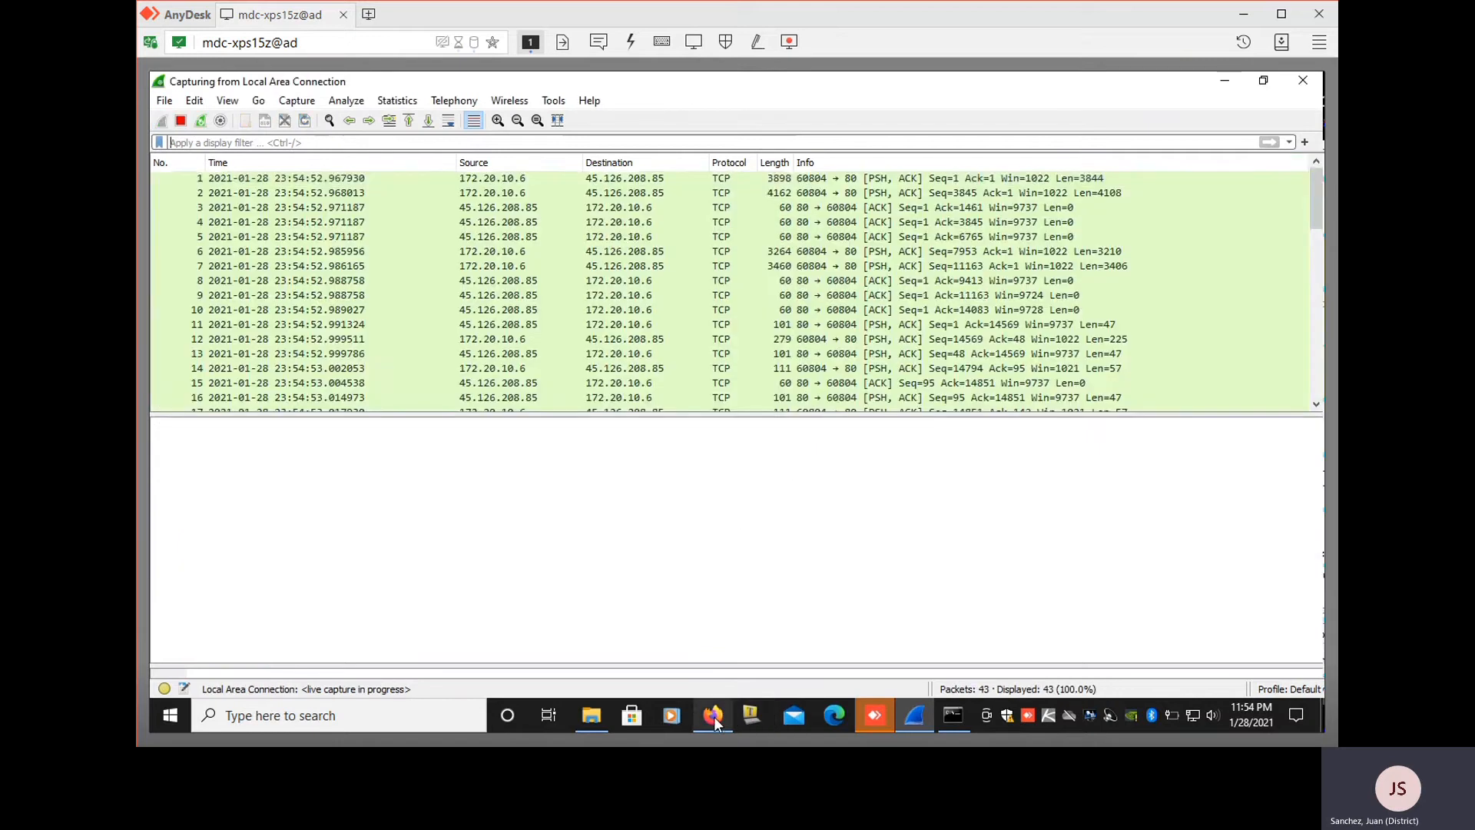
{"action": "left_click", "coordinate": [712, 717]}
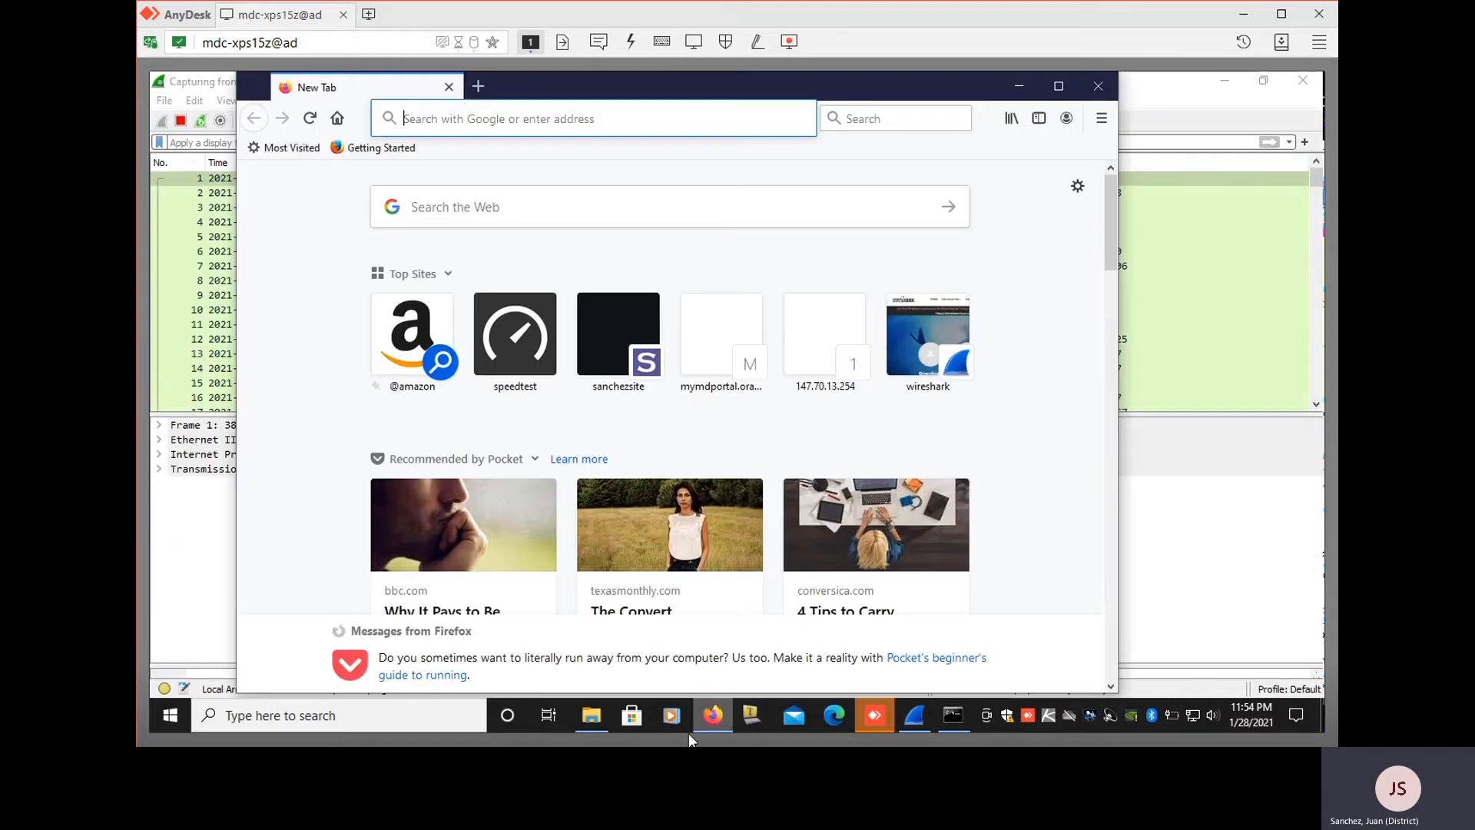
{"action": "left_click", "coordinate": [512, 117]}
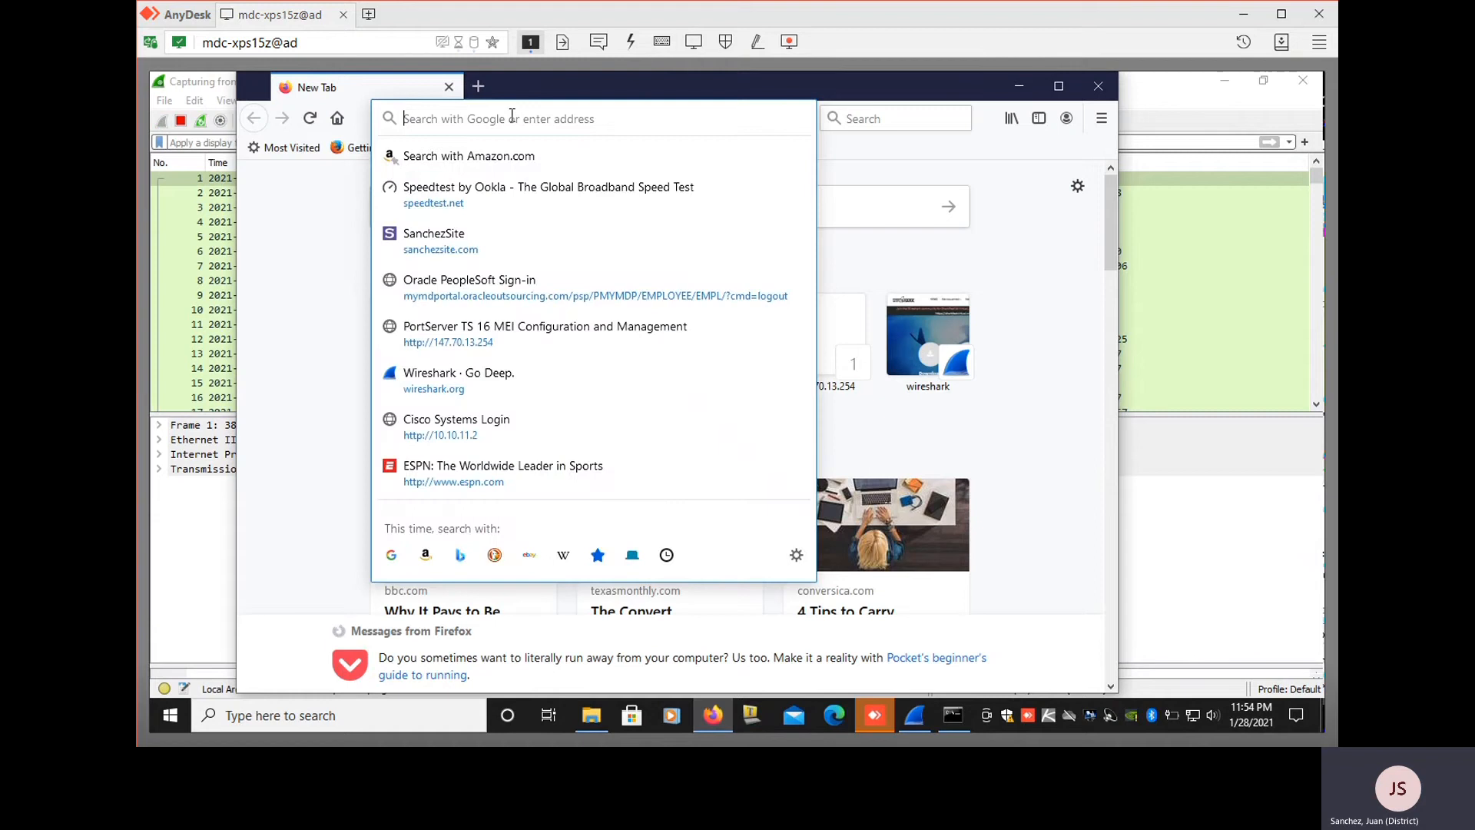
{"action": "type", "text": "www"}
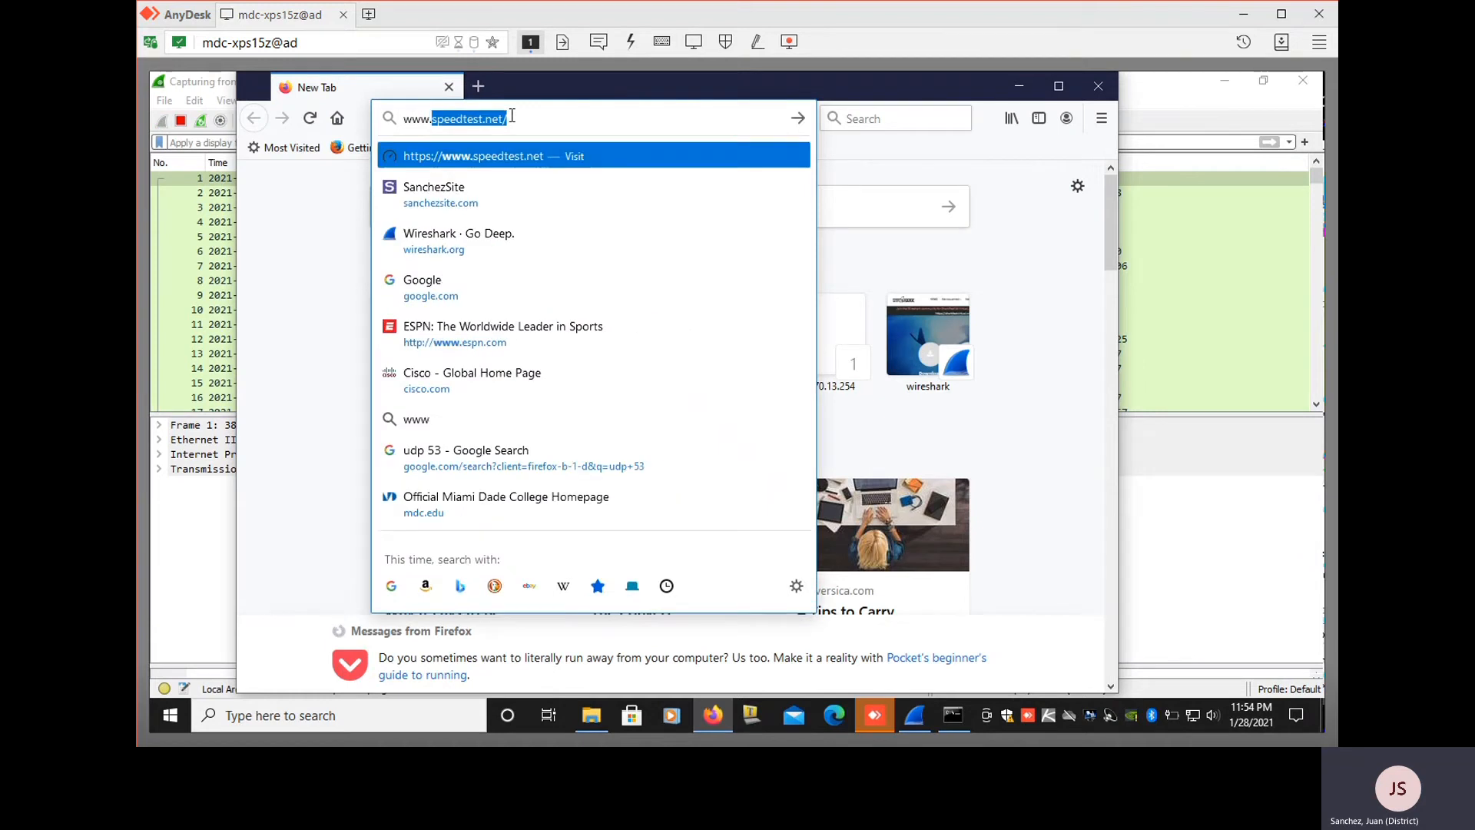
{"action": "type", "text": ".sanchezsite.c"}
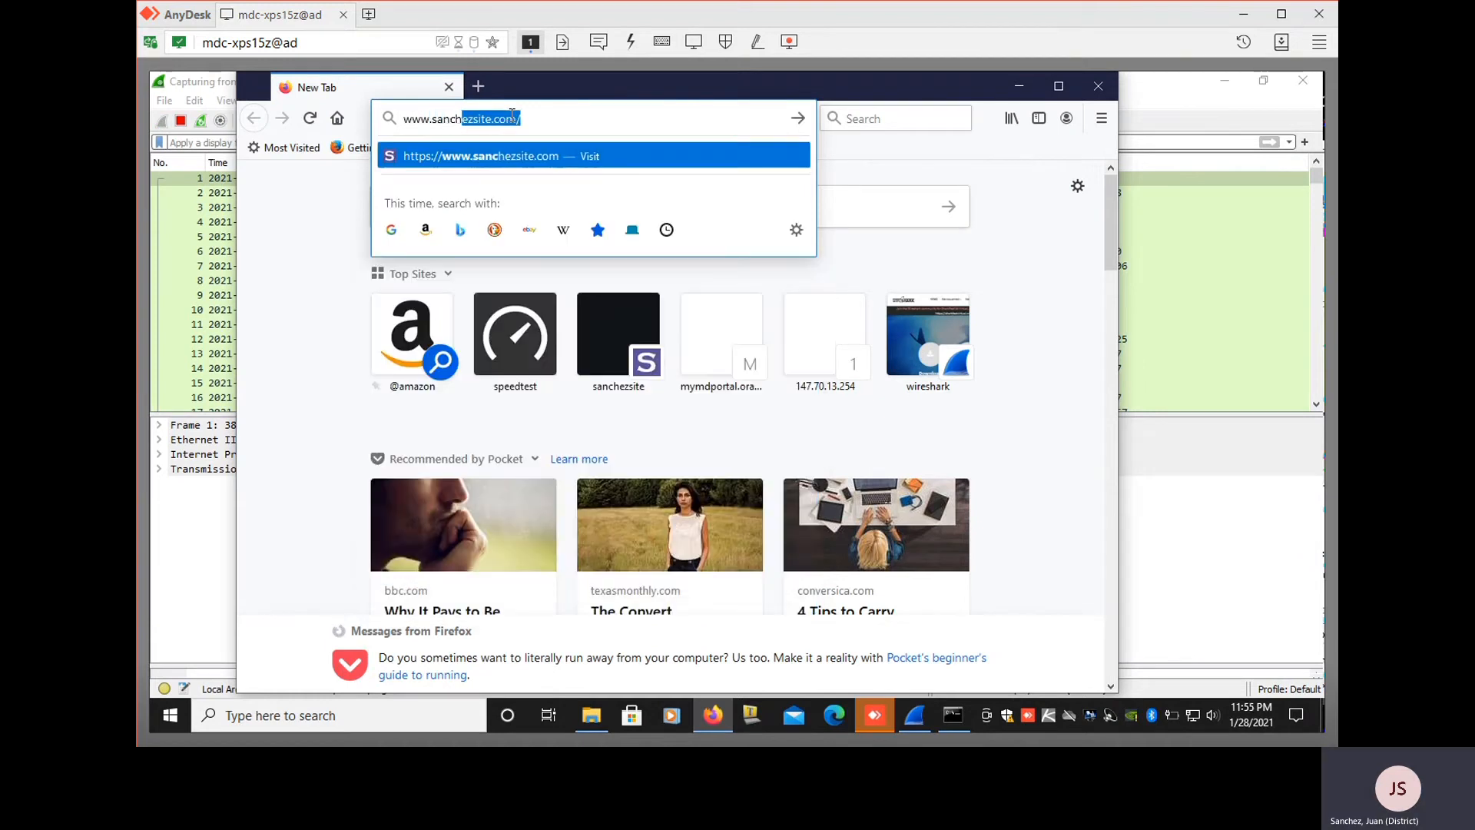
{"action": "type", "text": "o"}
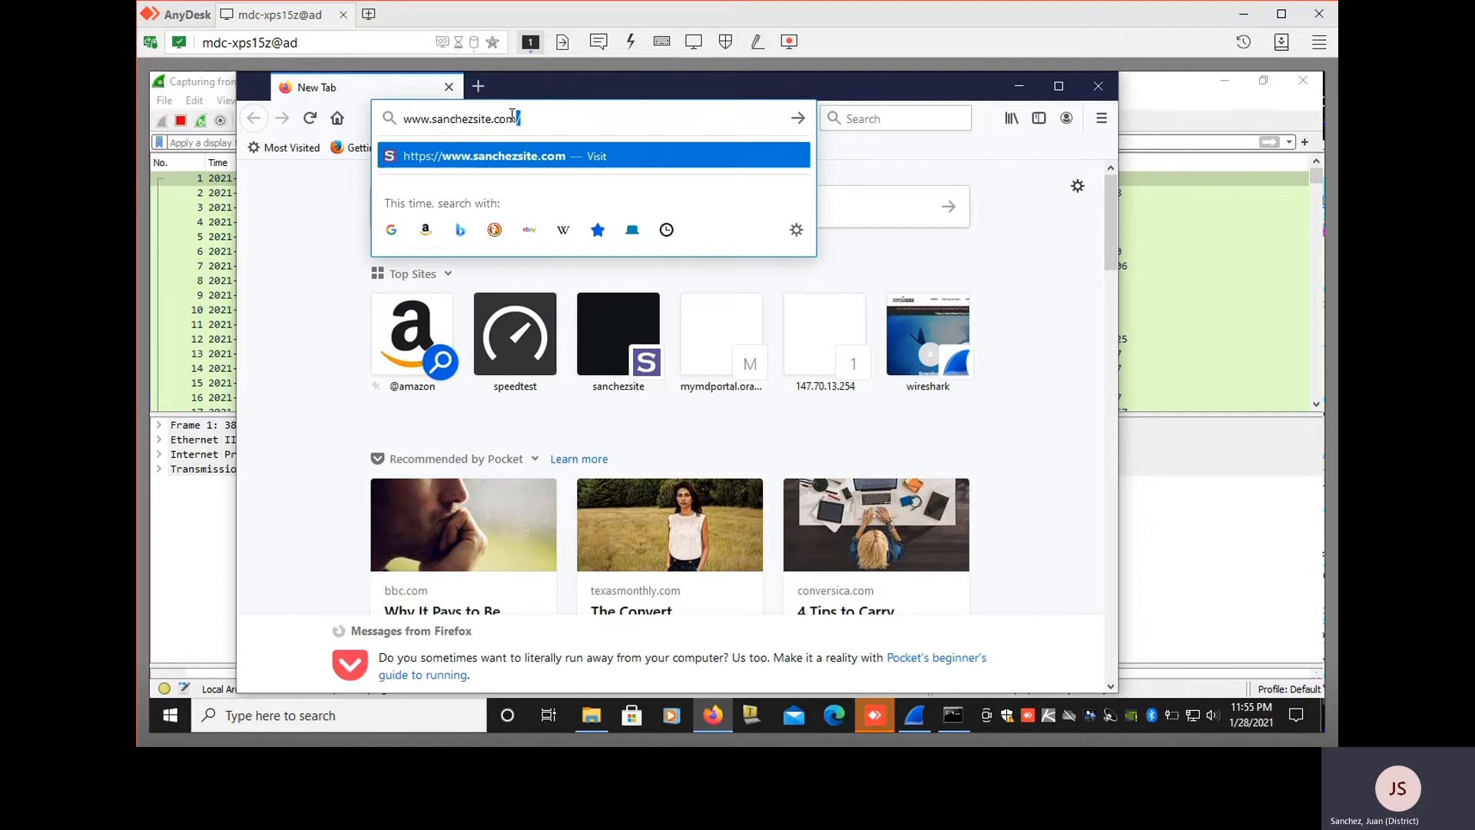
{"action": "type", "text": "m"}
{"action": "key", "text": "Return"}
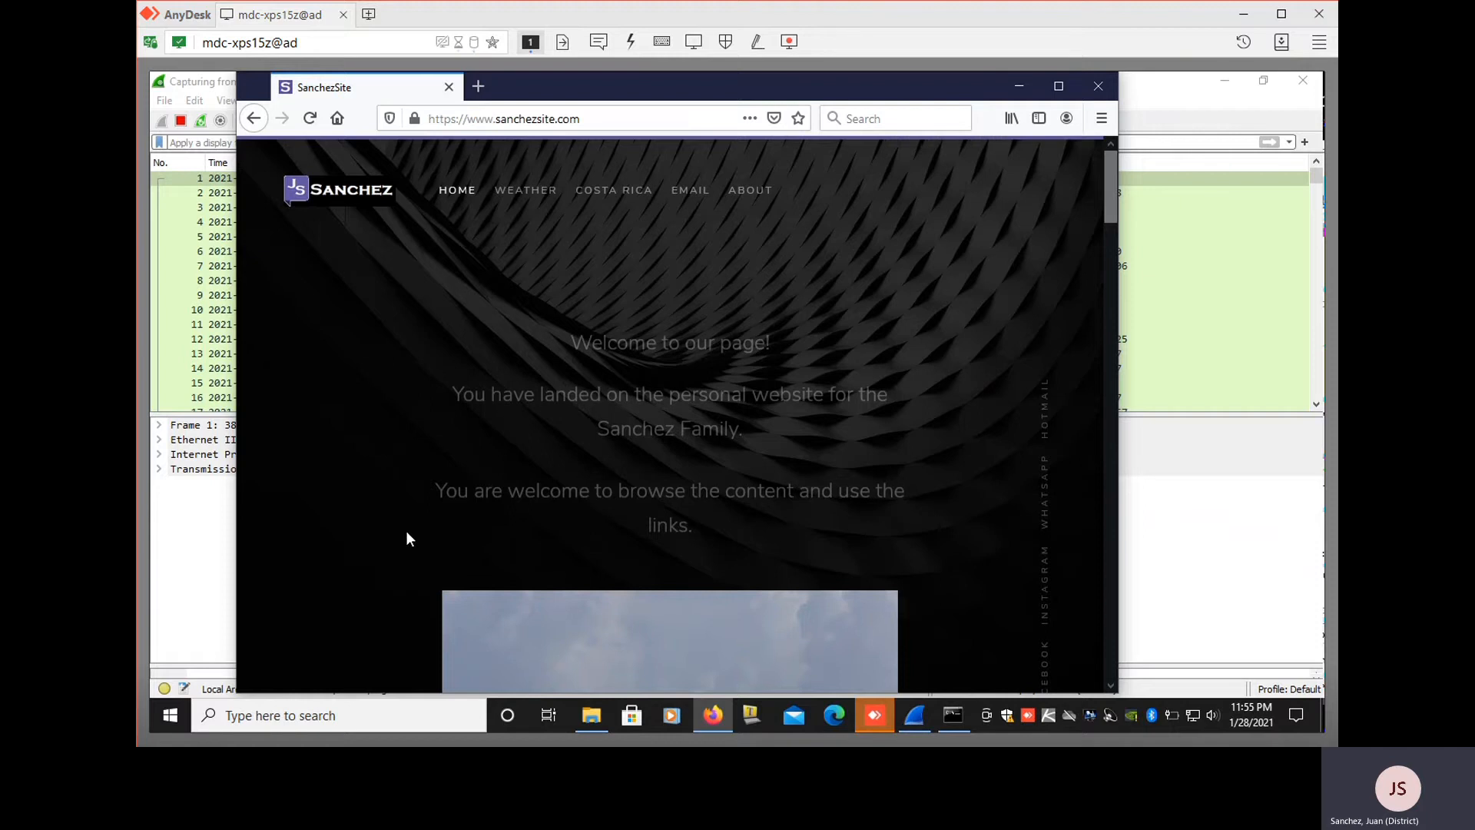
Return to Wireshark and stop the running capture
{"action": "left_click", "coordinate": [1166, 96]}
{"action": "left_click", "coordinate": [297, 101]}
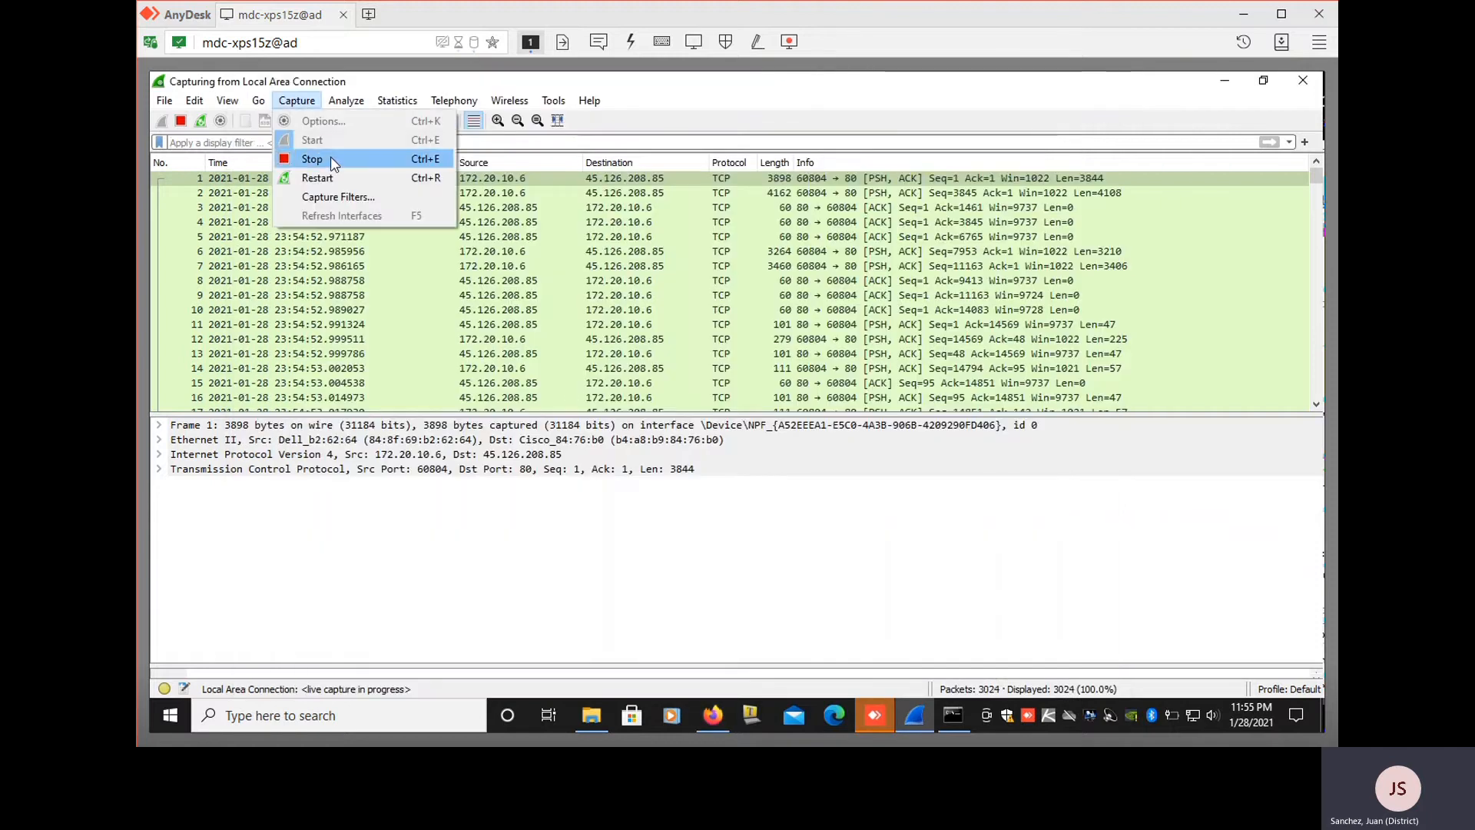
{"action": "left_click", "coordinate": [330, 160]}
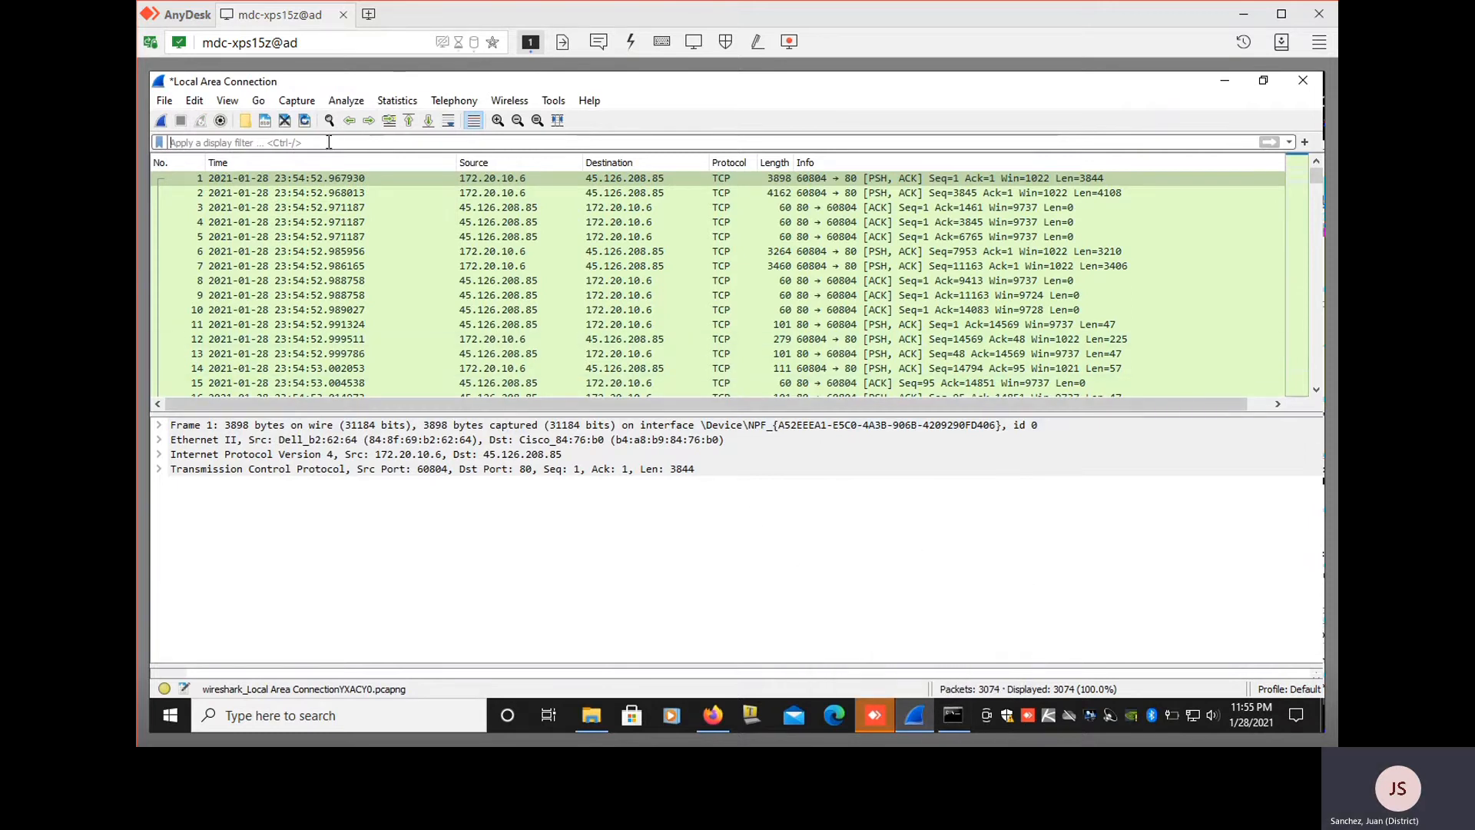
Enter udp.port eq 53 as the display filter, using the suggestion offered for udp
{"action": "type", "text": "udp"}
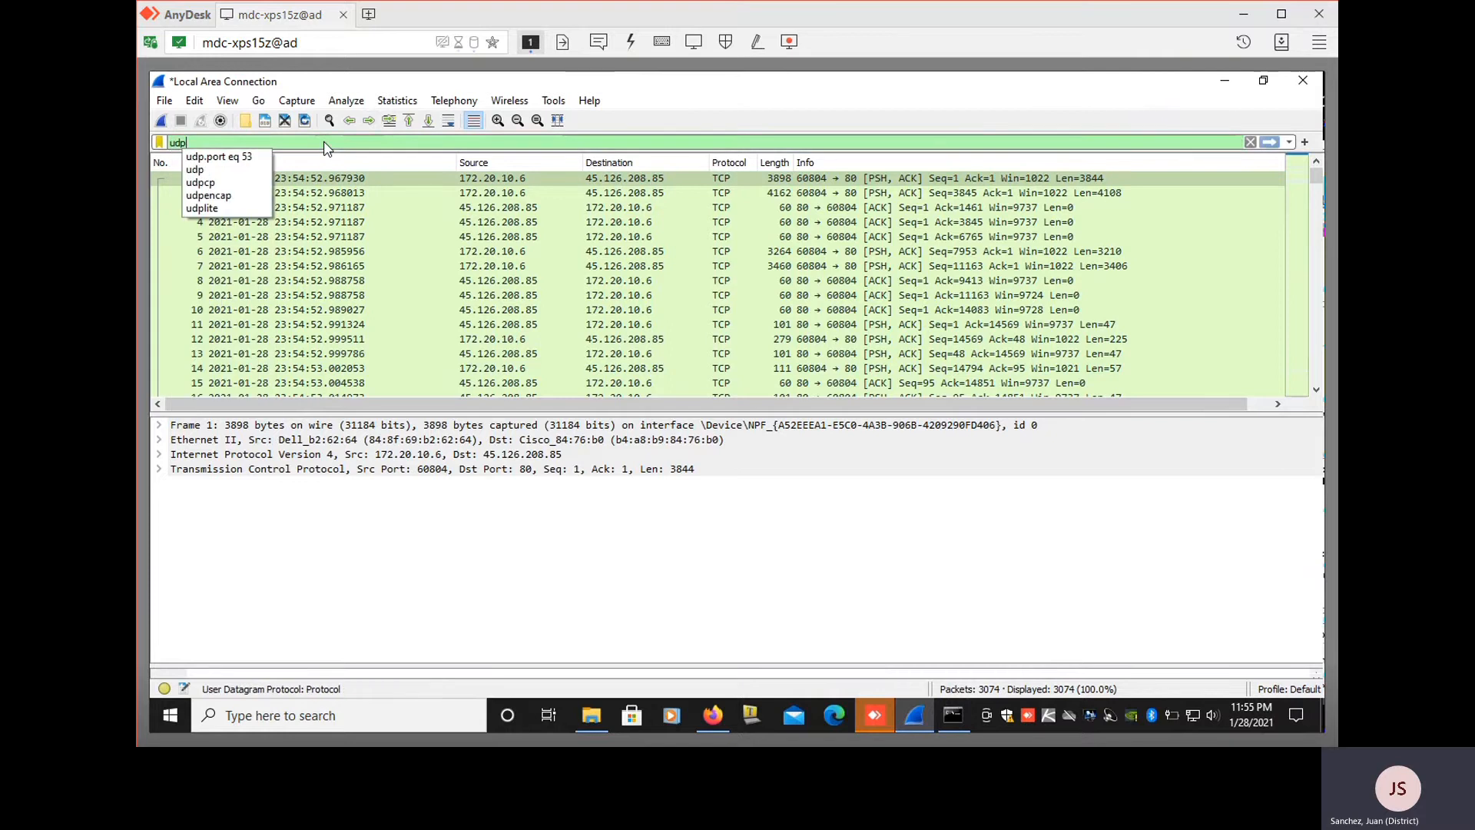
{"action": "key", "text": "Down"}
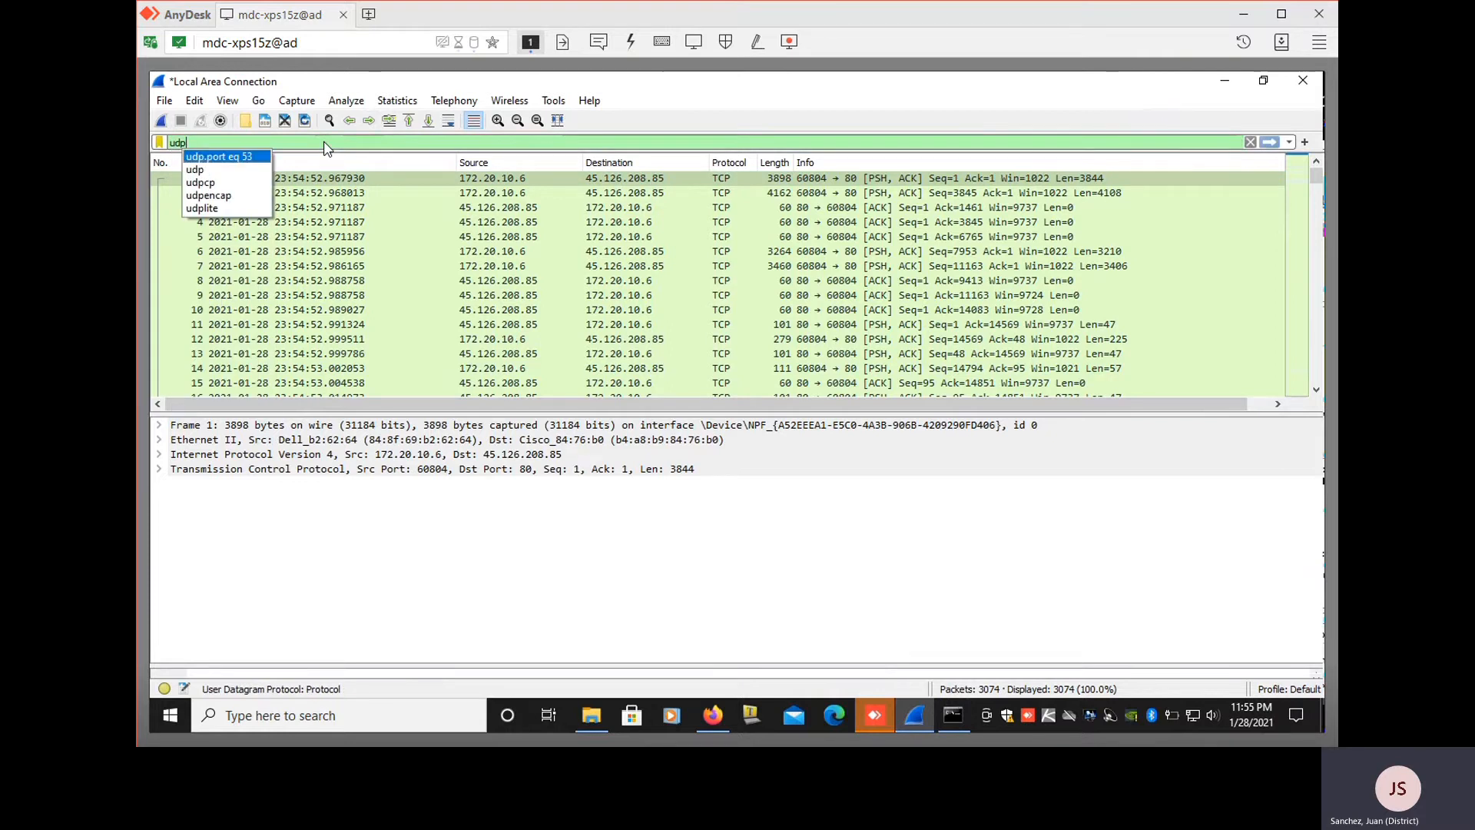
{"action": "key", "text": "Return"}
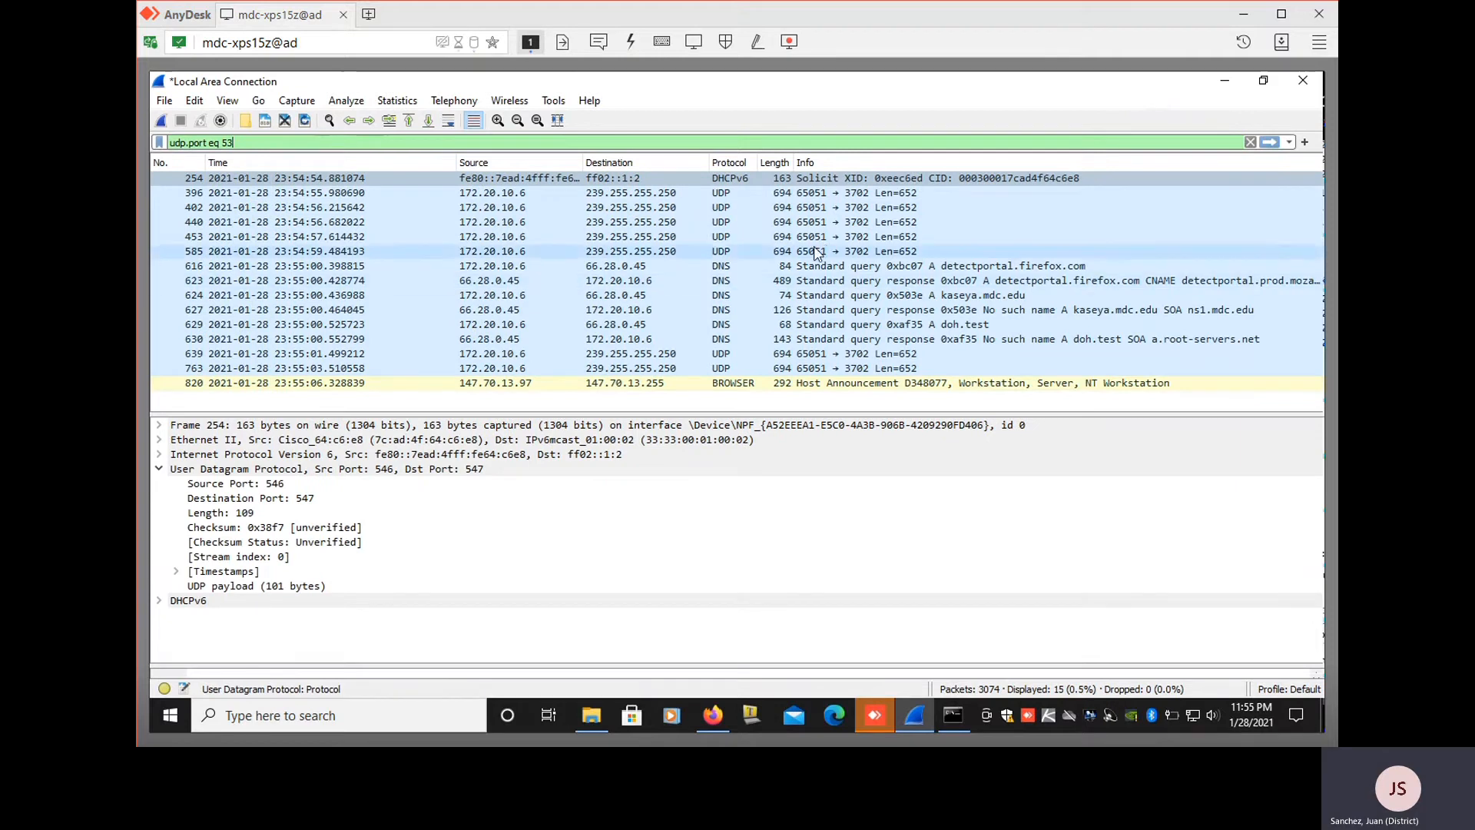
{"action": "left_click", "coordinate": [707, 722]}
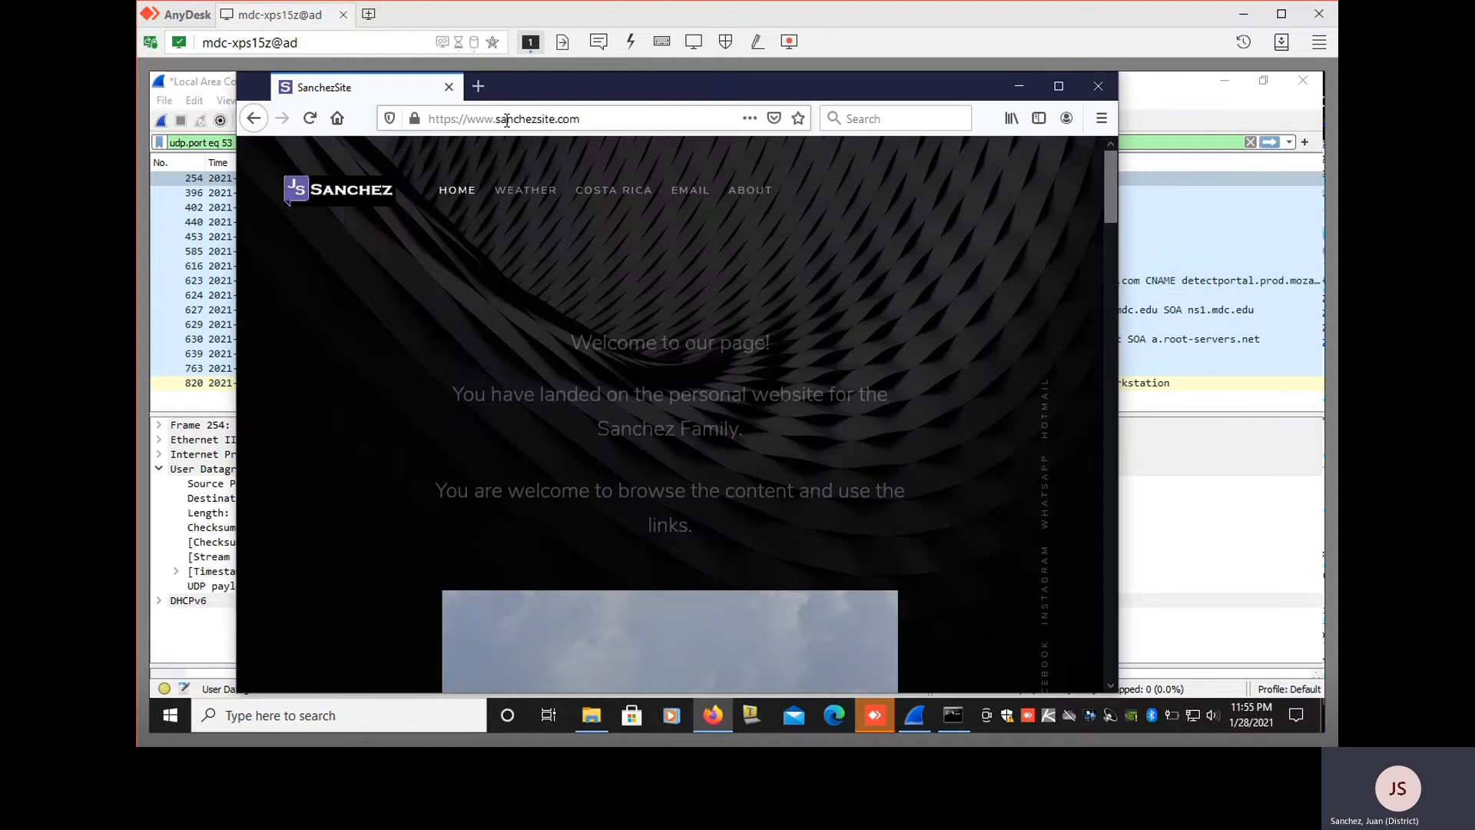
{"action": "left_click_drag", "start_coordinate": [464, 119], "coordinate": [597, 116]}
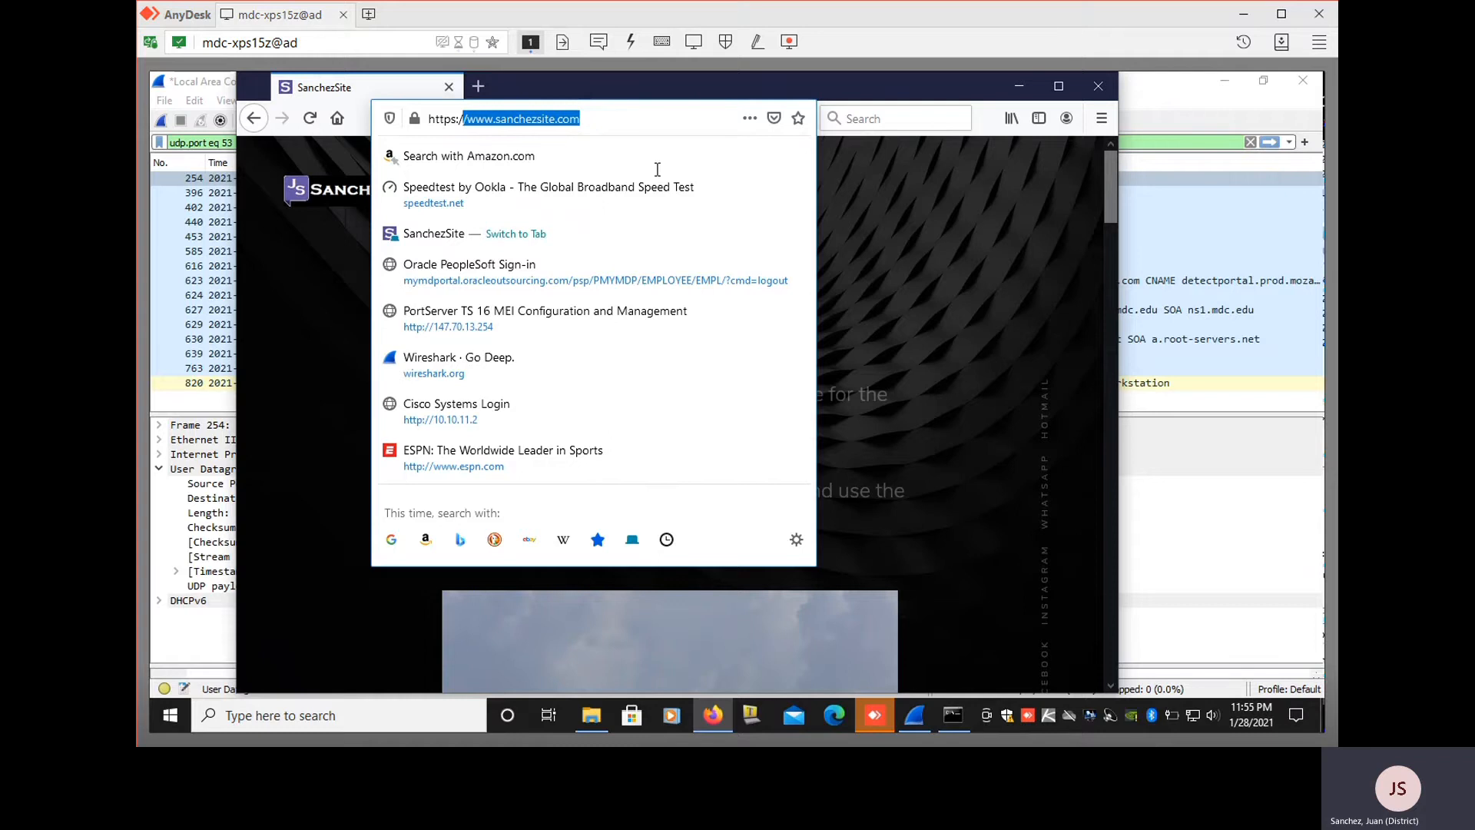
{"action": "left_click", "coordinate": [962, 716]}
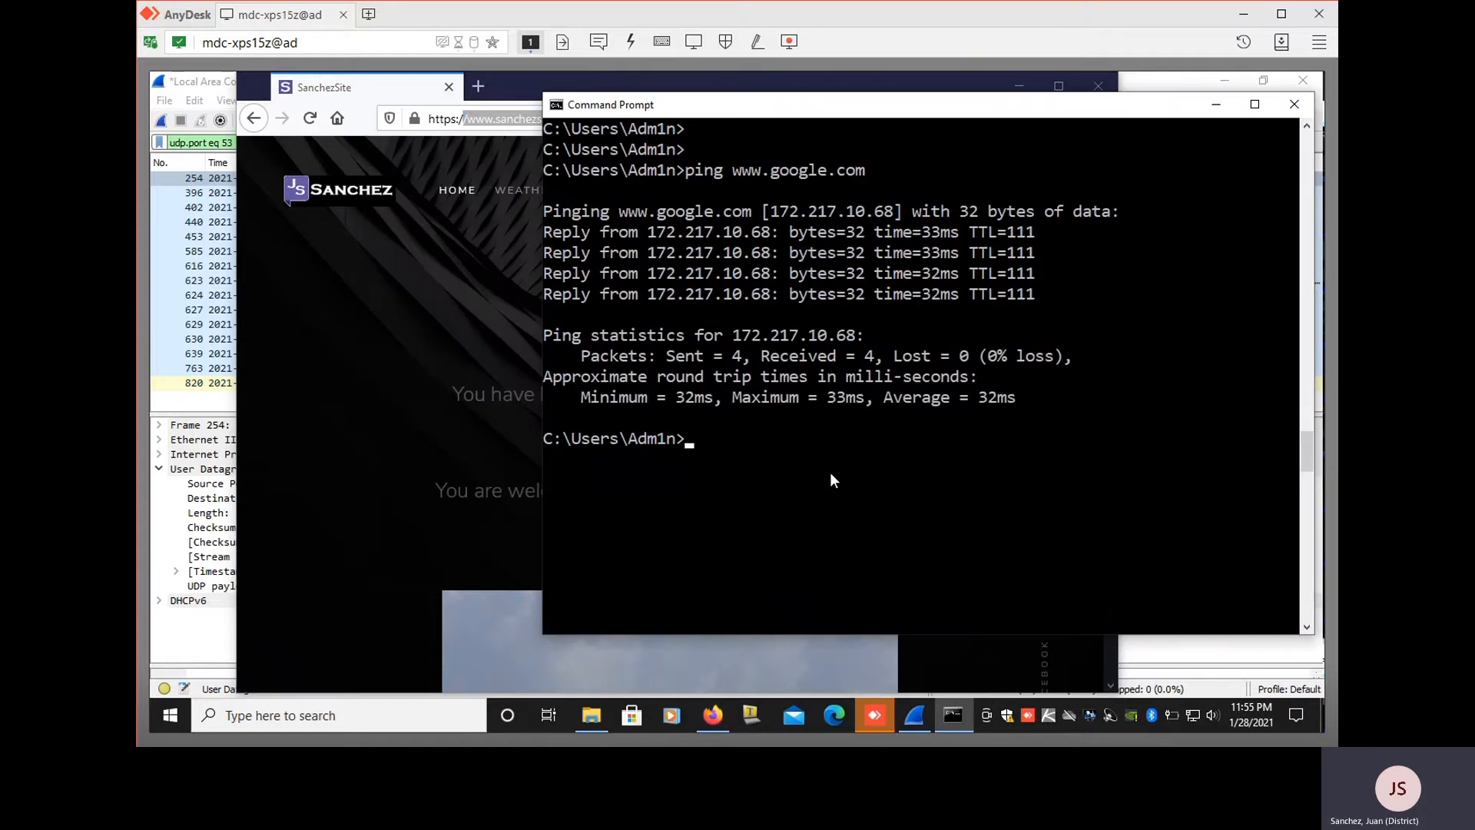
{"action": "type", "text": "ping www.sa"}
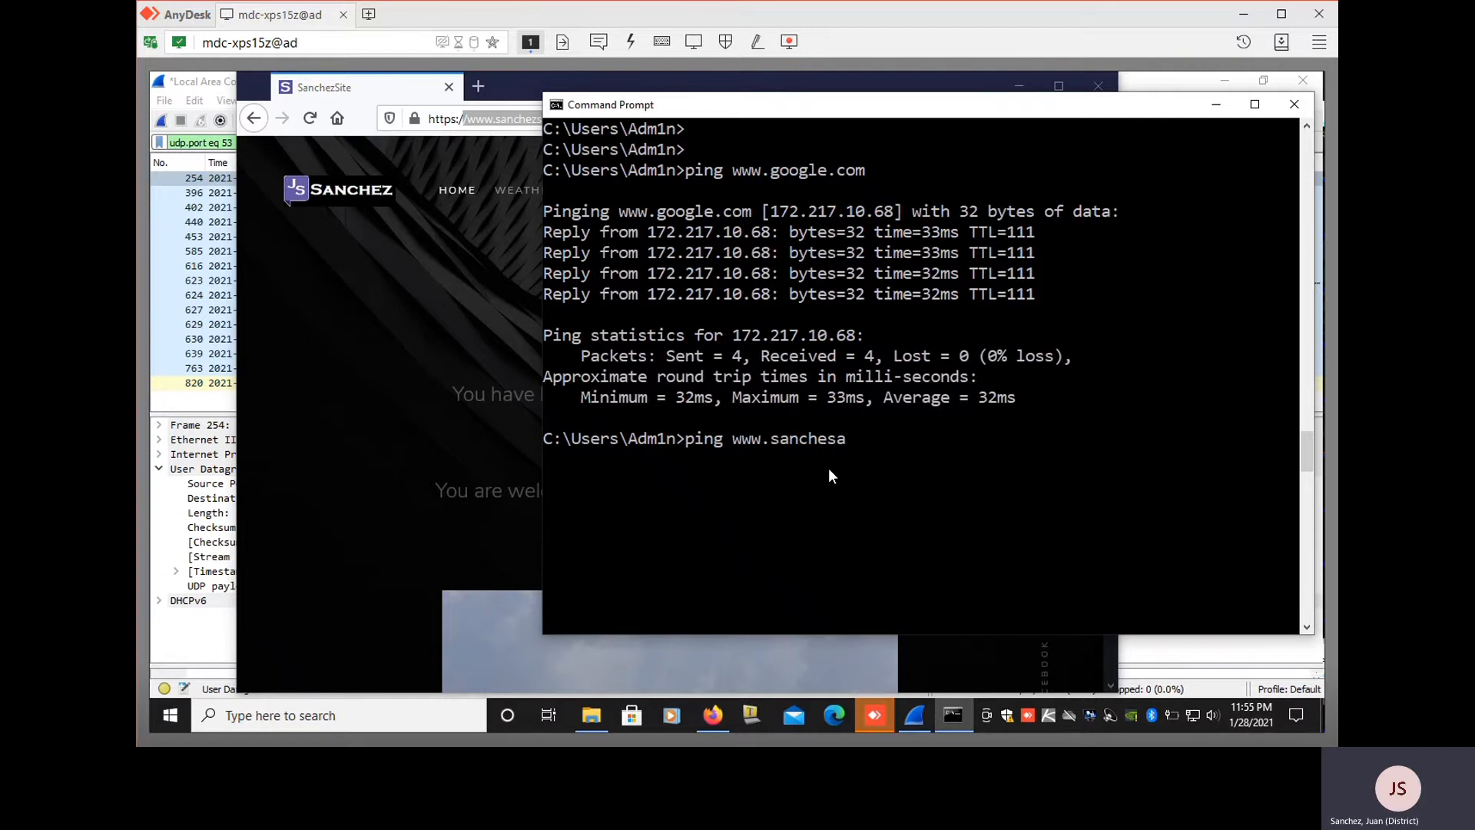
{"action": "type", "text": "nchezsite.com"}
{"action": "key", "text": "Return"}
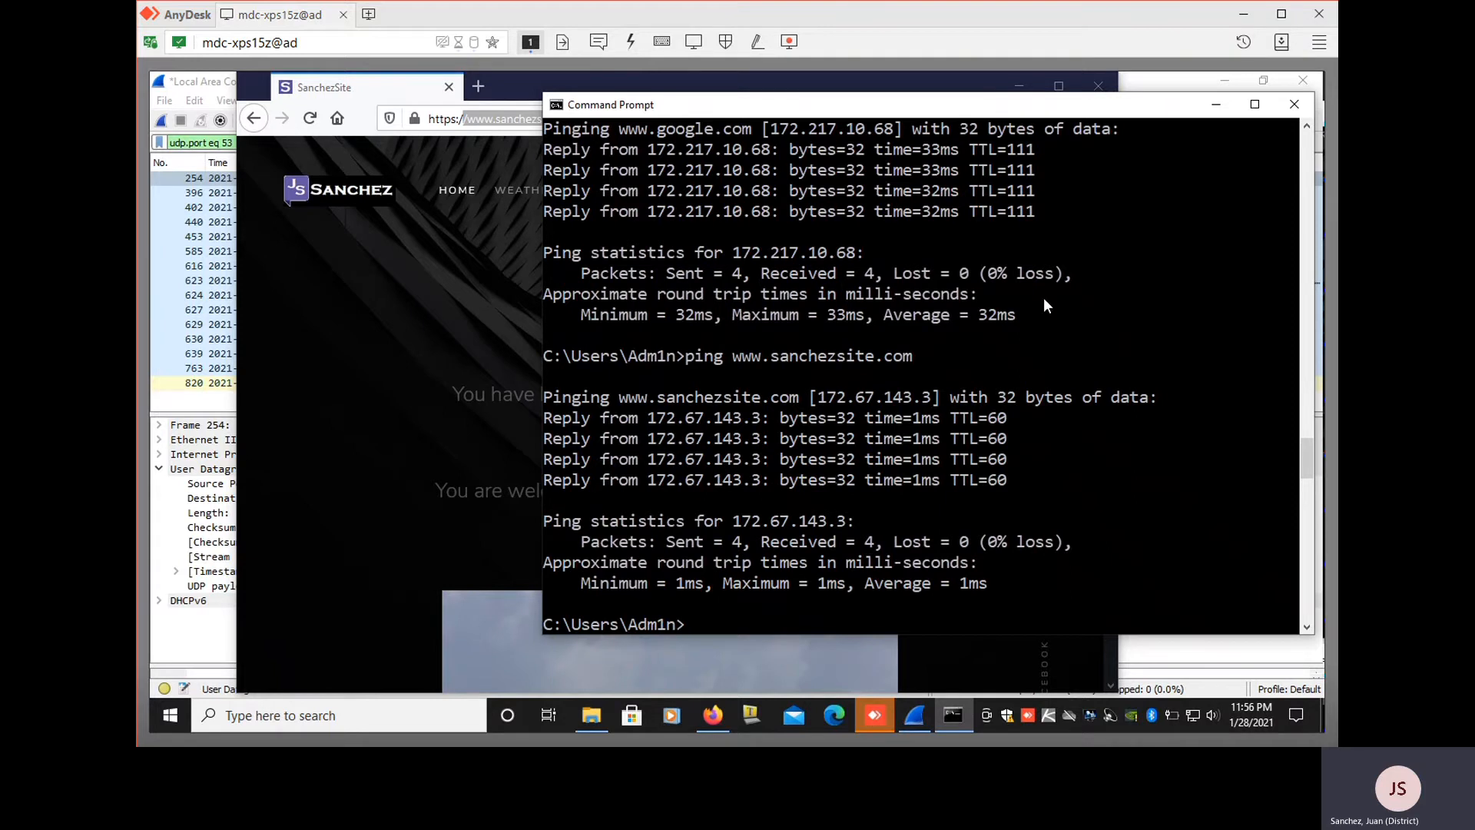
{"action": "left_click", "coordinate": [1216, 104]}
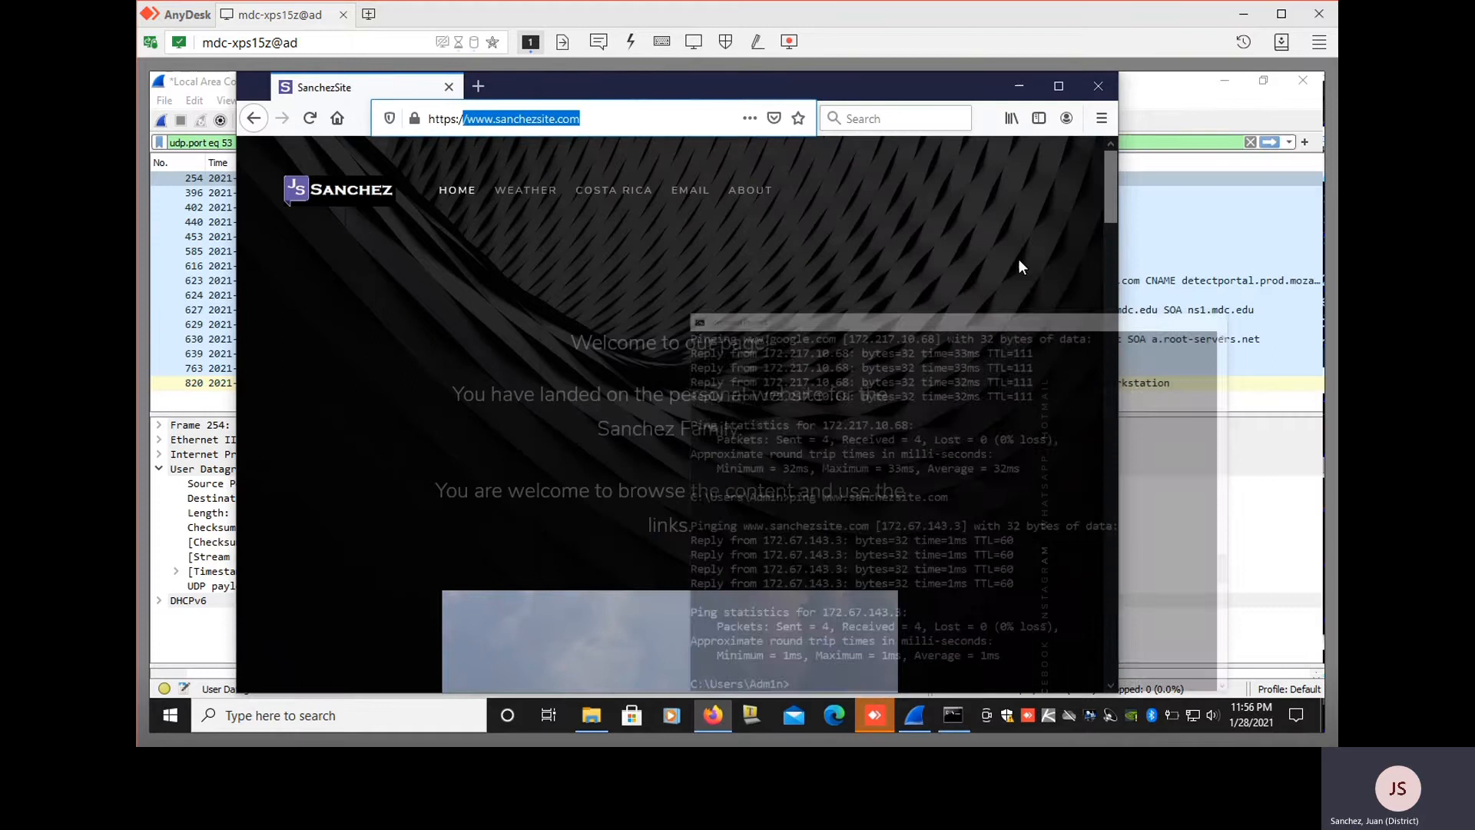
{"action": "left_click", "coordinate": [1021, 85]}
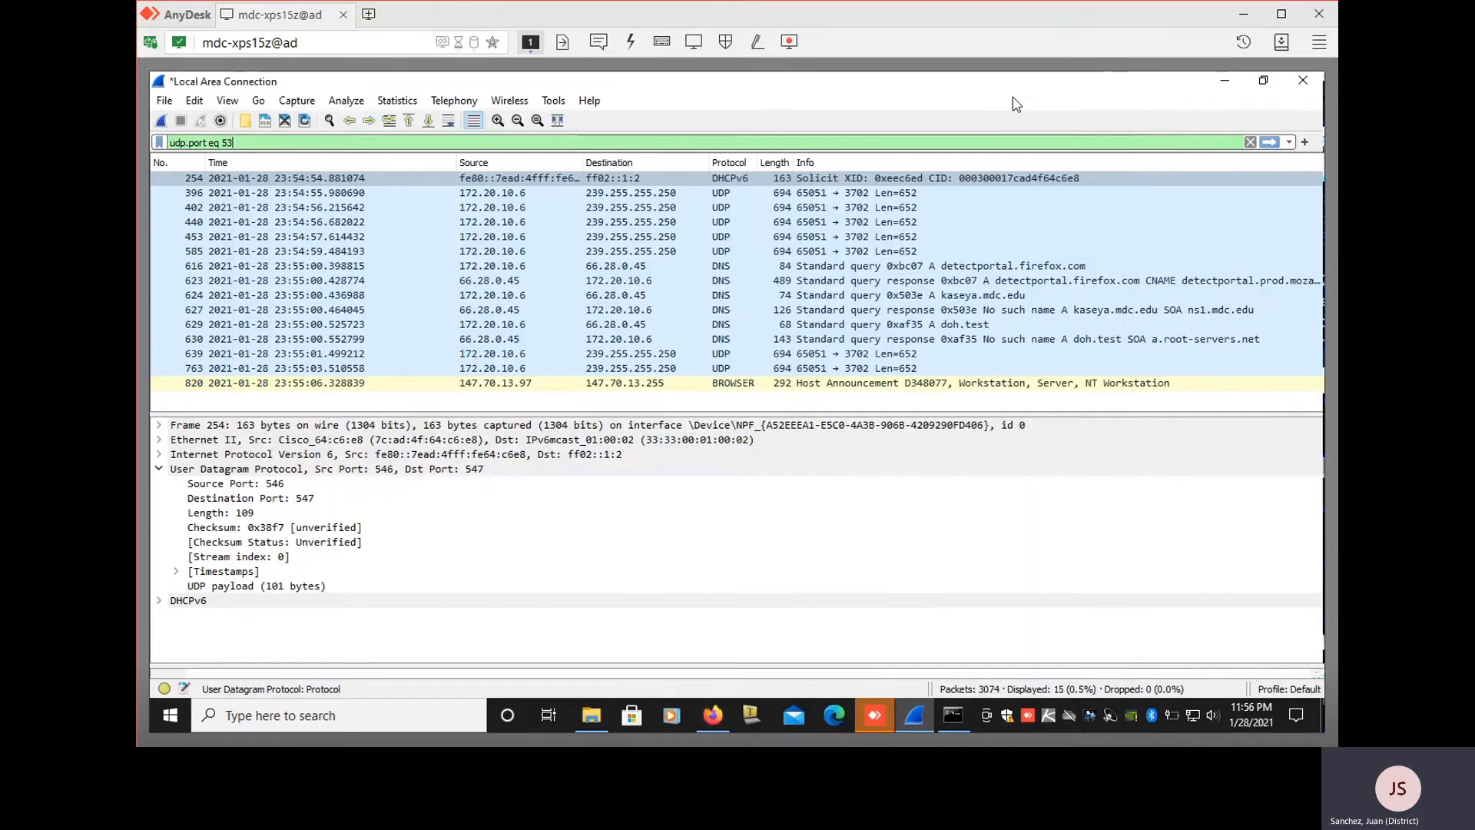
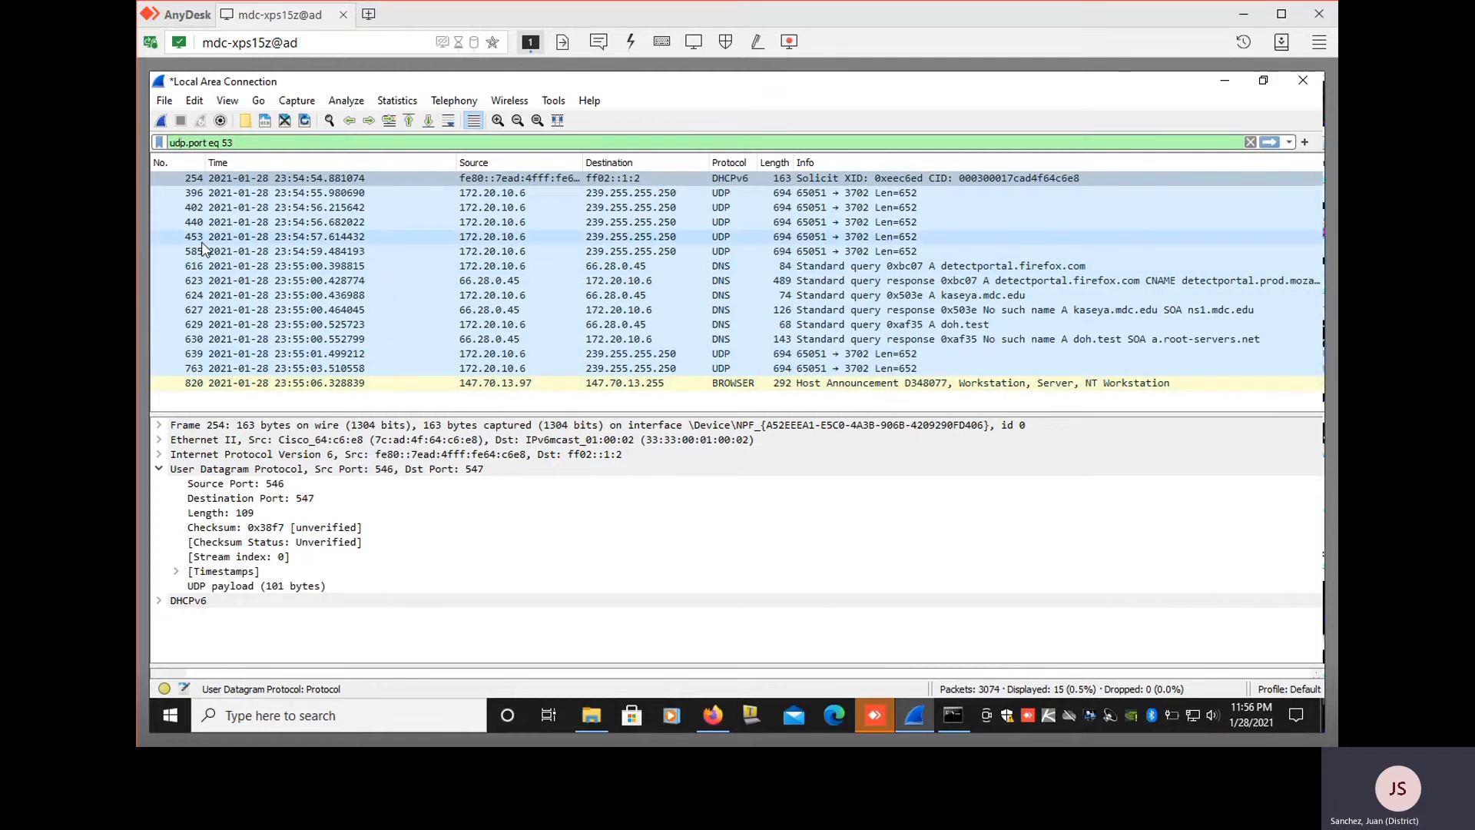
Try filtering the captured packets by TCP port 53 with tcp.port eq 53
{"action": "key", "text": "BackSpace"}
{"action": "key", "text": "BackSpace"}
{"action": "key", "text": "BackSpace"}
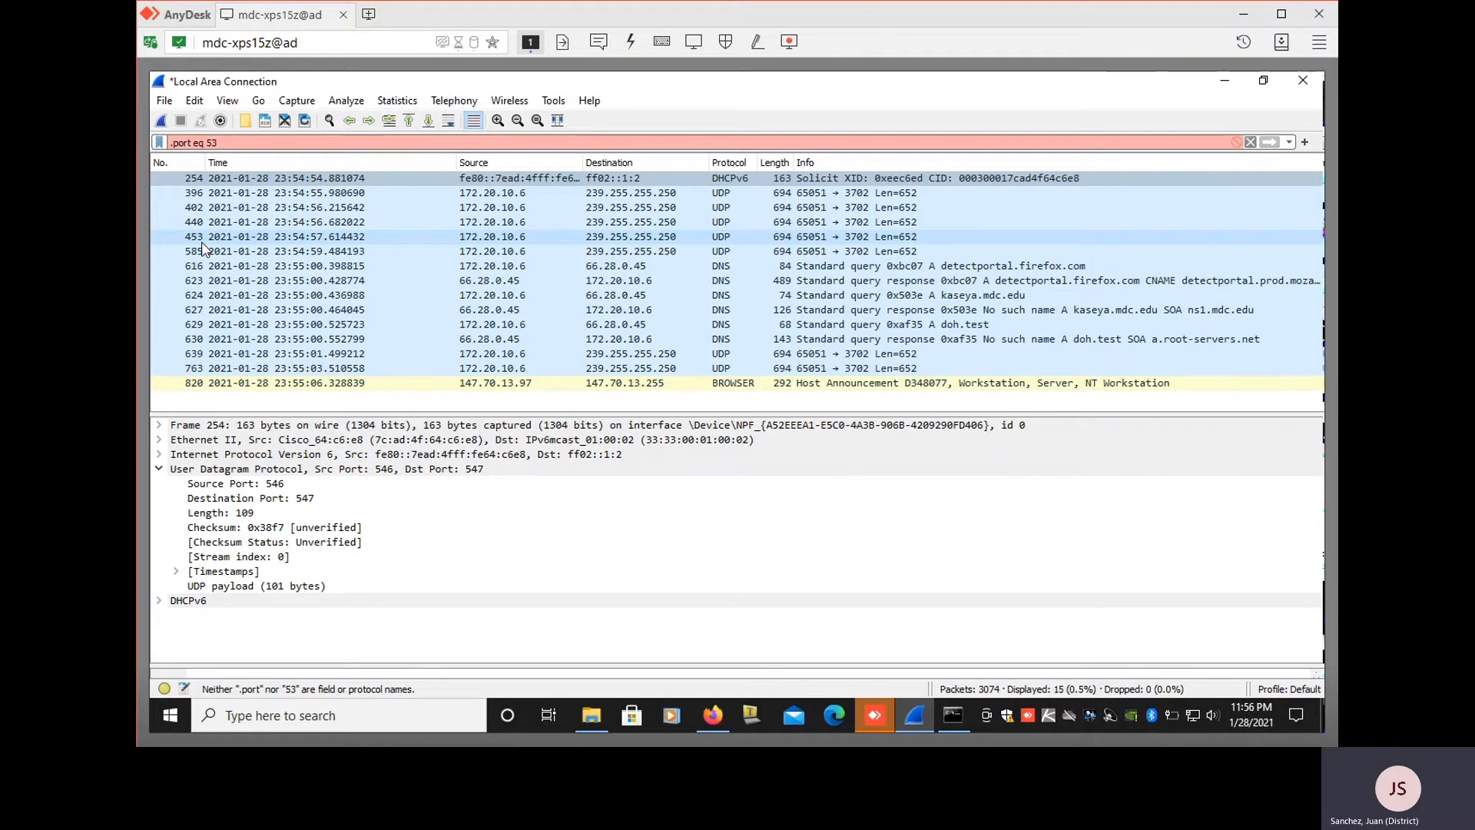
{"action": "type", "text": "tcp"}
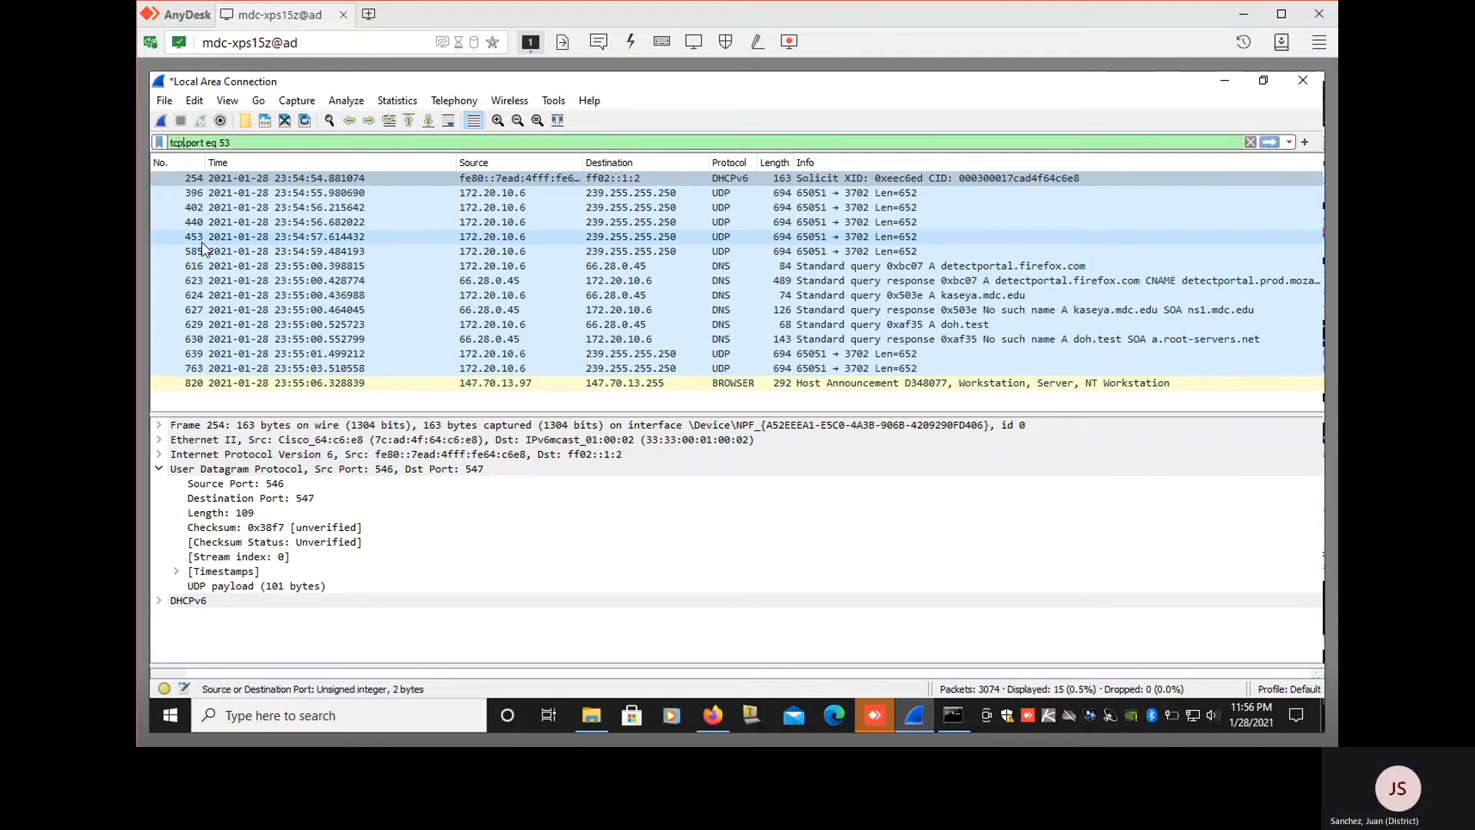
{"action": "key", "text": "Return"}
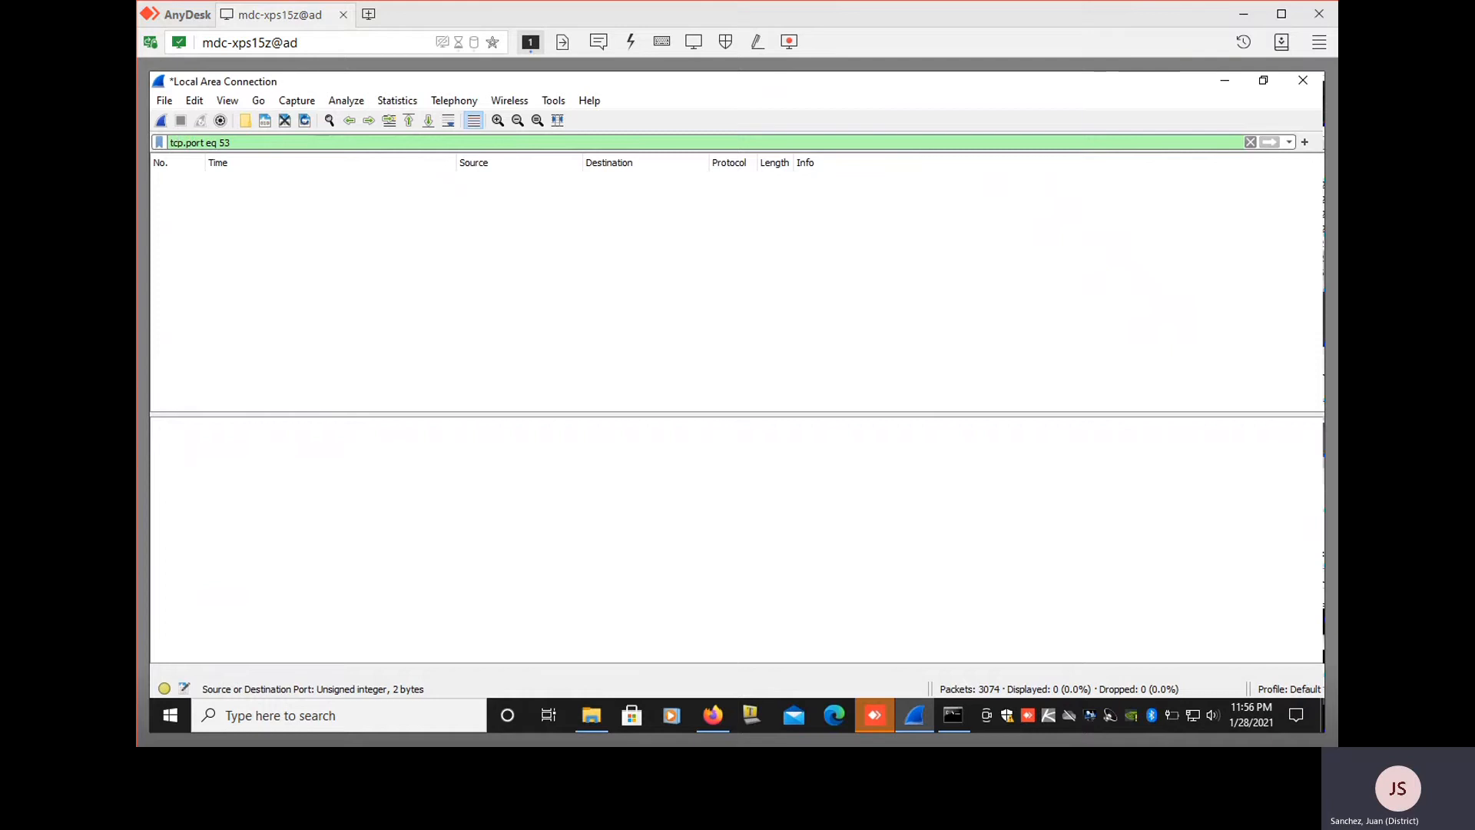
Change the display filter's protocol back to UDP and apply udp.port eq 53
{"action": "key", "text": "BackSpace"}
{"action": "key", "text": "BackSpace"}
{"action": "key", "text": "BackSpace"}
{"action": "type", "text": "udp"}
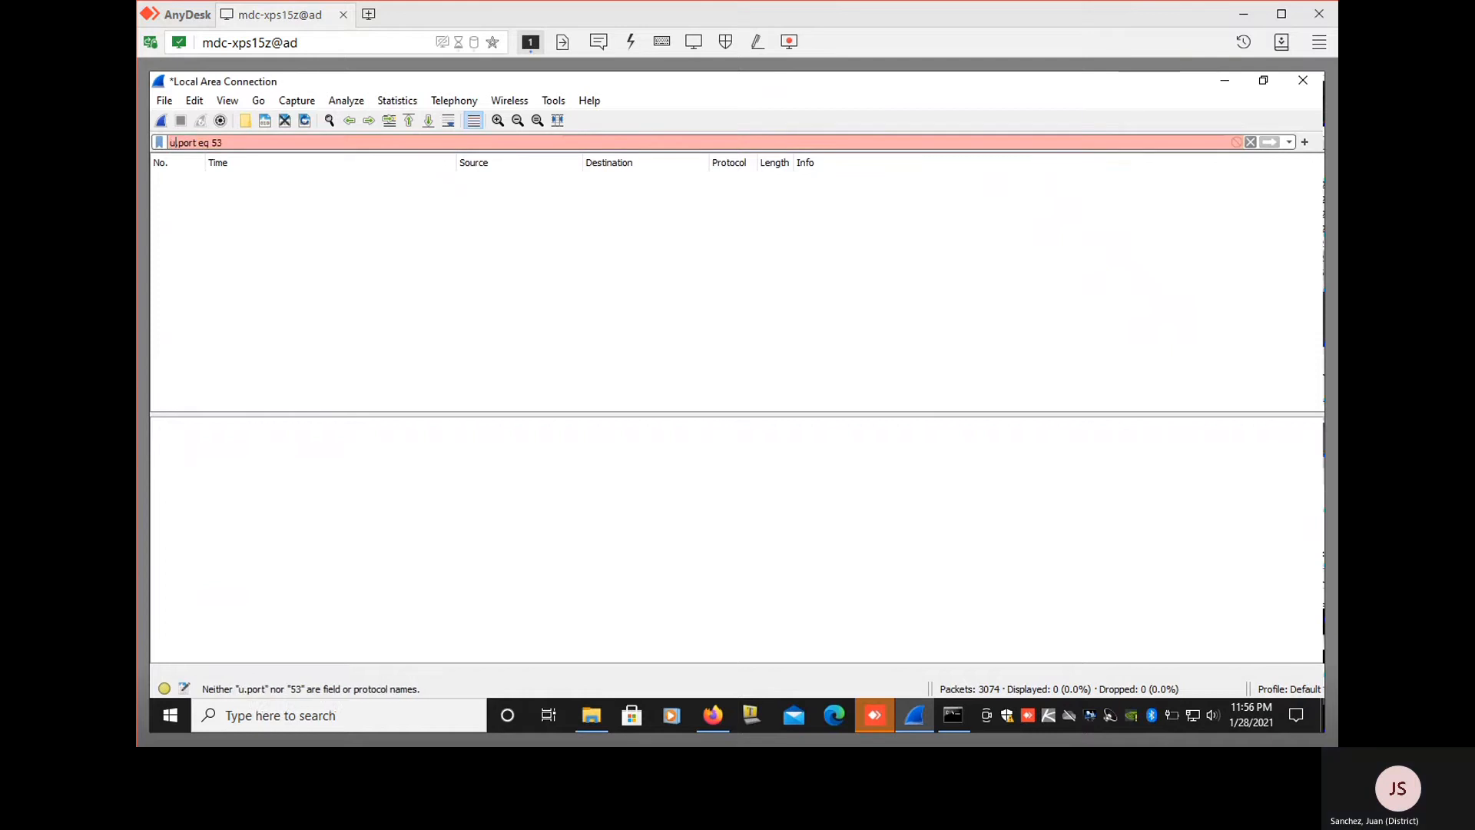
{"action": "key", "text": "Return"}
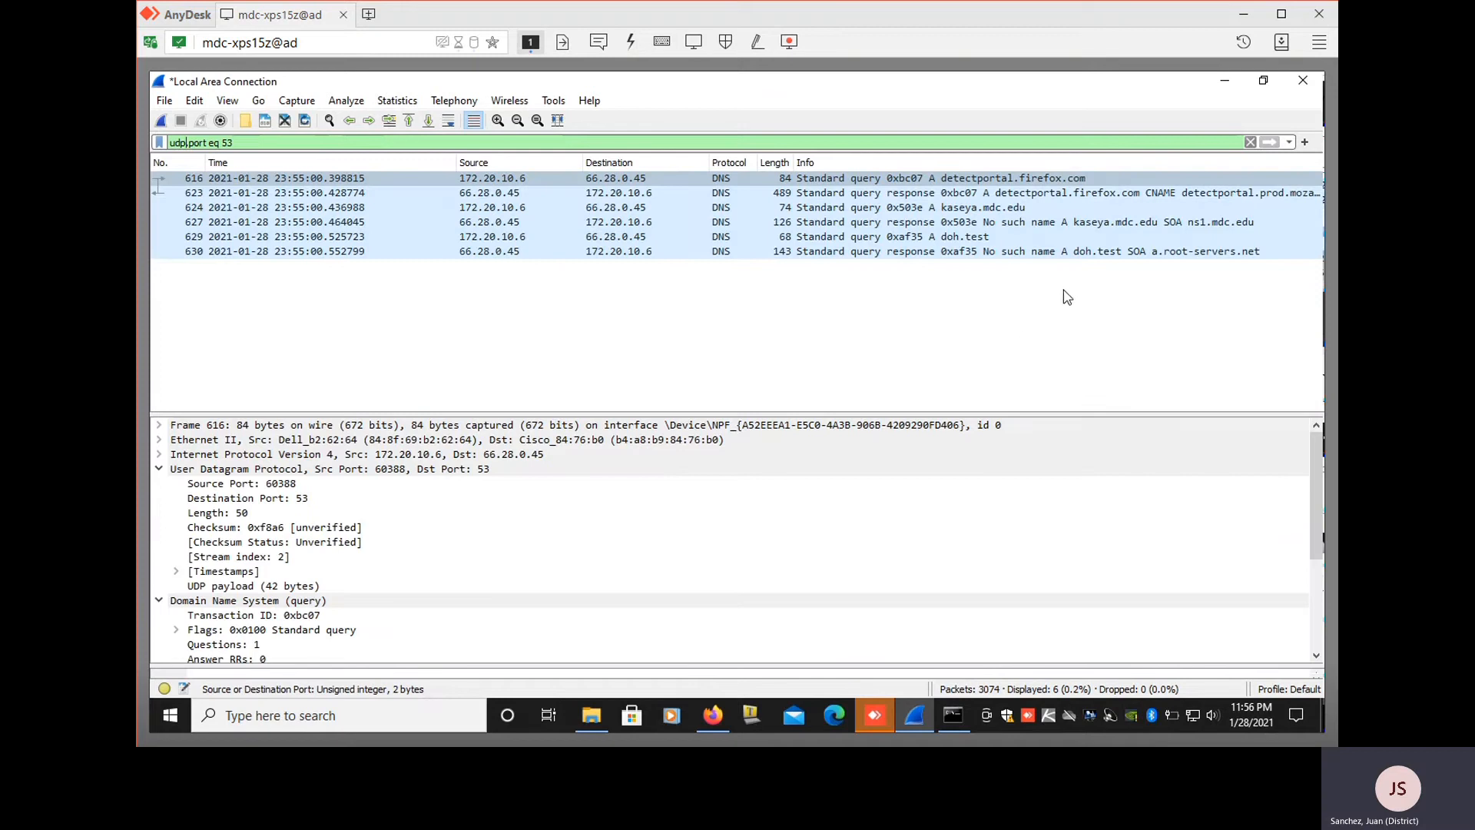
Examine the DNS response and query details for detectportal.firefox.com in packets 623 and 616
{"action": "left_click", "coordinate": [974, 193]}
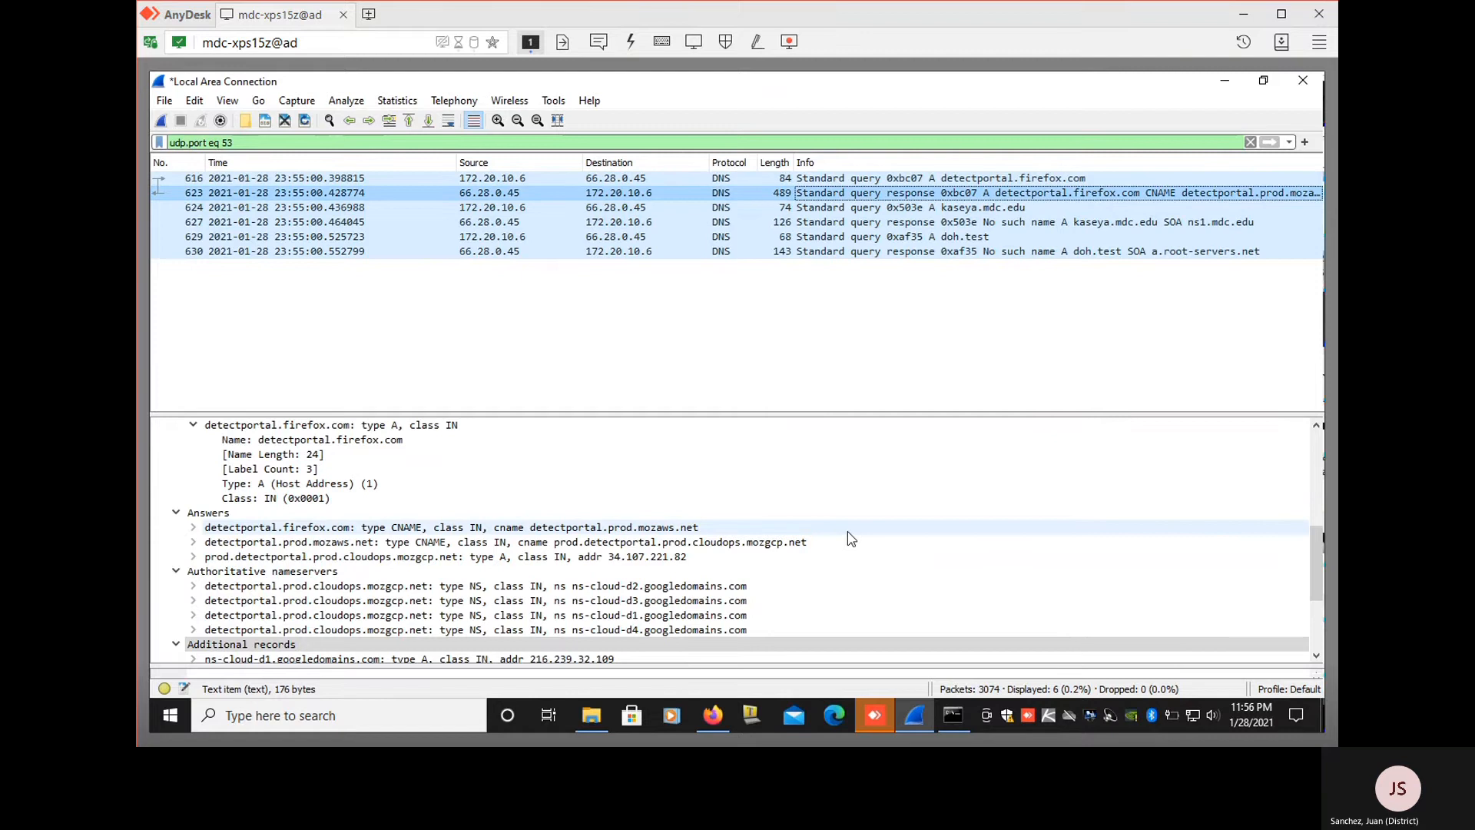
{"action": "scroll", "coordinate": [851, 538], "scroll_direction": "down", "scroll_amount": 4}
{"action": "scroll", "coordinate": [826, 555], "scroll_direction": "up", "scroll_amount": 7}
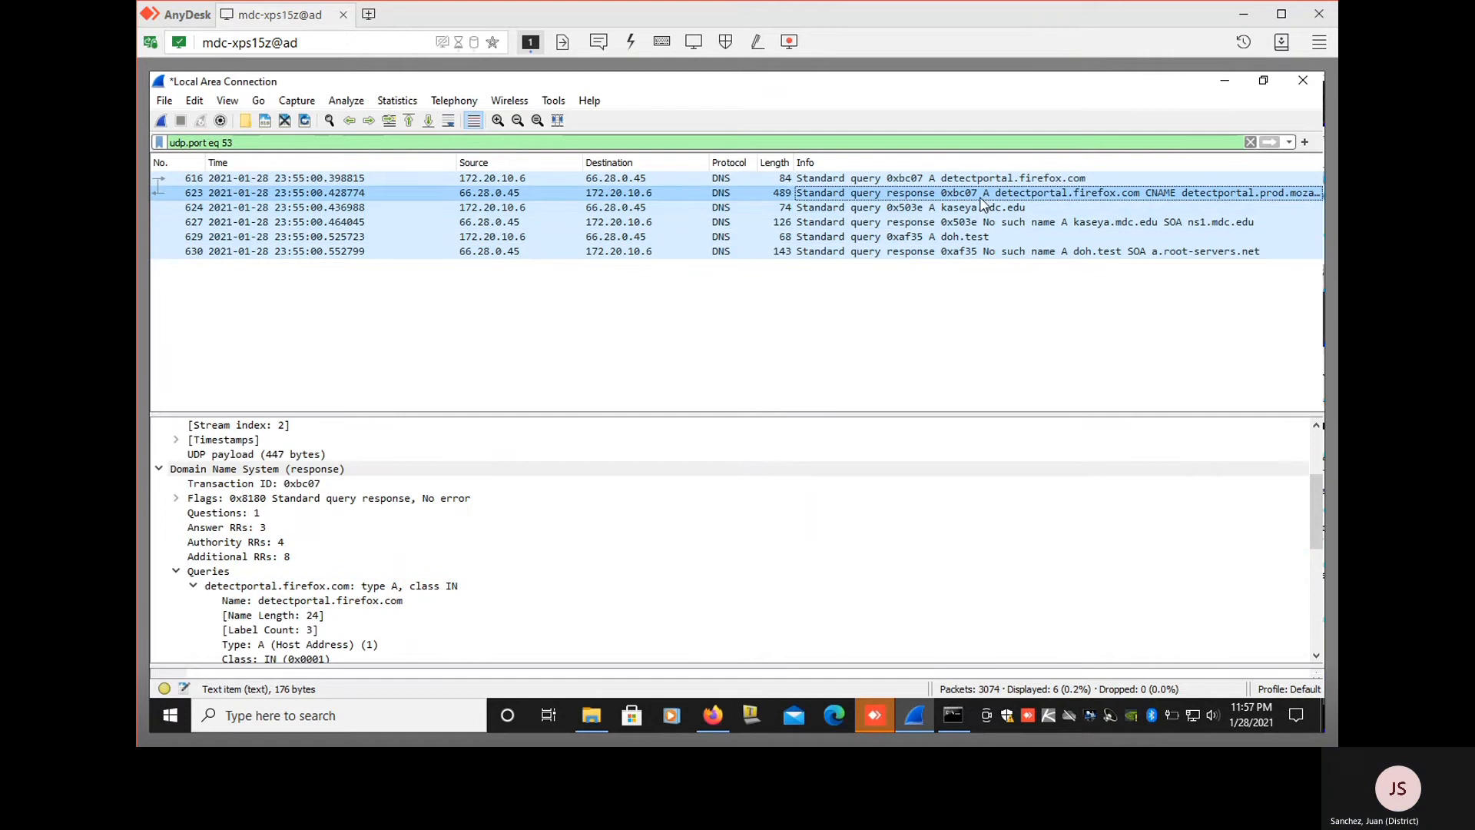
{"action": "left_click", "coordinate": [967, 179]}
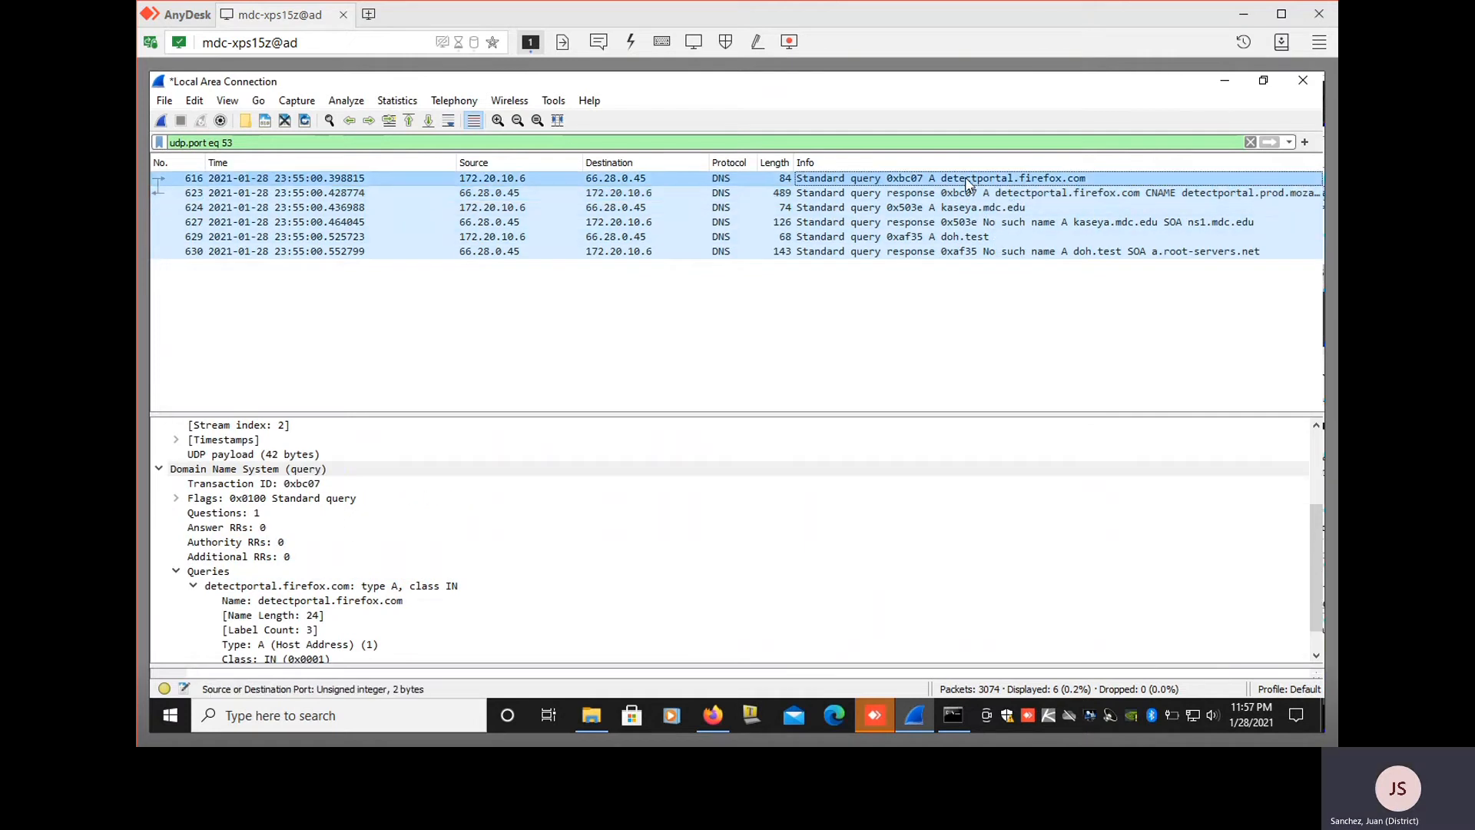
{"action": "scroll", "coordinate": [569, 592], "scroll_direction": "down", "scroll_amount": 1}
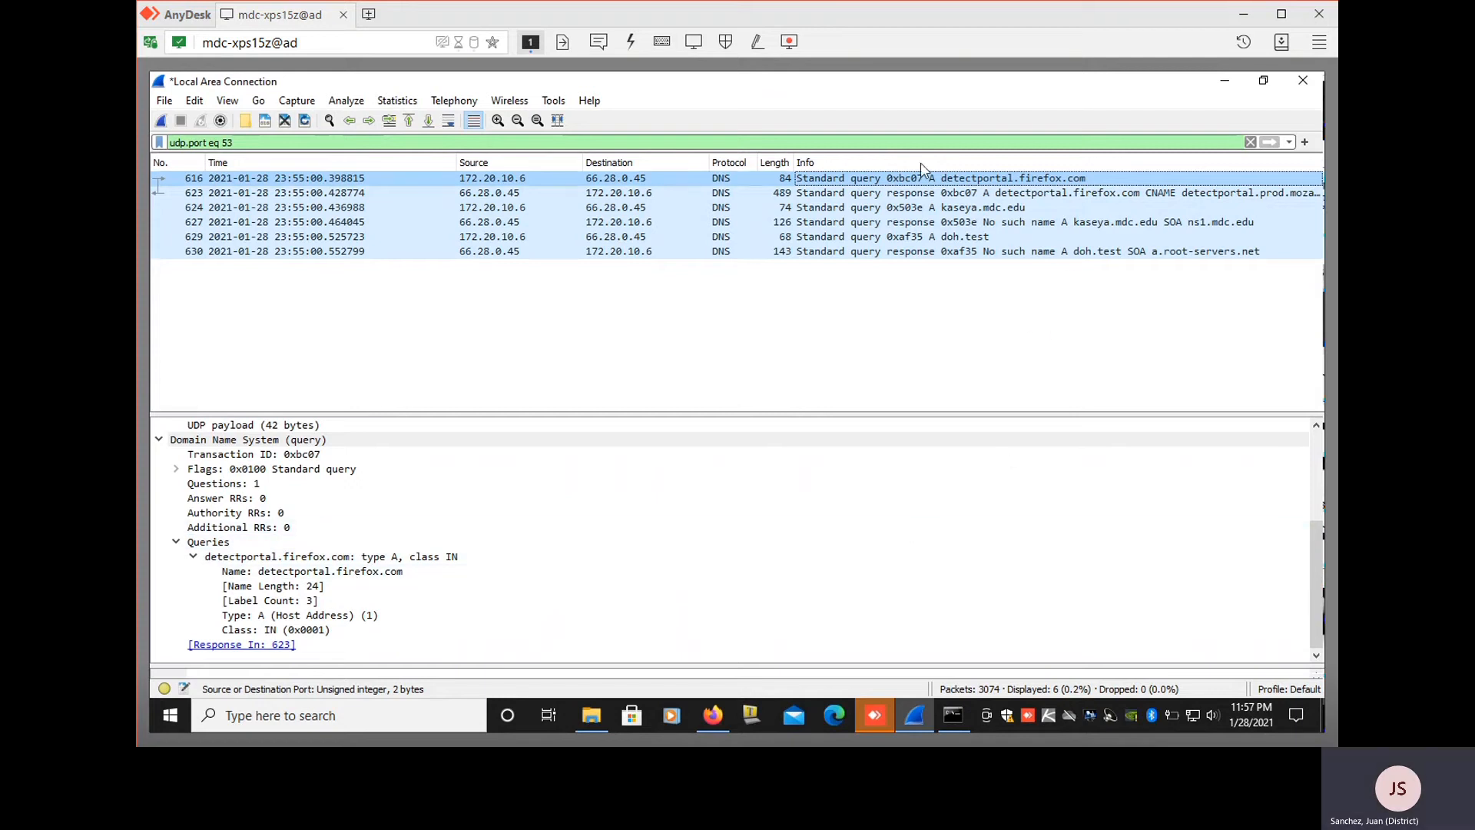
Clear the udp.port eq 53 display filter so that all captured packets are listed
{"action": "left_click_drag", "start_coordinate": [255, 143], "coordinate": [141, 147]}
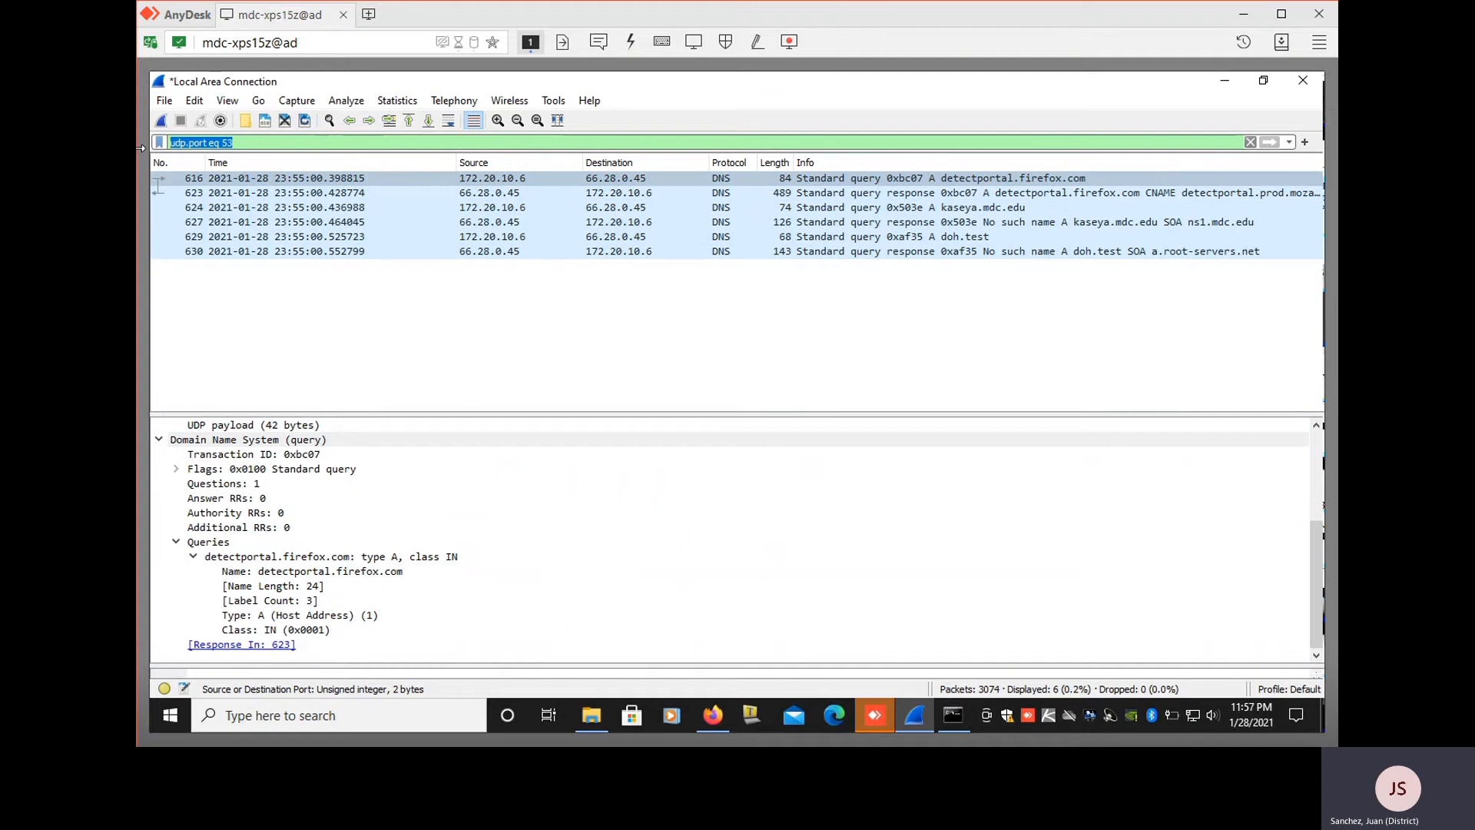
{"action": "key", "text": "BackSpace"}
{"action": "key", "text": "Return"}
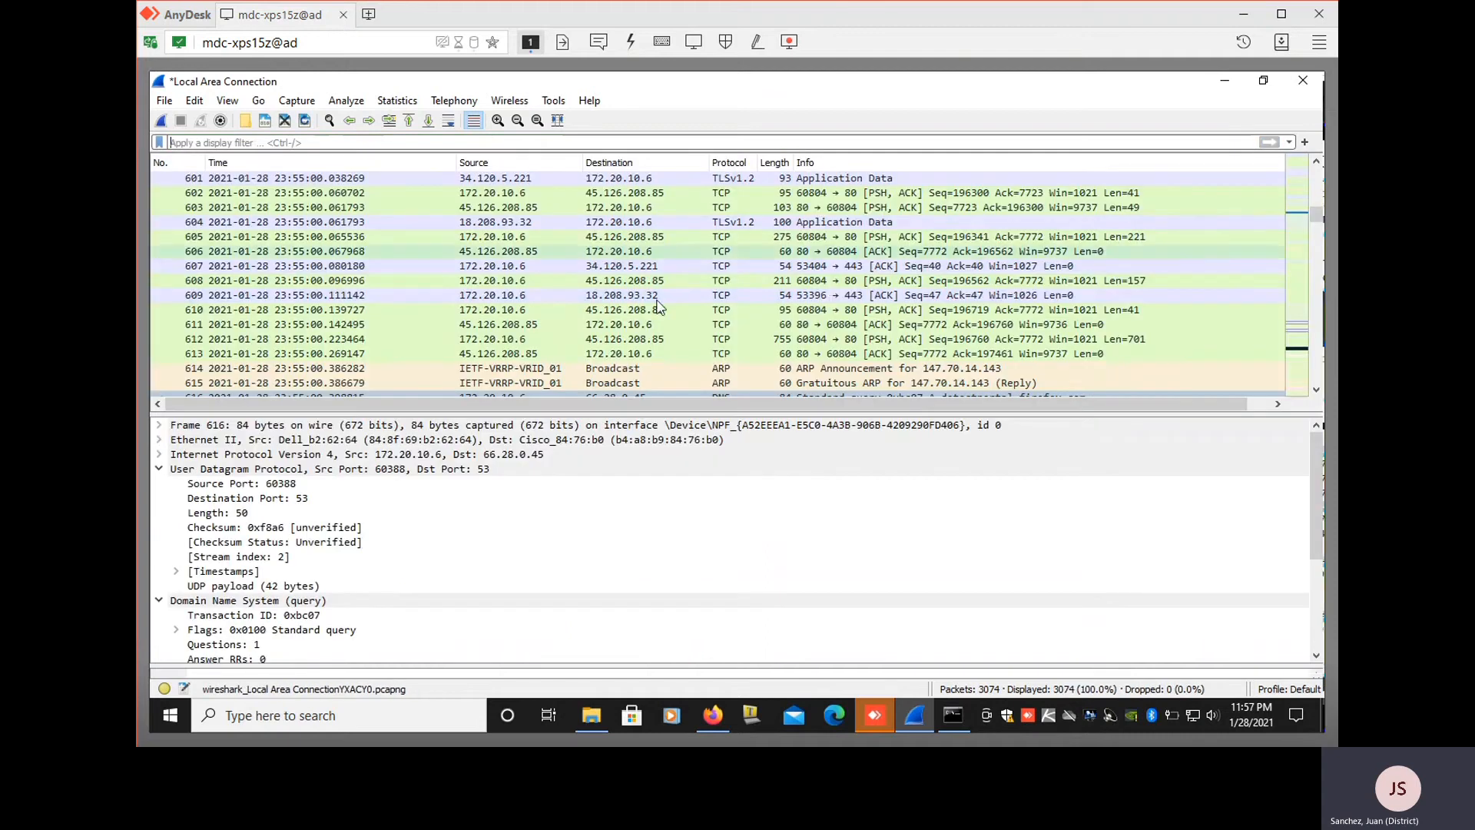
Look through the packets captured after the DNS queries and select TLSv1.2 packet 831, addressed to 104.16.249.249
{"action": "scroll", "coordinate": [914, 261], "scroll_direction": "down", "scroll_amount": 4}
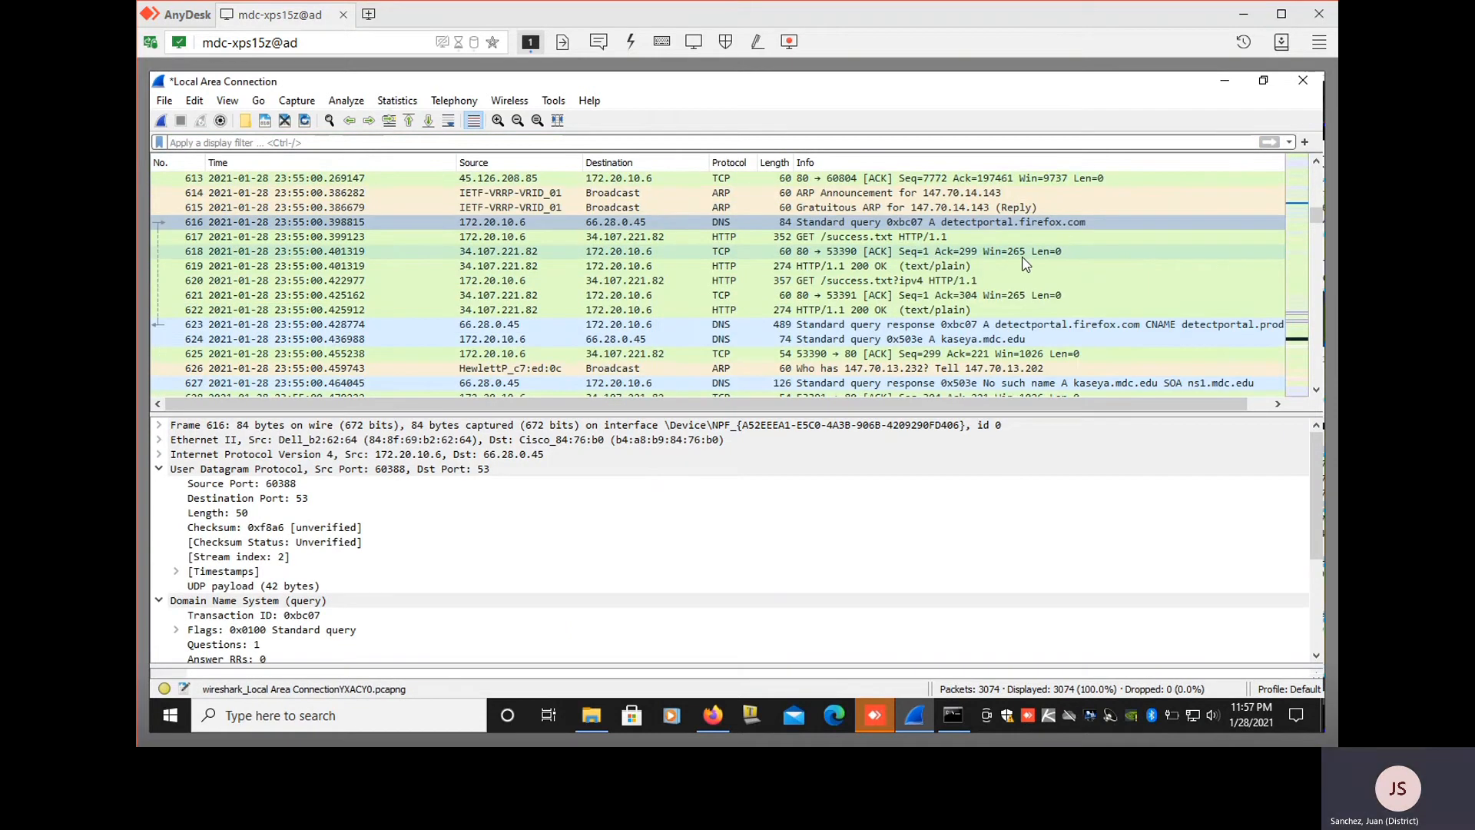
{"action": "scroll", "coordinate": [1016, 332], "scroll_direction": "down", "scroll_amount": 13}
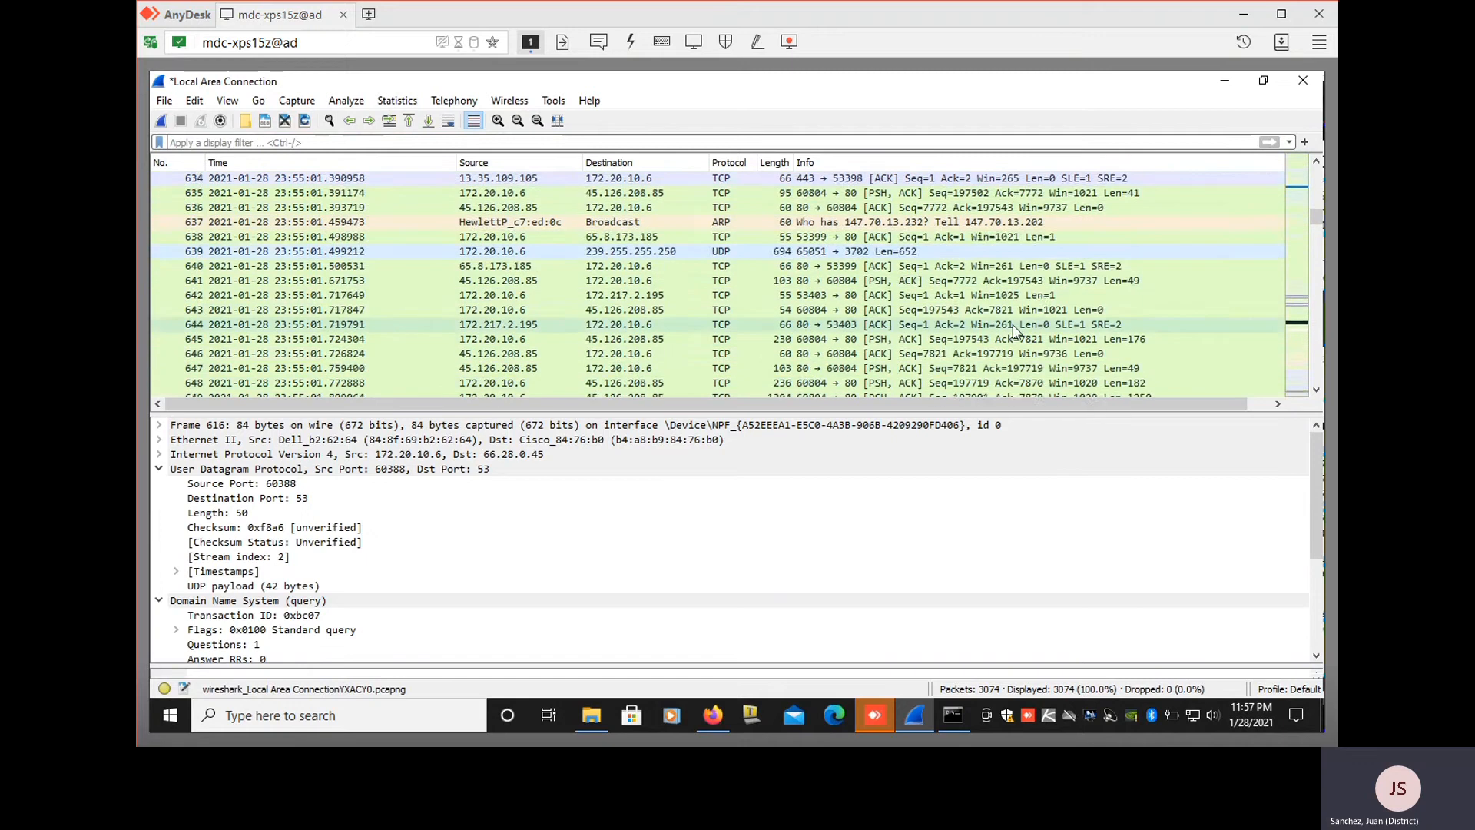
{"action": "scroll", "coordinate": [1016, 332], "scroll_direction": "down", "scroll_amount": 11}
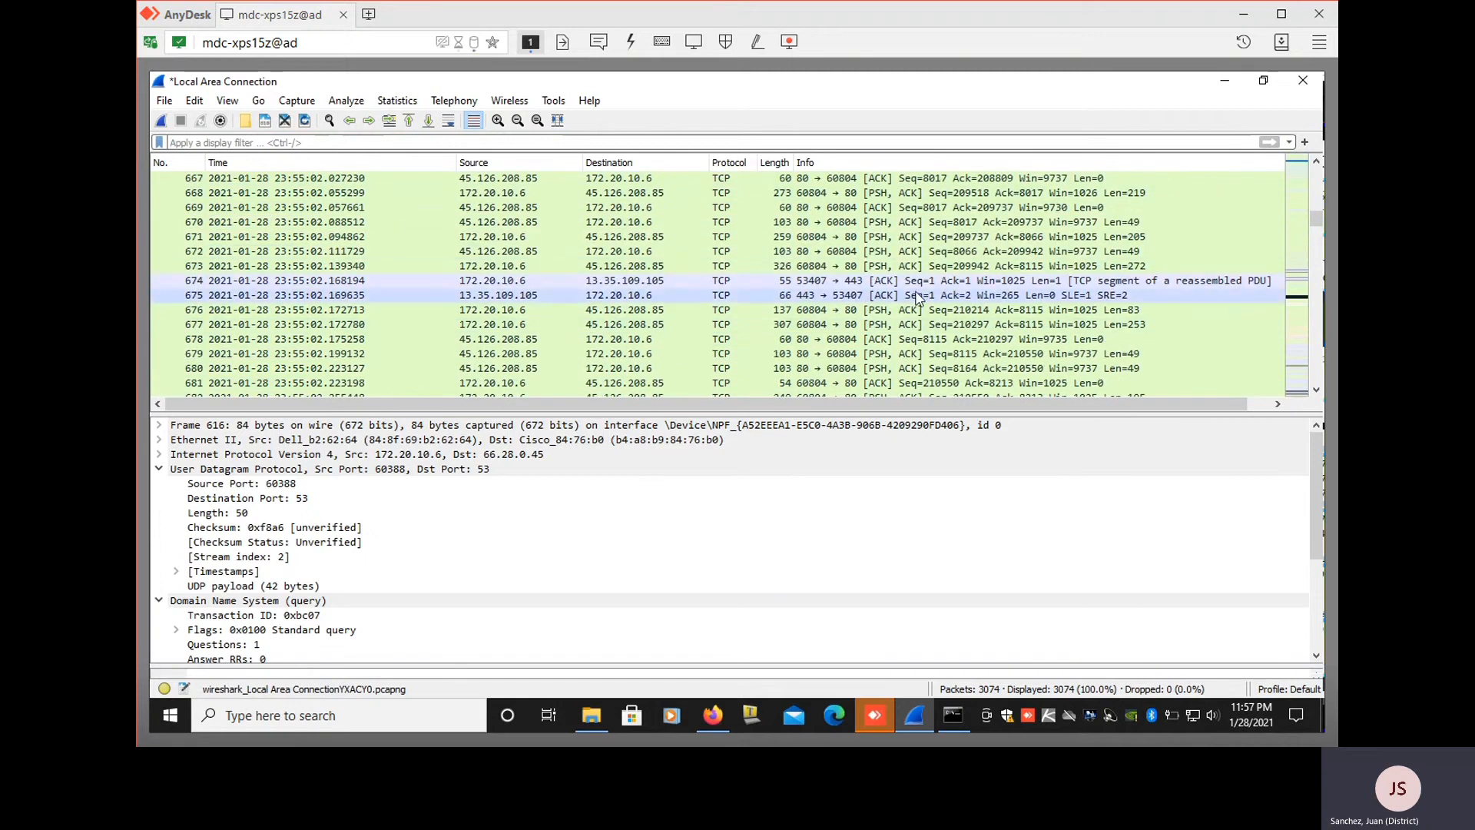
{"action": "scroll", "coordinate": [916, 294], "scroll_direction": "down", "scroll_amount": 20}
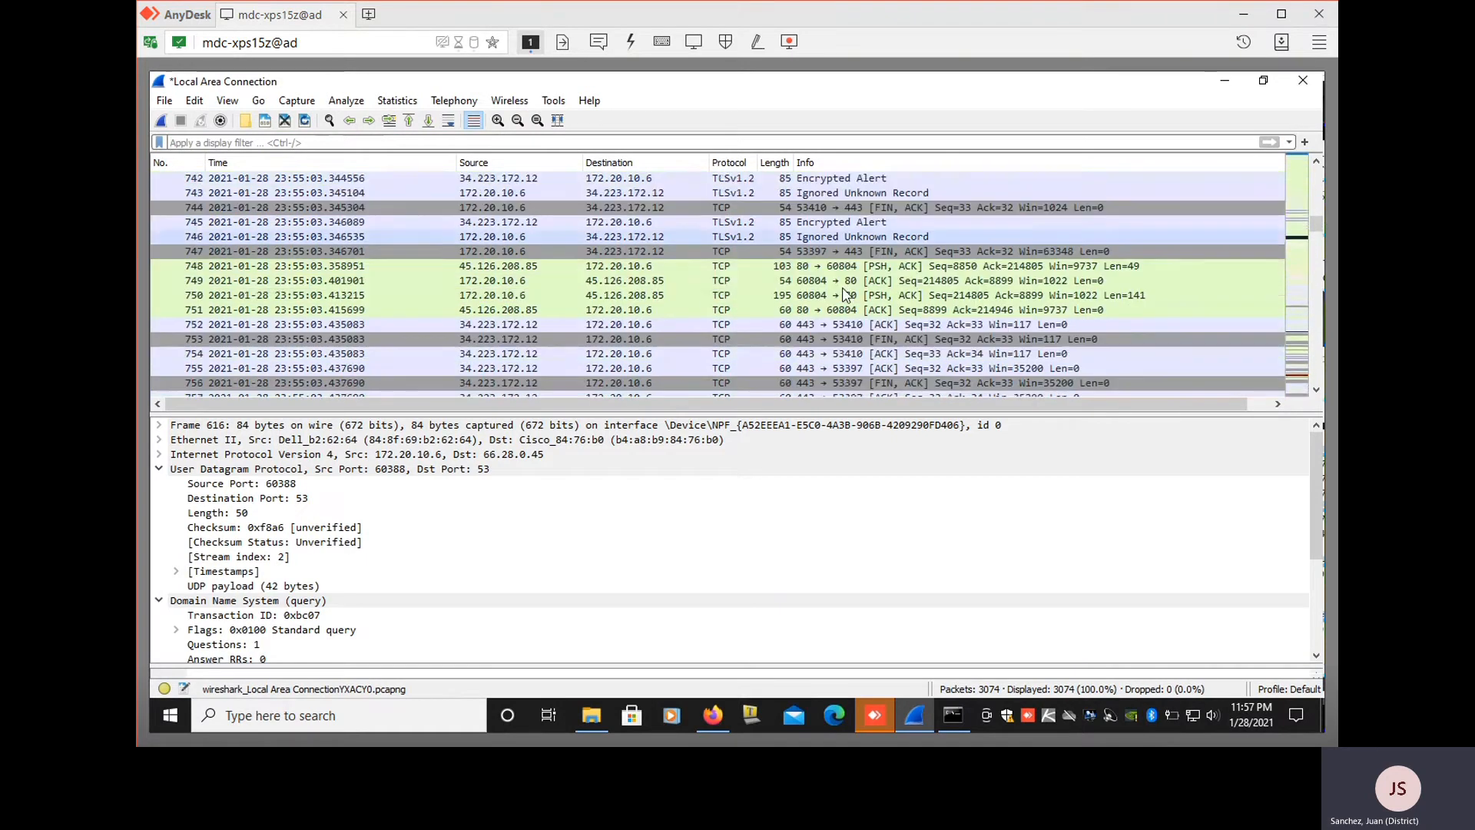
{"action": "scroll", "coordinate": [842, 295], "scroll_direction": "down", "scroll_amount": 1}
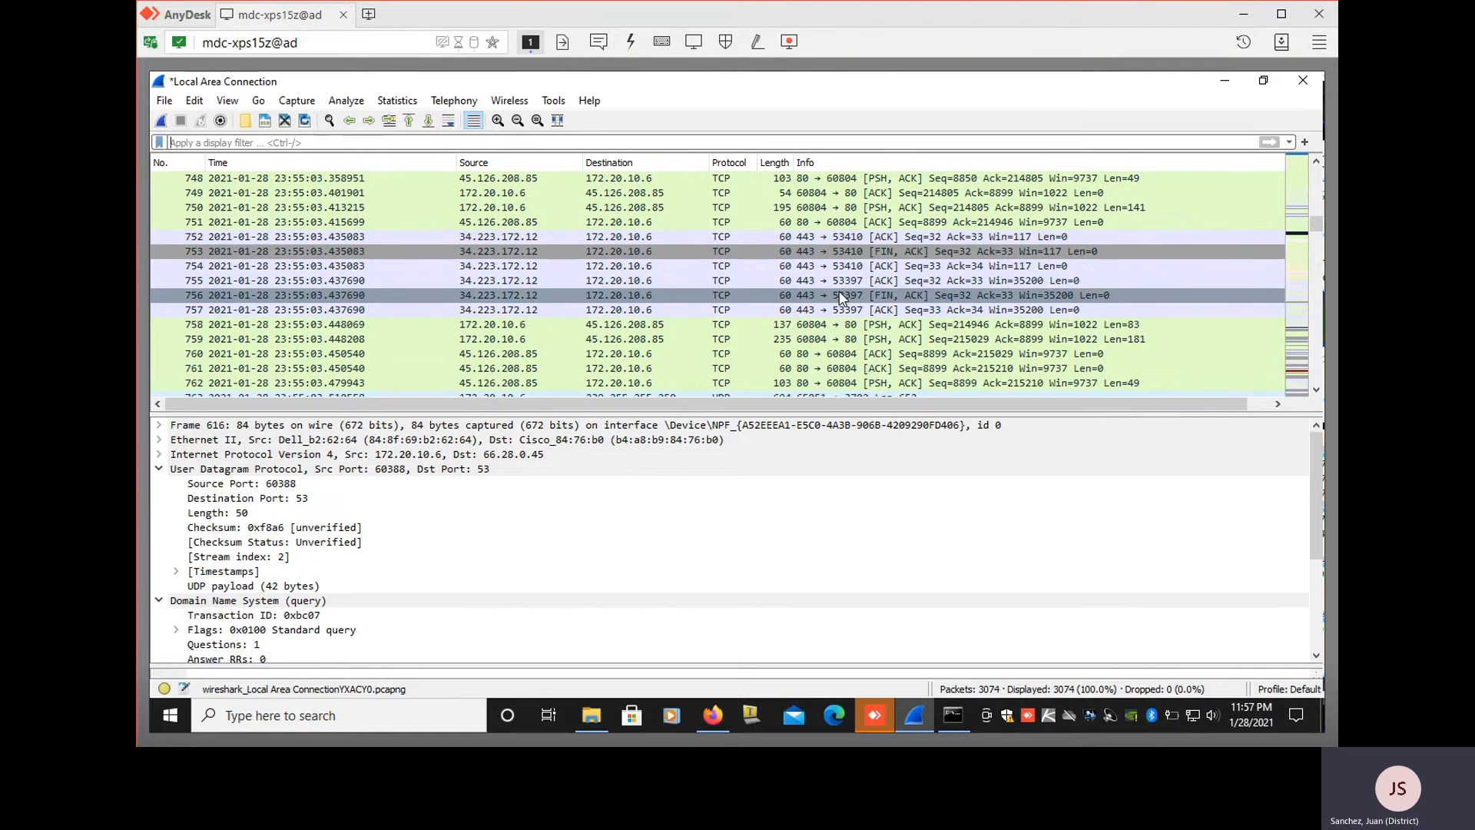
{"action": "scroll", "coordinate": [710, 297], "scroll_direction": "down", "scroll_amount": 6}
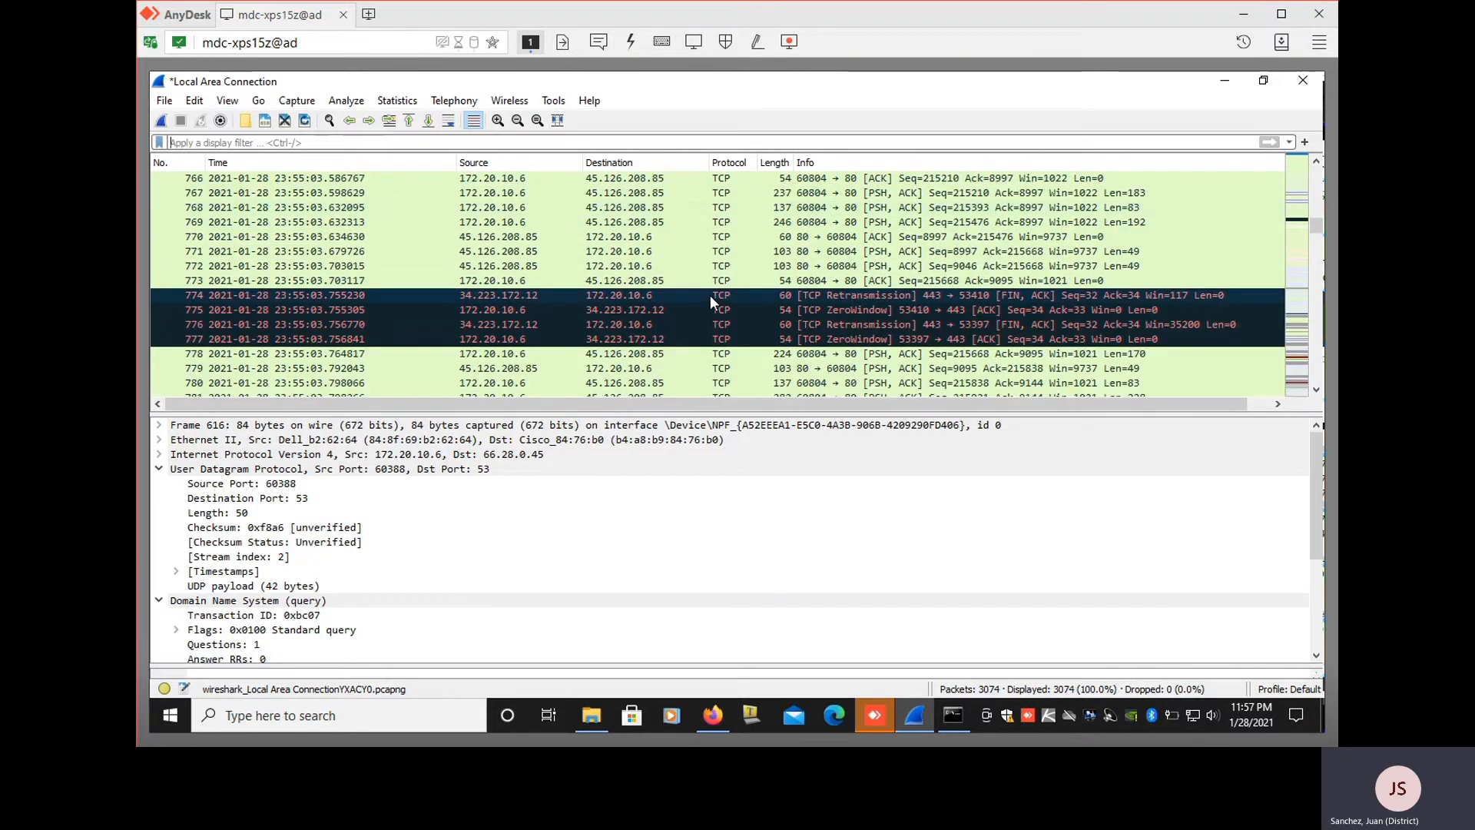
{"action": "scroll", "coordinate": [734, 283], "scroll_direction": "down", "scroll_amount": 3}
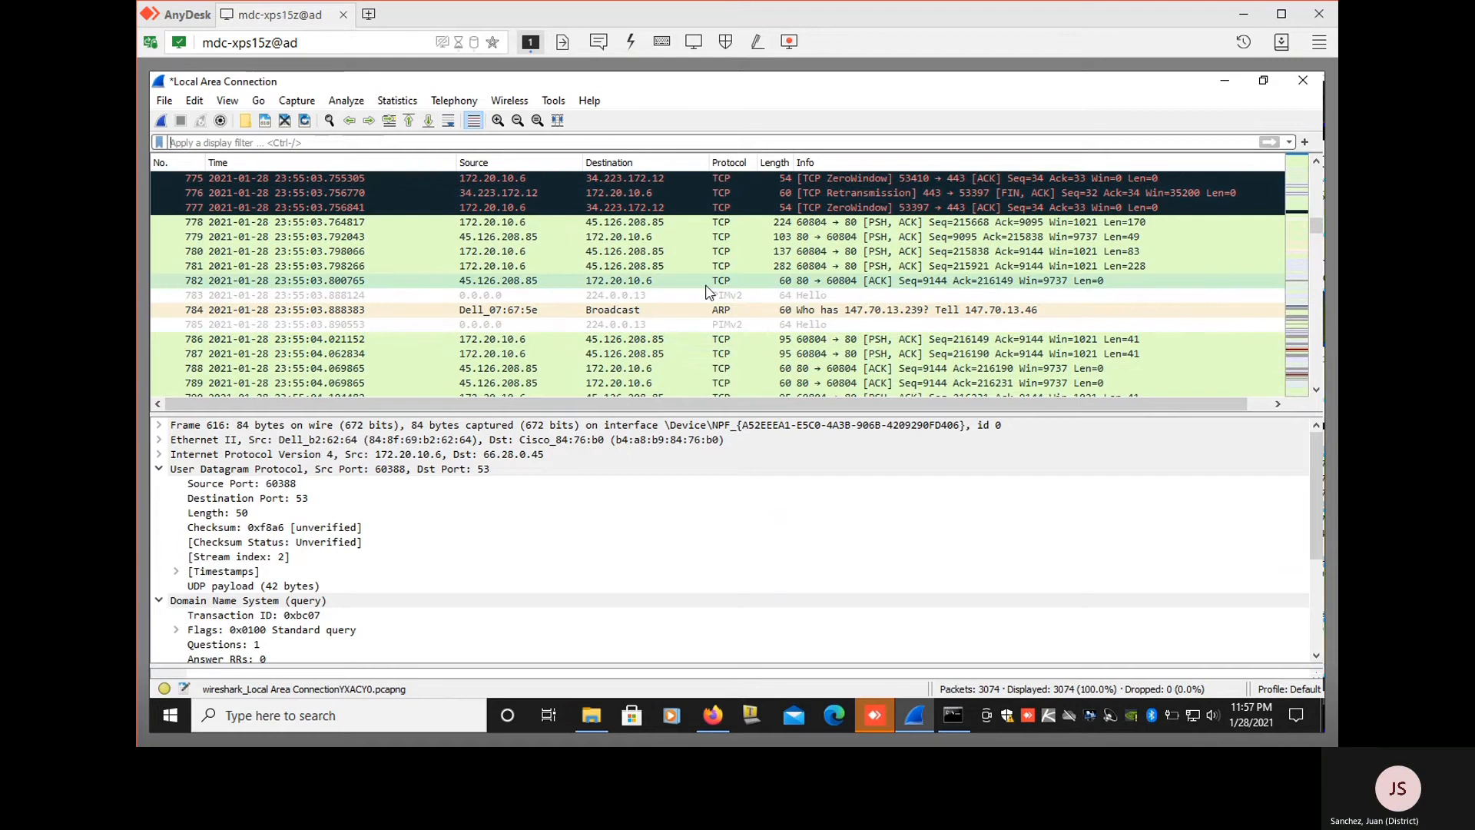
{"action": "scroll", "coordinate": [705, 285], "scroll_direction": "down", "scroll_amount": 14}
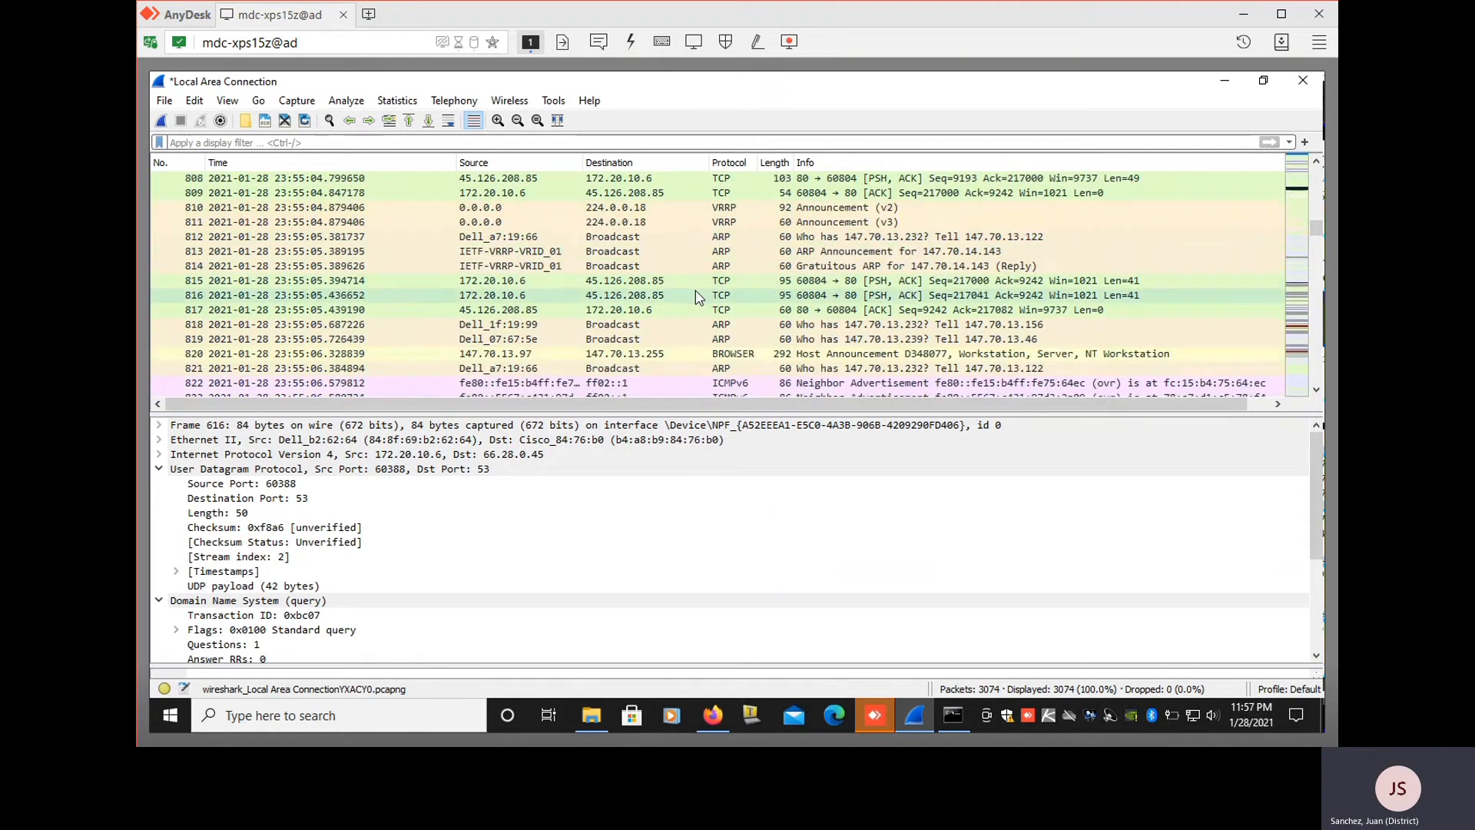
{"action": "scroll", "coordinate": [695, 290], "scroll_direction": "down", "scroll_amount": 3}
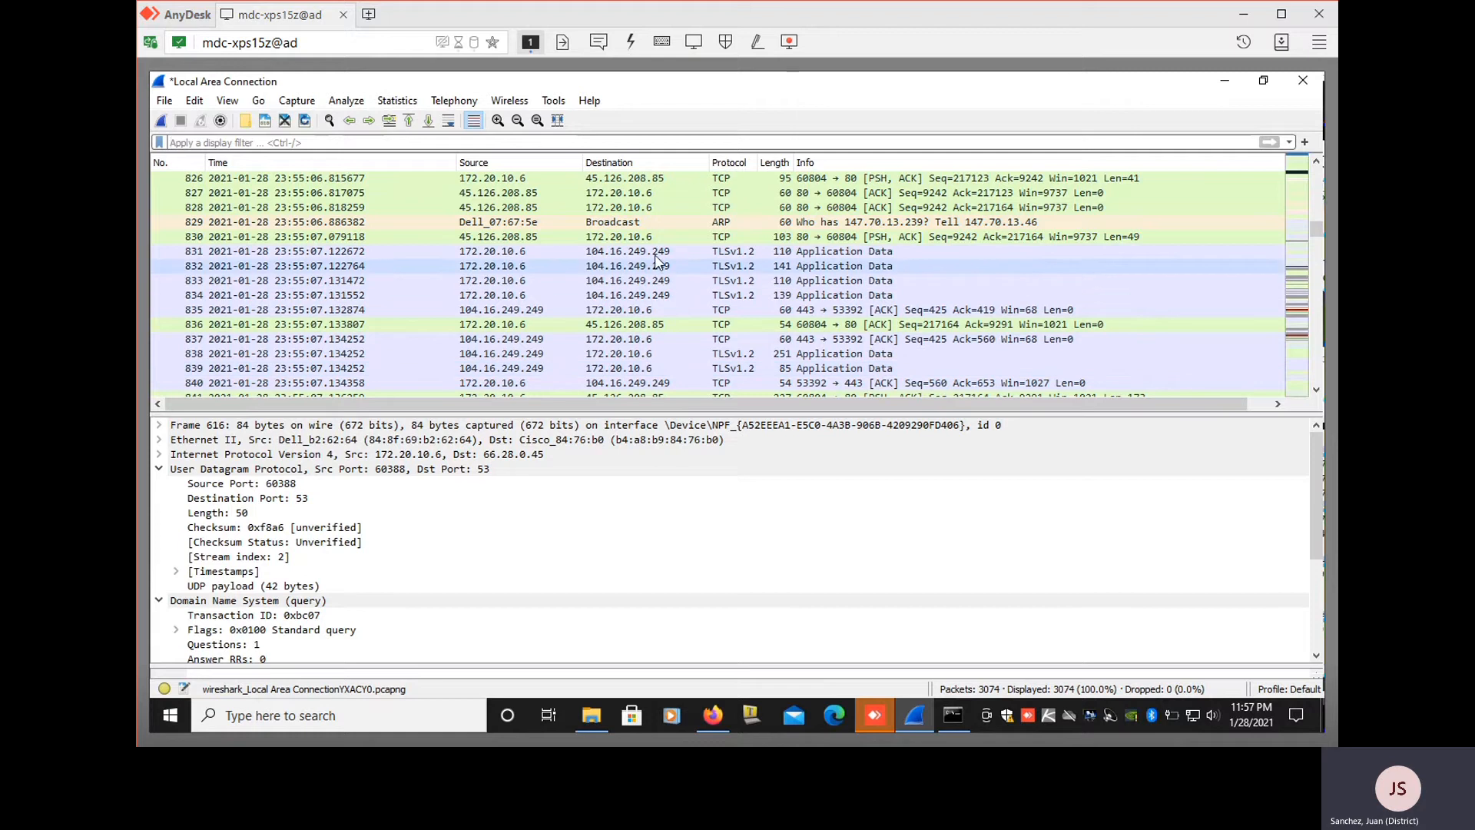
{"action": "left_click", "coordinate": [676, 250]}
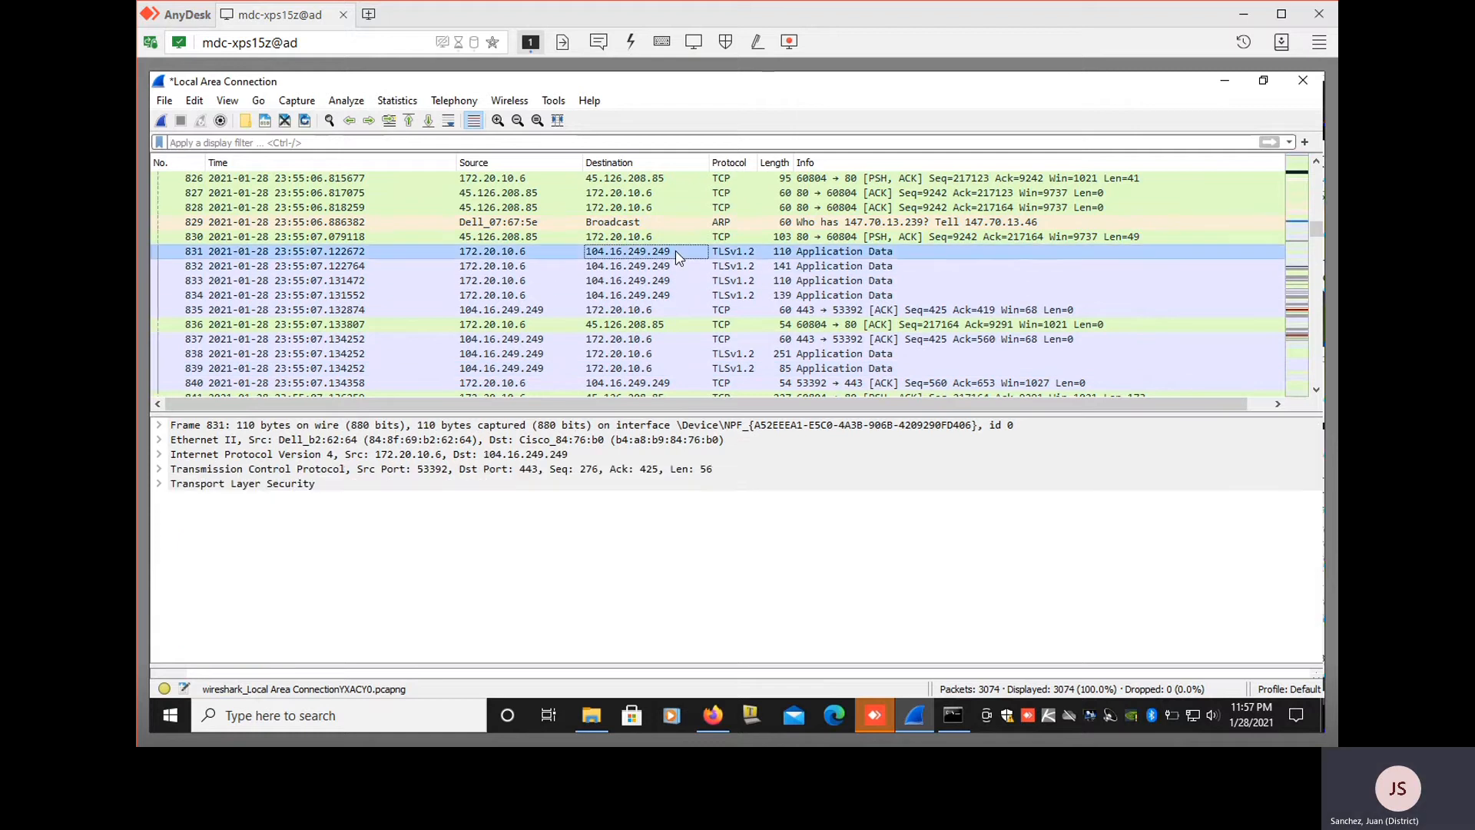
{"action": "left_click", "coordinate": [954, 717]}
{"action": "key", "text": "Up"}
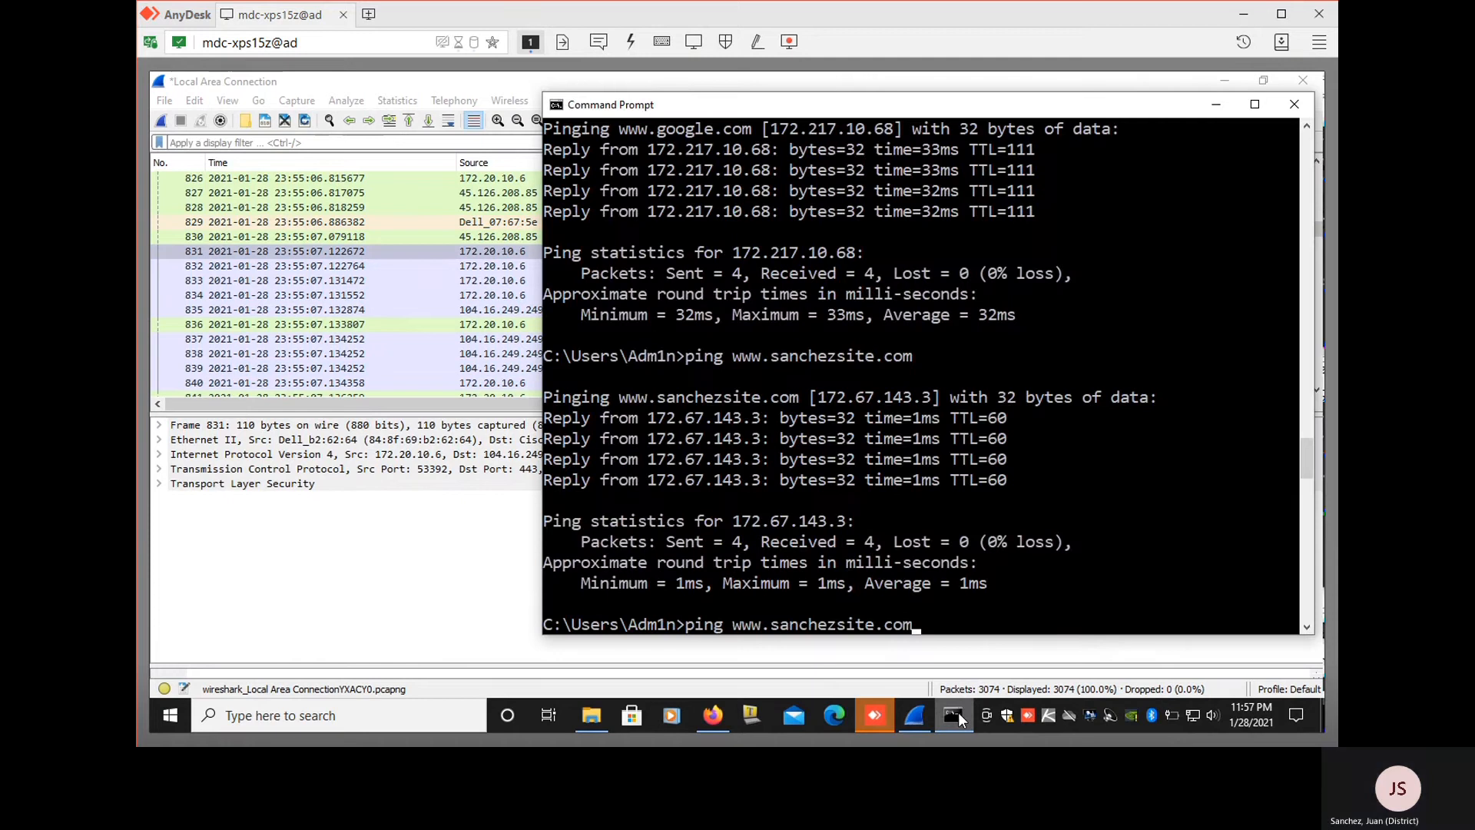
{"action": "key", "text": "Return"}
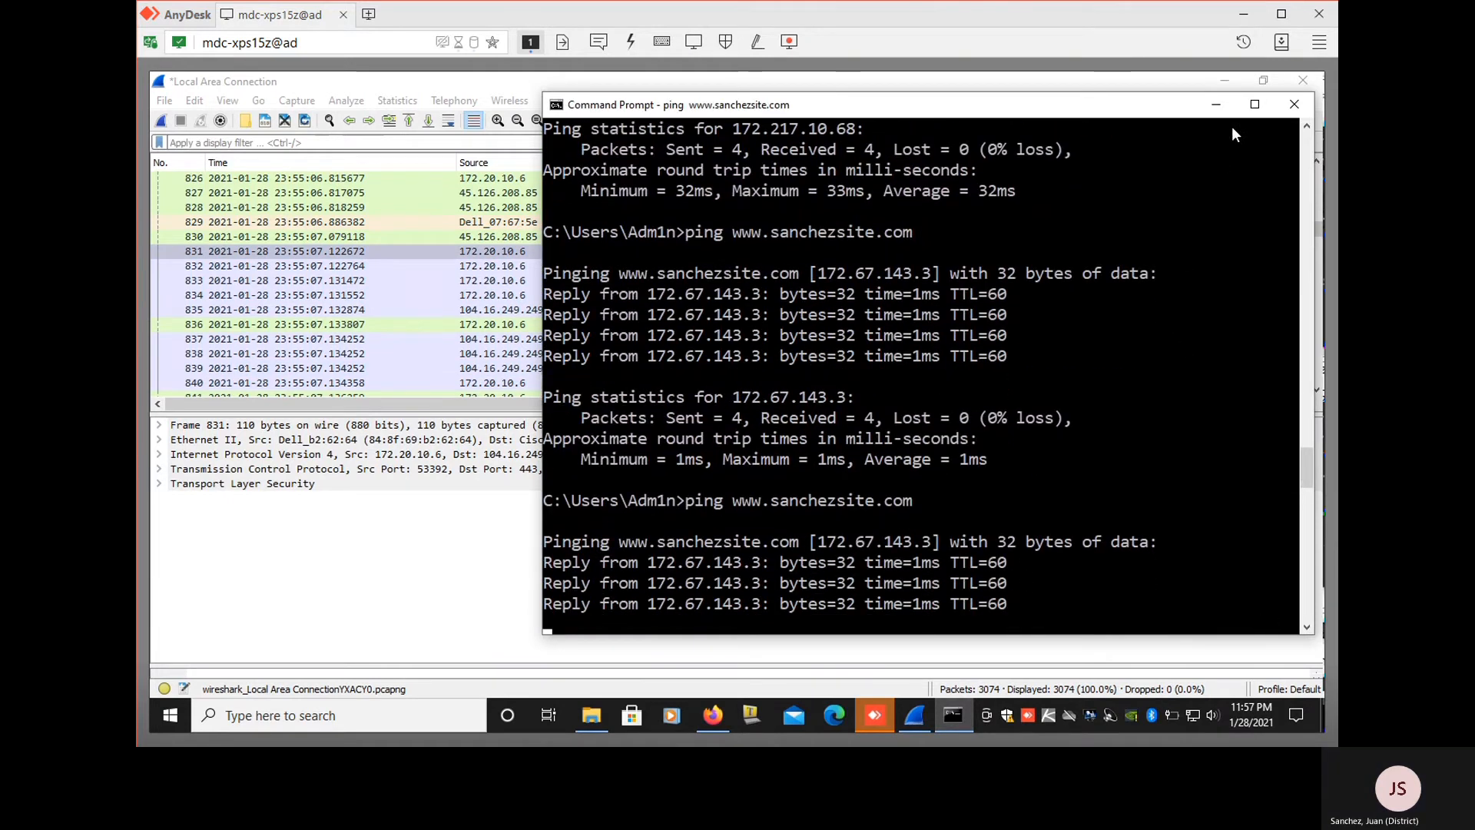
{"action": "left_click", "coordinate": [1216, 103]}
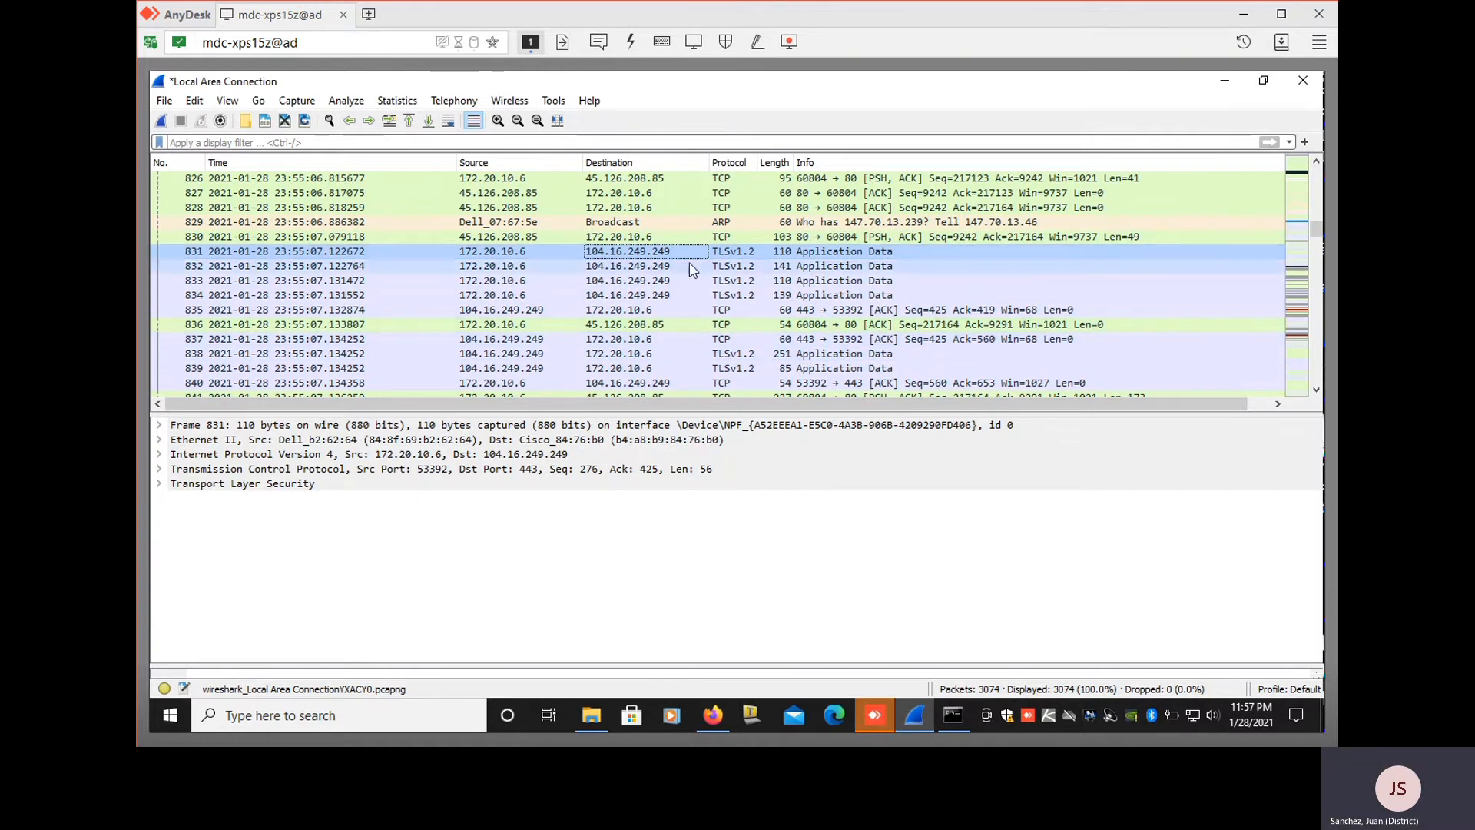
Inspect packet 831 in its own window, close it, and check the neighbouring TLSv1.2 and TCP packets
{"action": "double_click", "coordinate": [737, 254]}
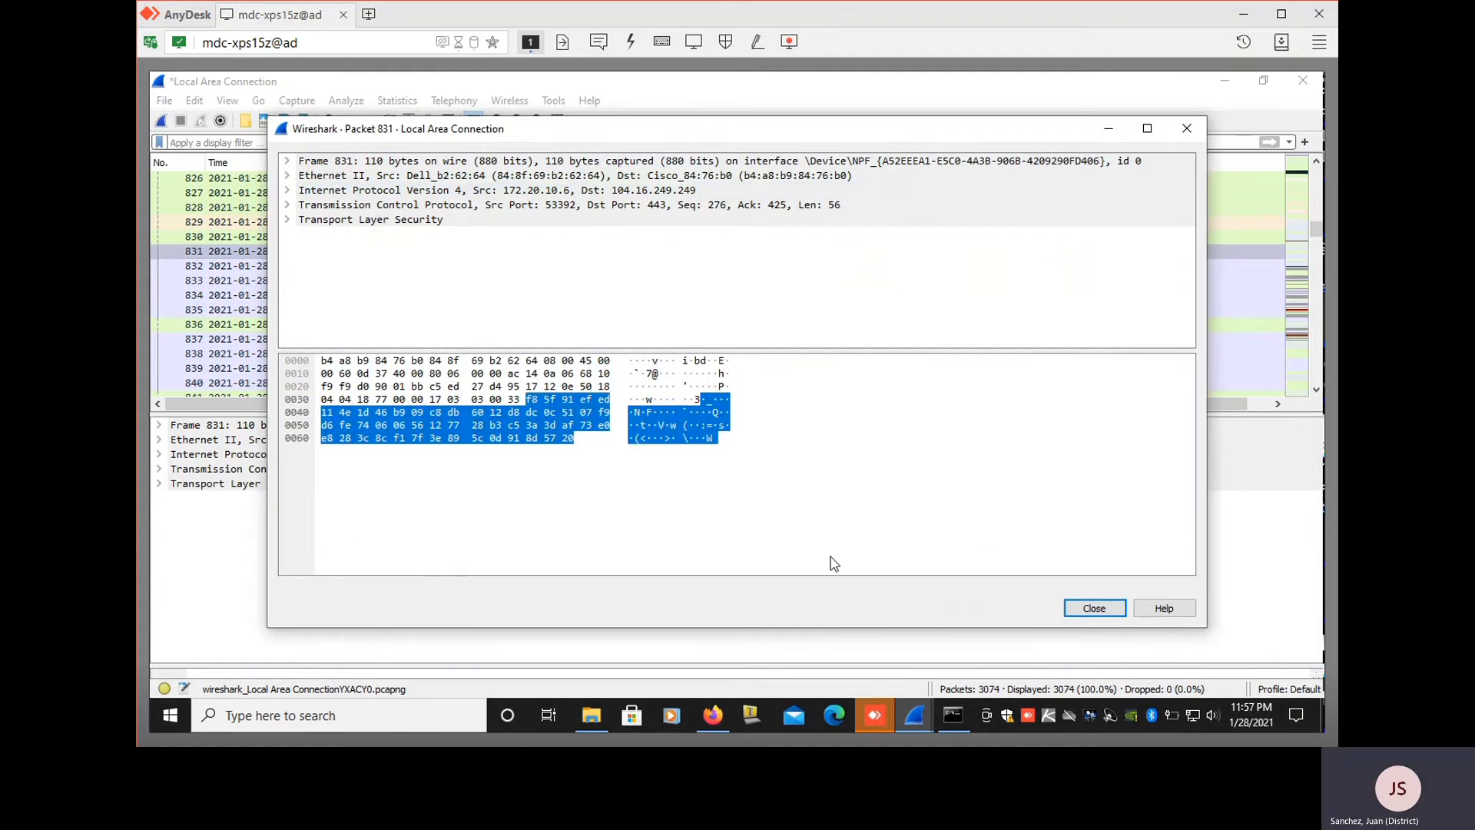
{"action": "left_click", "coordinate": [1187, 128]}
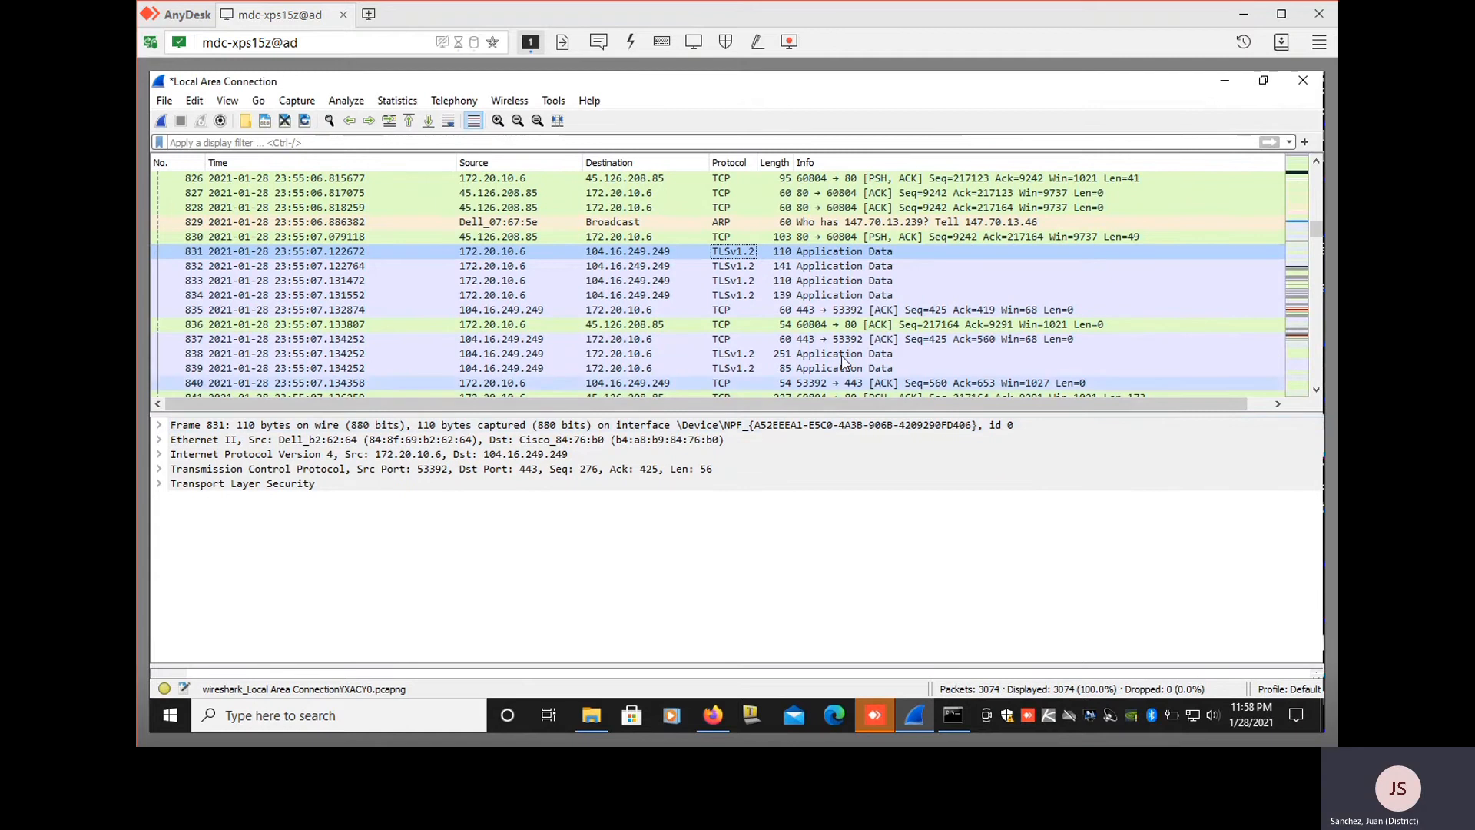
{"action": "scroll", "coordinate": [922, 338], "scroll_direction": "down", "scroll_amount": 3}
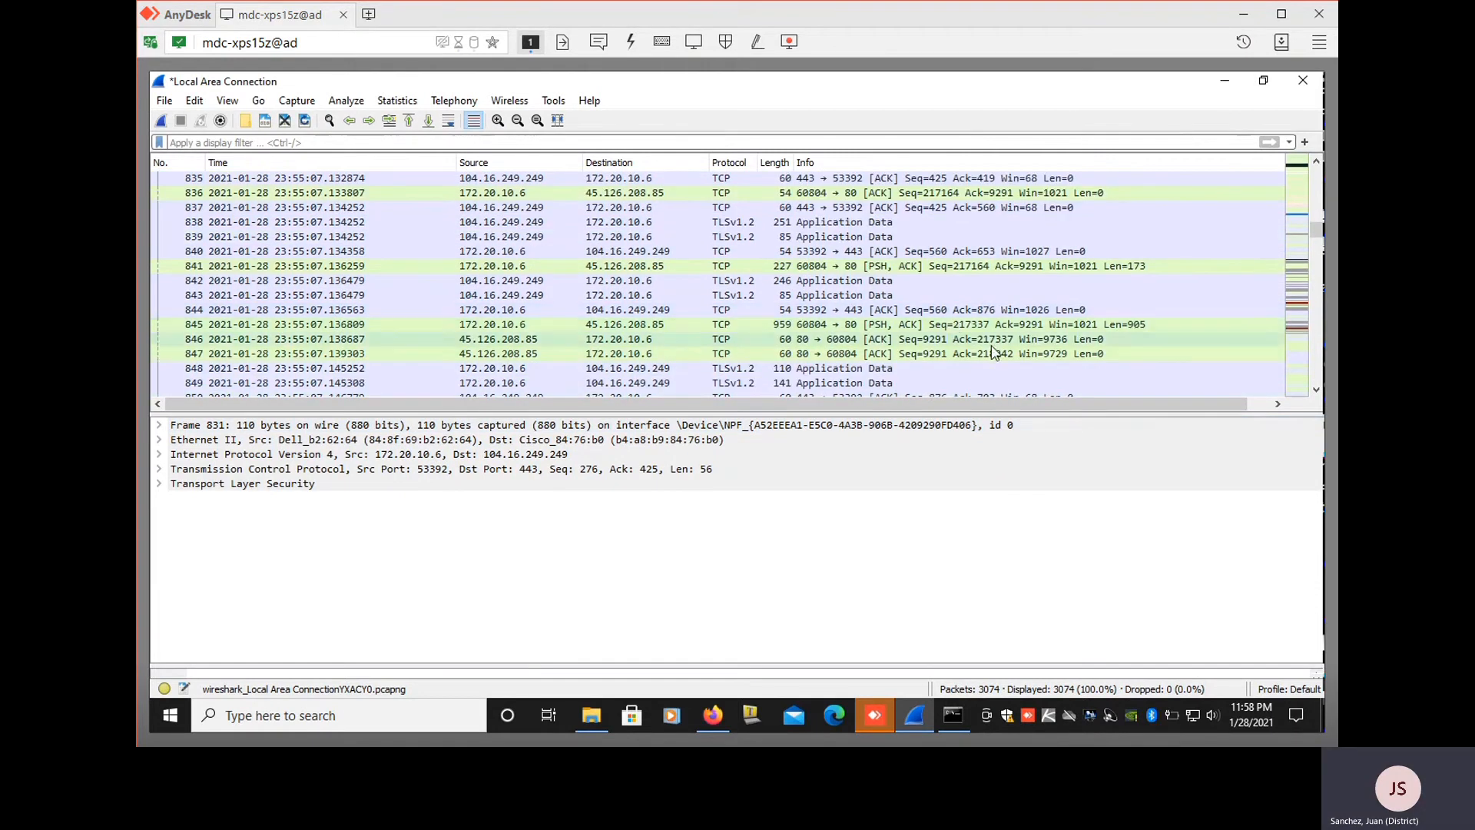
{"action": "scroll", "coordinate": [991, 352], "scroll_direction": "down", "scroll_amount": 1}
{"action": "scroll", "coordinate": [938, 330], "scroll_direction": "up", "scroll_amount": 5}
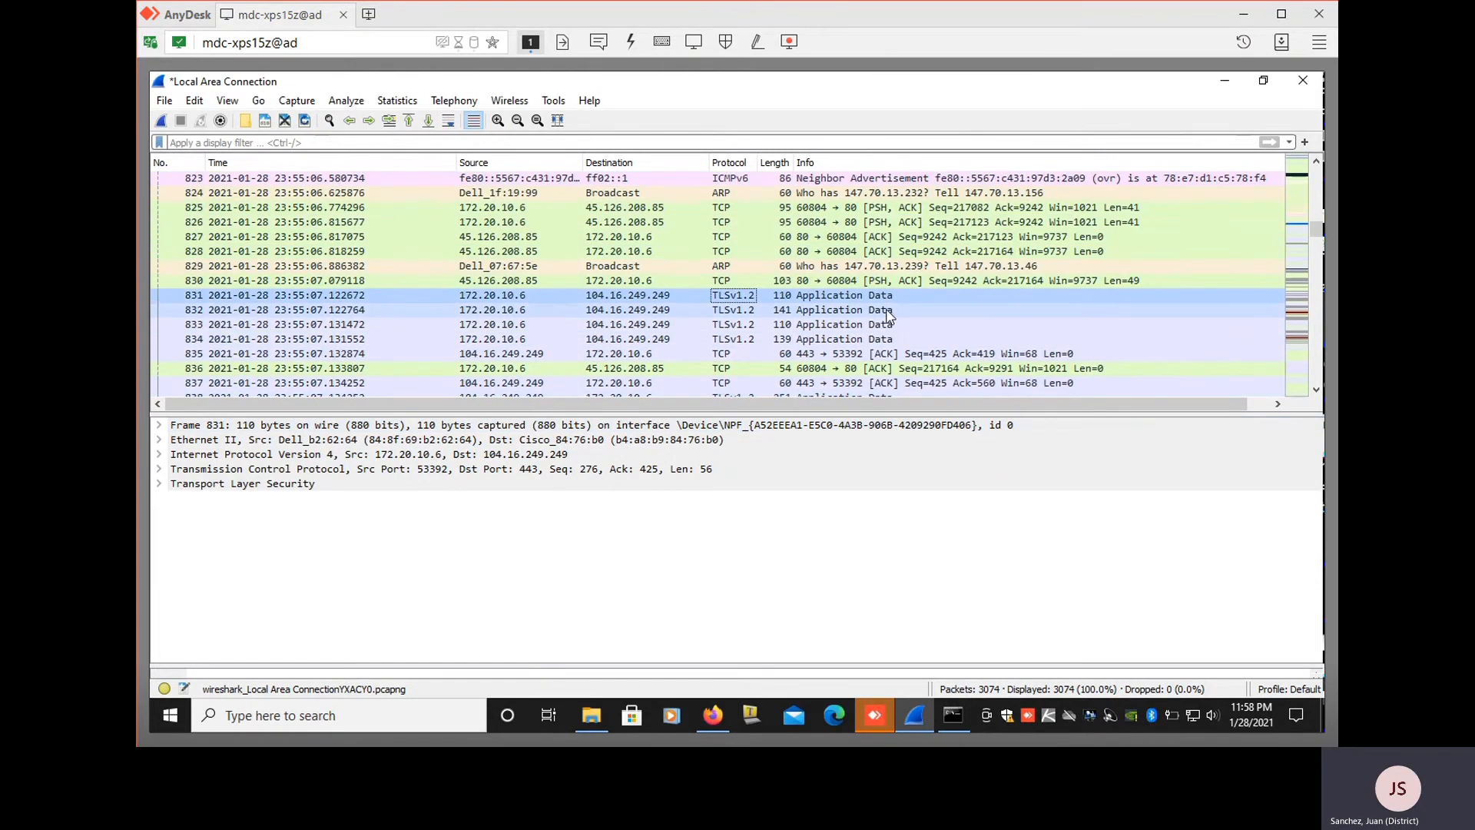
Look through the packets captured before TLSv1.2 packet 831, back to about packet 754, and return to packet 831
{"action": "scroll", "coordinate": [853, 316], "scroll_direction": "up", "scroll_amount": 2}
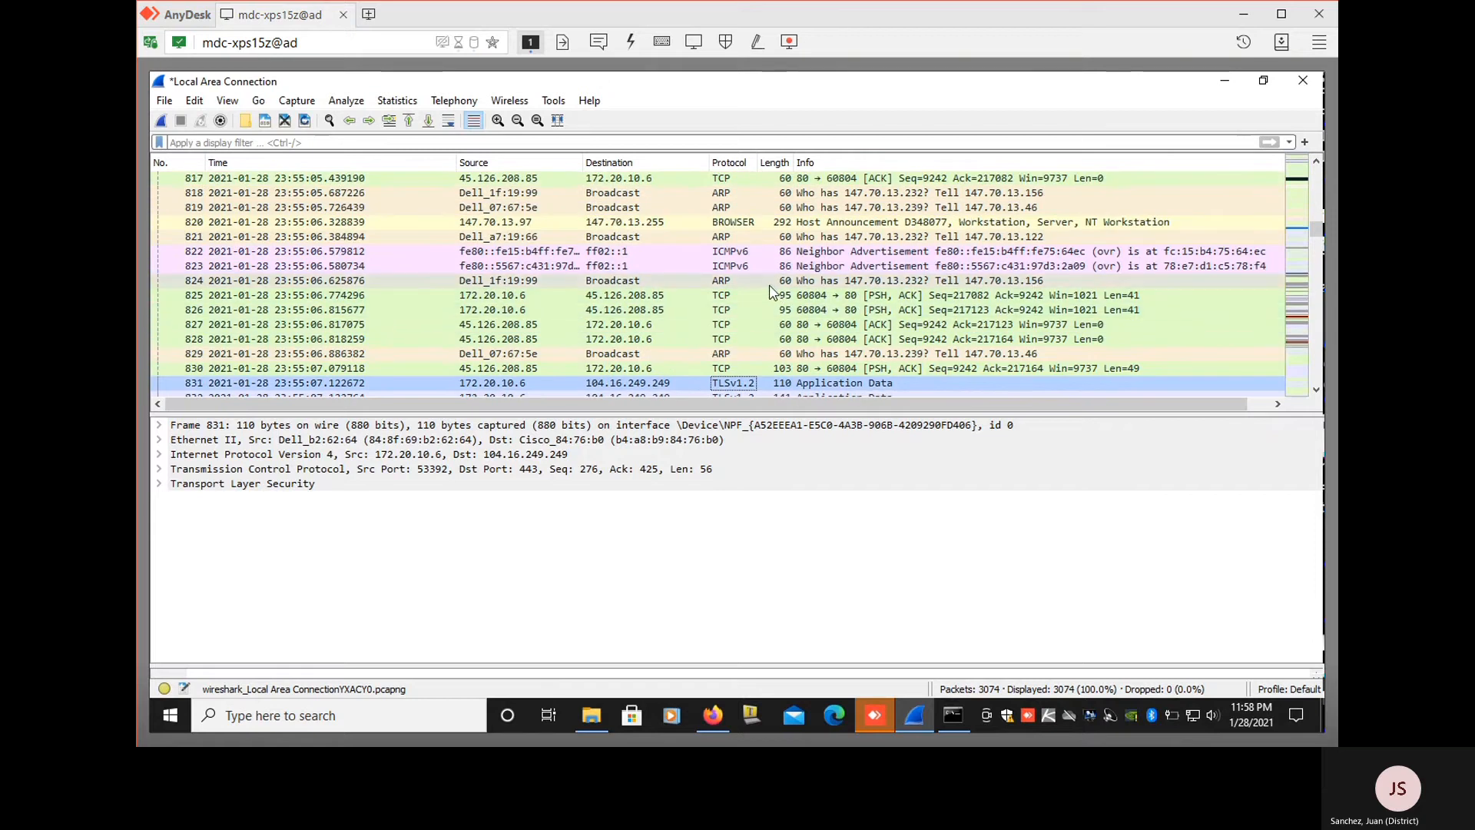
{"action": "scroll", "coordinate": [953, 315], "scroll_direction": "up", "scroll_amount": 3}
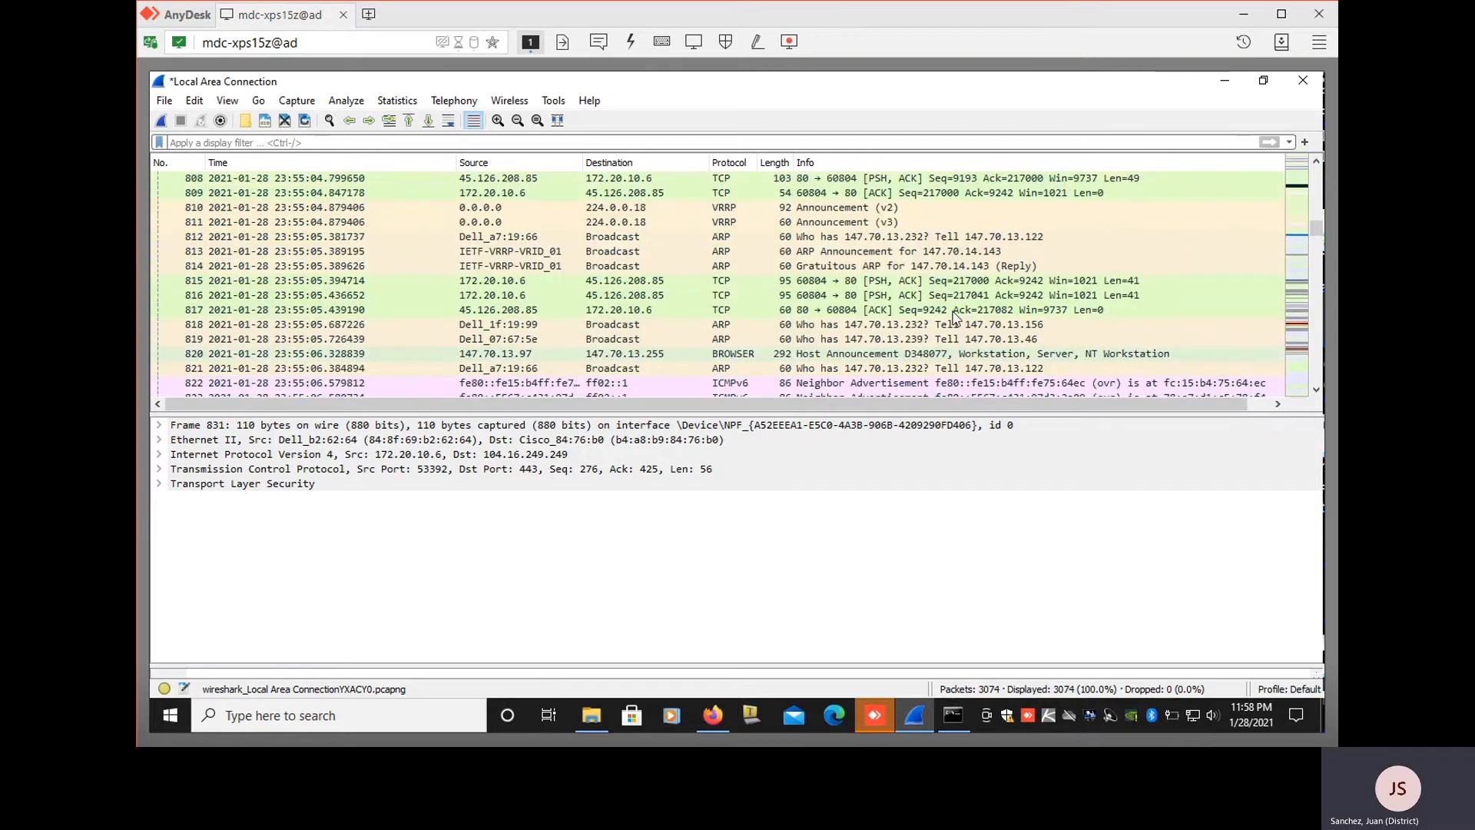
{"action": "scroll", "coordinate": [929, 323], "scroll_direction": "up", "scroll_amount": 4}
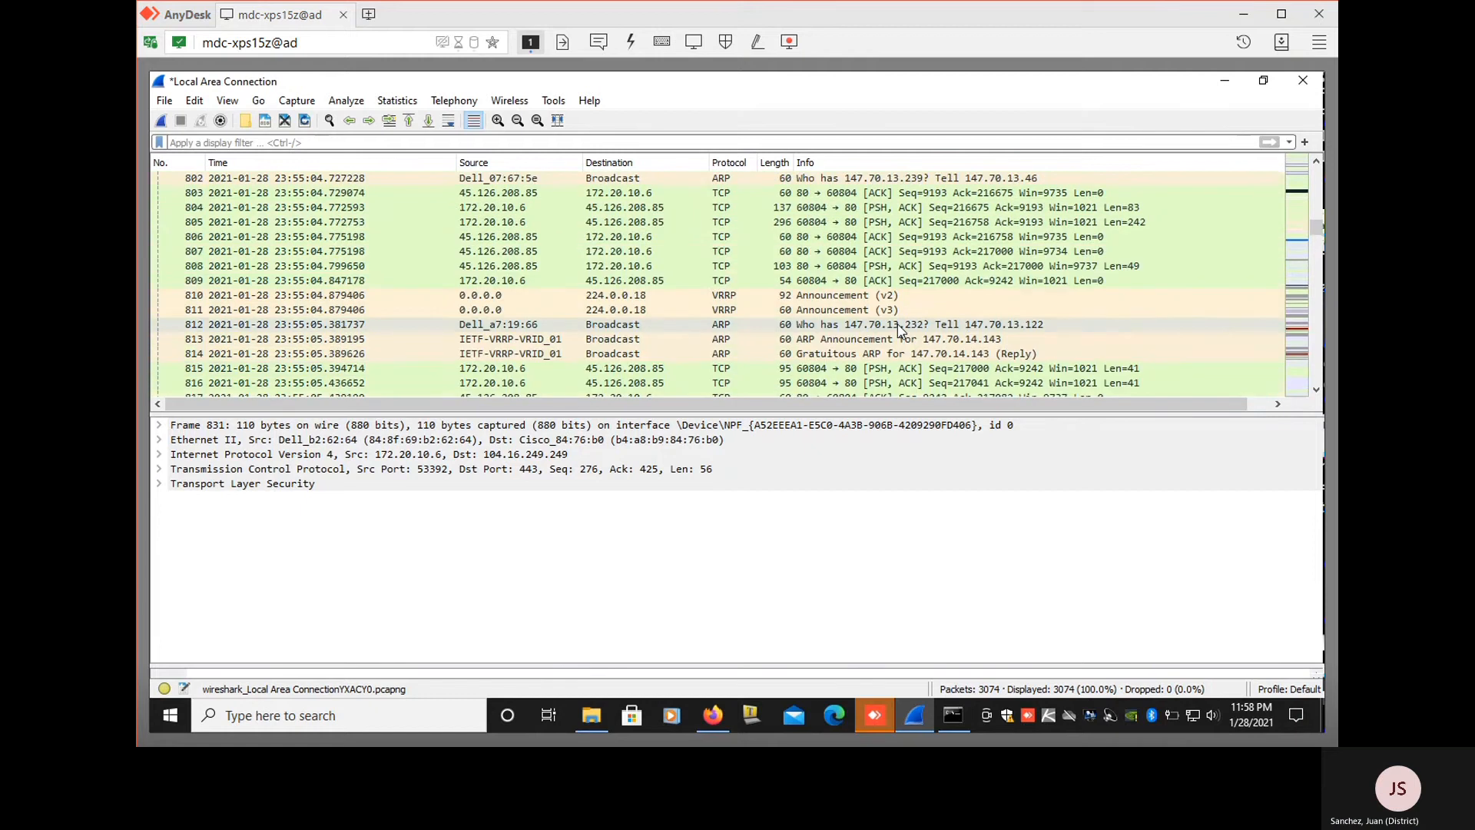
{"action": "scroll", "coordinate": [905, 326], "scroll_direction": "up", "scroll_amount": 6}
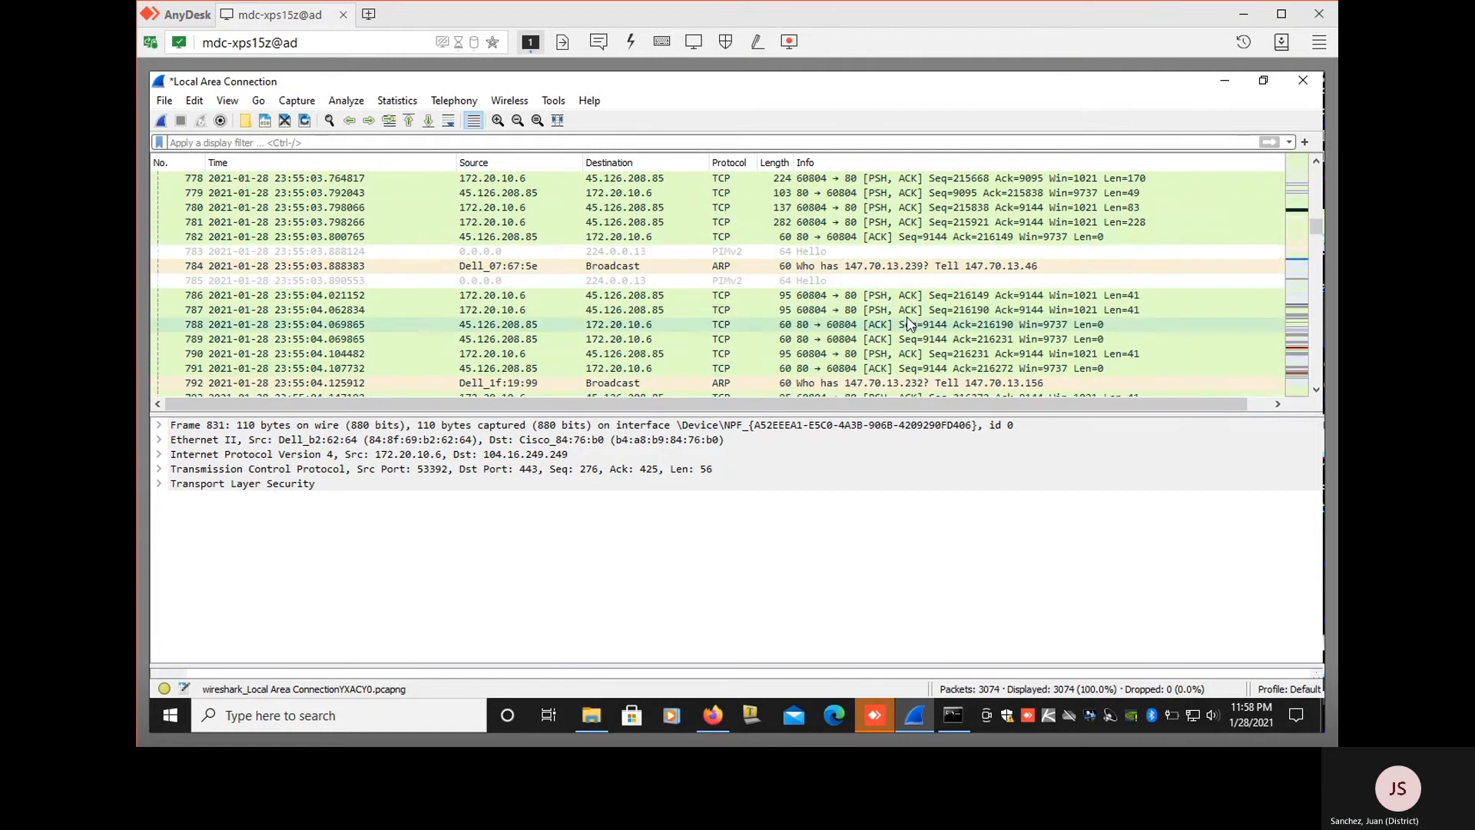
{"action": "scroll", "coordinate": [909, 319], "scroll_direction": "up", "scroll_amount": 2}
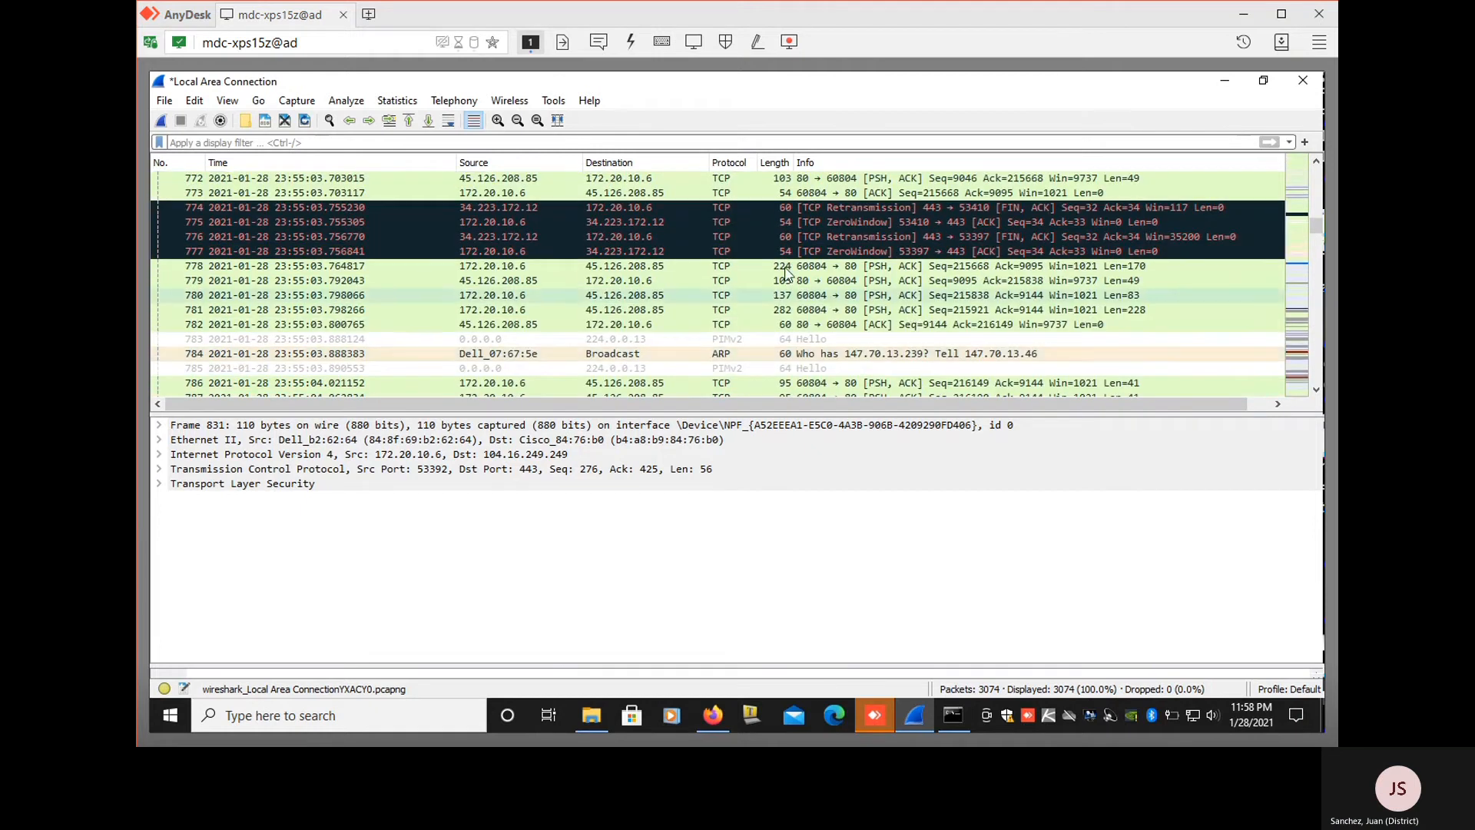
{"action": "scroll", "coordinate": [784, 321], "scroll_direction": "up", "scroll_amount": 6}
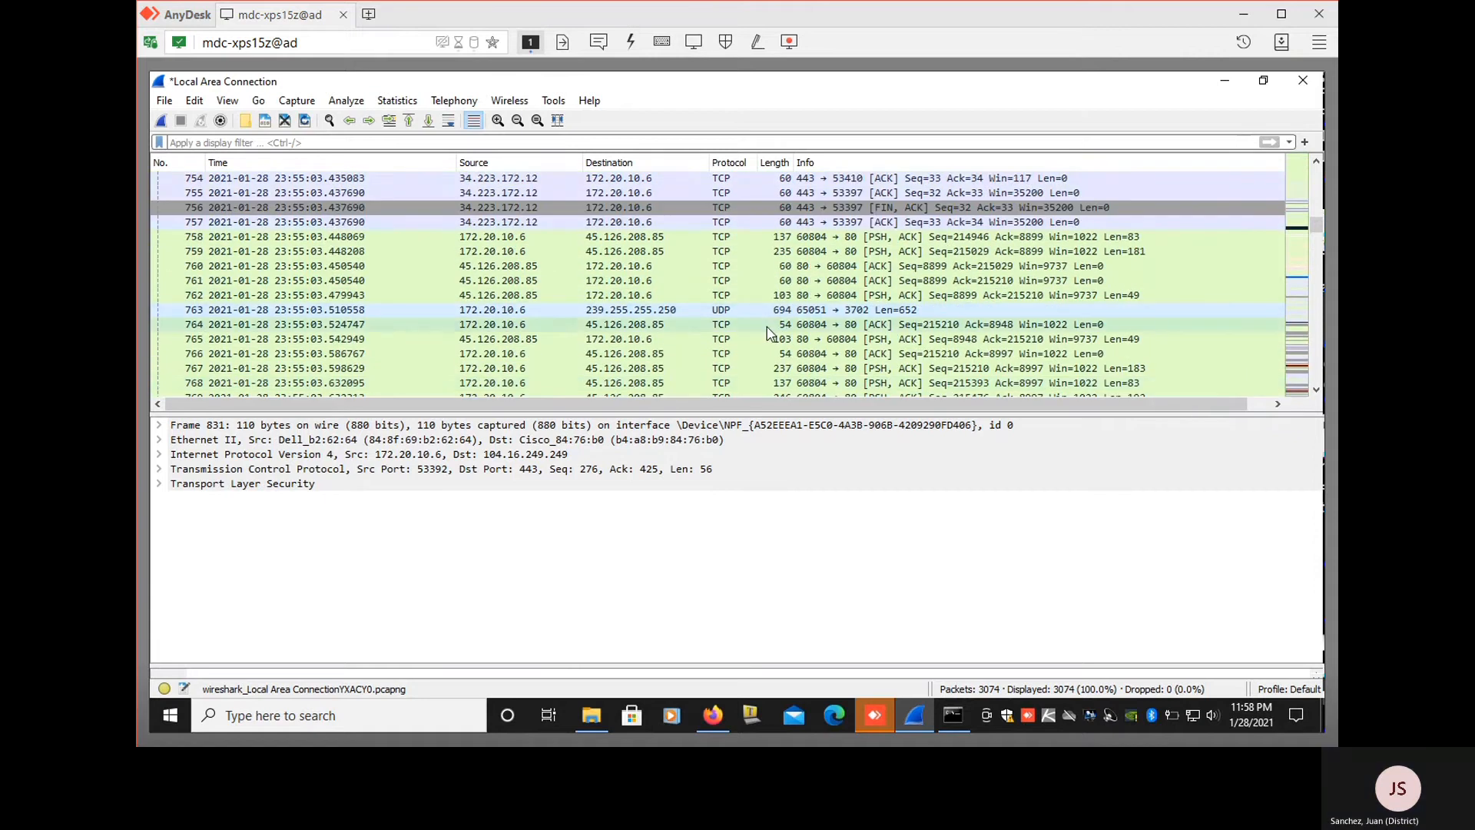
{"action": "scroll", "coordinate": [1210, 282], "scroll_direction": "down", "scroll_amount": 2}
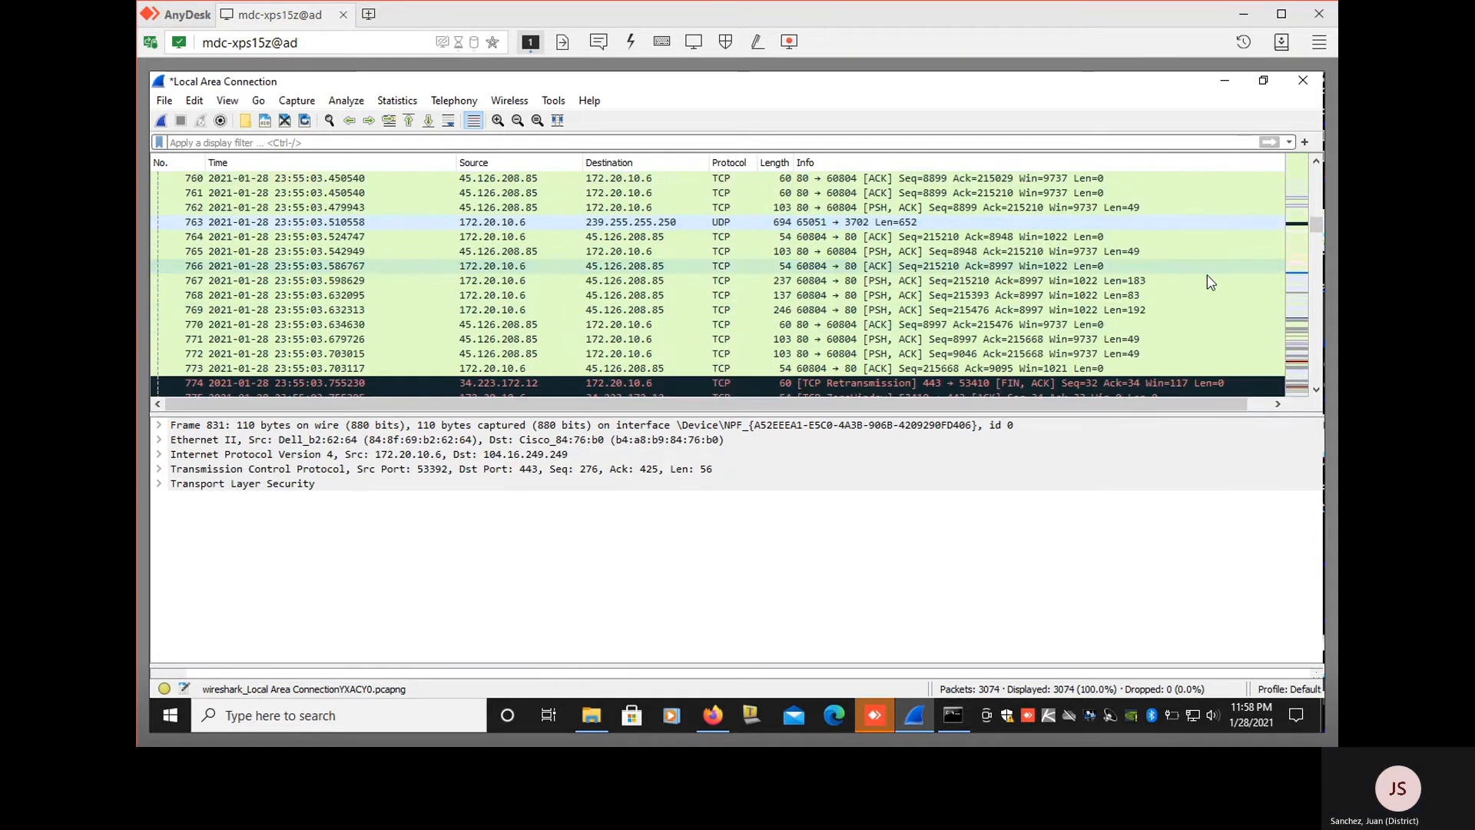
{"action": "scroll", "coordinate": [1210, 282], "scroll_direction": "down", "scroll_amount": 11}
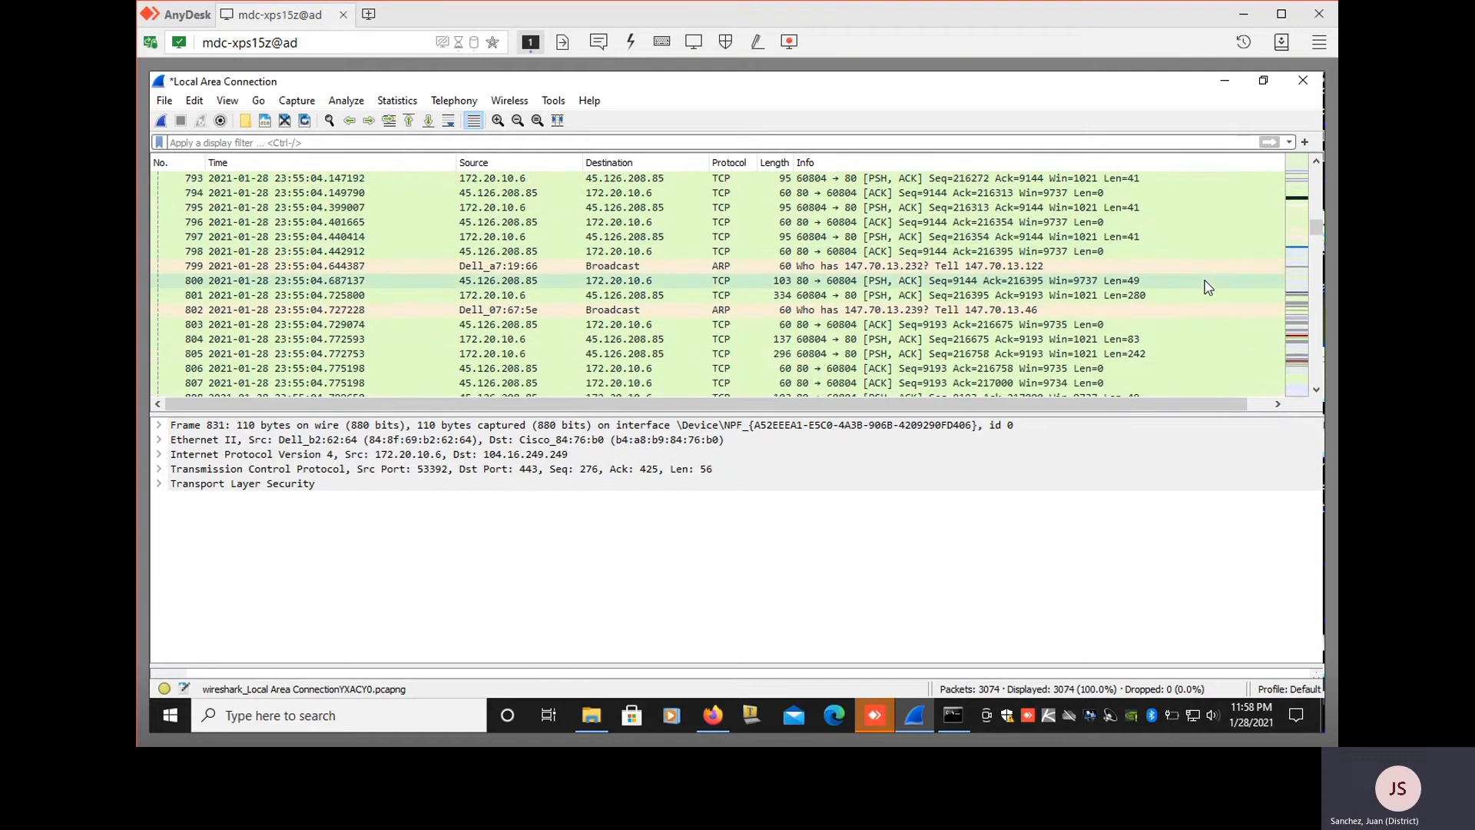
{"action": "scroll", "coordinate": [1209, 287], "scroll_direction": "down", "scroll_amount": 5}
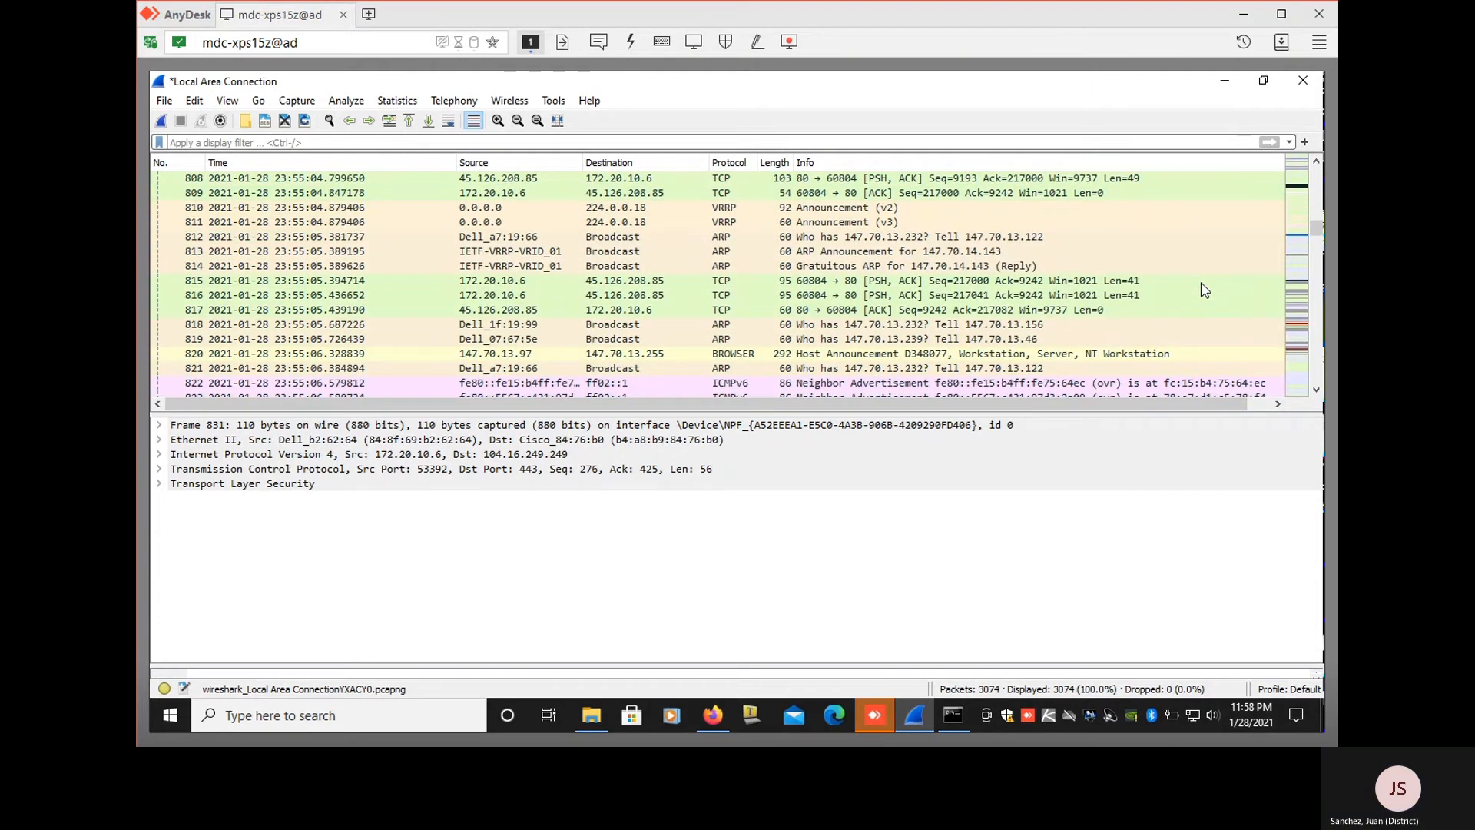
{"action": "scroll", "coordinate": [1204, 289], "scroll_direction": "down", "scroll_amount": 3}
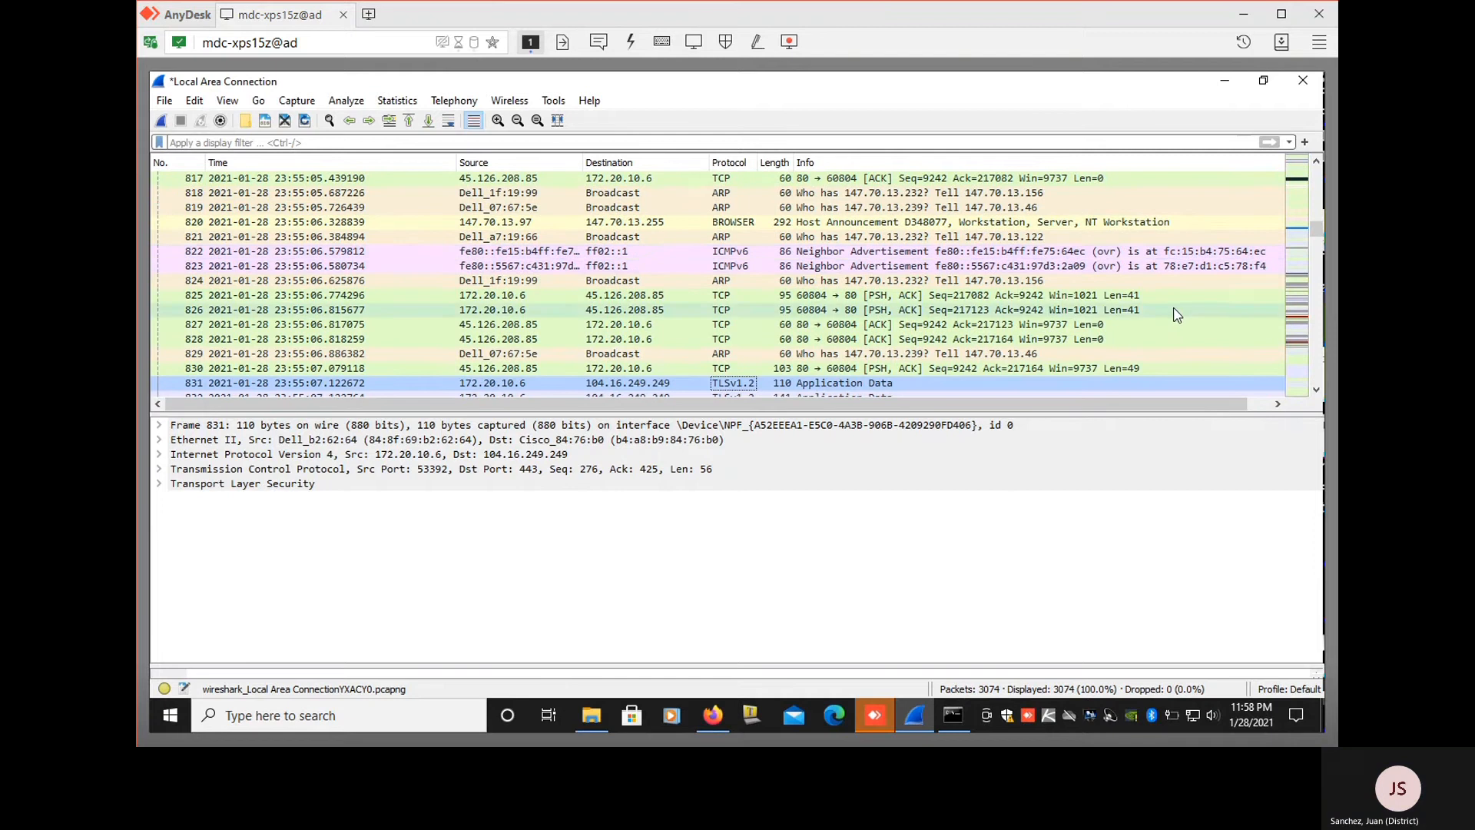
{"action": "scroll", "coordinate": [1177, 317], "scroll_direction": "down", "scroll_amount": 2}
{"action": "scroll", "coordinate": [1177, 318], "scroll_direction": "down", "scroll_amount": 2}
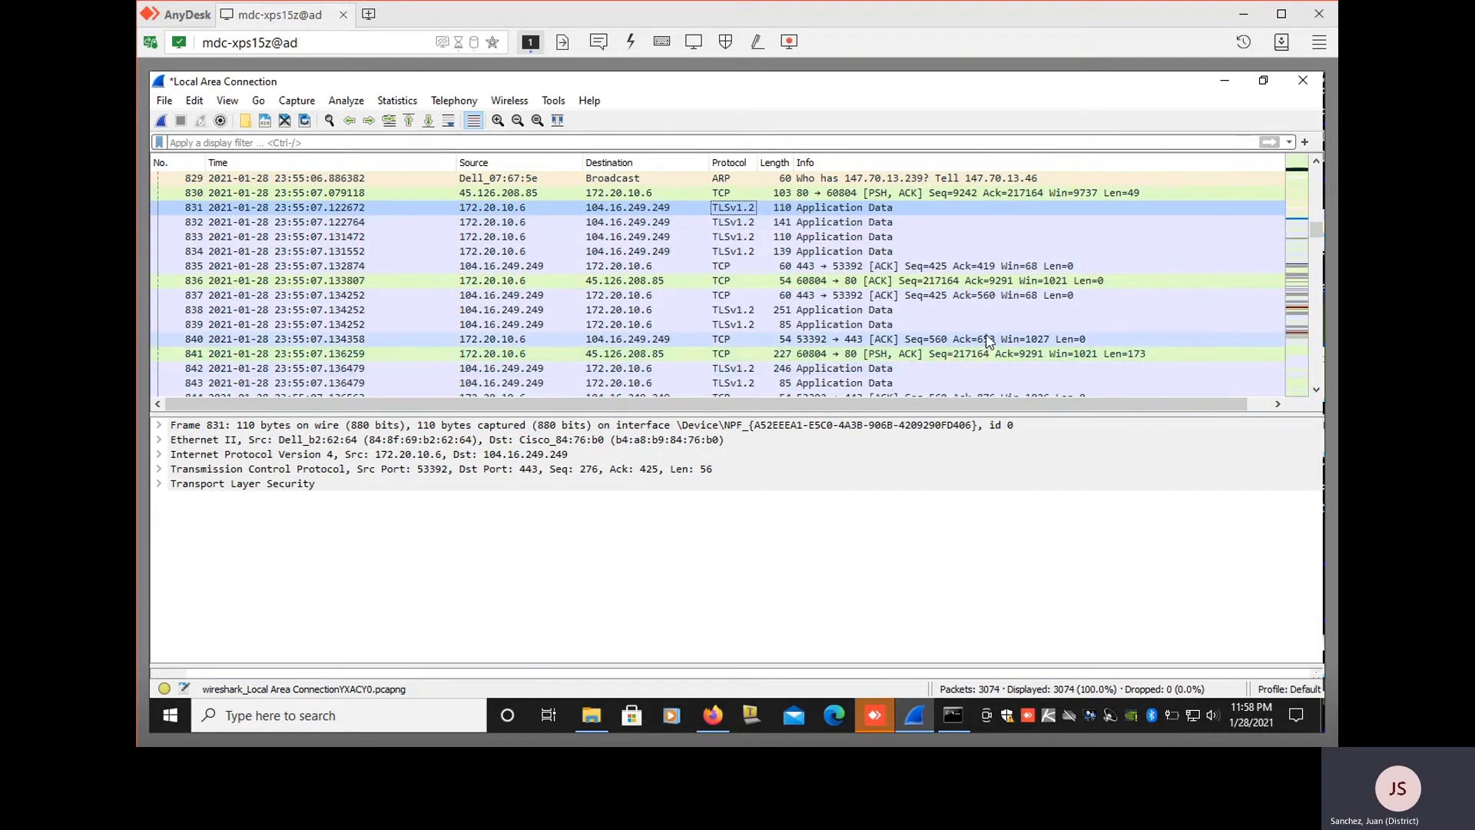
Select SYN packet 896, addressed to 172.67.143.3, check the website's address in Firefox, and return to Wireshark
{"action": "scroll", "coordinate": [999, 331], "scroll_direction": "down", "scroll_amount": 16}
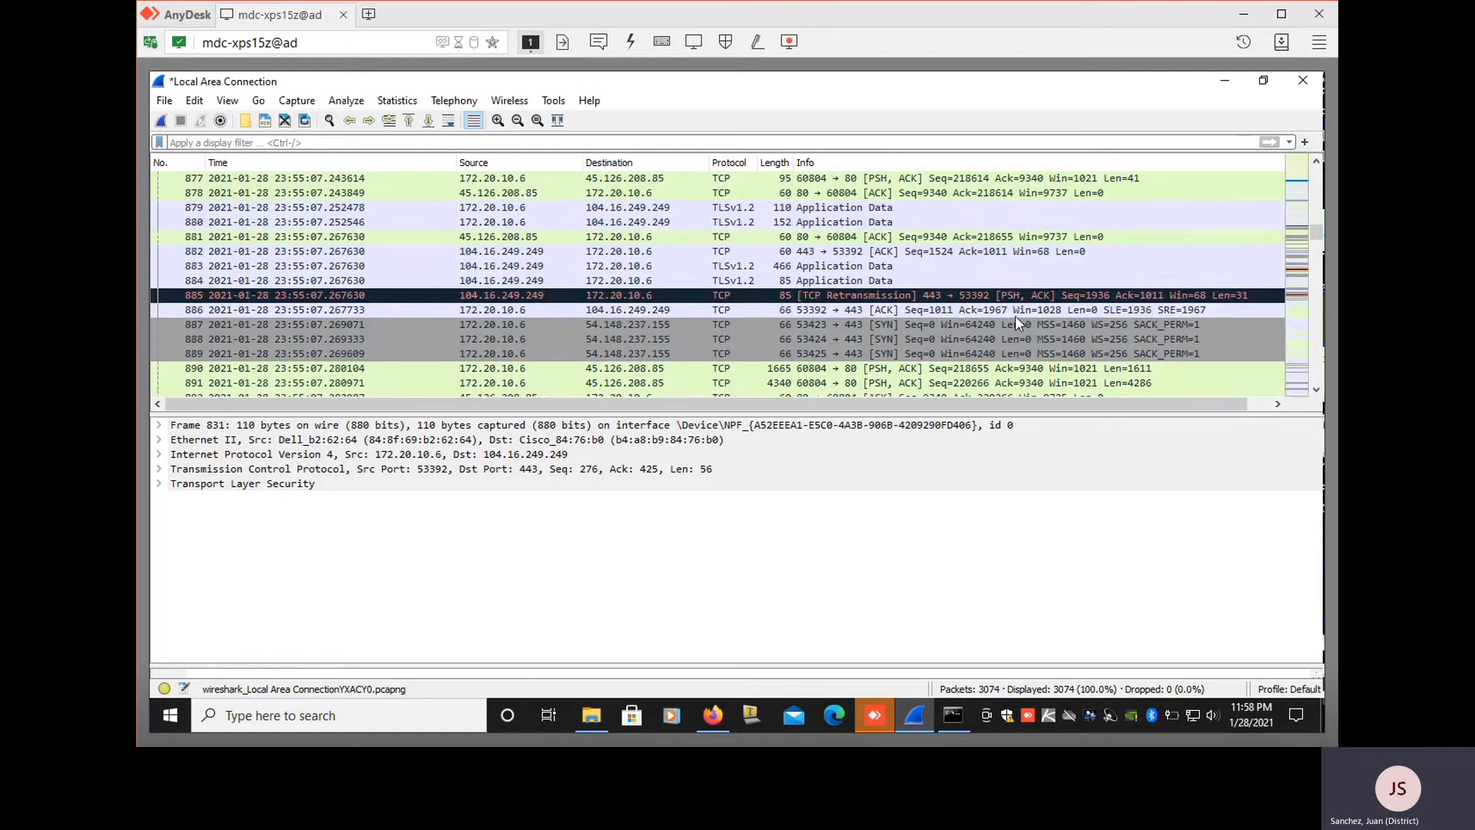
{"action": "scroll", "coordinate": [1016, 316], "scroll_direction": "down", "scroll_amount": 3}
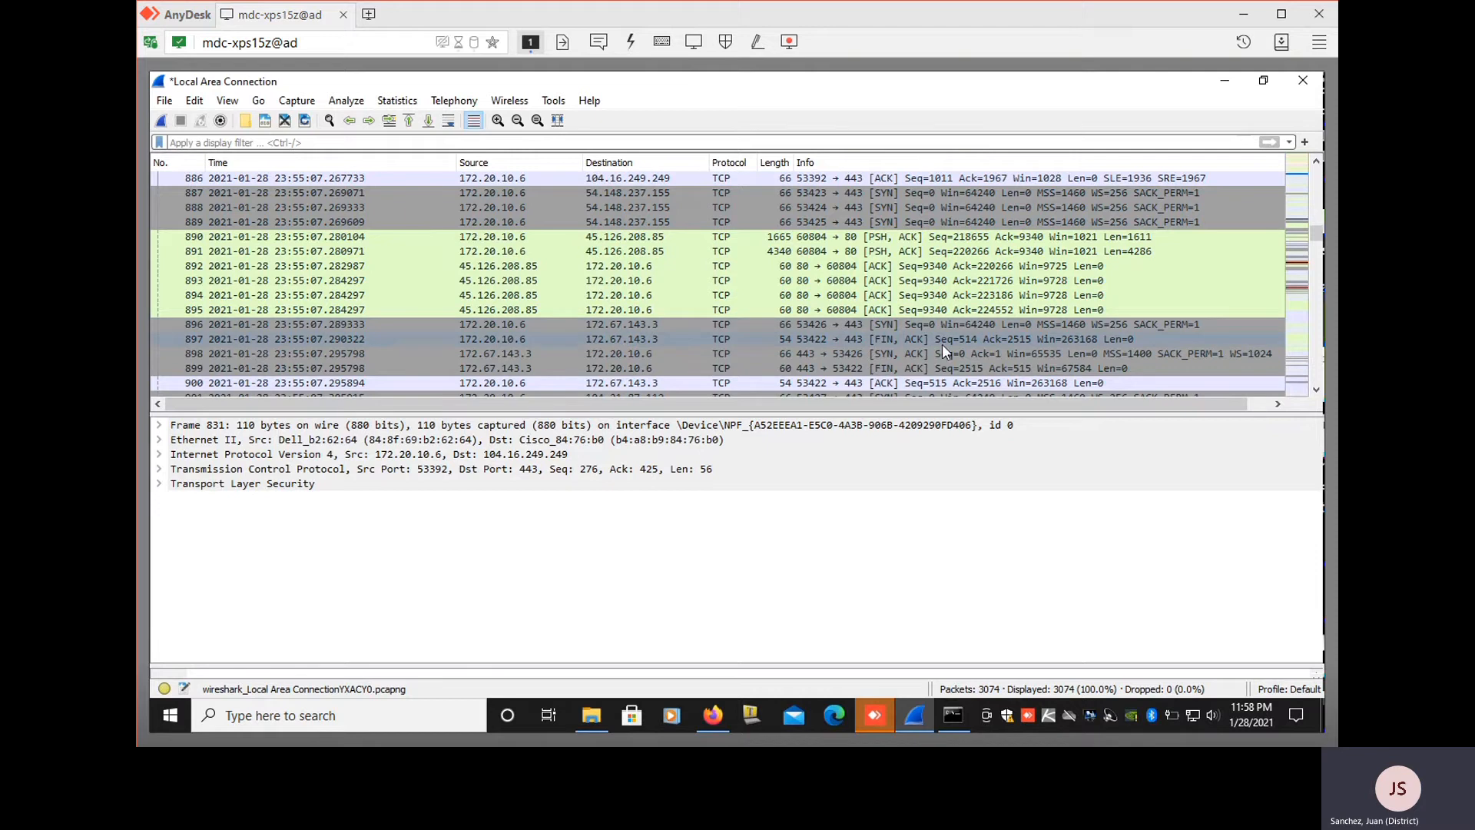
{"action": "left_click", "coordinate": [942, 324]}
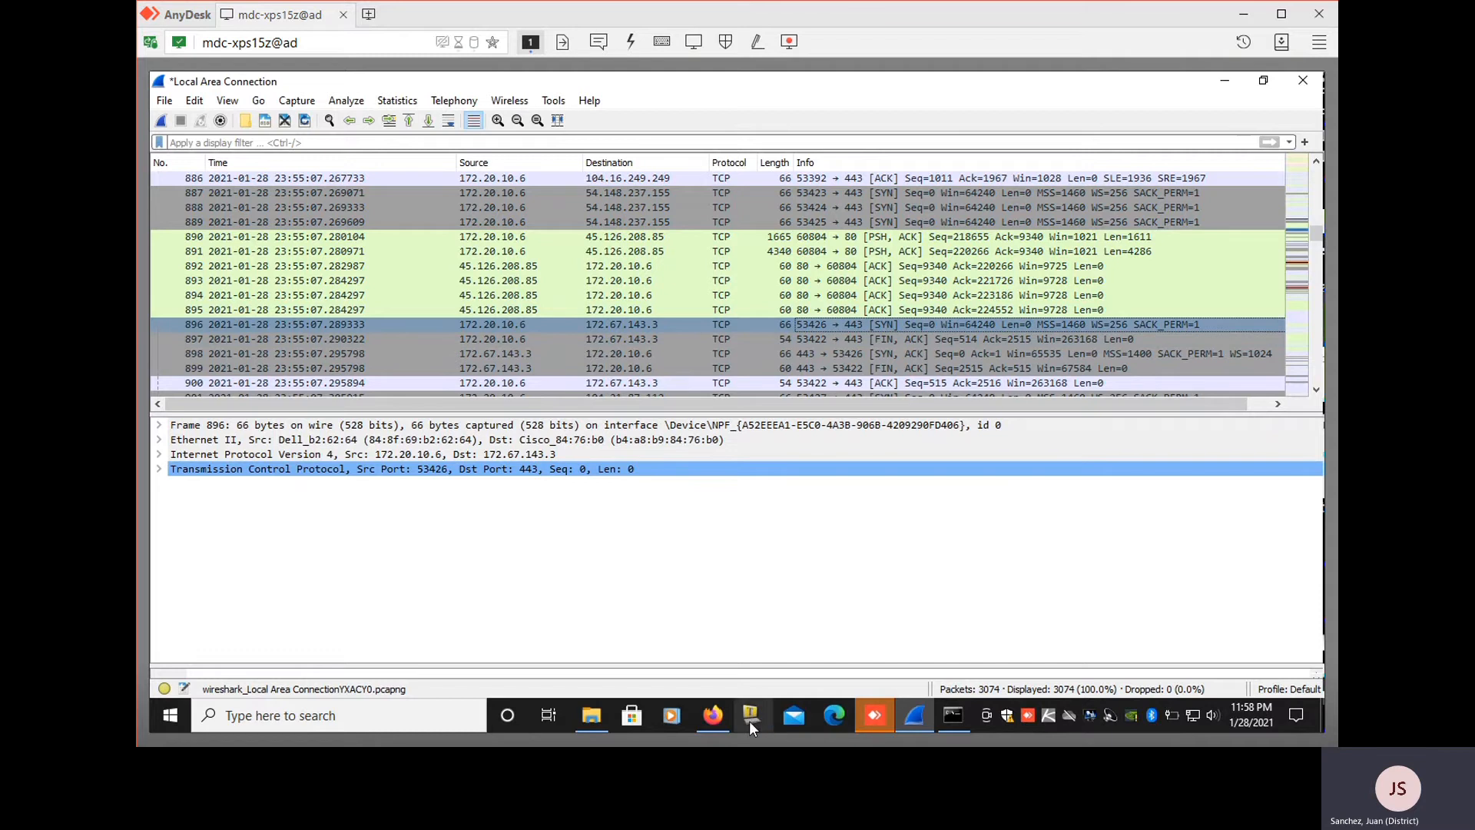
{"action": "left_click", "coordinate": [713, 716]}
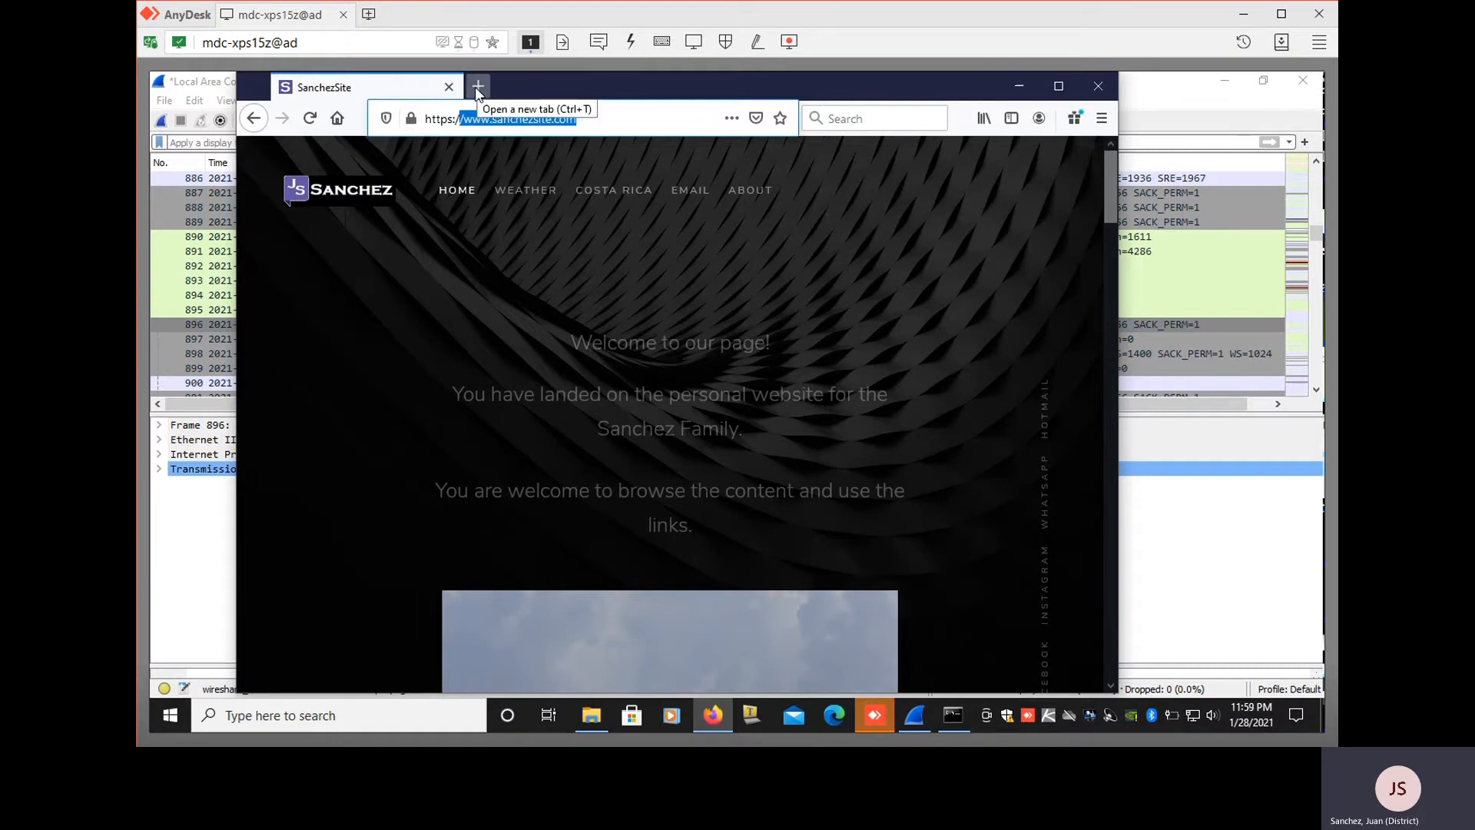
{"action": "left_click", "coordinate": [1019, 87]}
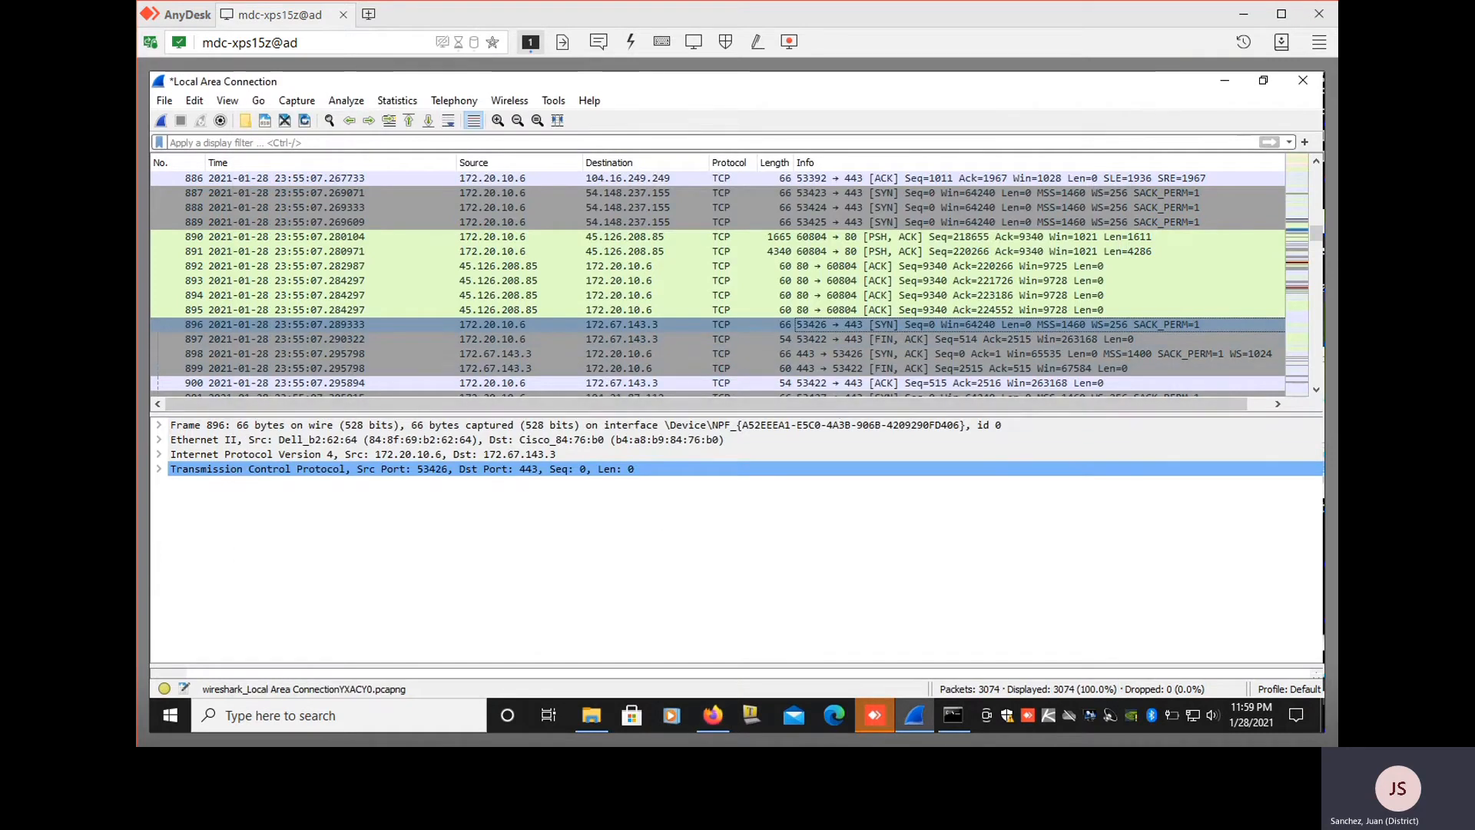
Expand packet 896's Transmission Control Protocol and Internet Protocol Version 4 details, plus the TCP options and timestamps, and examine them
{"action": "left_click", "coordinate": [162, 469]}
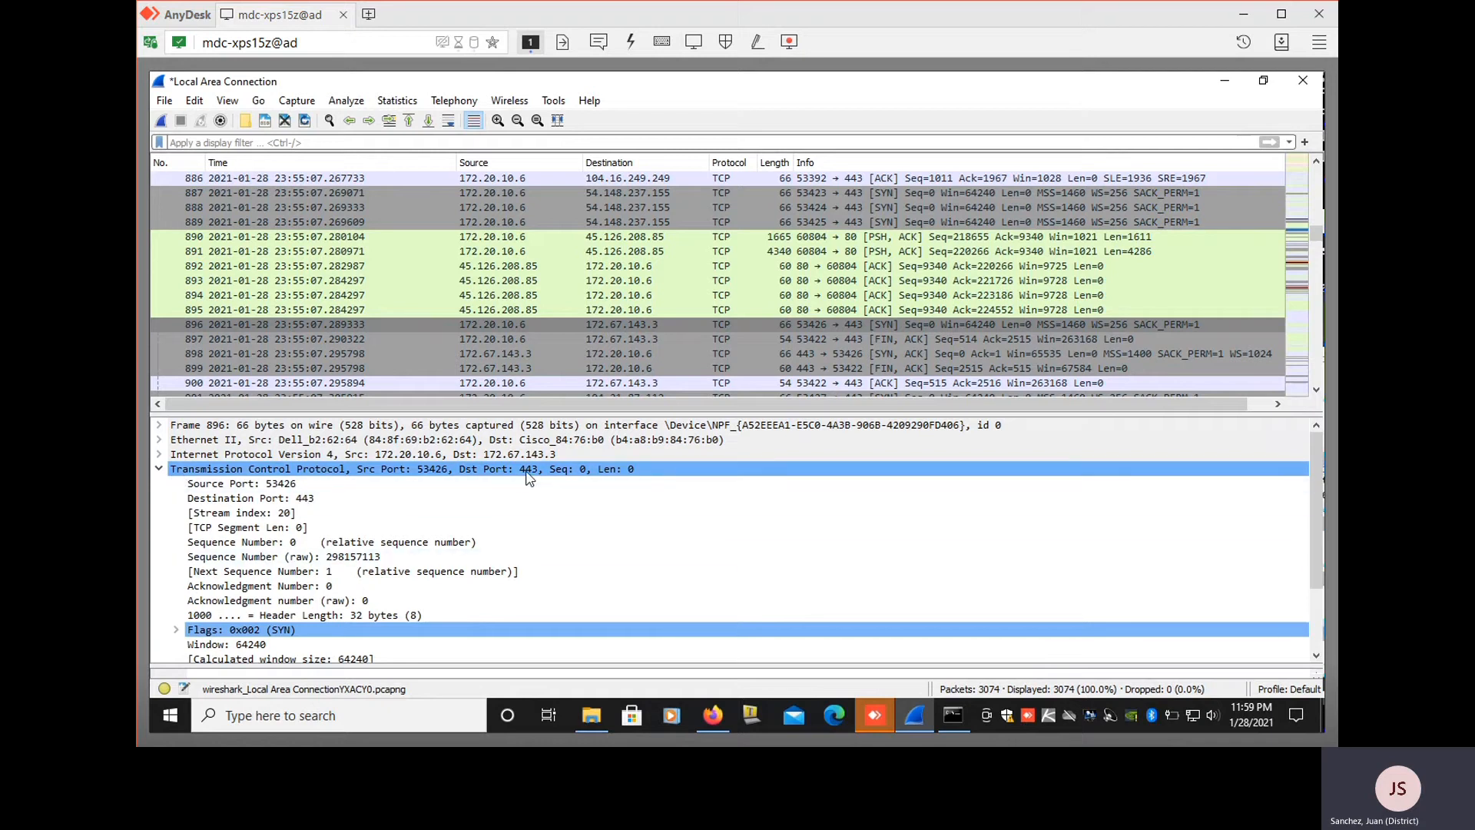
{"action": "left_click", "coordinate": [159, 454]}
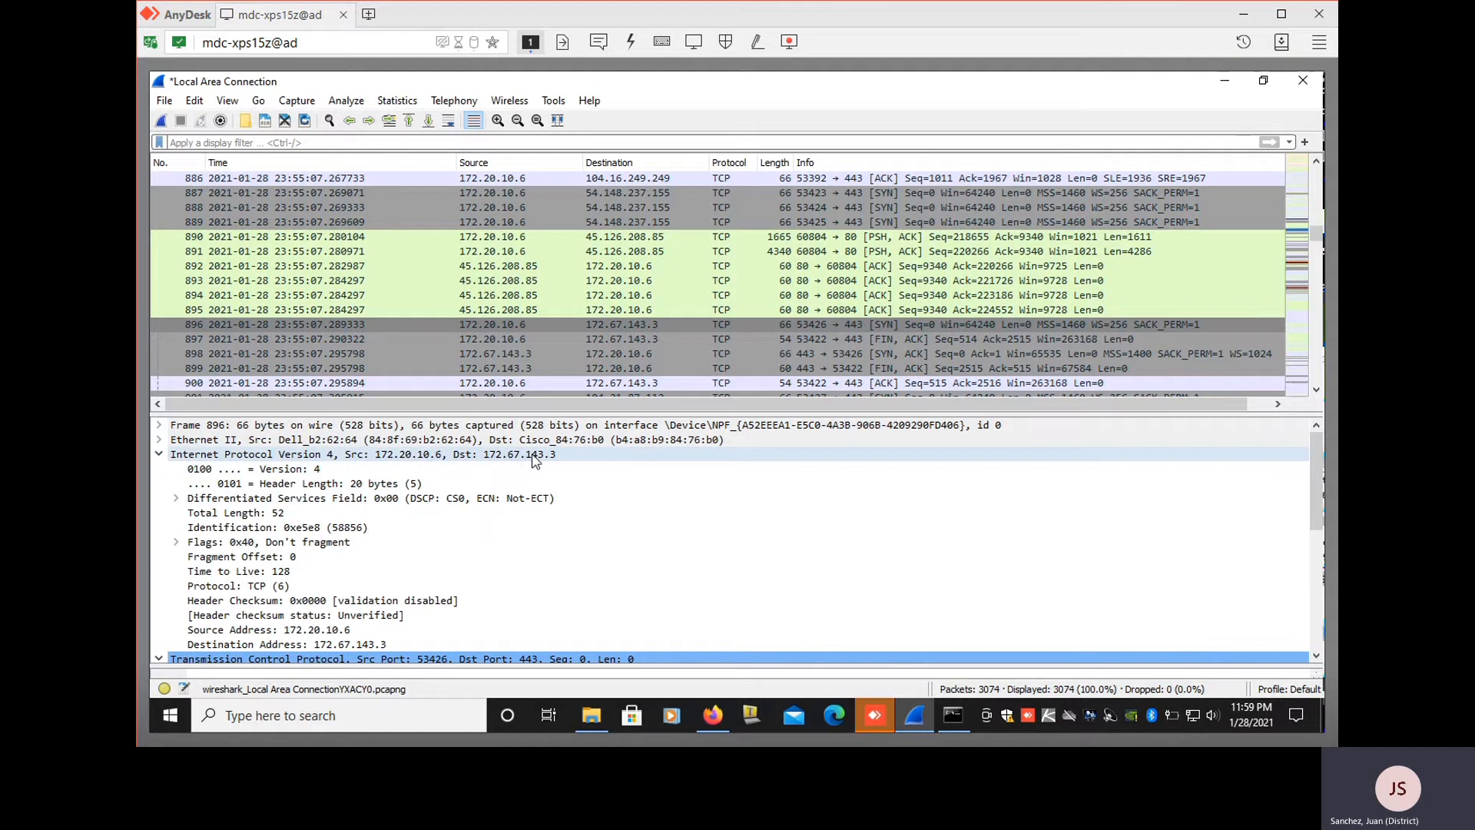
{"action": "scroll", "coordinate": [544, 477], "scroll_direction": "down", "scroll_amount": 2}
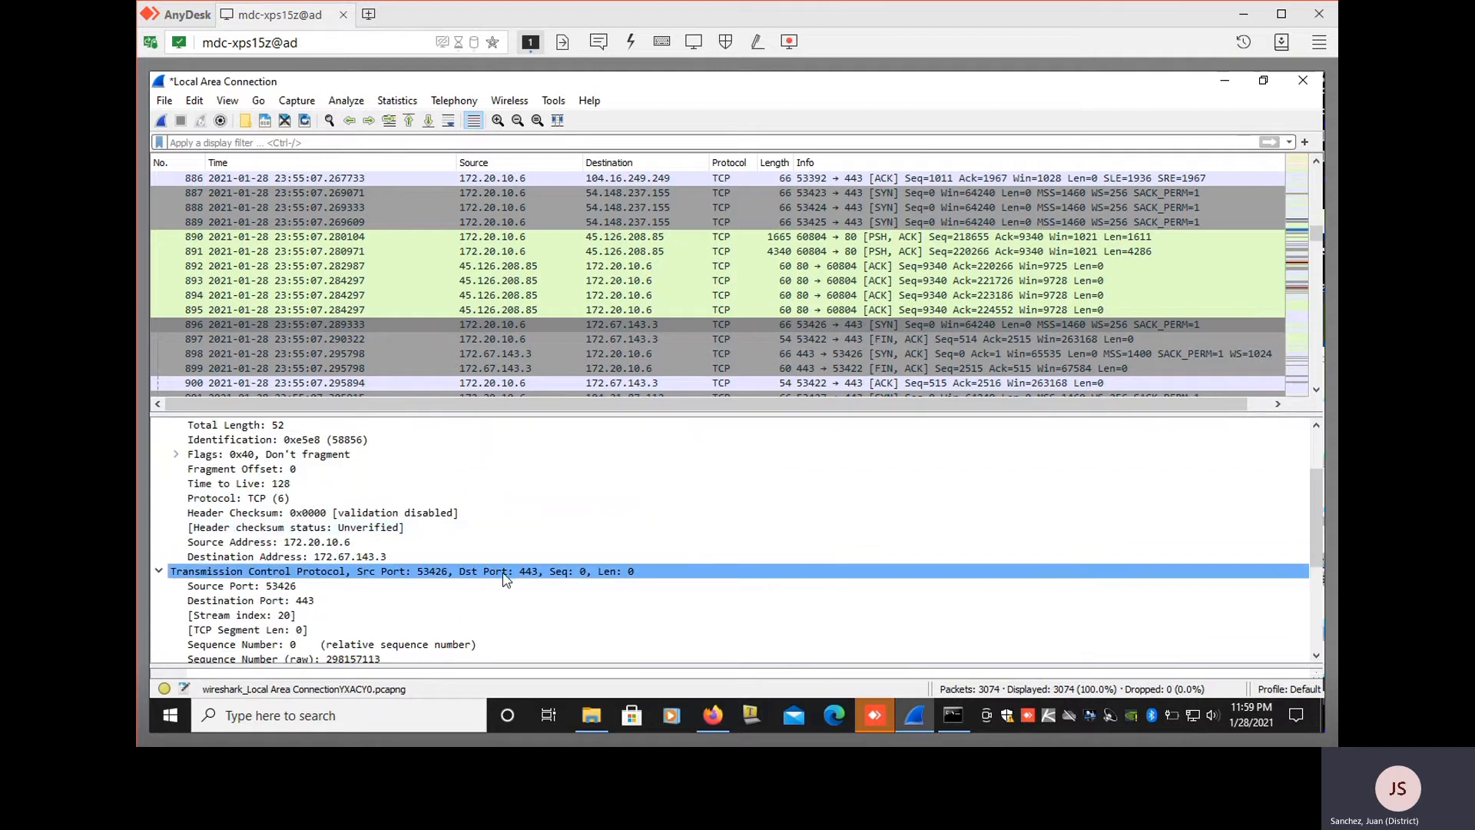
{"action": "scroll", "coordinate": [613, 567], "scroll_direction": "down", "scroll_amount": 5}
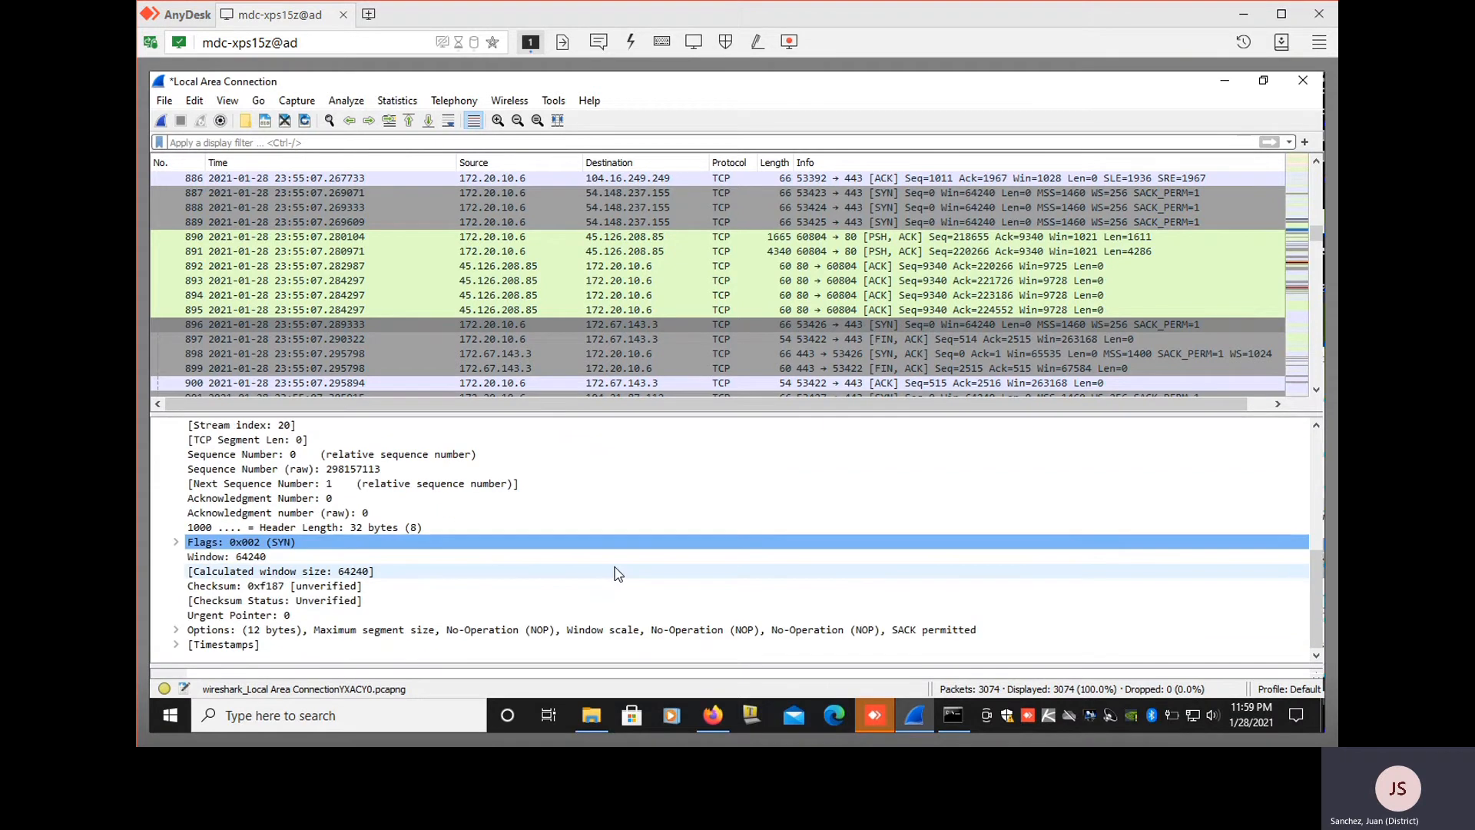
{"action": "left_click", "coordinate": [176, 629]}
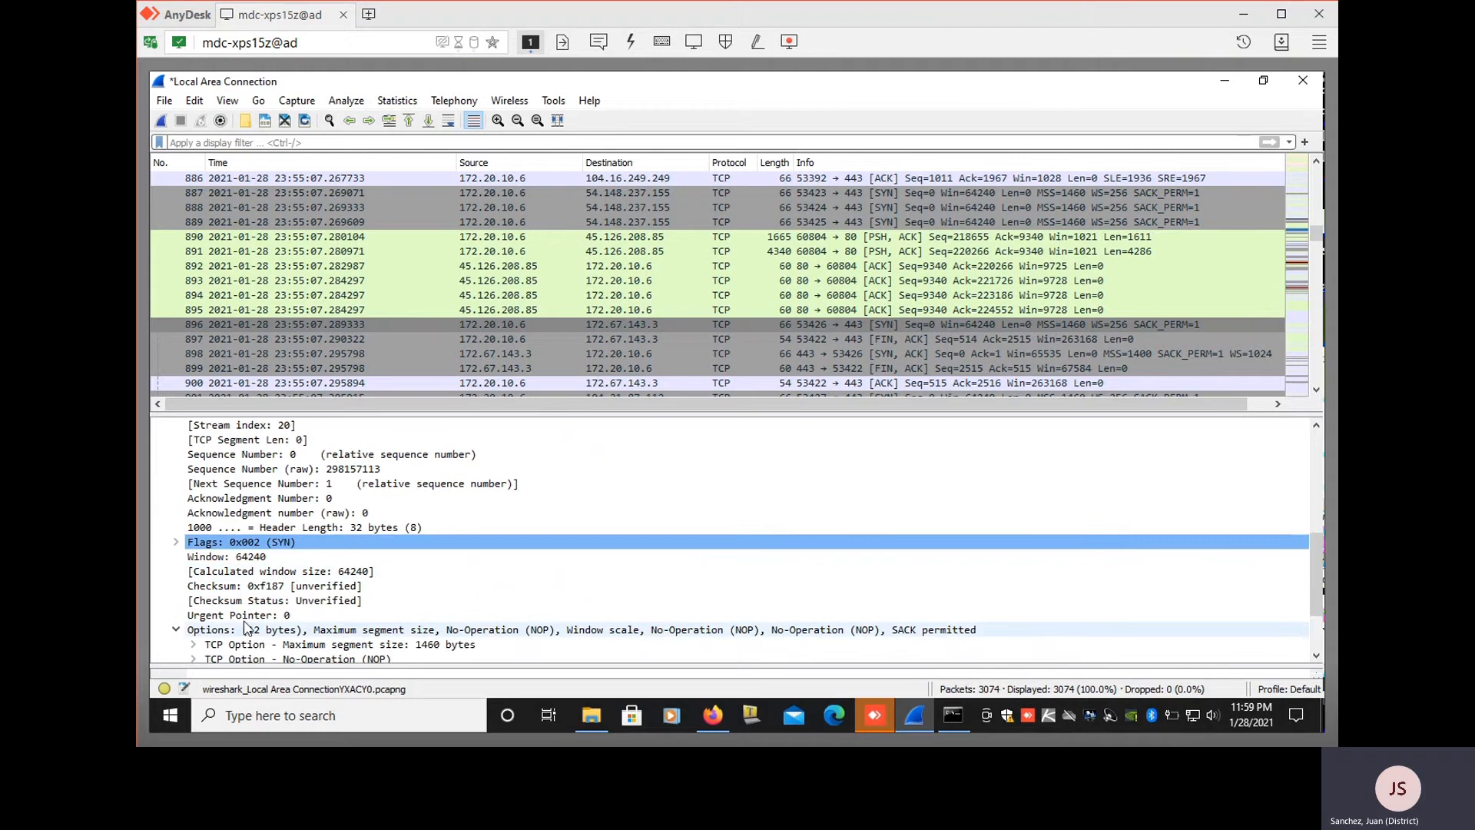
{"action": "scroll", "coordinate": [187, 646], "scroll_direction": "down", "scroll_amount": 2}
{"action": "left_click", "coordinate": [176, 644]}
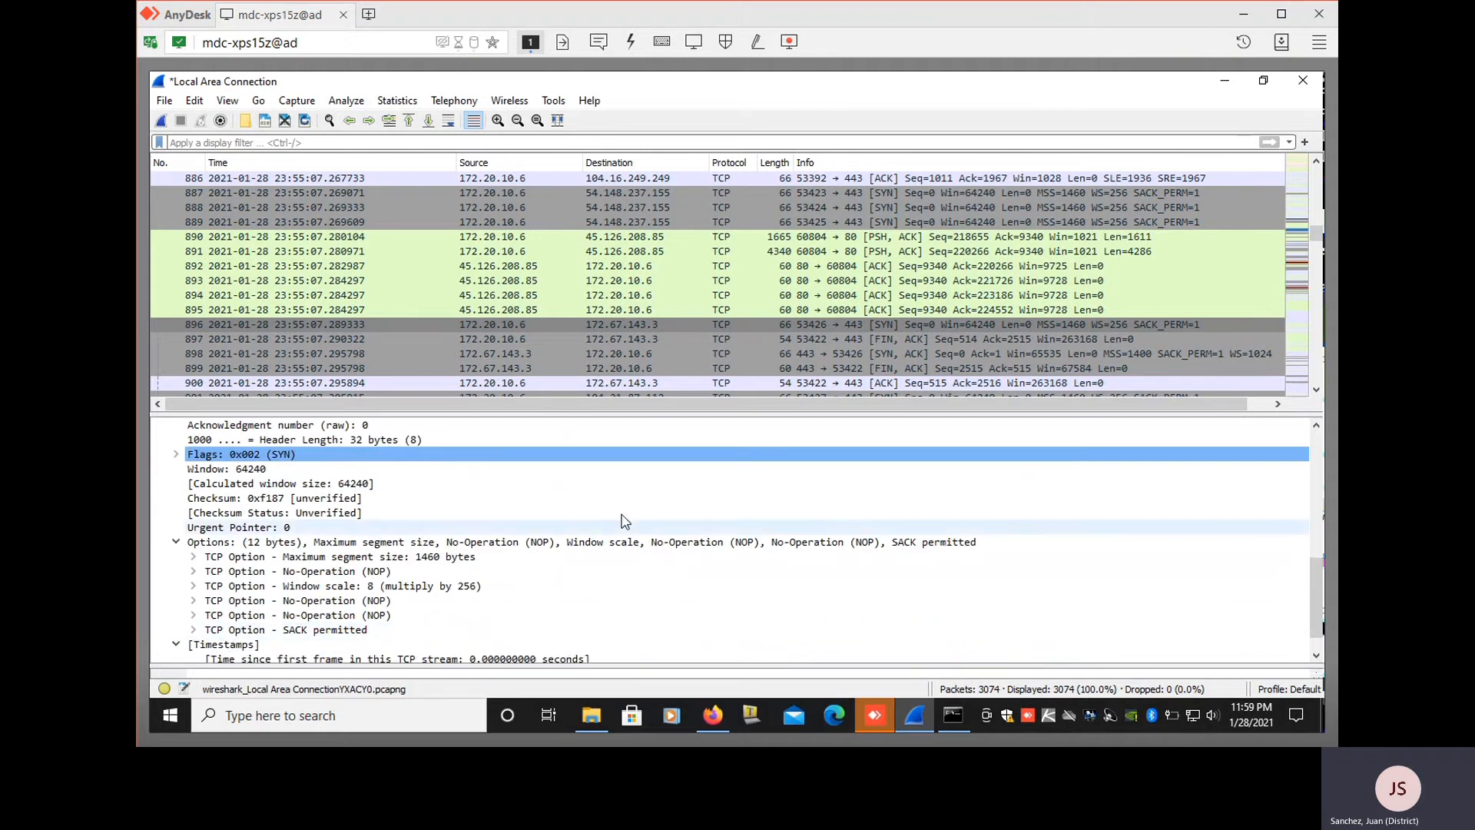
{"action": "scroll", "coordinate": [812, 446], "scroll_direction": "up", "scroll_amount": 3}
{"action": "scroll", "coordinate": [812, 446], "scroll_direction": "up", "scroll_amount": 2}
Go through packets 871 to 875 exchanged between 172.20.10.6 and 104.16.249.249, checking each one's addresses and ports
{"action": "scroll", "coordinate": [768, 266], "scroll_direction": "up", "scroll_amount": 3}
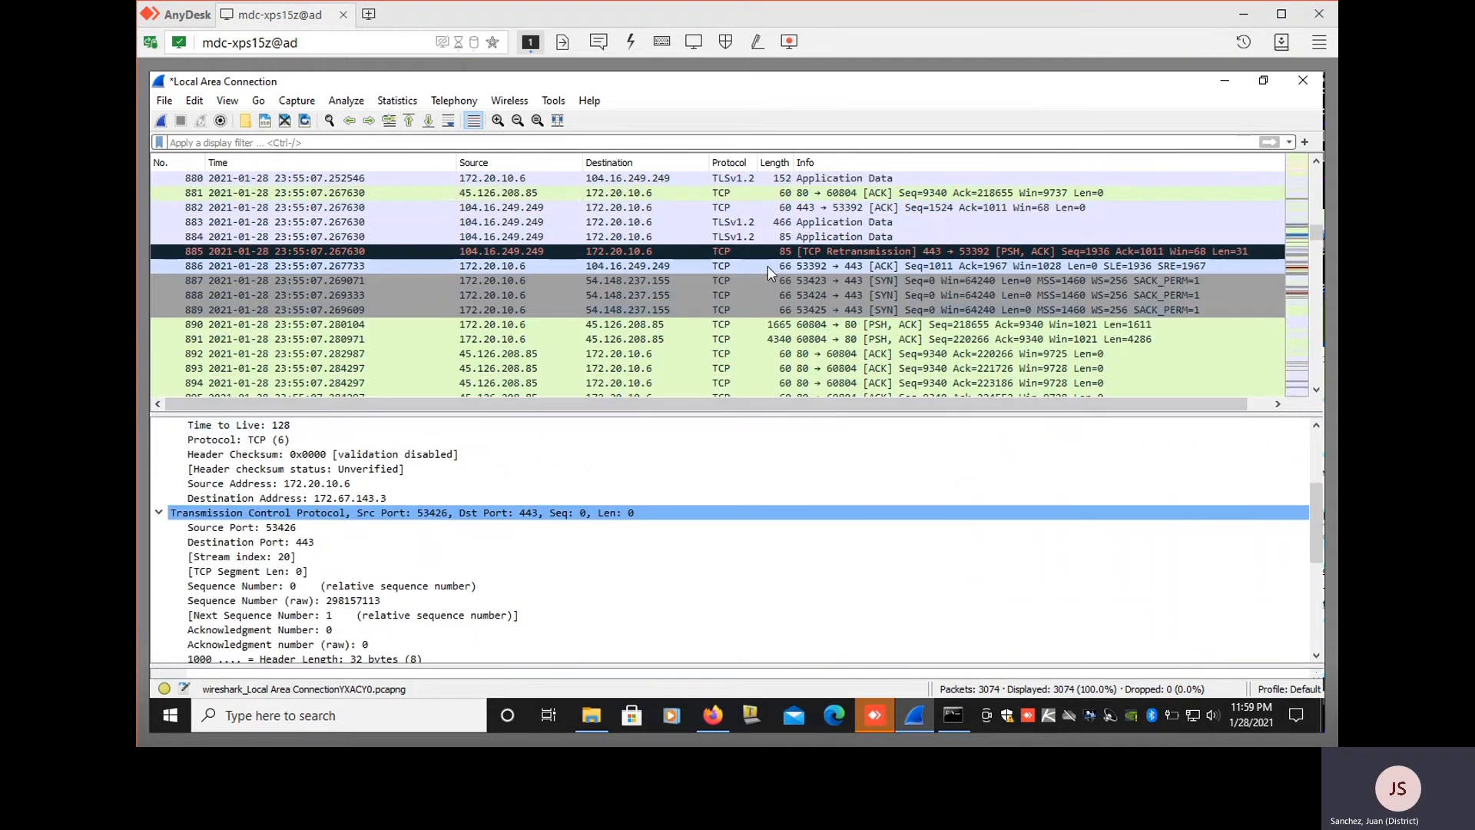
{"action": "scroll", "coordinate": [740, 329], "scroll_direction": "down", "scroll_amount": 2}
{"action": "scroll", "coordinate": [740, 329], "scroll_direction": "down", "scroll_amount": 7}
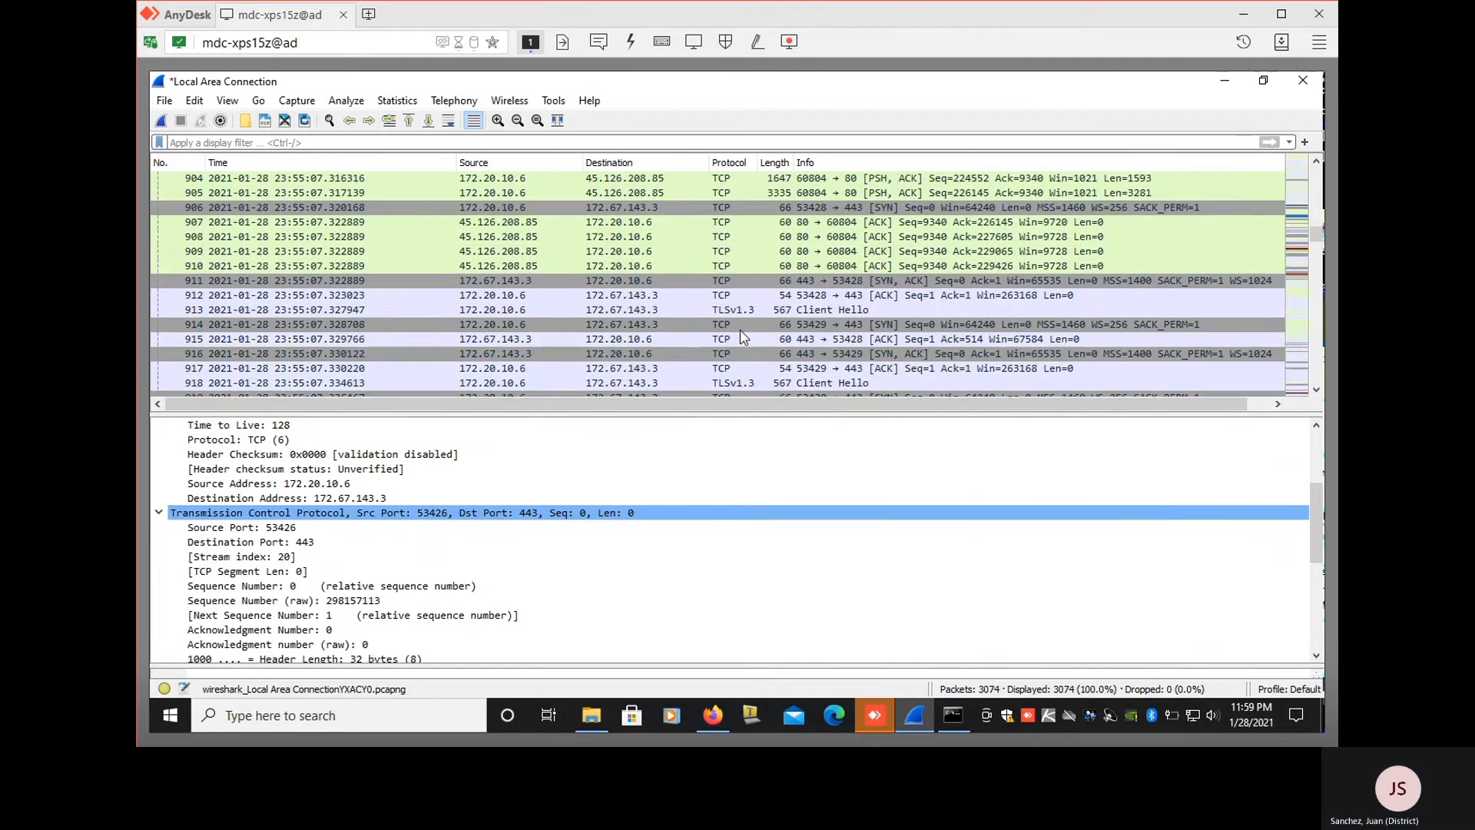
{"action": "scroll", "coordinate": [739, 331], "scroll_direction": "up", "scroll_amount": 8}
{"action": "scroll", "coordinate": [740, 338], "scroll_direction": "up", "scroll_amount": 4}
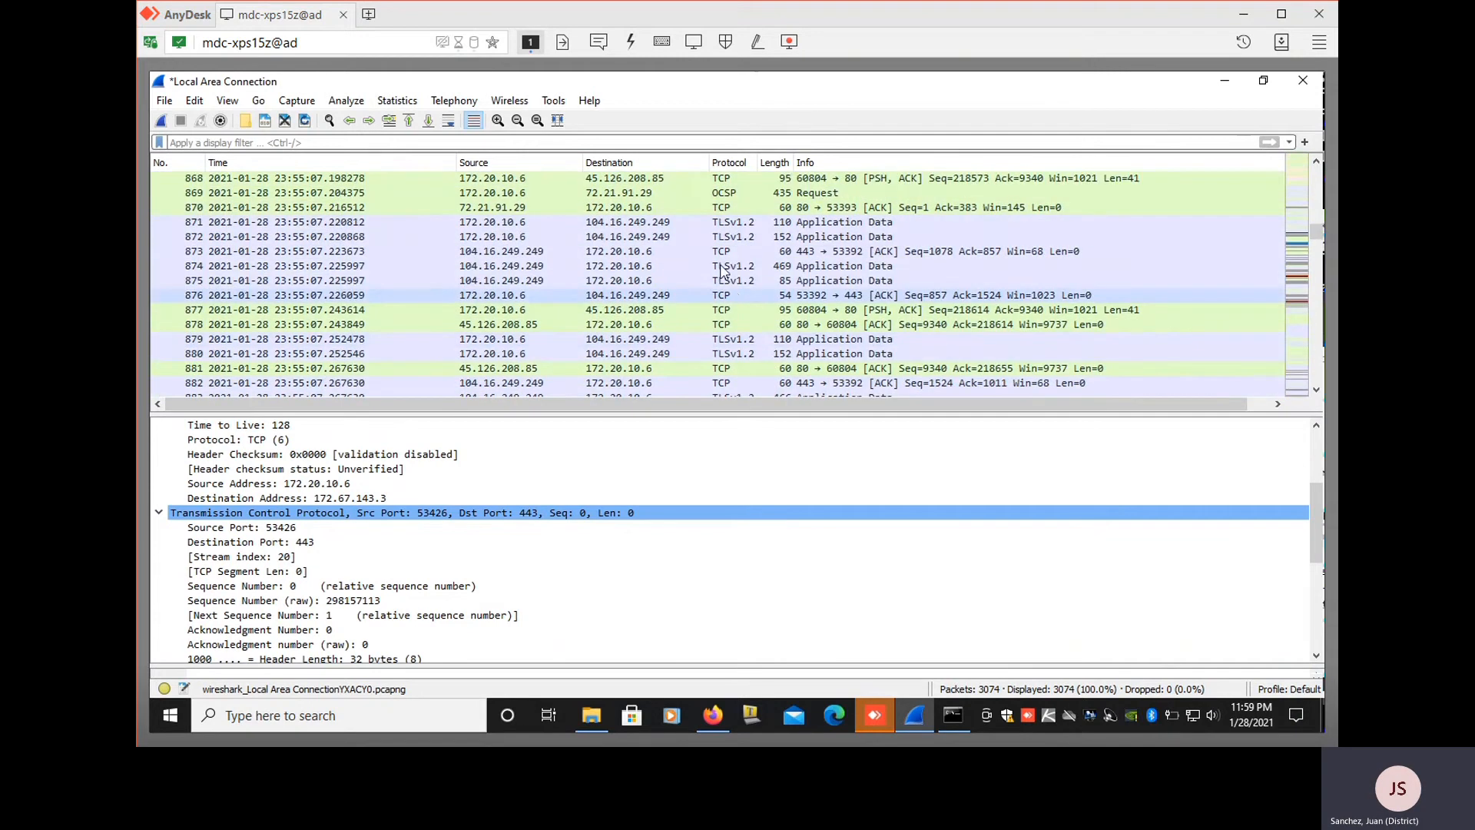
{"action": "left_click", "coordinate": [629, 223]}
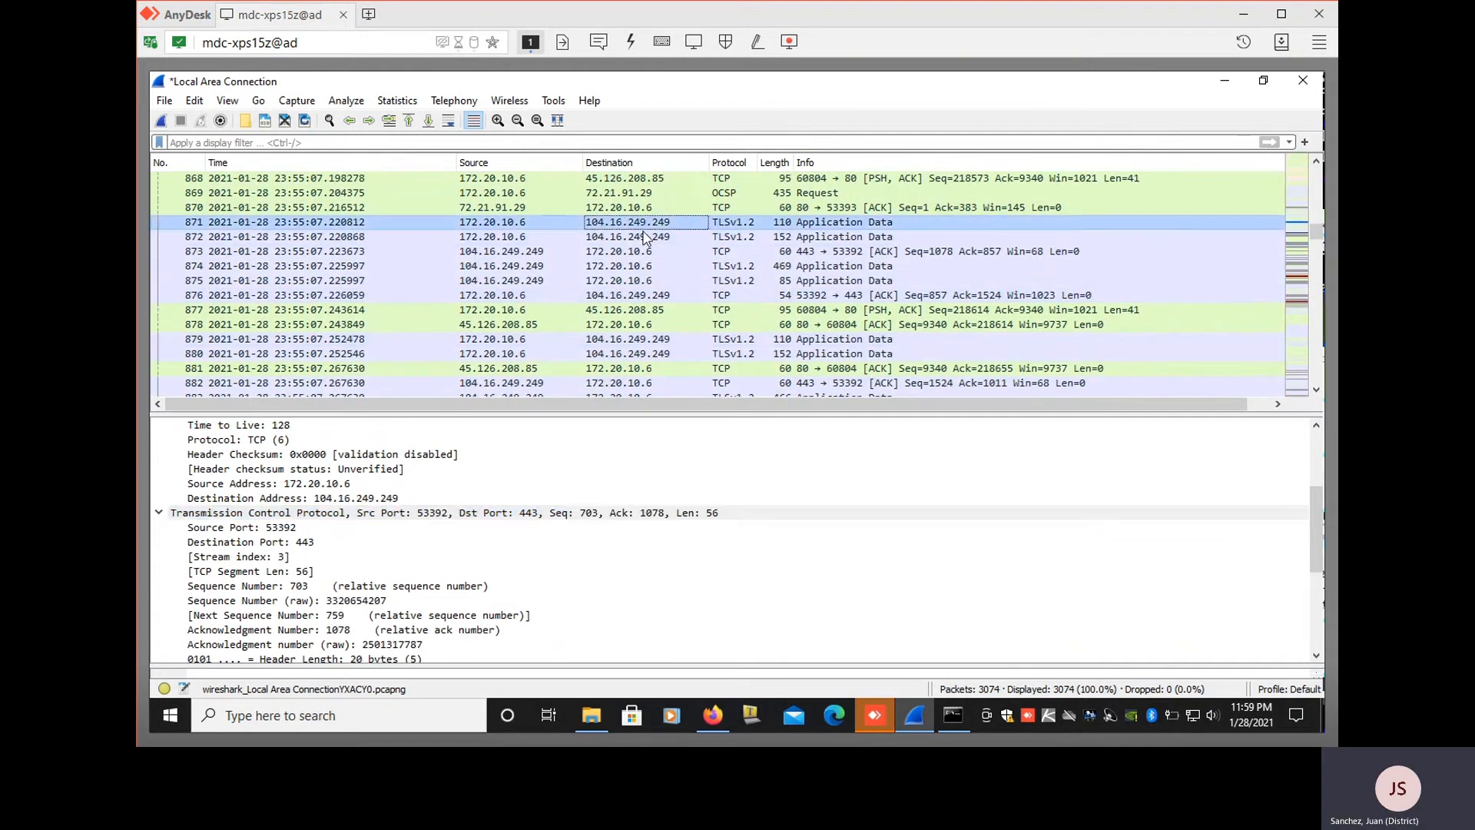
{"action": "left_click", "coordinate": [655, 238]}
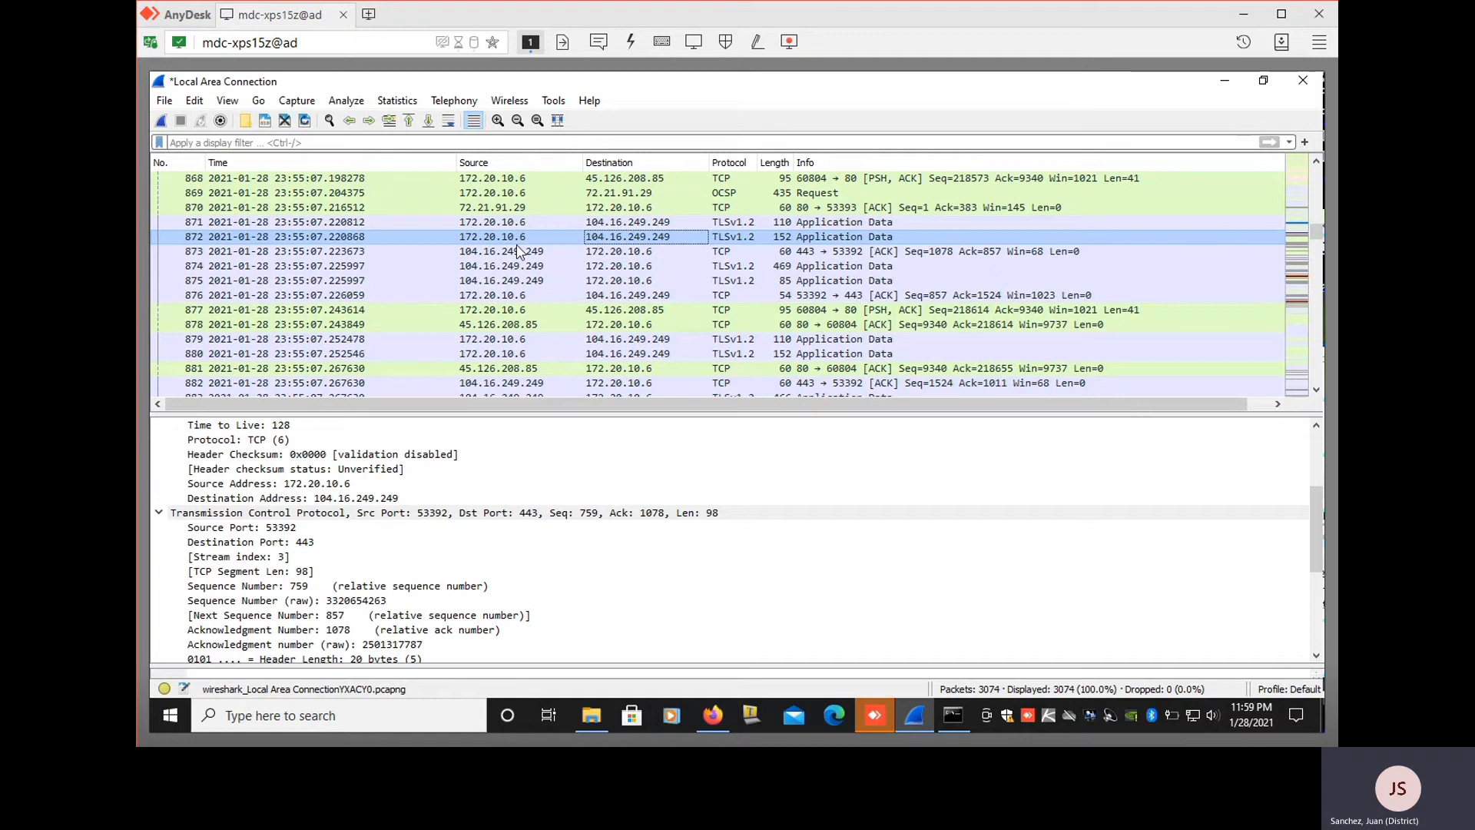
{"action": "left_click", "coordinate": [645, 252]}
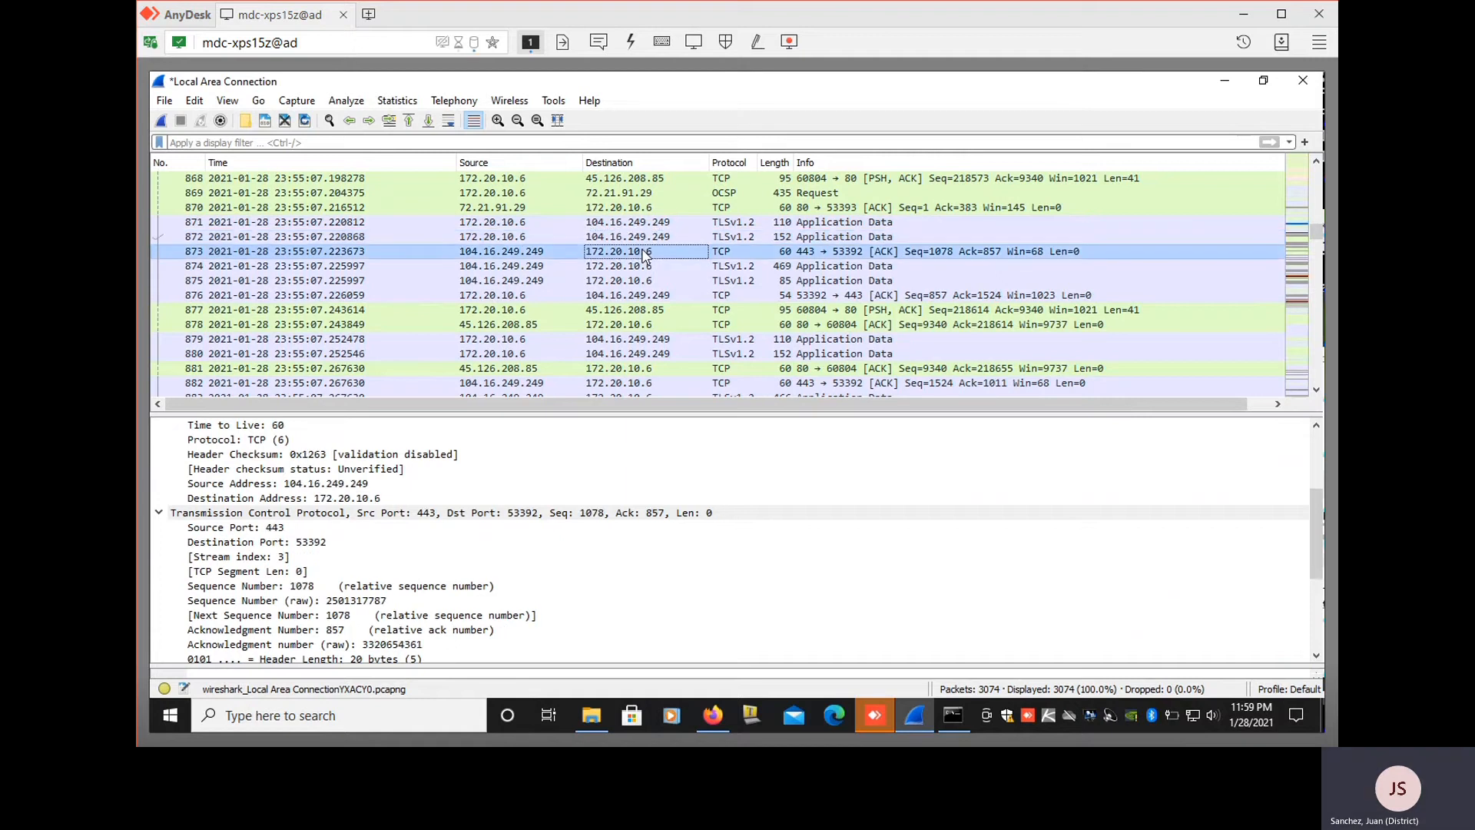
{"action": "left_click", "coordinate": [641, 266]}
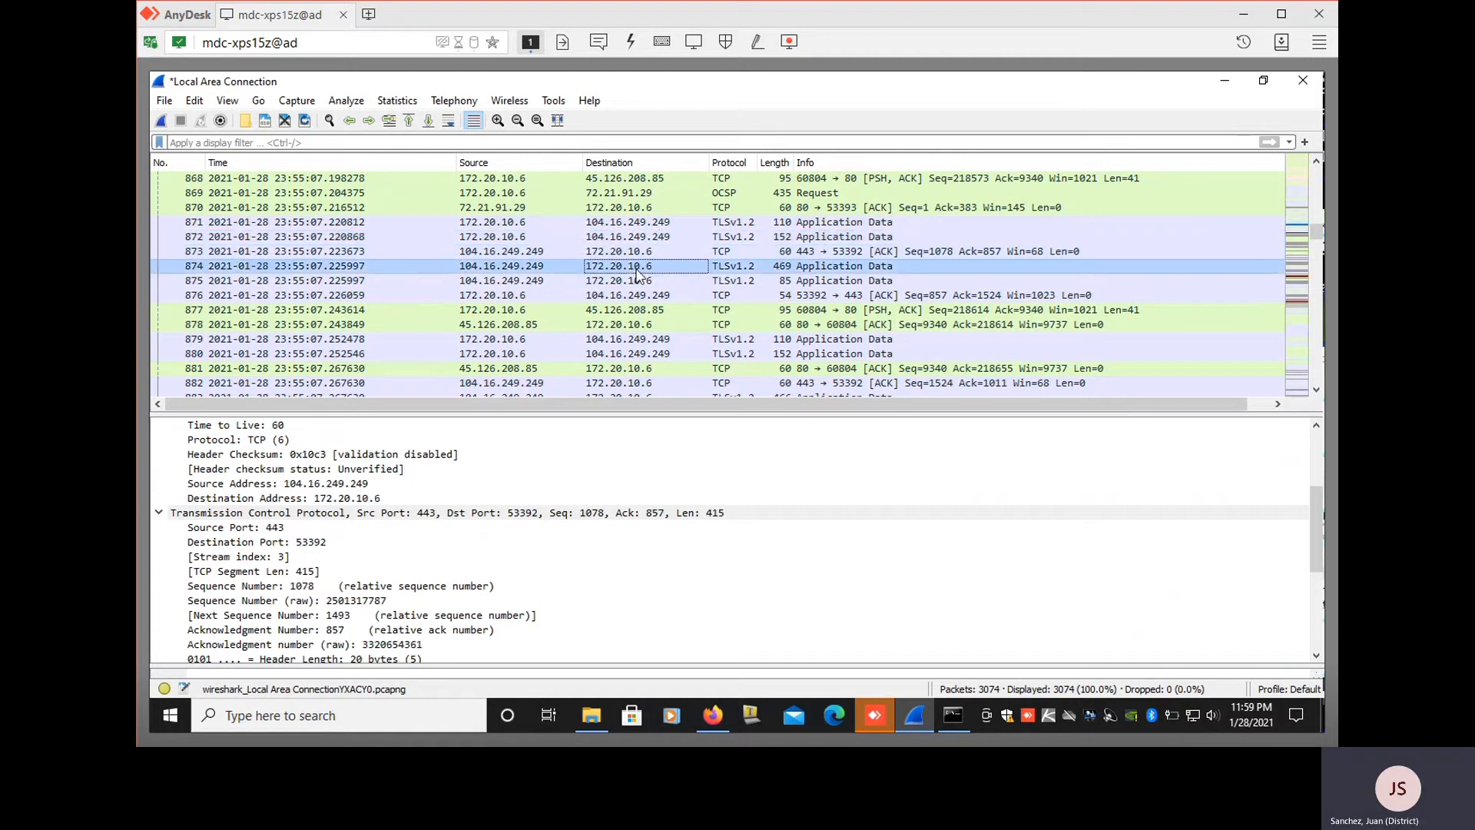
{"action": "left_click", "coordinate": [527, 281]}
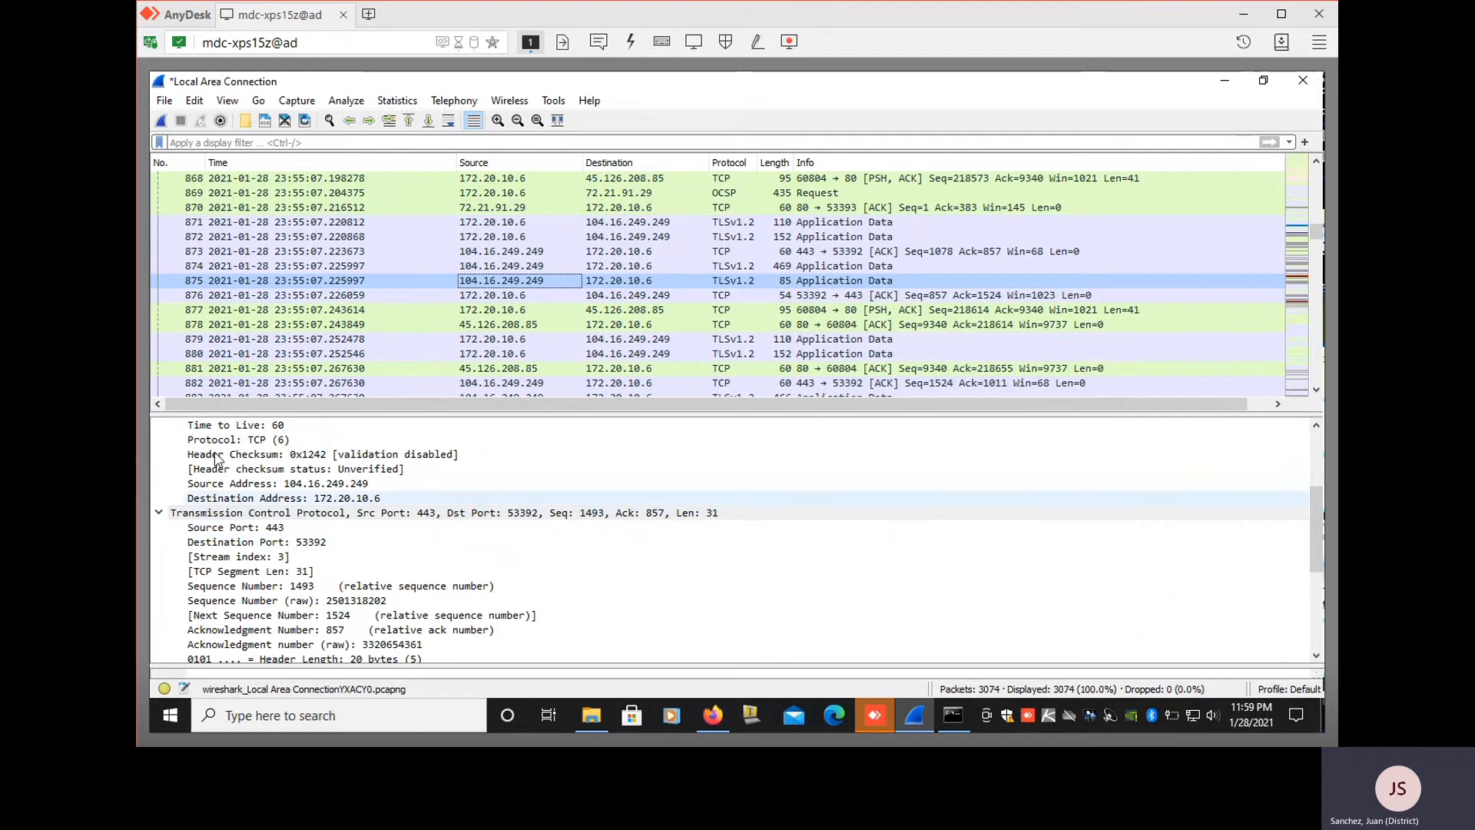
Collapse packet 875's Internet Protocol and Transmission Control Protocol details and expand its Transport Layer Security layer
{"action": "scroll", "coordinate": [200, 511], "scroll_direction": "up", "scroll_amount": 4}
{"action": "left_click", "coordinate": [159, 454]}
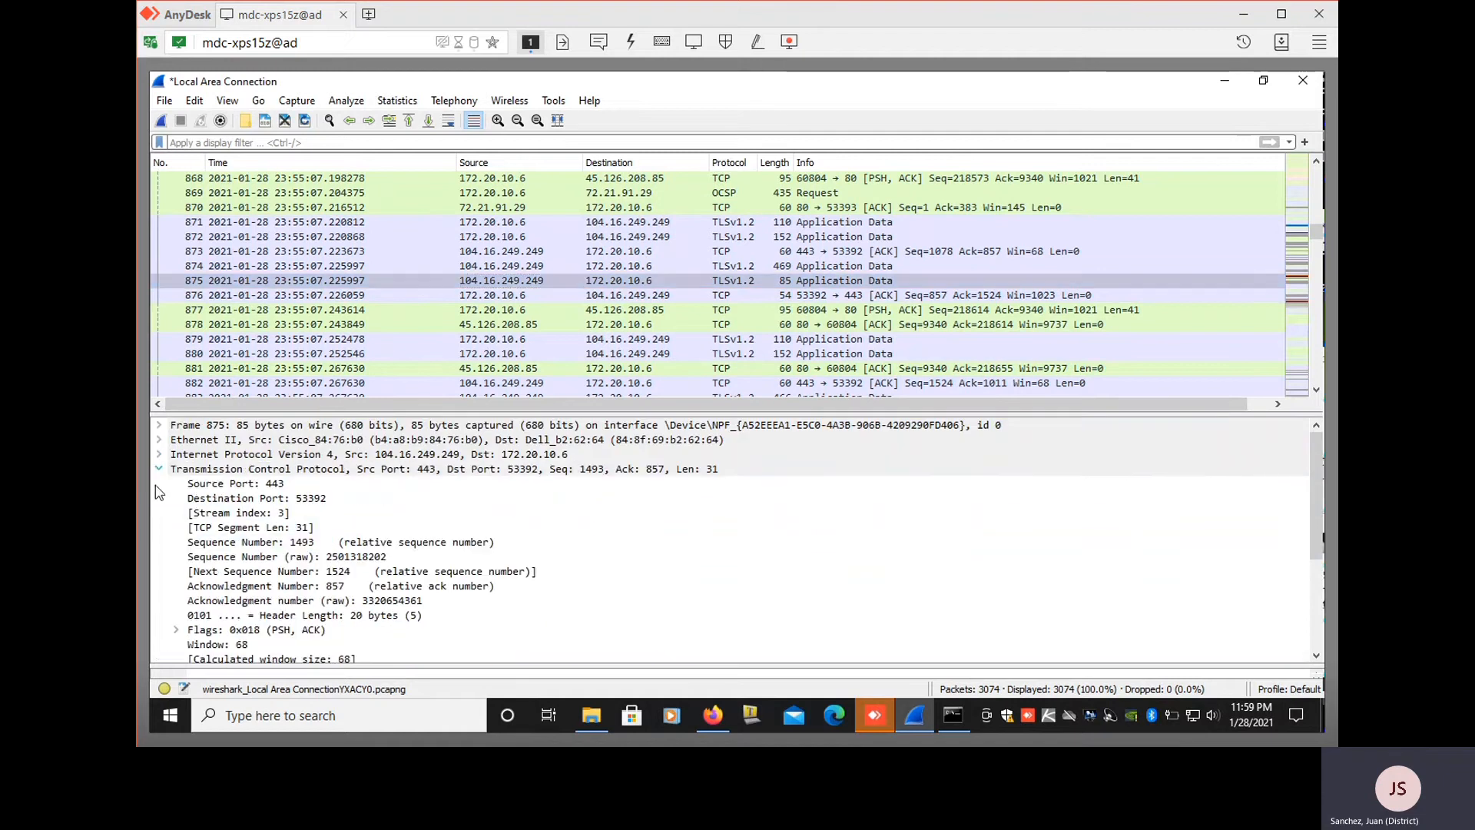
{"action": "left_click", "coordinate": [159, 469]}
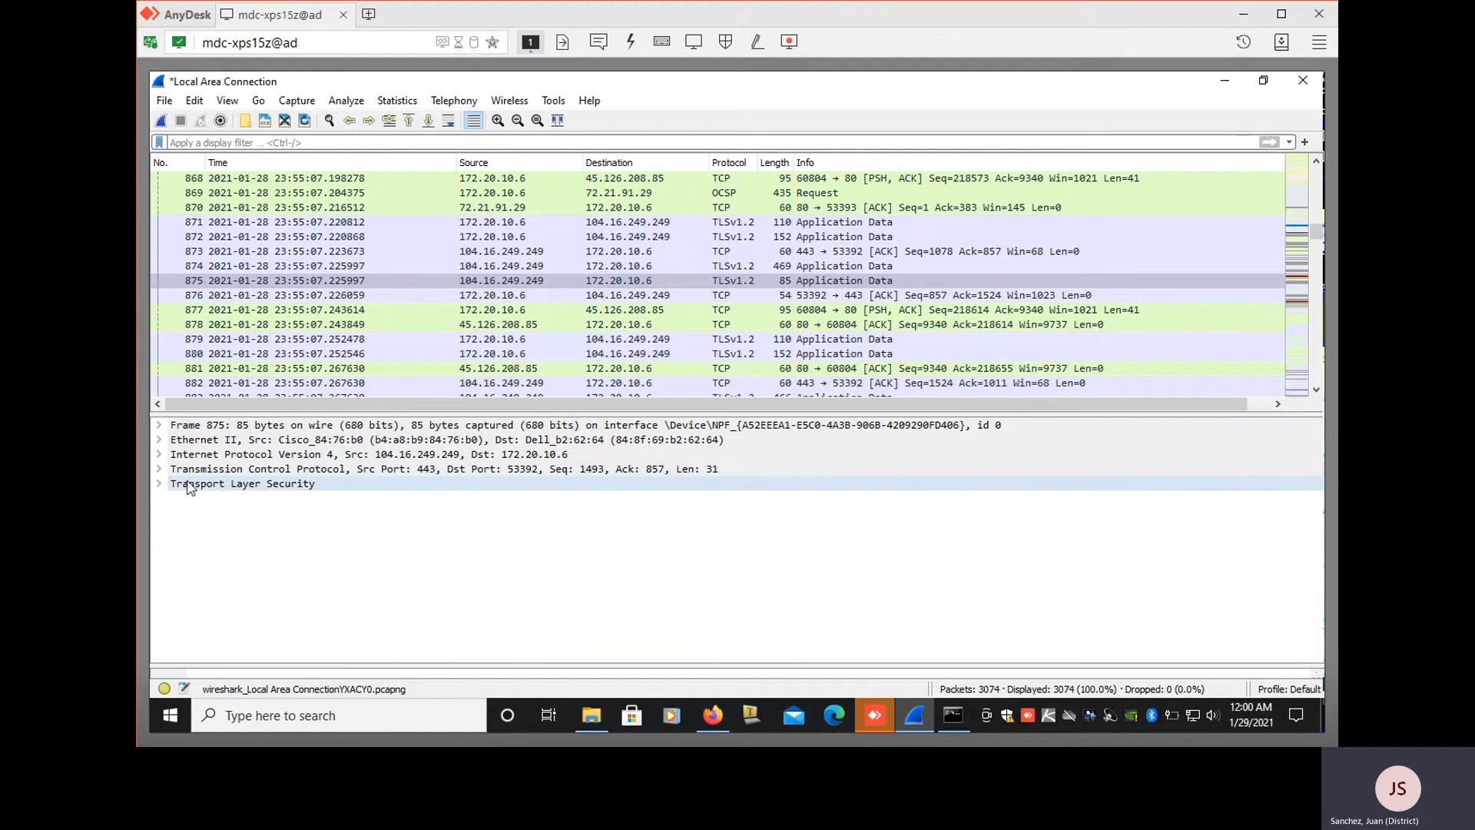
{"action": "left_click", "coordinate": [159, 484]}
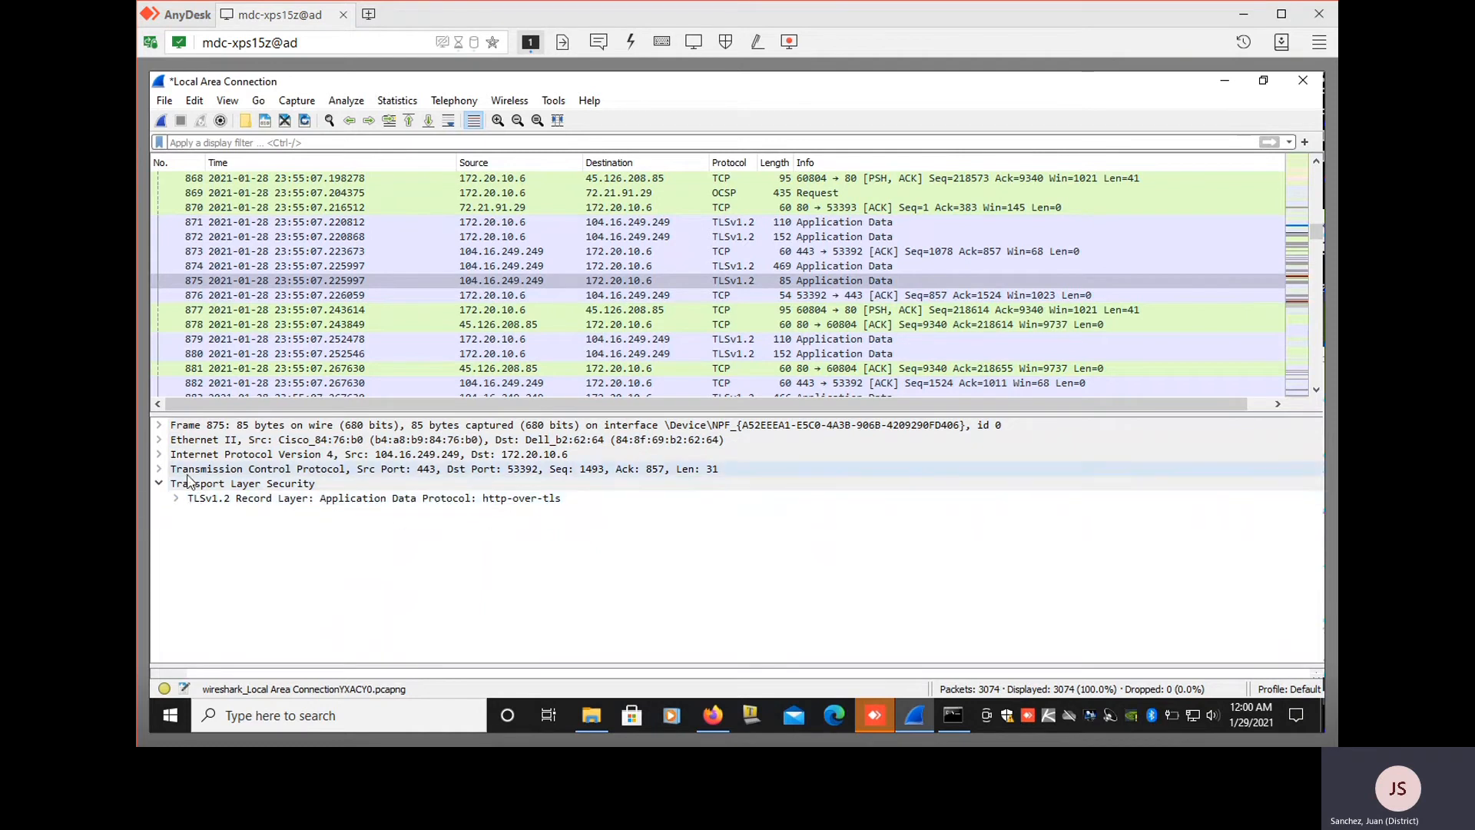
{"action": "left_click", "coordinate": [160, 469]}
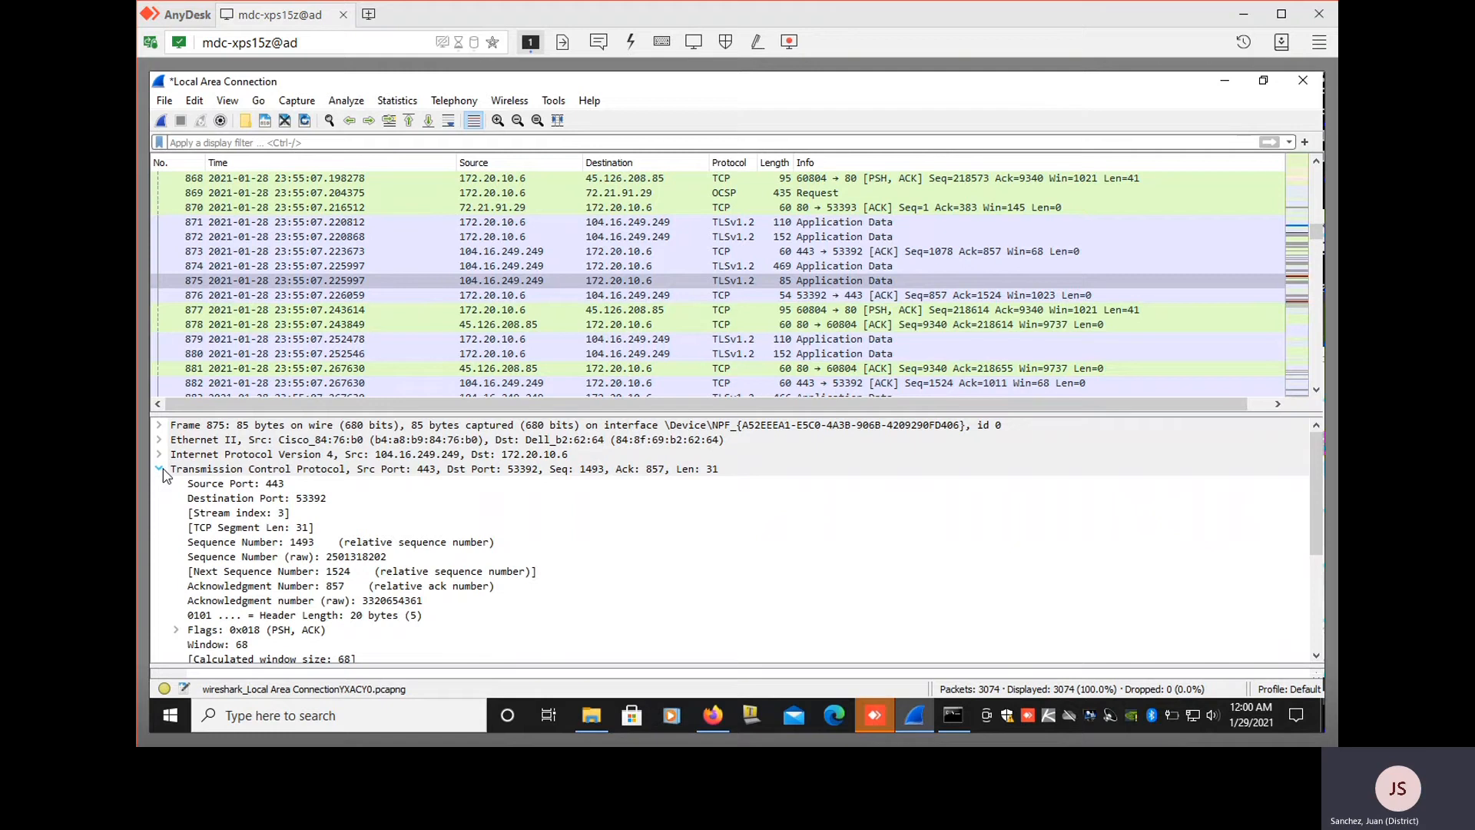
{"action": "left_click", "coordinate": [160, 470]}
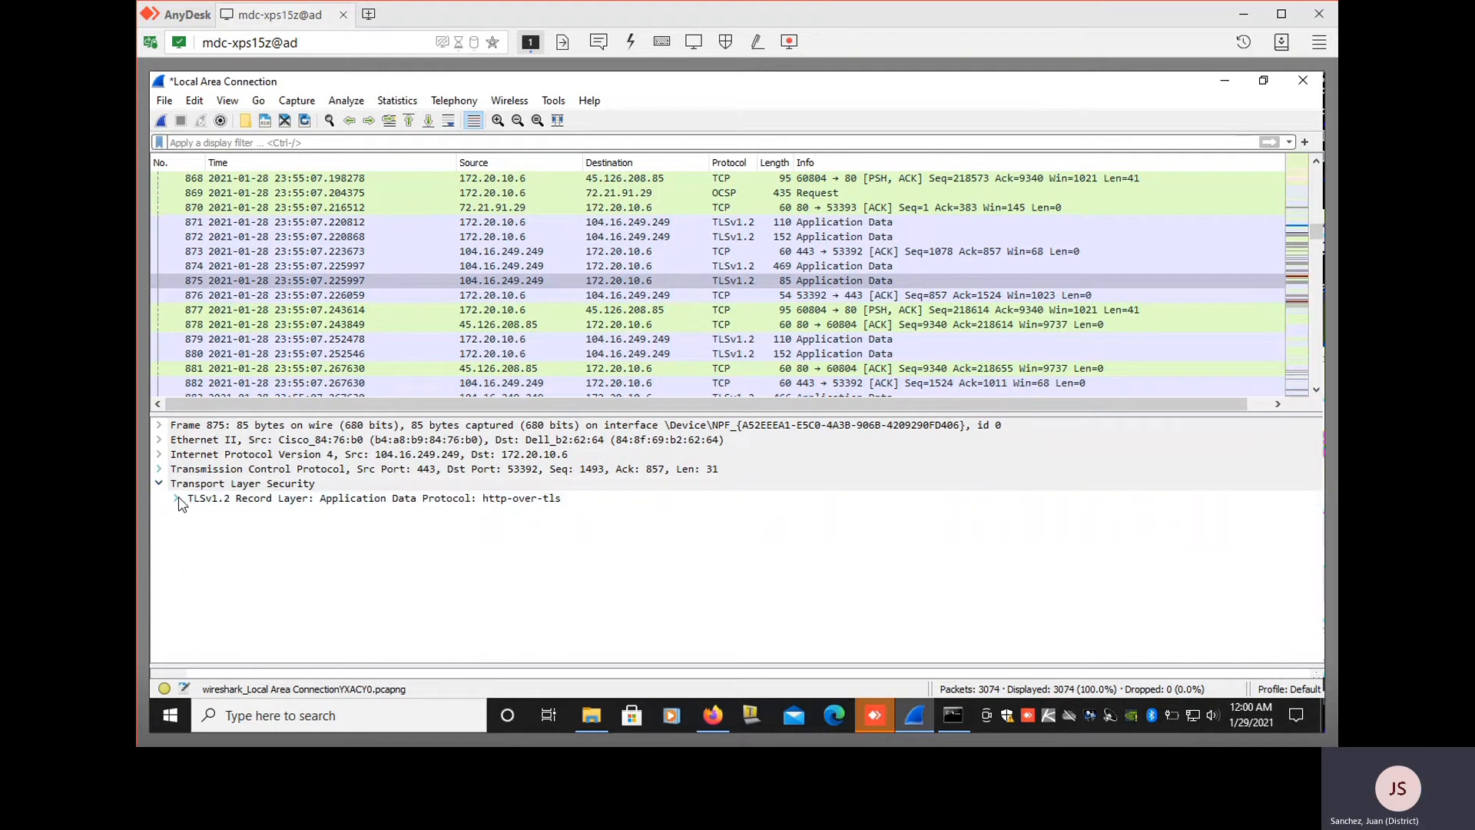
Expand packet 875's TLSv1.2 record layer and examine its content type, version, length and encrypted application data
{"action": "left_click", "coordinate": [177, 498]}
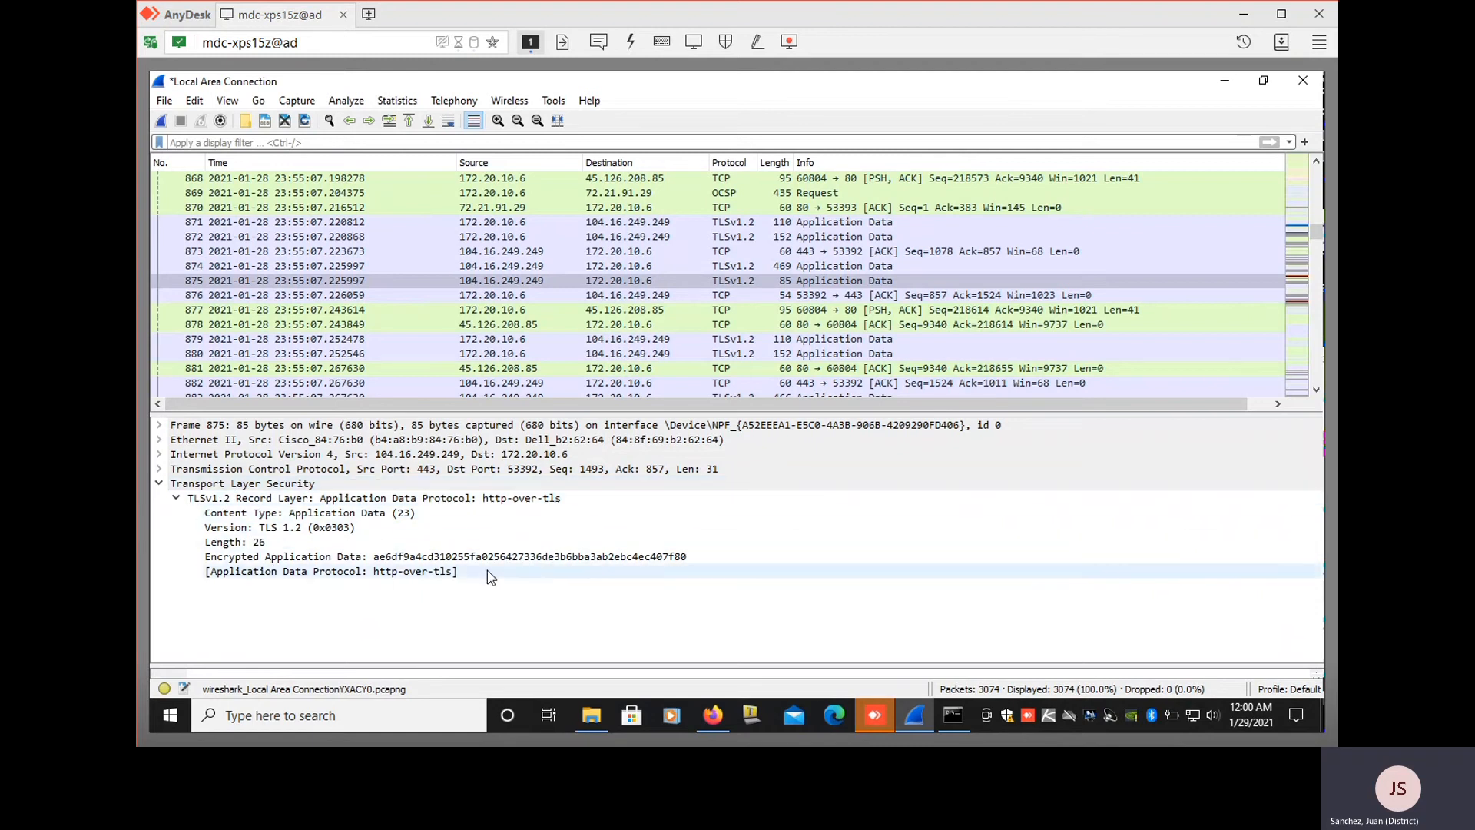
{"action": "left_click", "coordinate": [498, 283]}
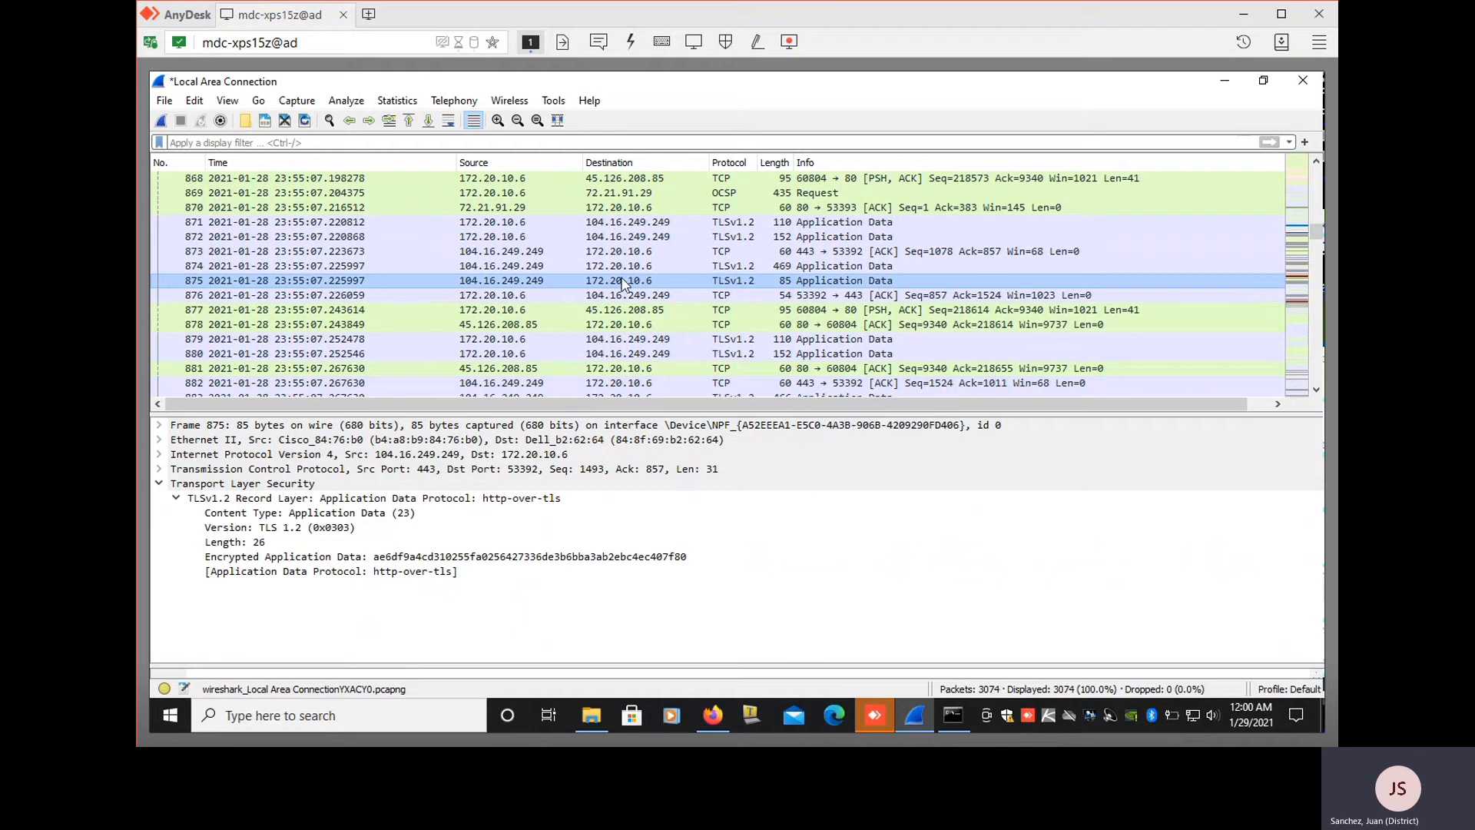
Look back through the packets captured before packet 875, as far as packet 778, checking their addresses, protocols and info
{"action": "scroll", "coordinate": [884, 282], "scroll_direction": "up", "scroll_amount": 2}
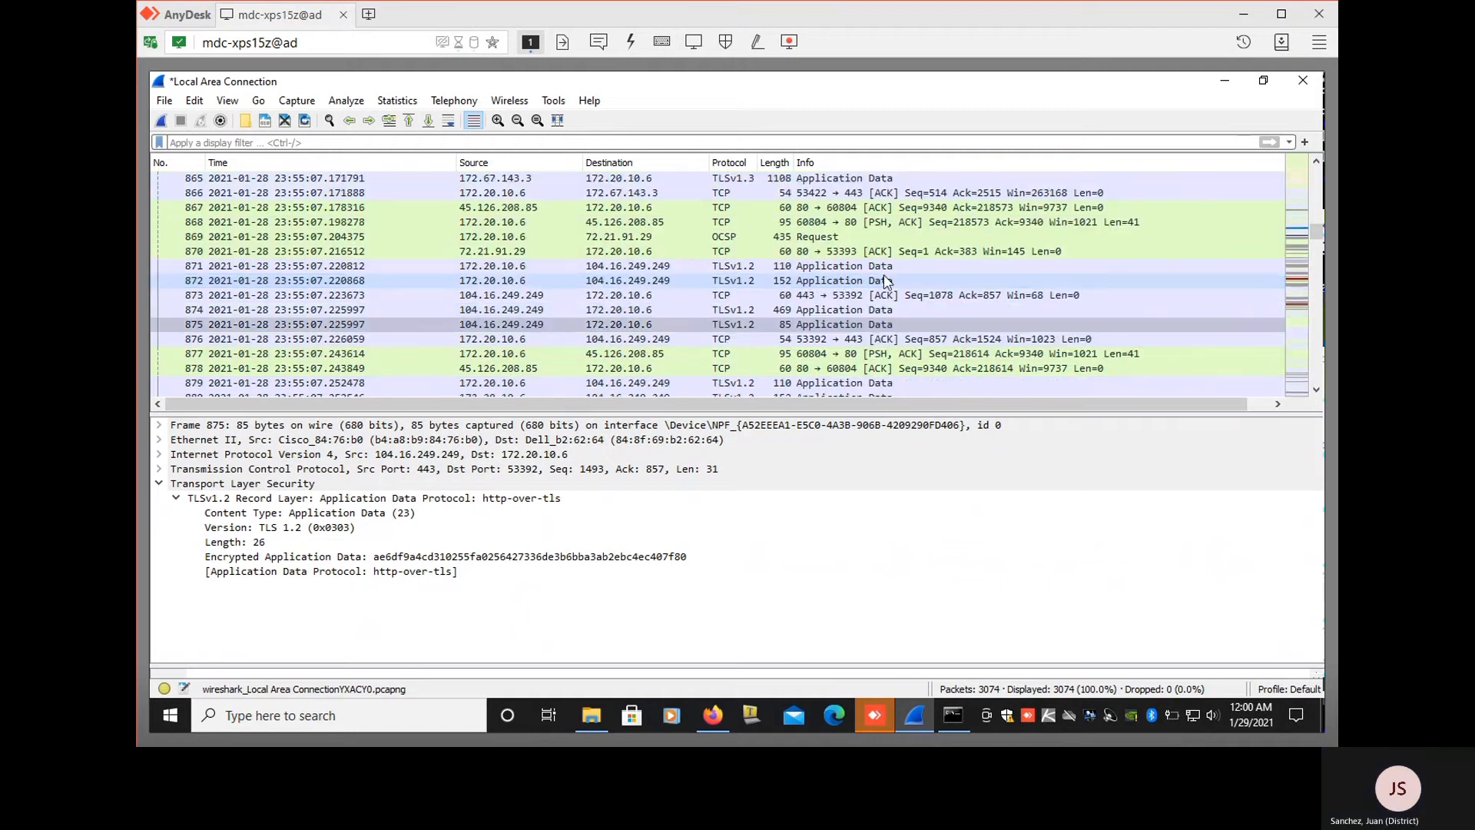
{"action": "scroll", "coordinate": [868, 272], "scroll_direction": "up", "scroll_amount": 2}
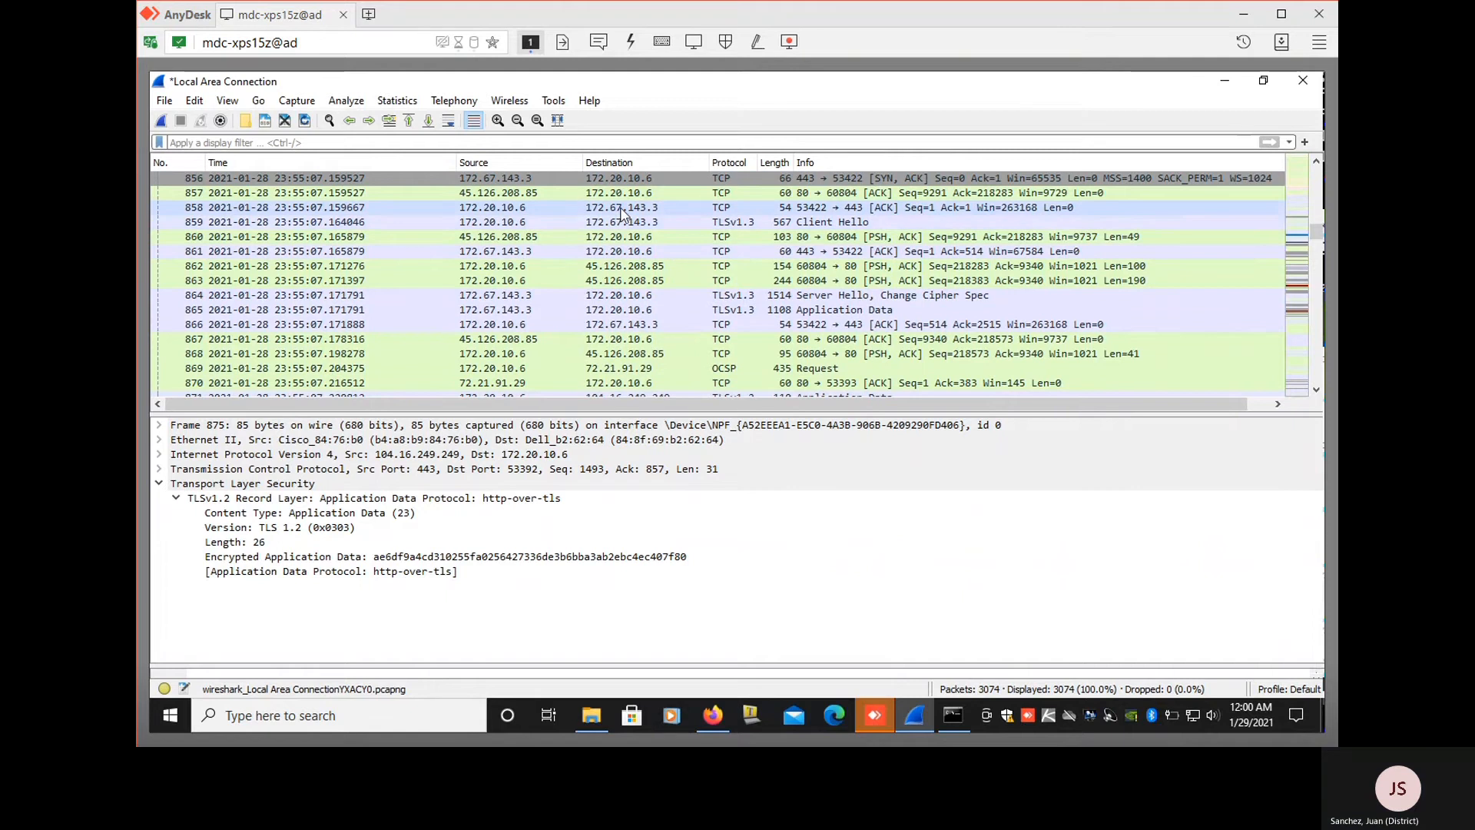
{"action": "scroll", "coordinate": [760, 276], "scroll_direction": "up", "scroll_amount": 1}
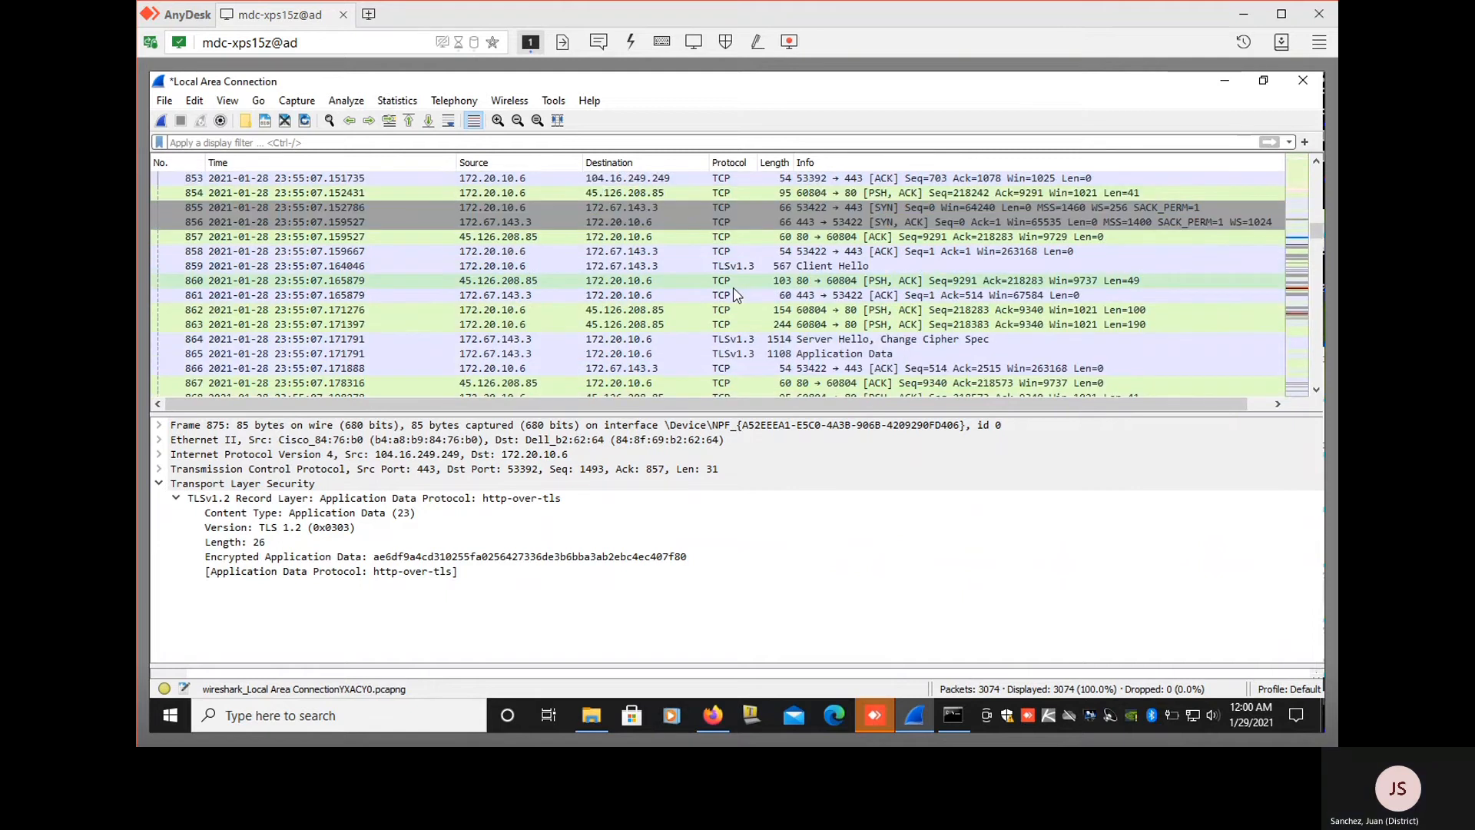
{"action": "scroll", "coordinate": [743, 286], "scroll_direction": "up", "scroll_amount": 3}
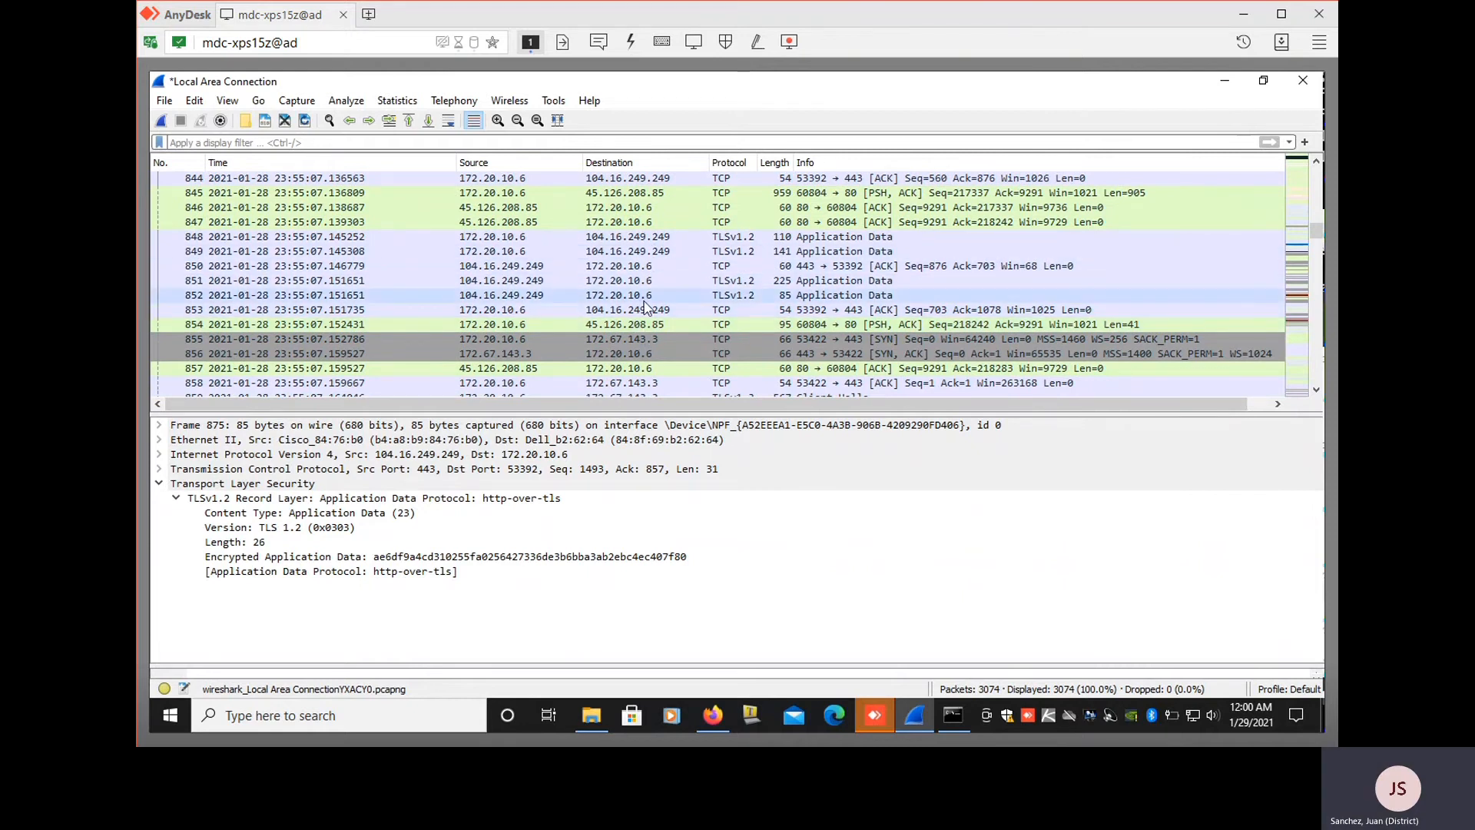
{"action": "scroll", "coordinate": [817, 291], "scroll_direction": "up", "scroll_amount": 3}
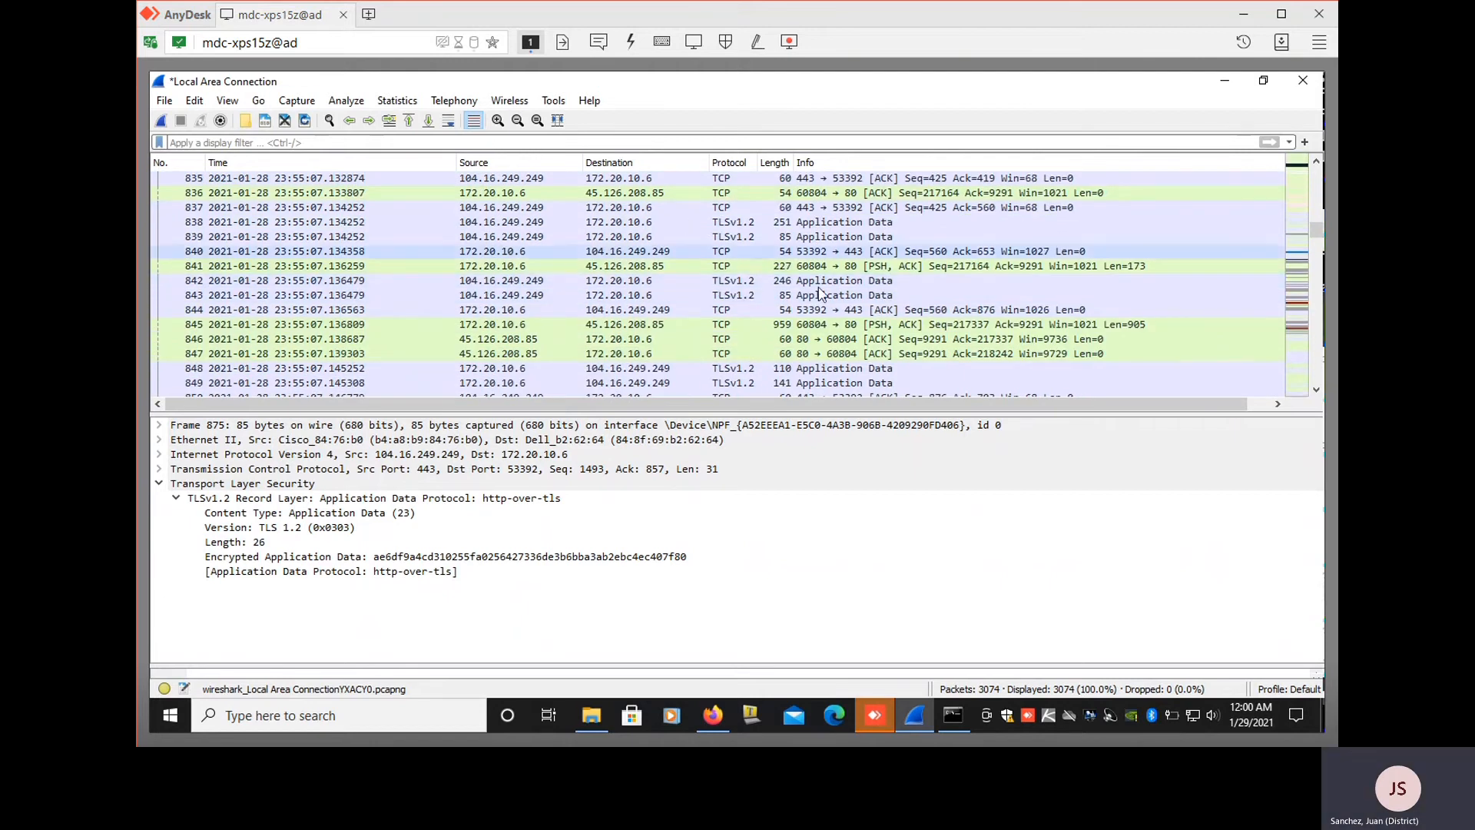
{"action": "scroll", "coordinate": [917, 290], "scroll_direction": "up", "scroll_amount": 4}
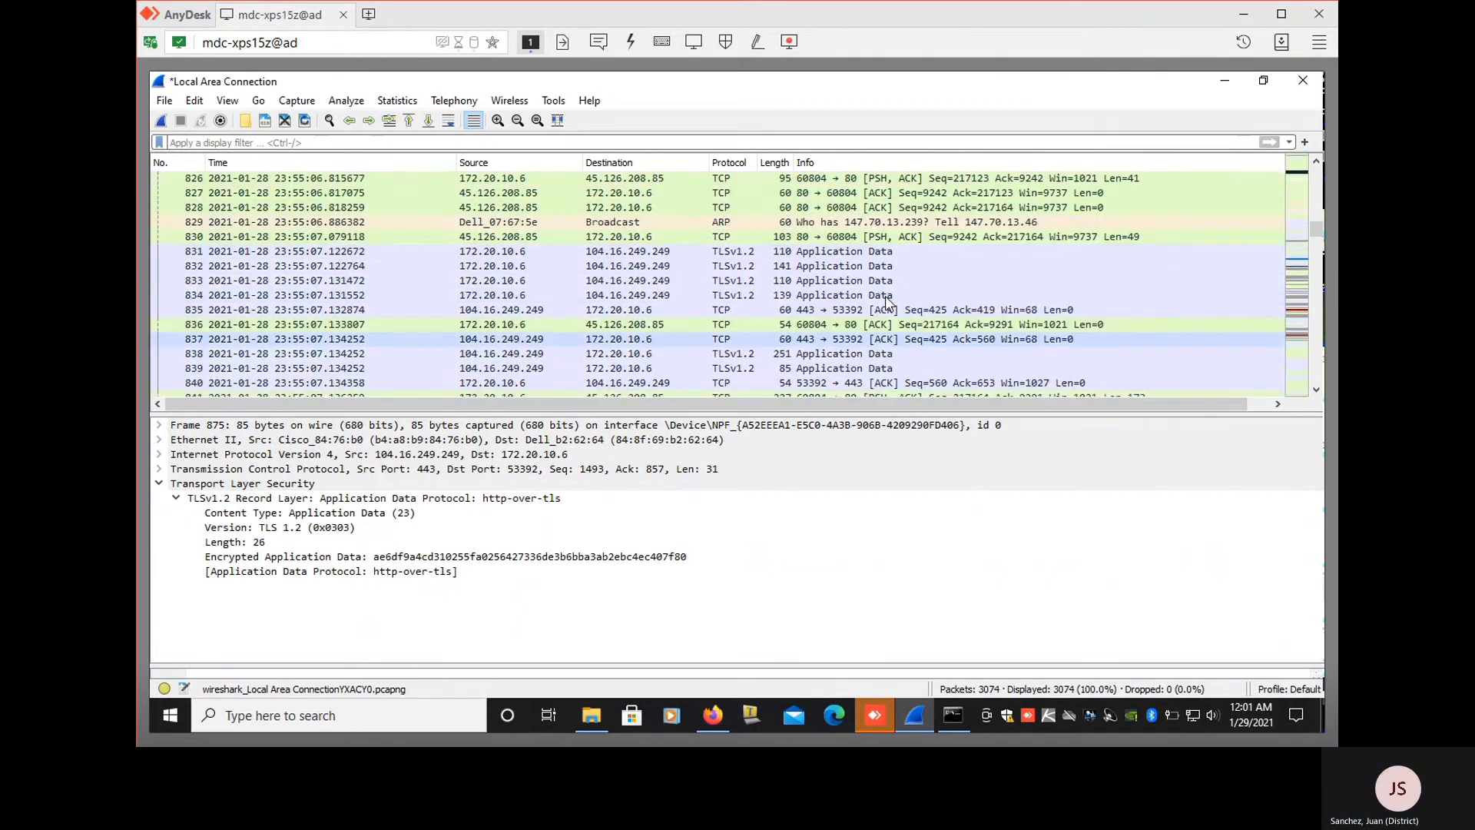
{"action": "scroll", "coordinate": [992, 296], "scroll_direction": "up", "scroll_amount": 2}
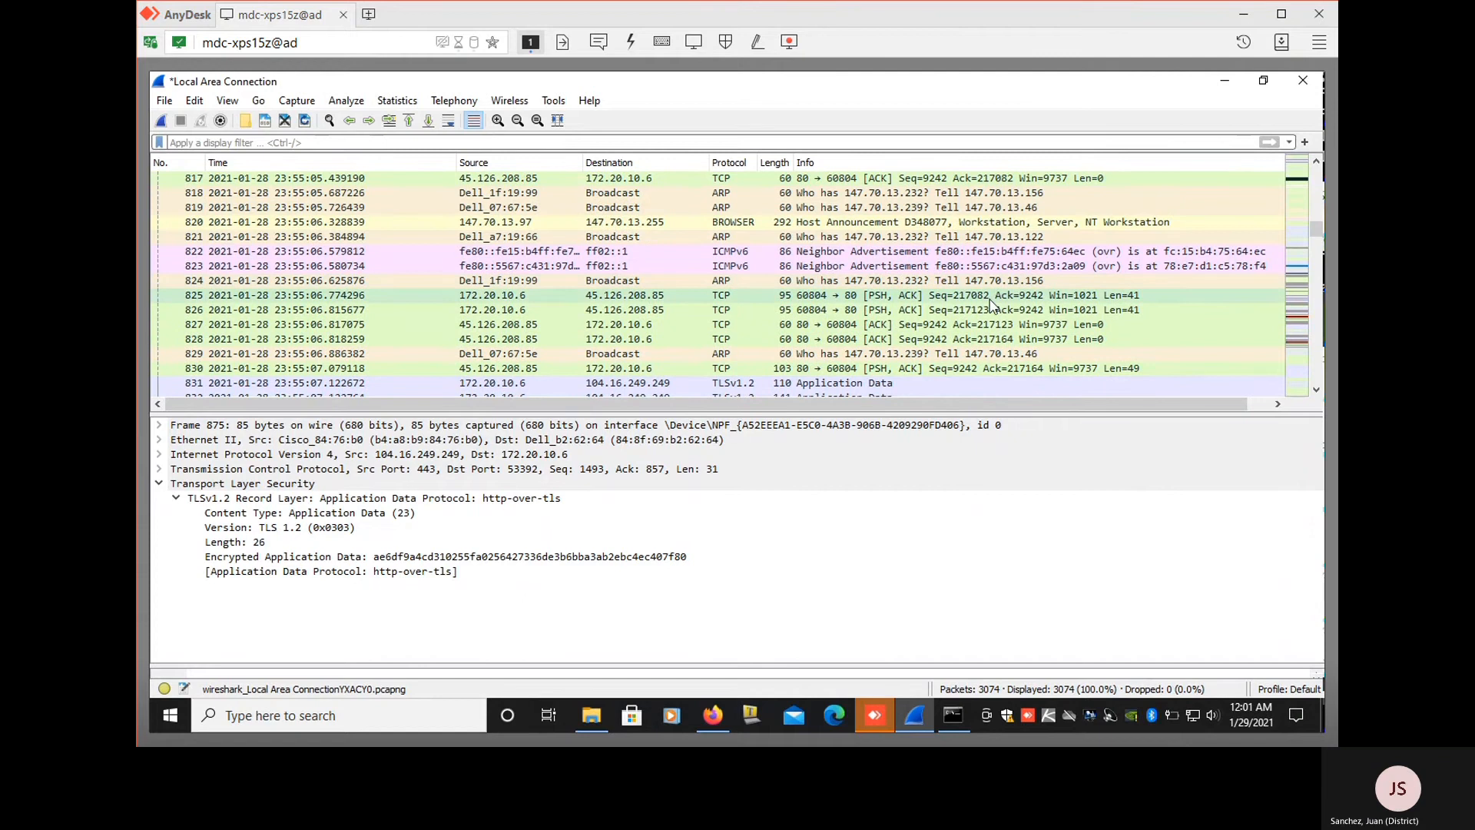
{"action": "scroll", "coordinate": [983, 298], "scroll_direction": "up", "scroll_amount": 3}
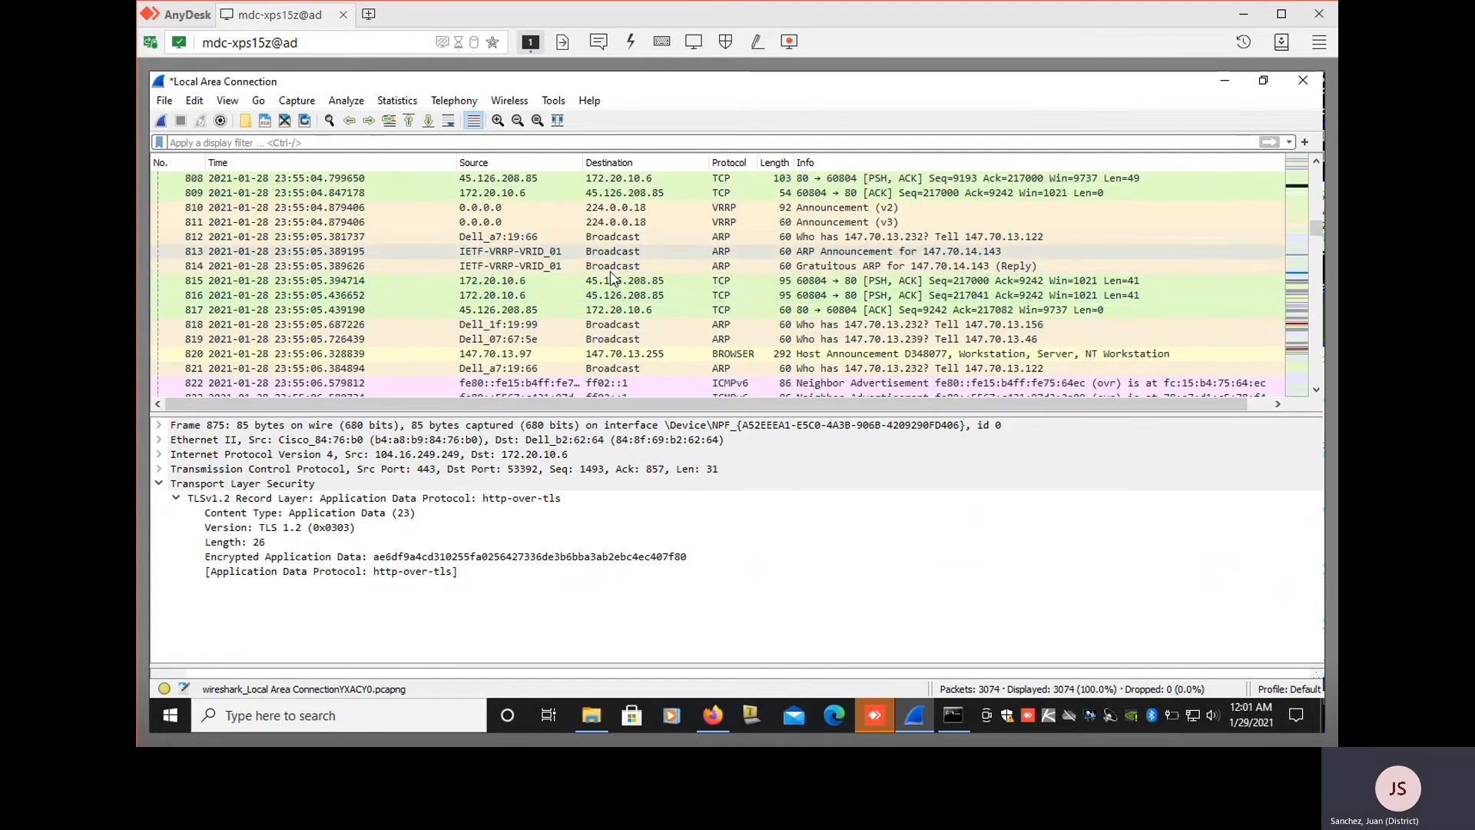
{"action": "scroll", "coordinate": [934, 330], "scroll_direction": "up", "scroll_amount": 3}
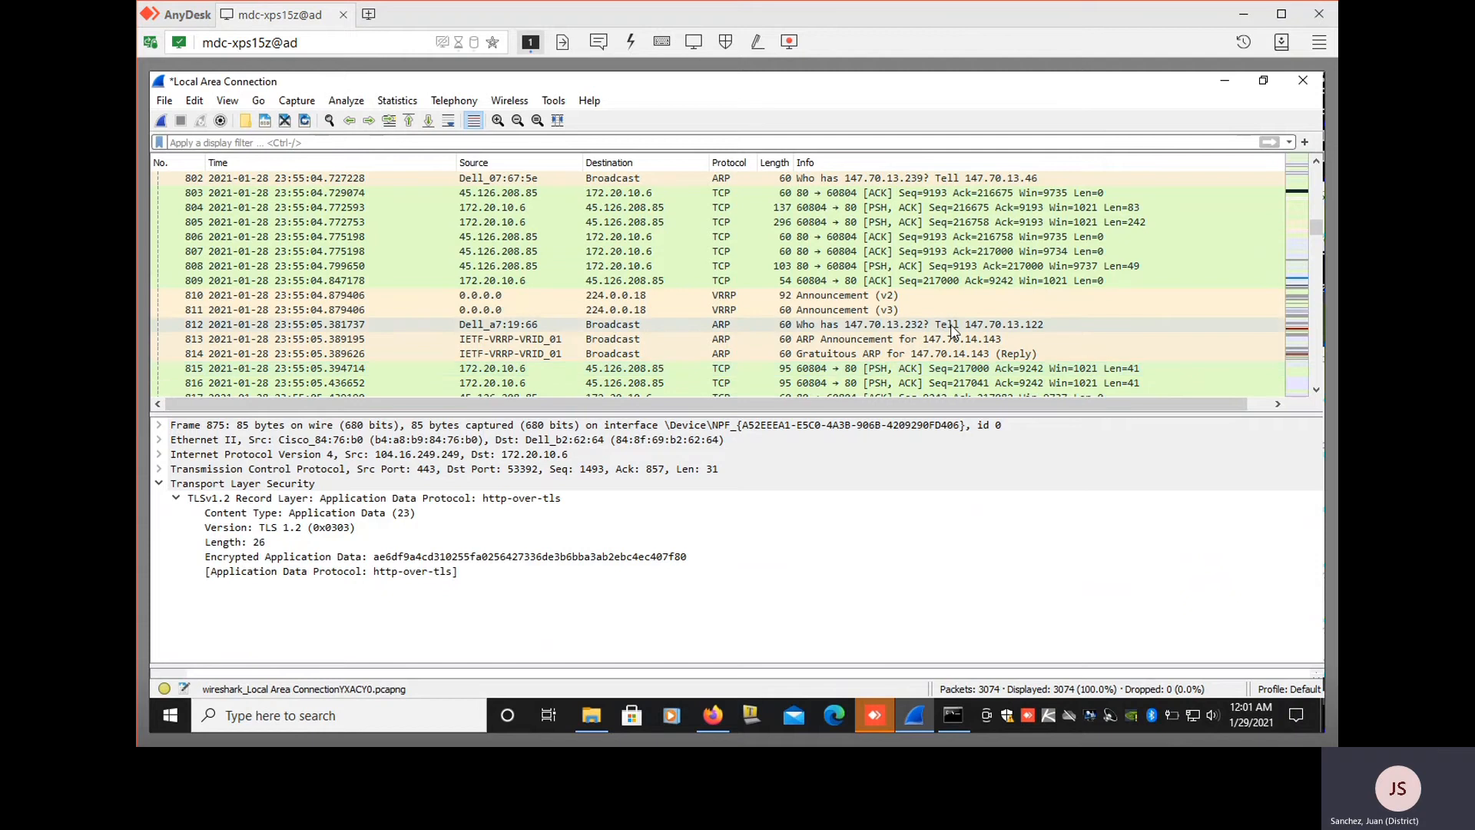
{"action": "scroll", "coordinate": [953, 330], "scroll_direction": "up", "scroll_amount": 2}
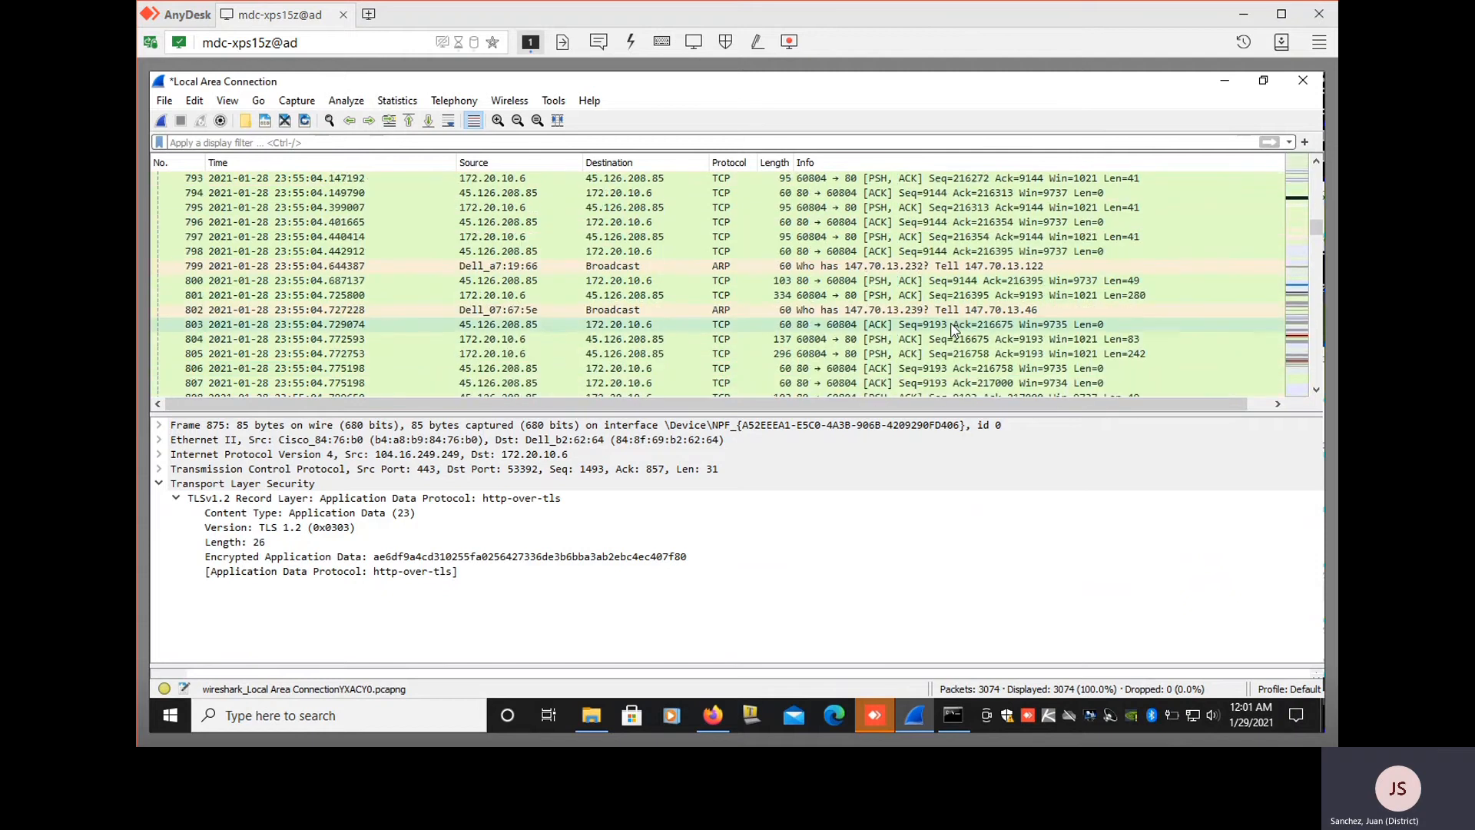
{"action": "scroll", "coordinate": [955, 327], "scroll_direction": "up", "scroll_amount": 1}
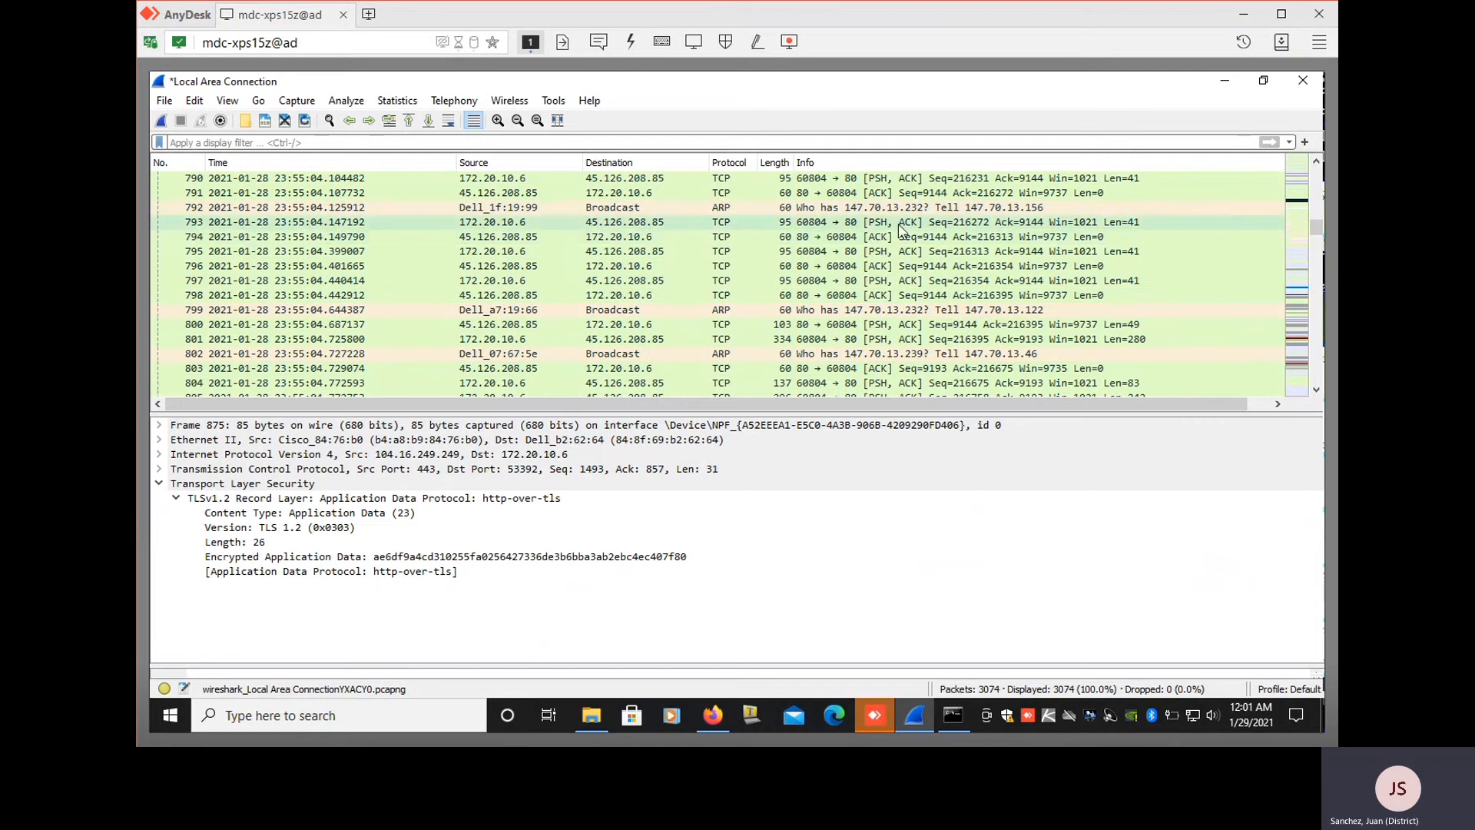
{"action": "scroll", "coordinate": [924, 261], "scroll_direction": "up", "scroll_amount": 4}
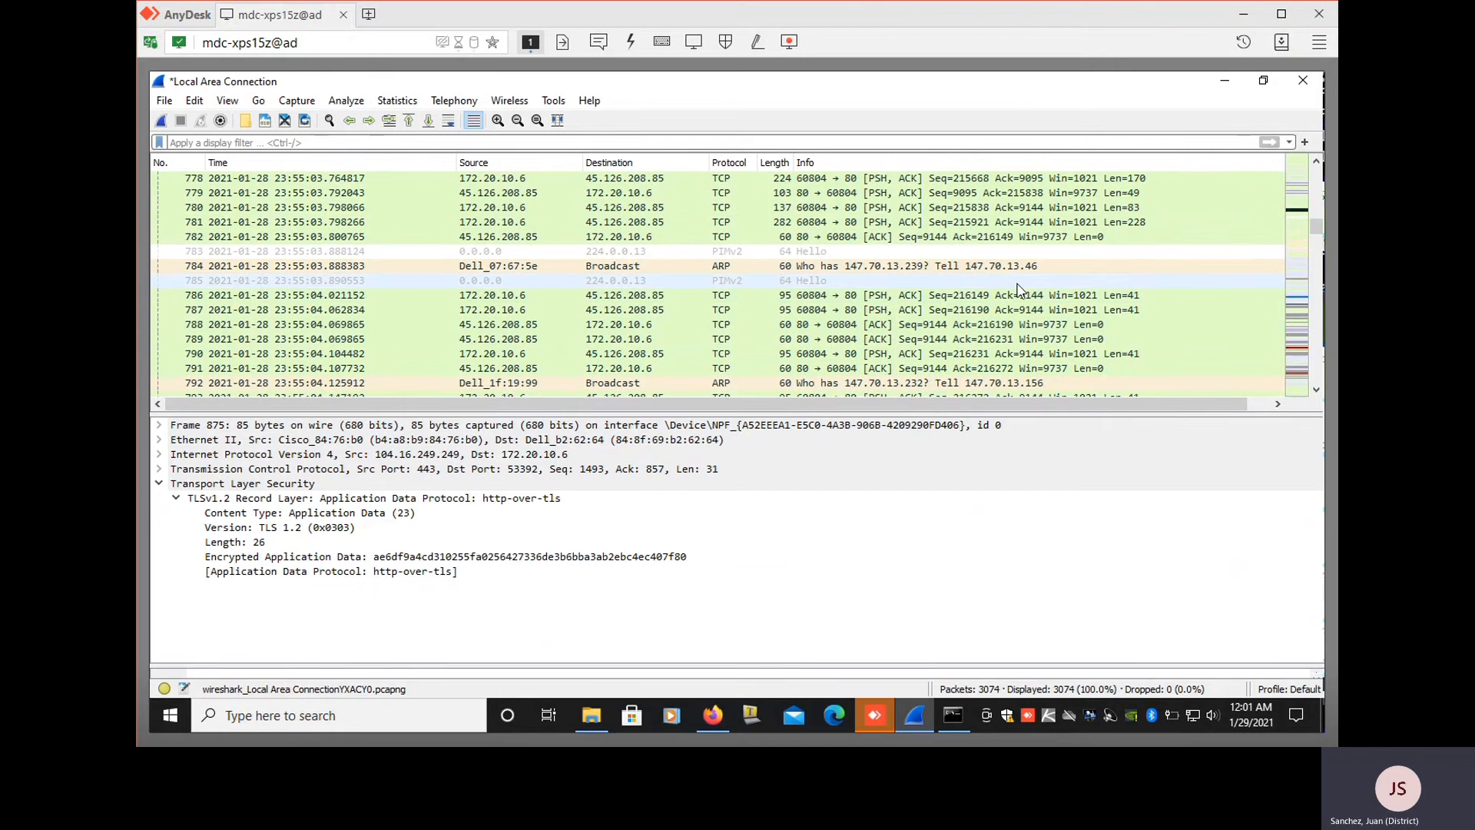
Examine the TCP retransmission, zero-window, FIN and encrypted alert packets exchanged between 172.20.10.6 and 34.223.172.12
{"action": "scroll", "coordinate": [1018, 289], "scroll_direction": "up", "scroll_amount": 2}
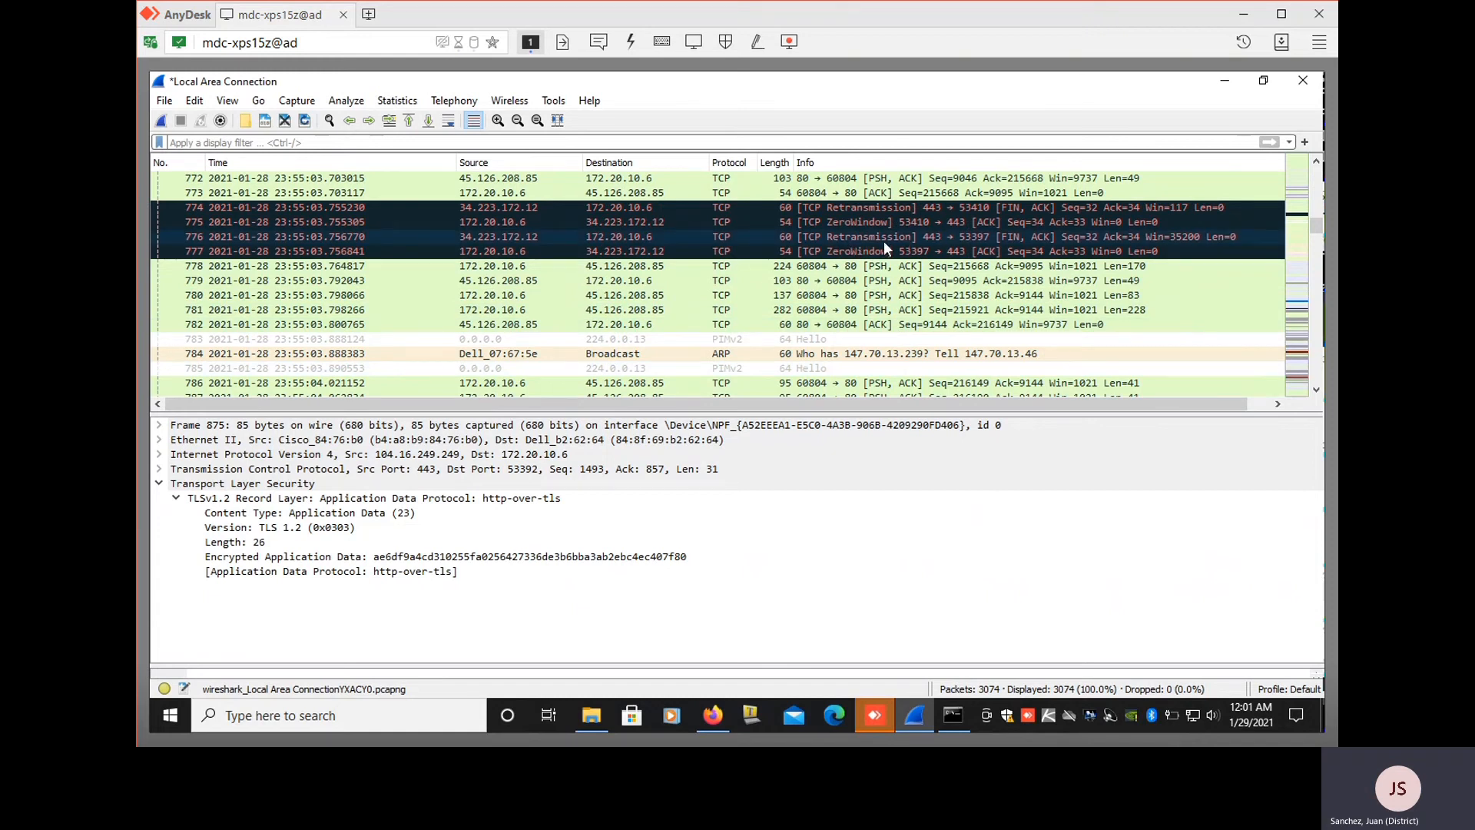
{"action": "scroll", "coordinate": [868, 261], "scroll_direction": "up", "scroll_amount": 2}
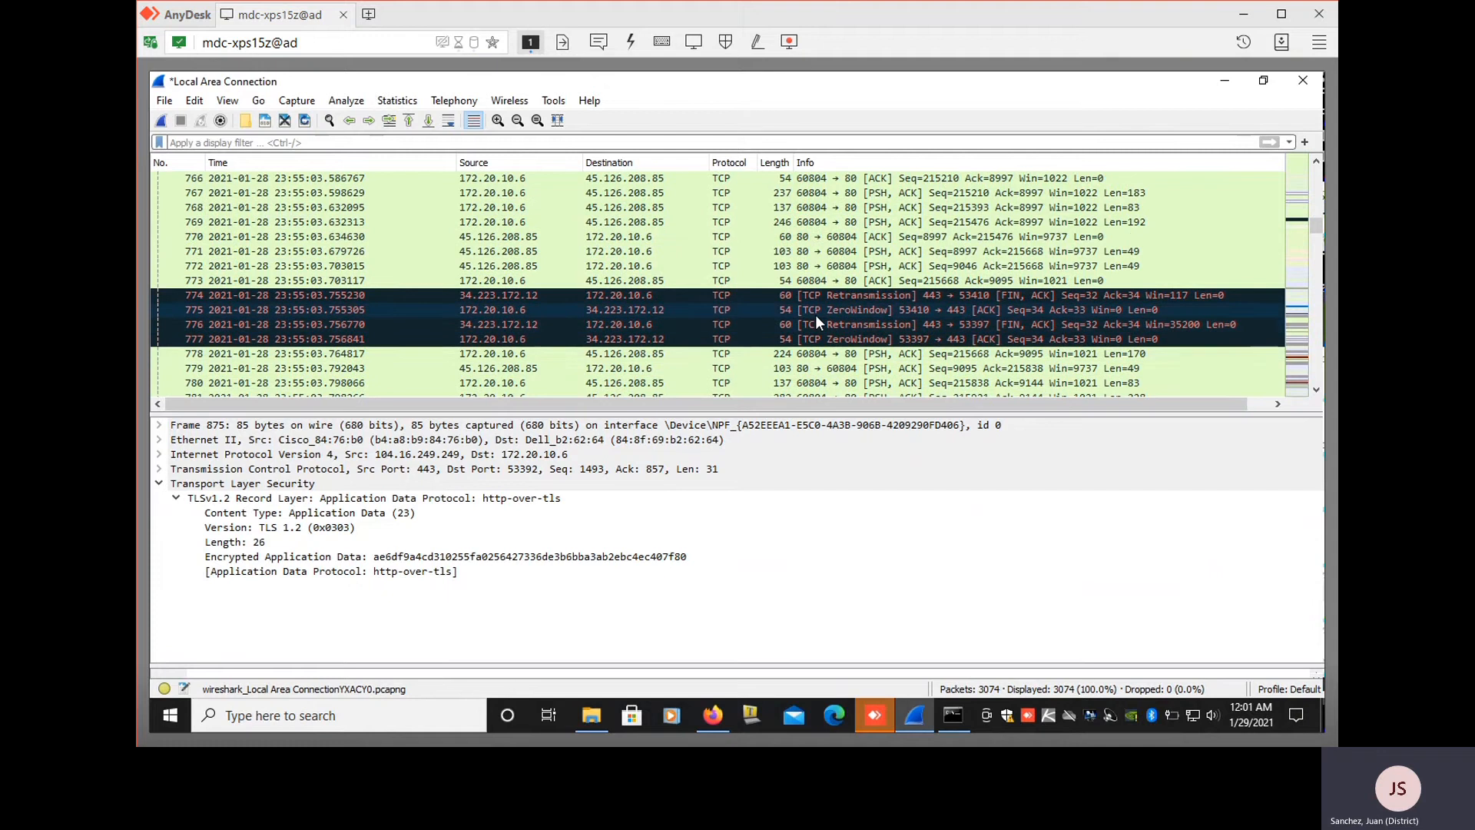
{"action": "scroll", "coordinate": [816, 321], "scroll_direction": "up", "scroll_amount": 2}
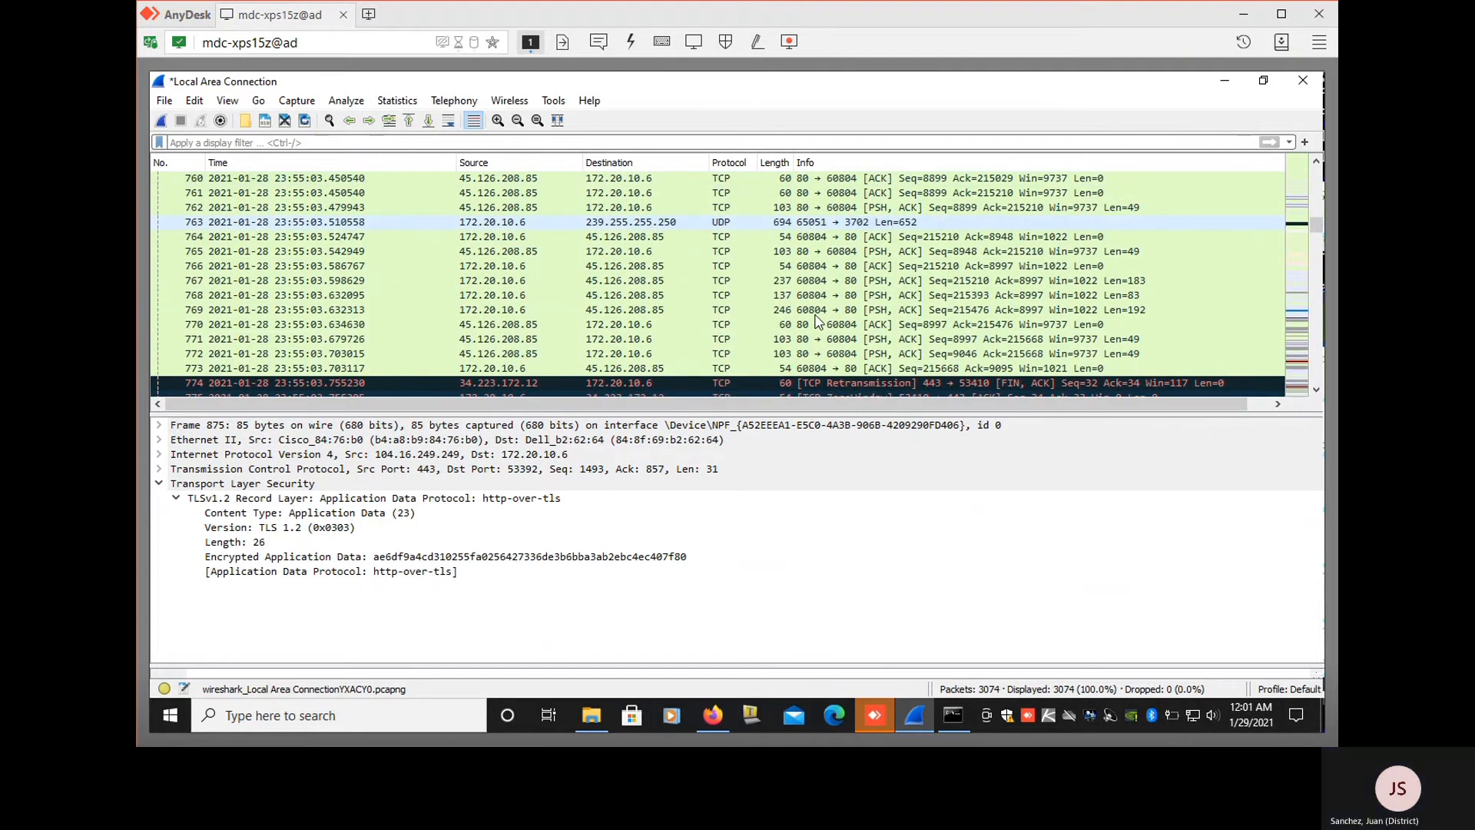
{"action": "scroll", "coordinate": [884, 307], "scroll_direction": "up", "scroll_amount": 3}
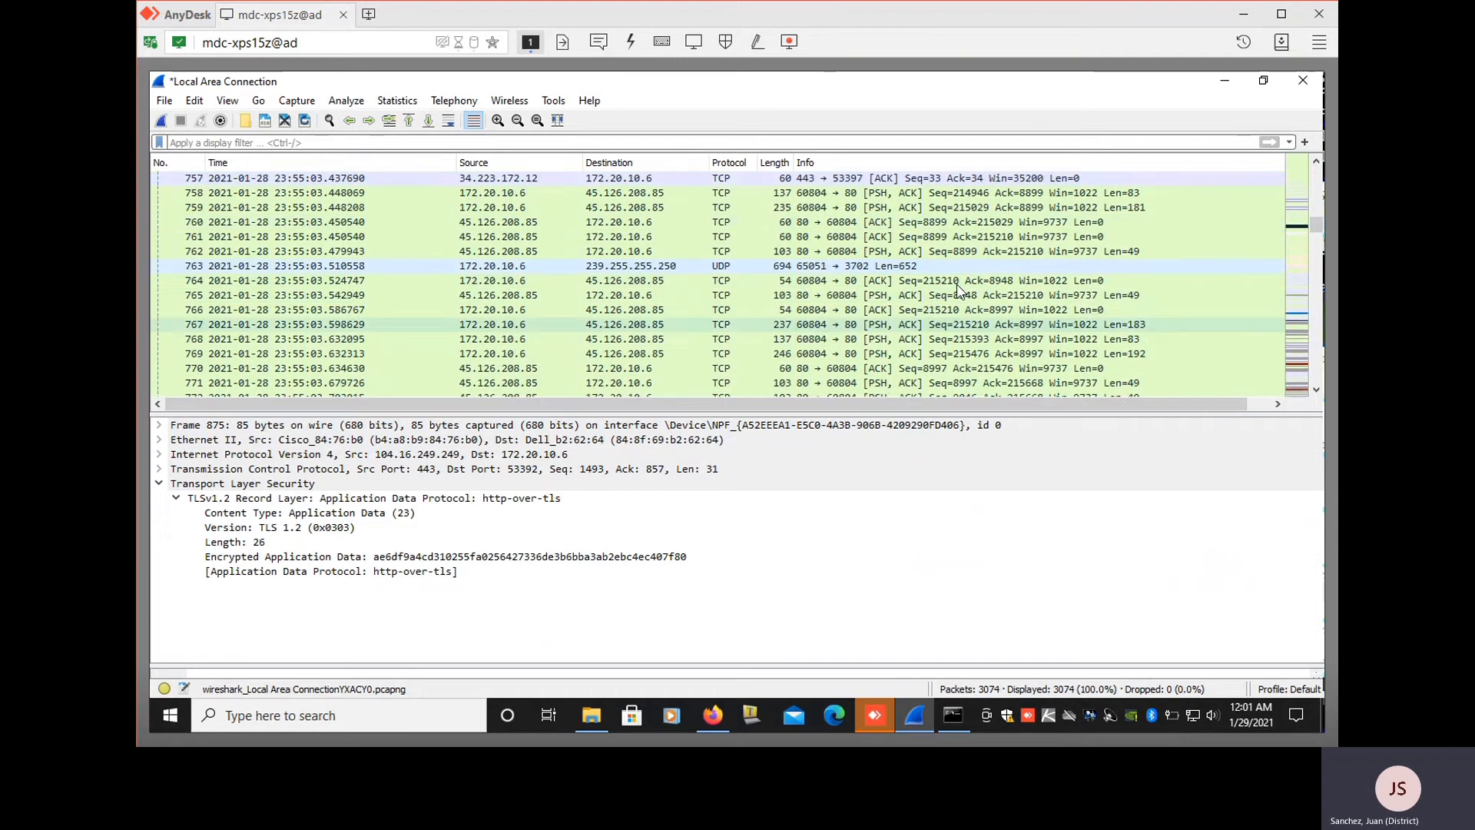
{"action": "scroll", "coordinate": [958, 289], "scroll_direction": "up", "scroll_amount": 1}
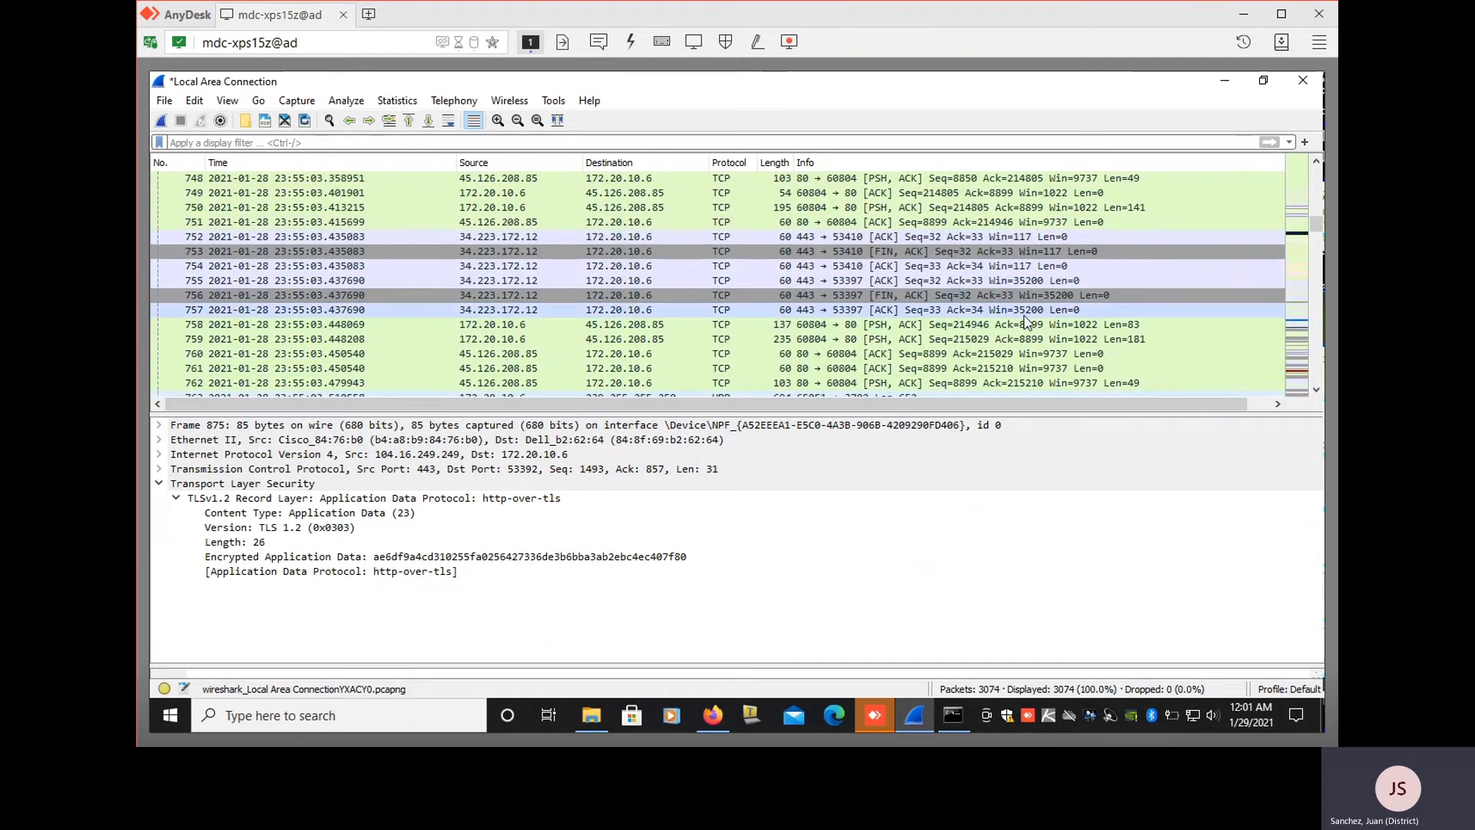
{"action": "scroll", "coordinate": [929, 299], "scroll_direction": "up", "scroll_amount": 4}
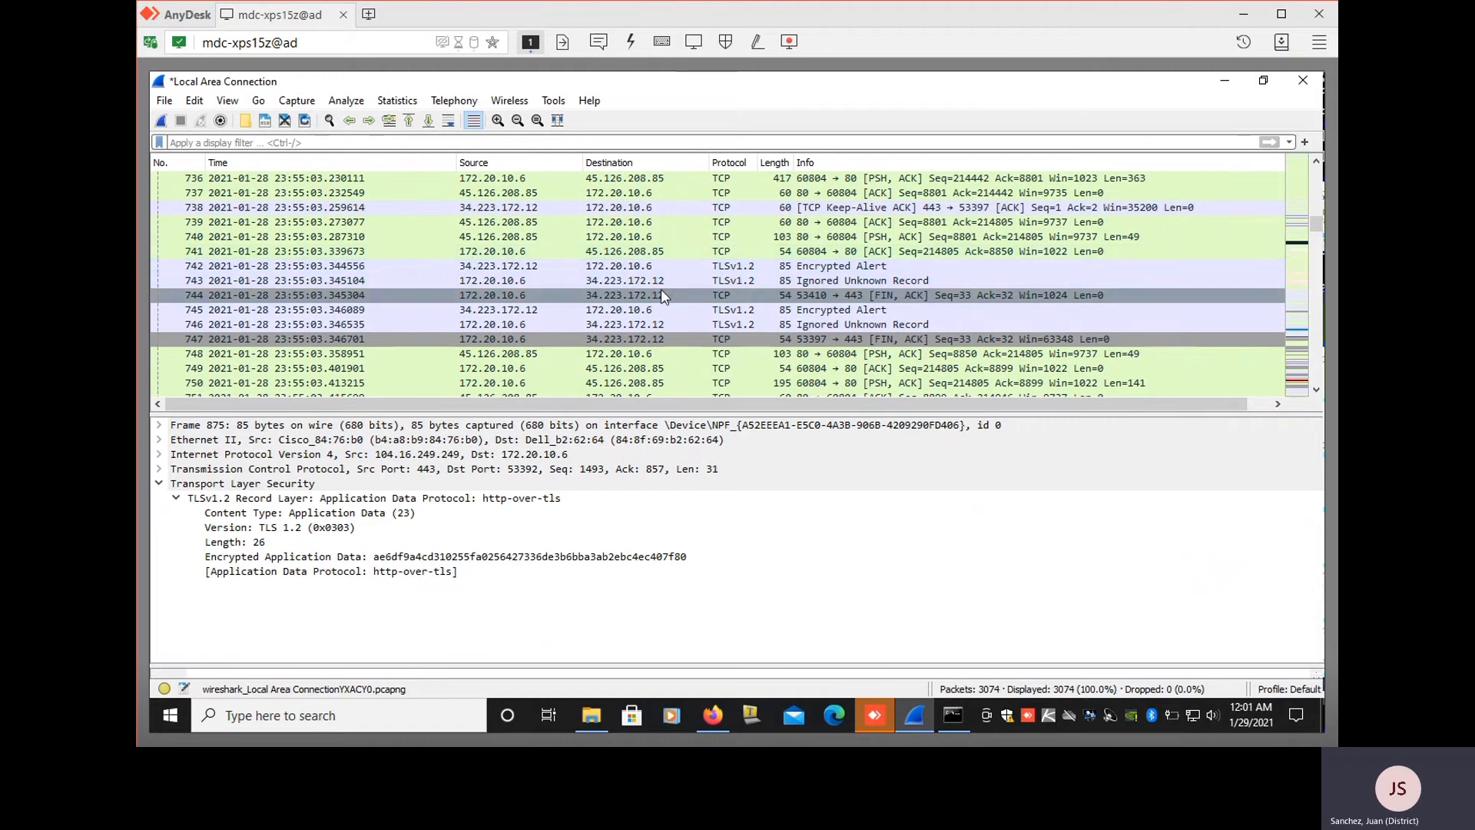
{"action": "scroll", "coordinate": [660, 289], "scroll_direction": "down", "scroll_amount": 6}
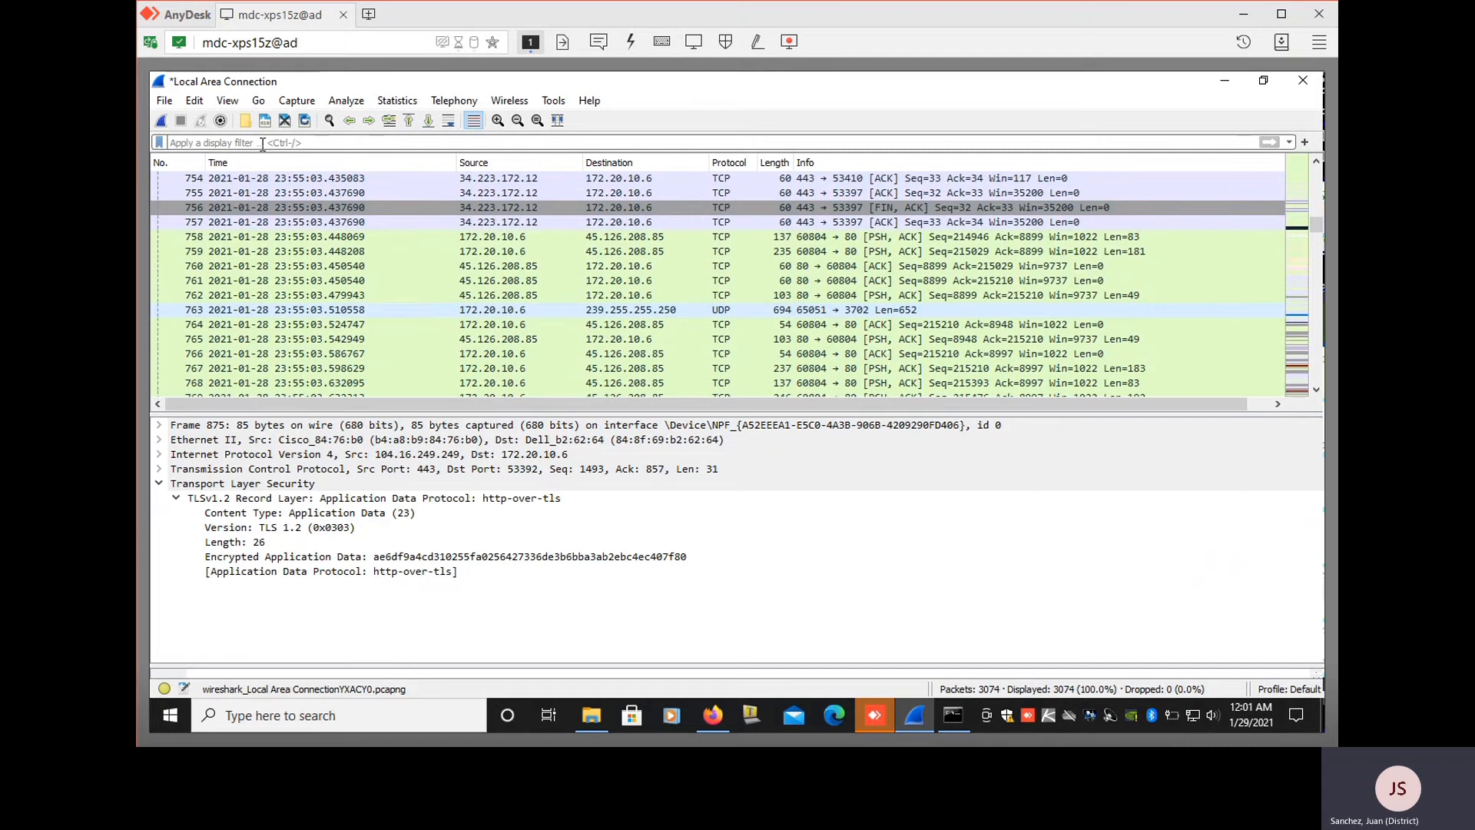
Filter the packet list with the suggested display filter tcp.port eq 53
{"action": "type", "text": "t"}
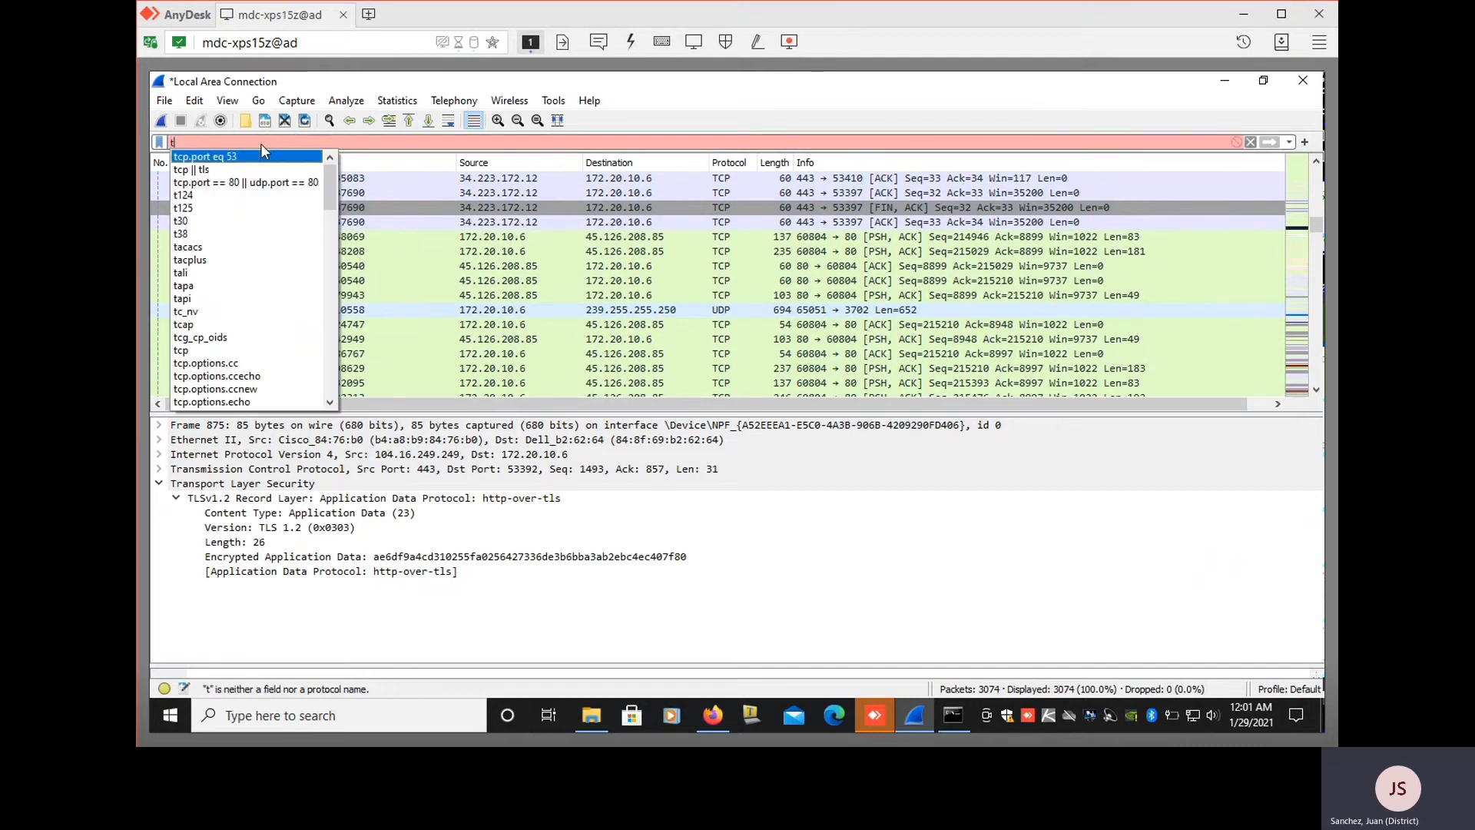
{"action": "left_click", "coordinate": [260, 150]}
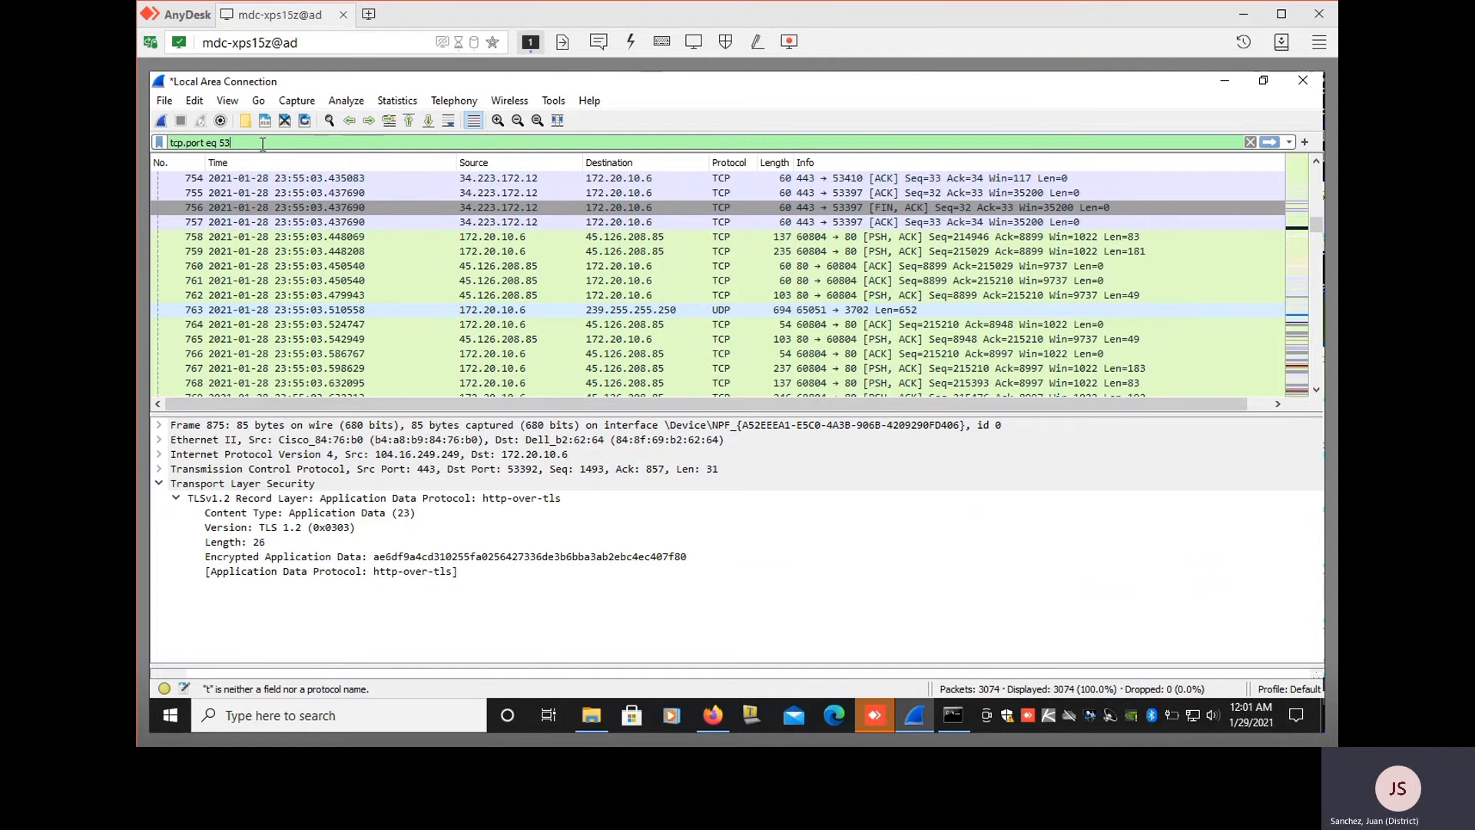
{"action": "left_click", "coordinate": [1269, 142]}
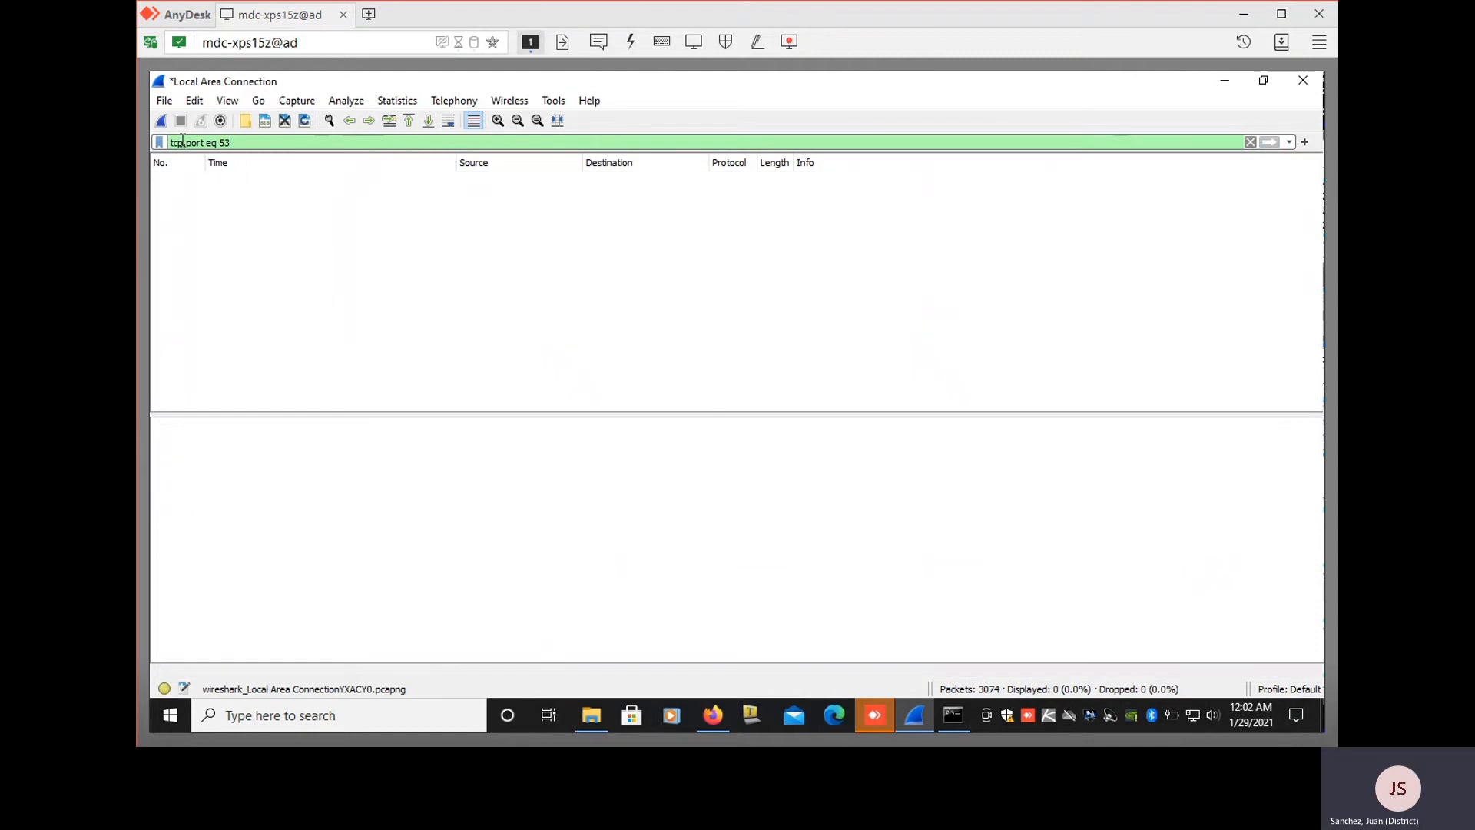
Change the display filter's protocol to udp so that it reads udp.port eq 53, and apply it
{"action": "left_click", "coordinate": [159, 142]}
{"action": "left_click", "coordinate": [183, 143]}
{"action": "type", "text": "udp"}
{"action": "key", "text": "Return"}
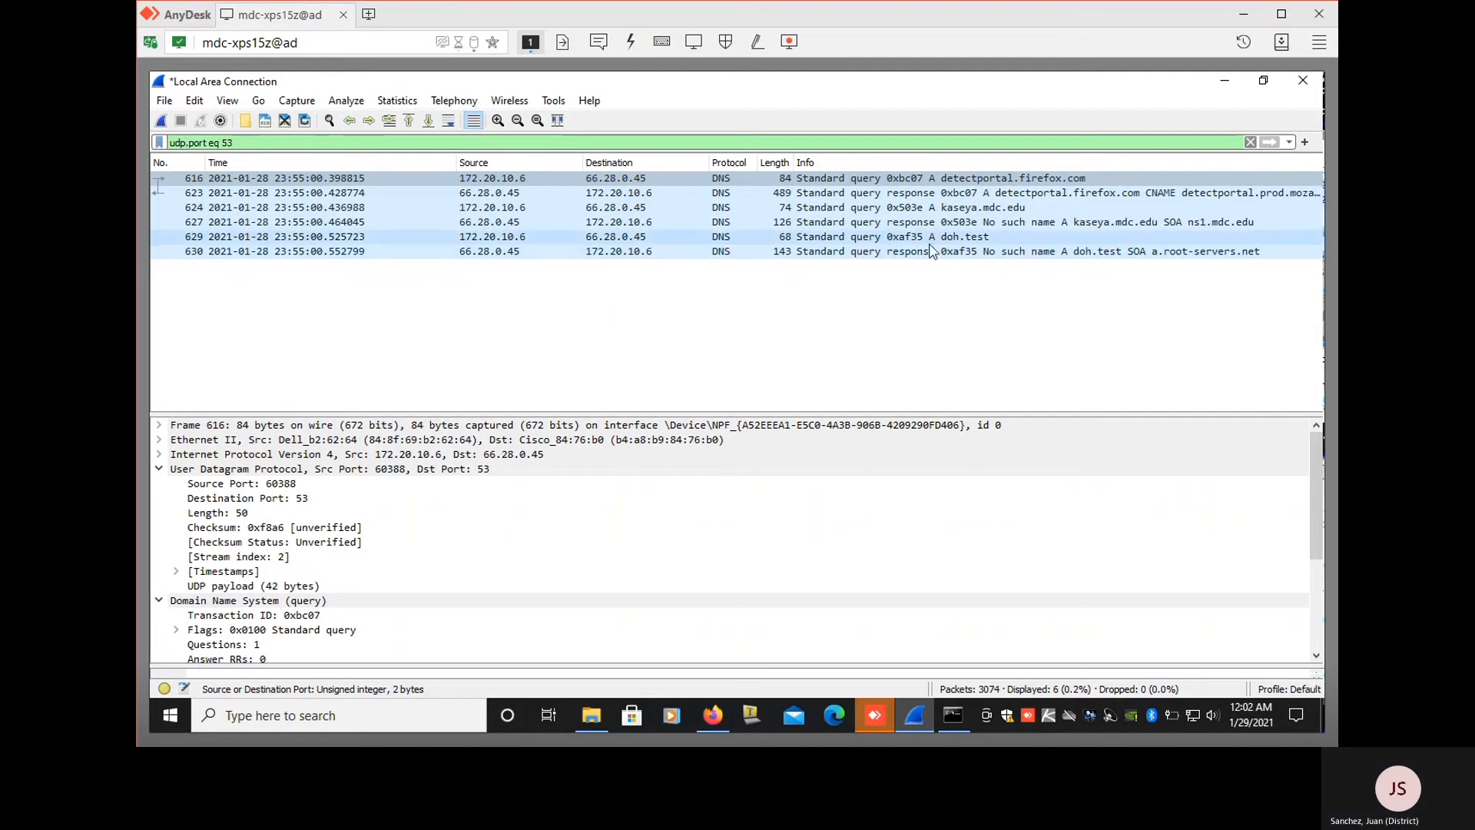
Select DNS response packet 623 for detectportal.firefox.com and examine its queries, answers, authoritative nameservers and additional records
{"action": "left_click", "coordinate": [1075, 193]}
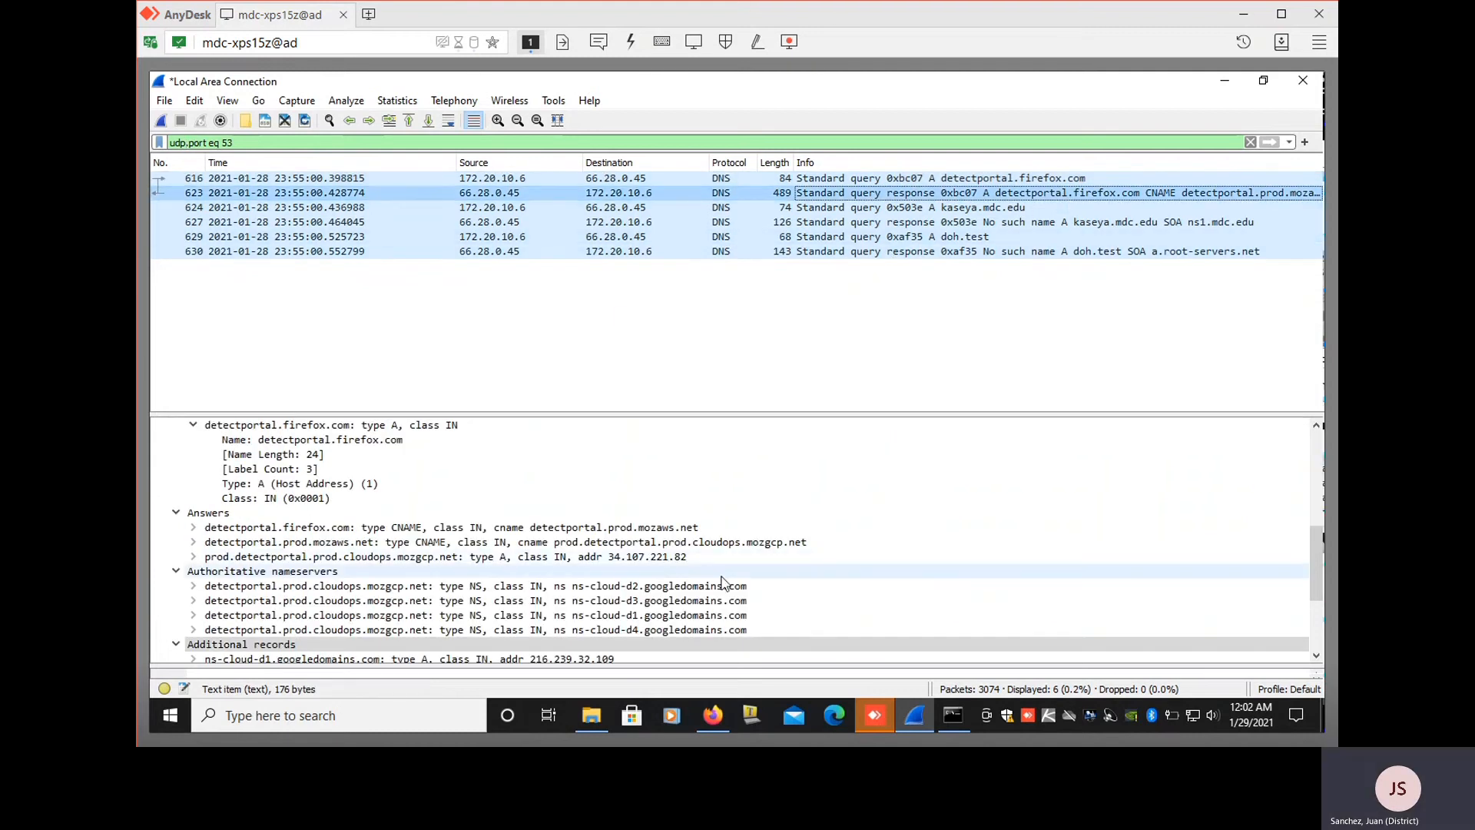
{"action": "scroll", "coordinate": [636, 586], "scroll_direction": "up", "scroll_amount": 2}
{"action": "scroll", "coordinate": [607, 592], "scroll_direction": "down", "scroll_amount": 1}
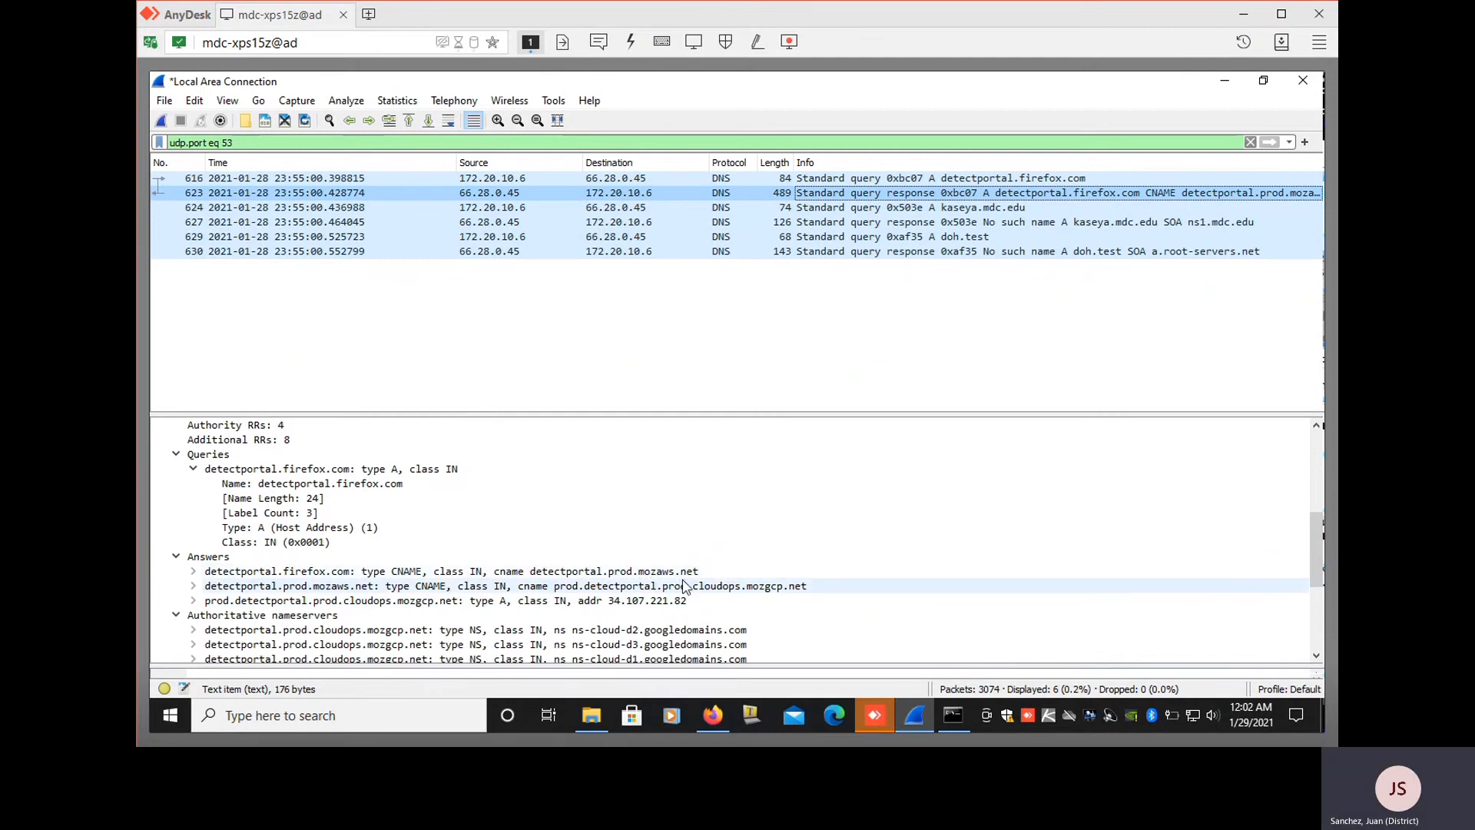
{"action": "scroll", "coordinate": [408, 592], "scroll_direction": "down", "scroll_amount": 4}
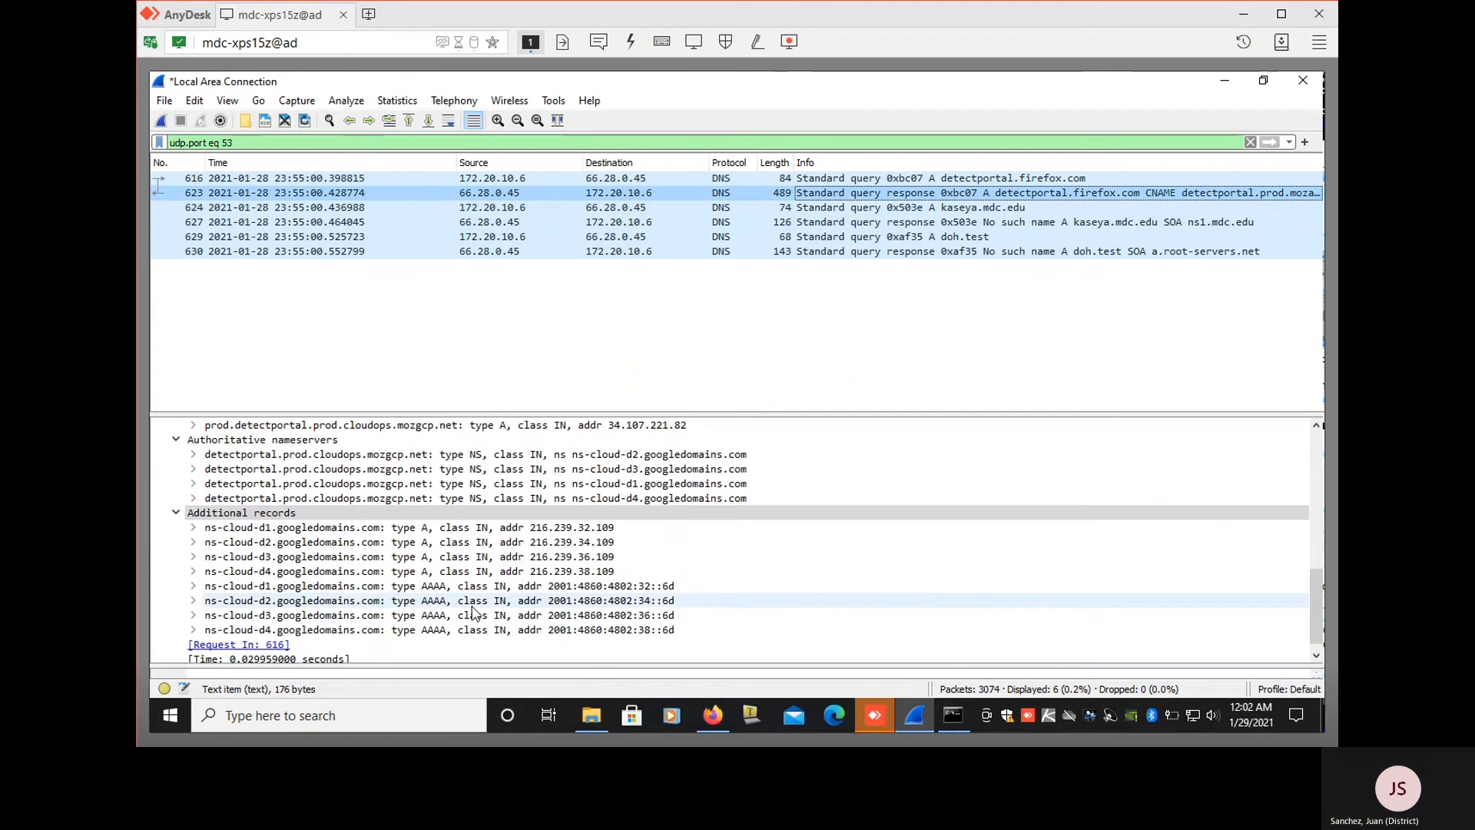
{"action": "scroll", "coordinate": [207, 598], "scroll_direction": "up", "scroll_amount": 4}
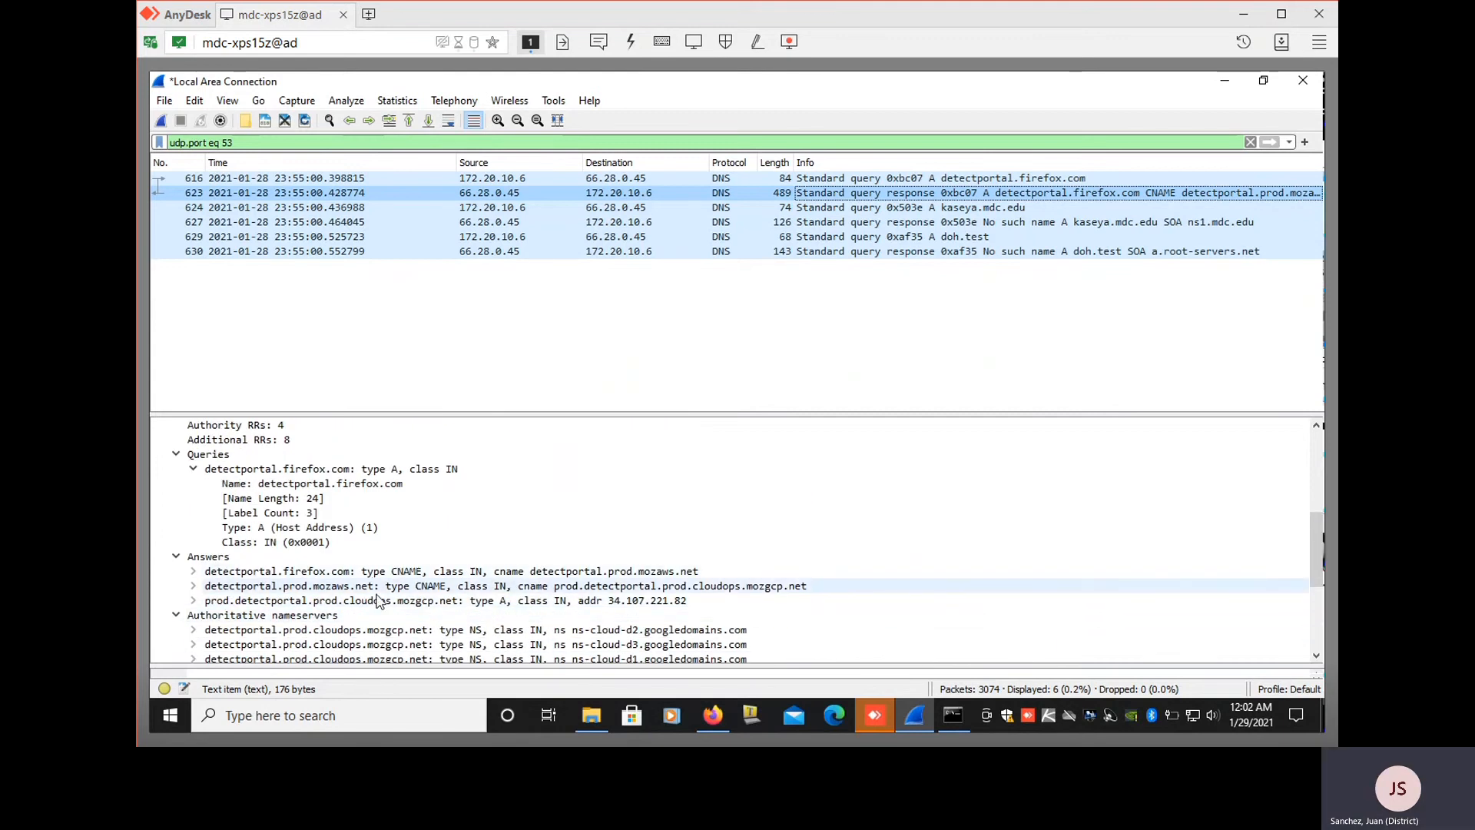
Go through DNS packets 624, 627, 629 and 630, checking the kaseya.mdc.edu and doh.test queries and responses
{"action": "left_click", "coordinate": [921, 209]}
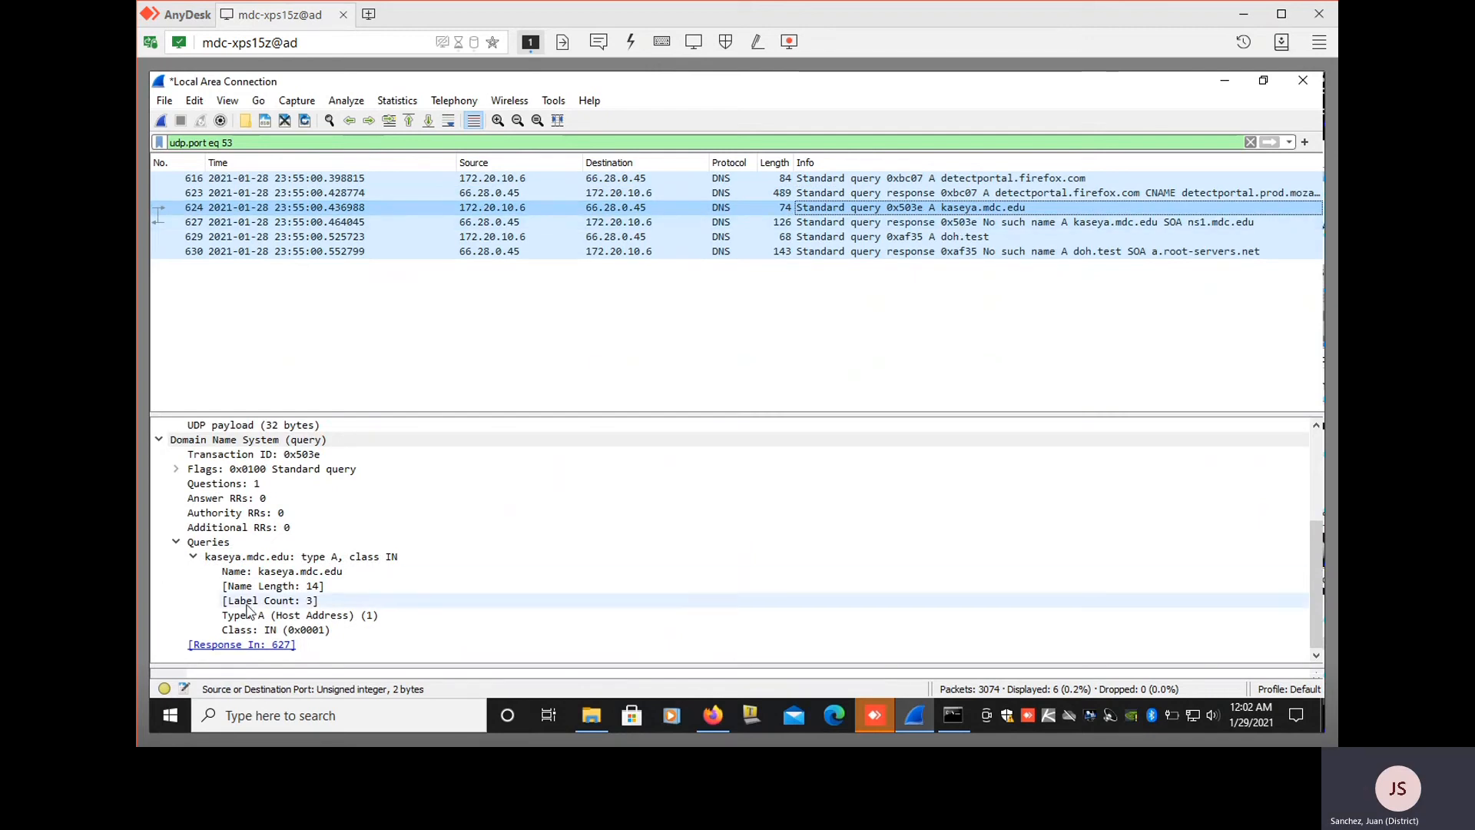
{"action": "left_click", "coordinate": [953, 225]}
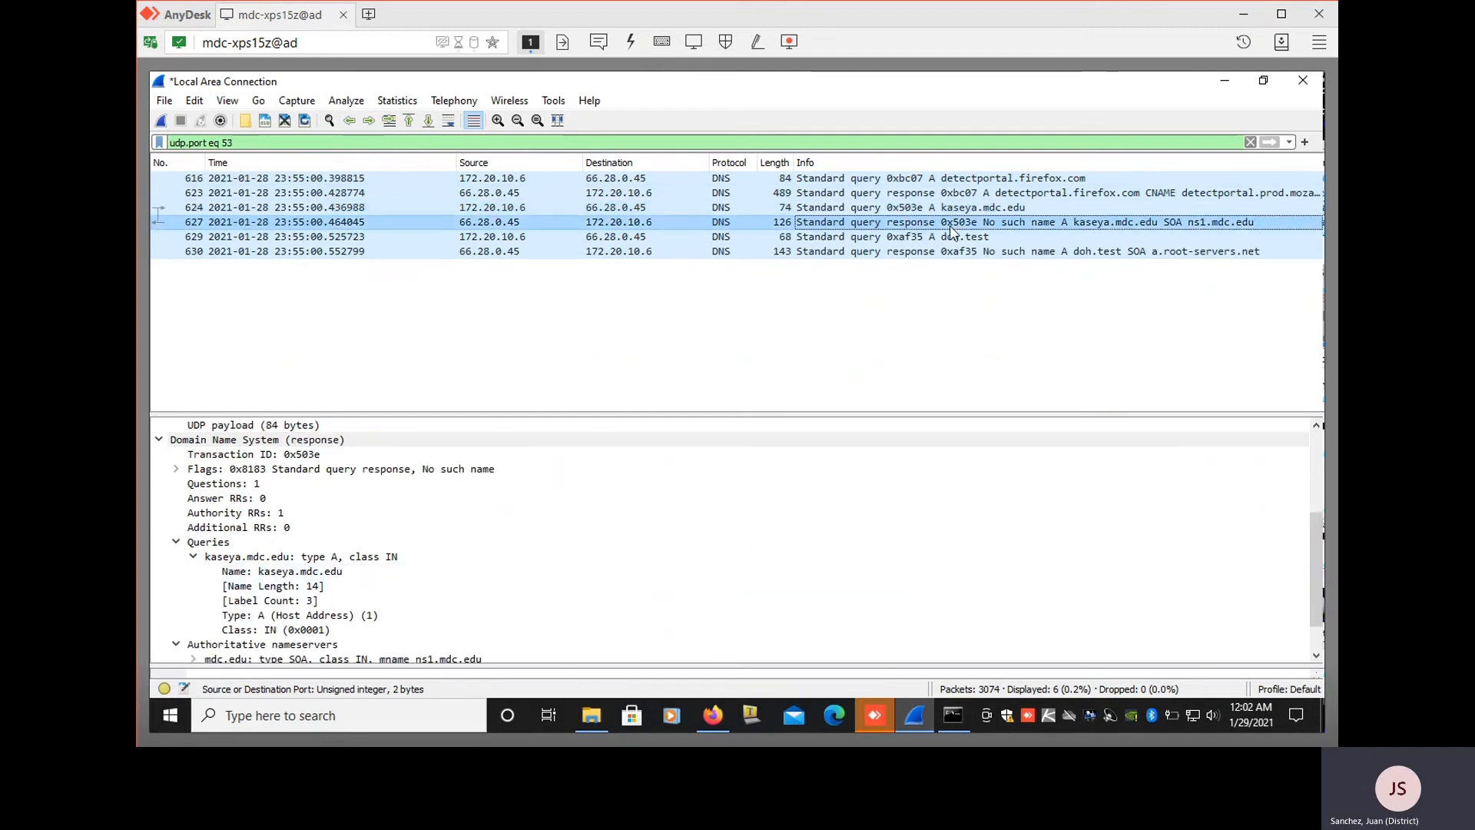
{"action": "left_click", "coordinate": [955, 238]}
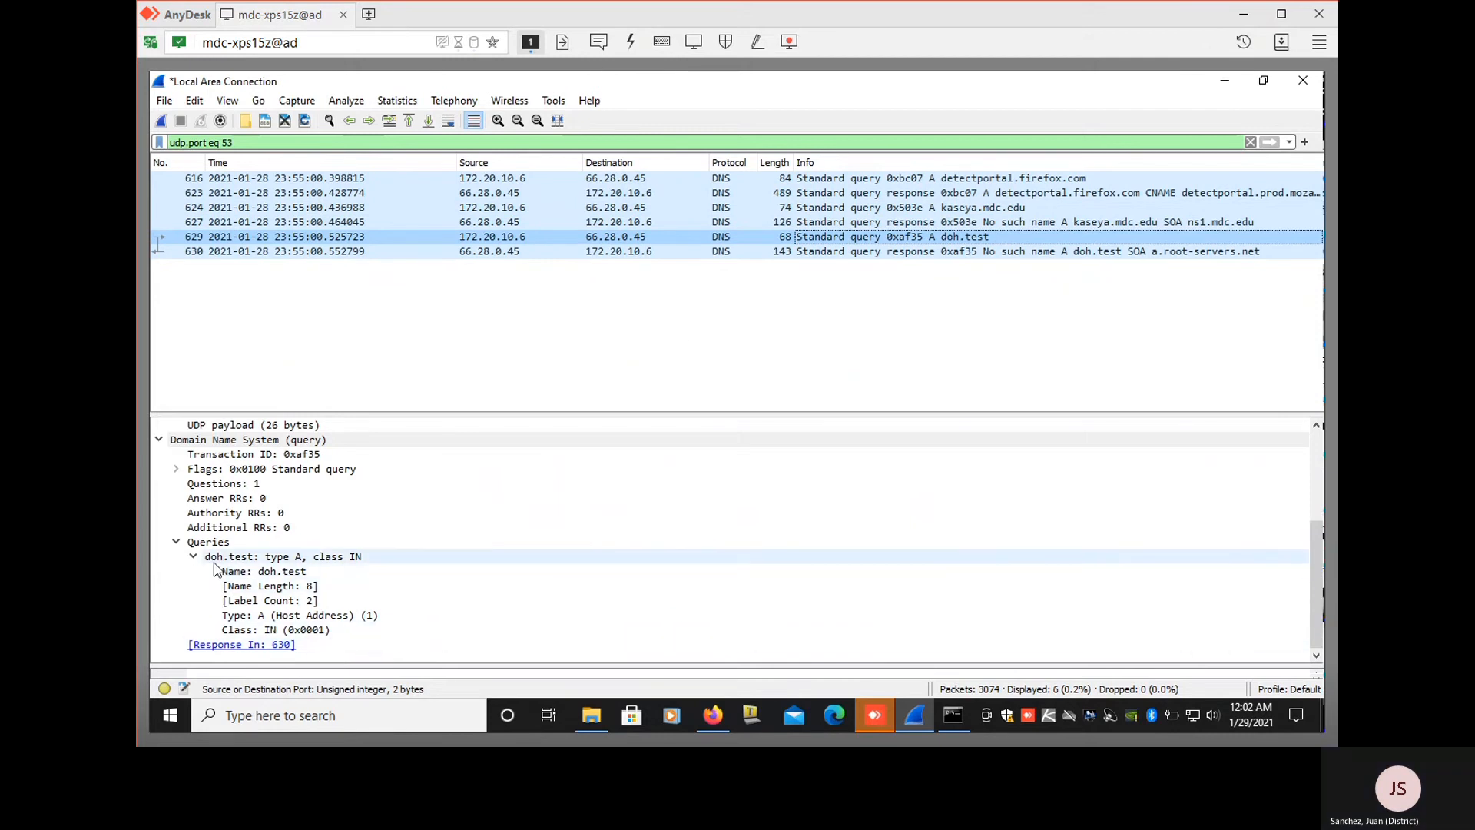
{"action": "left_click", "coordinate": [997, 254]}
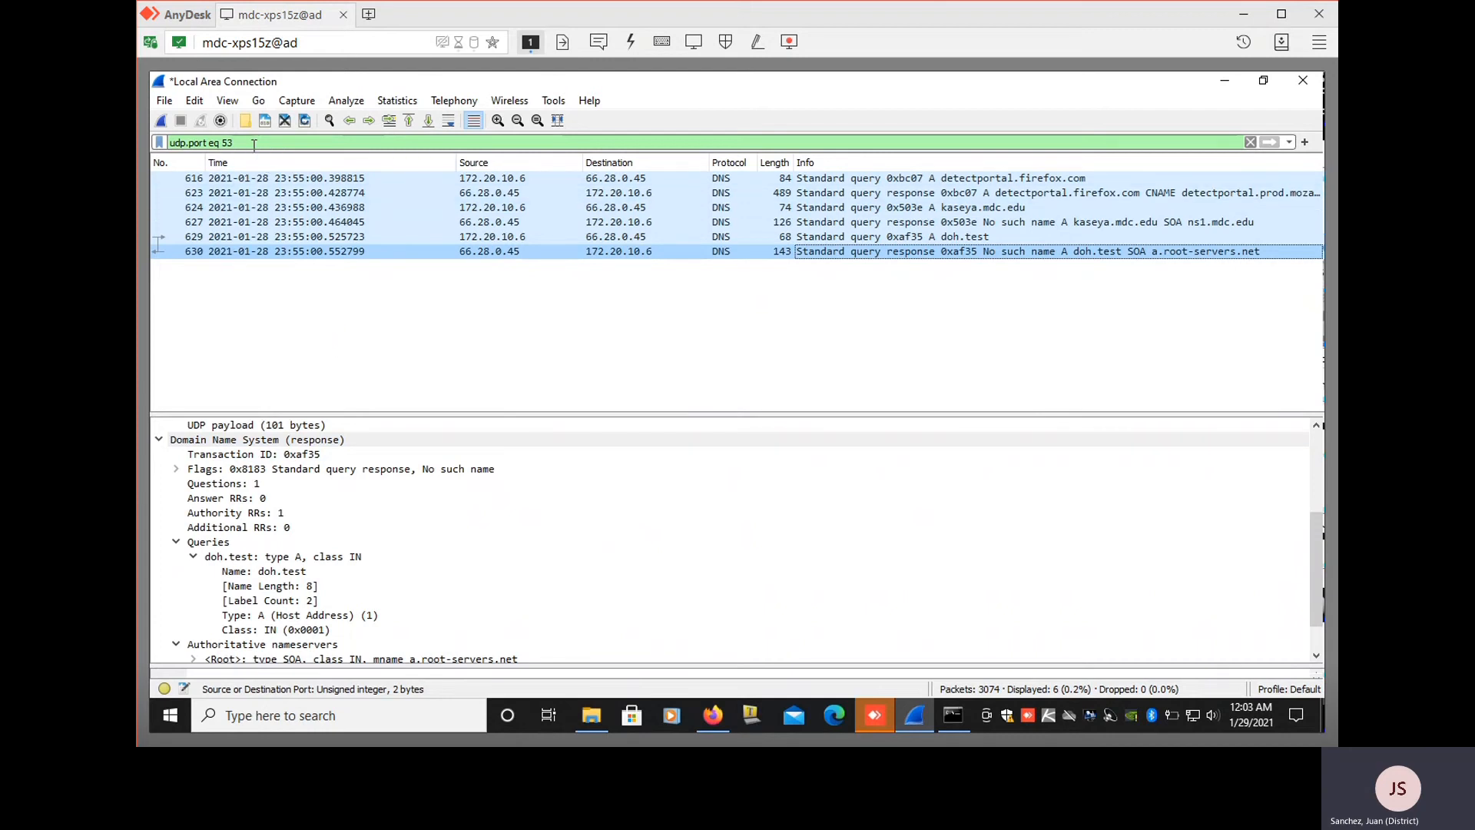
Replace the display filter with the condition ip.addr eq 172.20.10.6
{"action": "left_click_drag", "start_coordinate": [254, 145], "coordinate": [167, 143]}
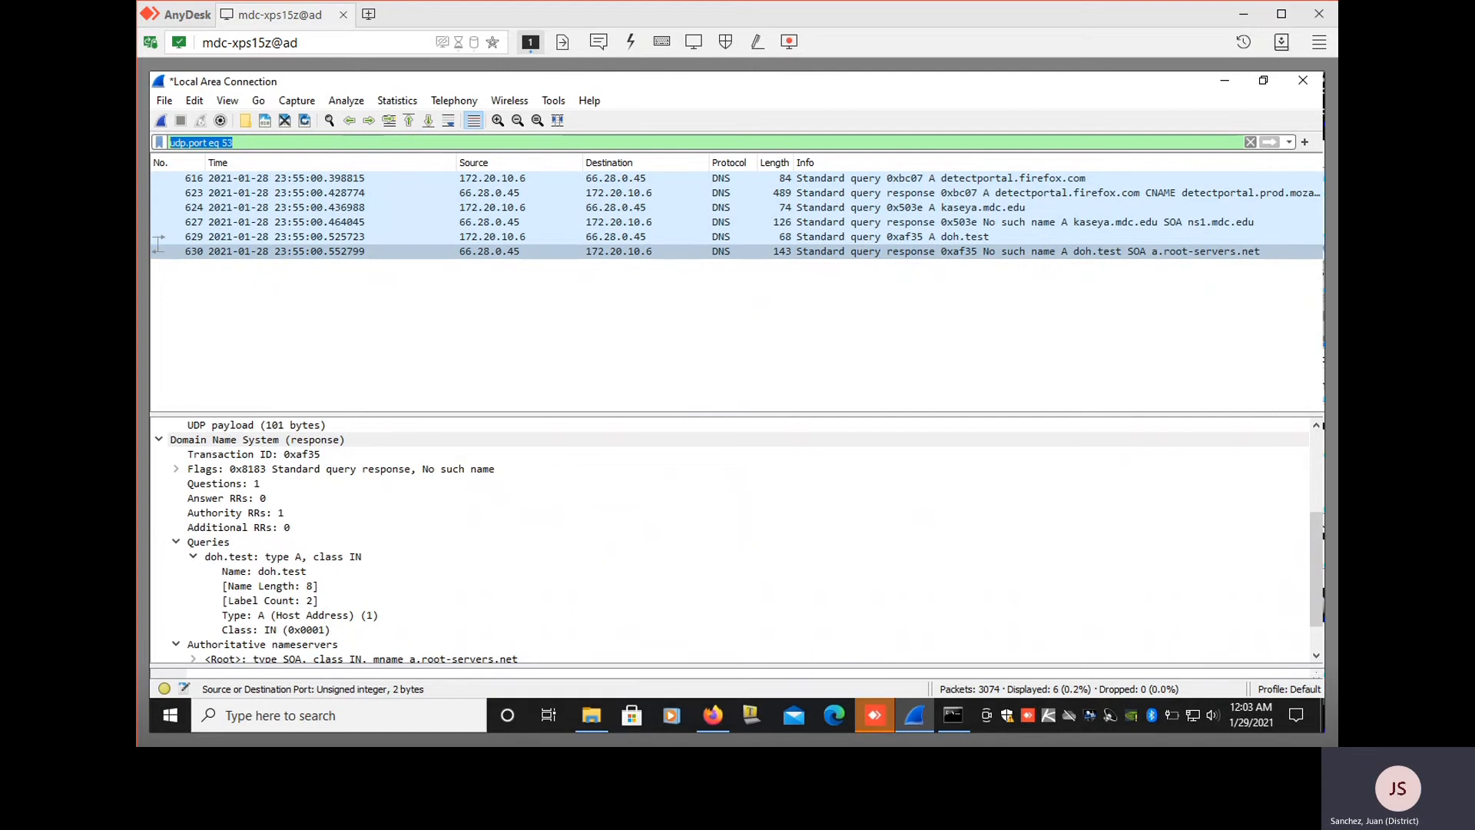
{"action": "type", "text": "ip."}
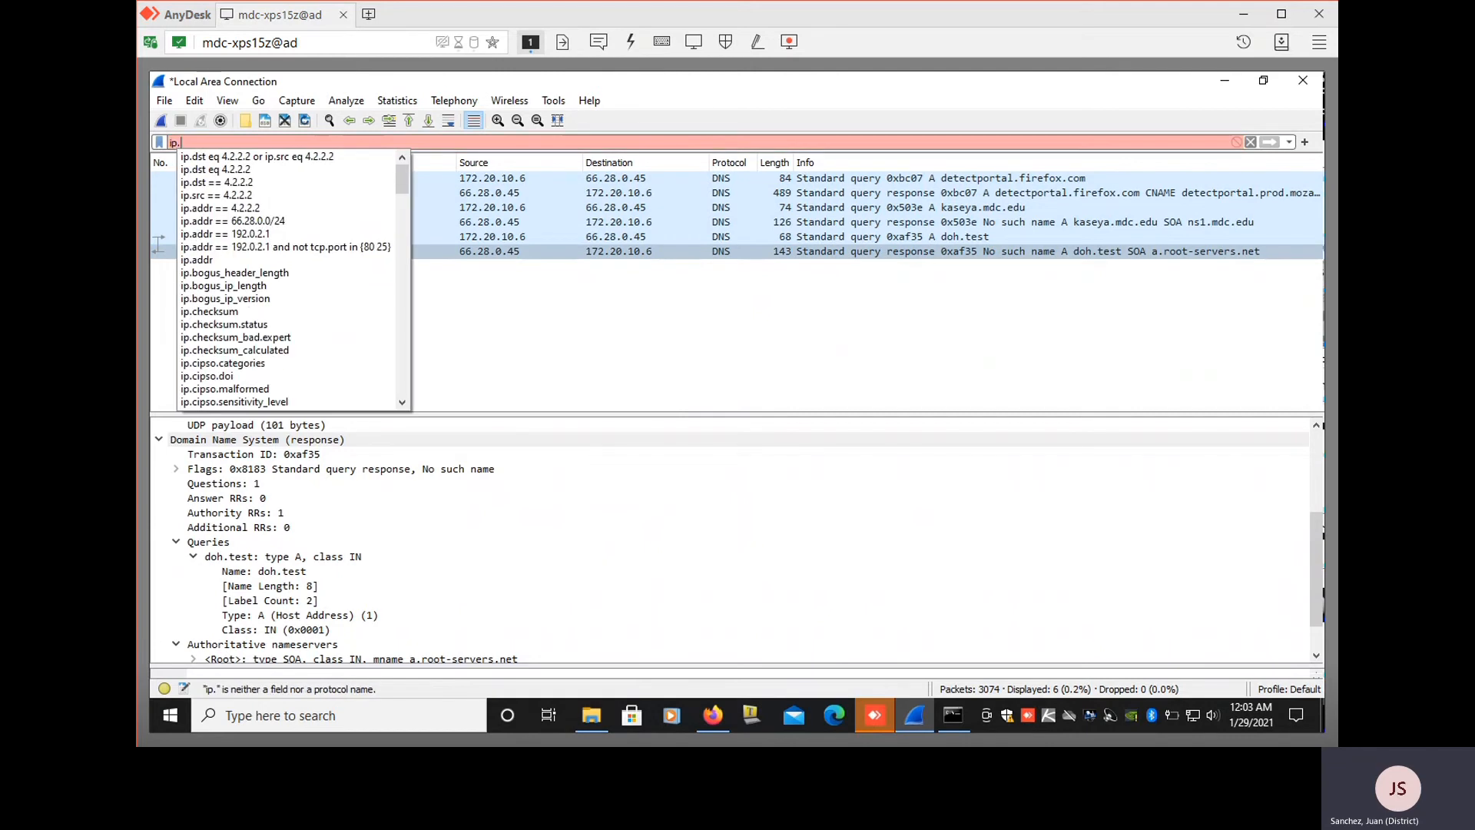
{"action": "type", "text": "add"}
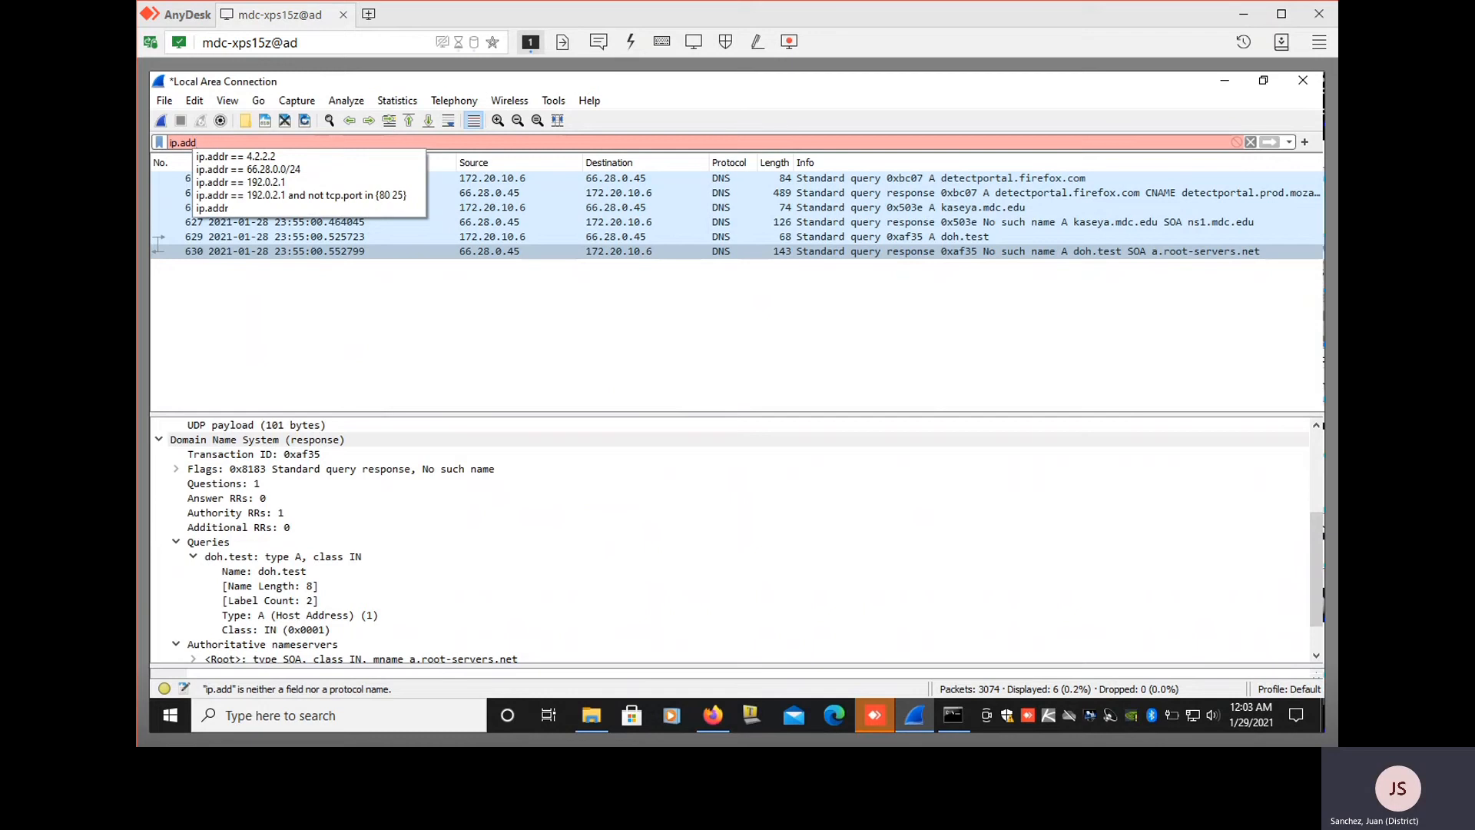
{"action": "type", "text": "r "}
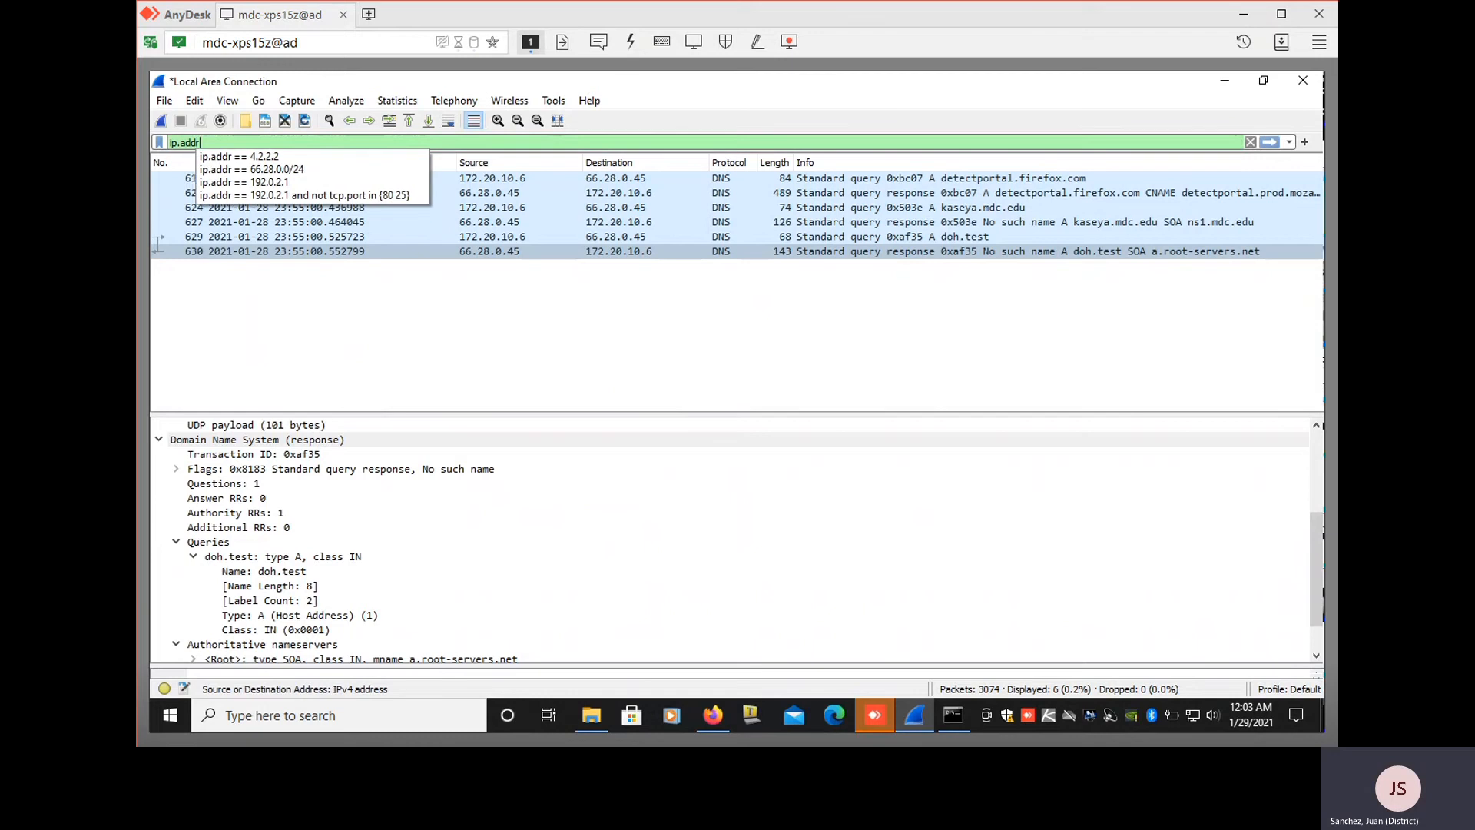
{"action": "type", "text": "eq "}
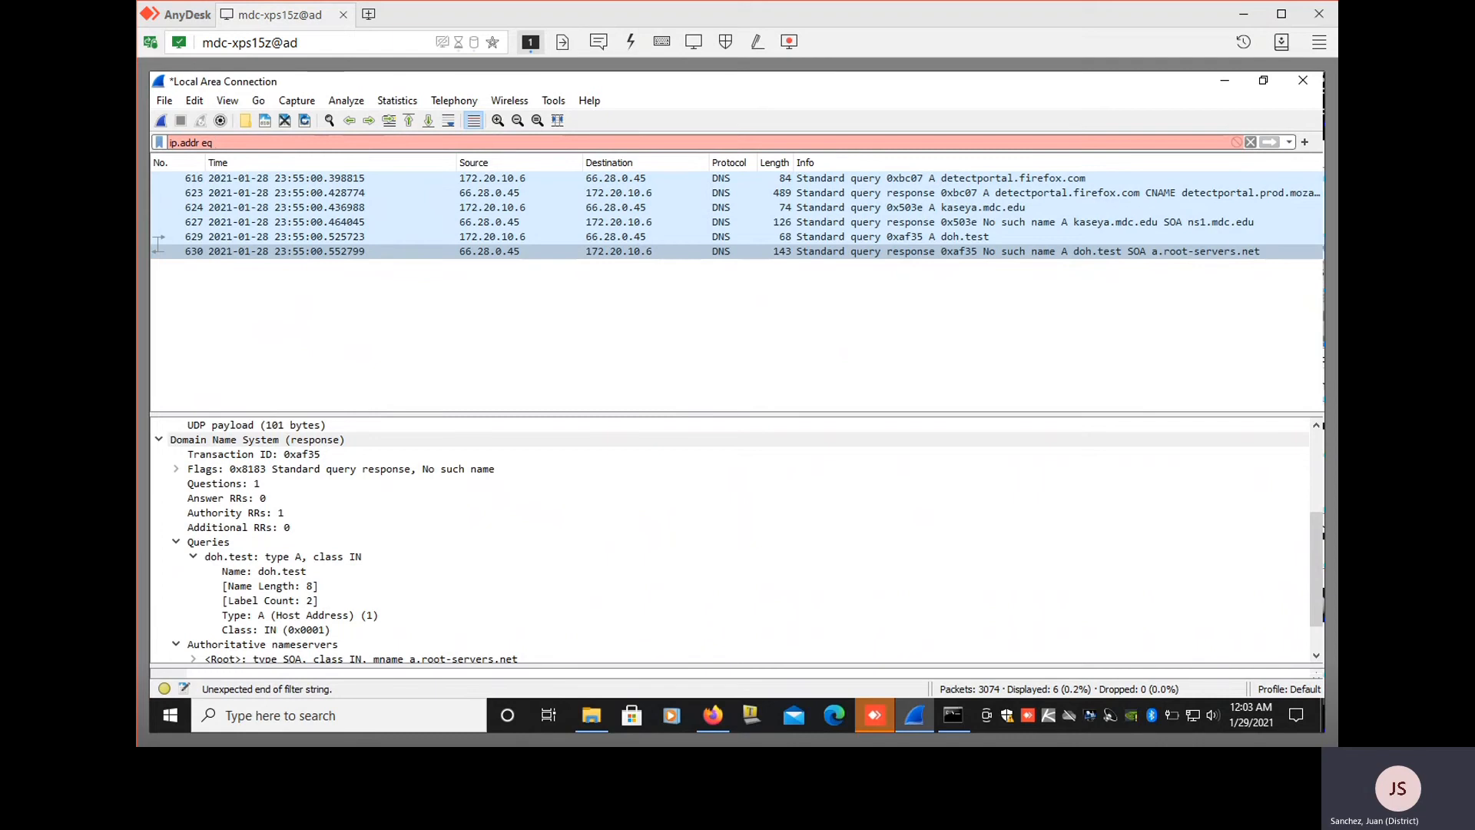
{"action": "type", "text": "172.2"}
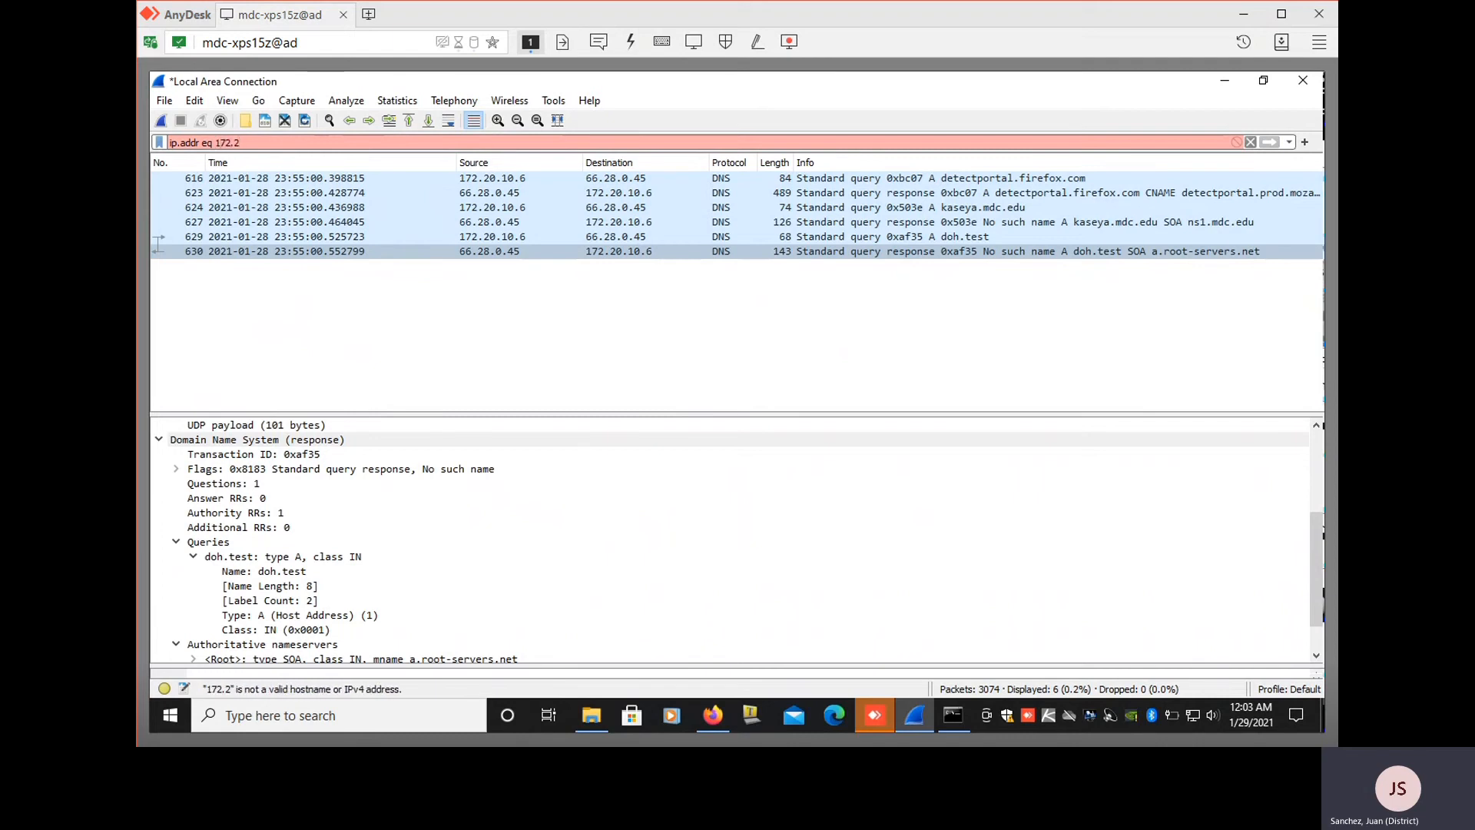
{"action": "type", "text": "0.10.6"}
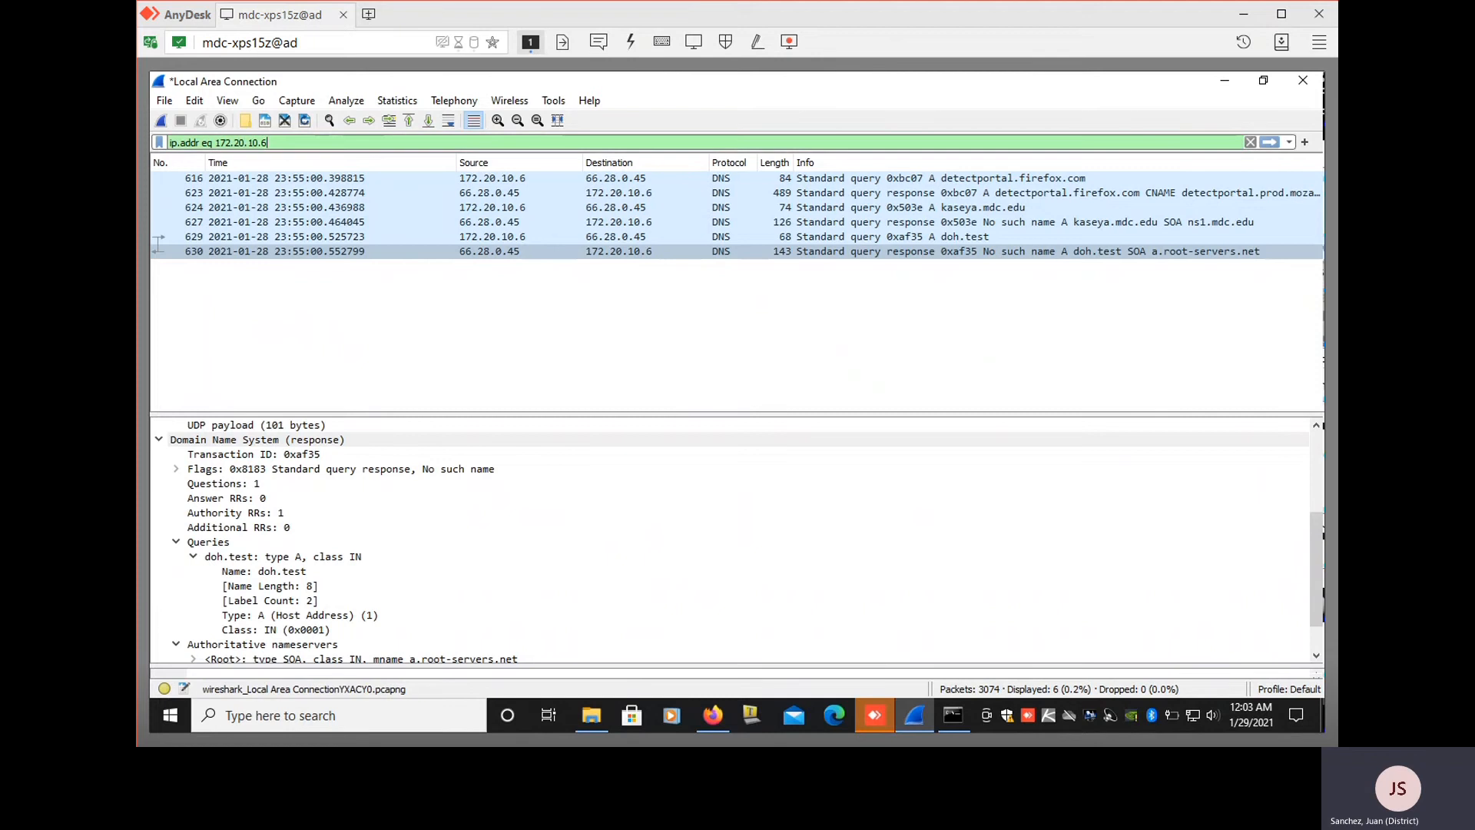
Extend the display filter with or ip.addr eq 172.67.143.3, apply it and look through the packet list
{"action": "type", "text": " or"}
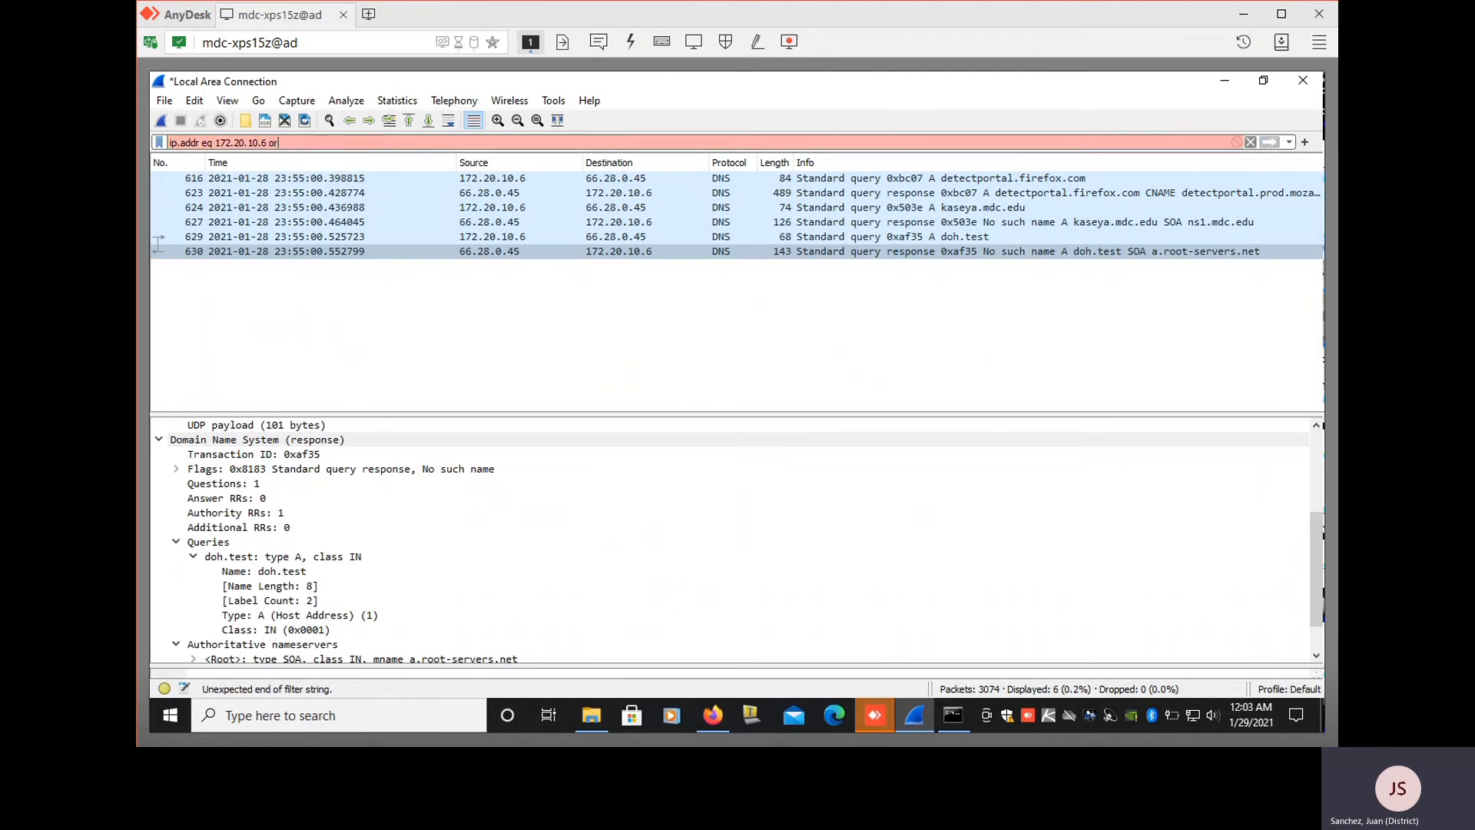
{"action": "type", "text": " ipadd"}
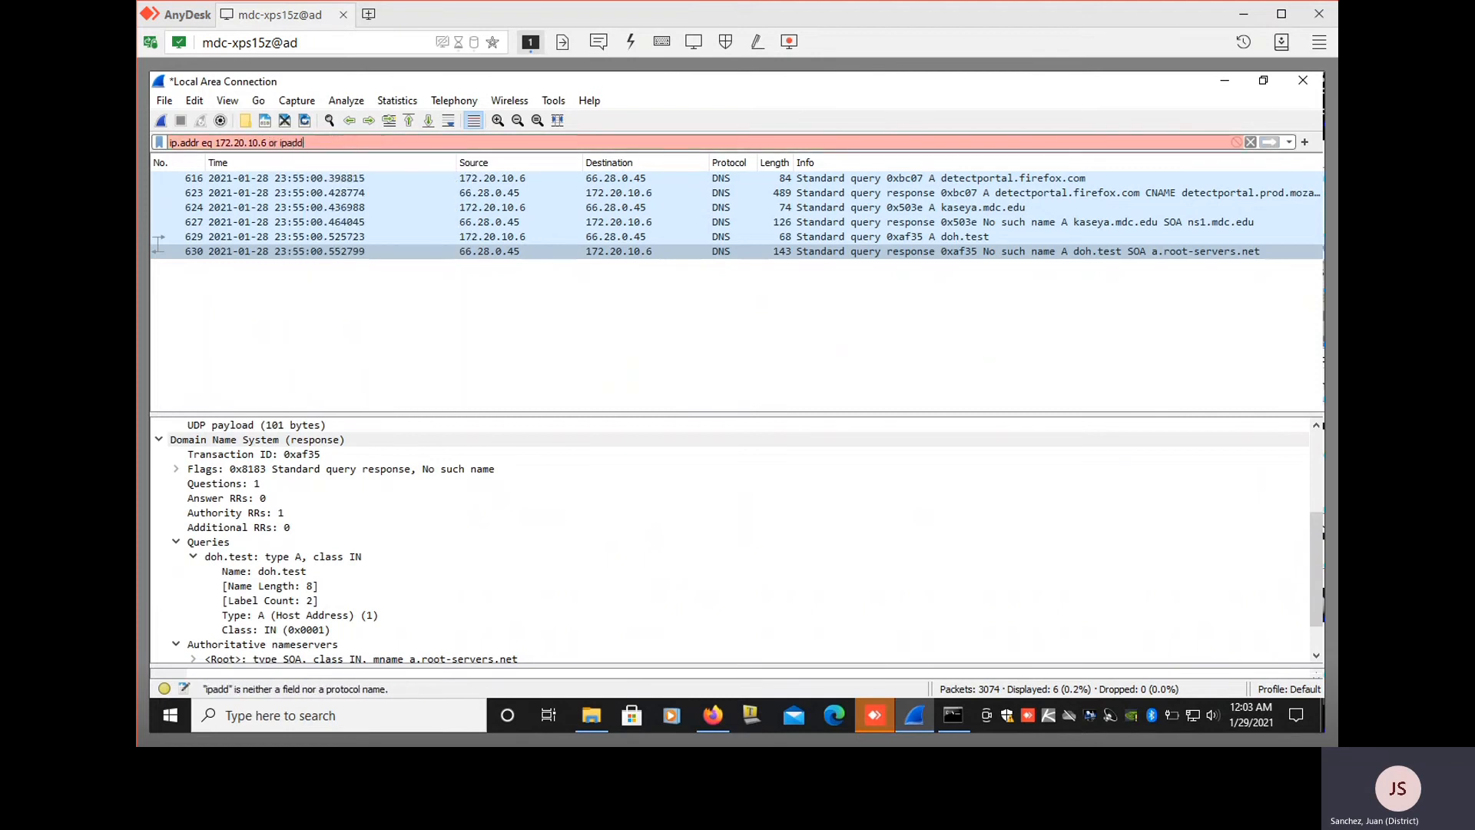
{"action": "key", "text": "BackSpace"}
{"action": "key", "text": "BackSpace"}
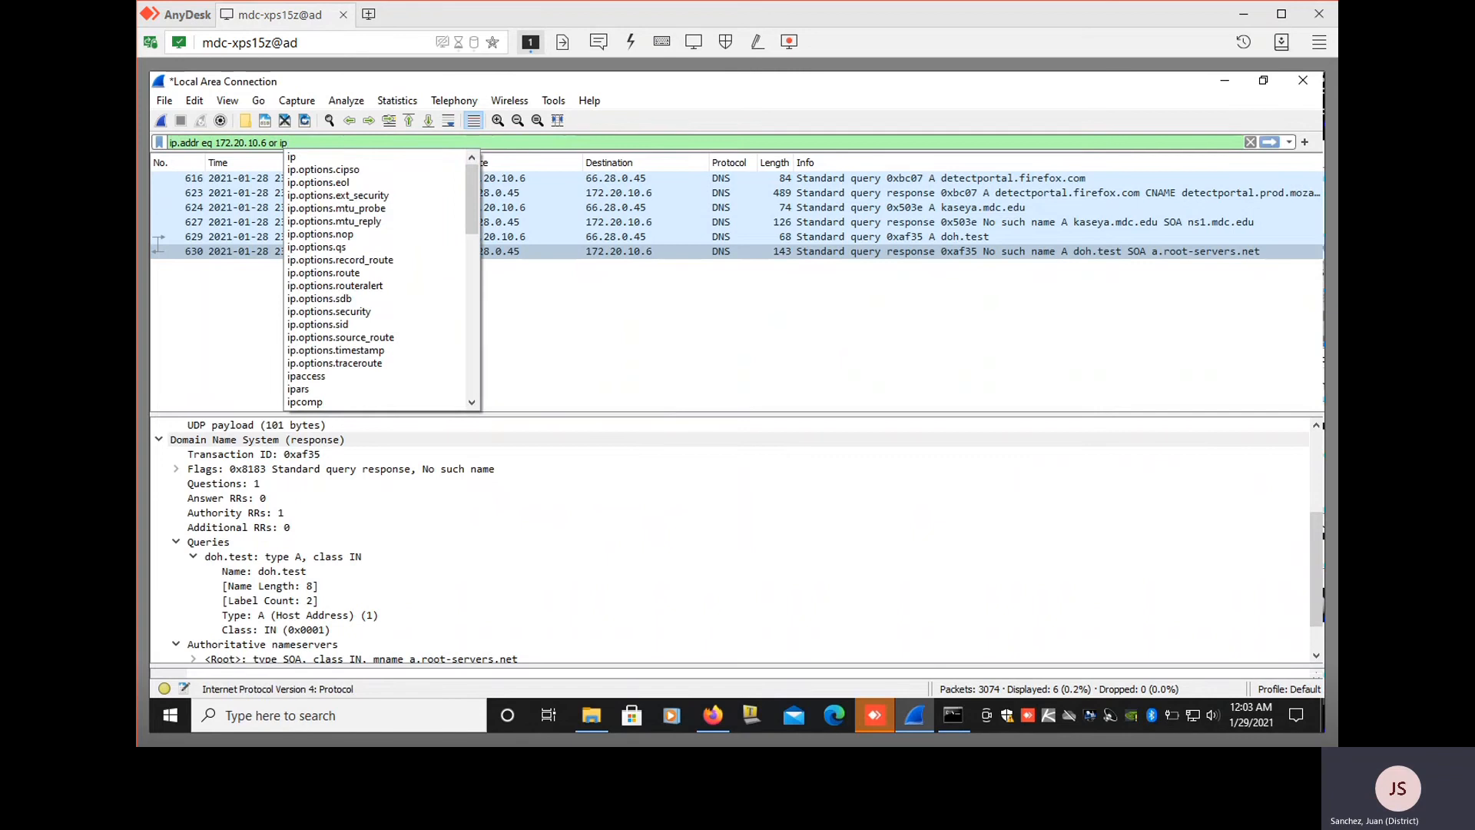
{"action": "type", "text": ".ad"}
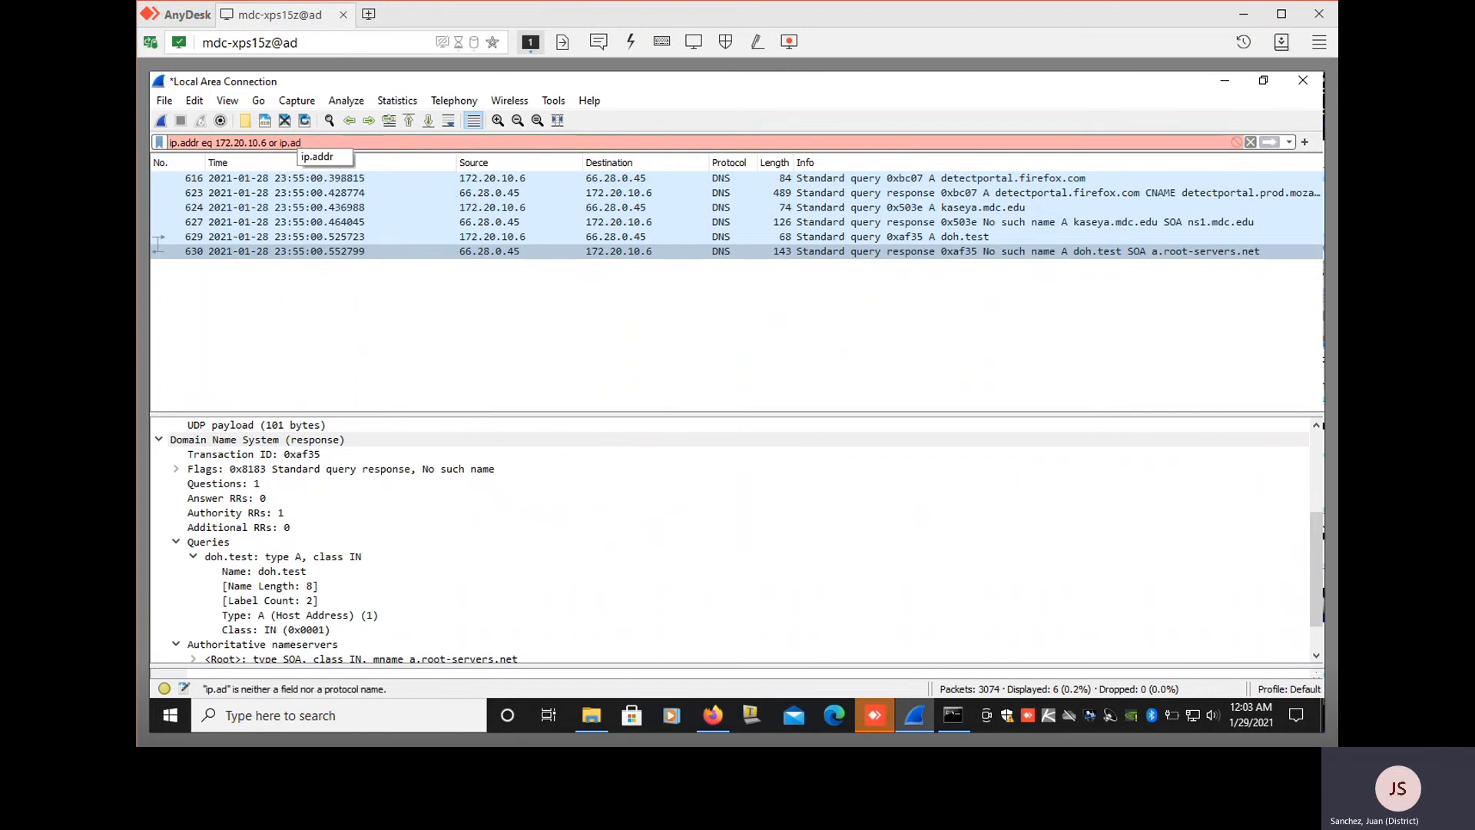
{"action": "type", "text": "dr"}
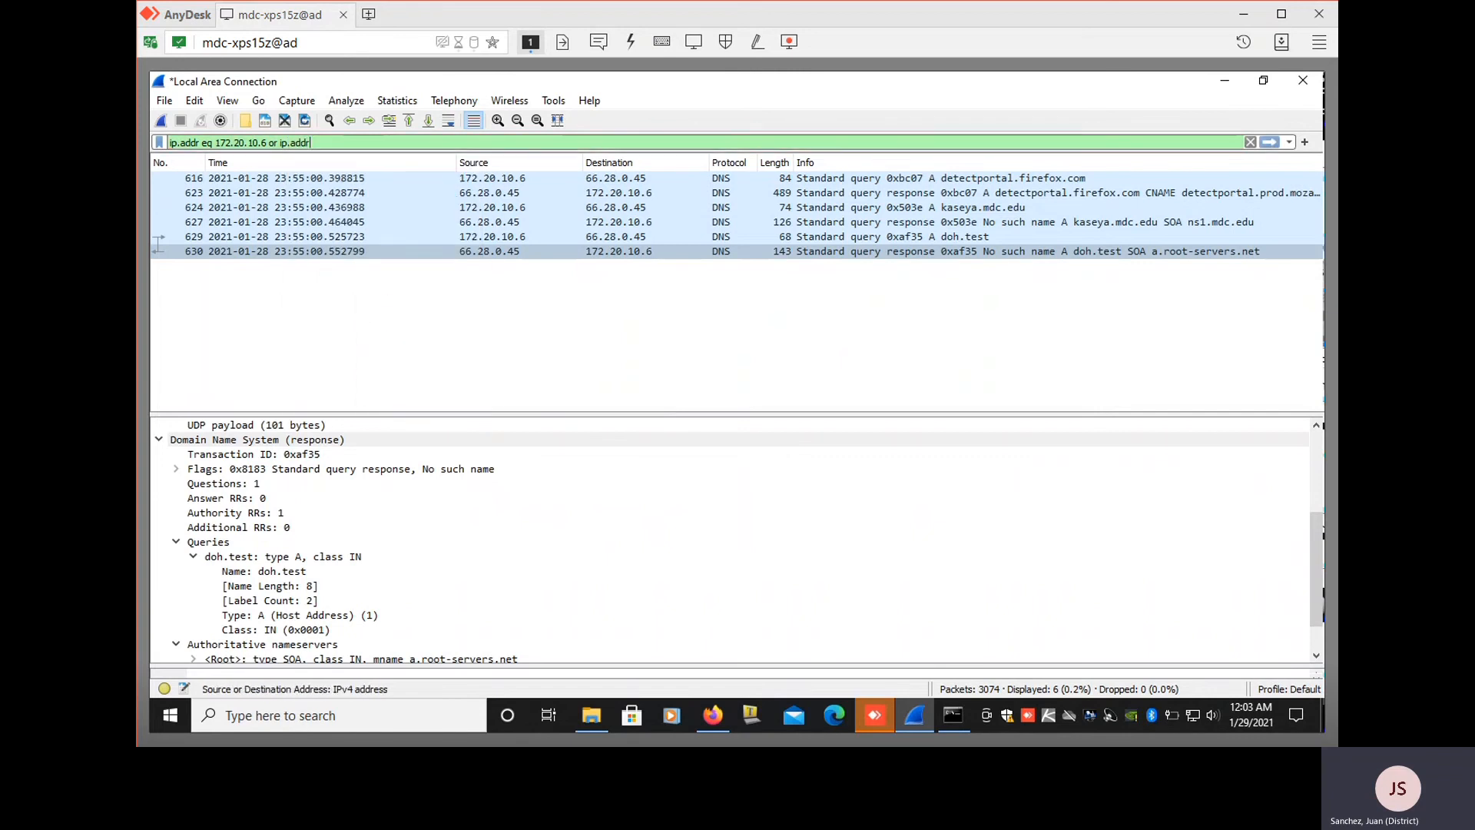
{"action": "type", "text": " eq"}
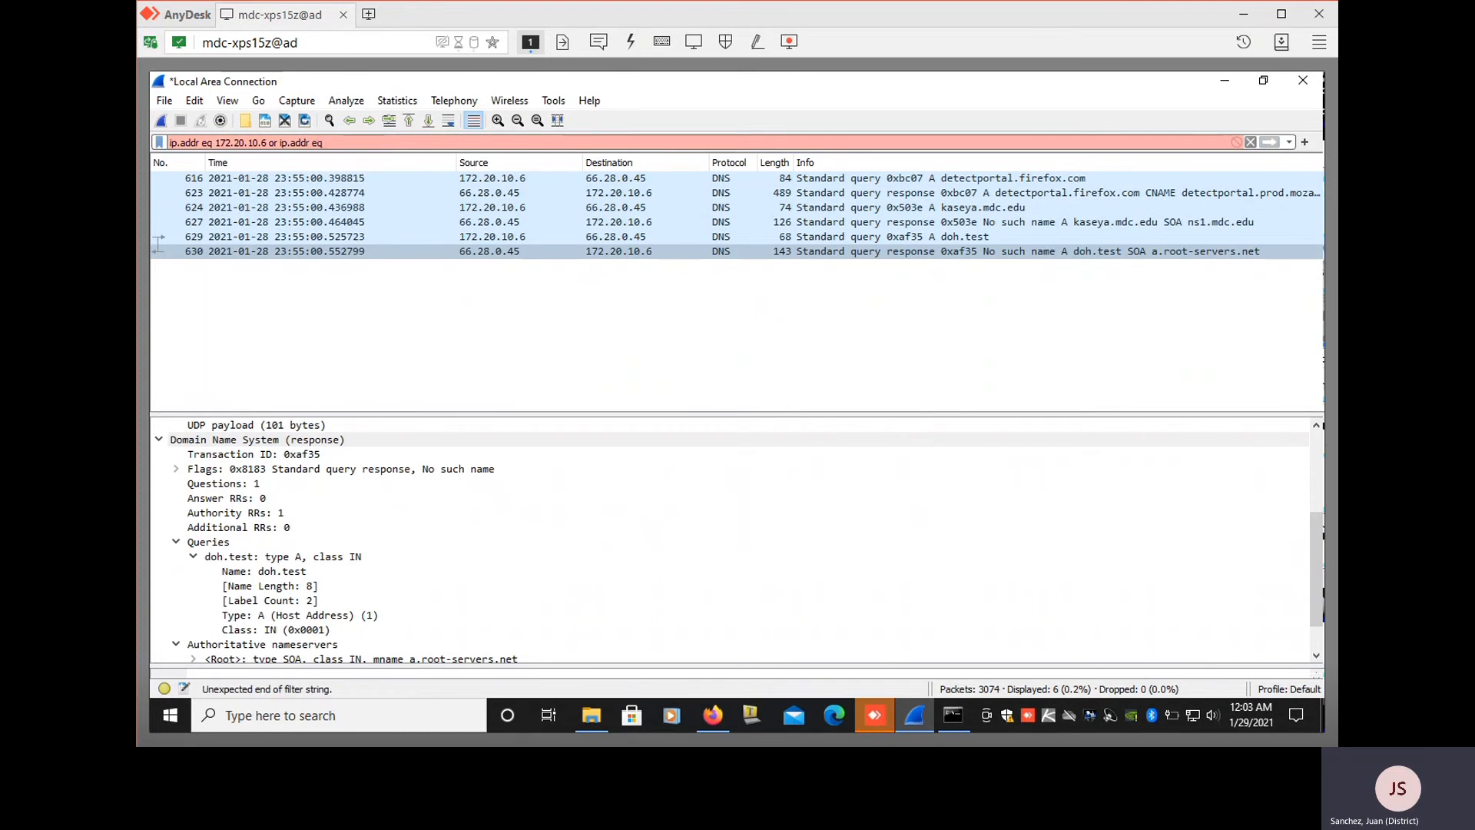
{"action": "type", "text": " 172"}
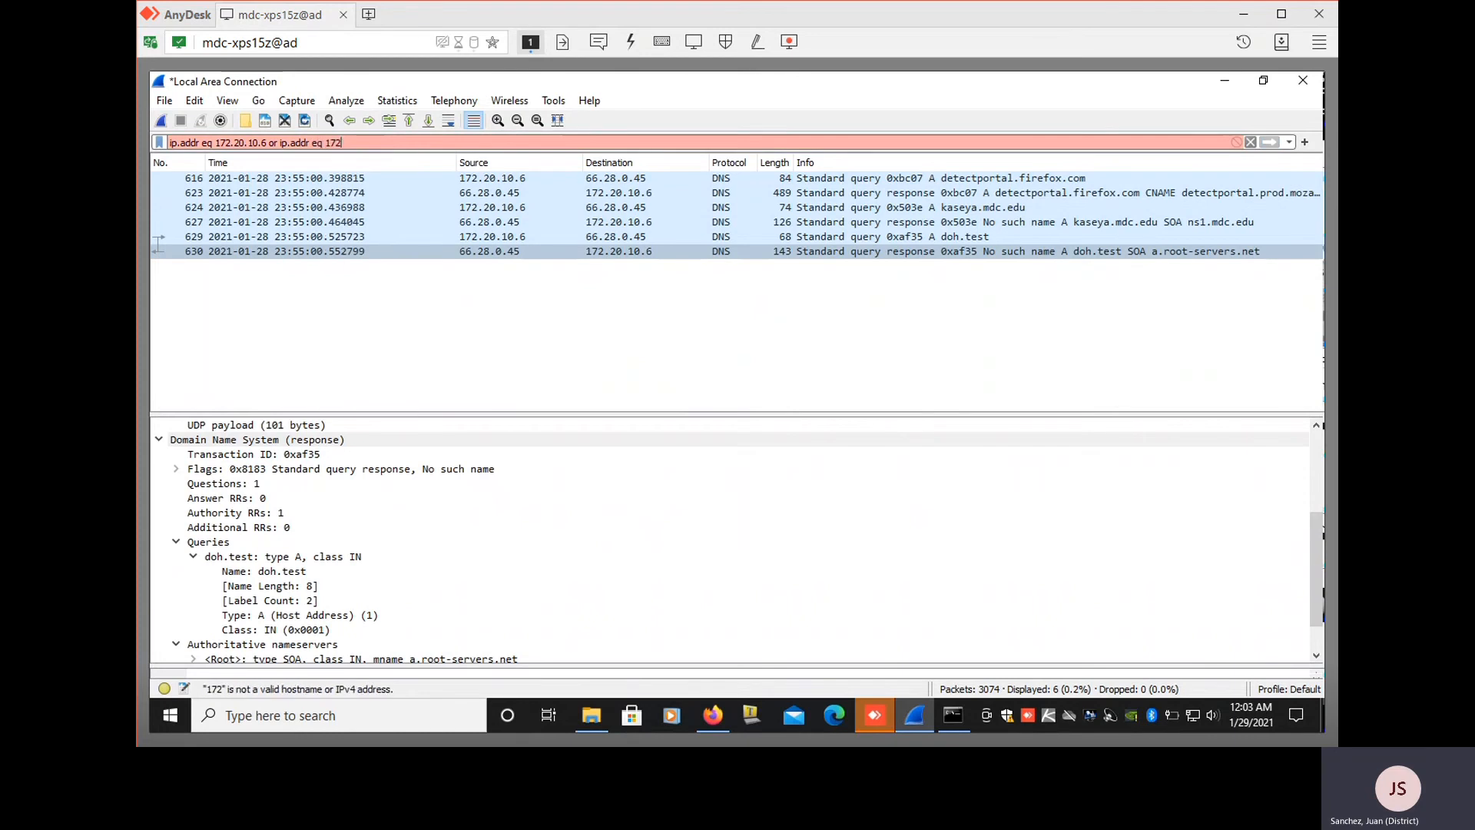
{"action": "type", "text": ".67.143"}
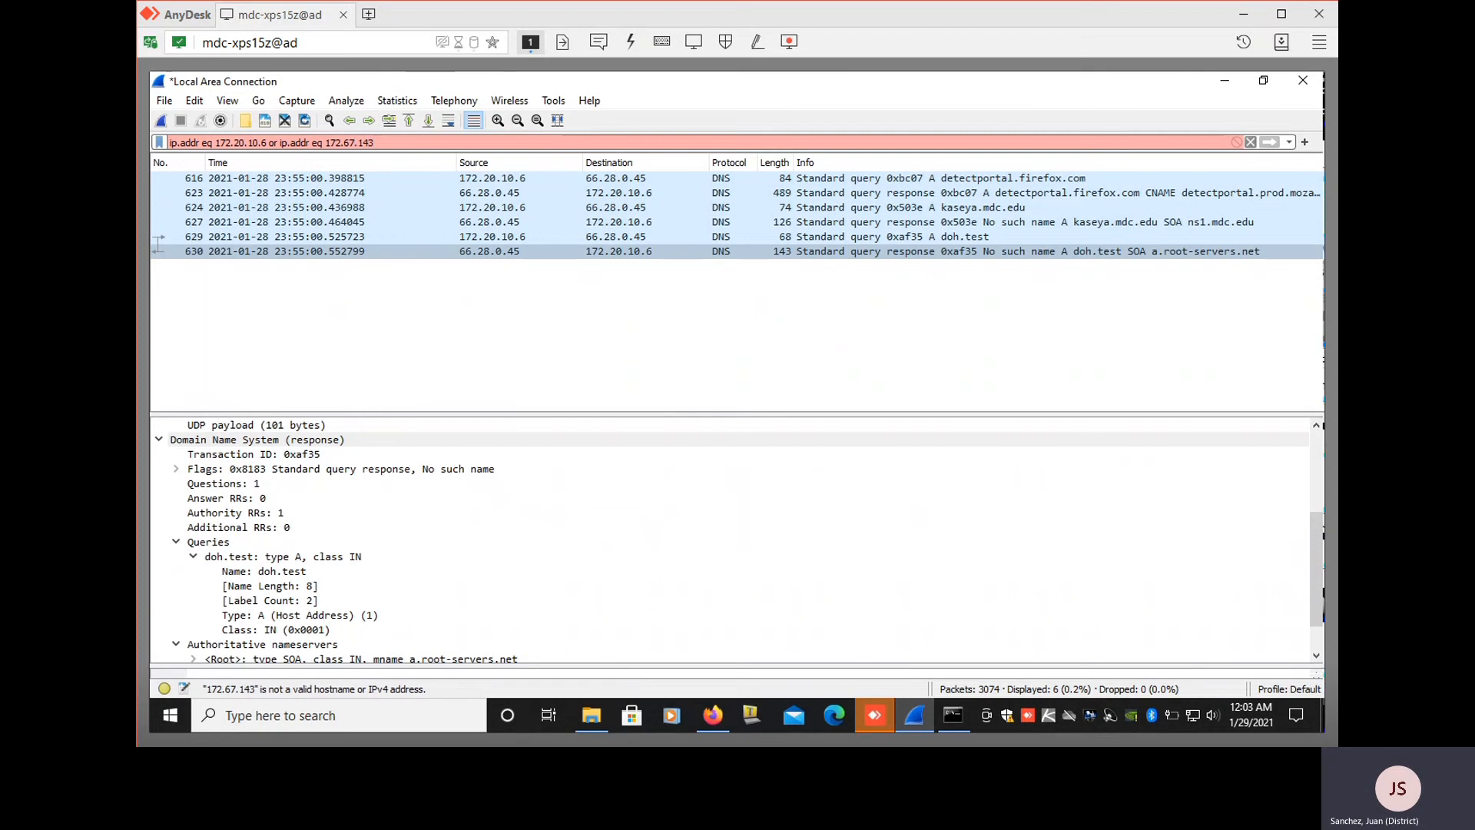
{"action": "type", "text": ".3"}
{"action": "key", "text": "Return"}
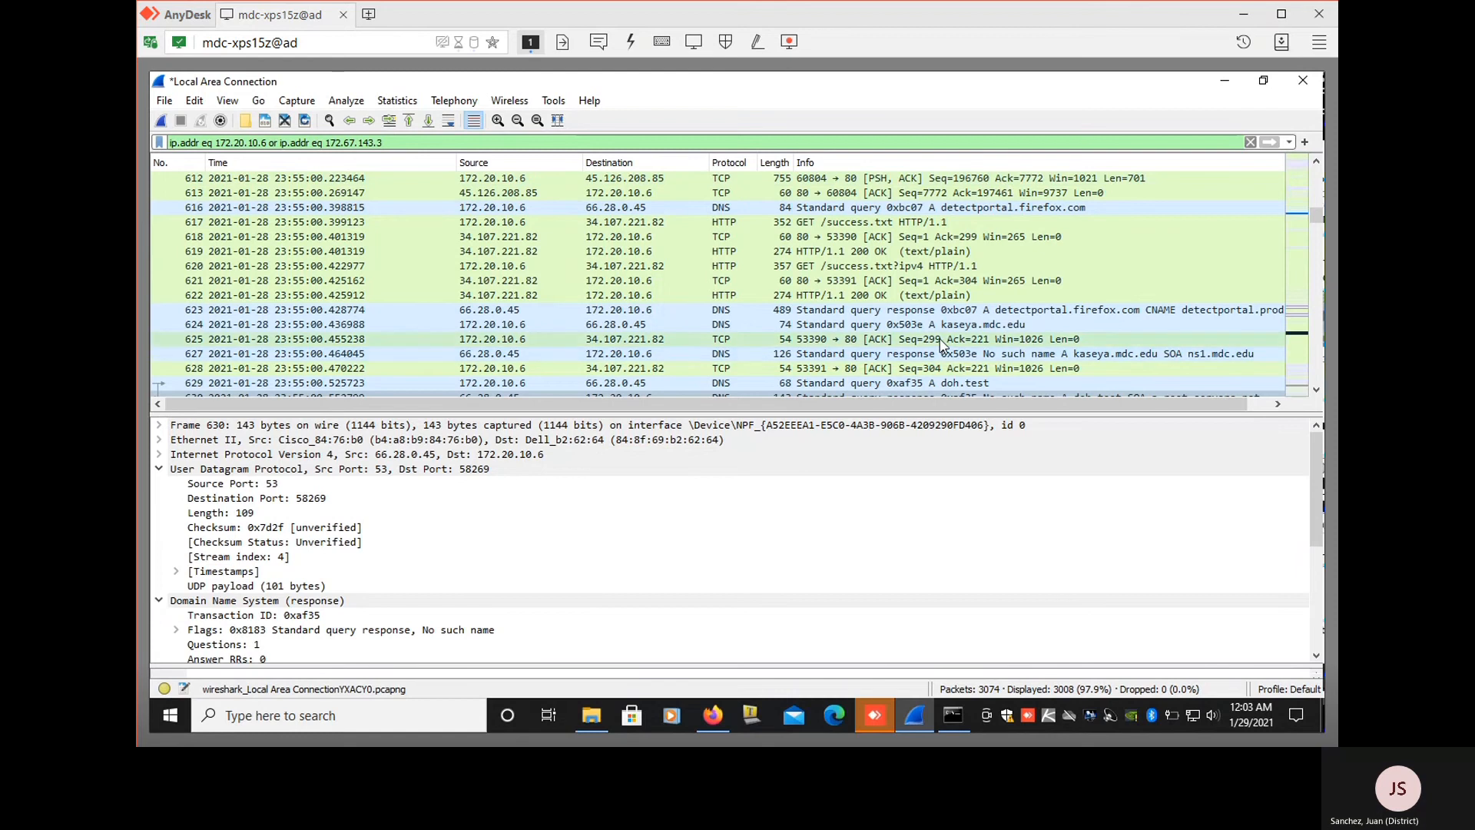
{"action": "scroll", "coordinate": [855, 361], "scroll_direction": "down", "scroll_amount": 3}
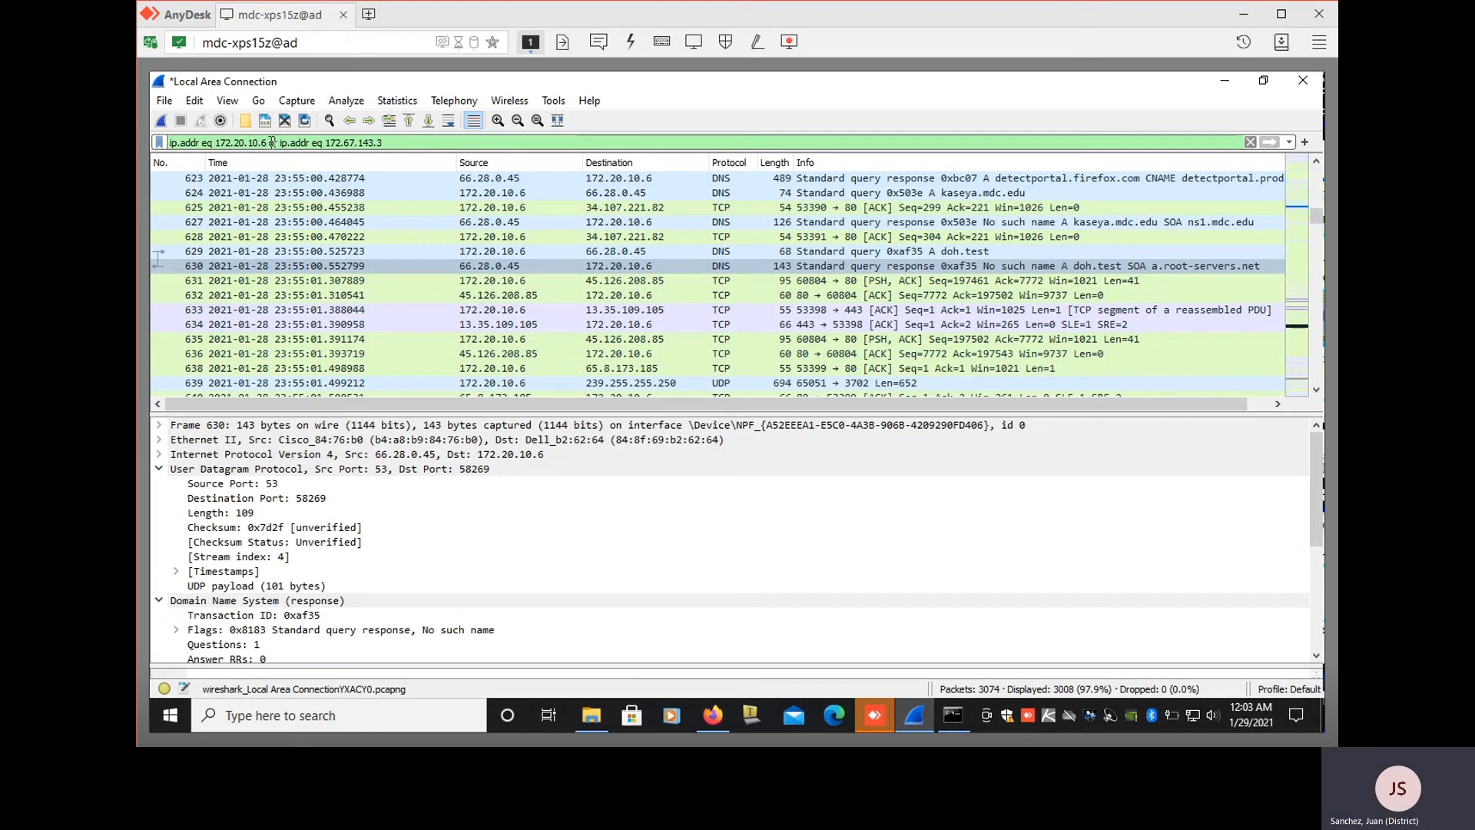
Remove the 172.20.10.6 condition so that the display filter reads ip.addr eq 172.67.143.3, and apply it
{"action": "left_click_drag", "start_coordinate": [275, 143], "coordinate": [170, 143]}
{"action": "key", "text": "BackSpace"}
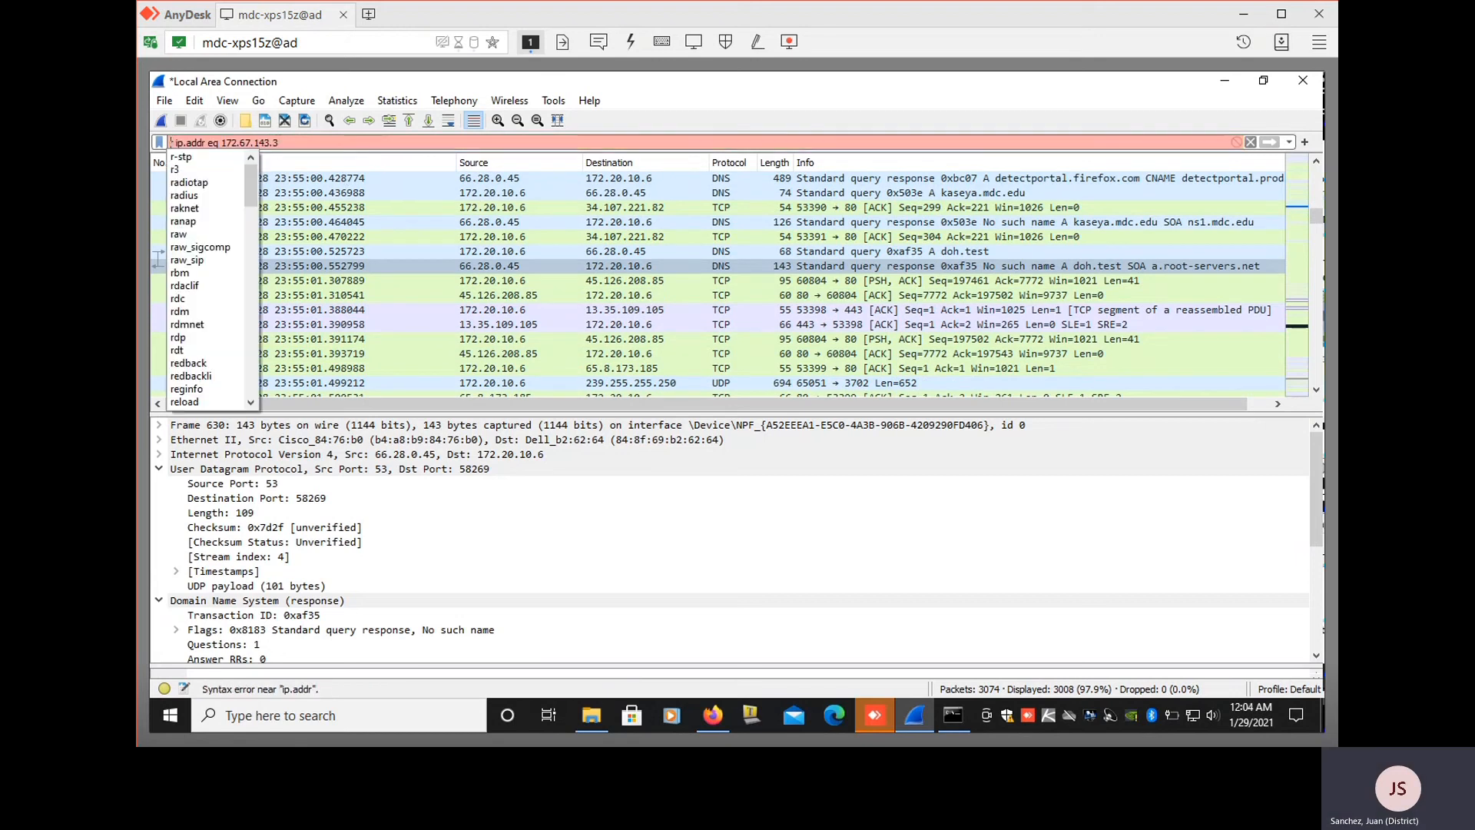
{"action": "key", "text": "BackSpace"}
{"action": "key", "text": "BackSpace"}
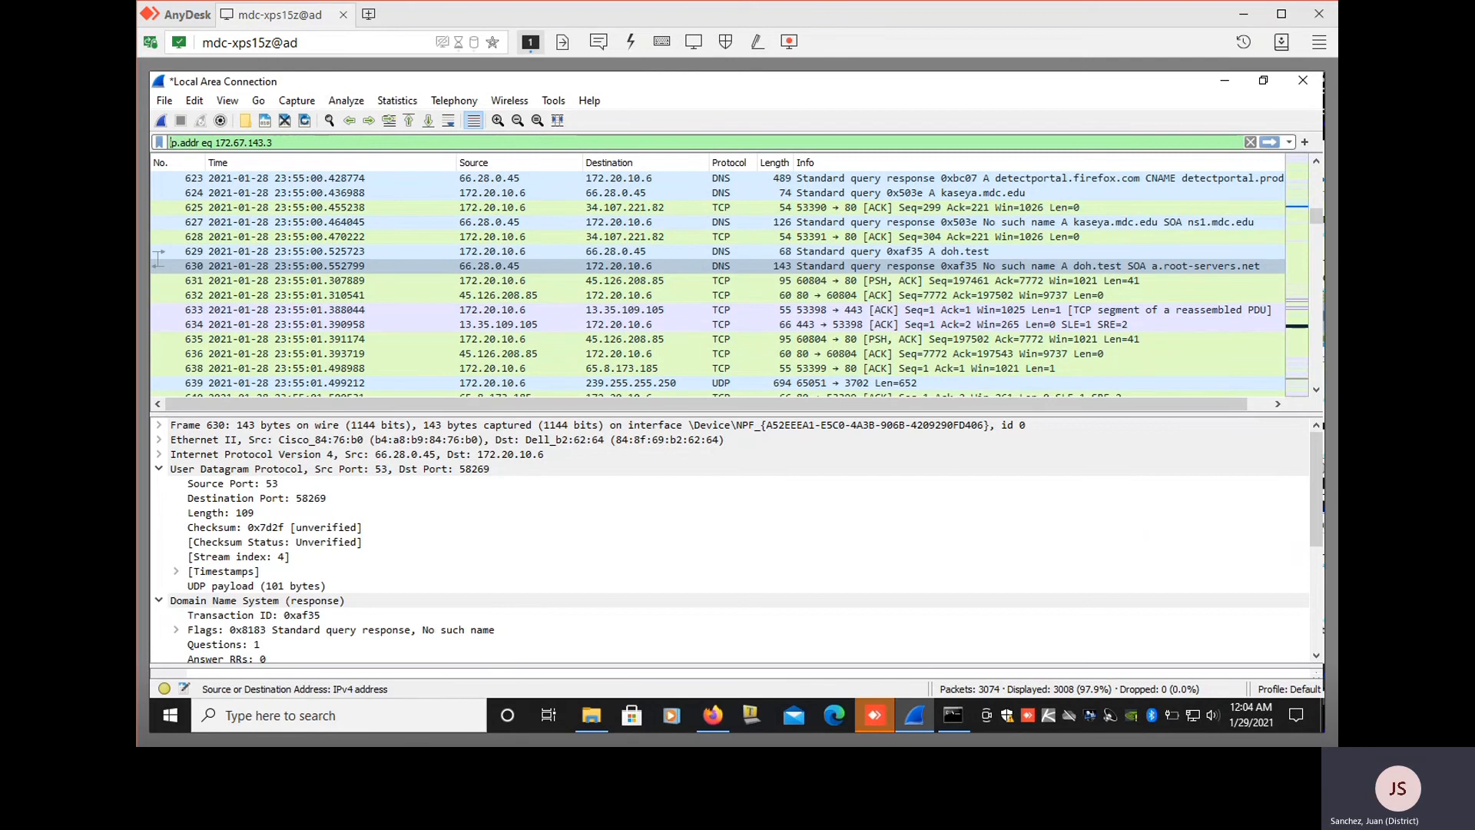
{"action": "key", "text": "Return"}
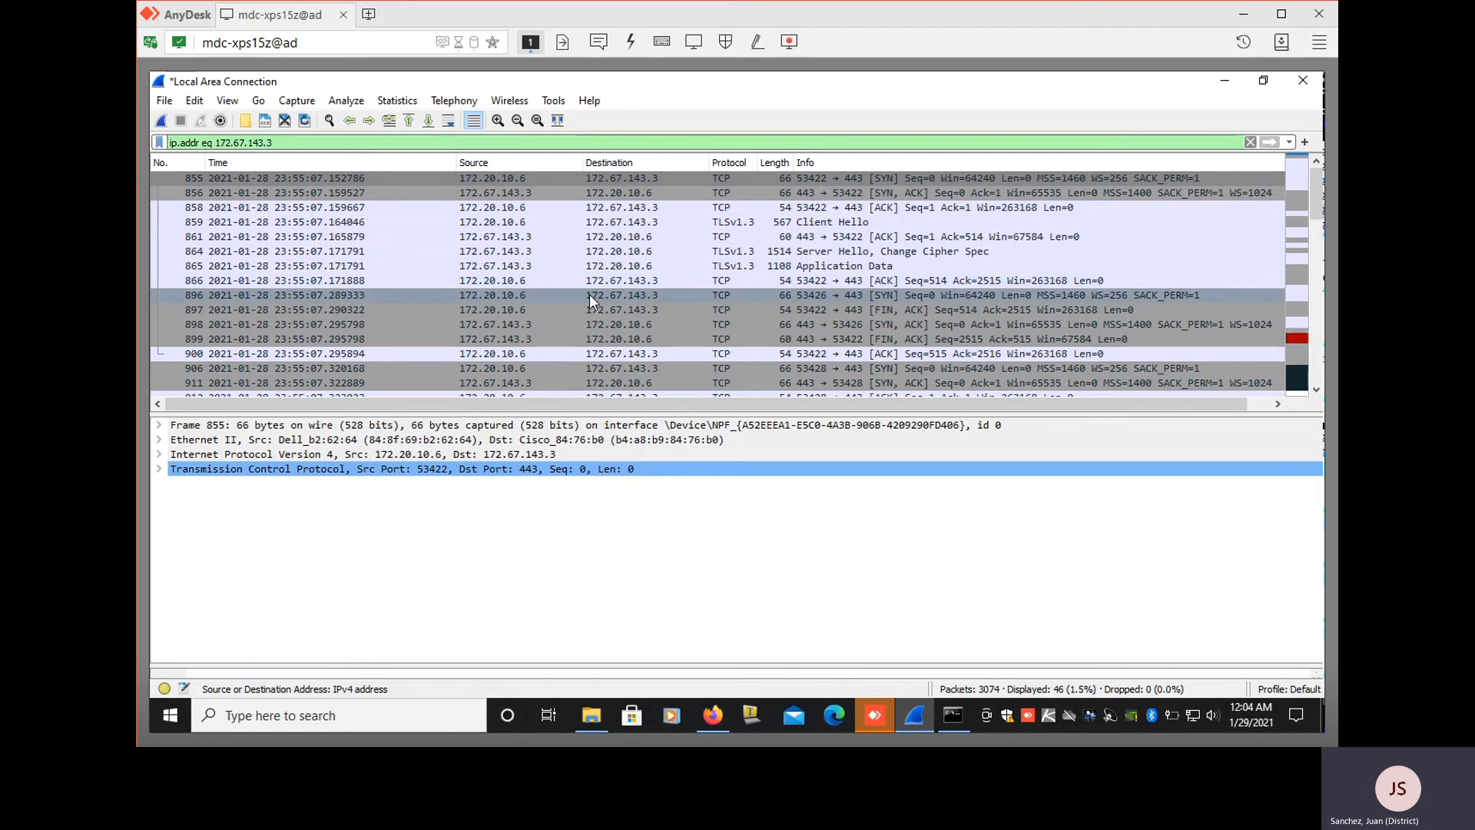
Examine the TCP details and flags of the reset packets 935 and 936
{"action": "scroll", "coordinate": [753, 277], "scroll_direction": "down", "scroll_amount": 4}
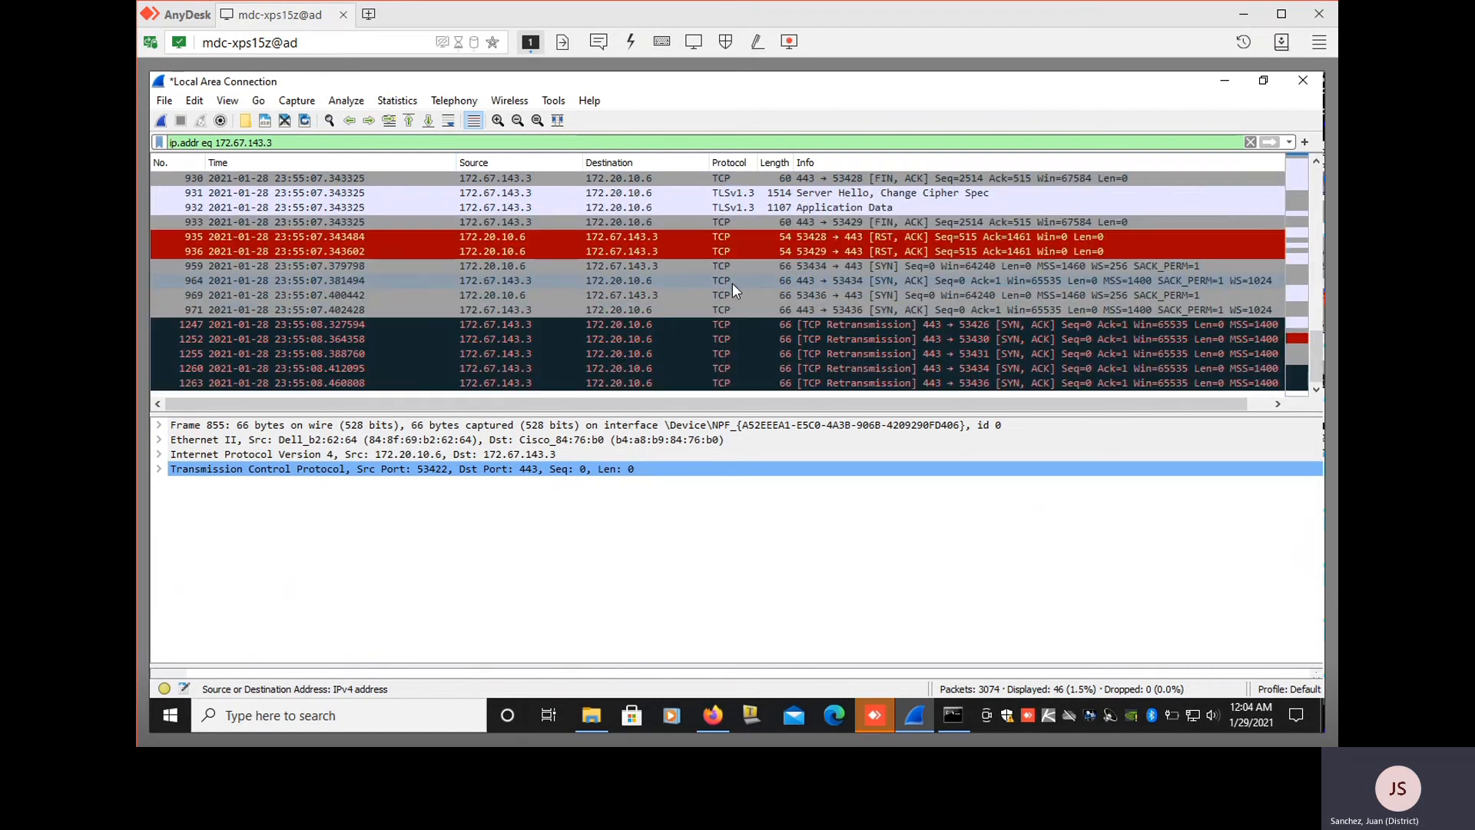
{"action": "scroll", "coordinate": [657, 315], "scroll_direction": "down", "scroll_amount": 6}
{"action": "left_click", "coordinate": [486, 238]}
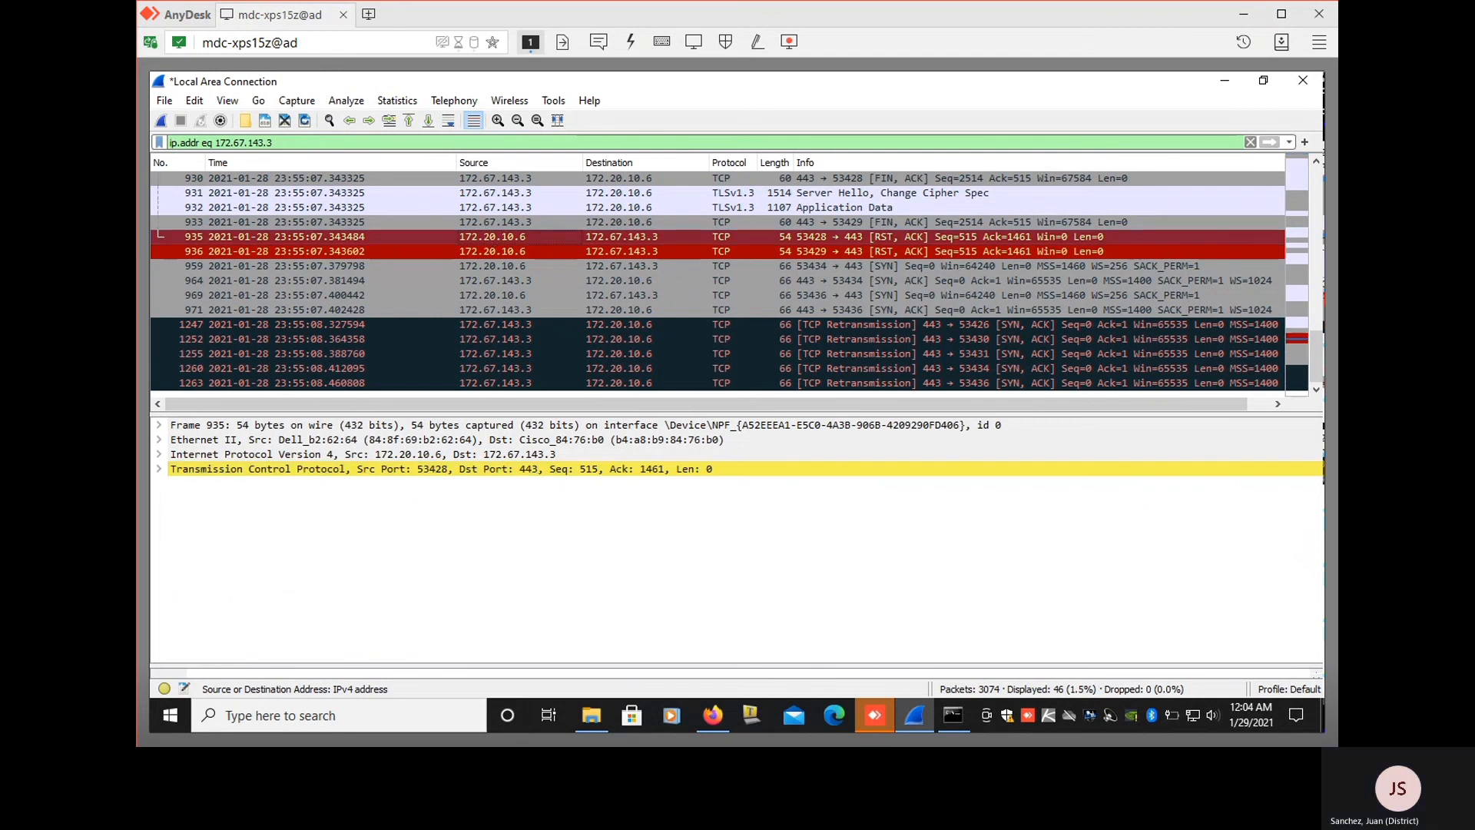
{"action": "left_click", "coordinate": [159, 470]}
{"action": "scroll", "coordinate": [560, 586], "scroll_direction": "down", "scroll_amount": 3}
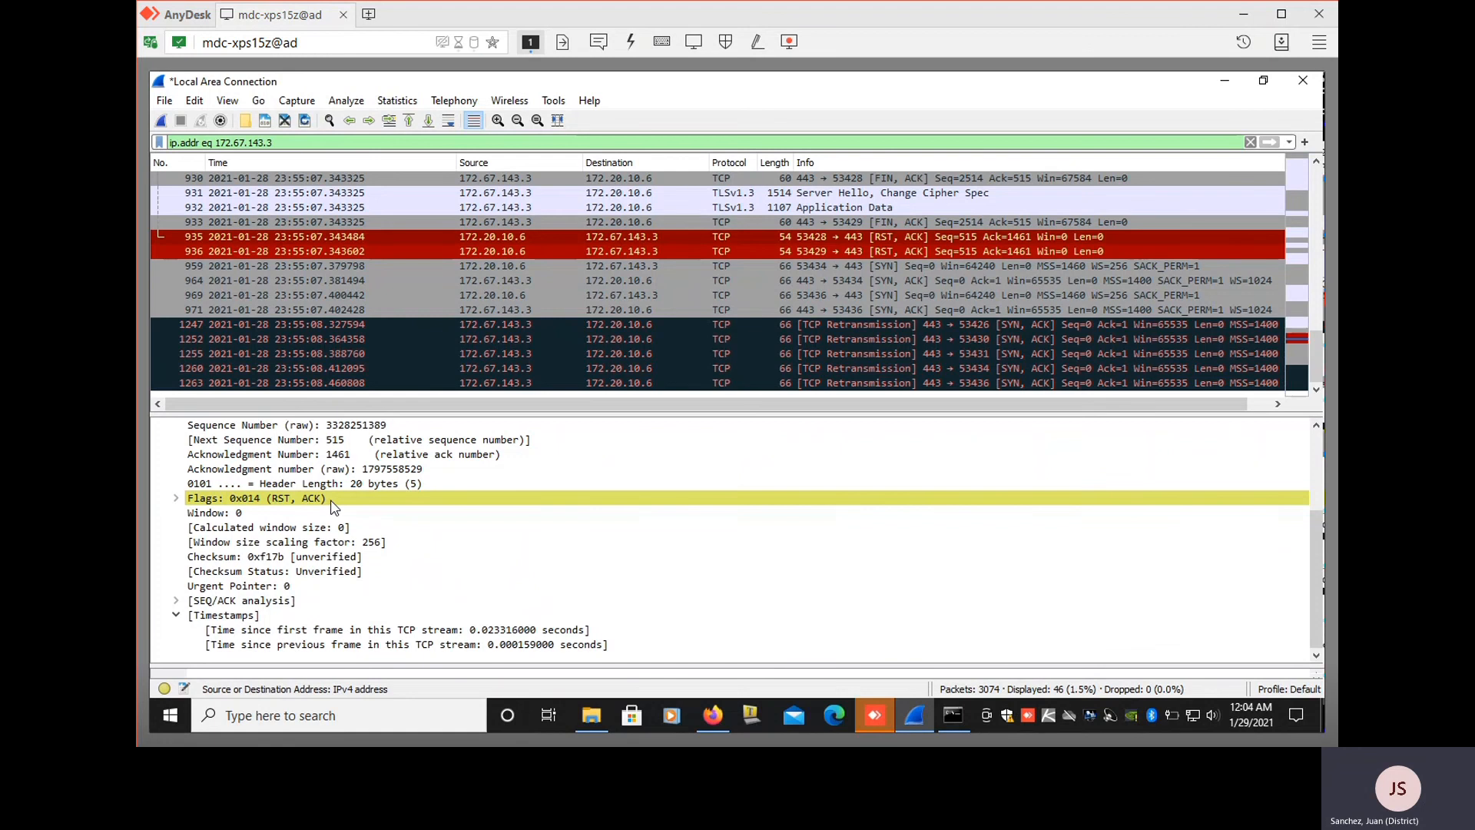
{"action": "left_click", "coordinate": [591, 251]}
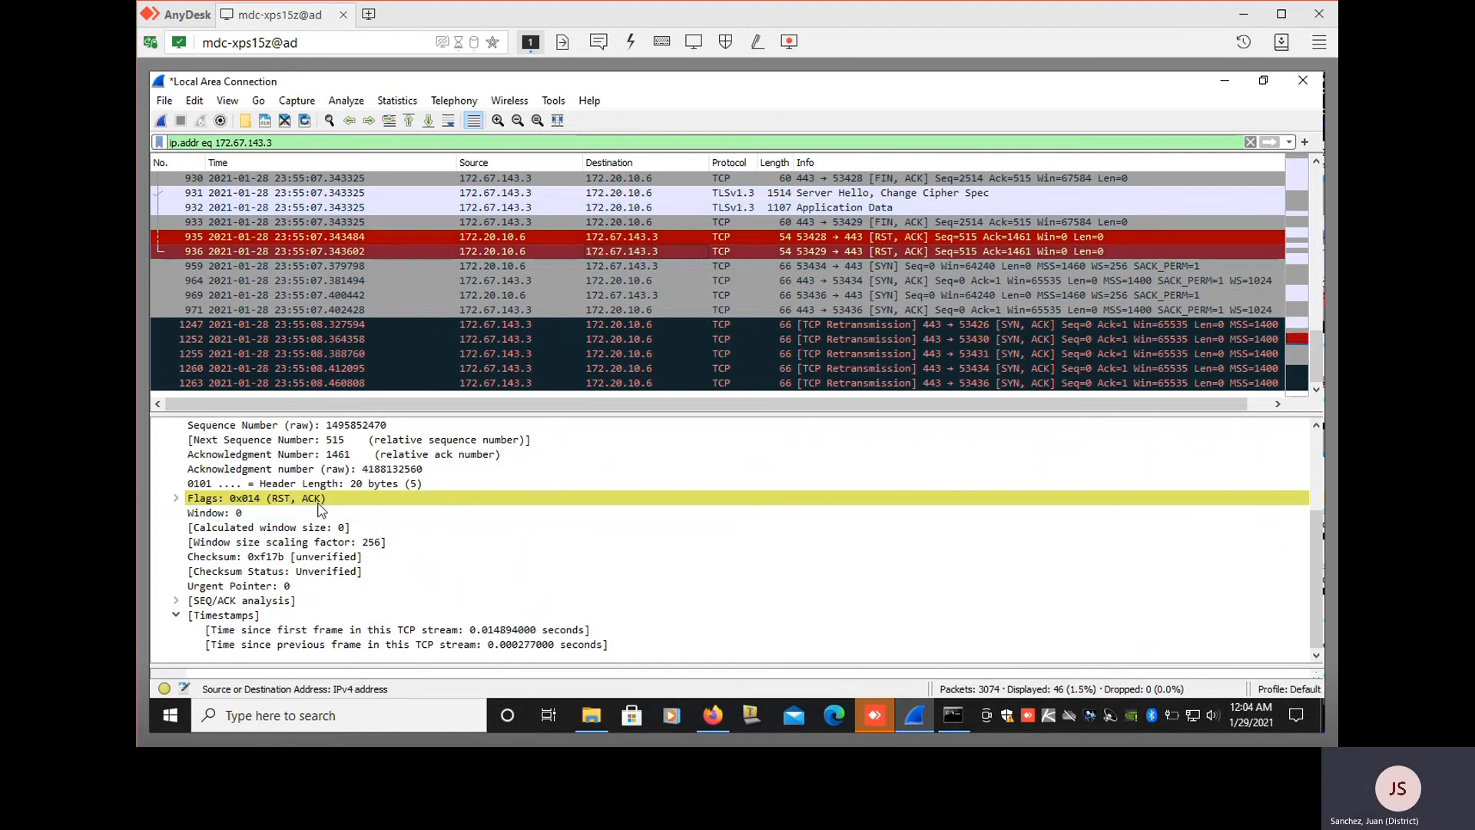
Go through the TCP flags of packets 959, 964 and 969 and of retransmission packet 1247
{"action": "left_click", "coordinate": [610, 269]}
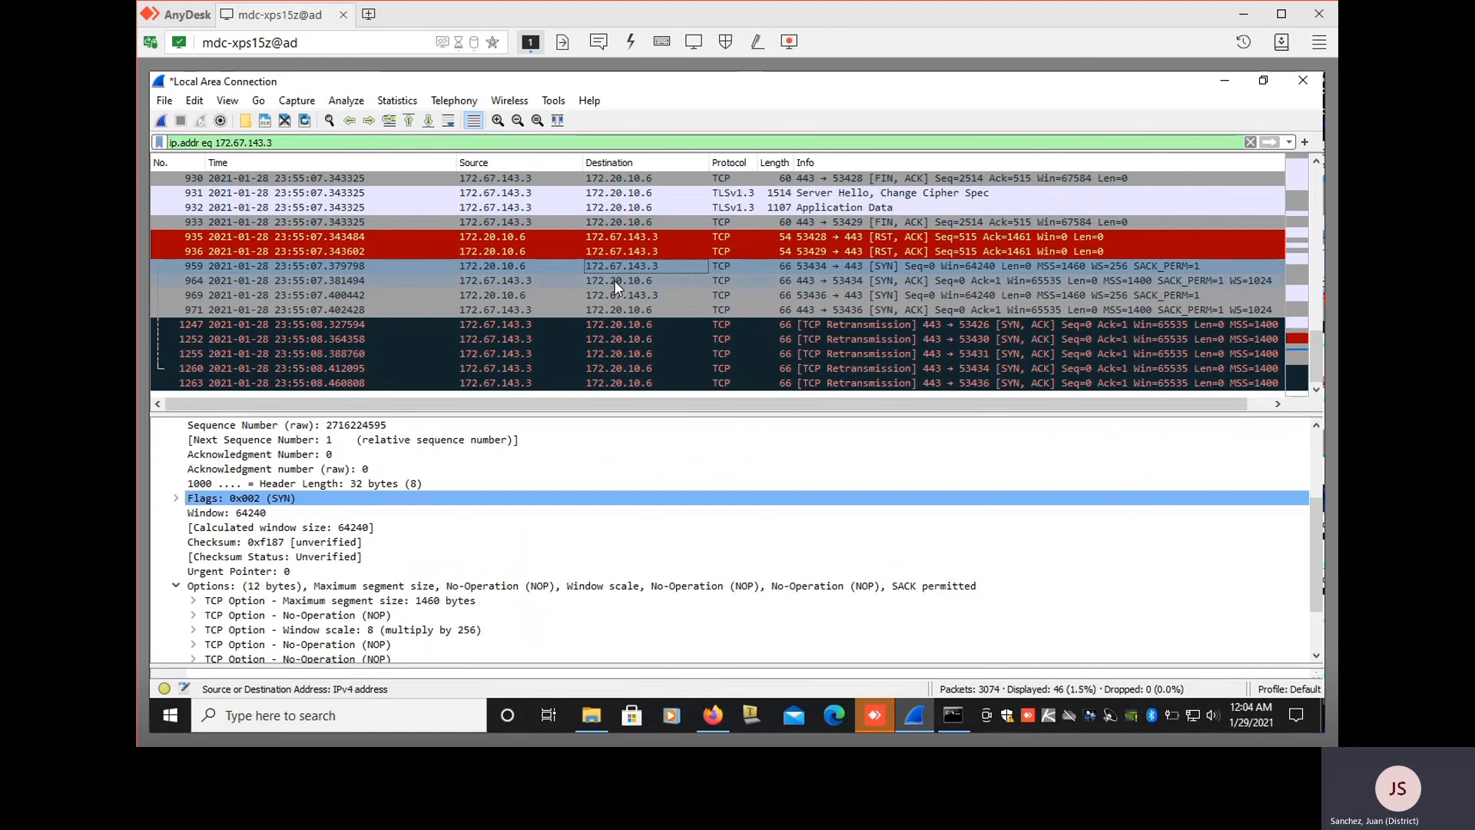
{"action": "left_click", "coordinate": [614, 279]}
{"action": "left_click", "coordinate": [620, 295]}
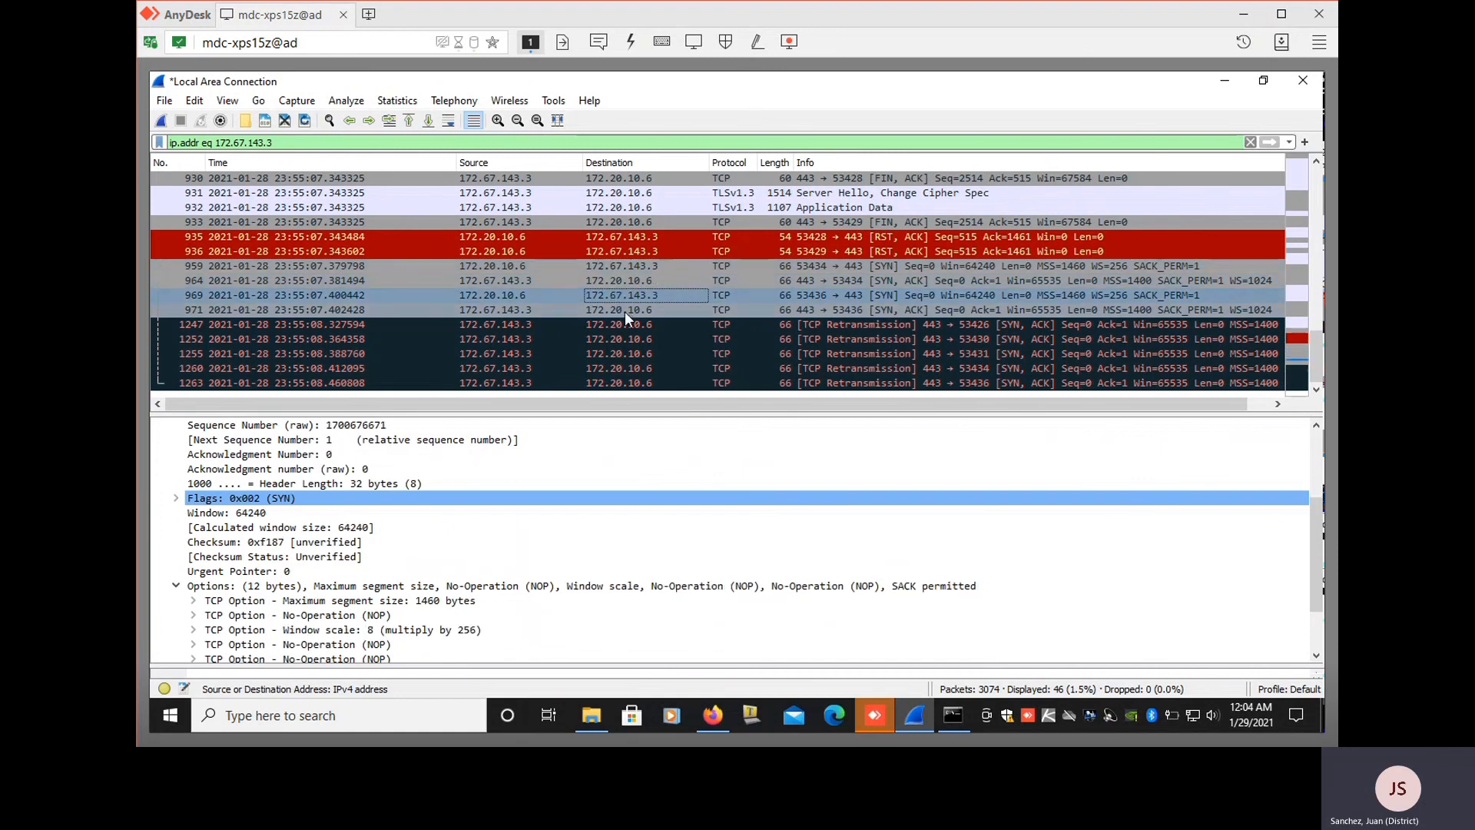
{"action": "left_click", "coordinate": [629, 325]}
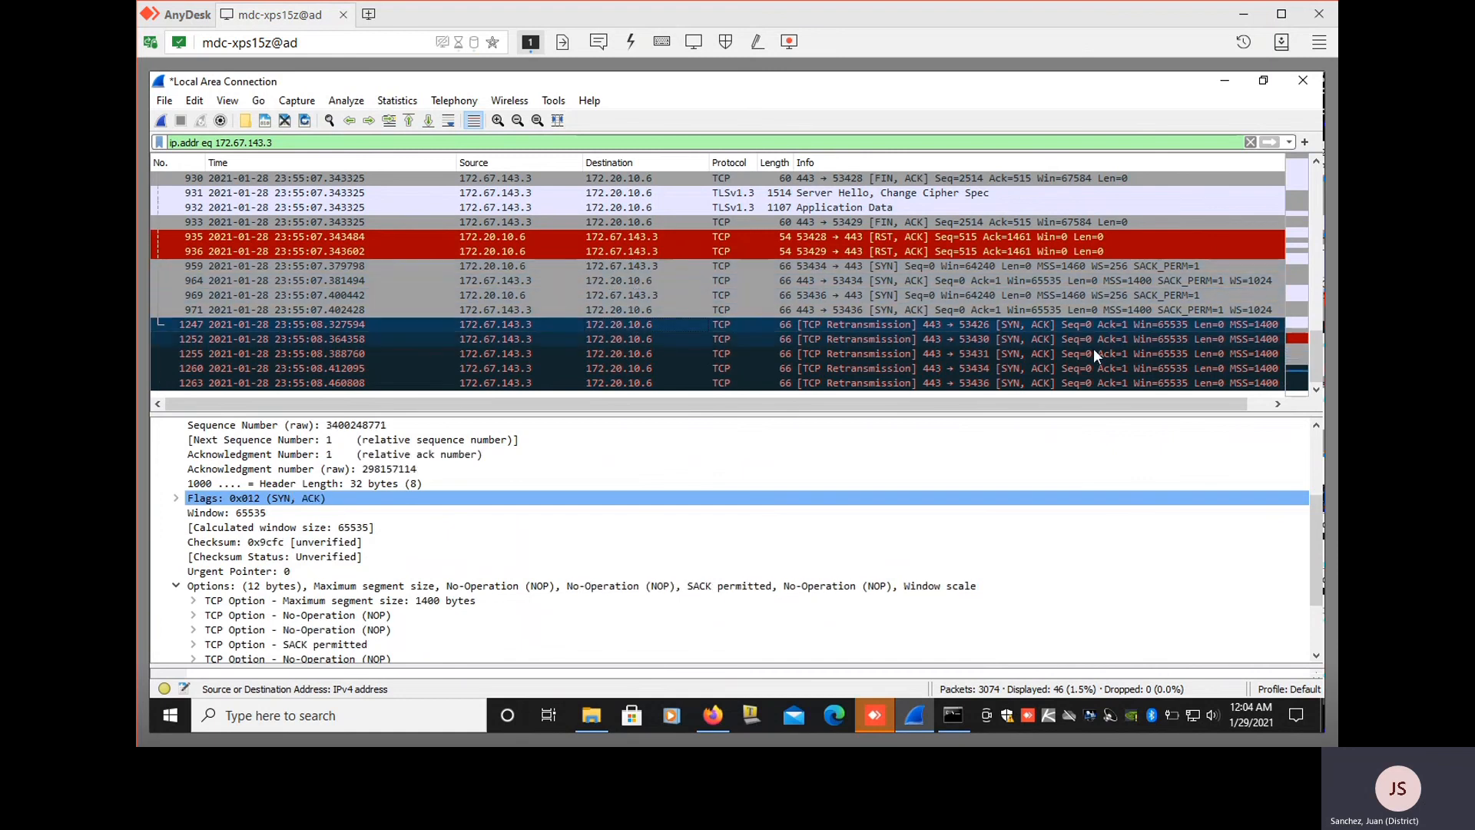
Select TLSv1.3 Client Hello packet 859, examine its Transport Layer Security details and review the remaining filtered packets
{"action": "scroll", "coordinate": [1150, 335], "scroll_direction": "up", "scroll_amount": 3}
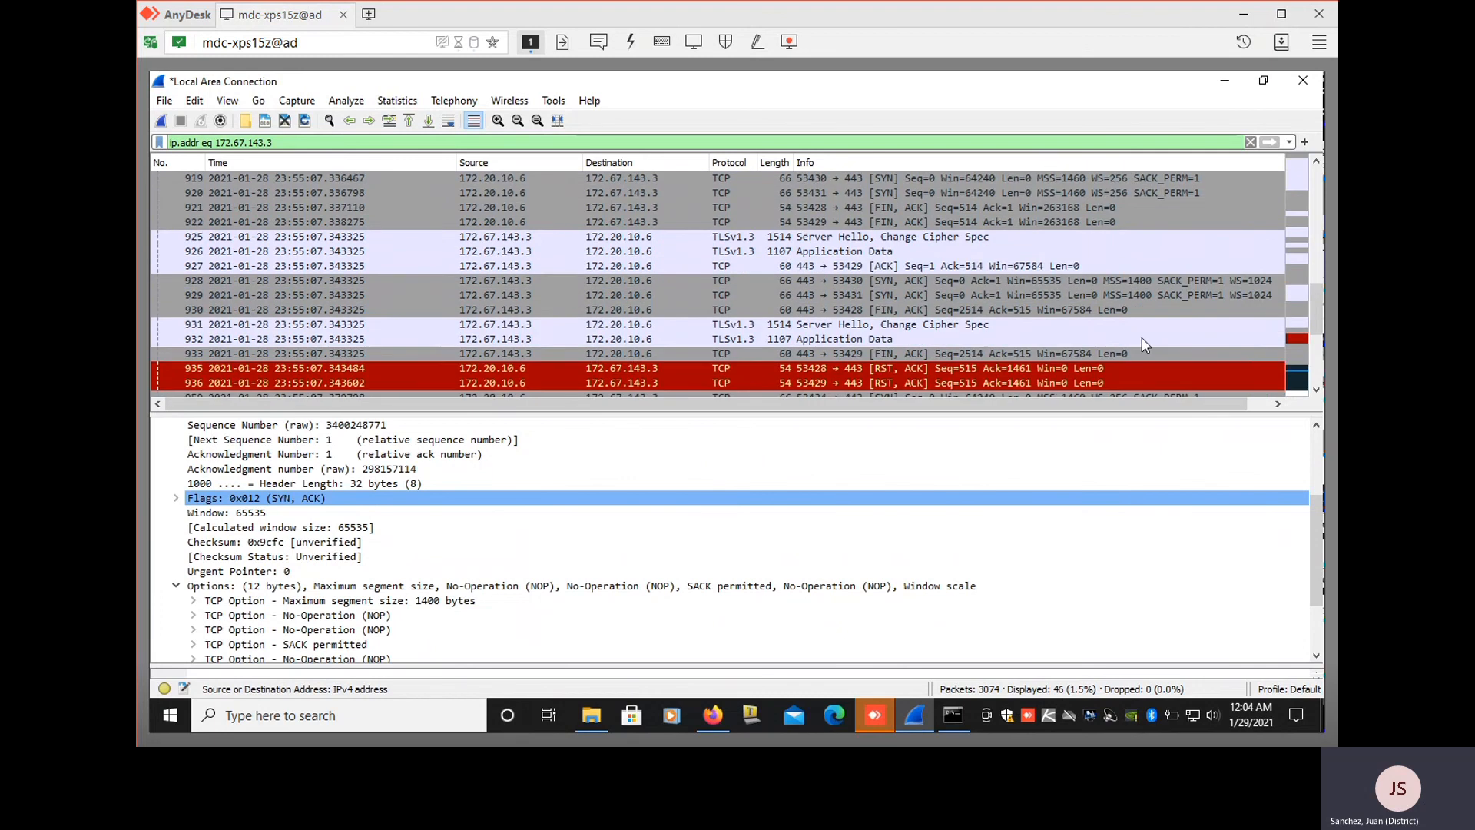
{"action": "scroll", "coordinate": [1141, 338], "scroll_direction": "down", "scroll_amount": 3}
{"action": "scroll", "coordinate": [922, 354], "scroll_direction": "up", "scroll_amount": 6}
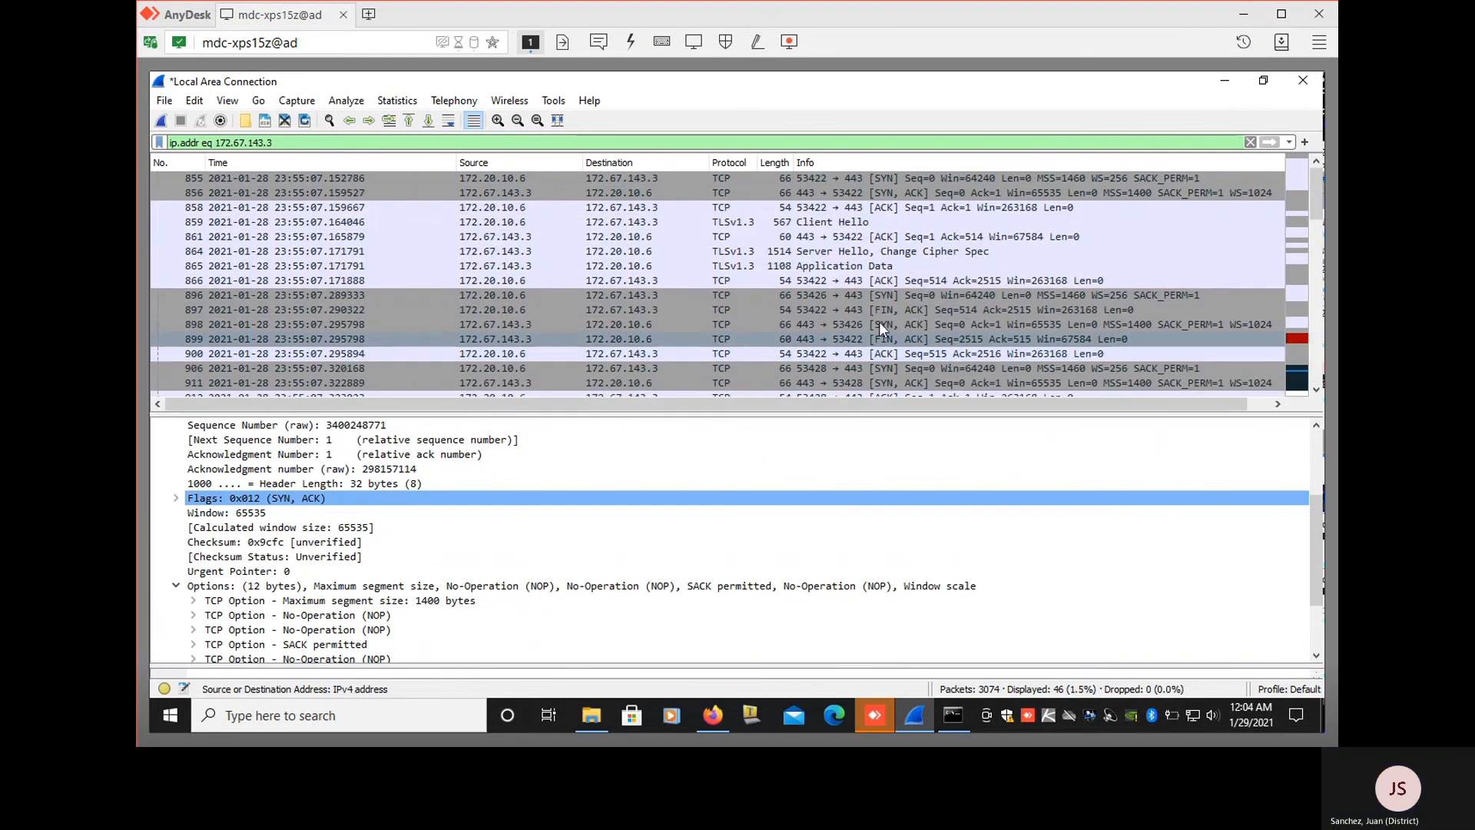
{"action": "left_click", "coordinate": [755, 223]}
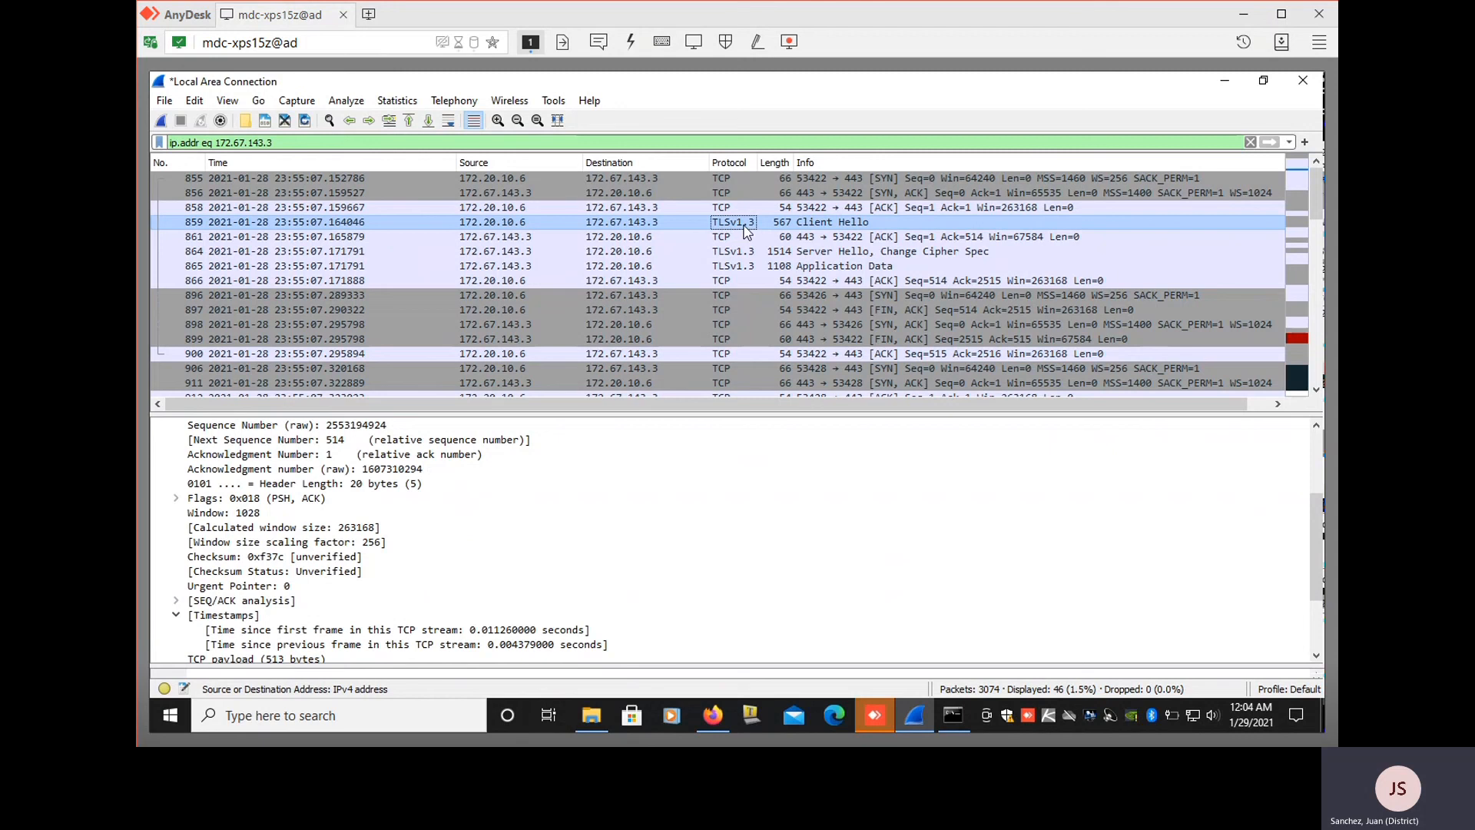
{"action": "scroll", "coordinate": [492, 523], "scroll_direction": "down", "scroll_amount": 3}
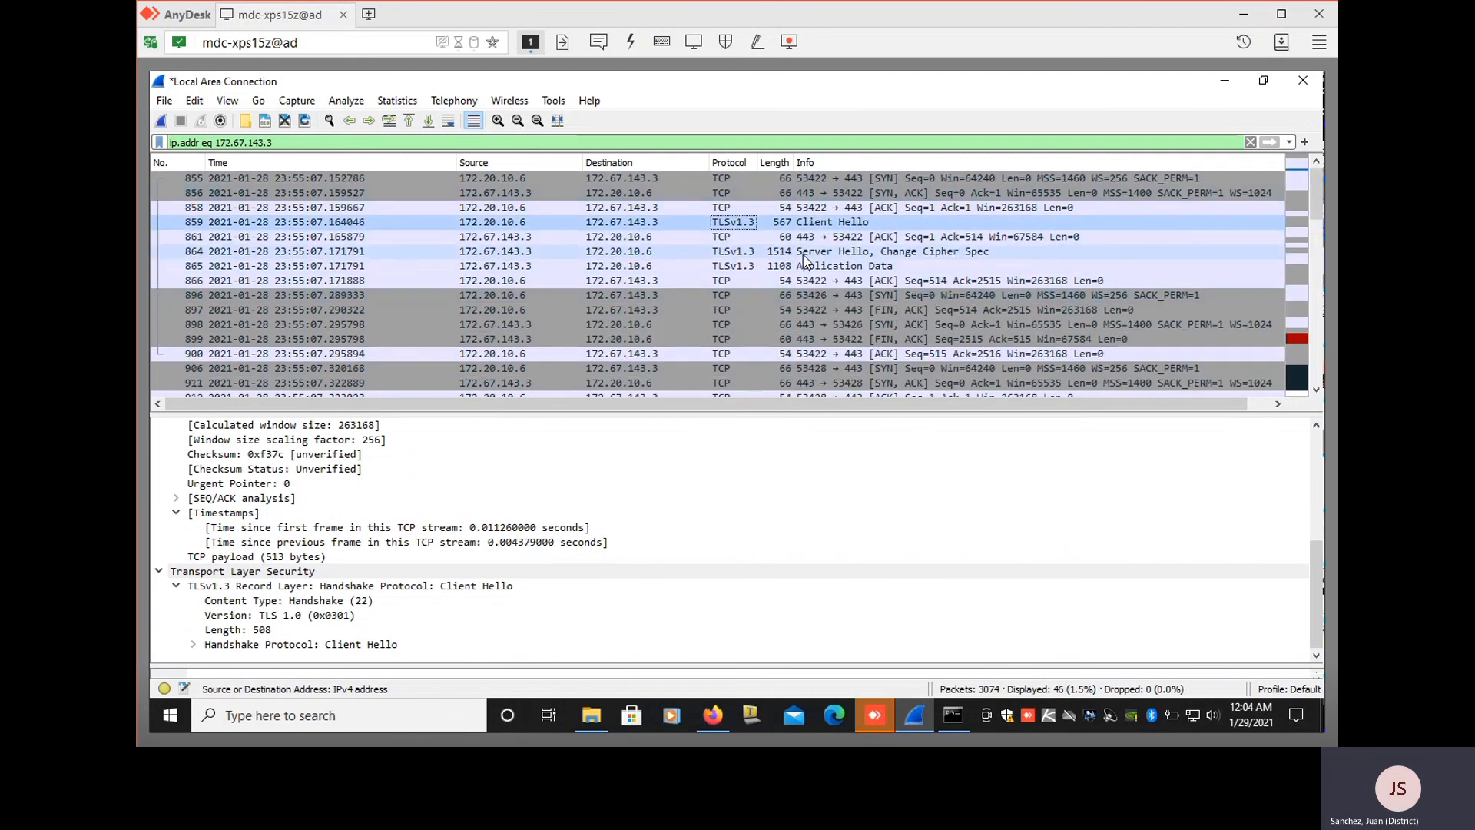
{"action": "scroll", "coordinate": [894, 262], "scroll_direction": "down", "scroll_amount": 3}
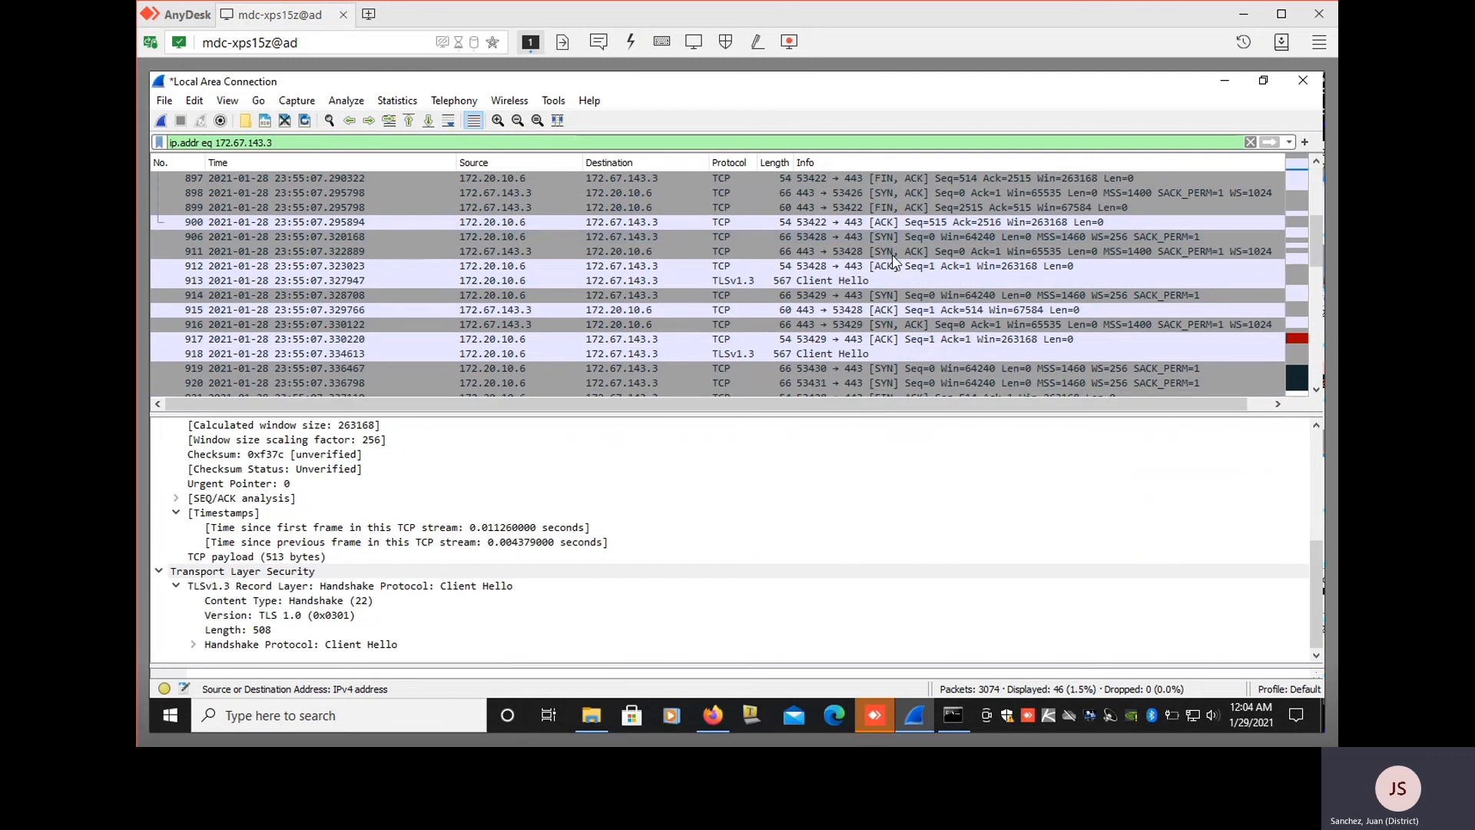
{"action": "scroll", "coordinate": [894, 261], "scroll_direction": "down", "scroll_amount": 6}
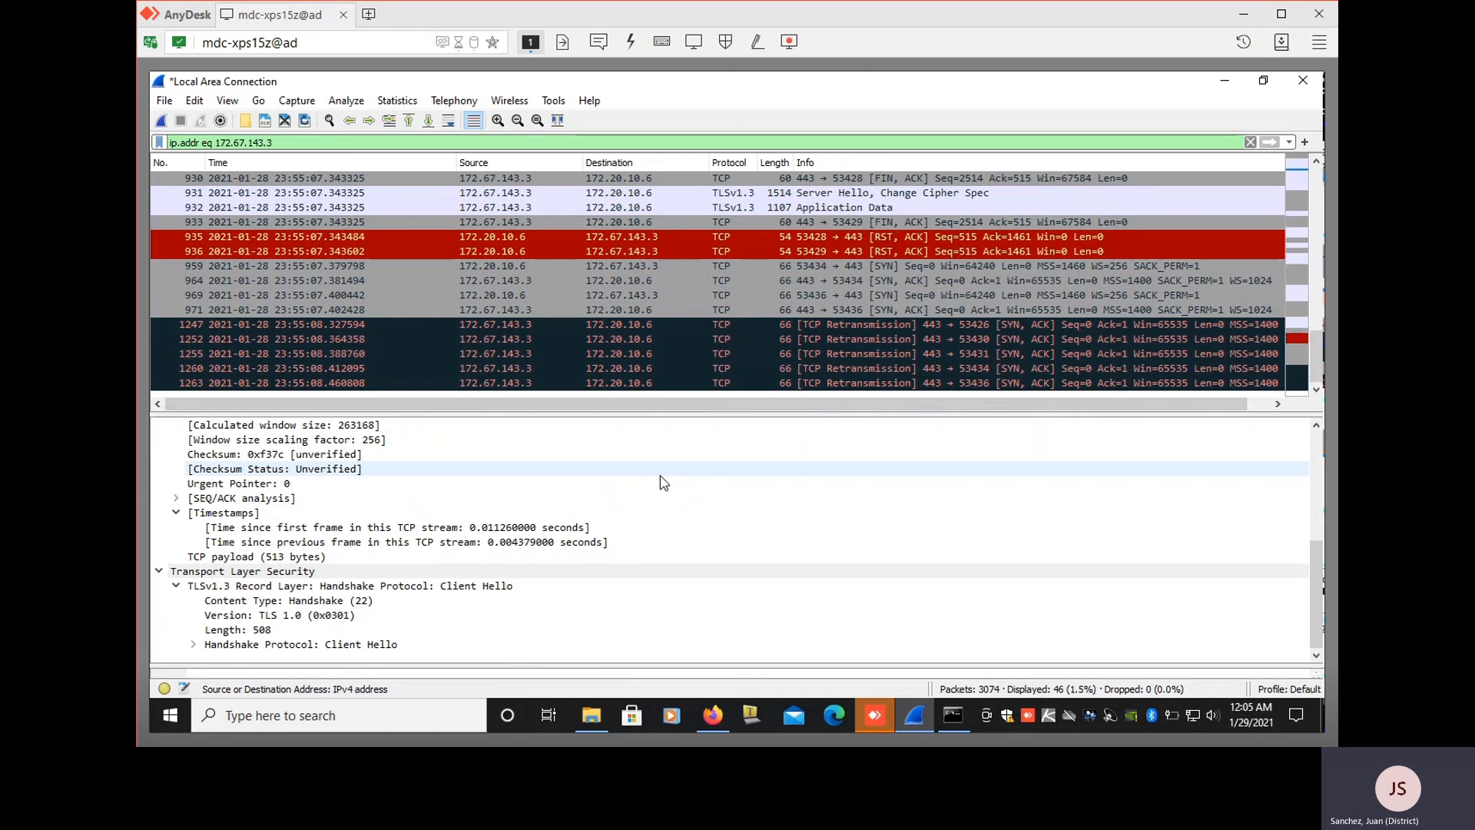
{"action": "key", "text": "Down"}
{"action": "key", "text": "Down"}
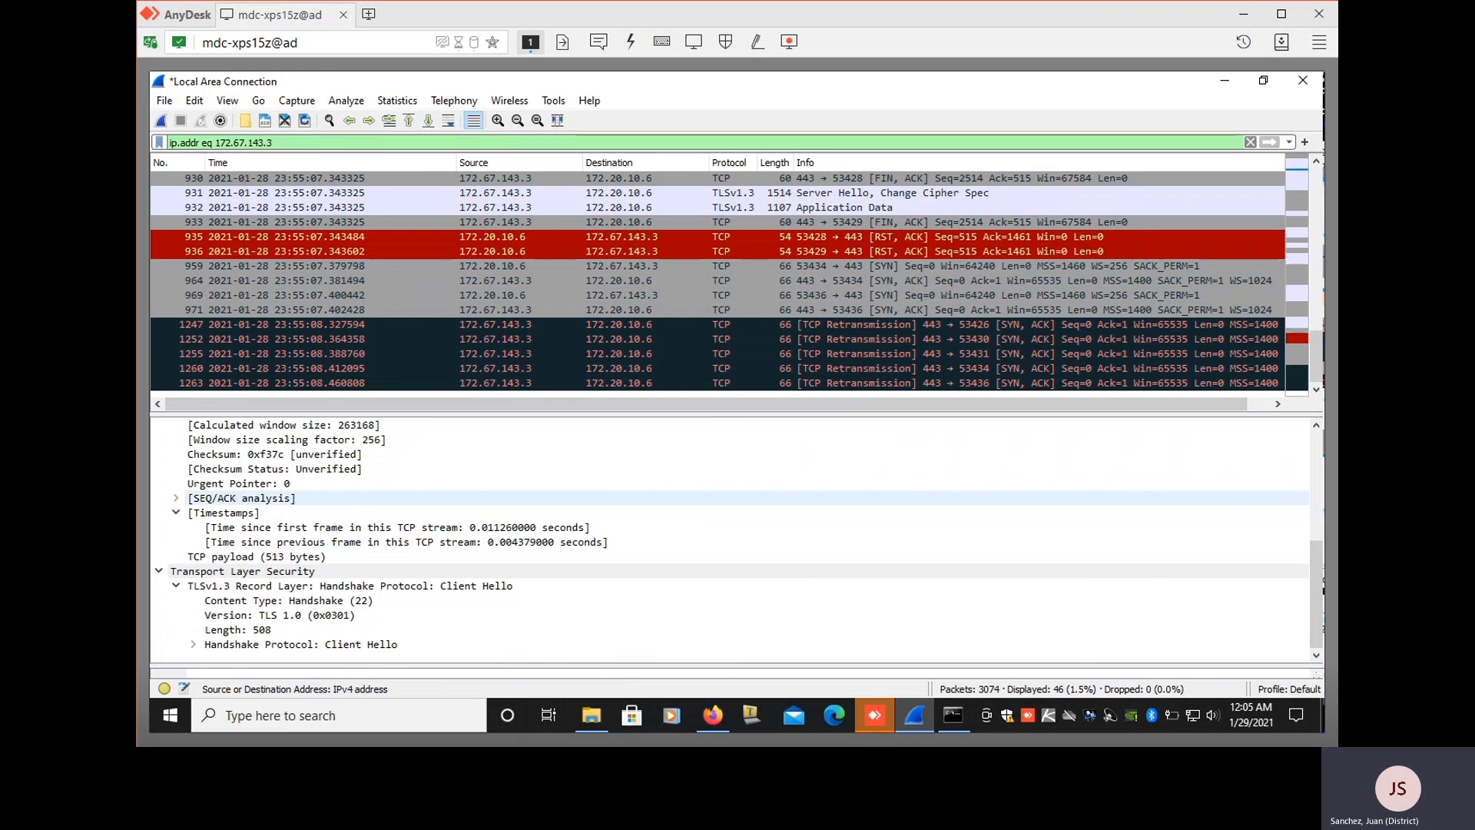